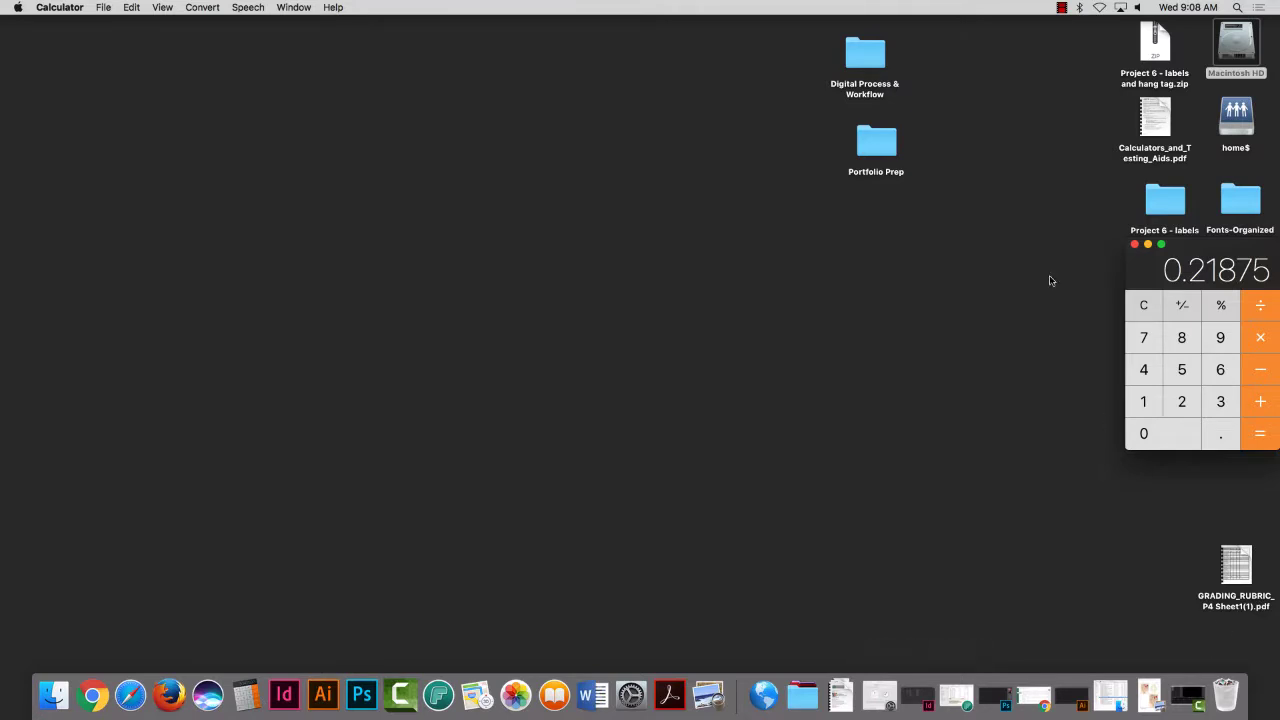
Step: Open the Pop Up Research folder inside C2 Card in the Digital Process & Workflow folder
{"action": "left_click", "coordinate": [877, 64]}
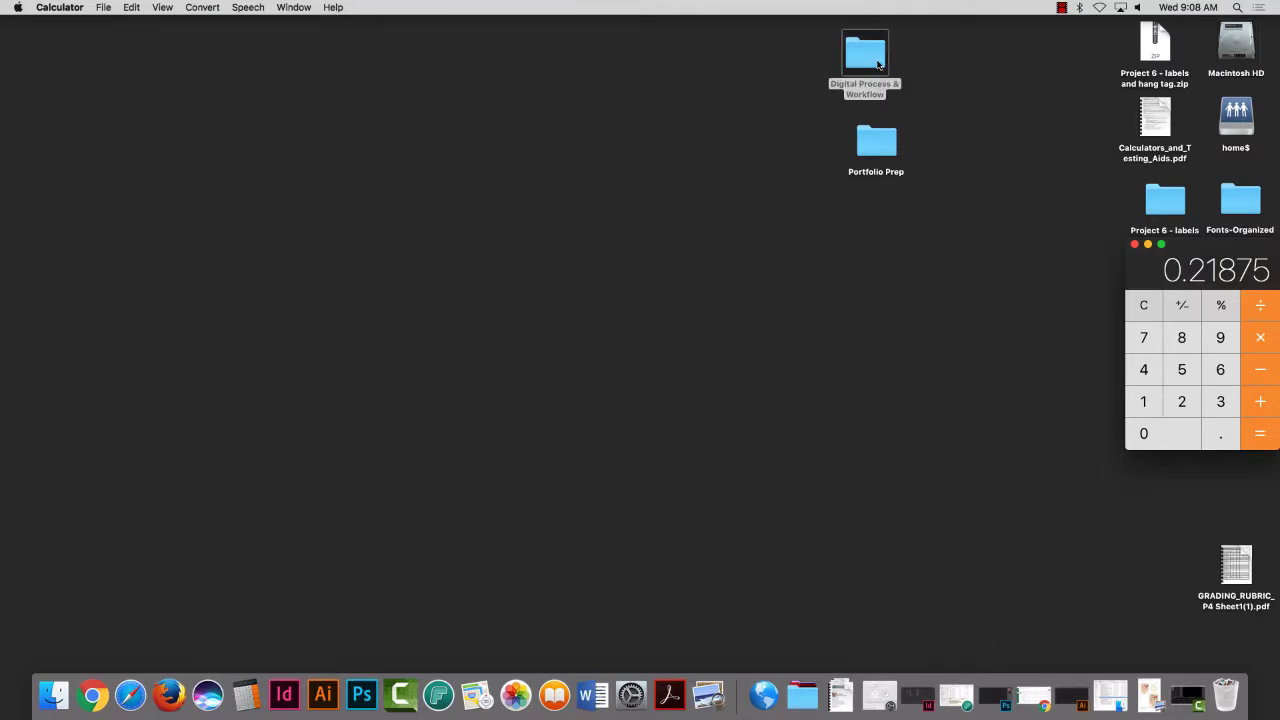
{"action": "double_click", "coordinate": [877, 64]}
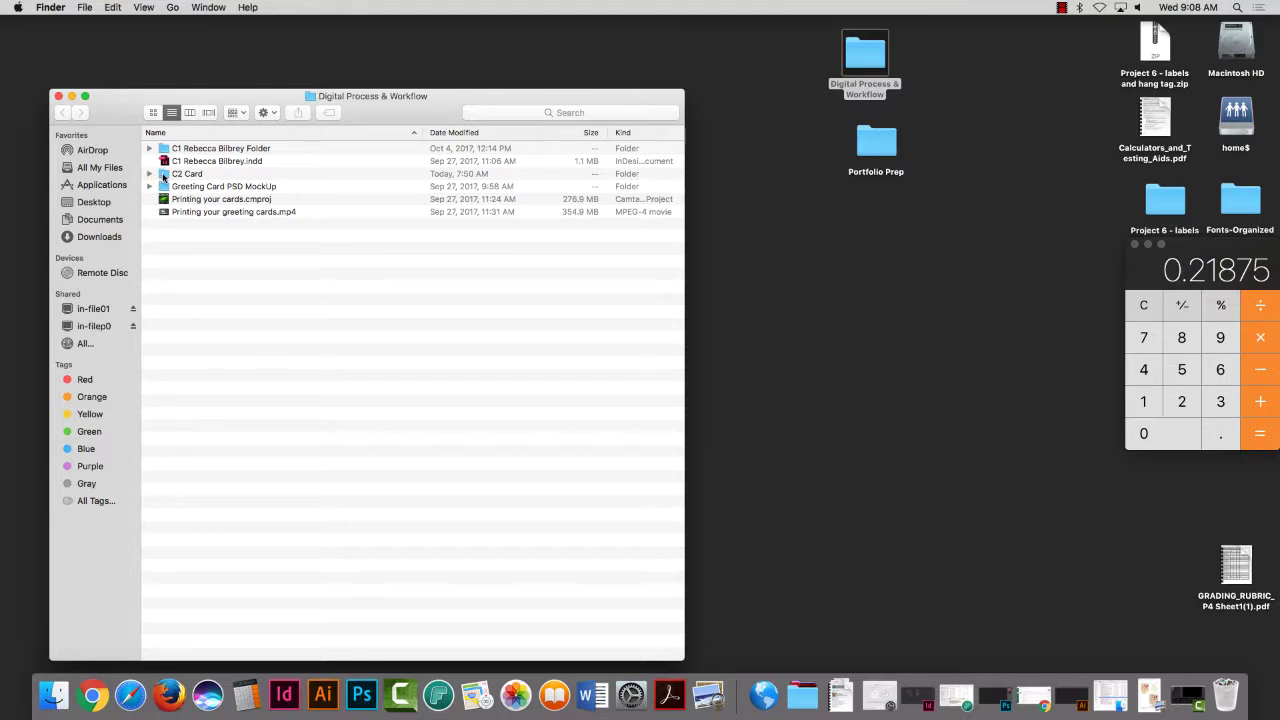
{"action": "double_click", "coordinate": [166, 188]}
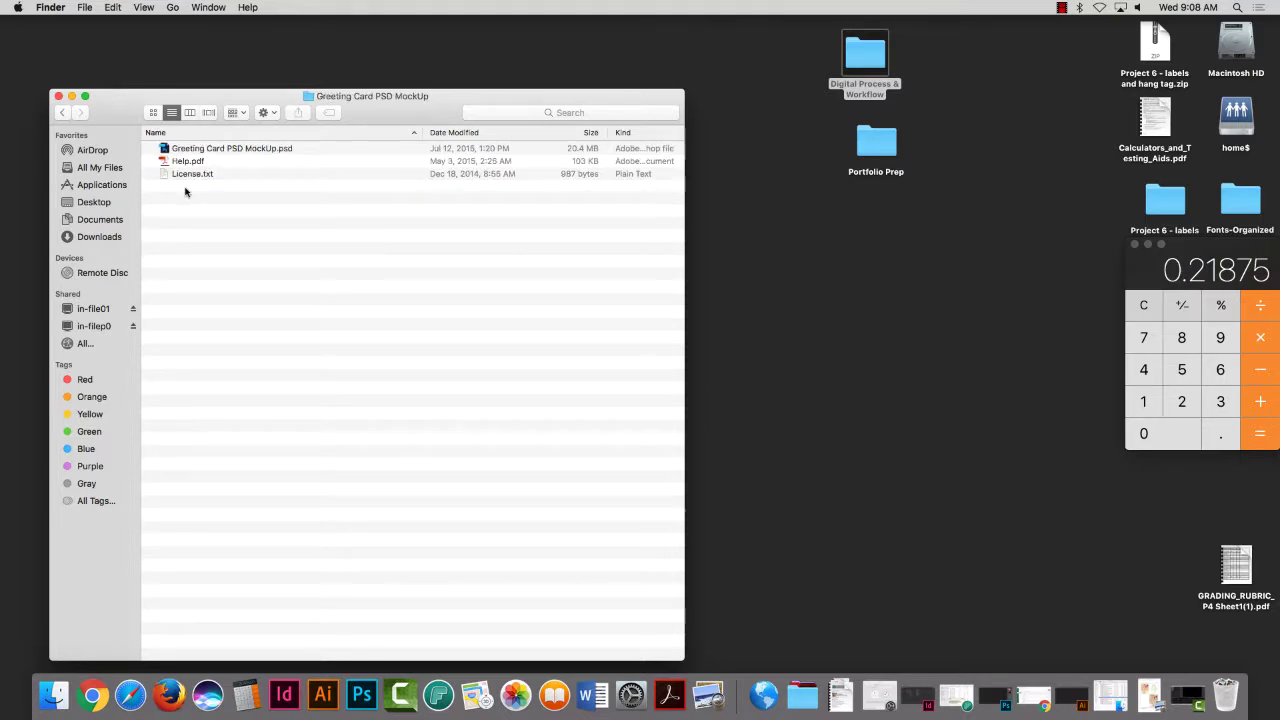
{"action": "left_click", "coordinate": [63, 113]}
{"action": "double_click", "coordinate": [163, 174]}
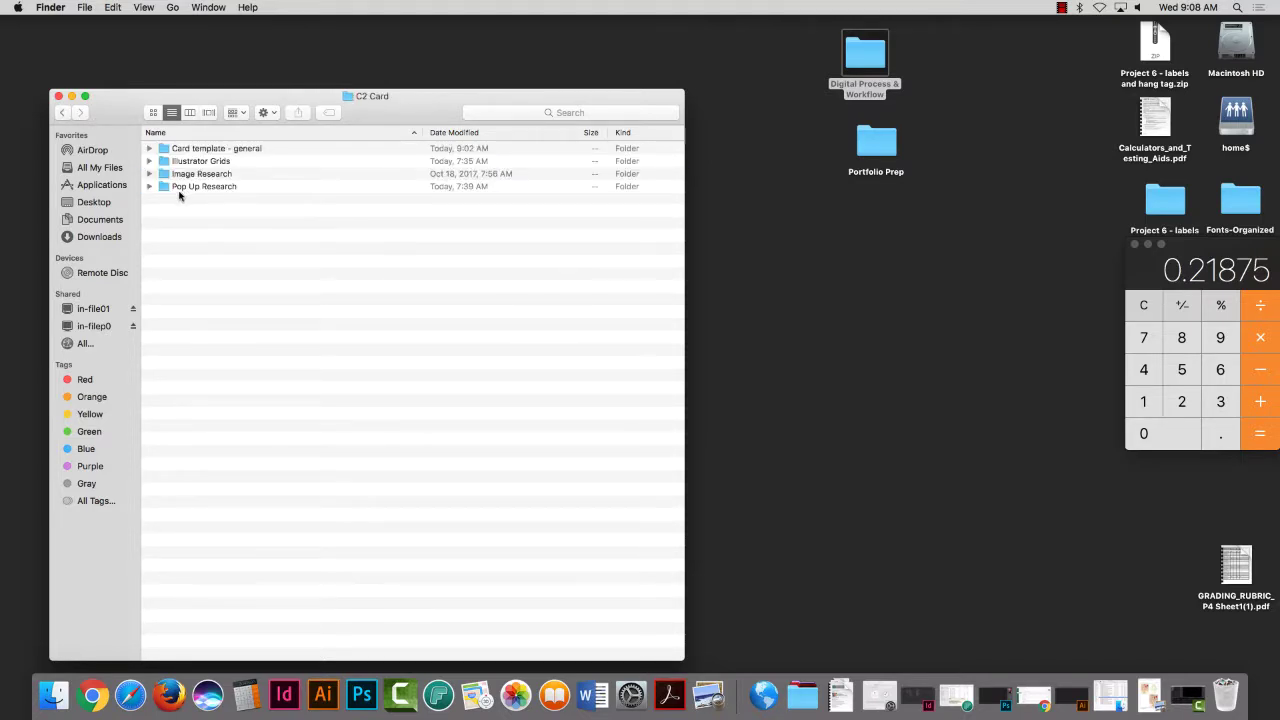
{"action": "double_click", "coordinate": [175, 187]}
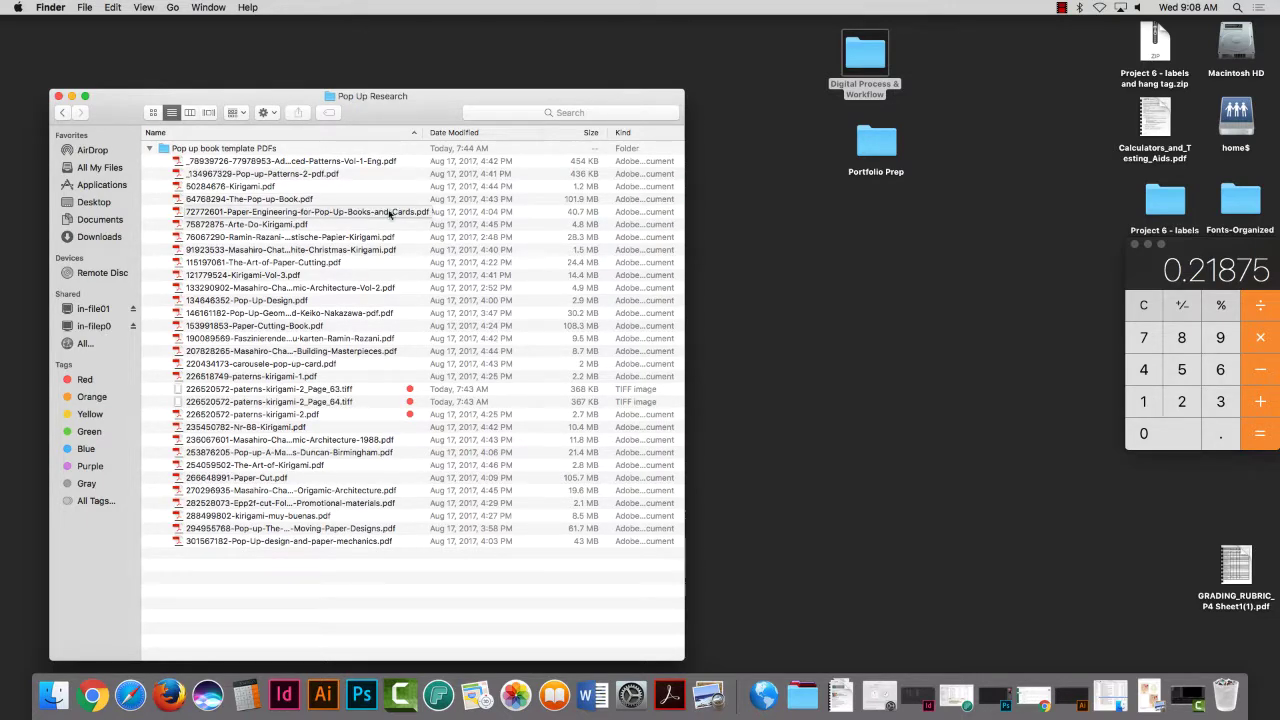
Step: Switch to Chrome, locate Pop up book template PDFs.zip under Module 08 in the course modules, and minimise the browser window
{"action": "left_click", "coordinate": [92, 693]}
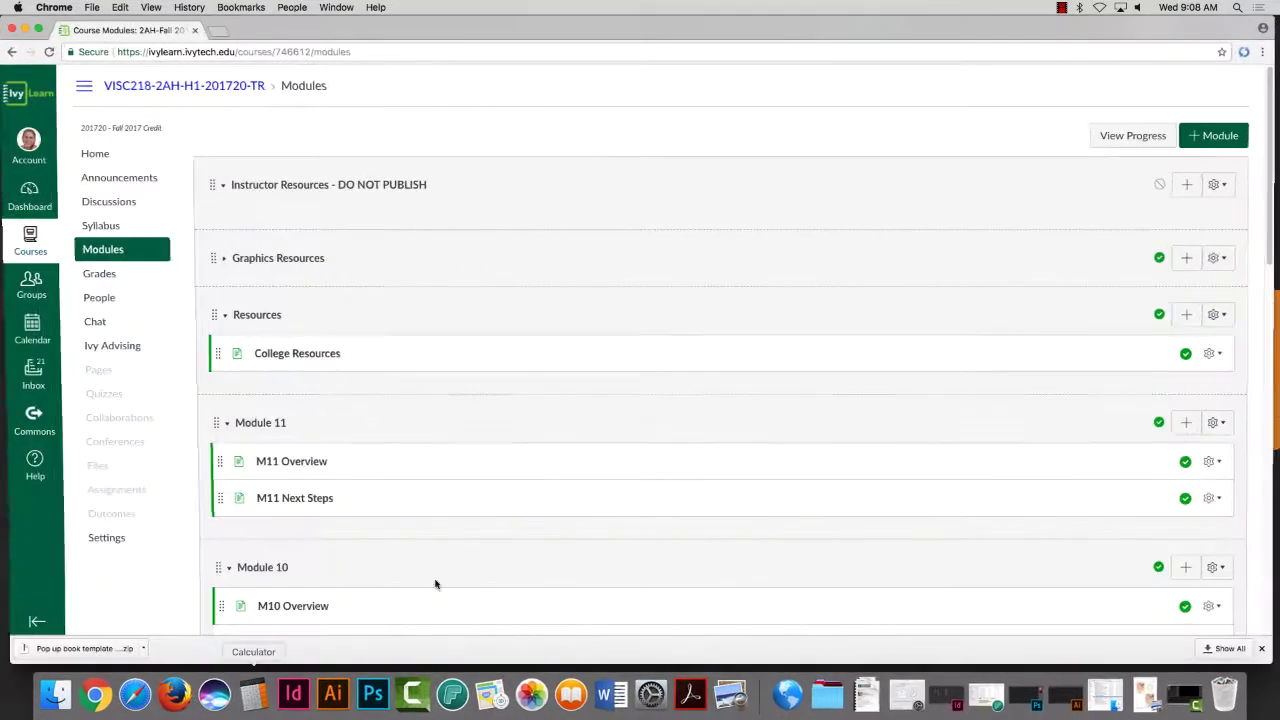
{"action": "scroll", "coordinate": [274, 490], "scroll_direction": "down", "scroll_amount": 10}
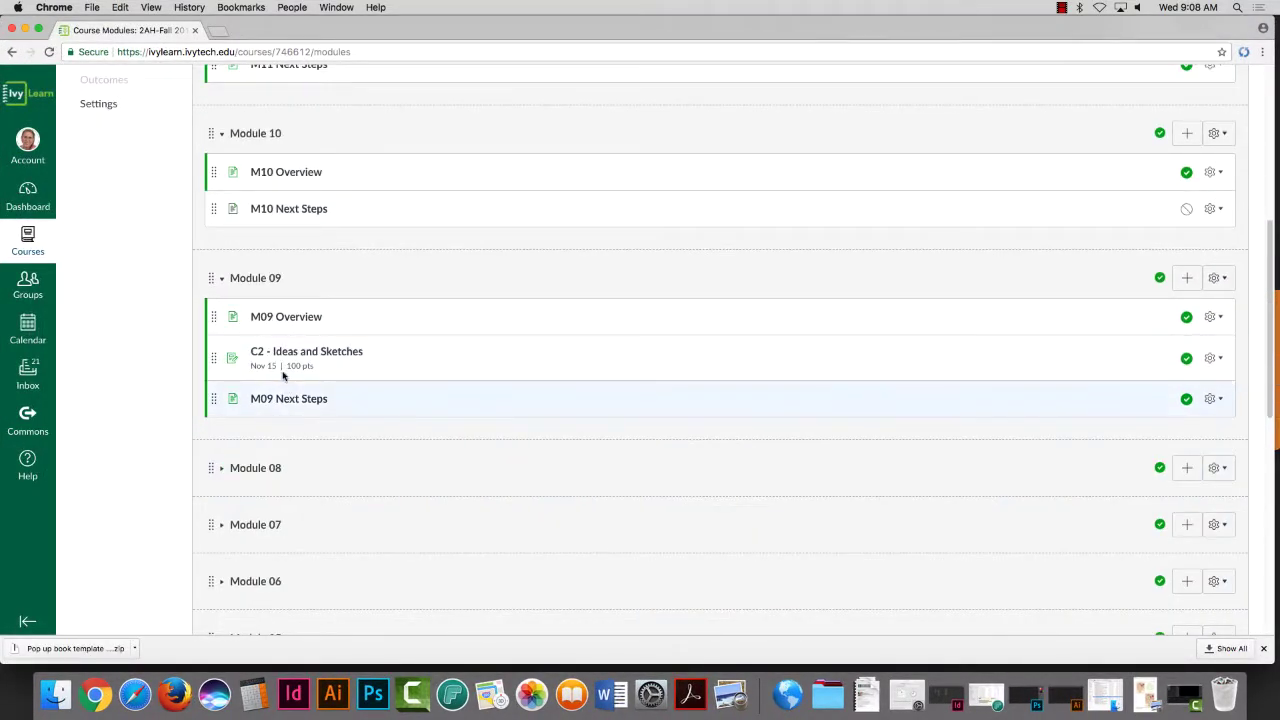
{"action": "scroll", "coordinate": [323, 403], "scroll_direction": "up", "scroll_amount": 3}
{"action": "scroll", "coordinate": [330, 398], "scroll_direction": "down", "scroll_amount": 3}
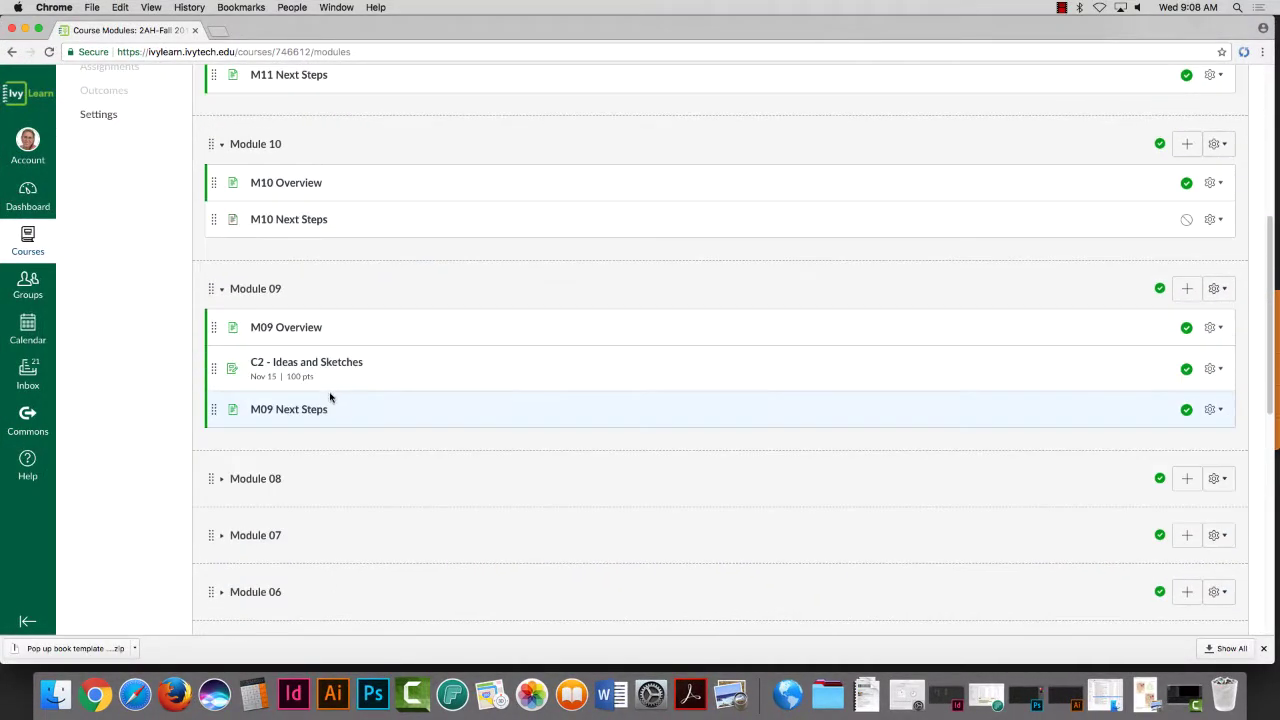
{"action": "left_click", "coordinate": [222, 482]}
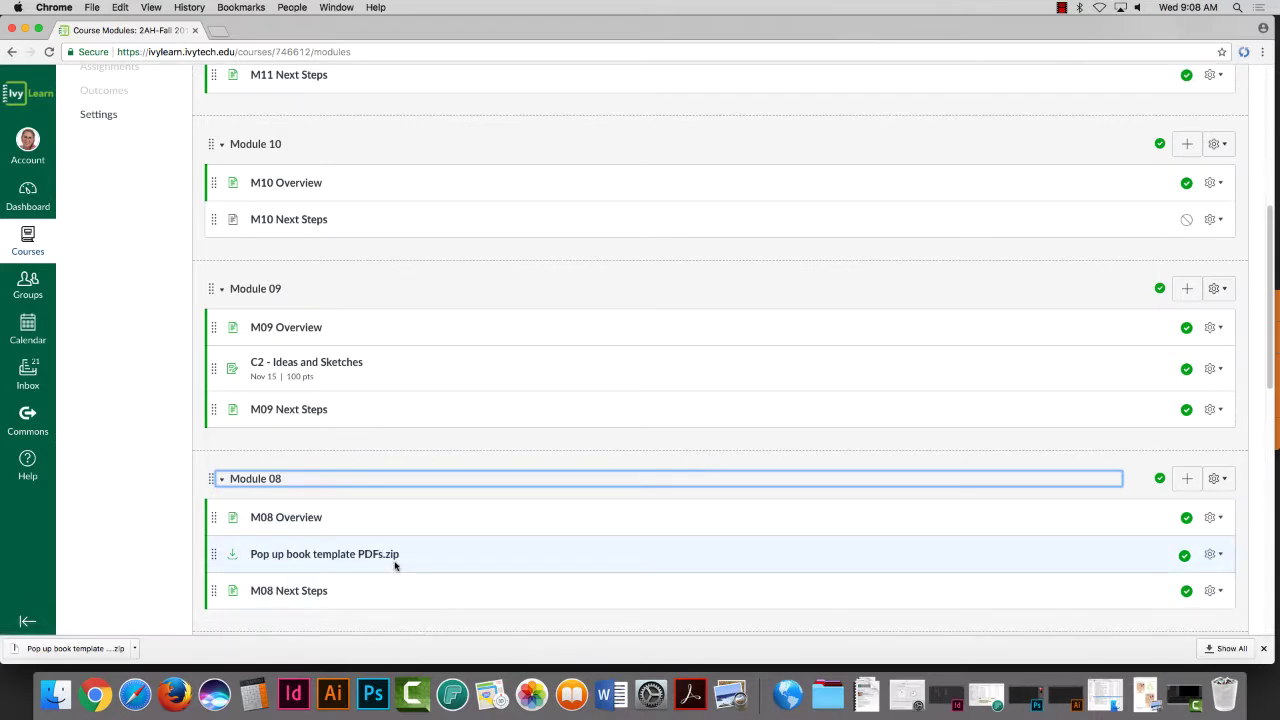
{"action": "scroll", "coordinate": [397, 566], "scroll_direction": "down", "scroll_amount": 3}
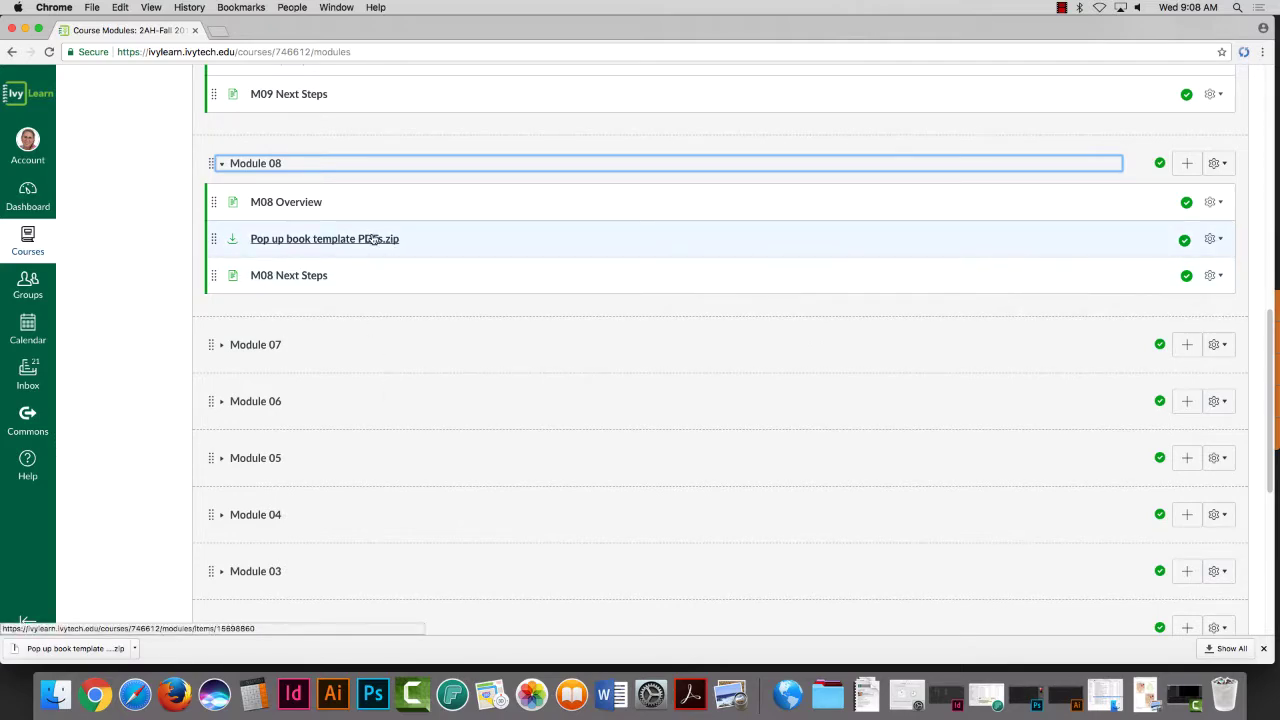
{"action": "left_click", "coordinate": [23, 29]}
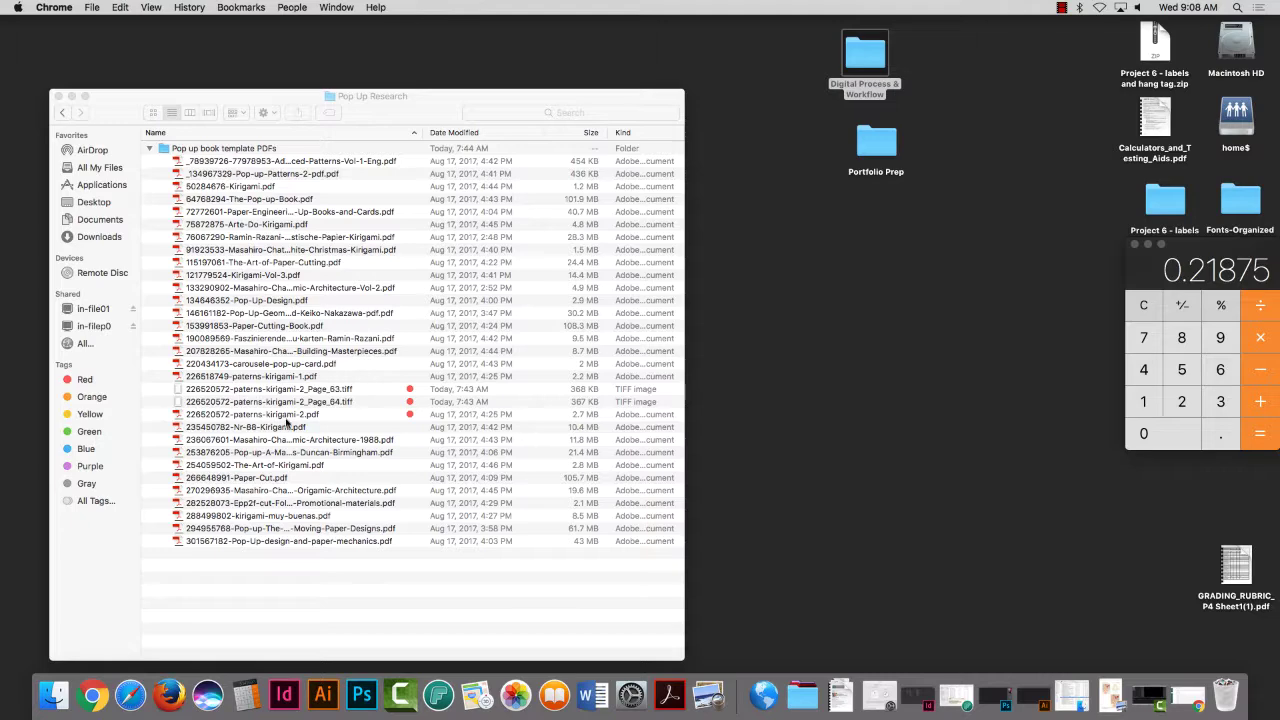
Step: Open 226520572-paterns-kirigami-2.pdf and look through its opening pages up to the materials and legends on page 5
{"action": "double_click", "coordinate": [177, 418]}
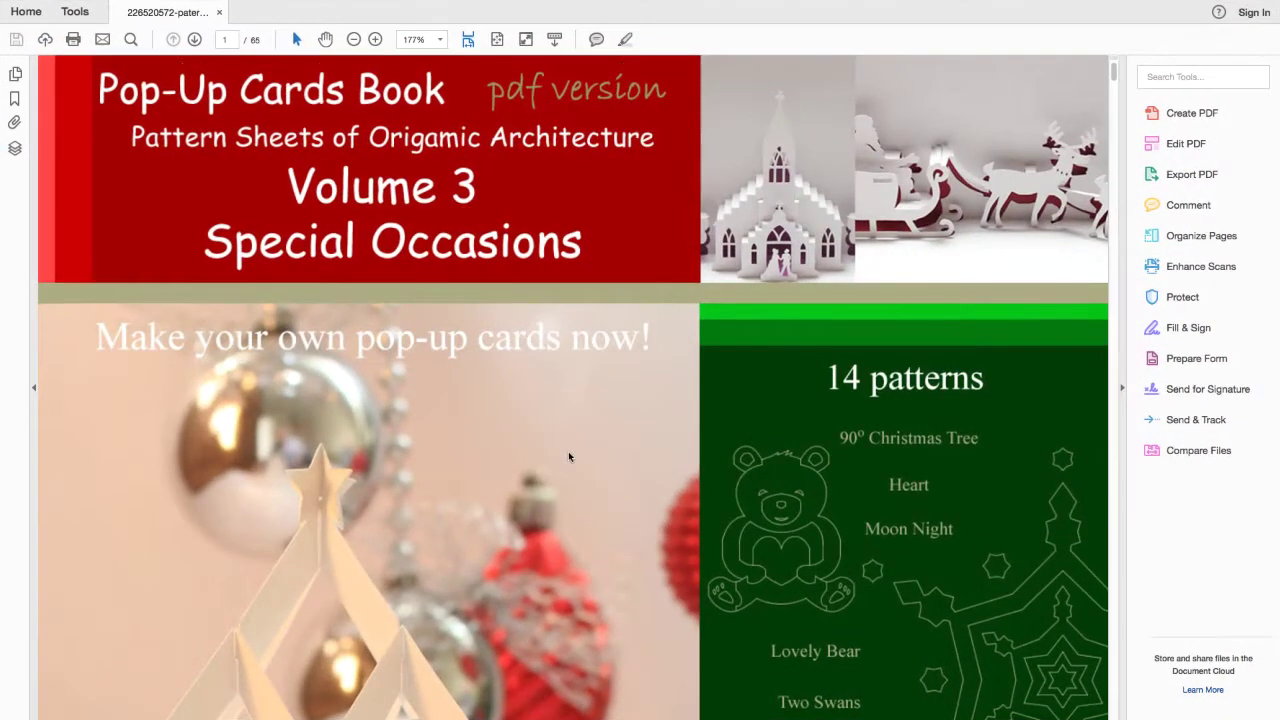
{"action": "scroll", "coordinate": [566, 451], "scroll_direction": "down", "scroll_amount": 10}
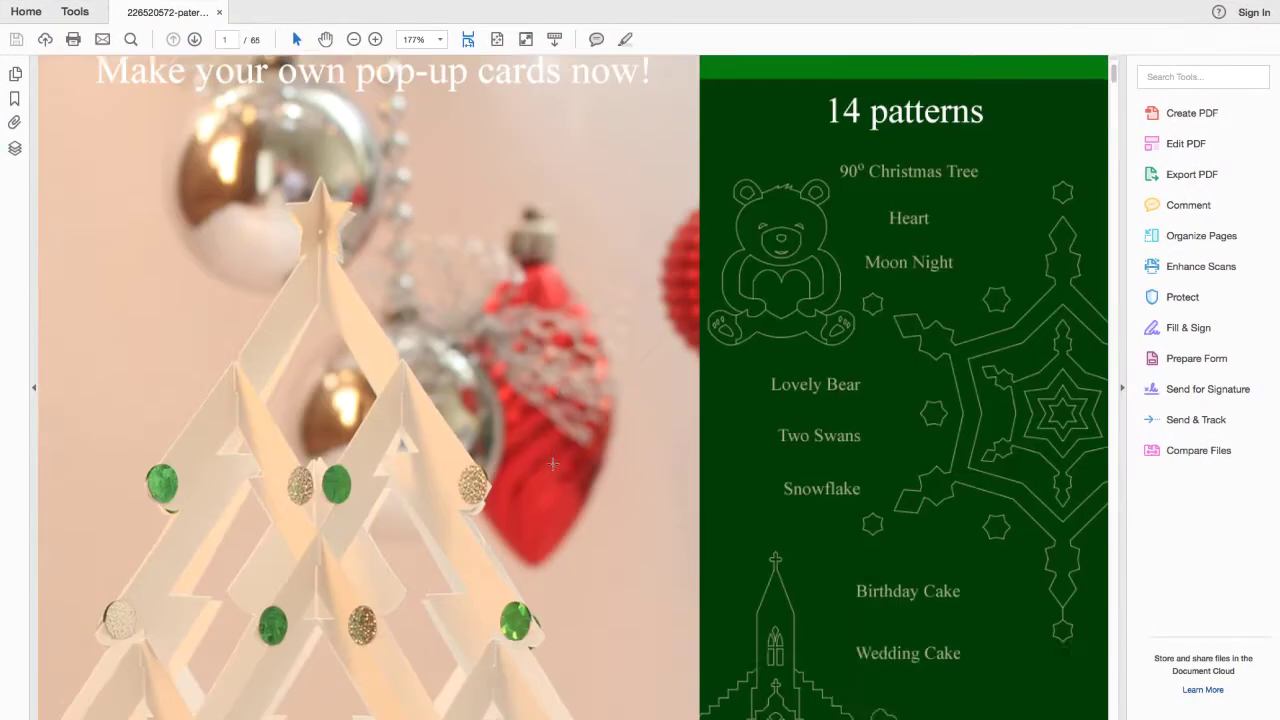
{"action": "scroll", "coordinate": [515, 457], "scroll_direction": "down", "scroll_amount": 15}
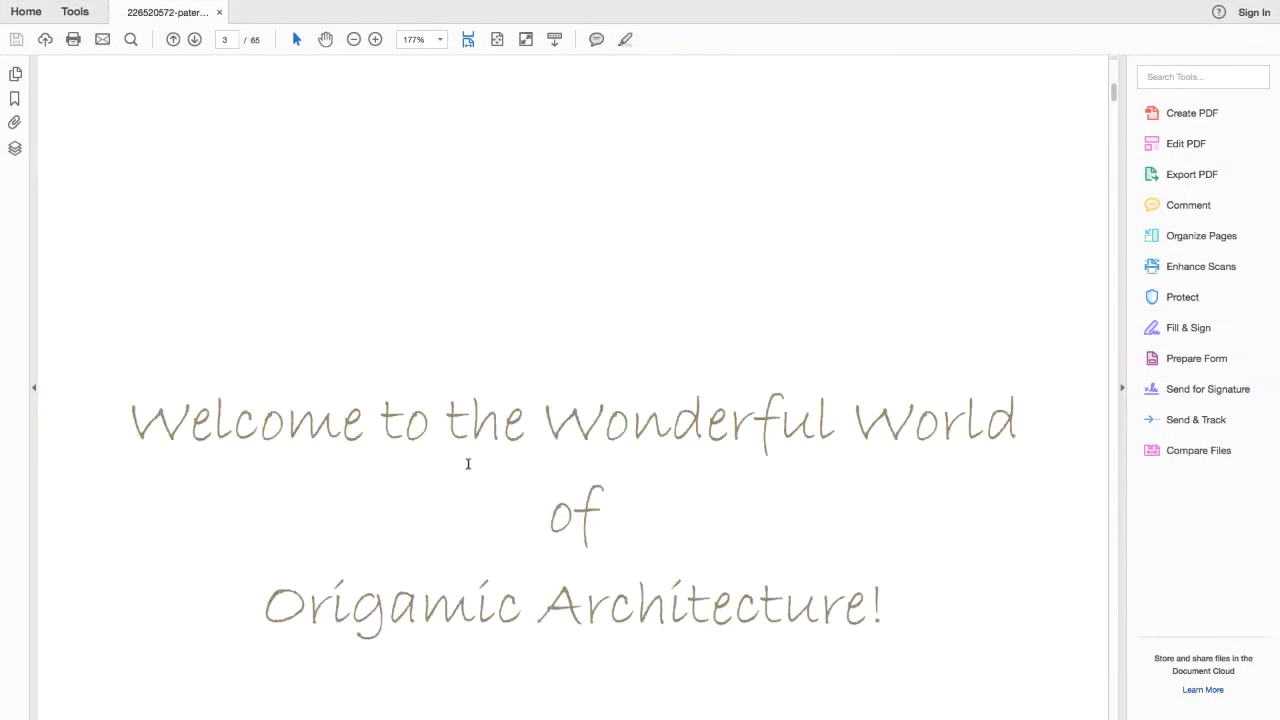
{"action": "scroll", "coordinate": [431, 470], "scroll_direction": "down", "scroll_amount": 15}
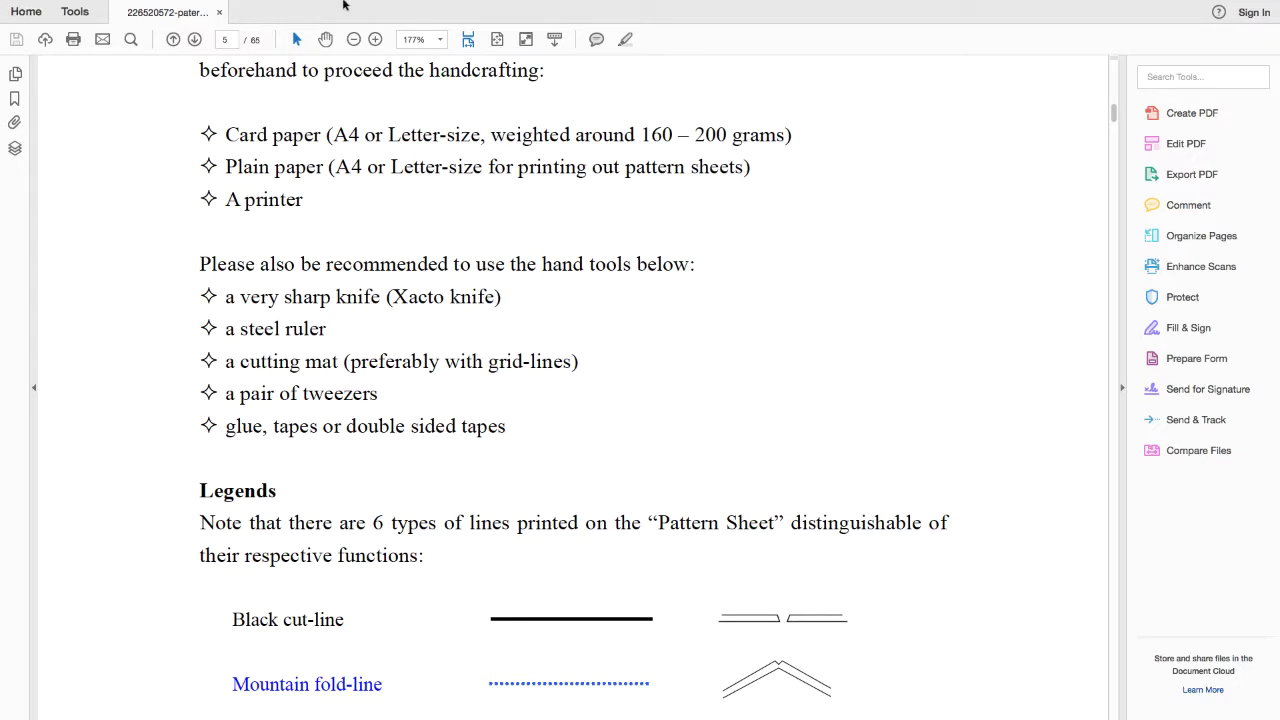
Step: Start saving a copy of the PDF under its existing name, with the Desktop as the destination
{"action": "mouse_move", "coordinate": [305, 3]}
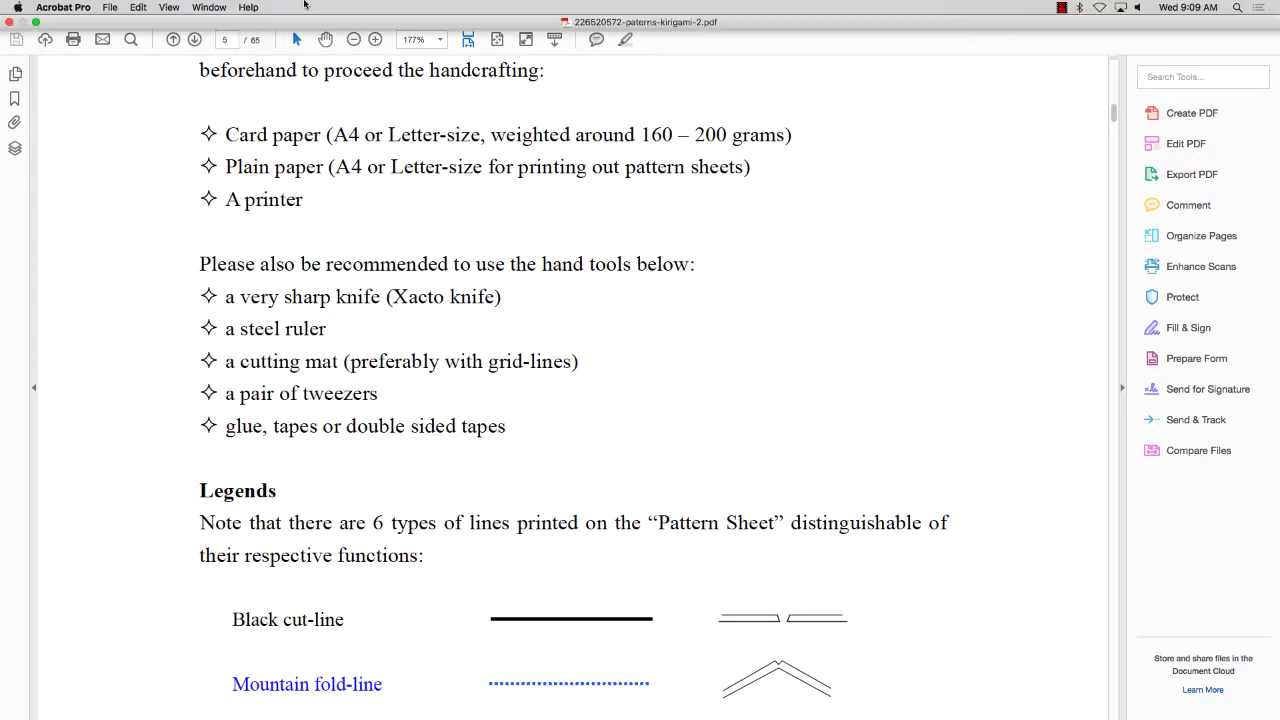
{"action": "left_click", "coordinate": [113, 8]}
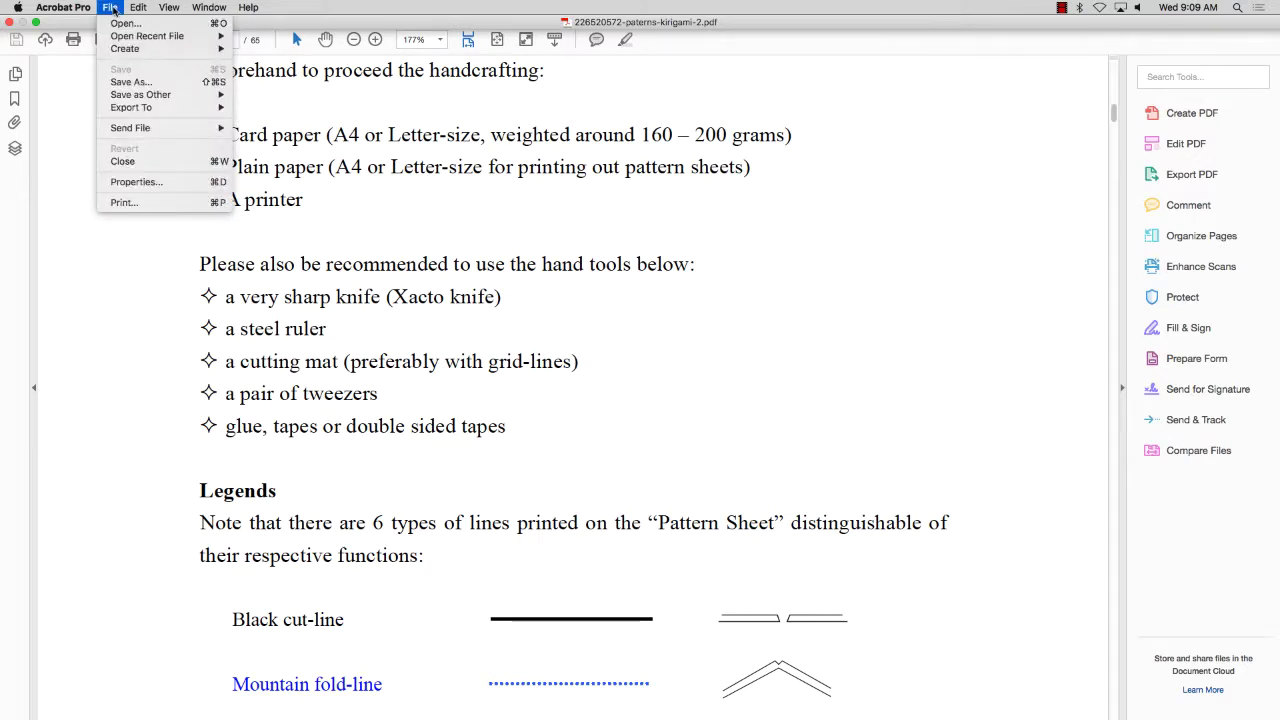
{"action": "left_click", "coordinate": [153, 89]}
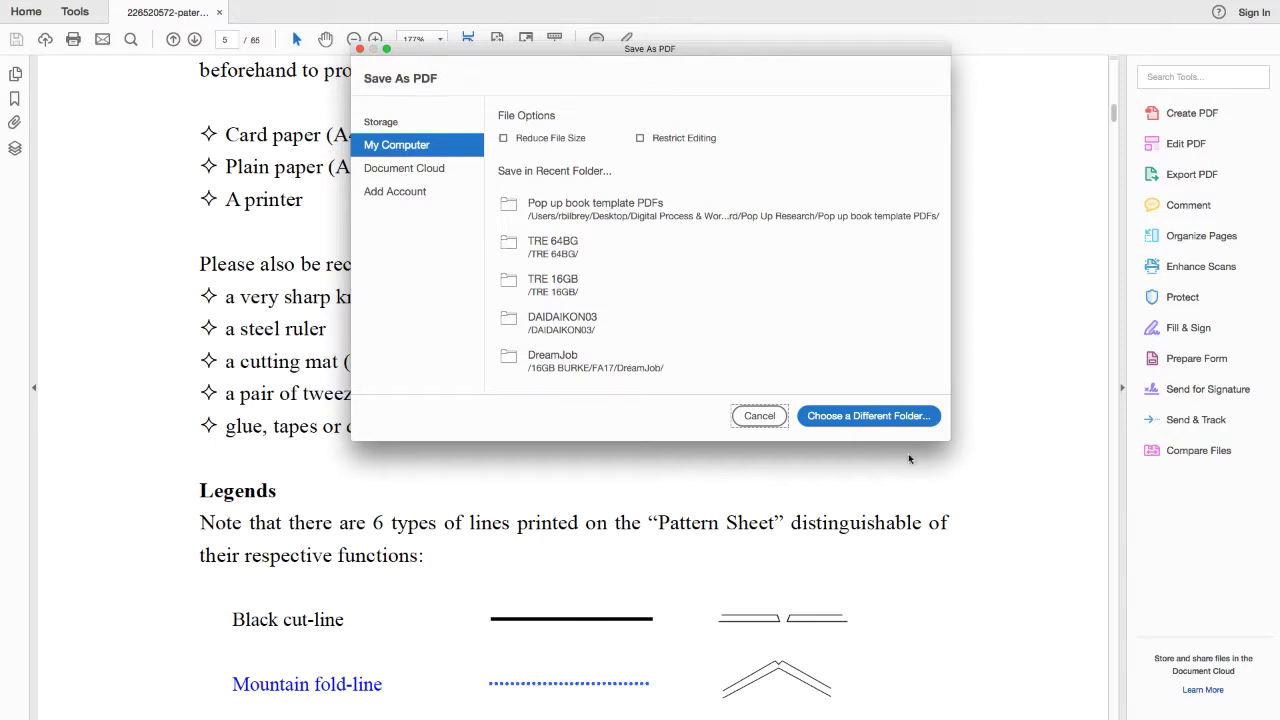
{"action": "left_click", "coordinate": [870, 414]}
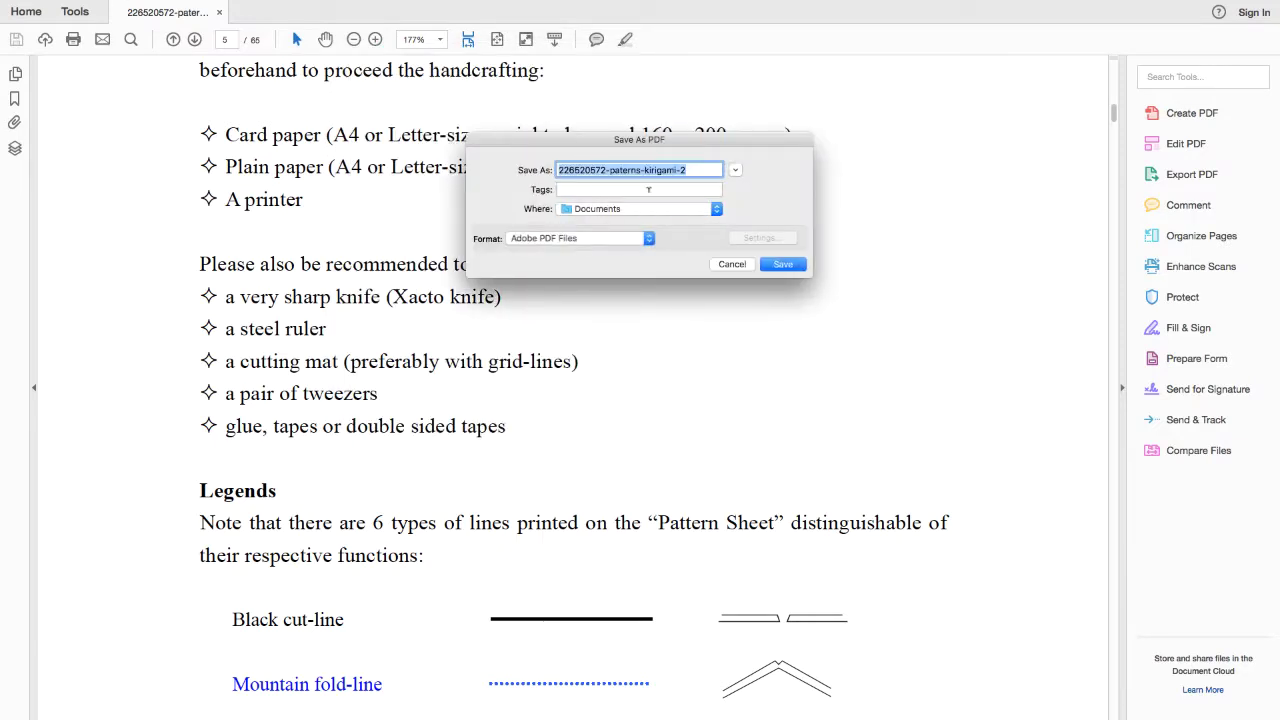
{"action": "left_click", "coordinate": [698, 212]}
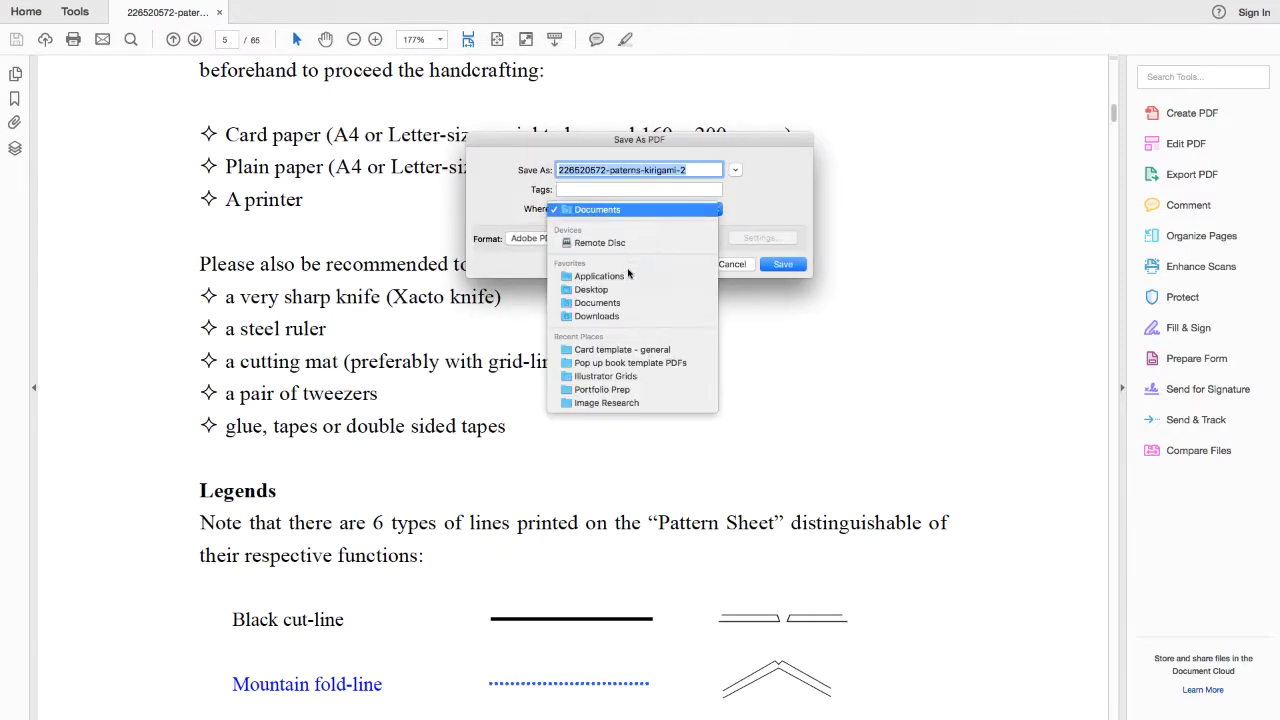
{"action": "left_click", "coordinate": [598, 290]}
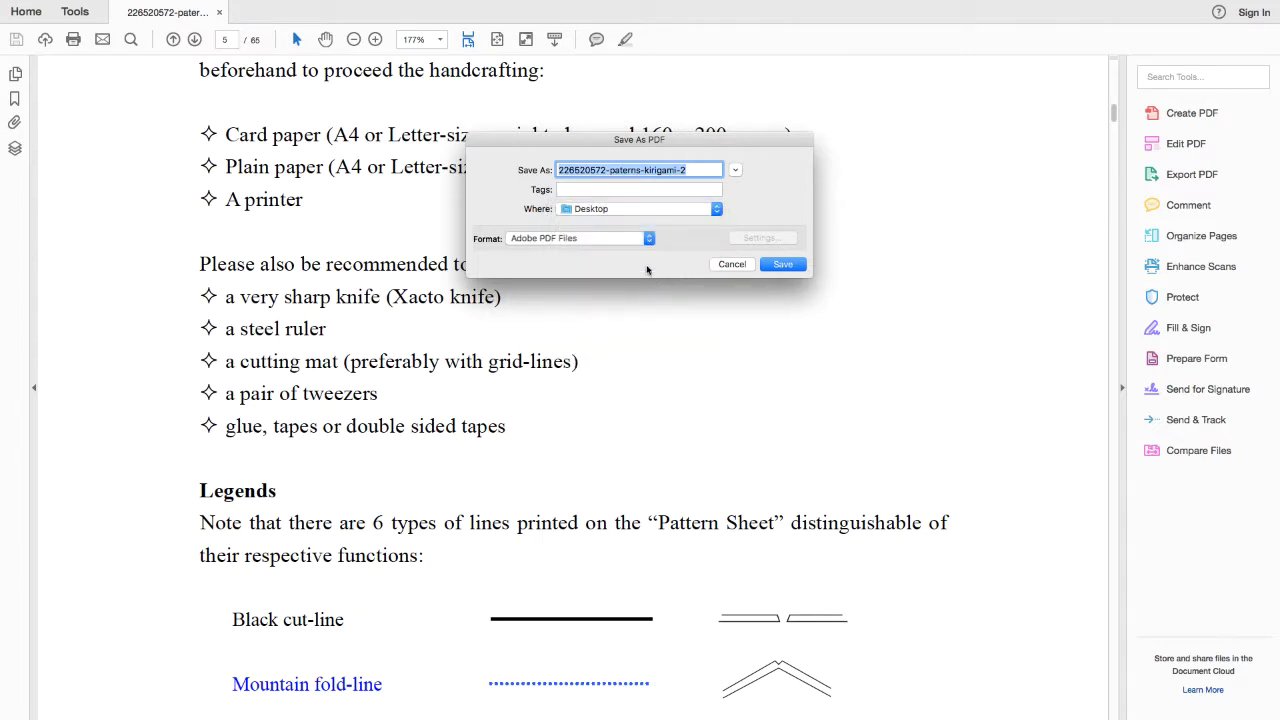
Step: Set the save format to TIFF, check the TIFF settings without changing them, and save the pages
{"action": "left_click", "coordinate": [596, 240]}
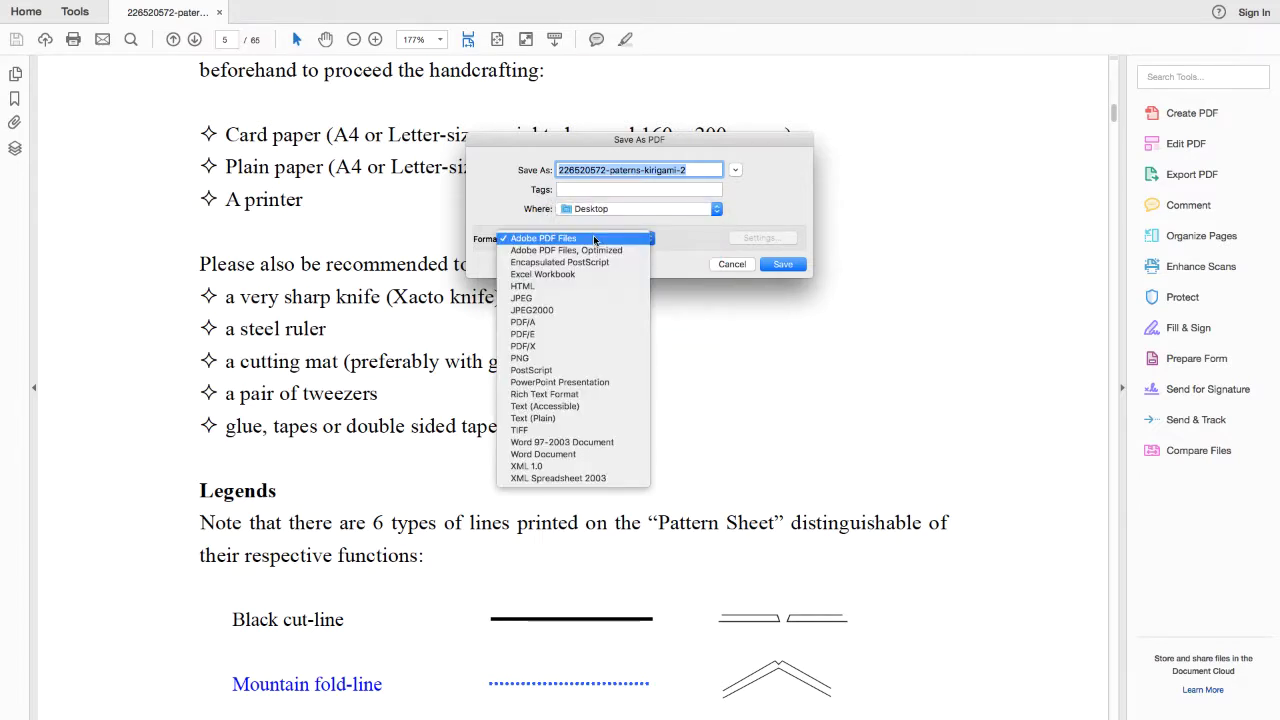
{"action": "left_click", "coordinate": [568, 430]}
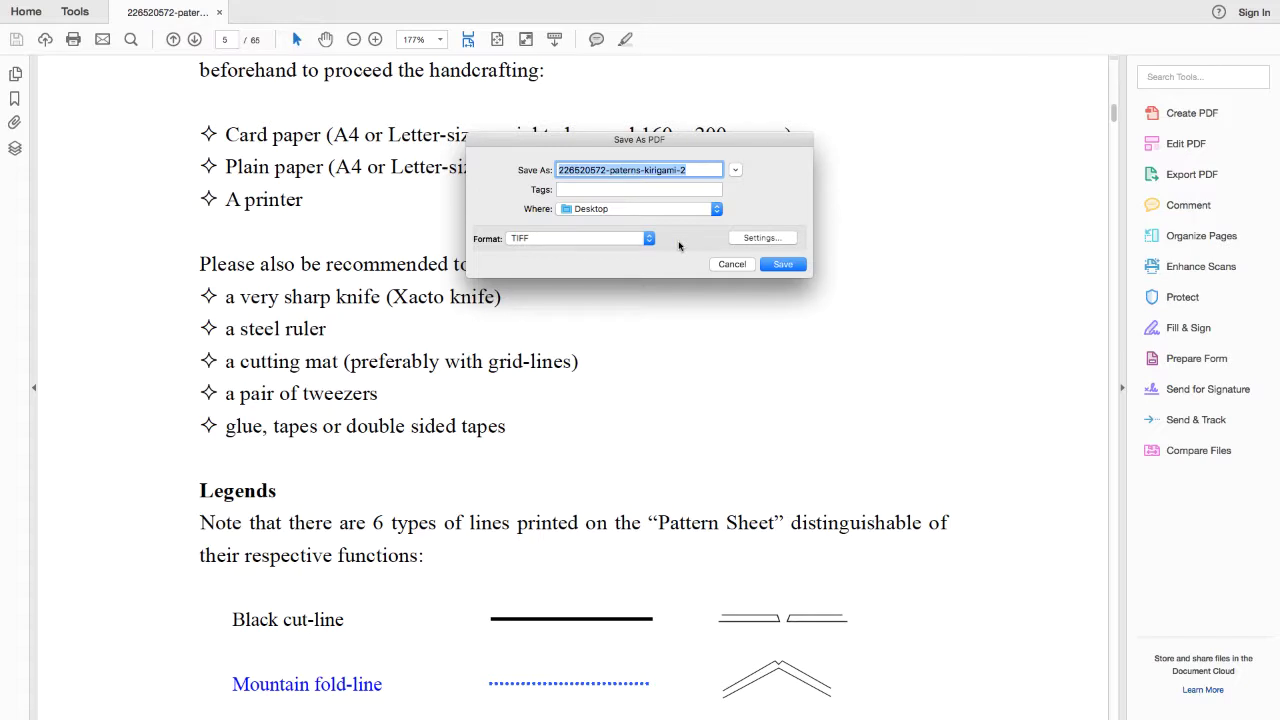
{"action": "left_click", "coordinate": [756, 237]}
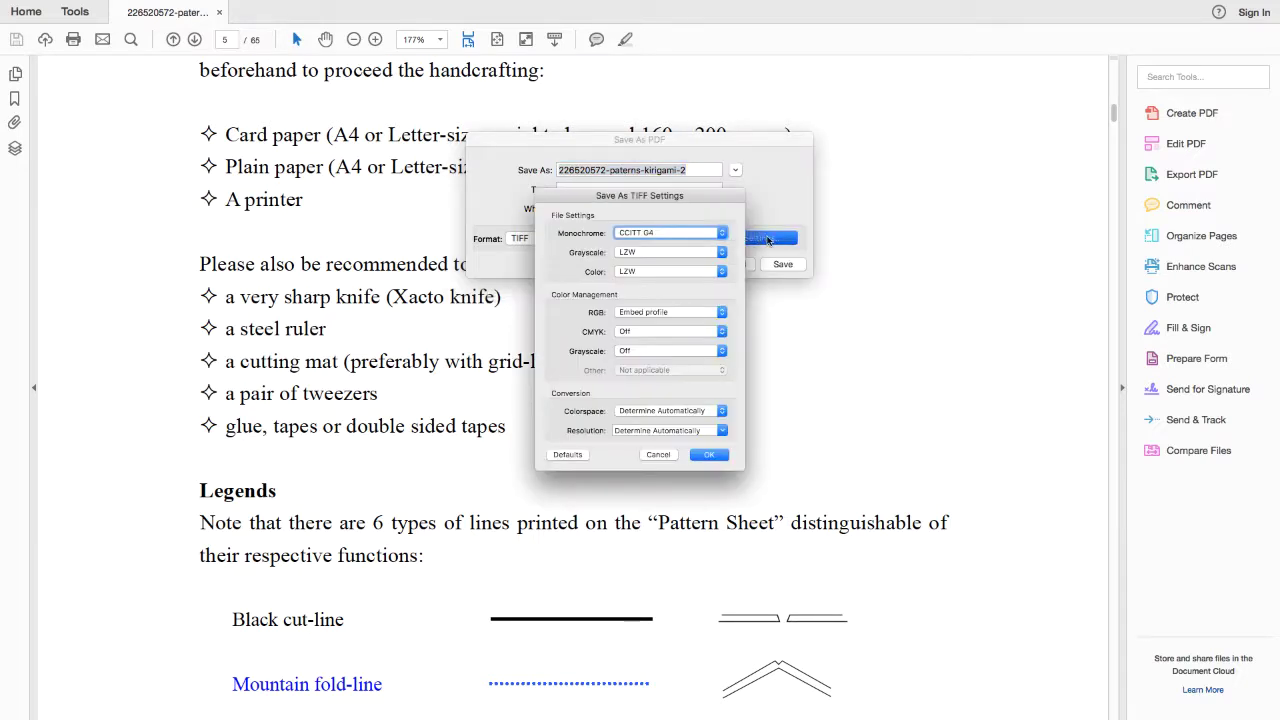
{"action": "left_click", "coordinate": [665, 455]}
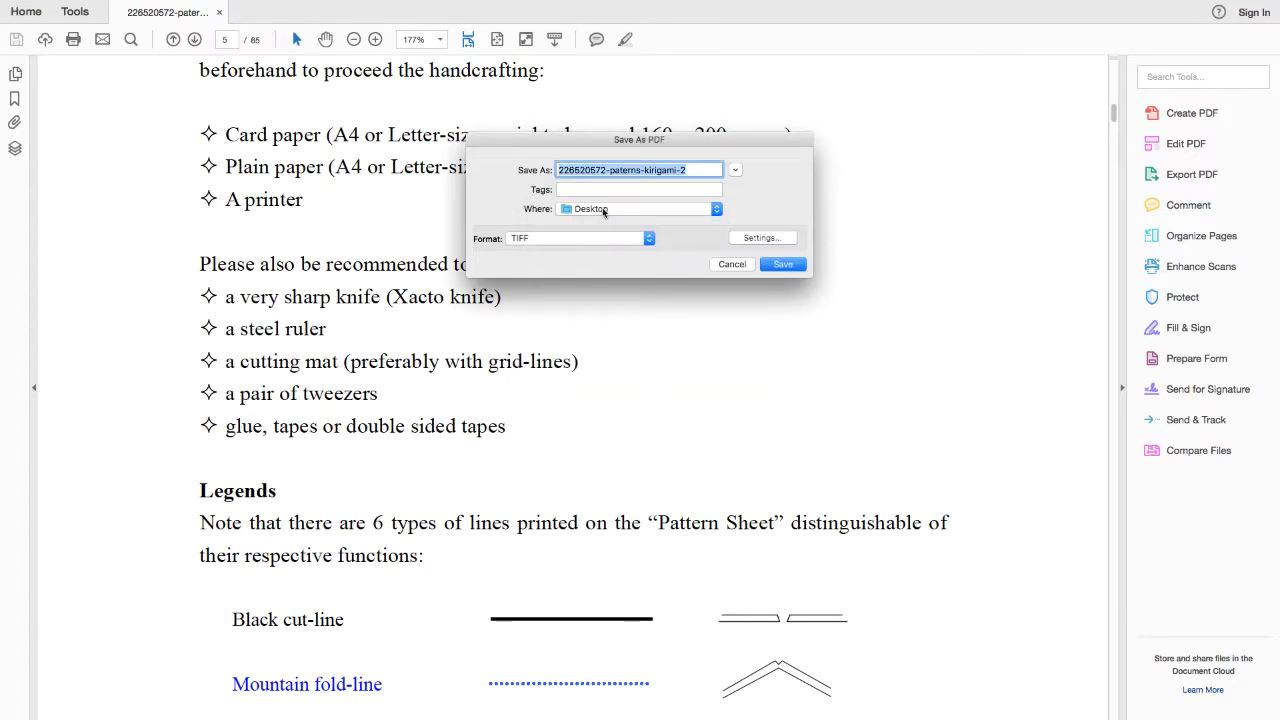
{"action": "left_click", "coordinate": [772, 266]}
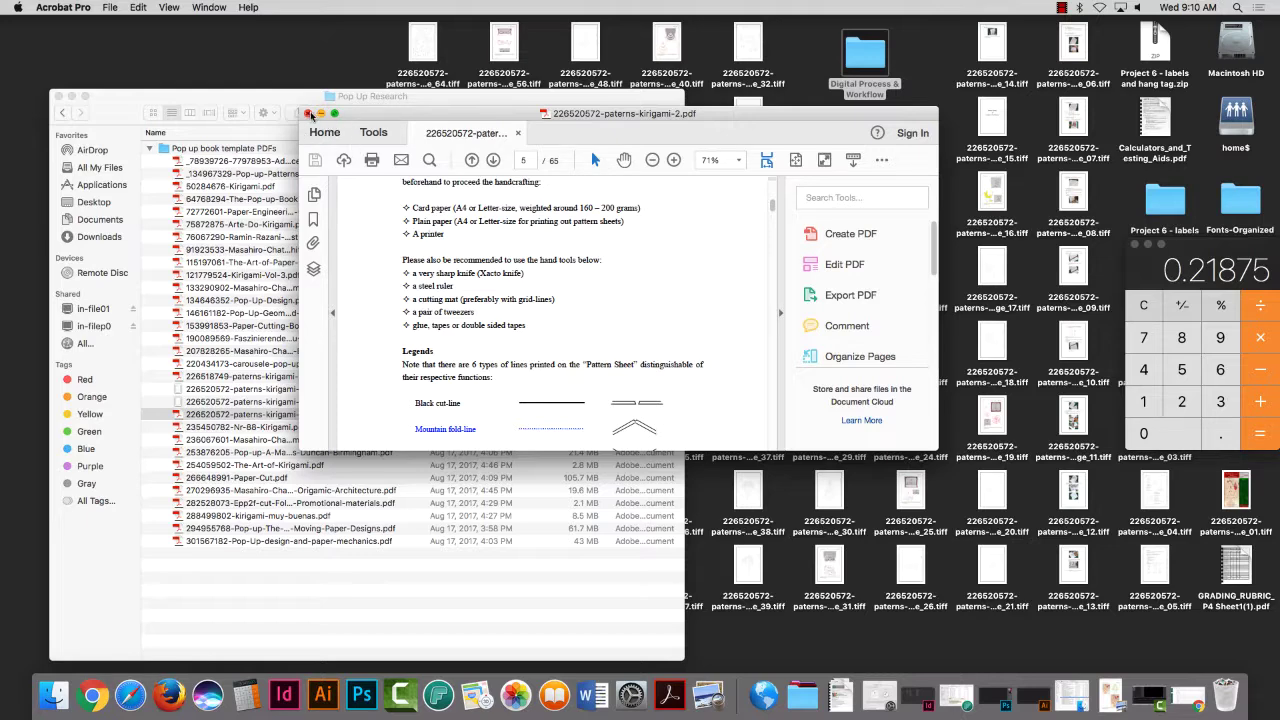
Step: Close the PDF and move the Pop Up Research window aside, keeping its file list in view
{"action": "left_click", "coordinate": [307, 113]}
{"action": "left_click_drag", "start_coordinate": [584, 98], "coordinate": [266, 445]}
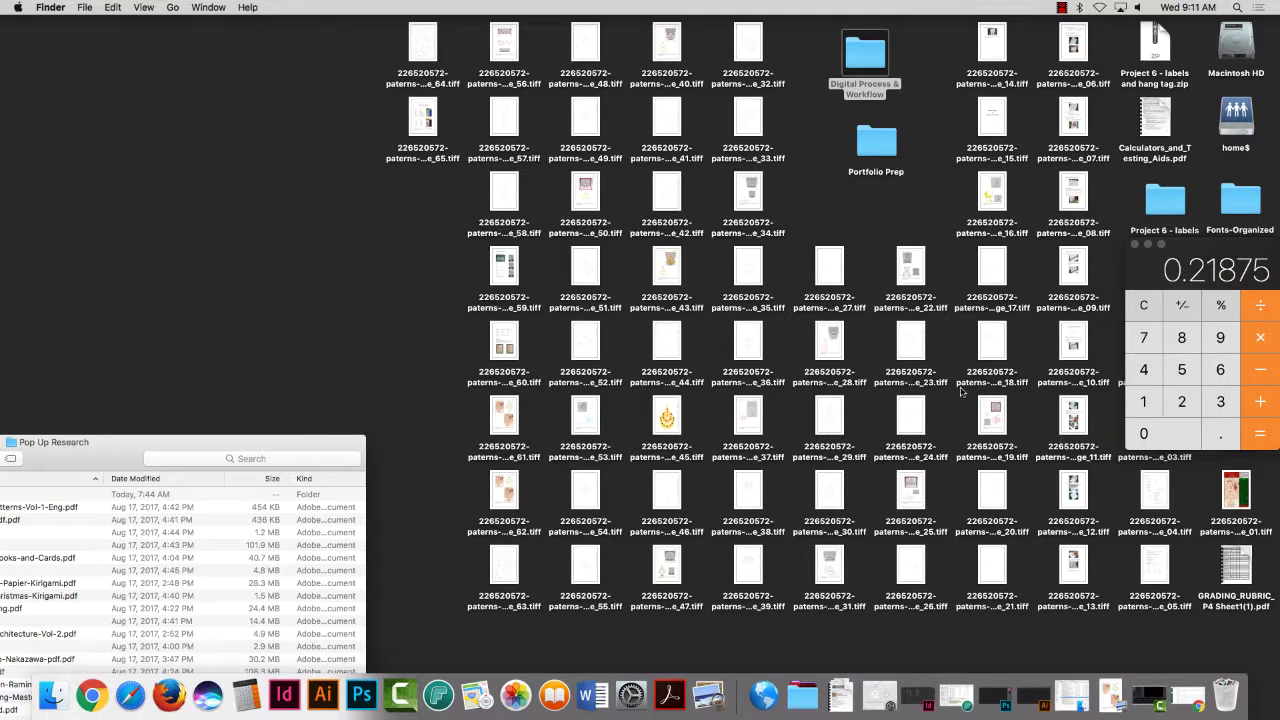
{"action": "double_click", "coordinate": [246, 446]}
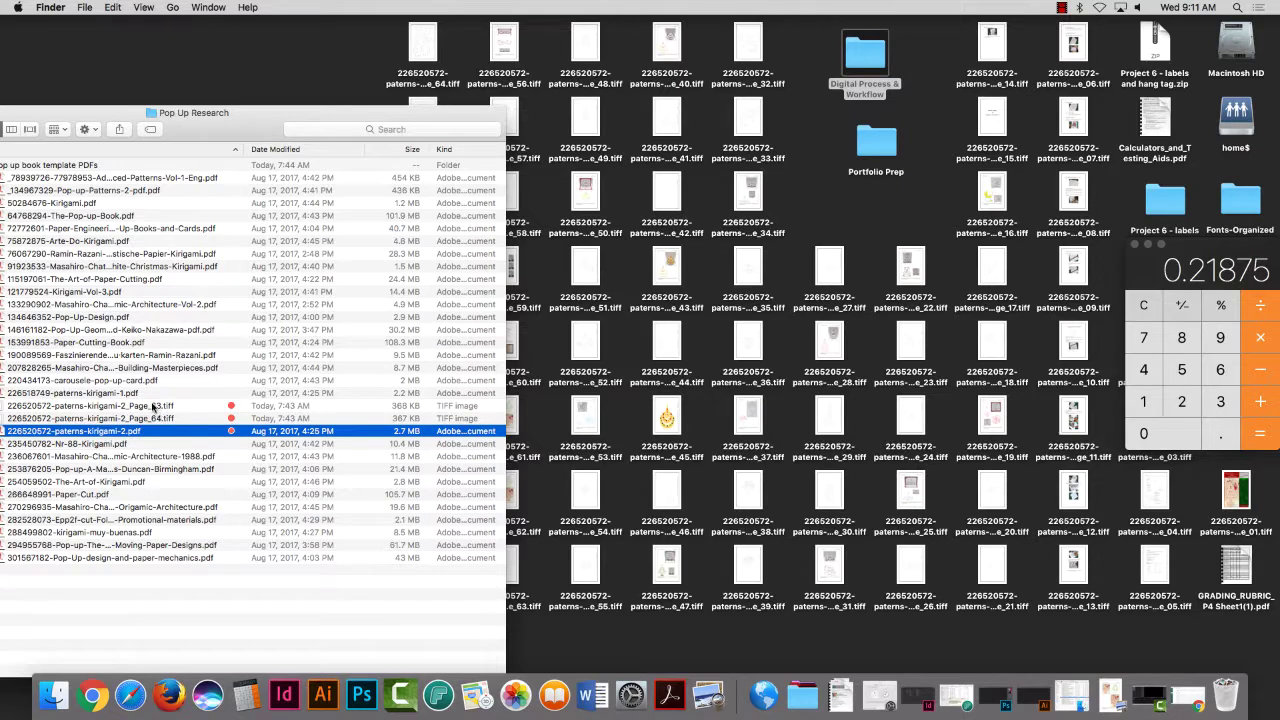
Step: View the Page_63 and Page_64 TIFF pattern sheets from the Pop Up Research folder and close each preview
{"action": "double_click", "coordinate": [155, 406]}
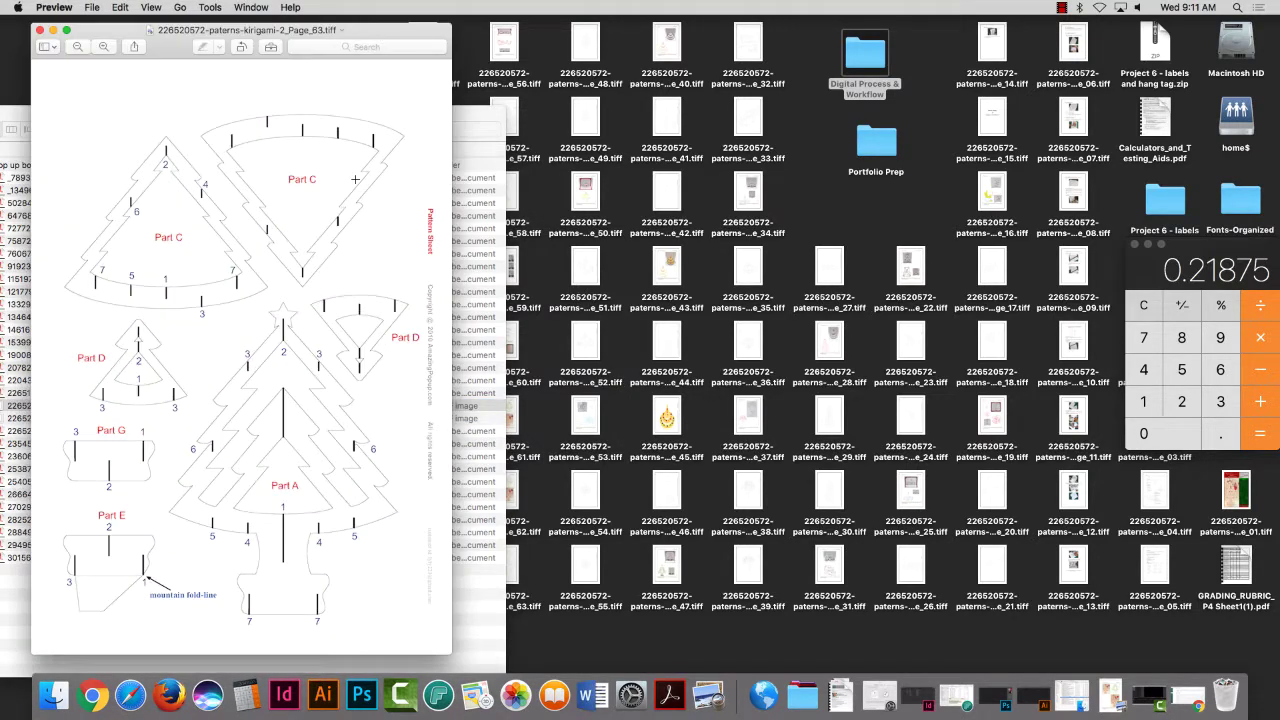
{"action": "left_click", "coordinate": [40, 31]}
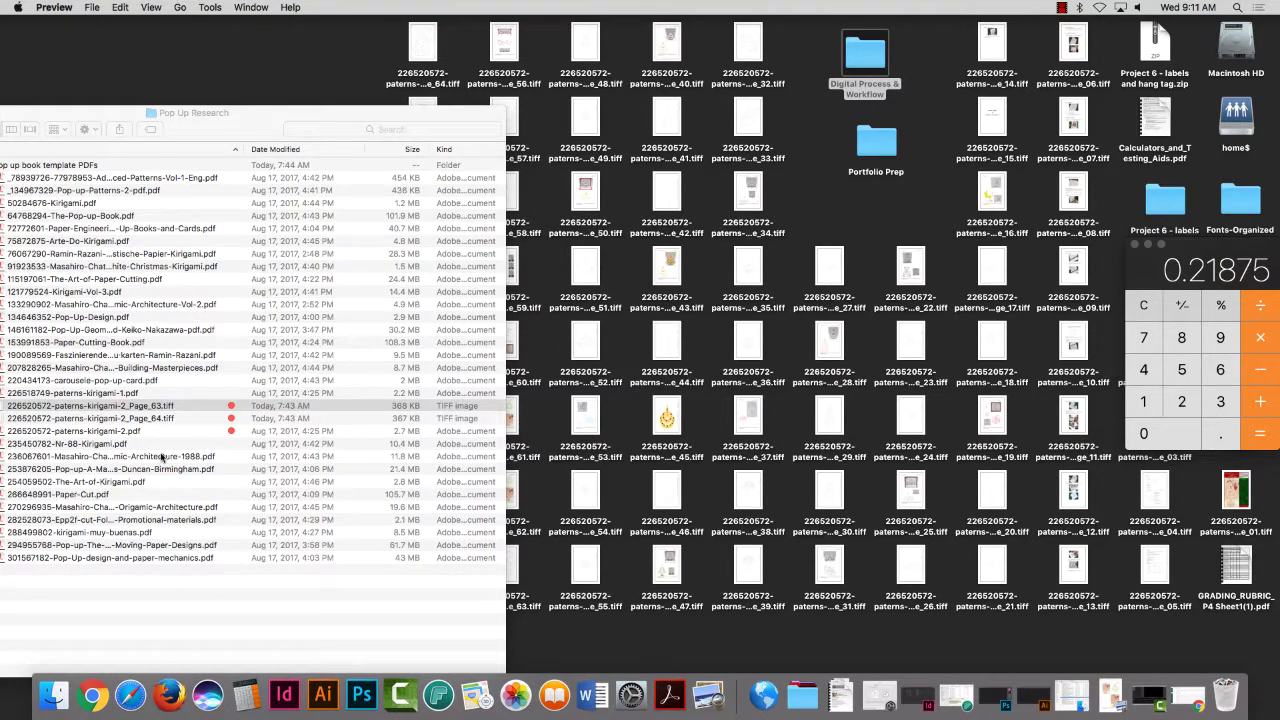
{"action": "double_click", "coordinate": [135, 418]}
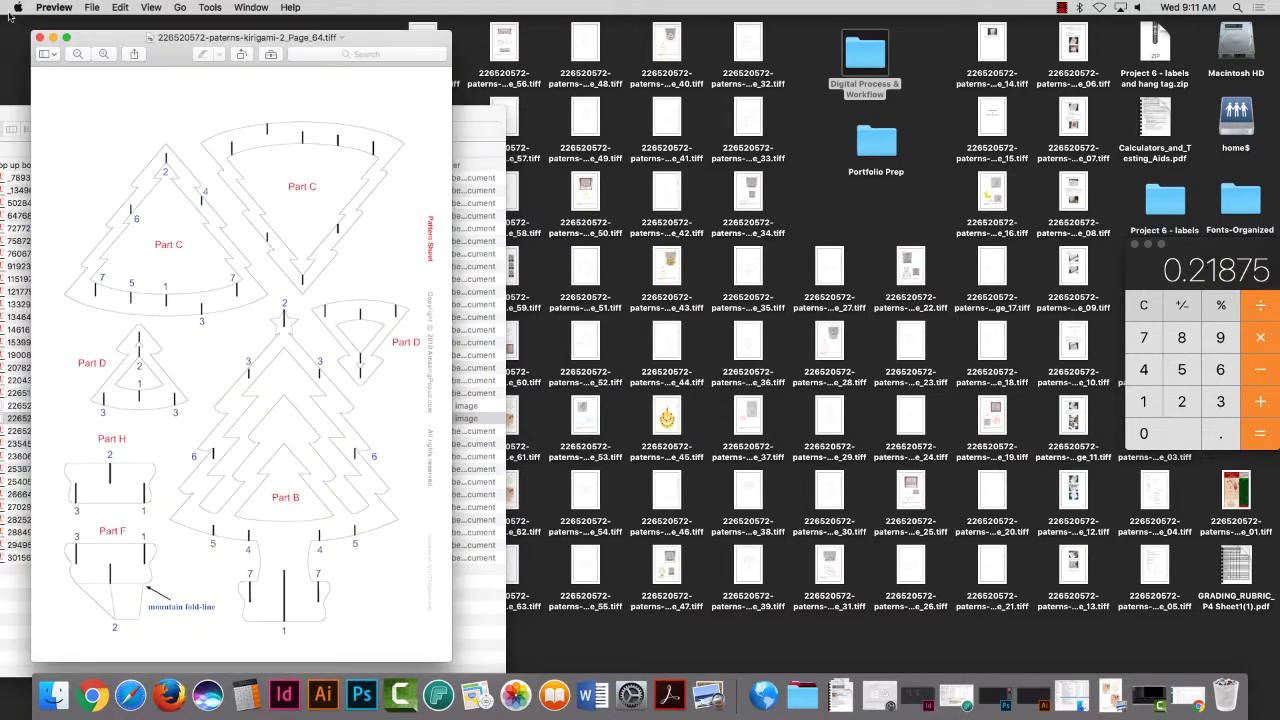
{"action": "left_click", "coordinate": [40, 37]}
Step: Clear space on the desktop and set the exported page 64 and page 63 TIFFs apart from the others
{"action": "left_click_drag", "start_coordinate": [369, 128], "coordinate": [159, 123]}
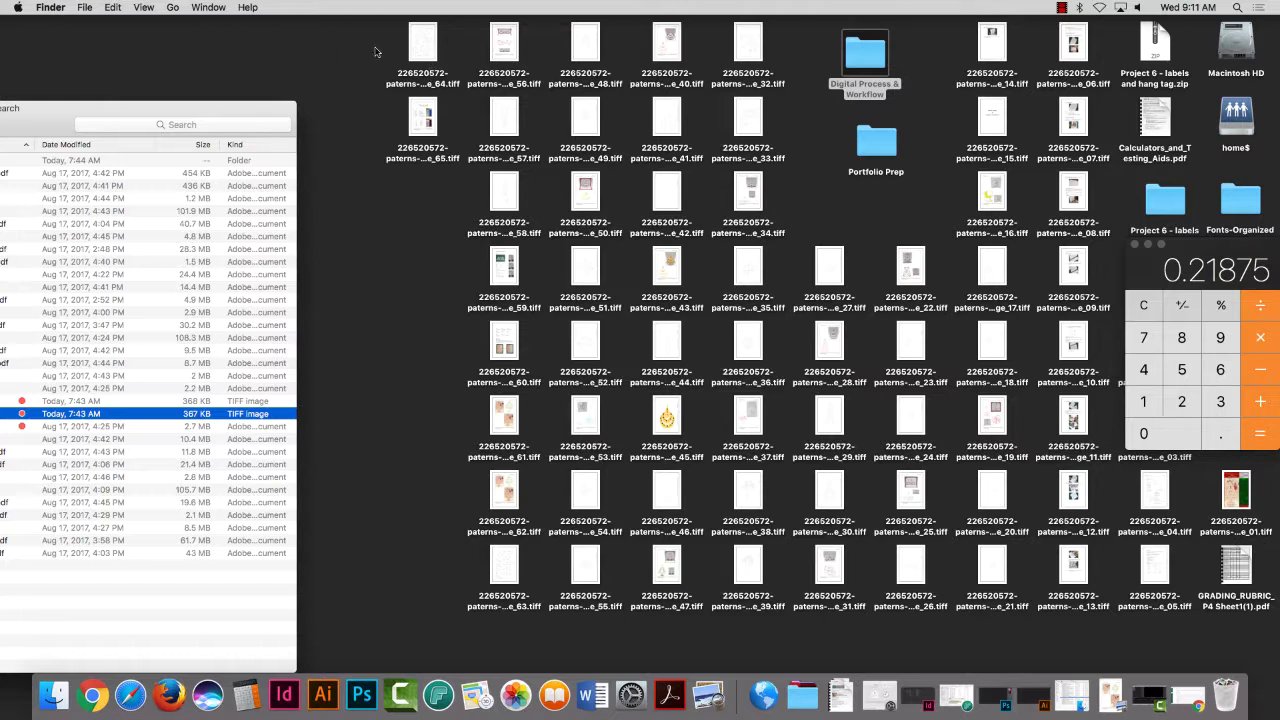
{"action": "left_click_drag", "start_coordinate": [424, 50], "coordinate": [282, 47]}
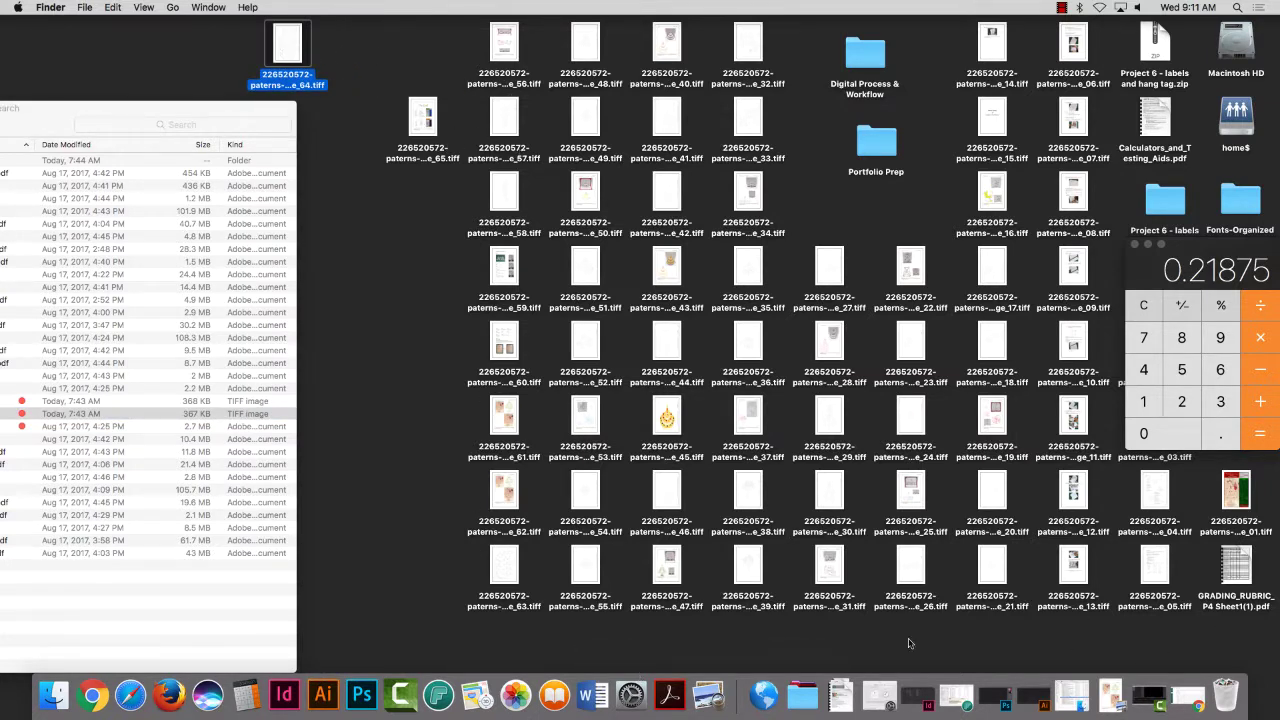
{"action": "left_click_drag", "start_coordinate": [516, 578], "coordinate": [367, 44]}
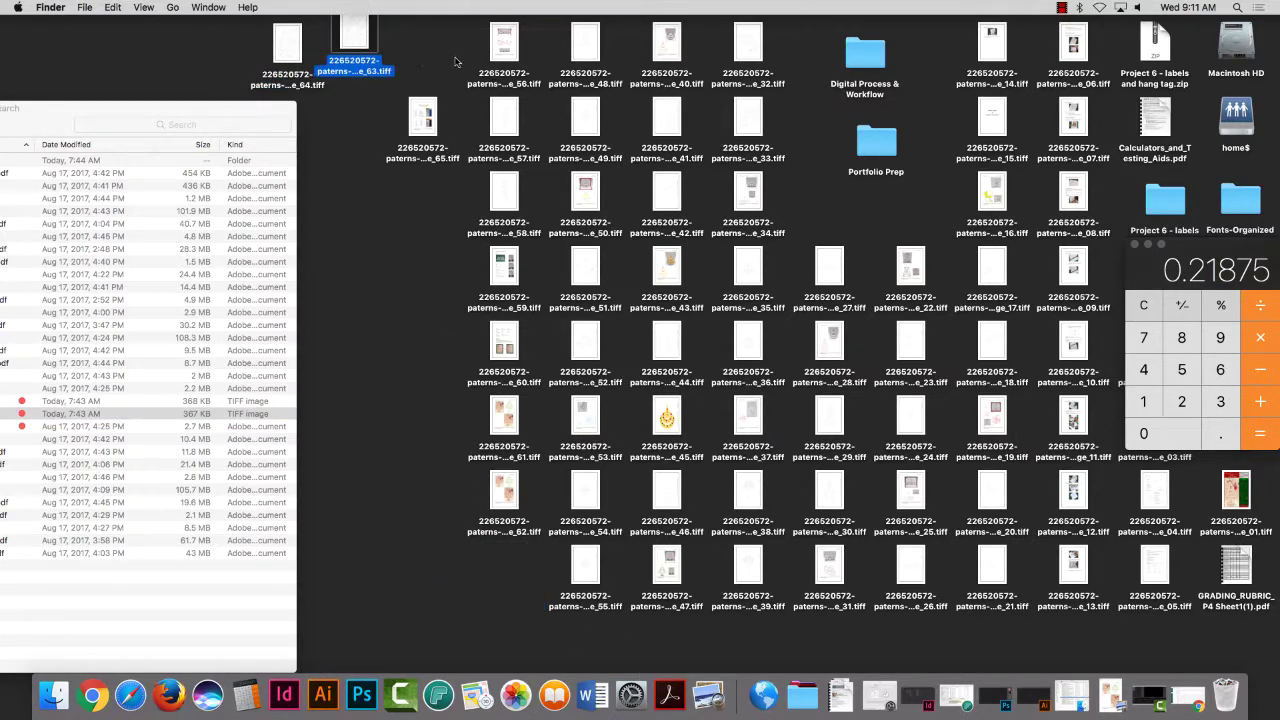
Step: Move the unneeded exported page TIFFs in the middle of the desktop to the Trash, keeping pages 63 and 64
{"action": "left_click_drag", "start_coordinate": [444, 52], "coordinate": [800, 571]}
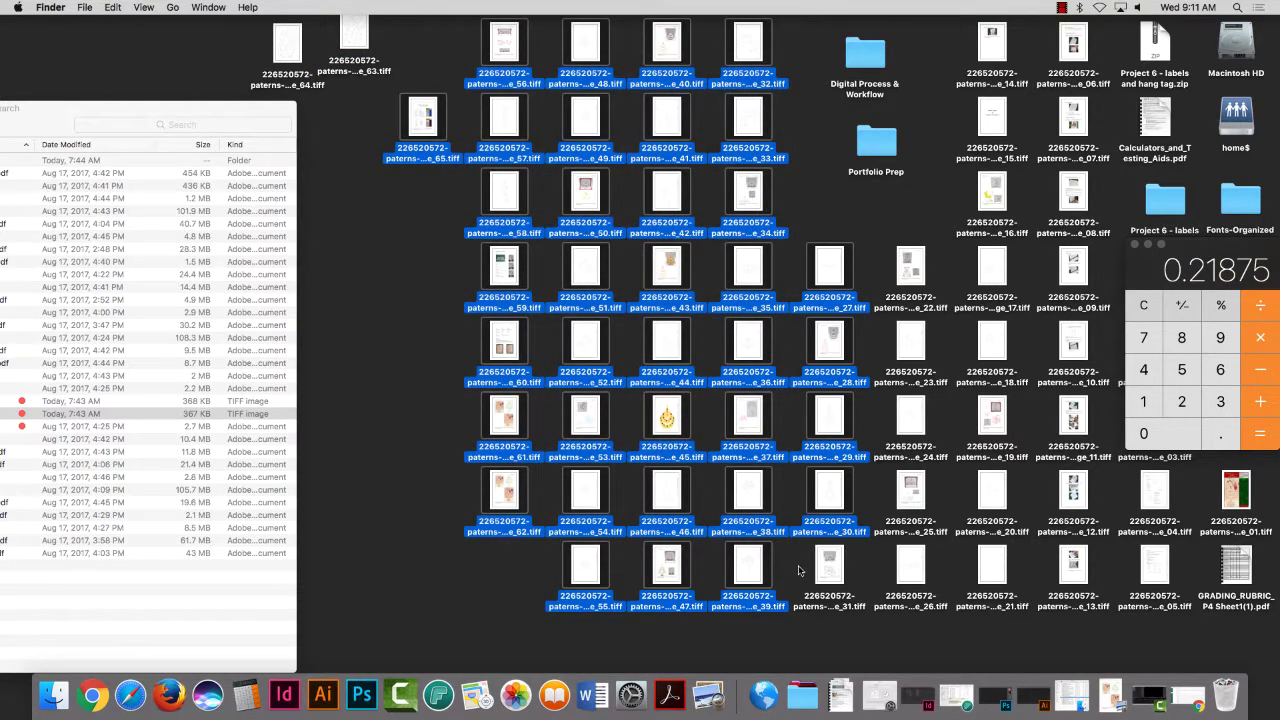
{"action": "key", "text": "super+BackSpace"}
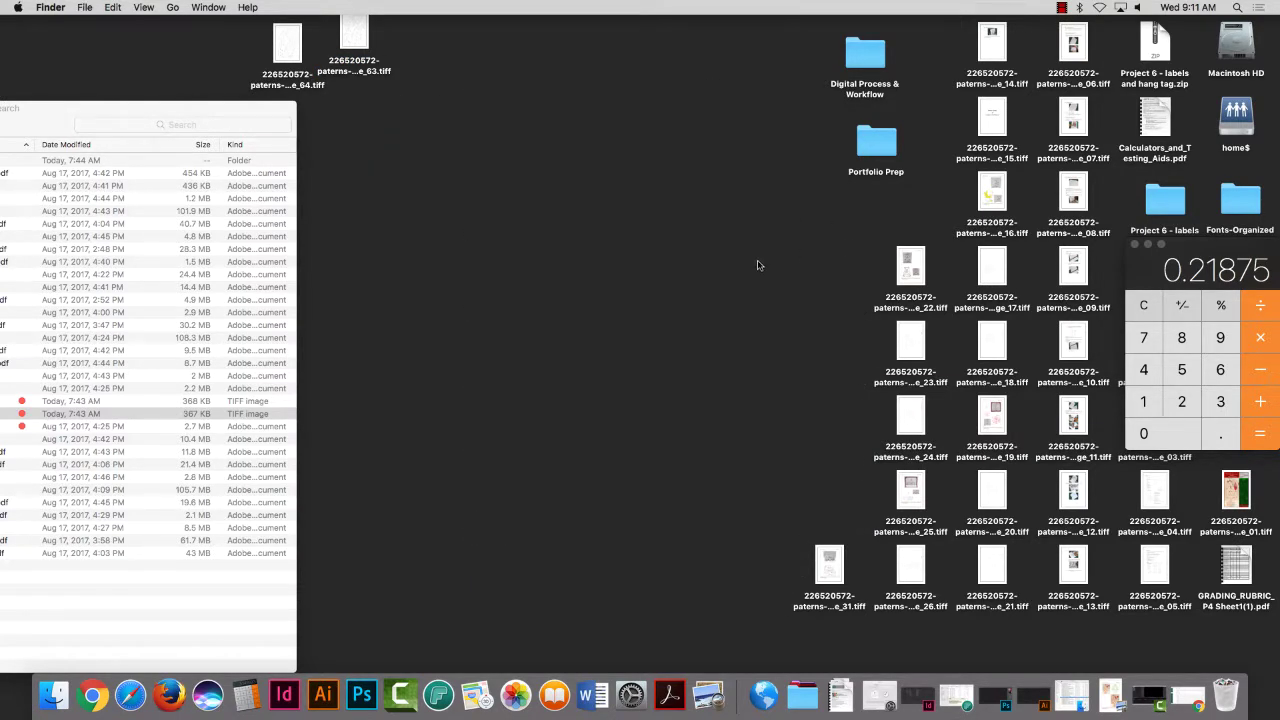
{"action": "left_click_drag", "start_coordinate": [759, 263], "coordinate": [1062, 608]}
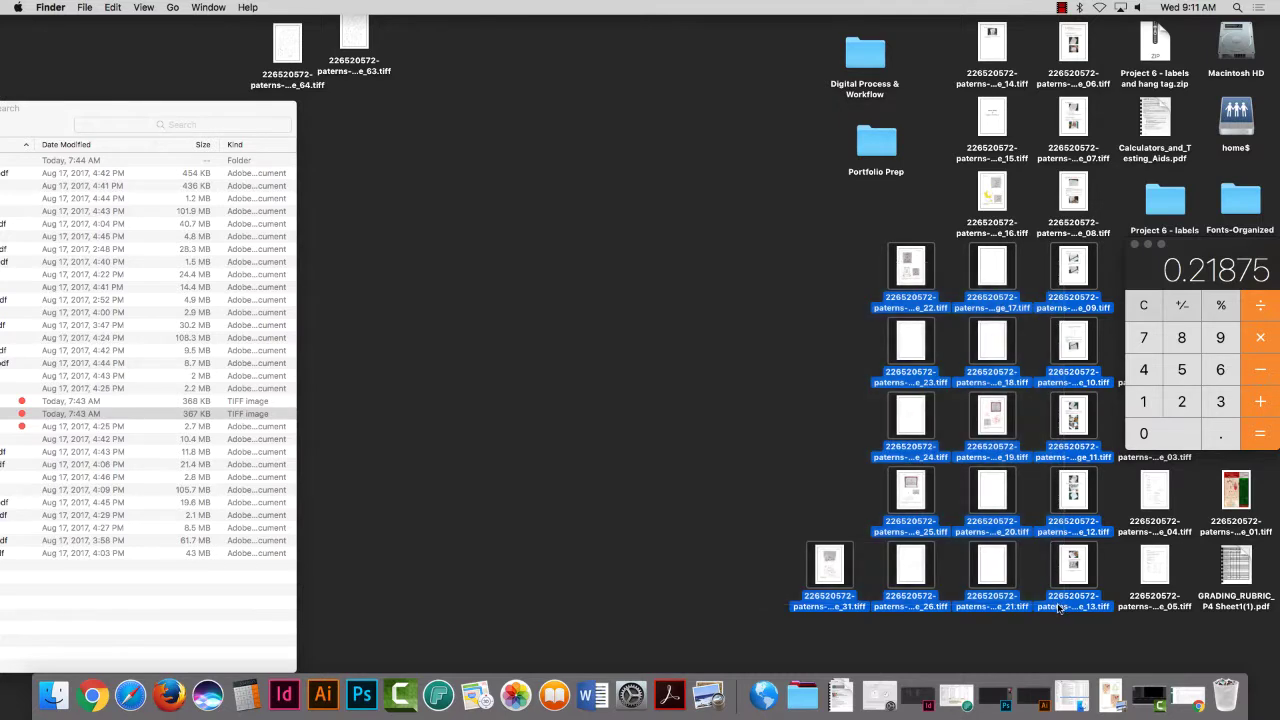
{"action": "key", "text": "super+BackSpace"}
{"action": "left_click_drag", "start_coordinate": [948, 28], "coordinate": [1082, 217]}
{"action": "key", "text": "super+BackSpace"}
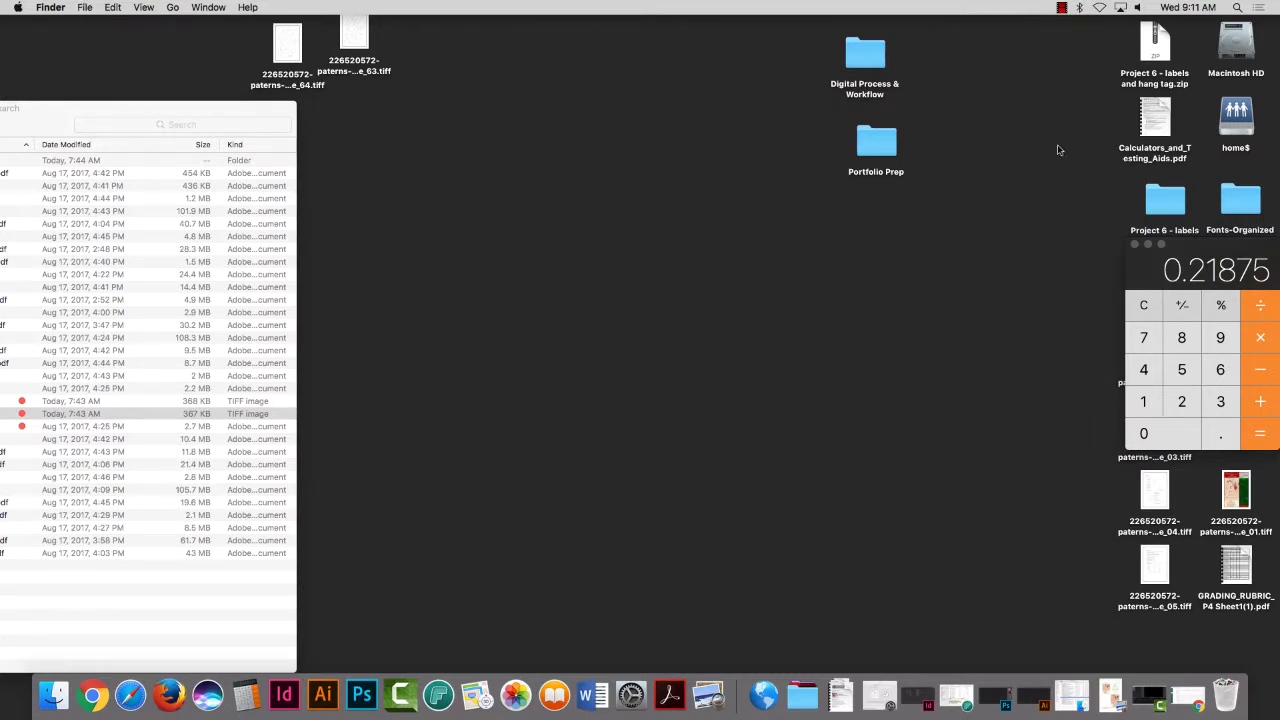
Step: Move the Calculator off the desktop files and send the page 02 to 05 TIFFs to the Trash
{"action": "left_click_drag", "start_coordinate": [1213, 252], "coordinate": [776, 237]}
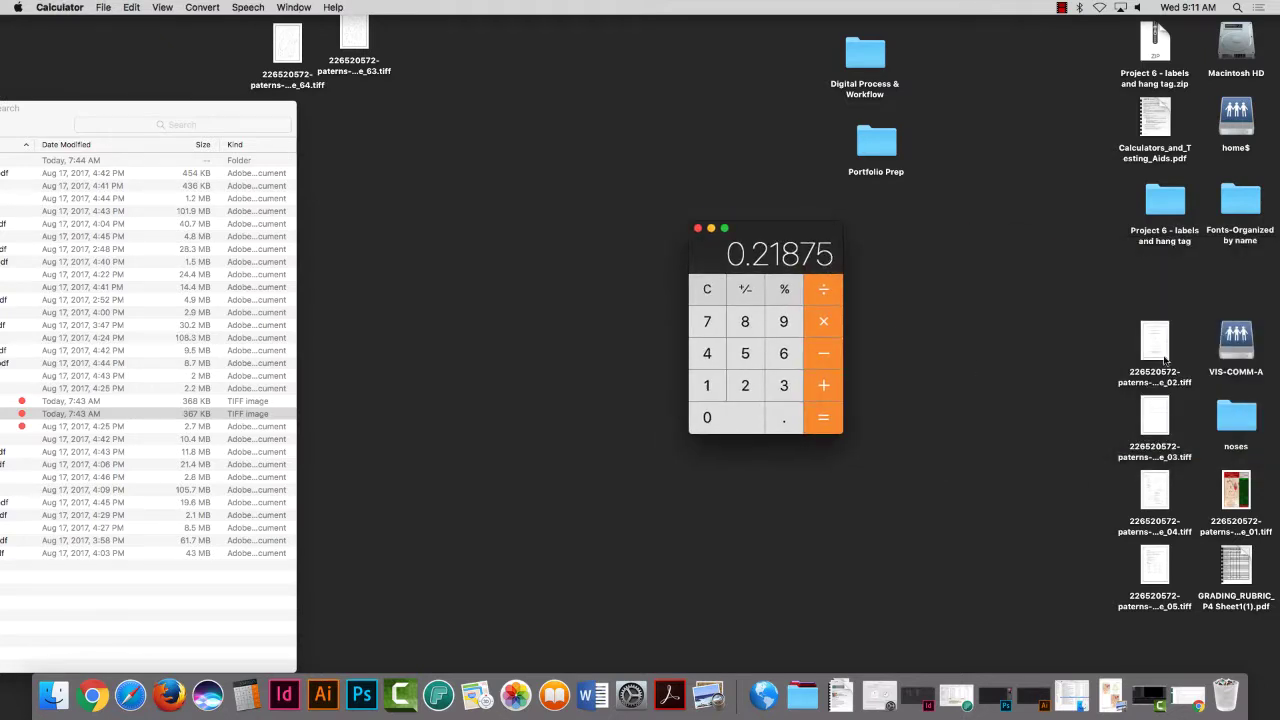
{"action": "left_click_drag", "start_coordinate": [1092, 320], "coordinate": [1190, 606]}
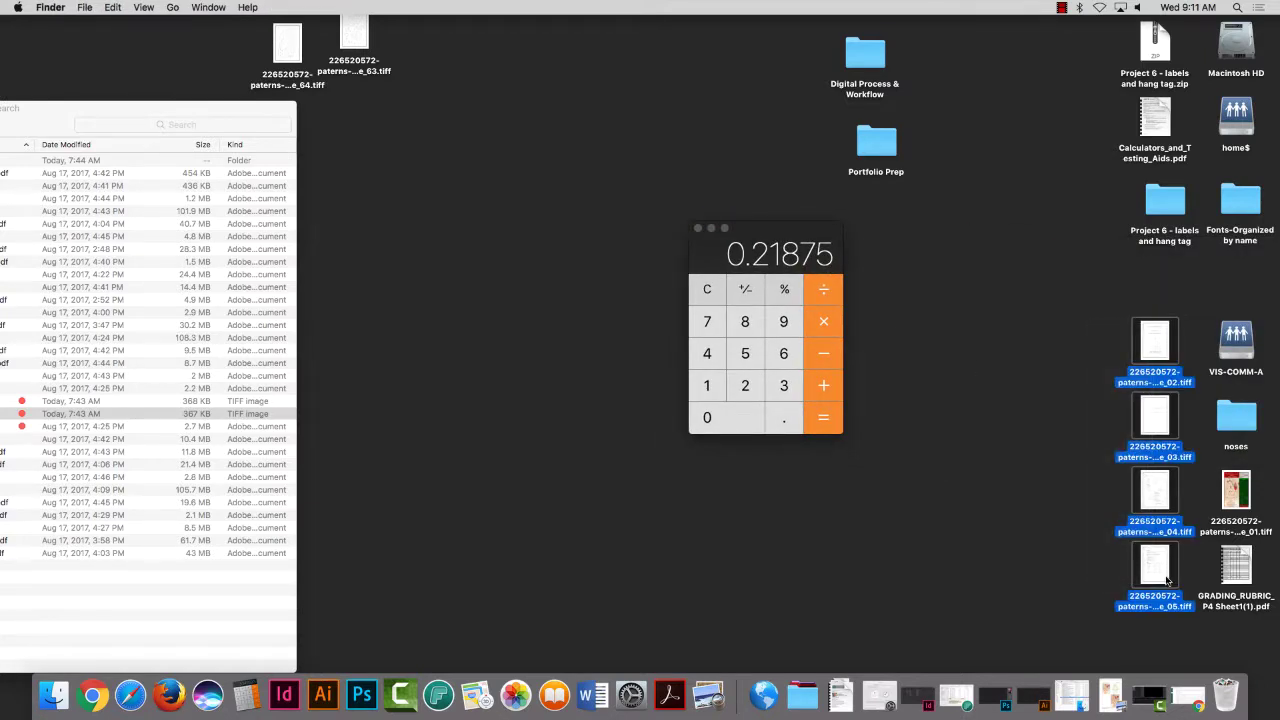
{"action": "key", "text": "super+BackSpace"}
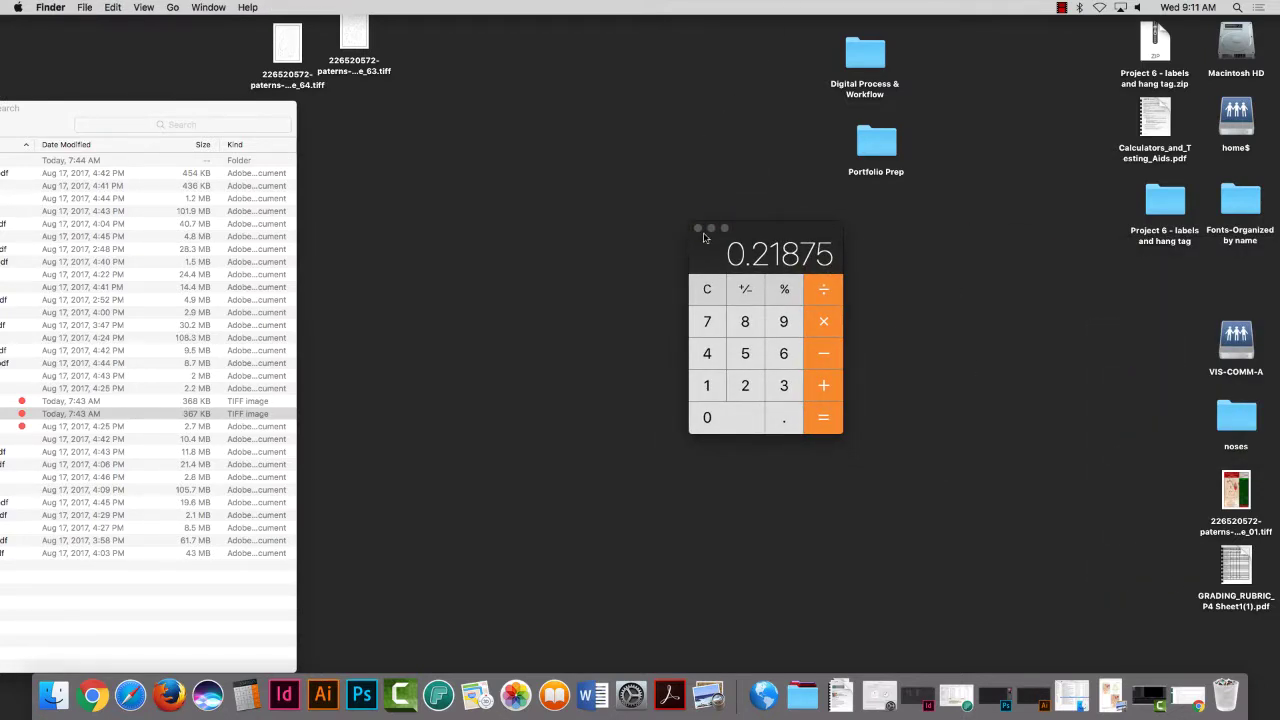
Step: Close the Calculator and permanently empty the Trash
{"action": "left_click", "coordinate": [698, 229]}
{"action": "right_click", "coordinate": [1226, 697]}
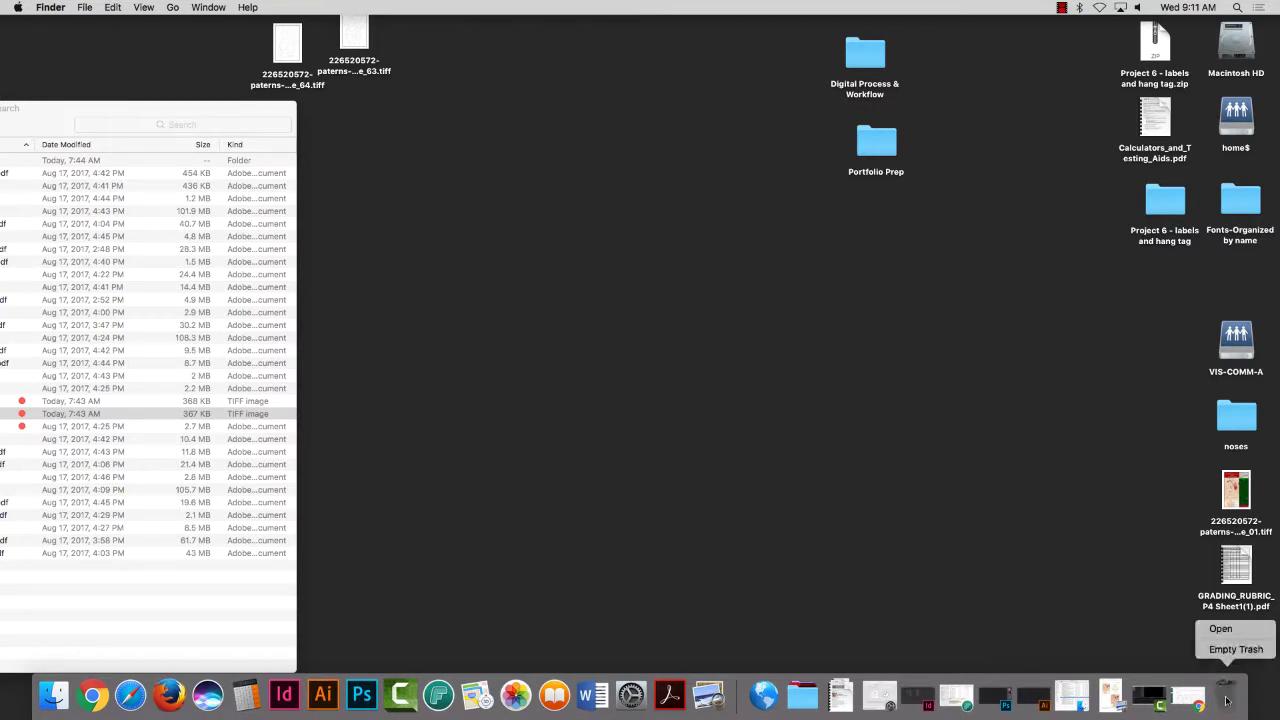
{"action": "left_click", "coordinate": [1236, 649]}
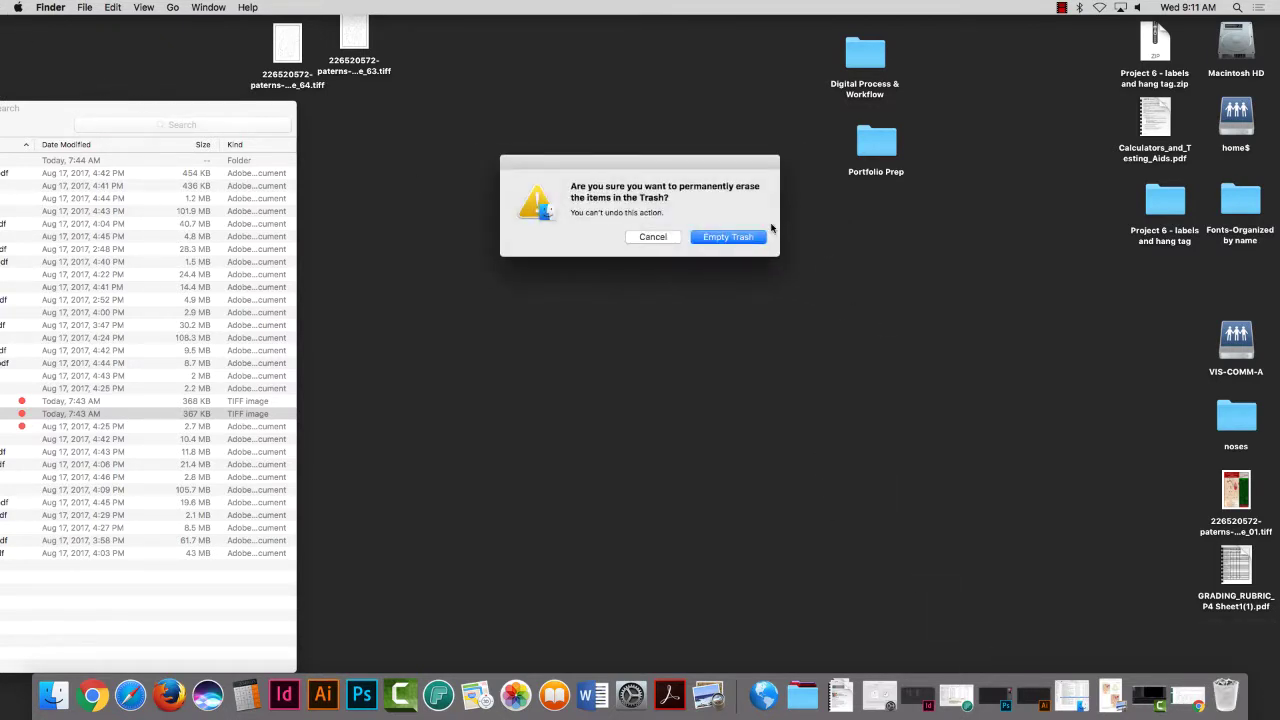
{"action": "left_click", "coordinate": [764, 234]}
Step: Compare the desktop's page 63 and page 64 TIFF pattern sheets side by side in Preview, and close both
{"action": "left_click_drag", "start_coordinate": [89, 108], "coordinate": [580, 109]}
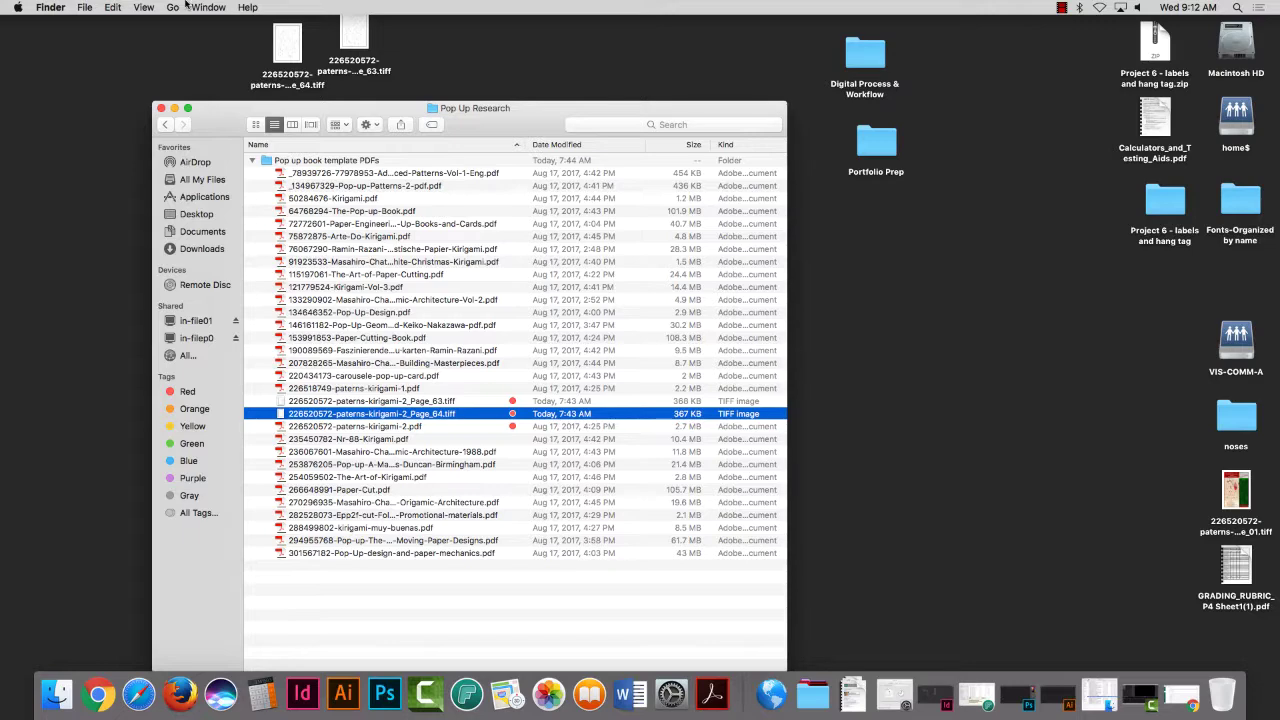
{"action": "left_click", "coordinate": [286, 50]}
{"action": "double_click", "coordinate": [286, 50]}
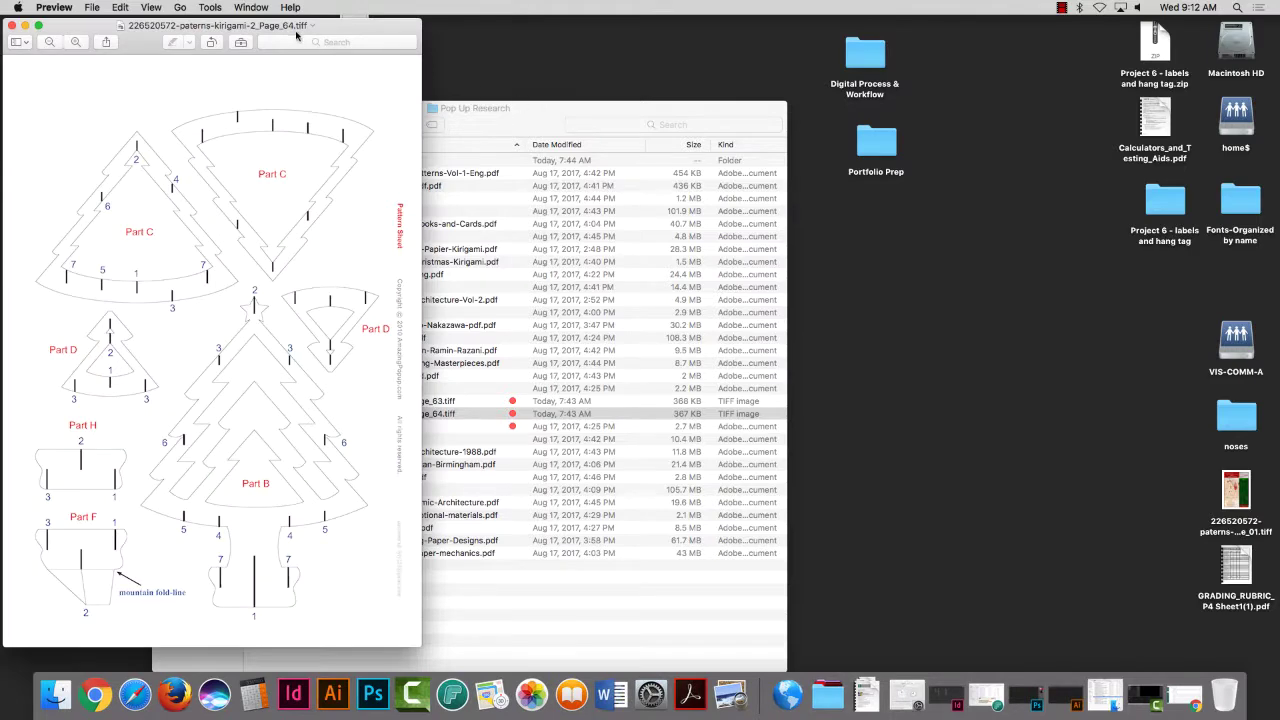
{"action": "left_click_drag", "start_coordinate": [352, 22], "coordinate": [795, 72]}
{"action": "double_click", "coordinate": [347, 40]}
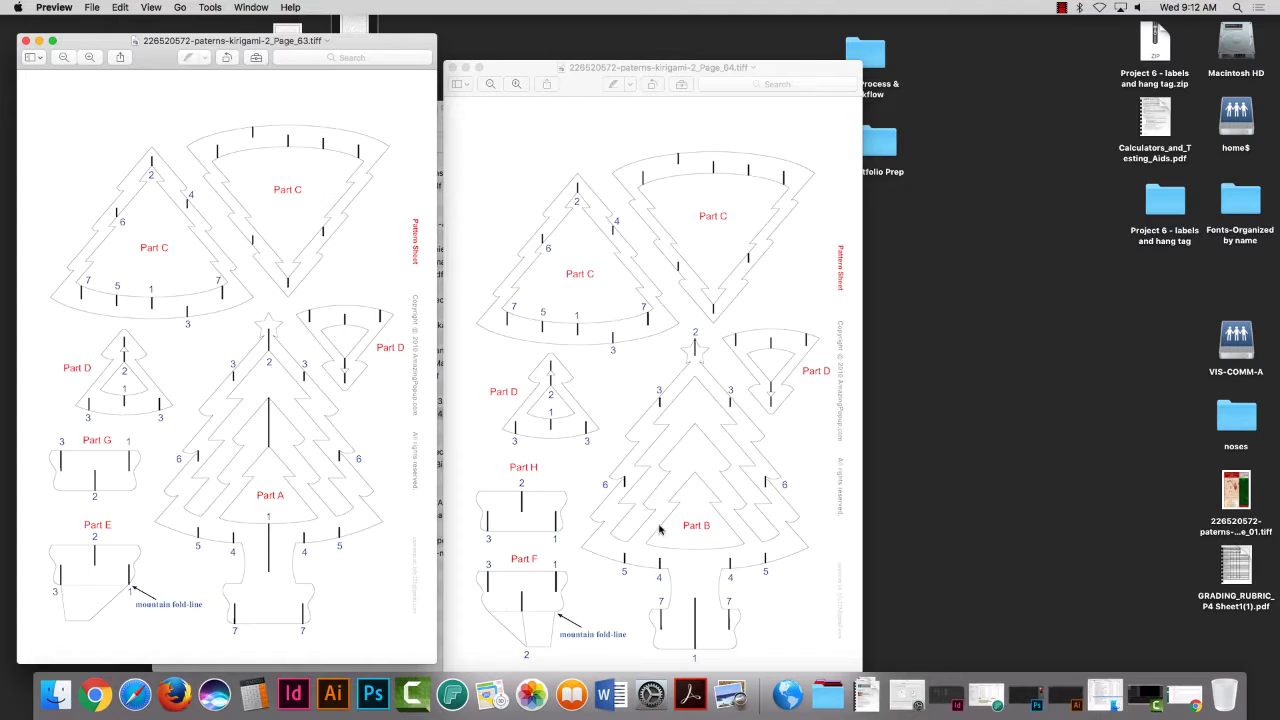
{"action": "left_click", "coordinate": [553, 67]}
{"action": "left_click_drag", "start_coordinate": [553, 67], "coordinate": [553, 22]}
{"action": "left_click_drag", "start_coordinate": [401, 42], "coordinate": [407, 24]}
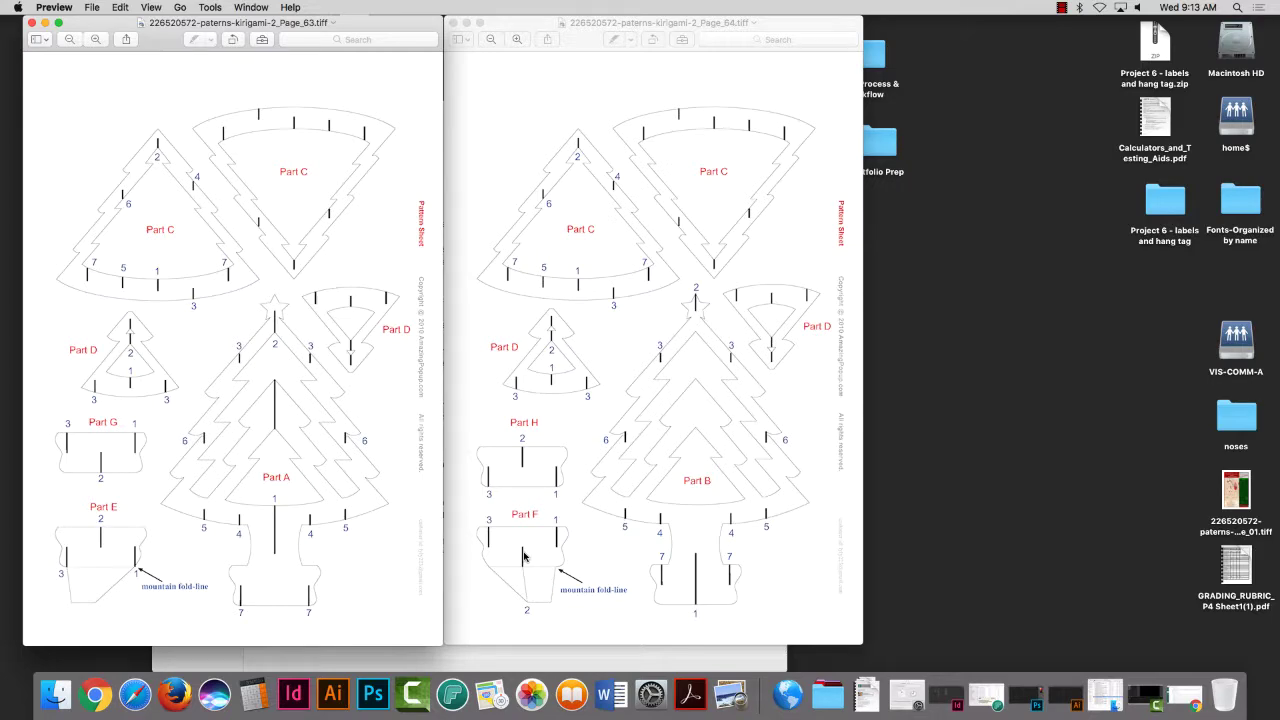
{"action": "left_click", "coordinate": [31, 22]}
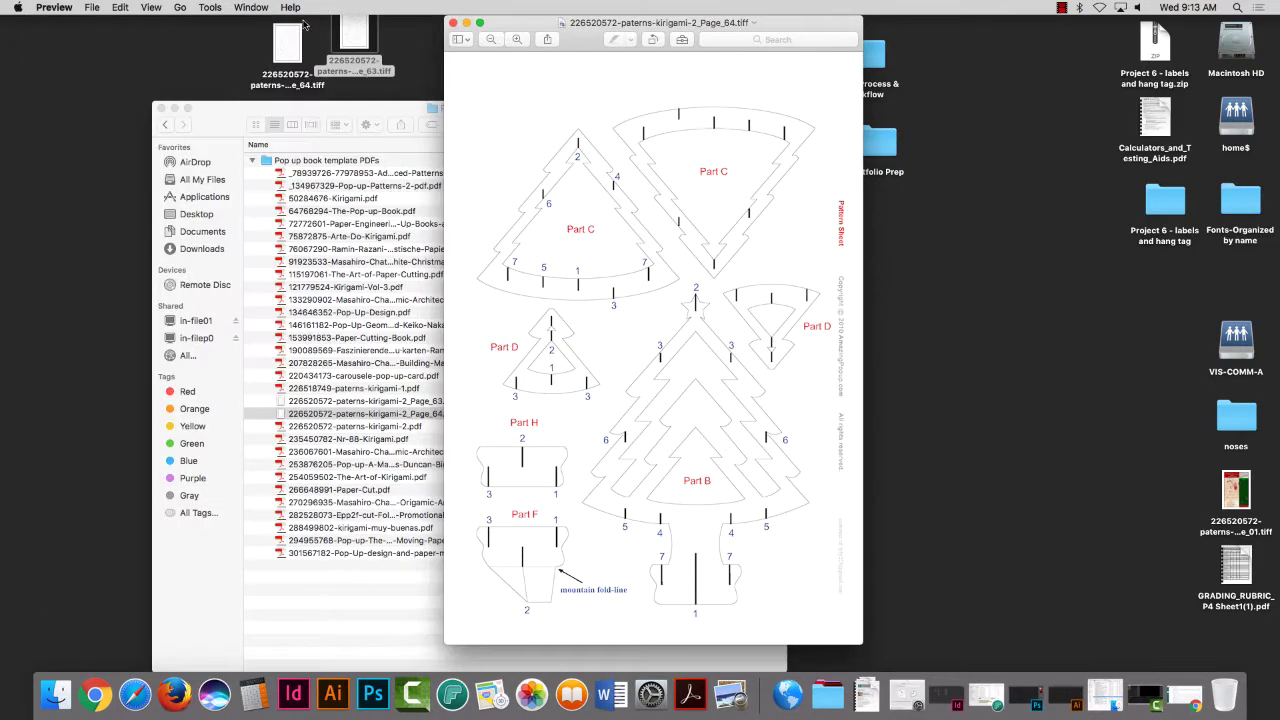
{"action": "left_click", "coordinate": [453, 22]}
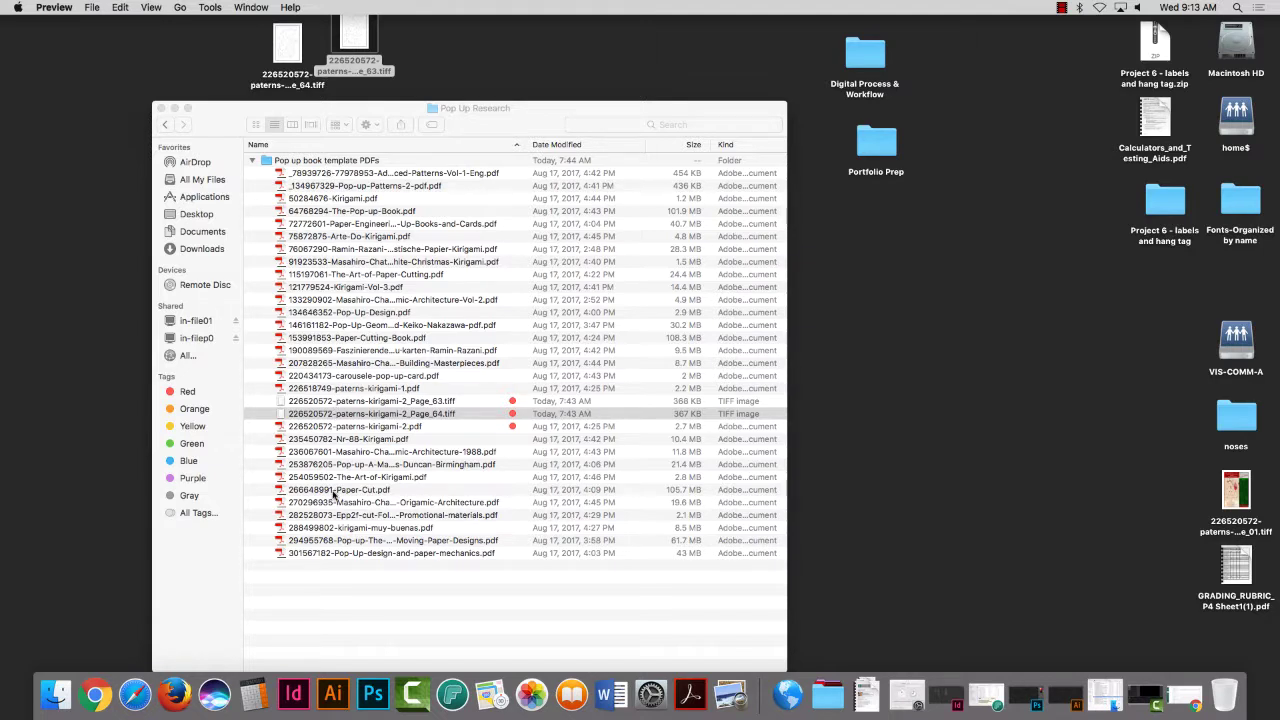
Step: View the tag options for the Page_64 TIFF in Finder and close the Pop Up Research window
{"action": "left_click", "coordinate": [320, 409]}
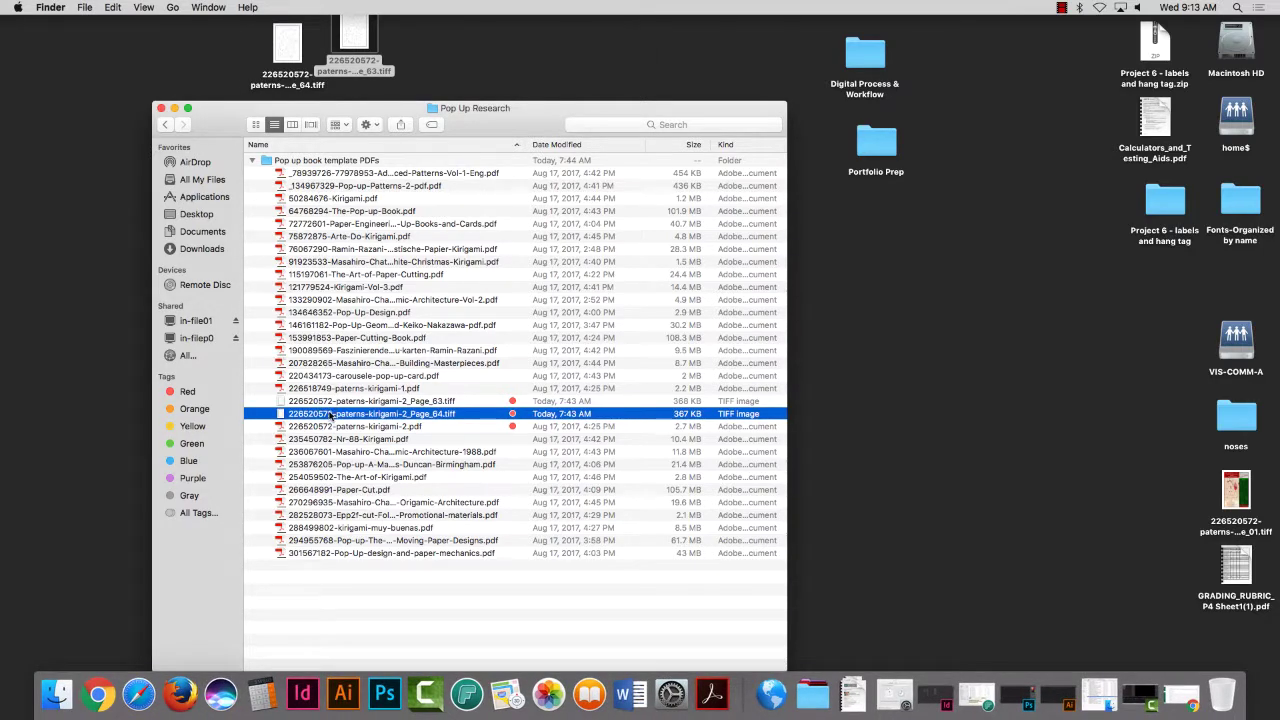
{"action": "right_click", "coordinate": [331, 416]}
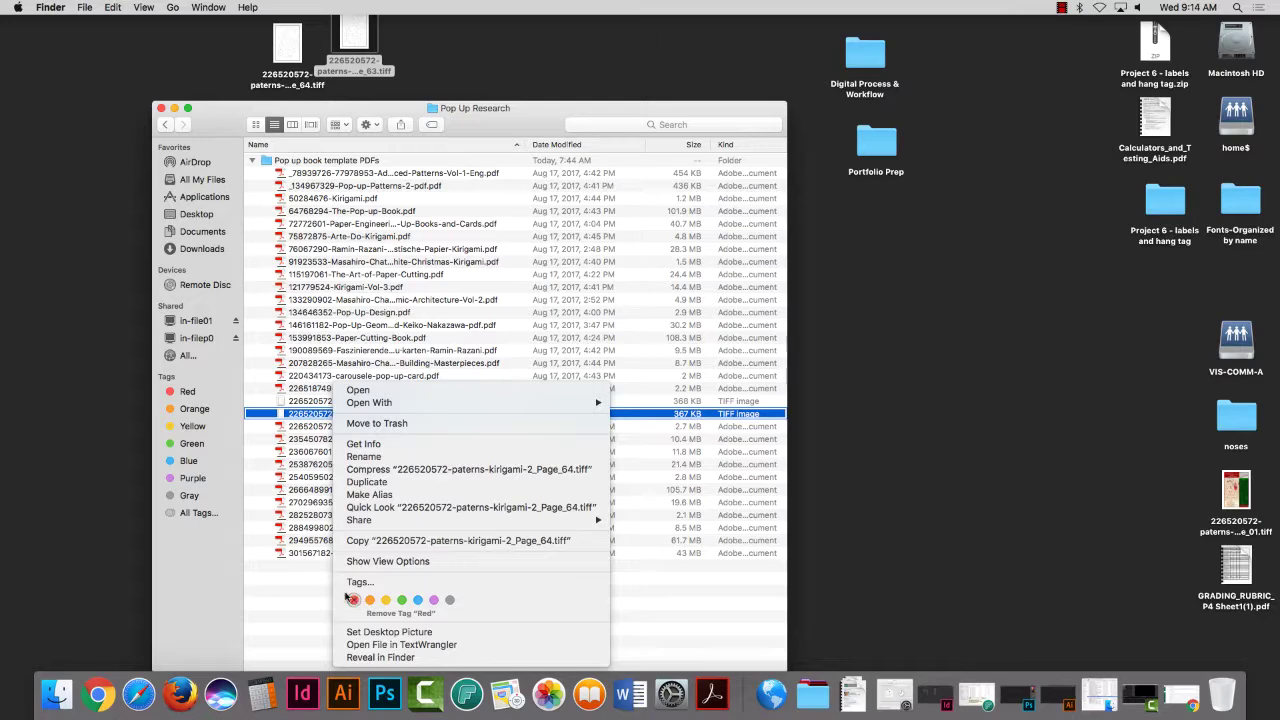
{"action": "left_click", "coordinate": [438, 420]}
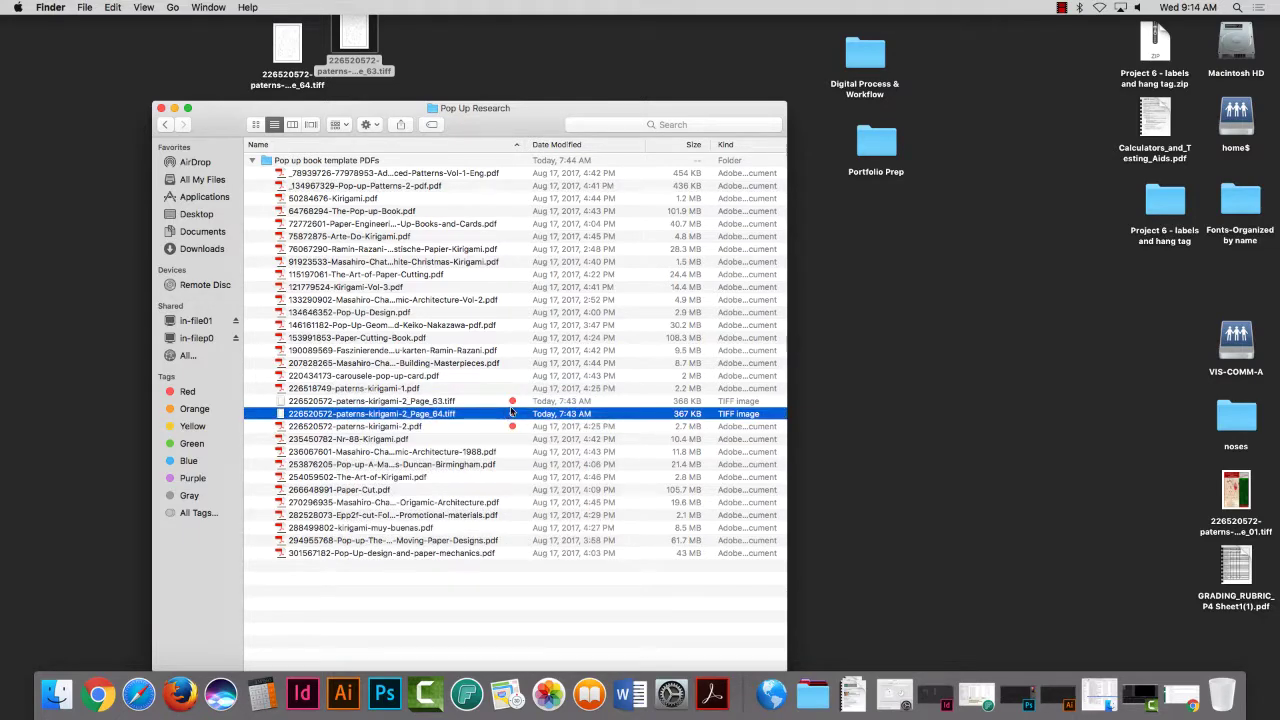
{"action": "left_click", "coordinate": [509, 438]}
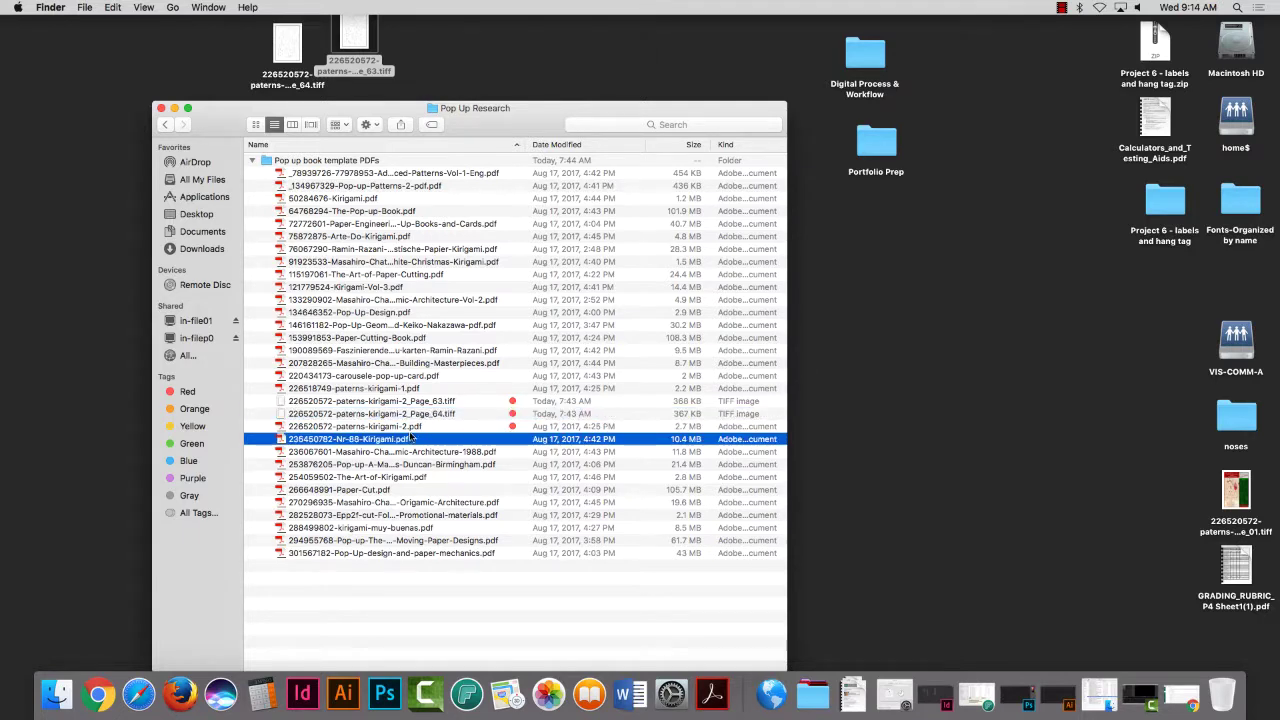
{"action": "left_click", "coordinate": [414, 429]}
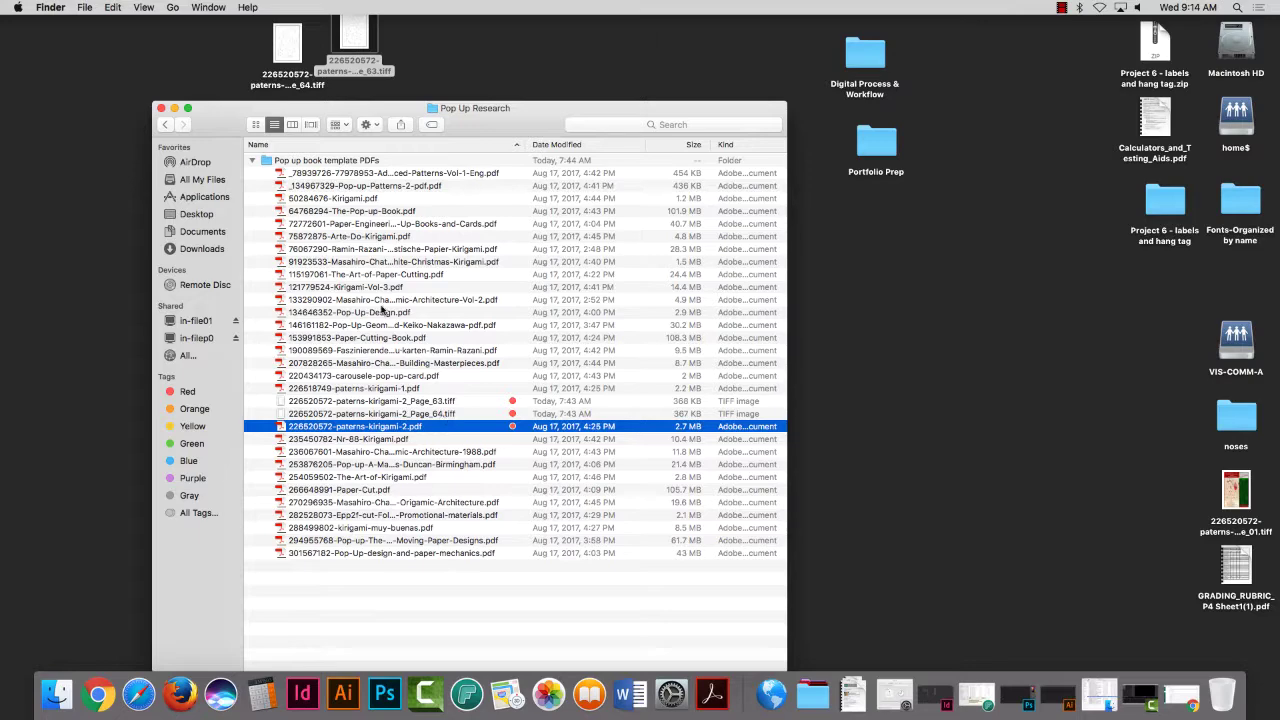
{"action": "left_click", "coordinate": [160, 108]}
Step: Switch to Illustrator, minimize its window, and open the page 64 TIFF from the desktop in Preview
{"action": "left_click", "coordinate": [343, 698]}
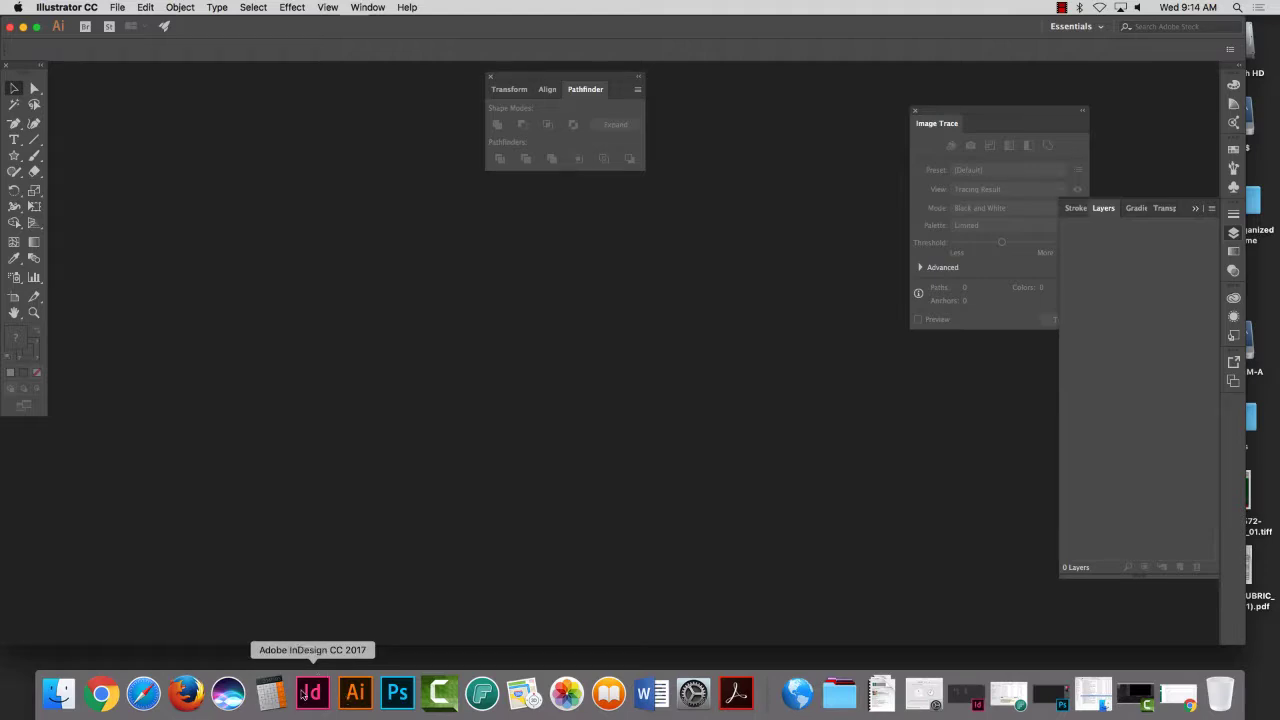
{"action": "left_click", "coordinate": [23, 26]}
{"action": "double_click", "coordinate": [292, 46]}
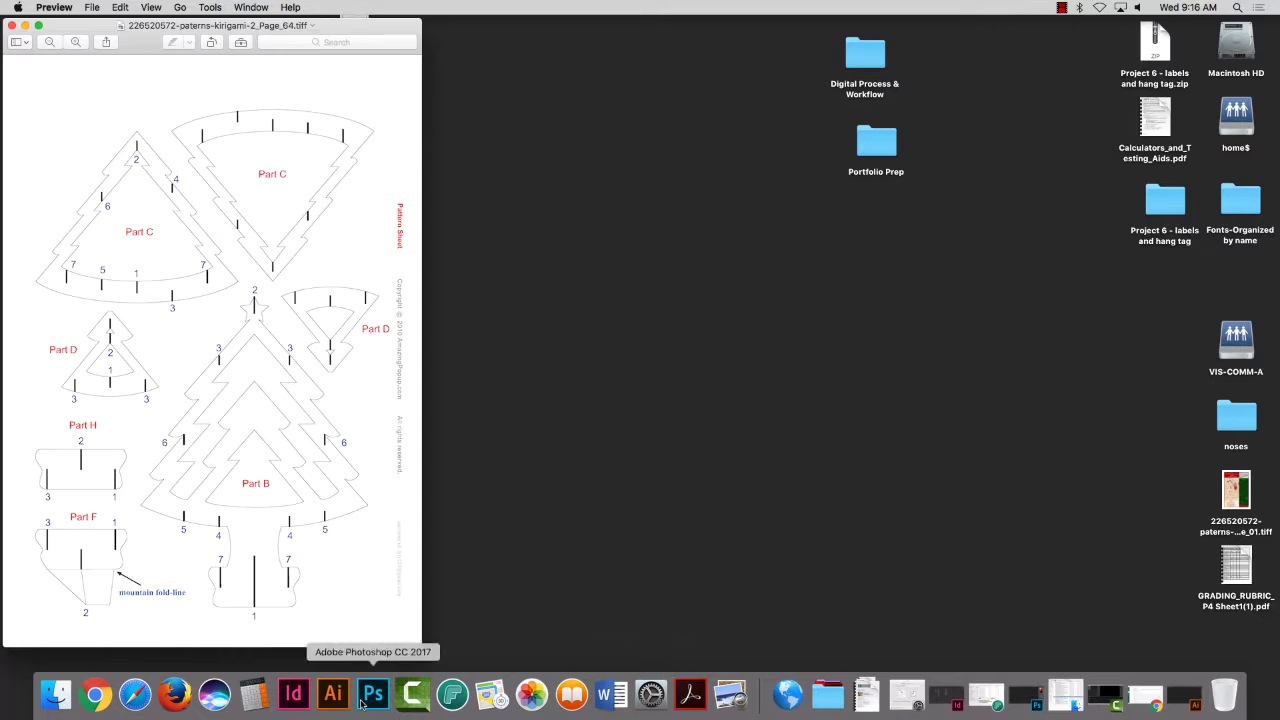
Step: Calculate 5 ÷ 8 in the Calculator and move its window aside
{"action": "left_click", "coordinate": [253, 697]}
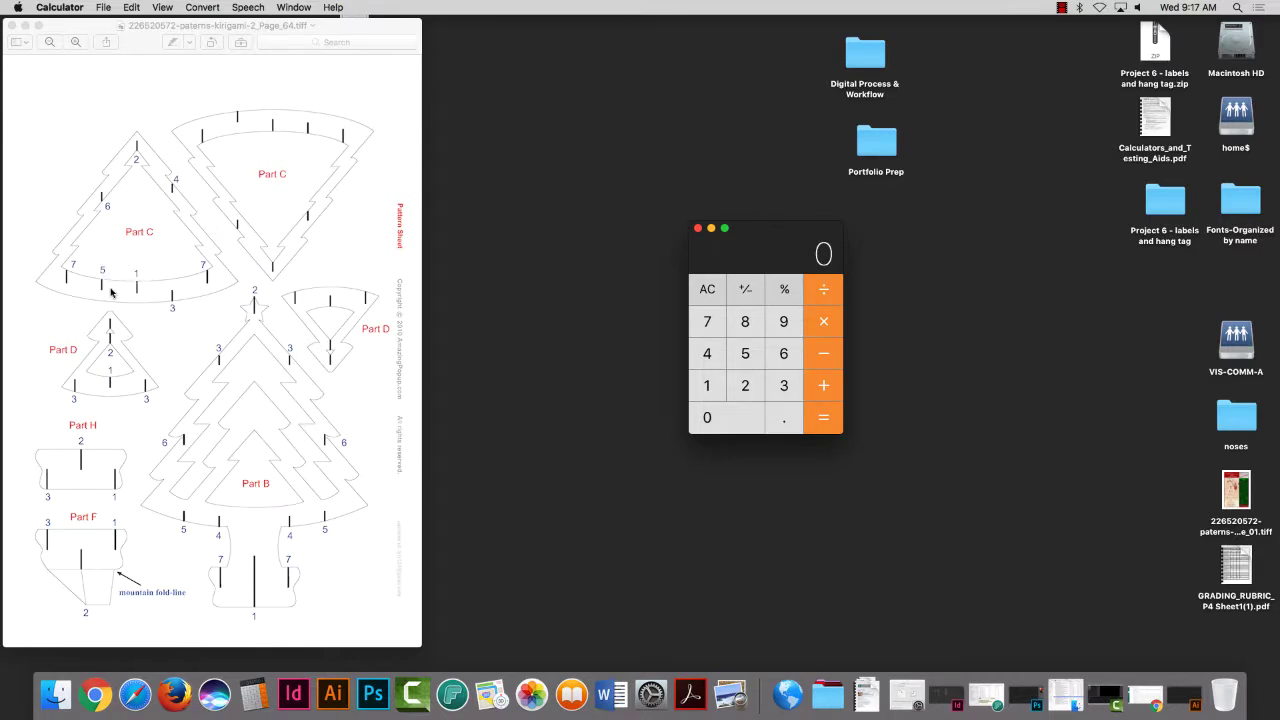
{"action": "left_click", "coordinate": [751, 360]}
{"action": "left_click", "coordinate": [816, 291]}
{"action": "left_click", "coordinate": [745, 324]}
{"action": "left_click", "coordinate": [826, 420]}
{"action": "left_click_drag", "start_coordinate": [758, 236], "coordinate": [1158, 294]}
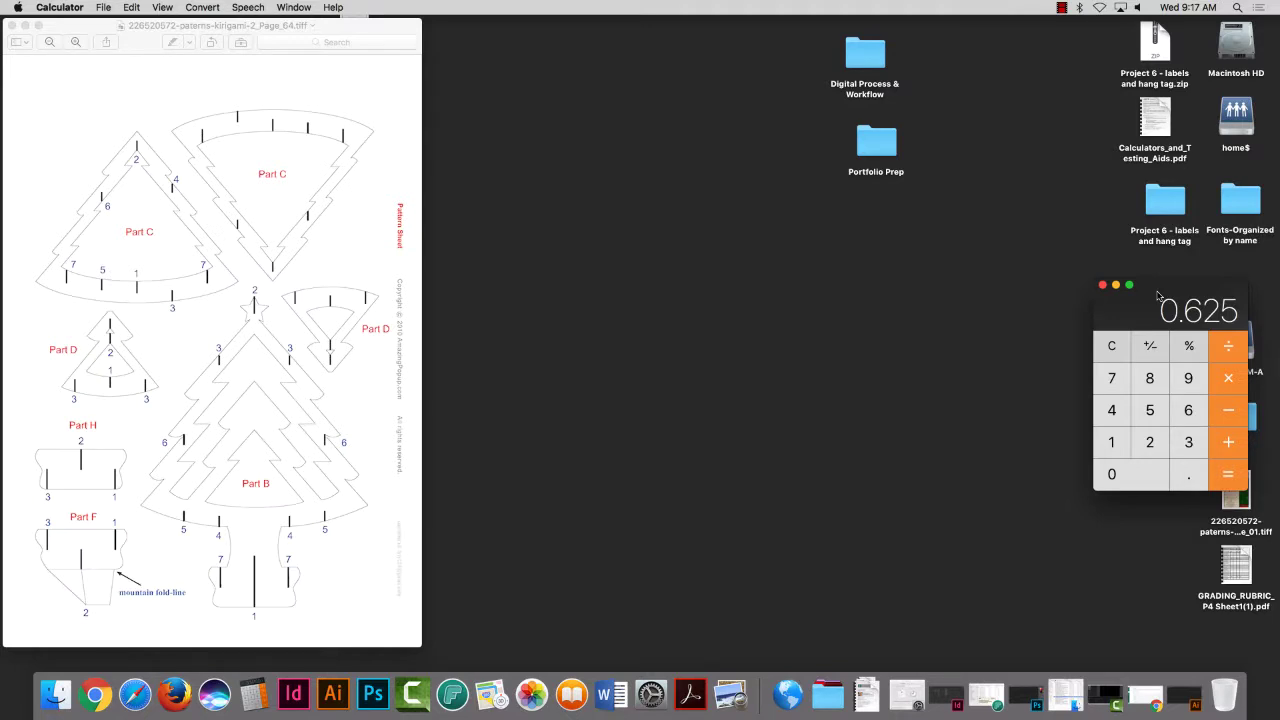
{"action": "left_click_drag", "start_coordinate": [1158, 295], "coordinate": [1230, 293]}
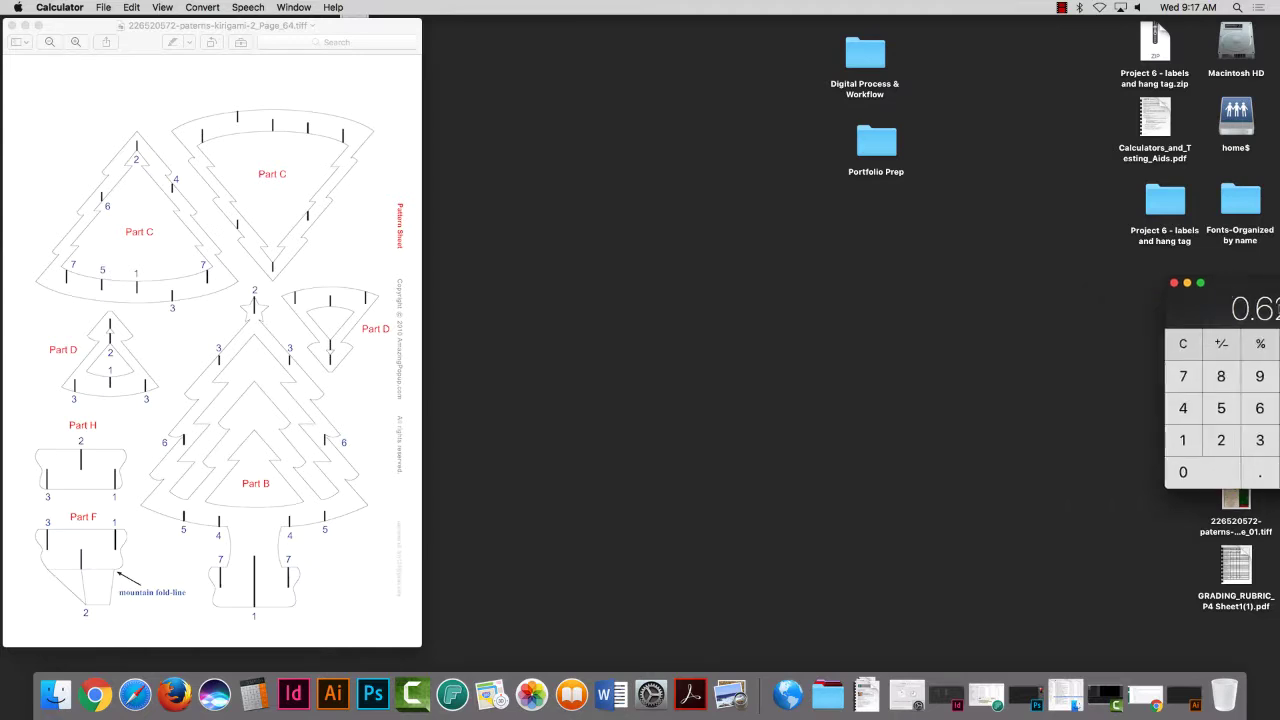
Step: Switch to Illustrator and start a new document from the print presets, using Letter size
{"action": "left_click", "coordinate": [344, 700]}
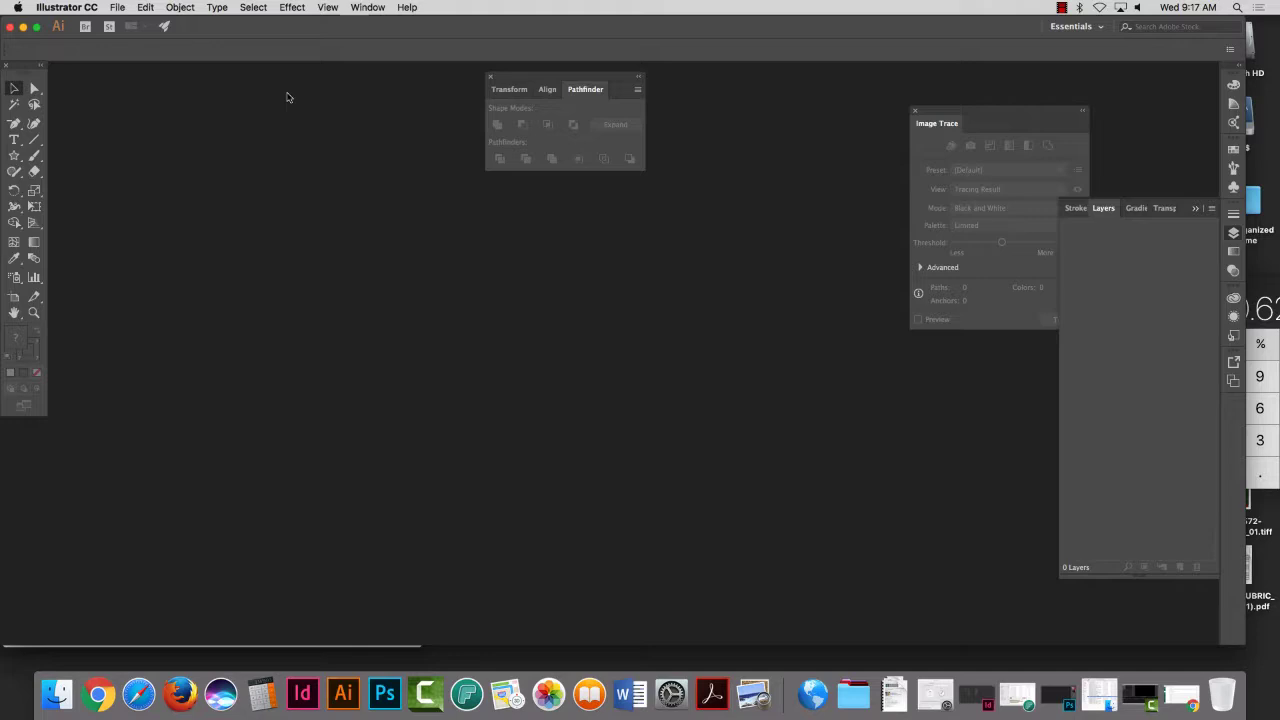
{"action": "left_click", "coordinate": [117, 7]}
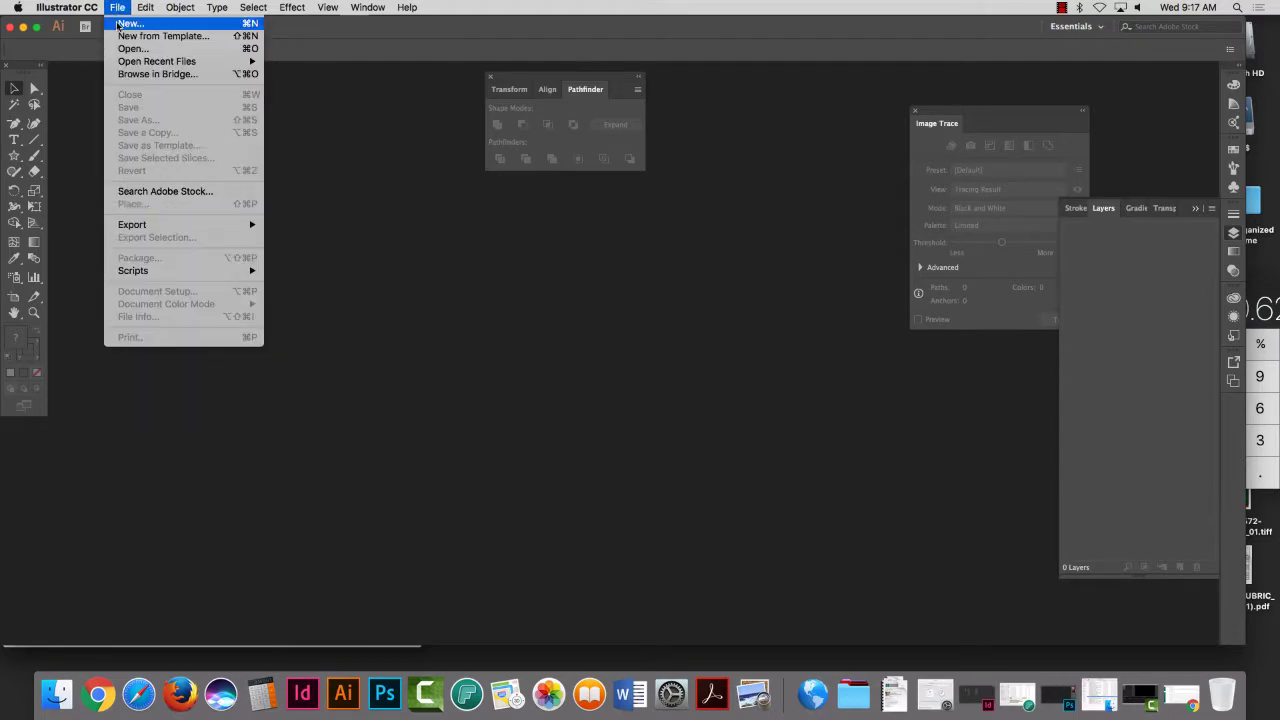
{"action": "left_click", "coordinate": [766, 260]}
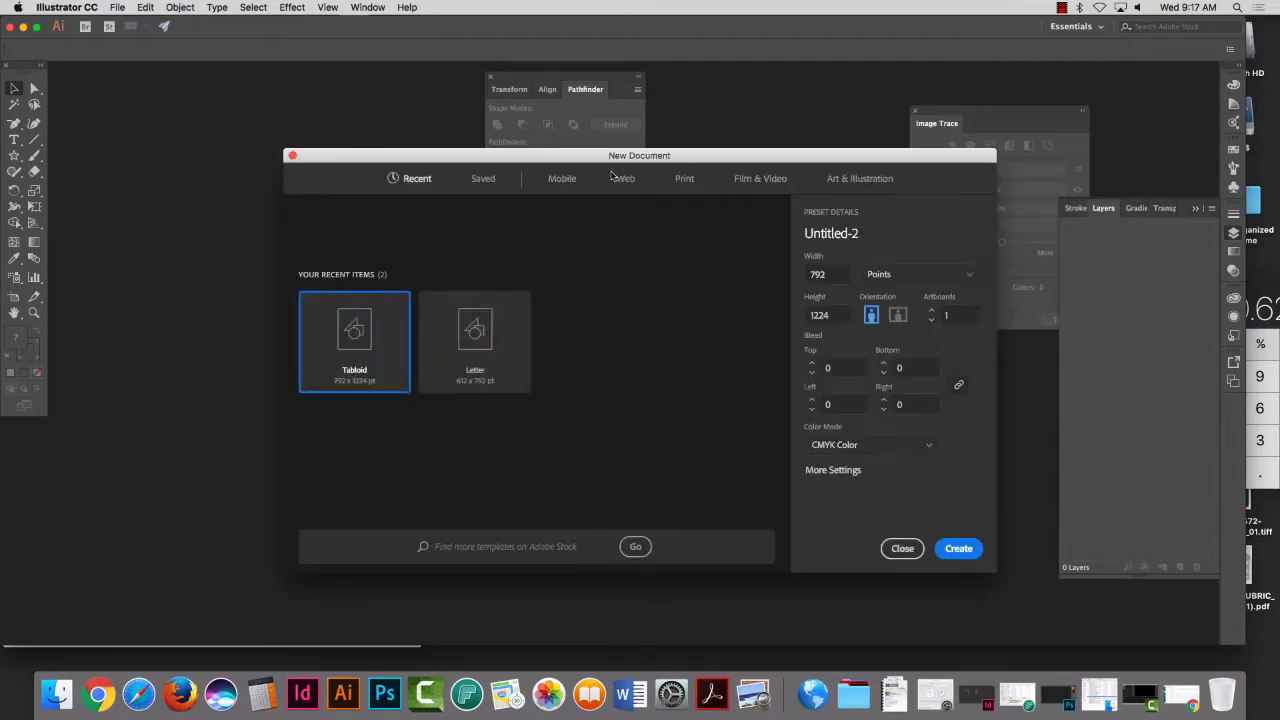
{"action": "left_click", "coordinate": [683, 179]}
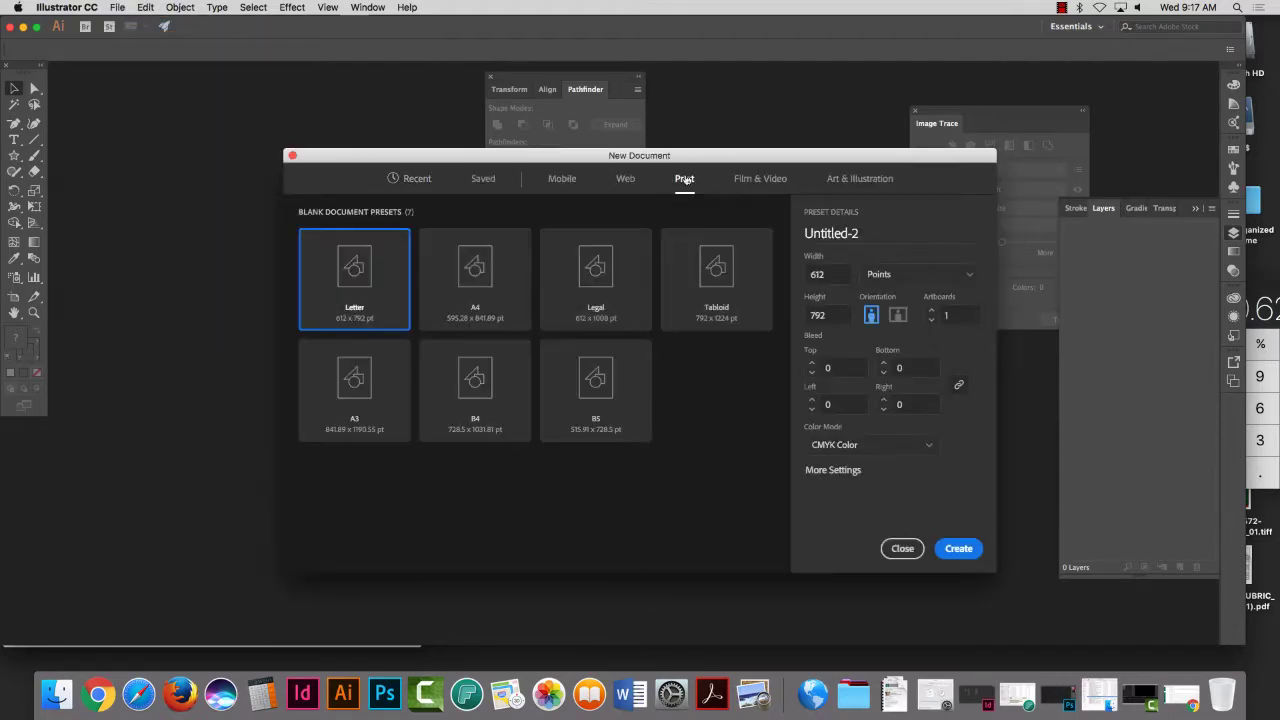
{"action": "left_click", "coordinate": [716, 289]}
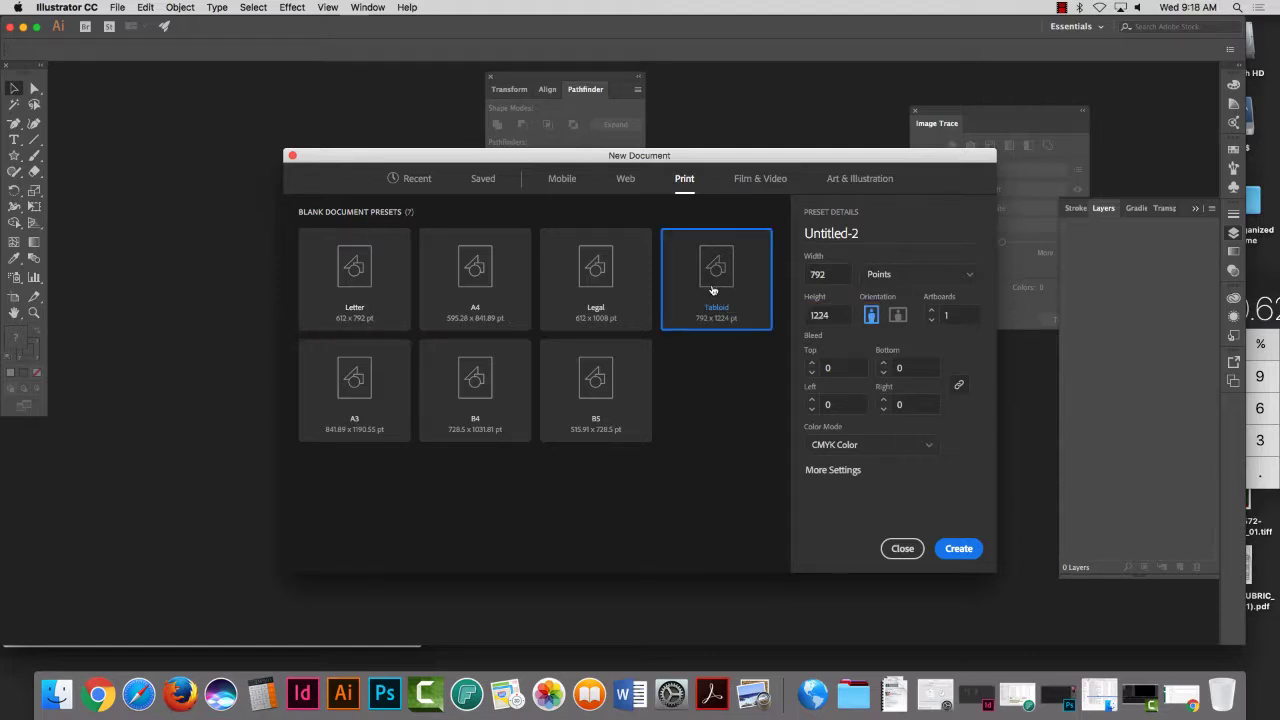
{"action": "left_click", "coordinate": [904, 285]}
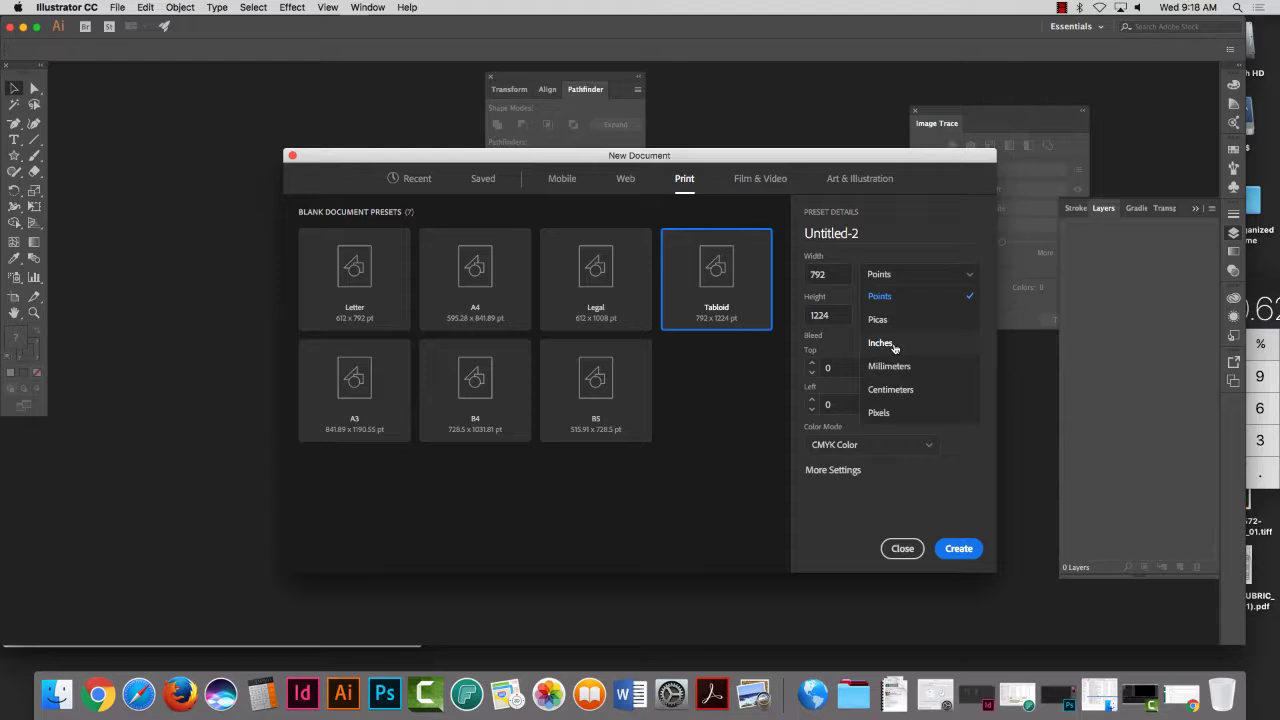
{"action": "key", "text": "Escape"}
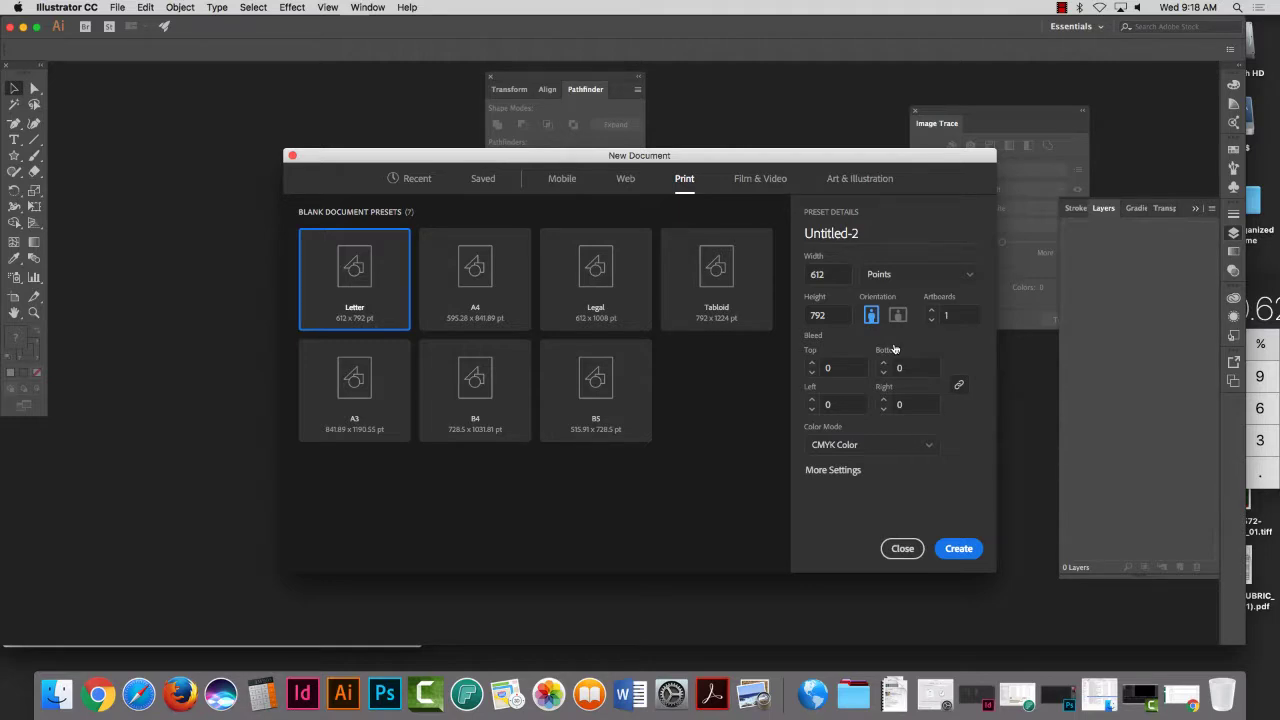
Step: Set the new Letter document's units to inches and create it
{"action": "left_click", "coordinate": [897, 279]}
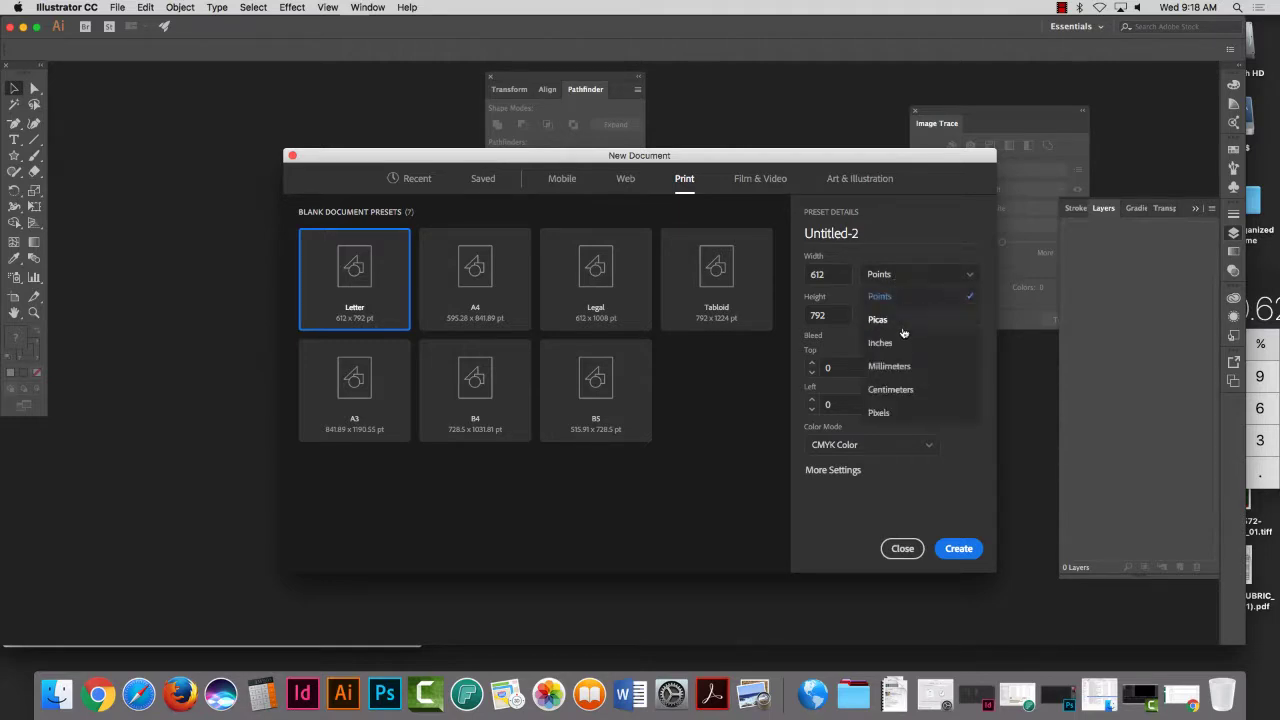
{"action": "left_click", "coordinate": [881, 343]}
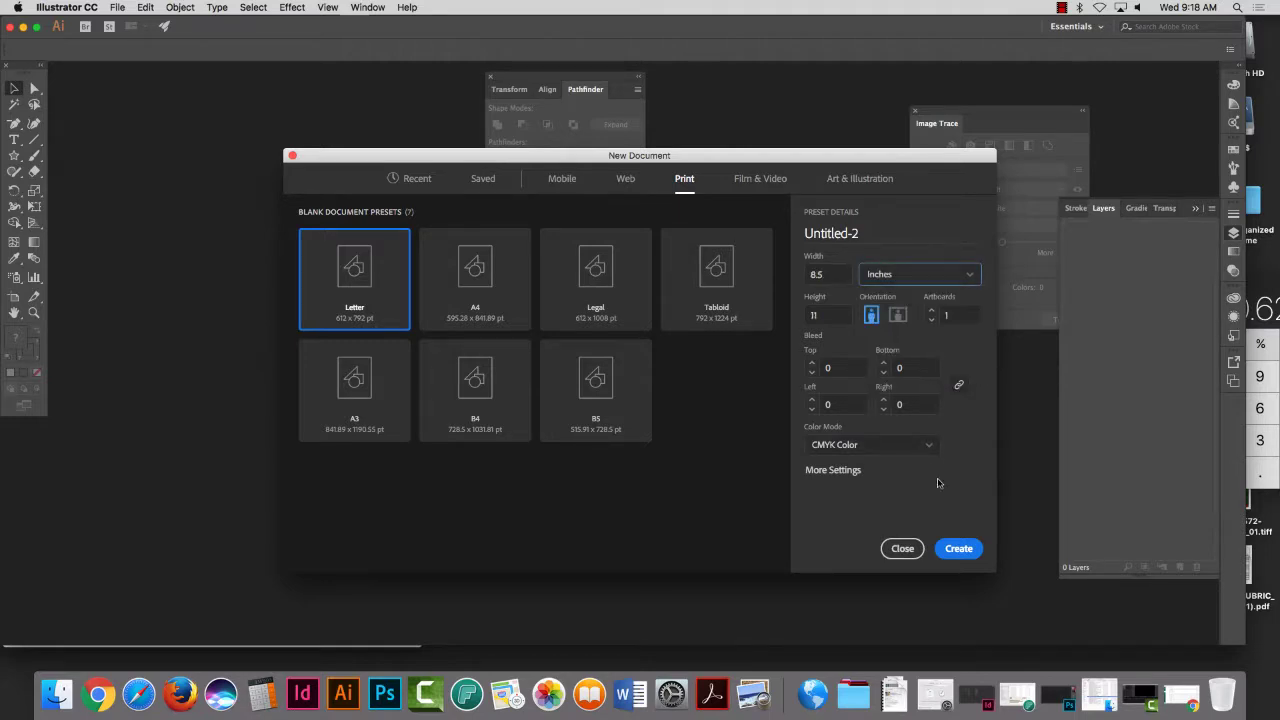
{"action": "left_click", "coordinate": [959, 549]}
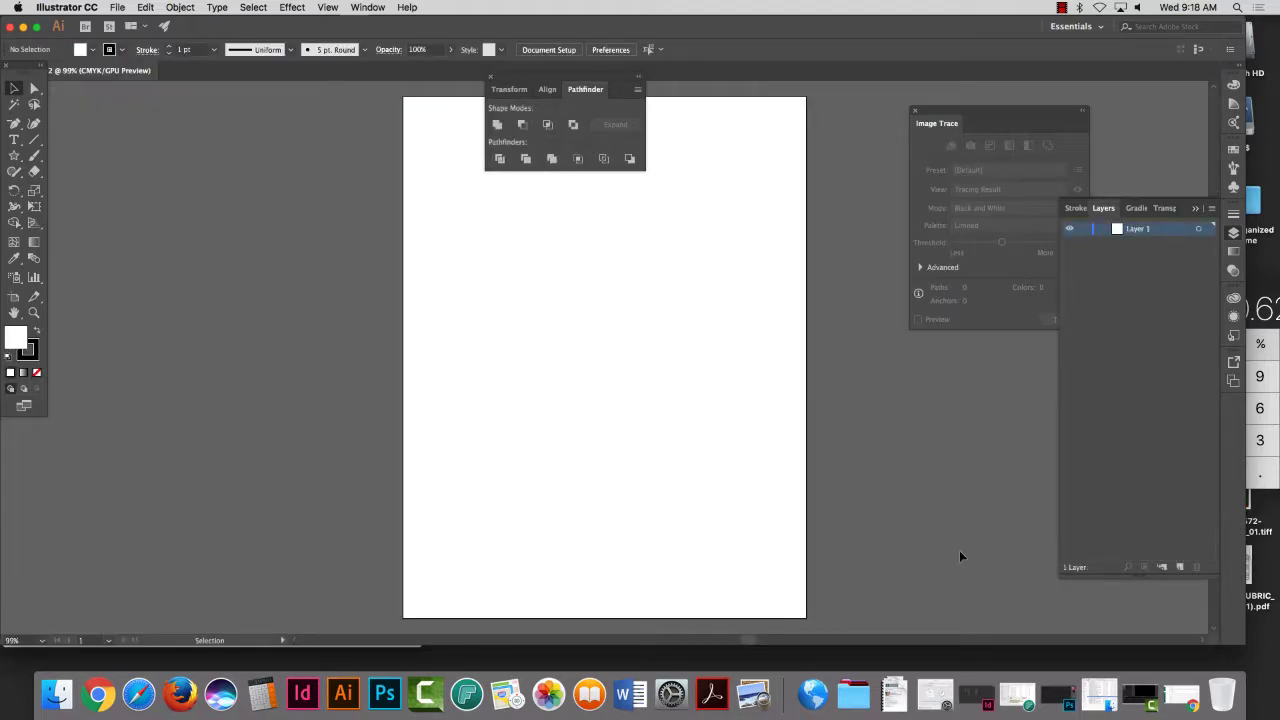
Step: Show the rulers, and create a new print document from the Tabloid preset with its units set to inches
{"action": "key", "text": "super+r"}
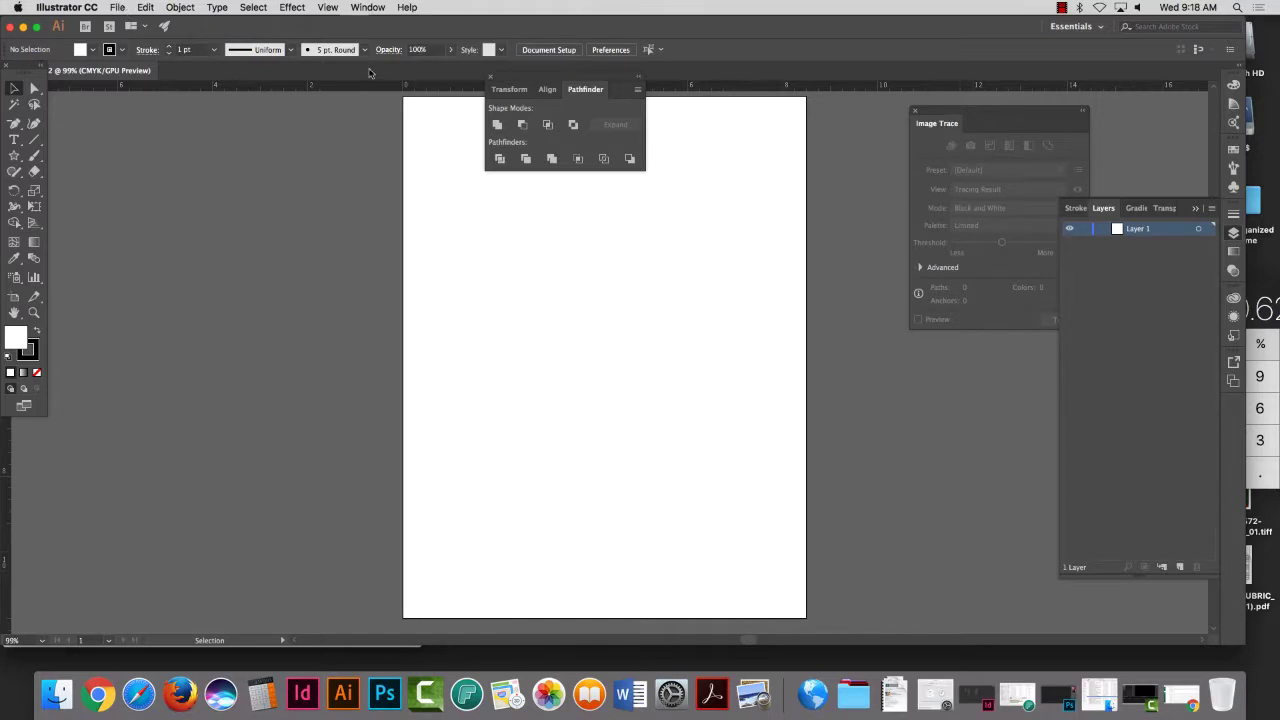
{"action": "left_click", "coordinate": [118, 7]}
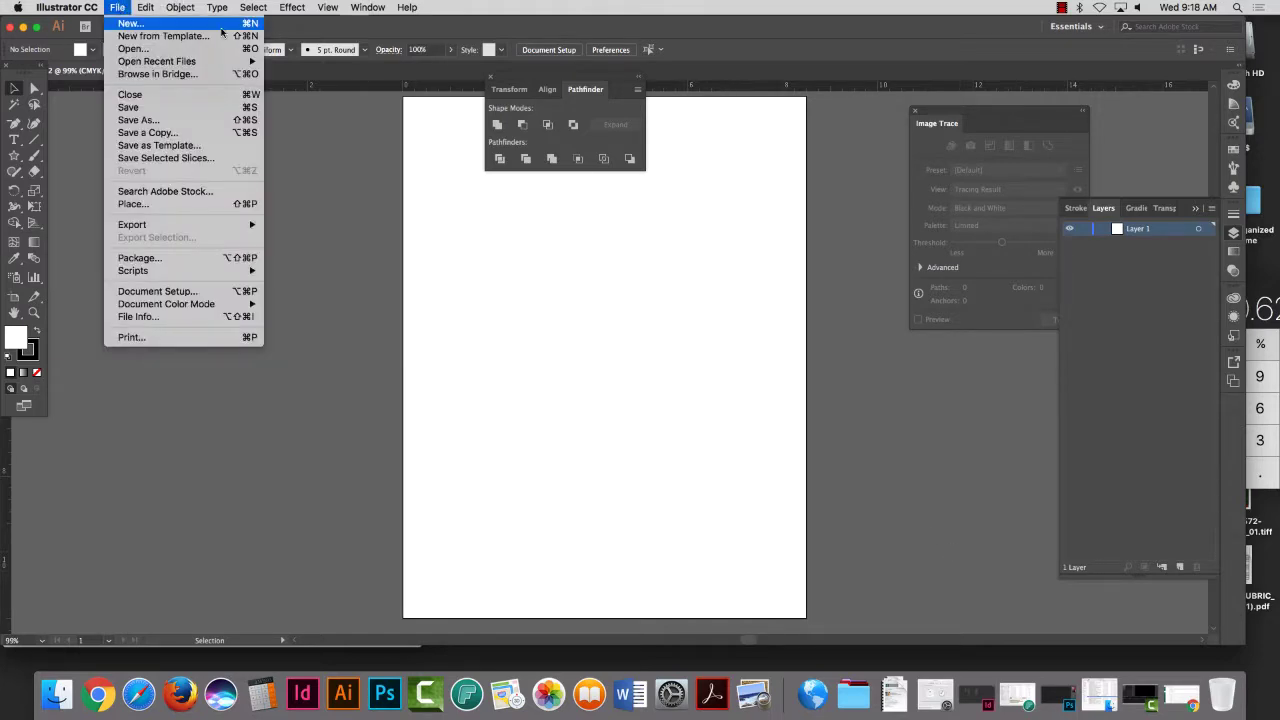
{"action": "left_click", "coordinate": [161, 25]}
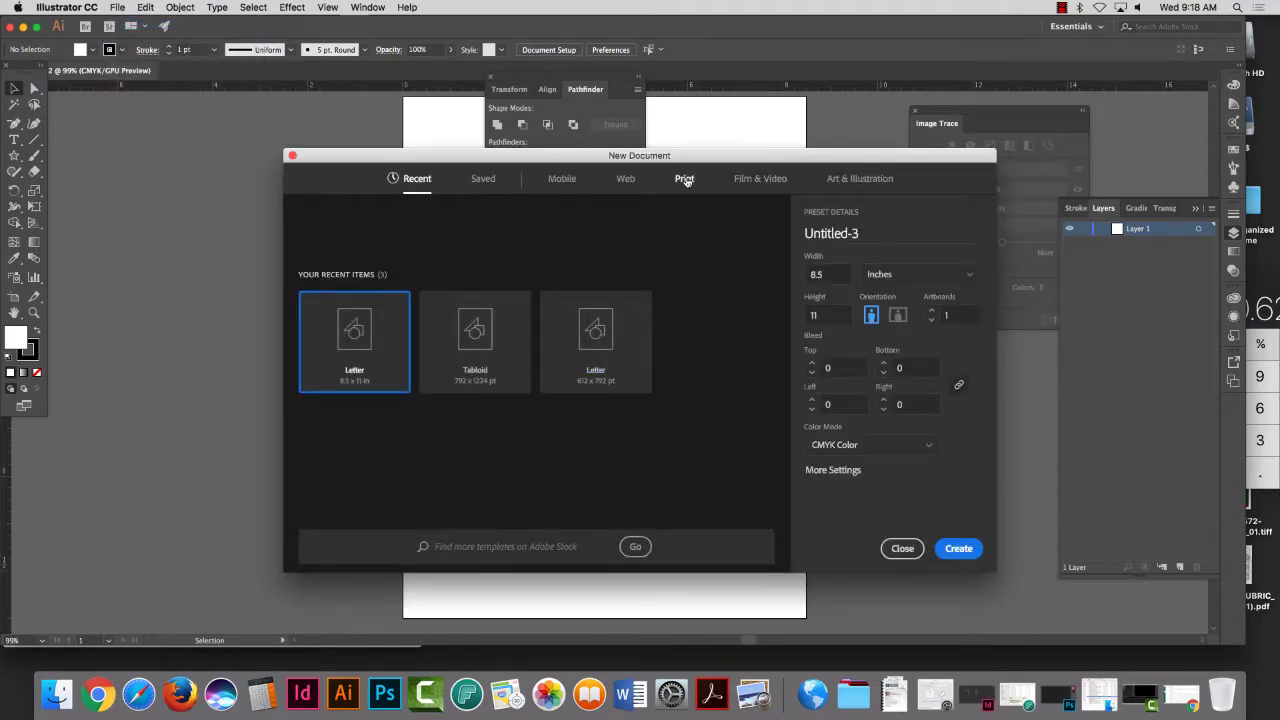
{"action": "left_click", "coordinate": [684, 178]}
{"action": "left_click", "coordinate": [712, 282]}
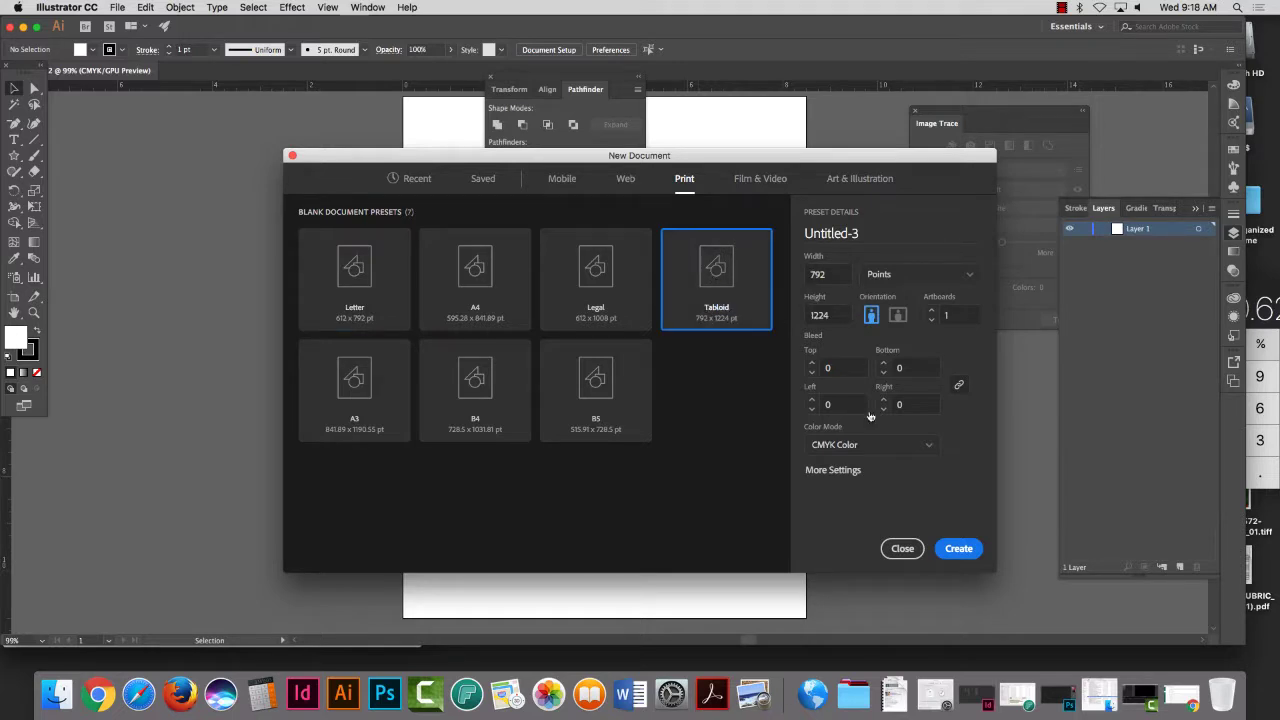
{"action": "left_click", "coordinate": [911, 276]}
{"action": "left_click", "coordinate": [903, 342]}
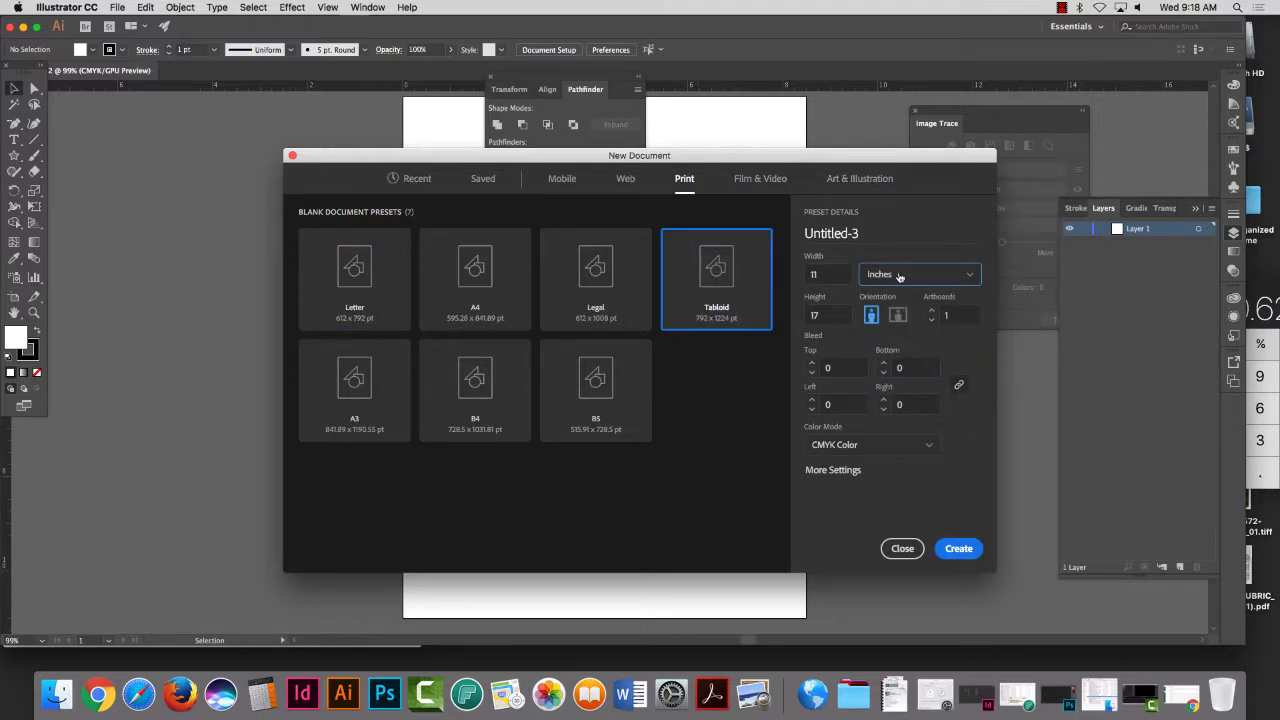
{"action": "left_click", "coordinate": [957, 548]}
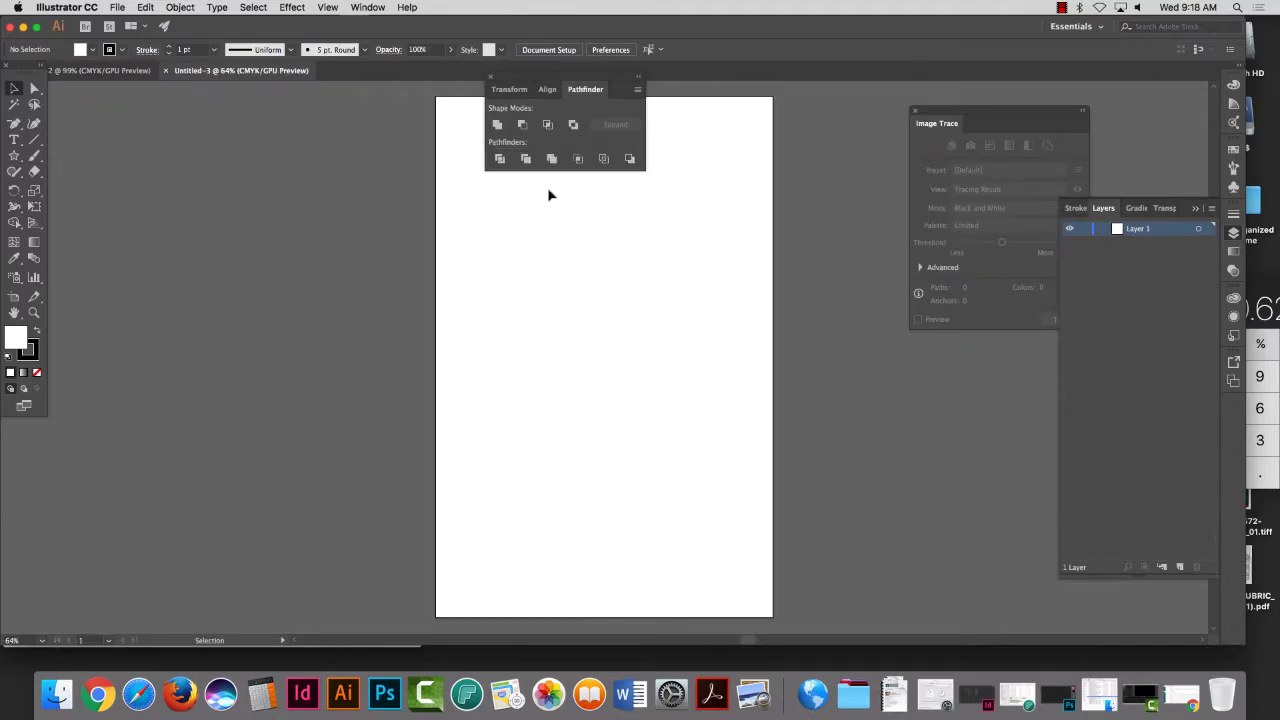
Step: Move the tools panel down clear of the document tabs and close the Letter-size document
{"action": "left_click", "coordinate": [112, 71]}
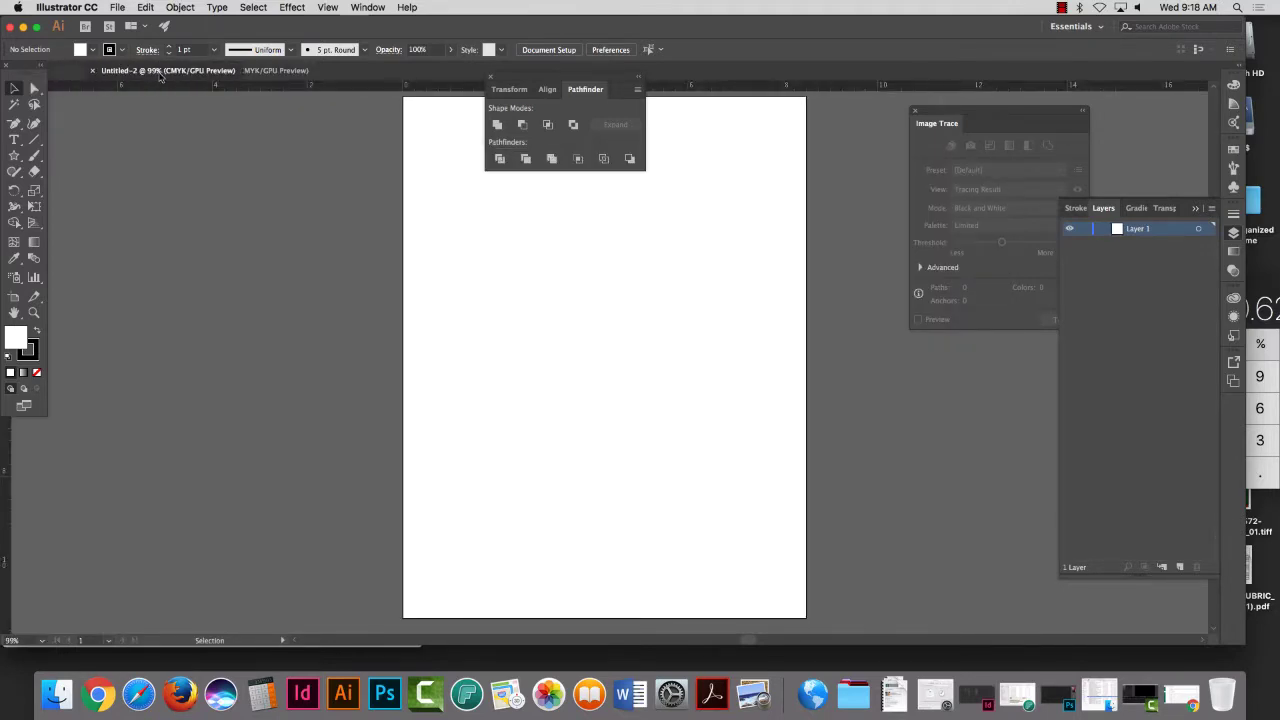
{"action": "mouse_move", "coordinate": [25, 63]}
{"action": "left_mouse_down"}
{"action": "mouse_move", "coordinate": [35, 103]}
{"action": "mouse_move", "coordinate": [26, 86]}
{"action": "left_mouse_up"}
{"action": "left_click", "coordinate": [8, 70]}
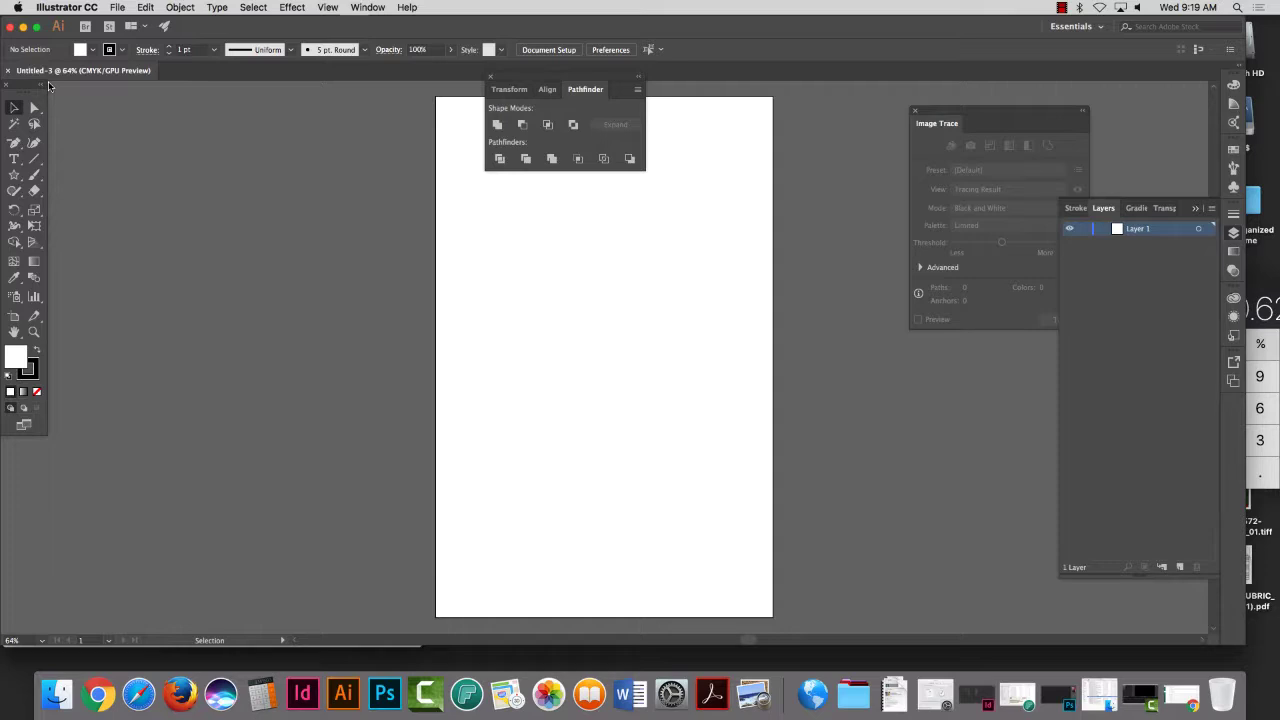
Step: Show the rulers in the Tabloid document and clear the canvas by docking the Pathfinder panel group and closing Image Trace
{"action": "key", "text": "super+r"}
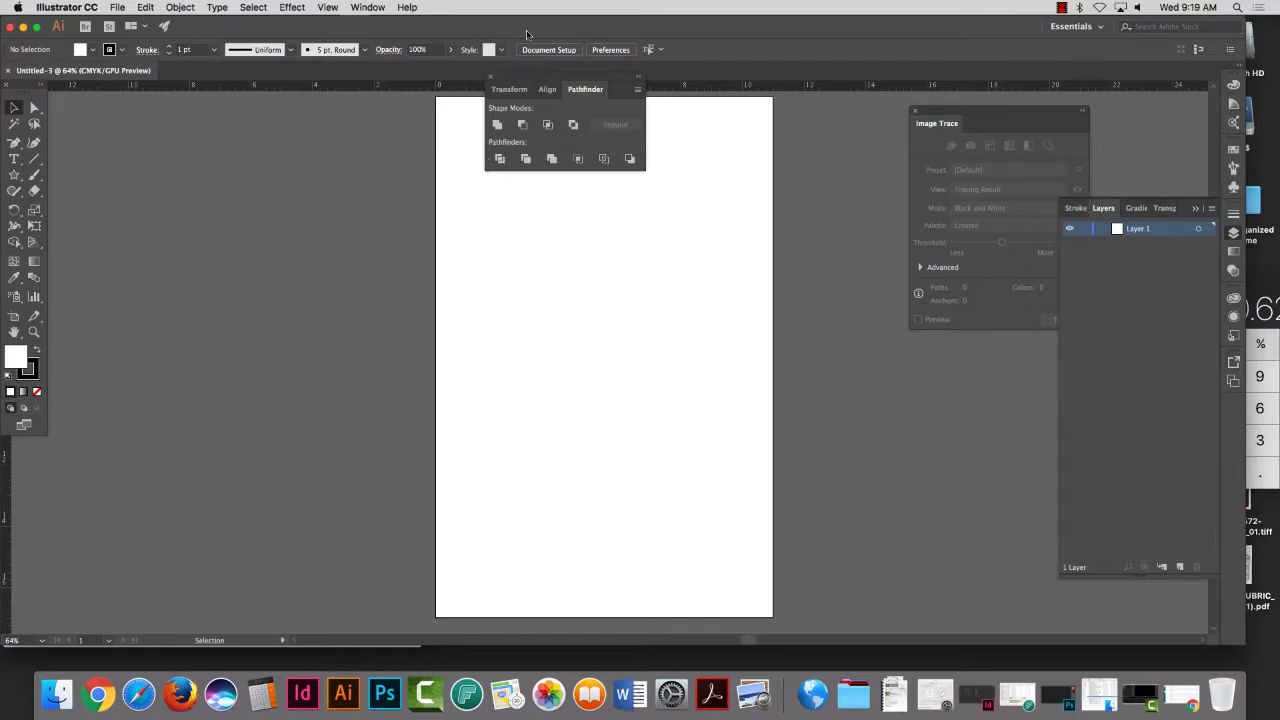
{"action": "left_click_drag", "start_coordinate": [561, 104], "coordinate": [1226, 408]}
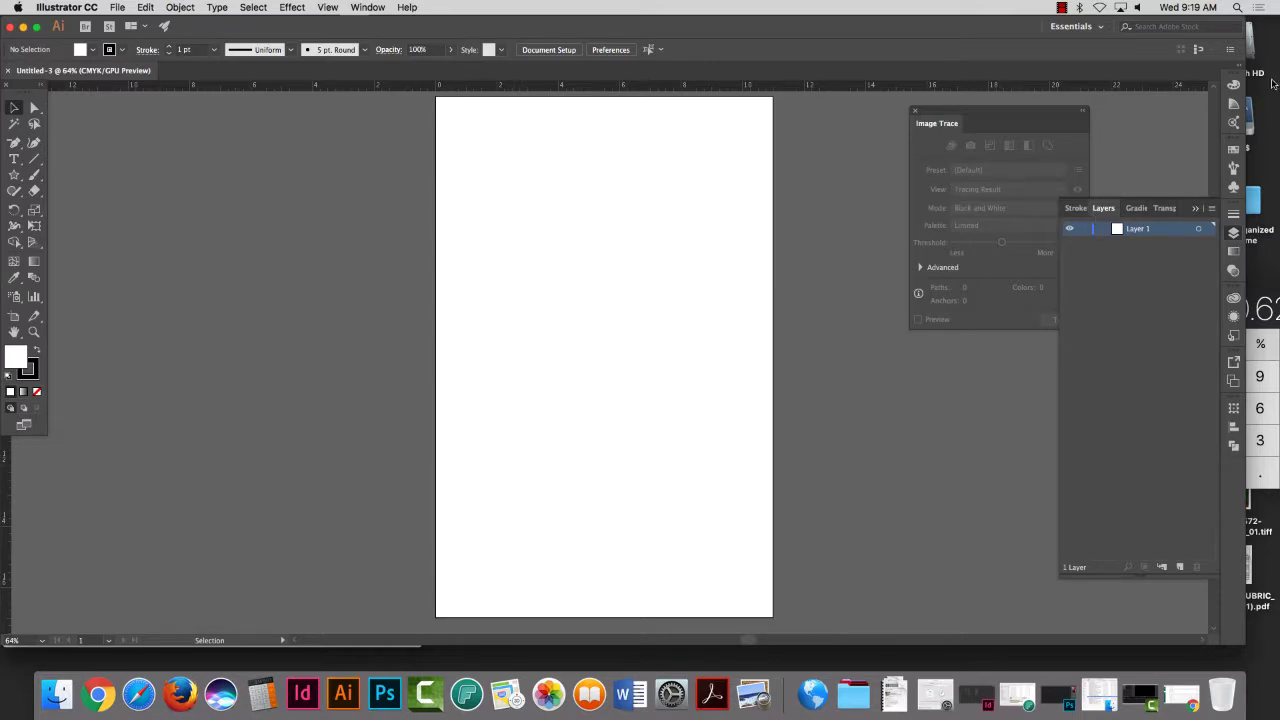
{"action": "left_click", "coordinate": [916, 113]}
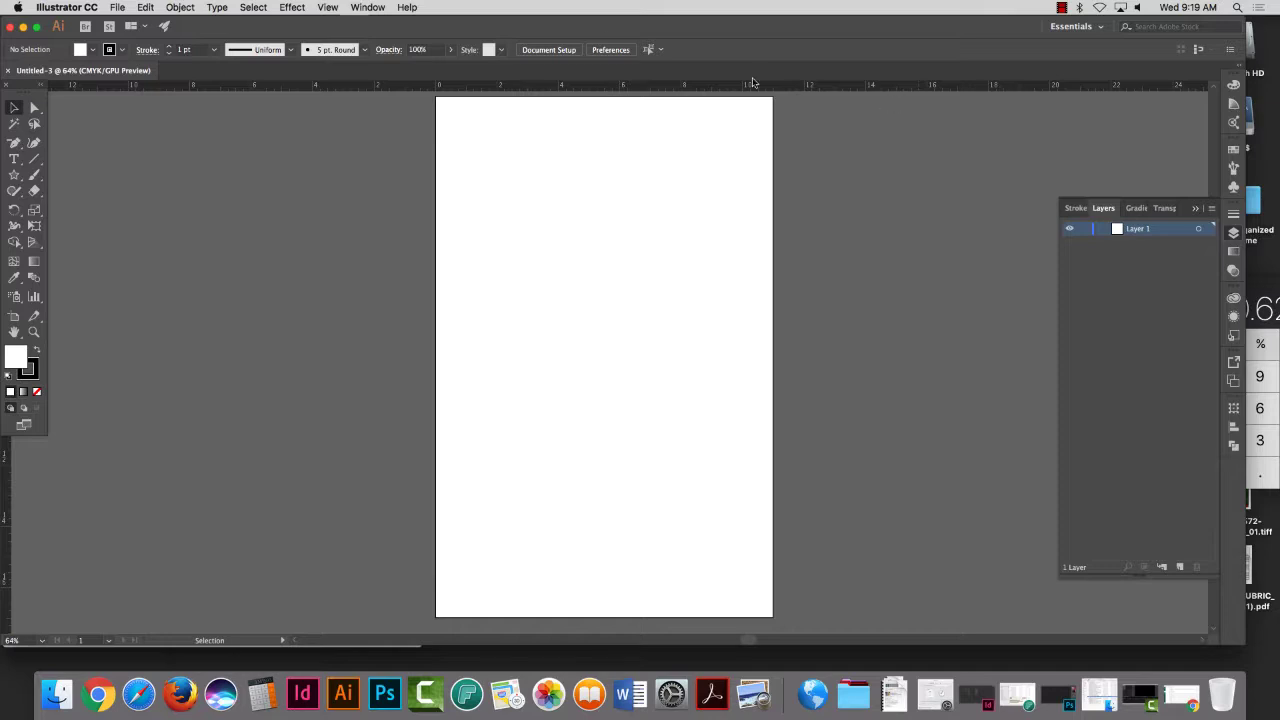
Step: Show the document grid and open the Guides & Grid preferences
{"action": "left_click", "coordinate": [328, 8]}
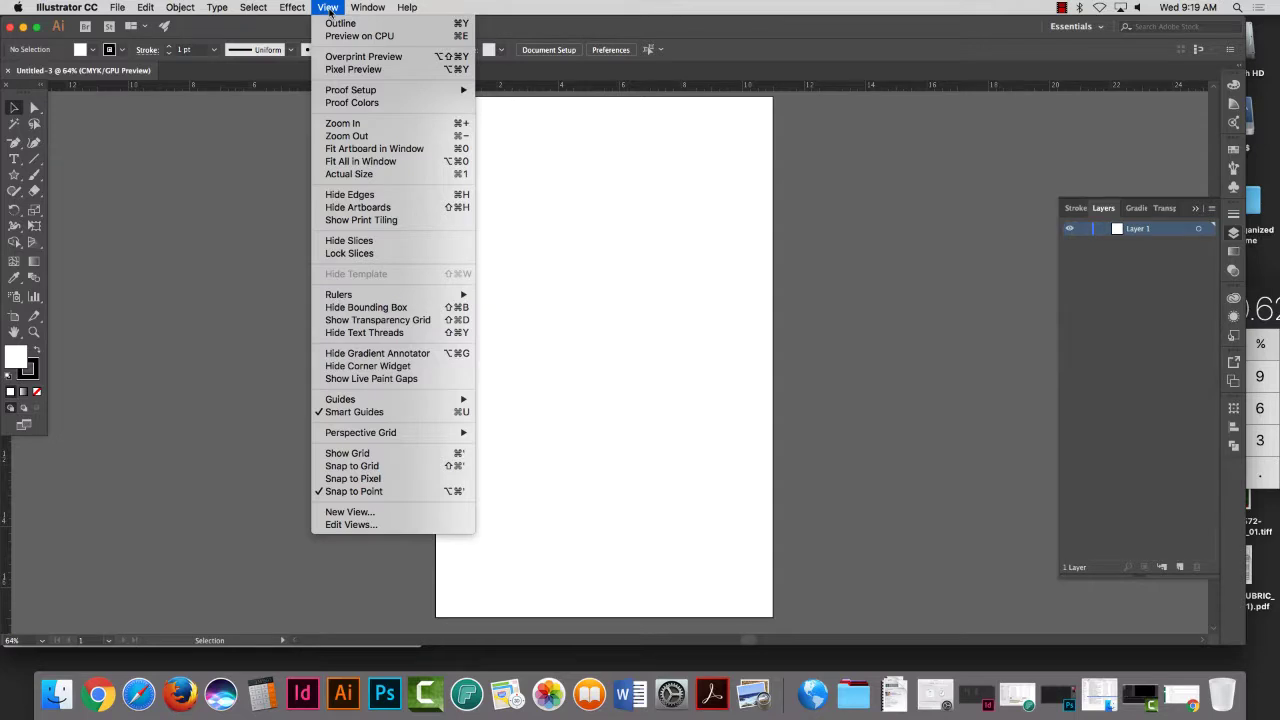
{"action": "left_click", "coordinate": [334, 453]}
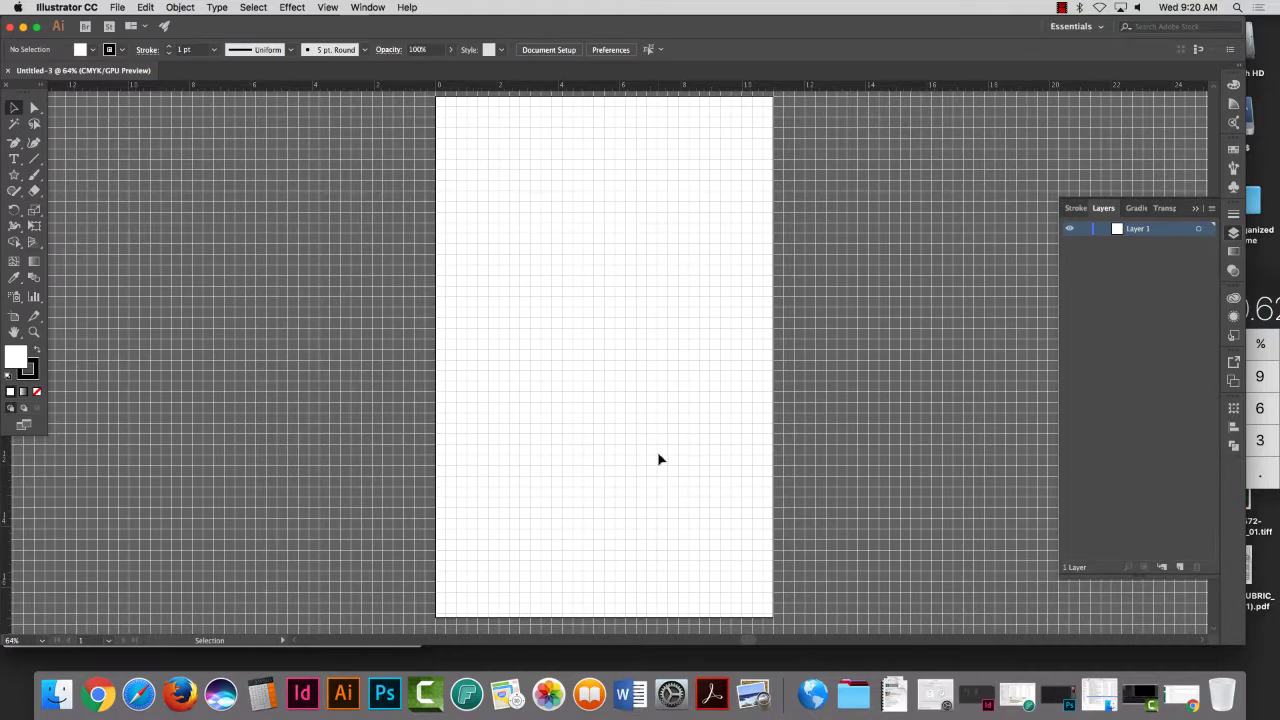
{"action": "left_click", "coordinate": [79, 10]}
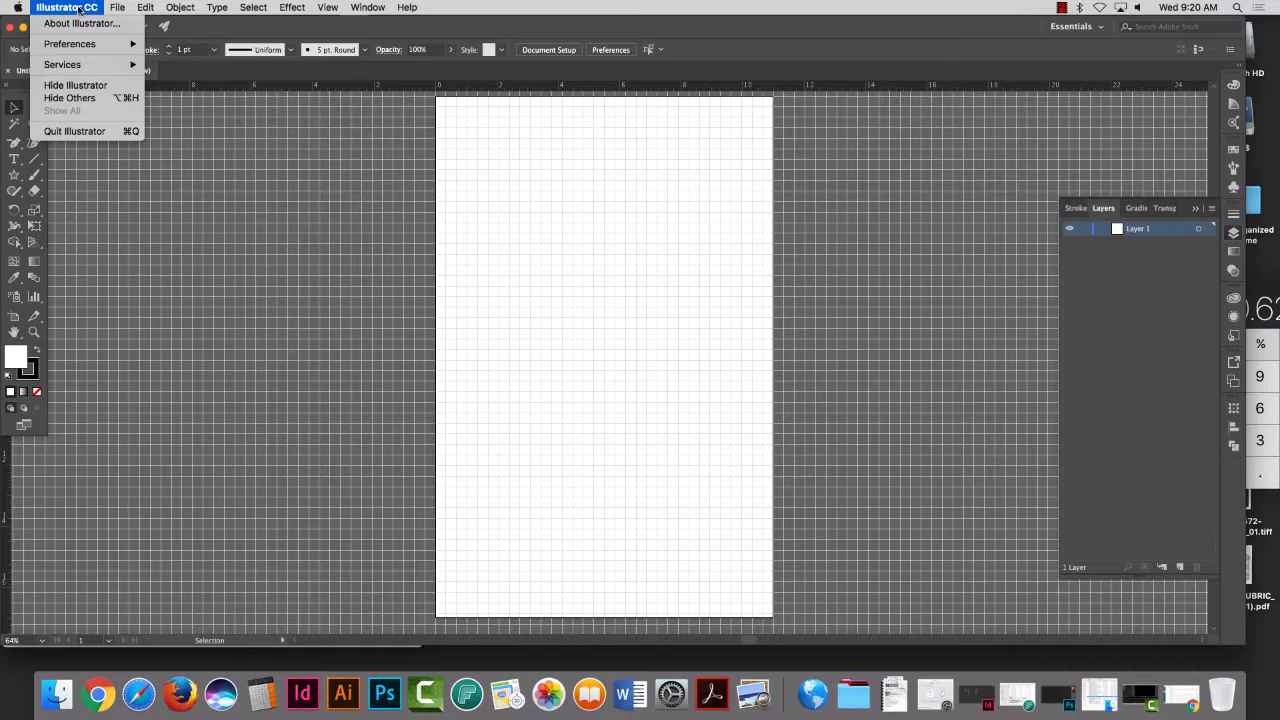
{"action": "mouse_move", "coordinate": [80, 49]}
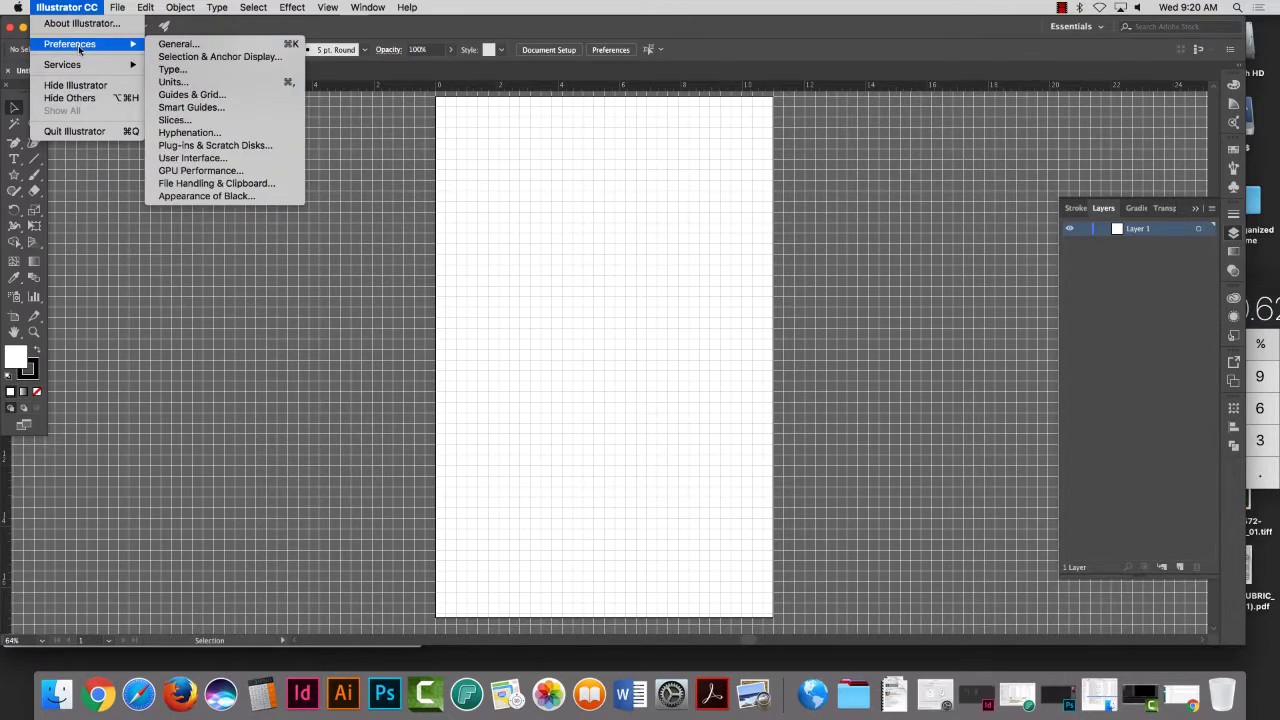
{"action": "mouse_move", "coordinate": [147, 9]}
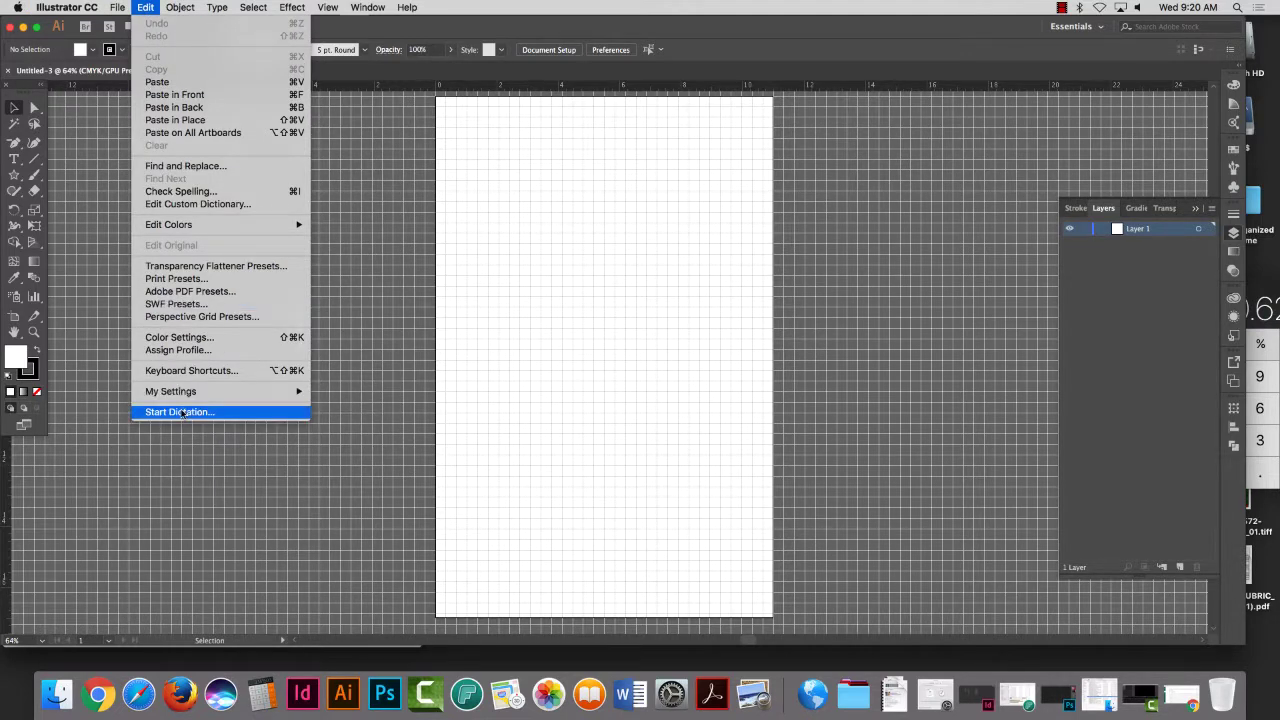
{"action": "mouse_move", "coordinate": [95, 7]}
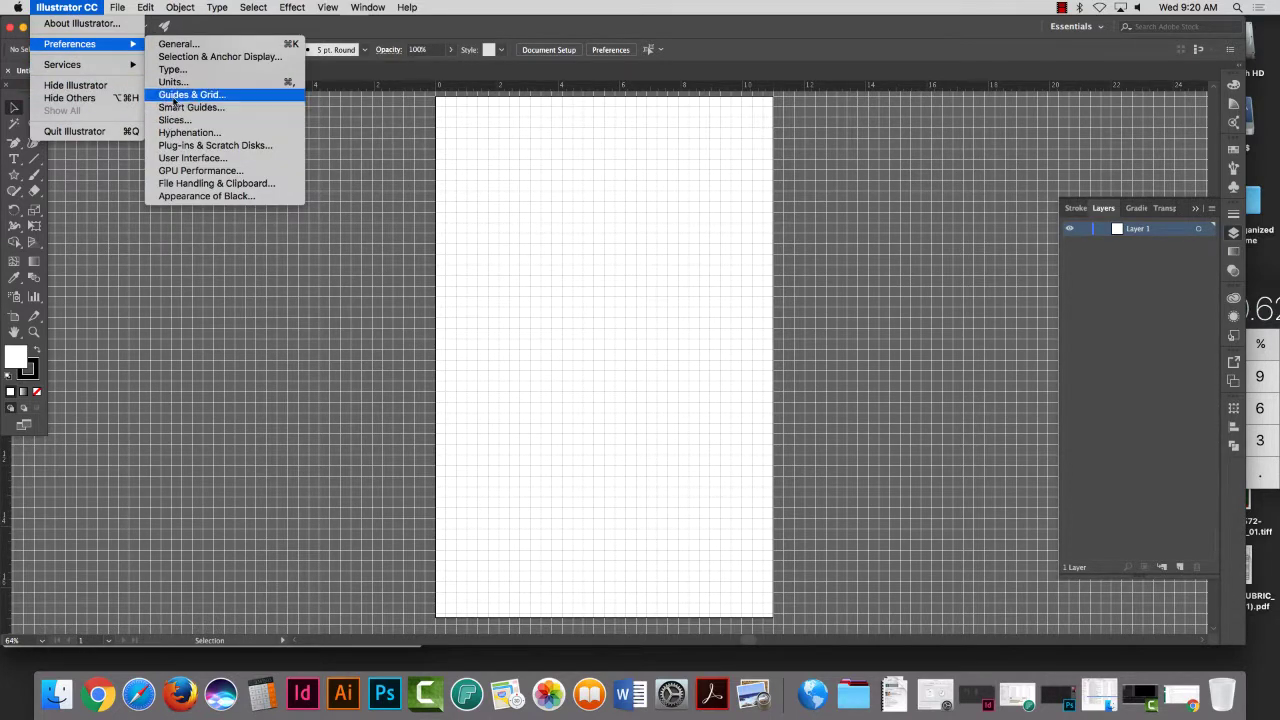
{"action": "left_click", "coordinate": [175, 96]}
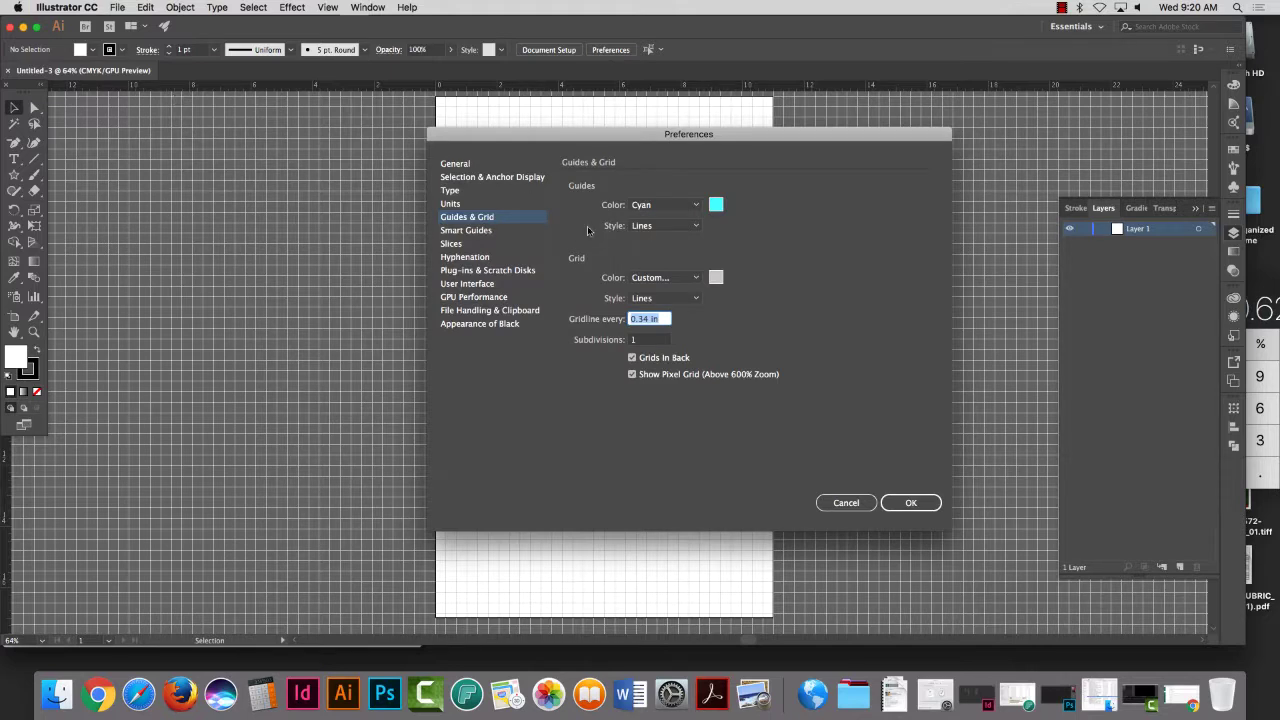
Step: Set the grid to a gridline every 1 in with 8 subdivisions
{"action": "type", "text": "1"}
{"action": "key", "text": "Tab"}
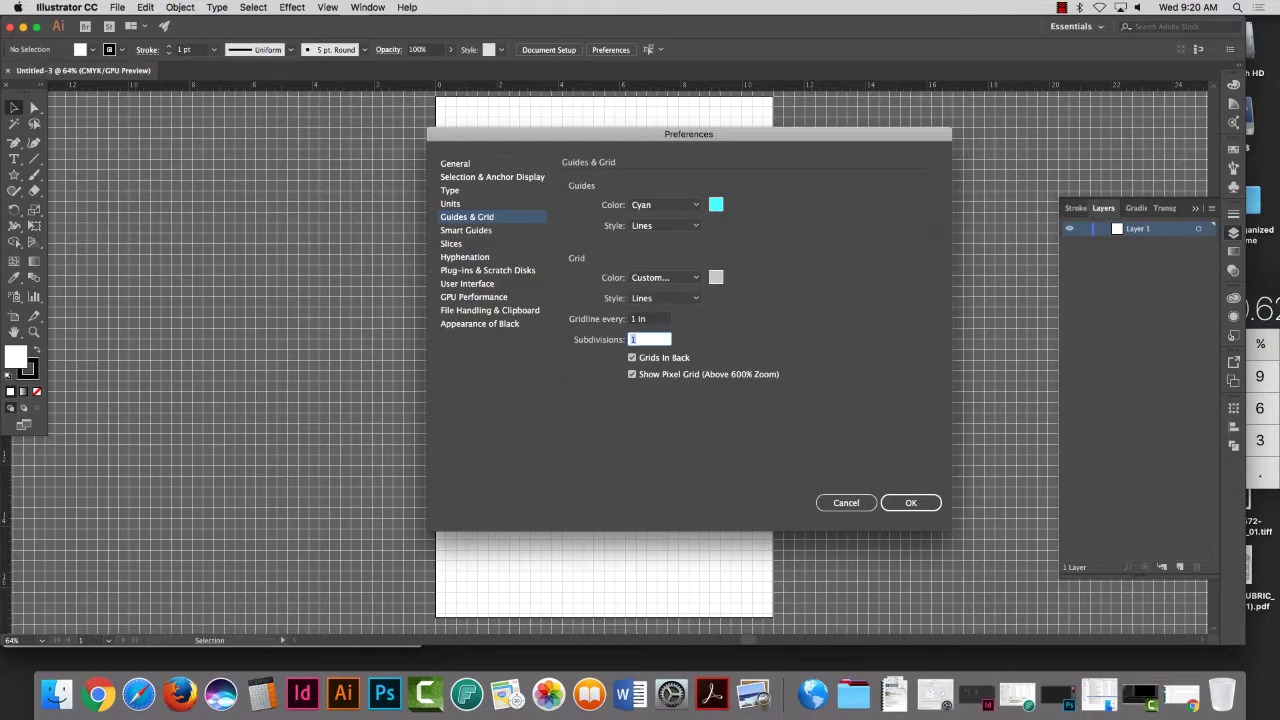
{"action": "type", "text": "8"}
{"action": "double_click", "coordinate": [642, 340]}
Step: Check the decimal result in the Calculator, and set the Illustrator grid to a gridline every .625 in with 1 subdivision
{"action": "left_click", "coordinate": [1263, 300]}
{"action": "left_click", "coordinate": [1262, 300]}
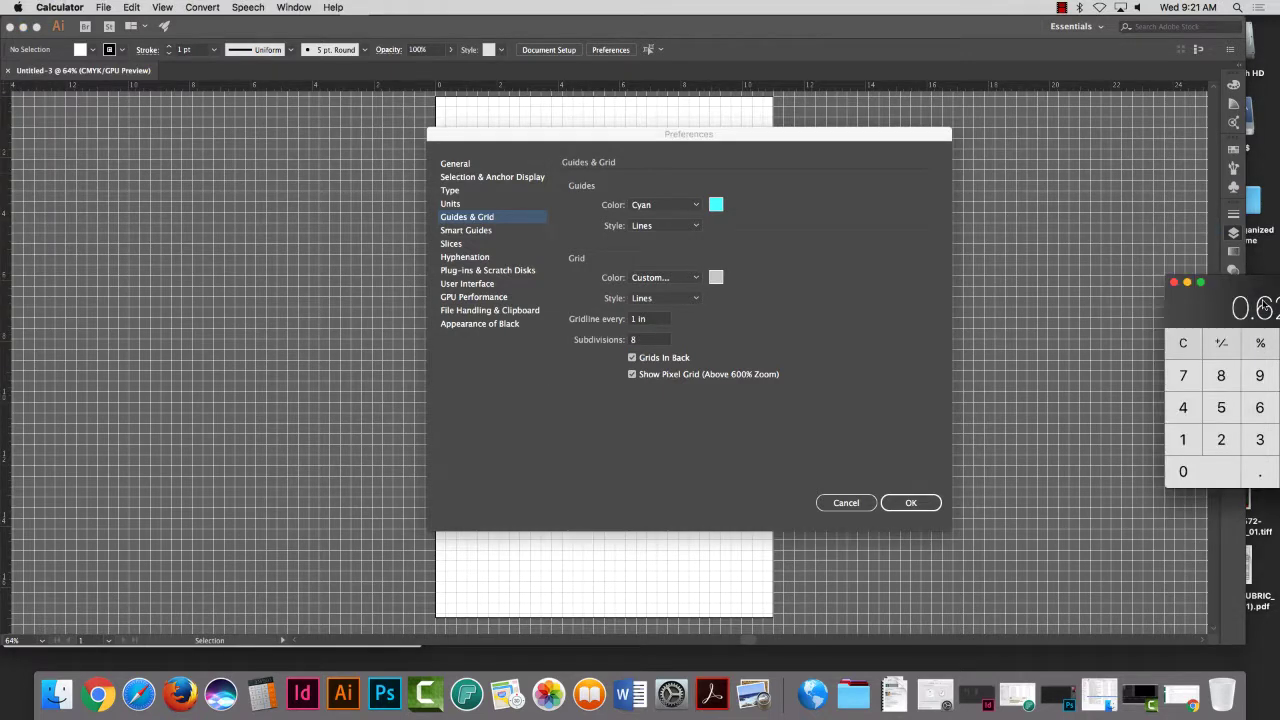
{"action": "mouse_move", "coordinate": [1258, 293]}
{"action": "left_mouse_down"}
{"action": "mouse_move", "coordinate": [1192, 289]}
{"action": "mouse_move", "coordinate": [1236, 286]}
{"action": "left_mouse_up"}
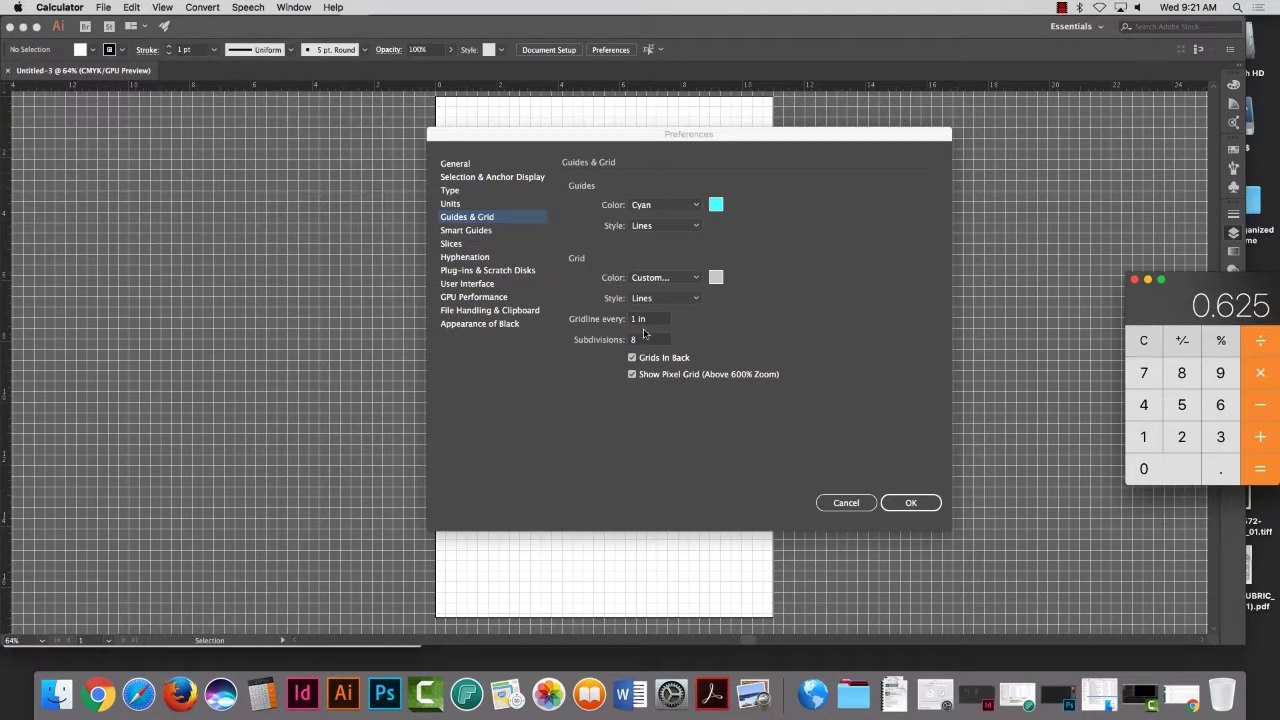
{"action": "left_click", "coordinate": [636, 319]}
{"action": "left_click_drag", "start_coordinate": [636, 319], "coordinate": [625, 319]}
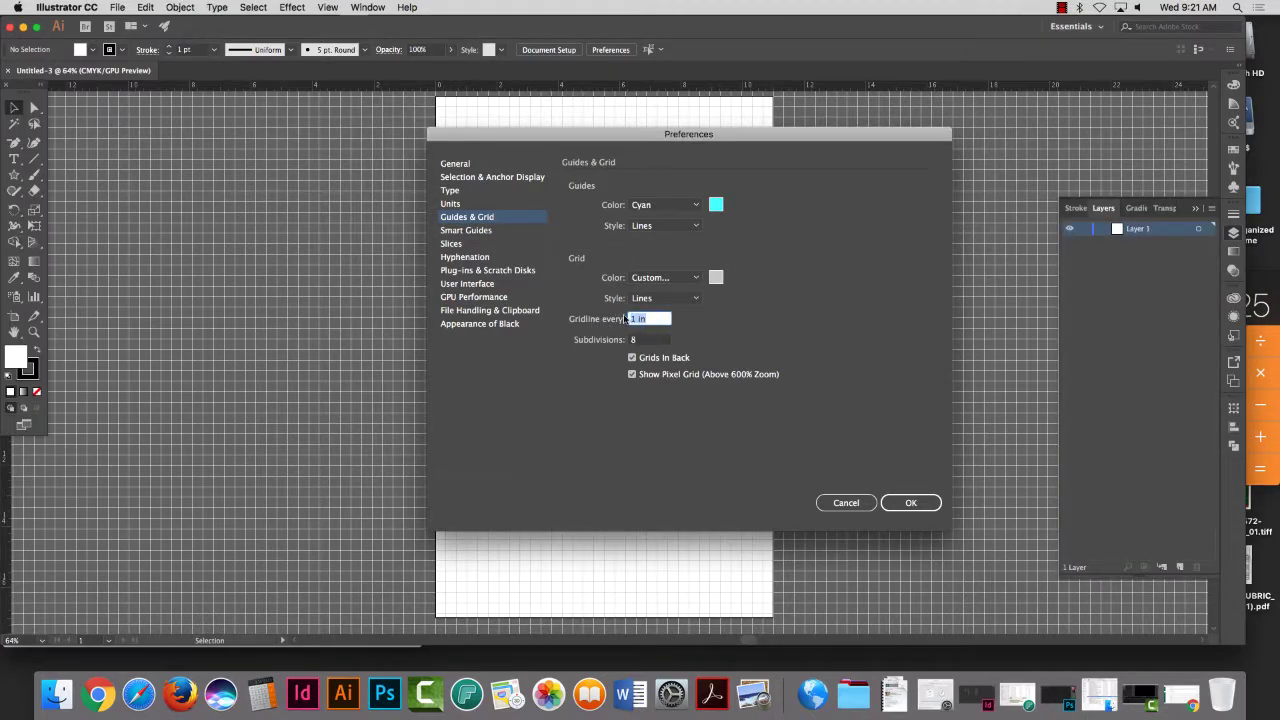
{"action": "type", "text": ".625"}
{"action": "key", "text": "Tab"}
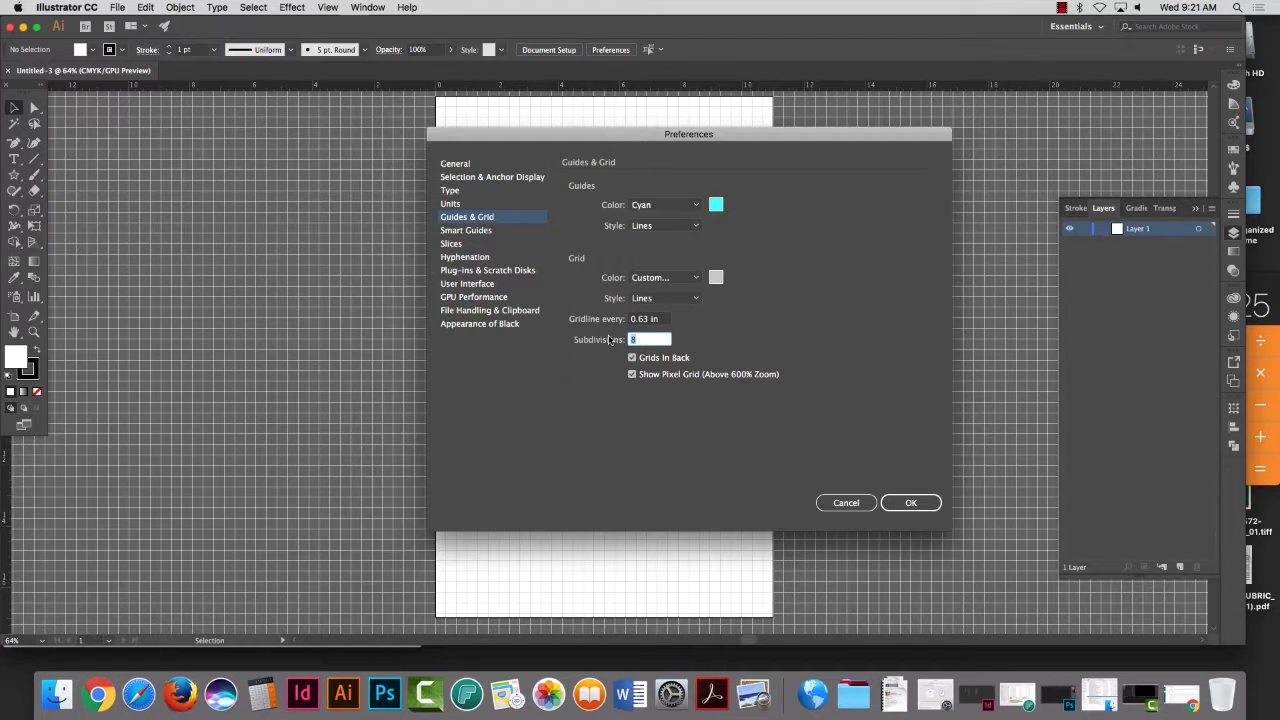
{"action": "type", "text": "1"}
{"action": "left_click", "coordinate": [931, 503]}
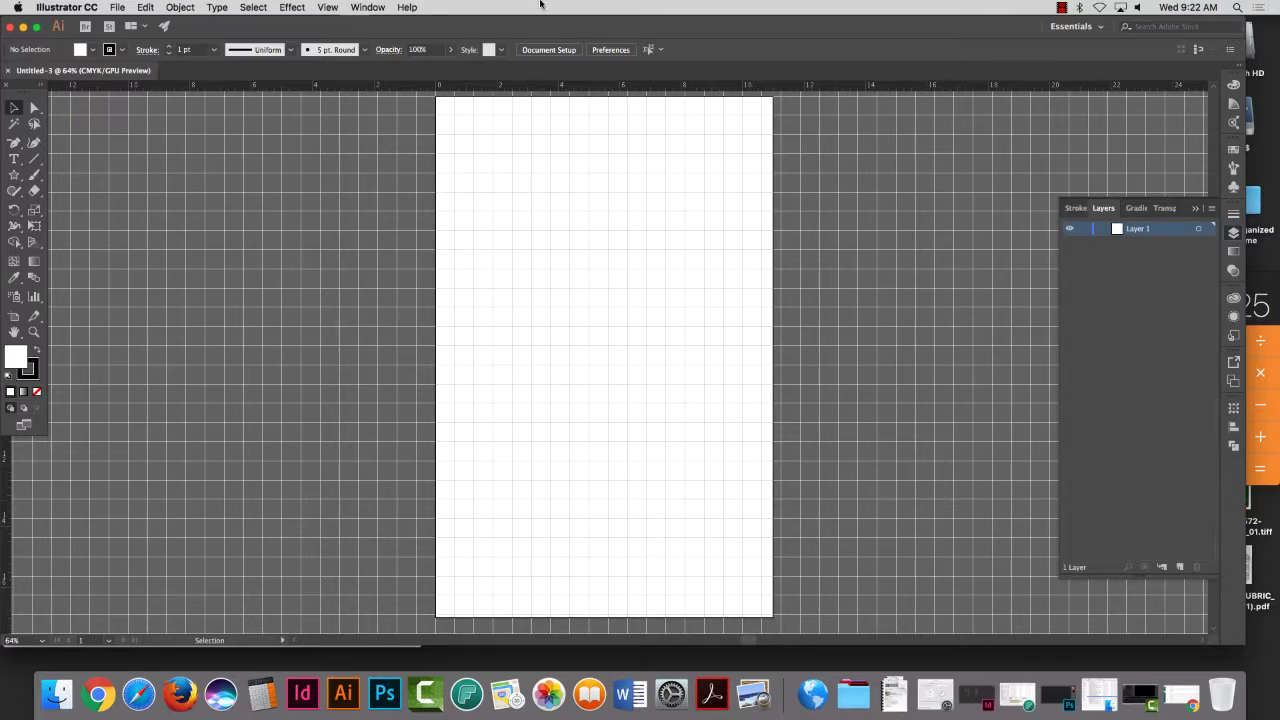
Step: Turn on Snap to Grid for the Tabloid document
{"action": "left_click", "coordinate": [321, 6]}
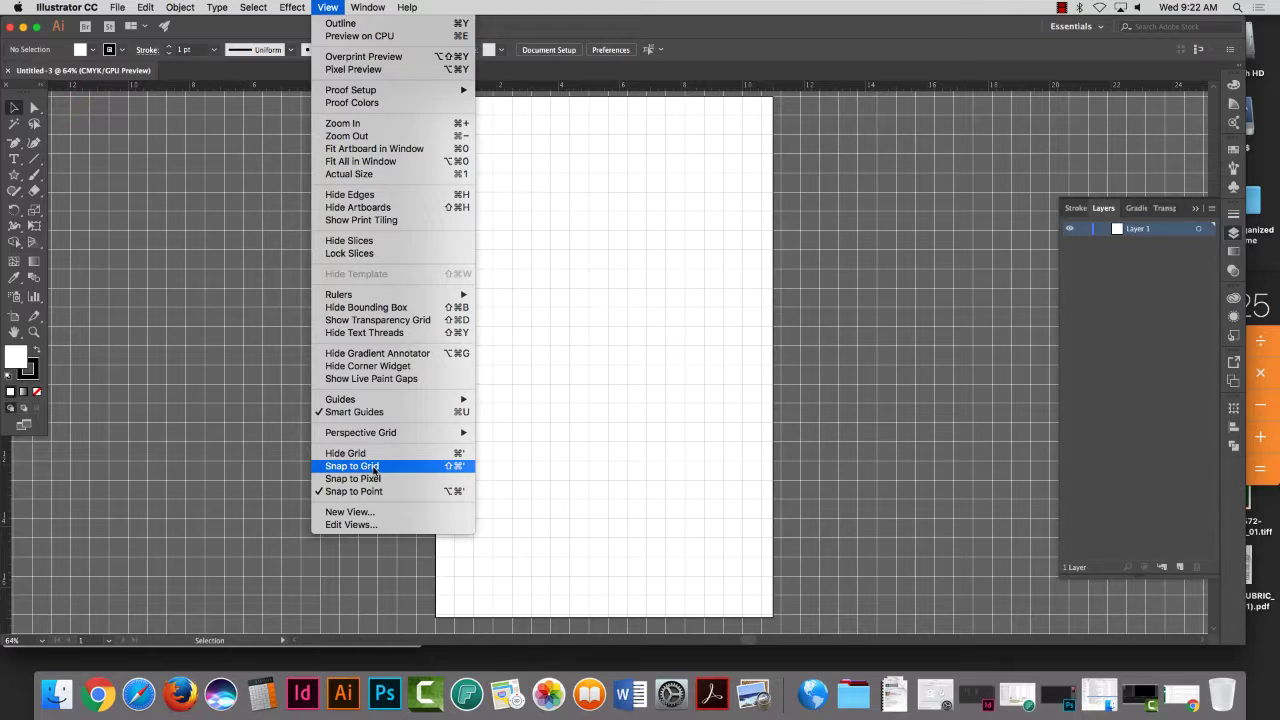
{"action": "left_click", "coordinate": [374, 468]}
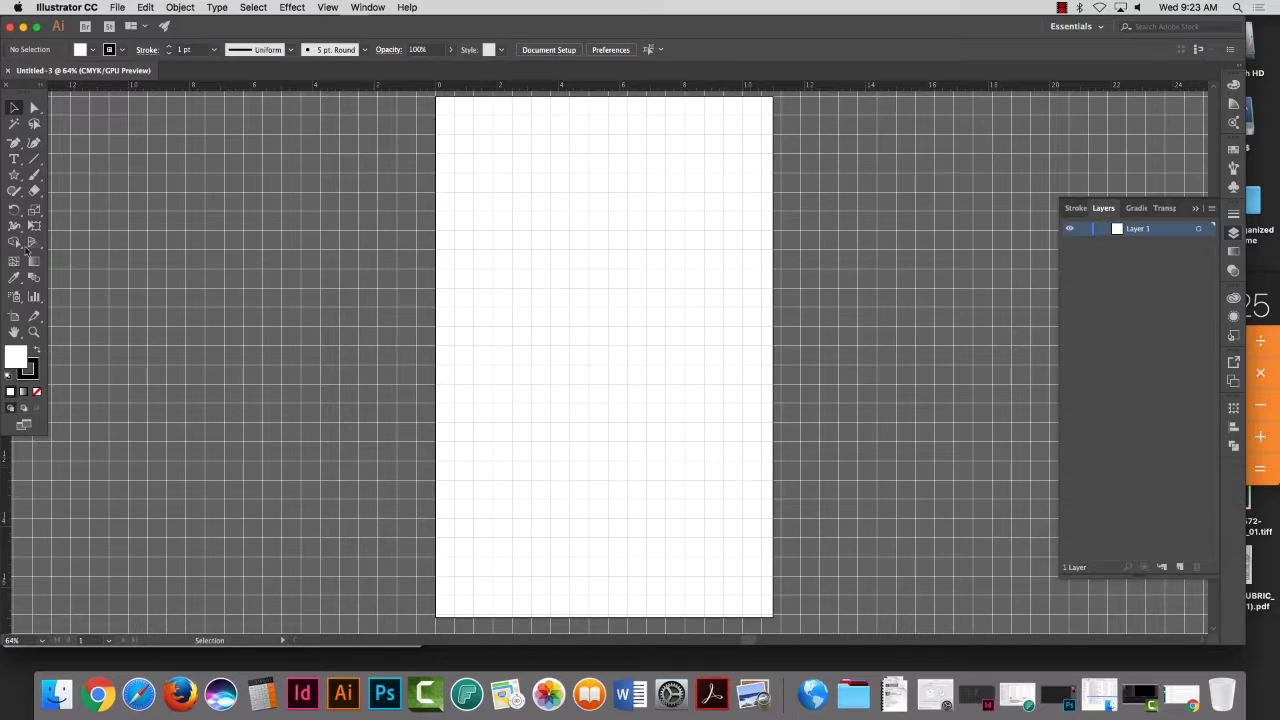
Step: Set the guides color to a custom red in the Guides & Grid preferences and apply it
{"action": "left_click", "coordinate": [34, 333]}
{"action": "left_click_drag", "start_coordinate": [471, 223], "coordinate": [691, 360]}
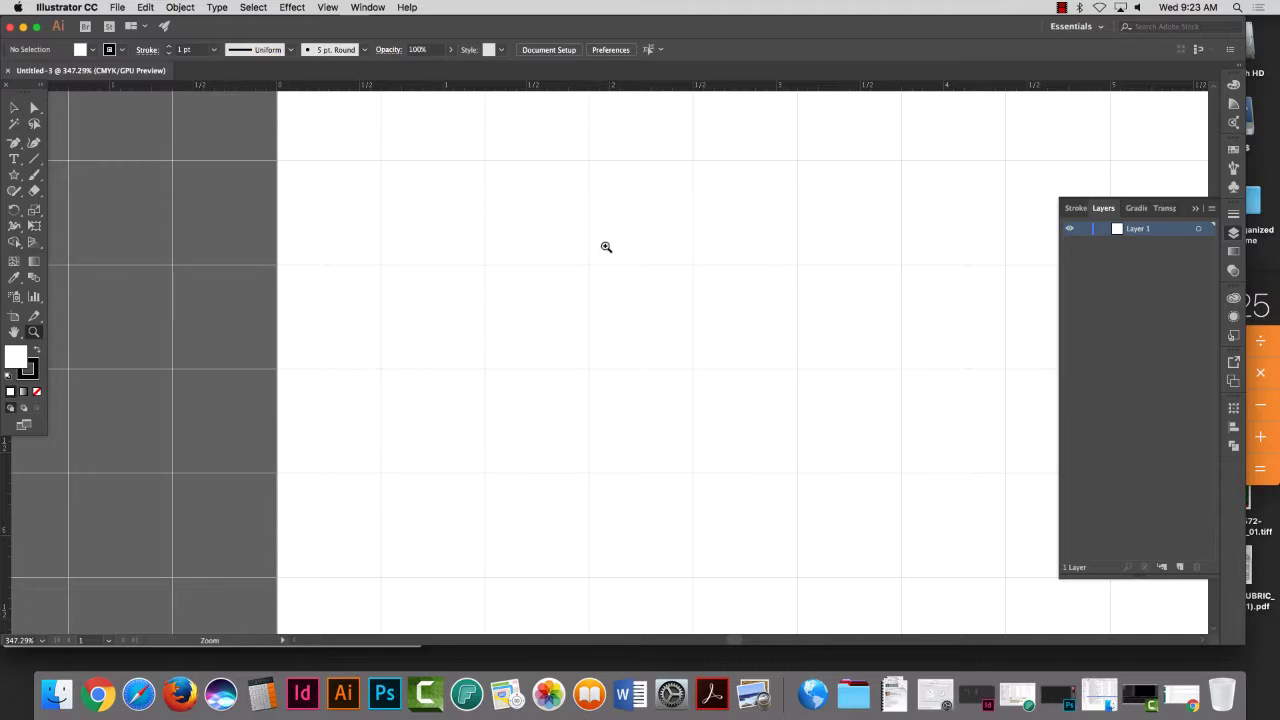
{"action": "left_click", "coordinate": [74, 7]}
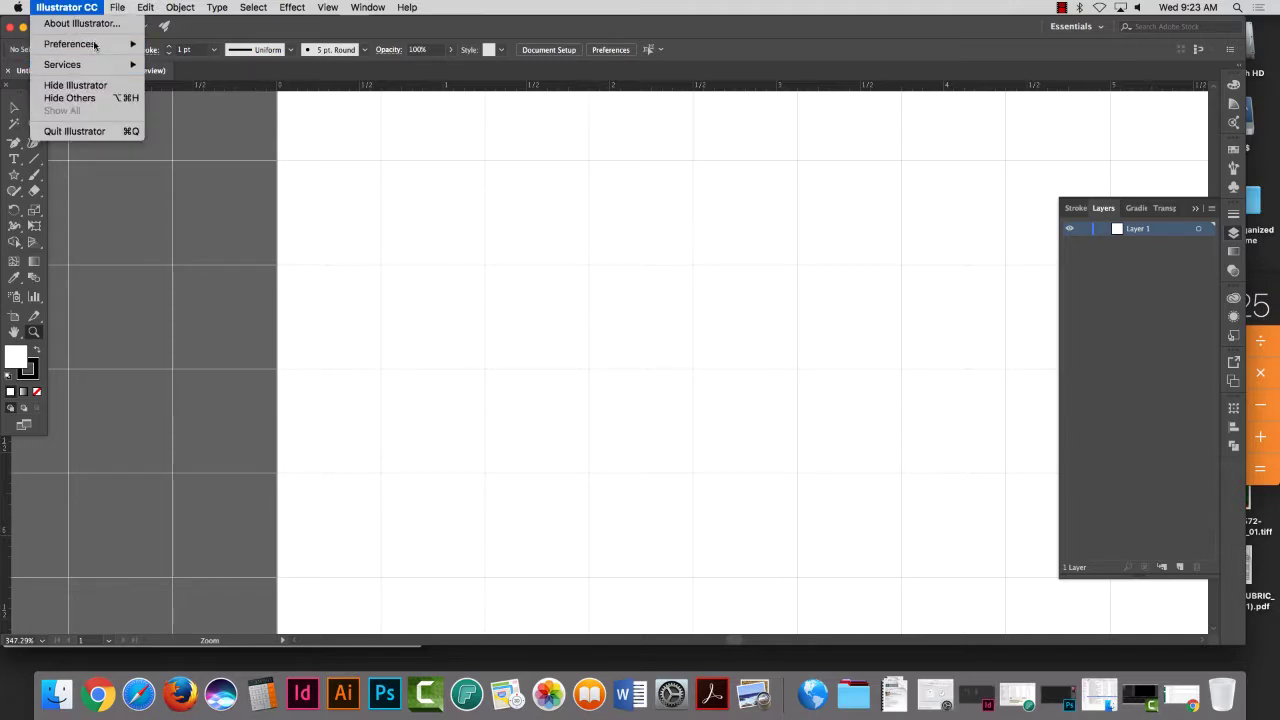
{"action": "mouse_move", "coordinate": [95, 45]}
{"action": "left_click", "coordinate": [200, 91]}
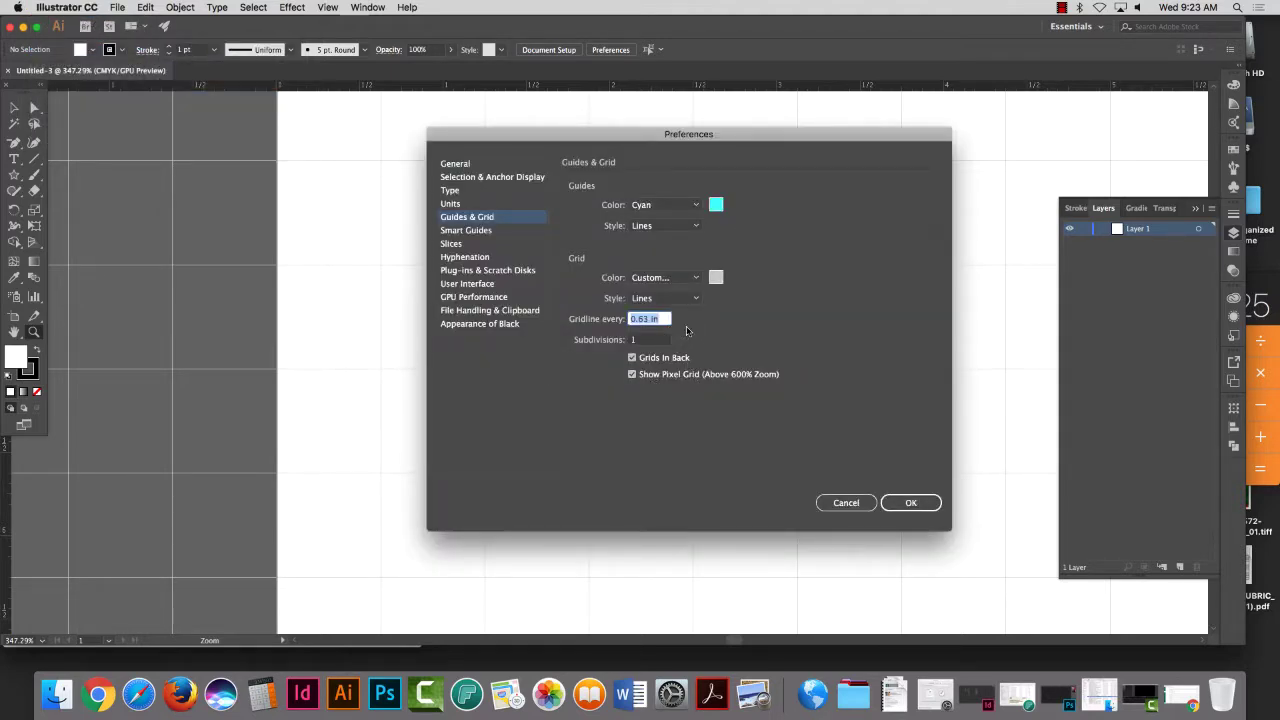
{"action": "left_click", "coordinate": [715, 205]}
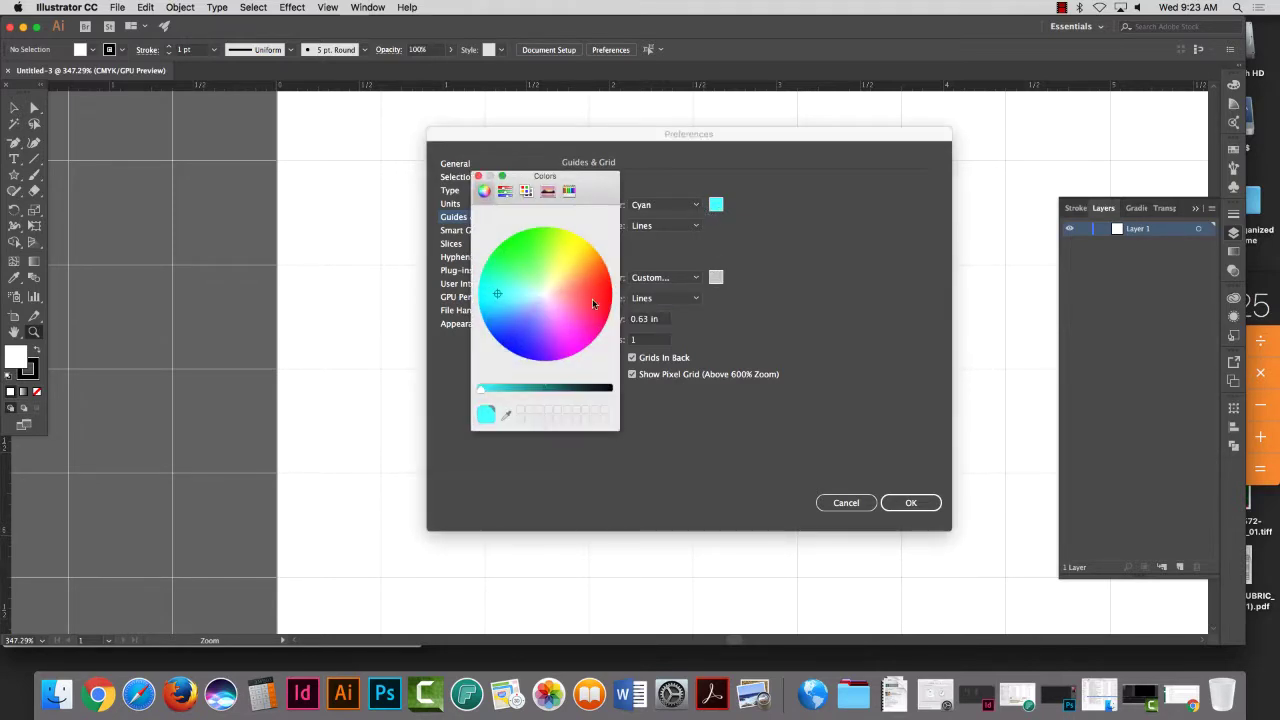
{"action": "left_click", "coordinate": [592, 292]}
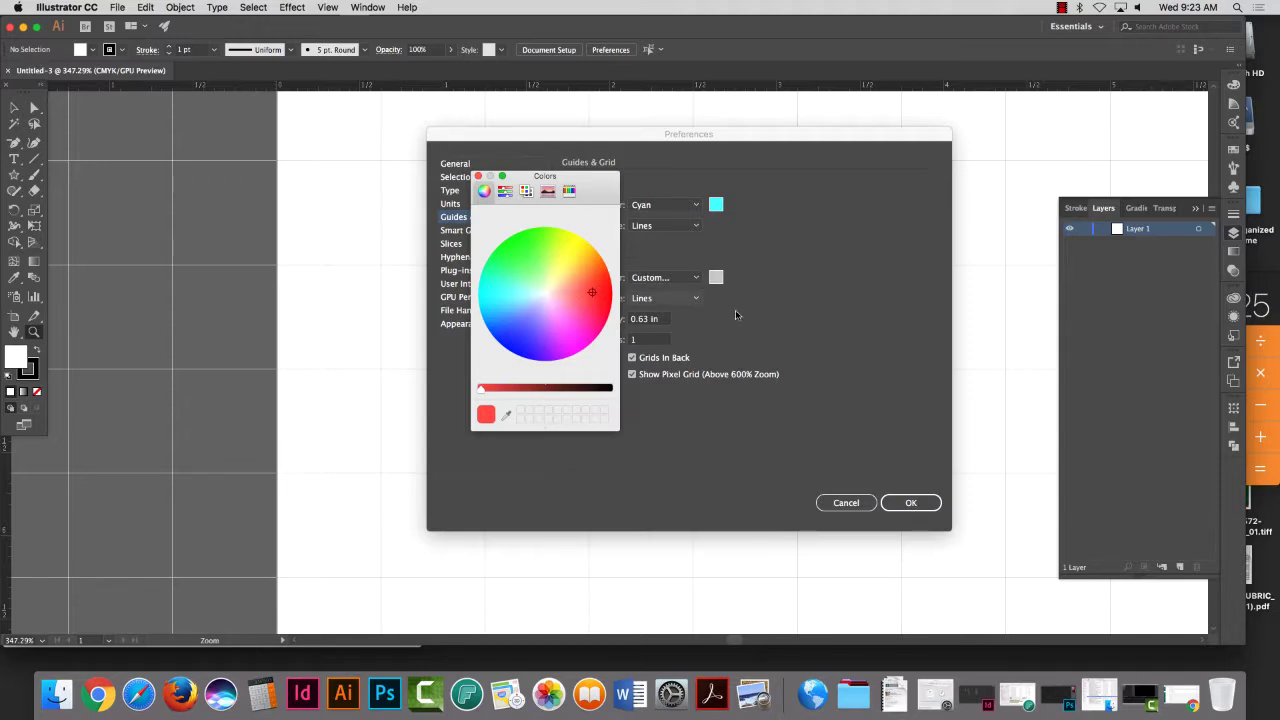
{"action": "left_click", "coordinate": [602, 300]}
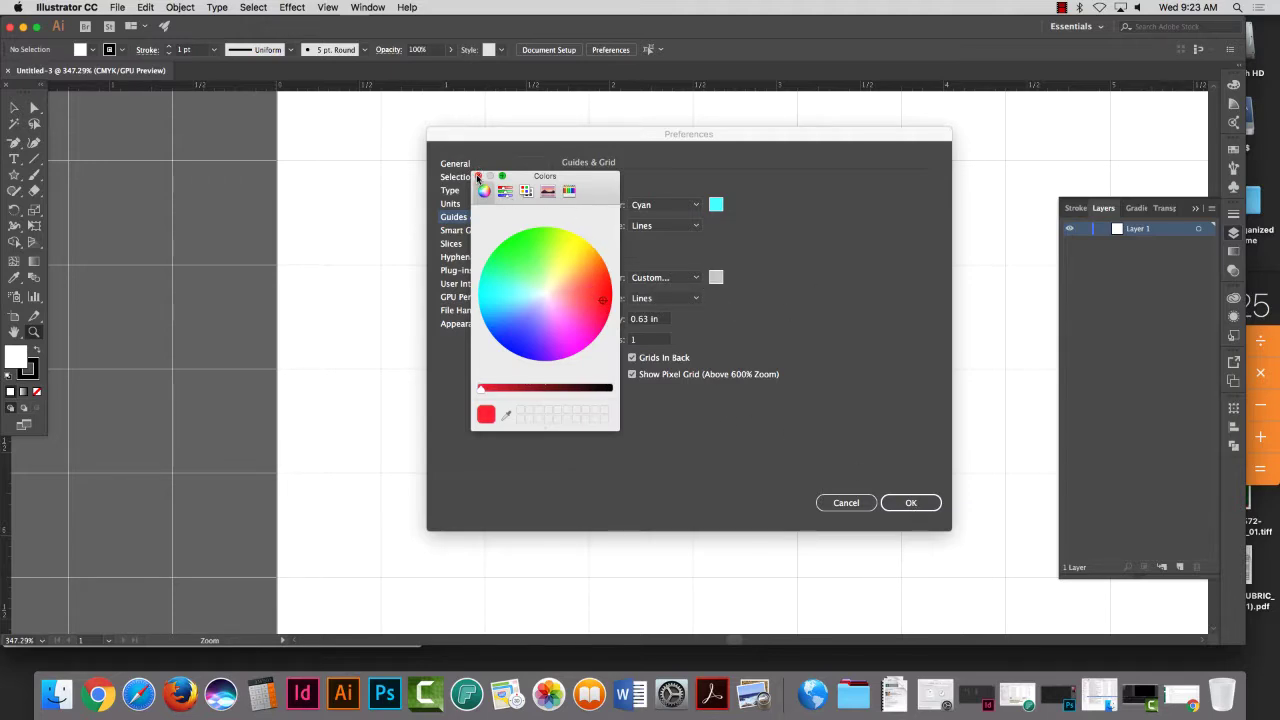
{"action": "left_click", "coordinate": [477, 176]}
{"action": "left_click", "coordinate": [910, 502]}
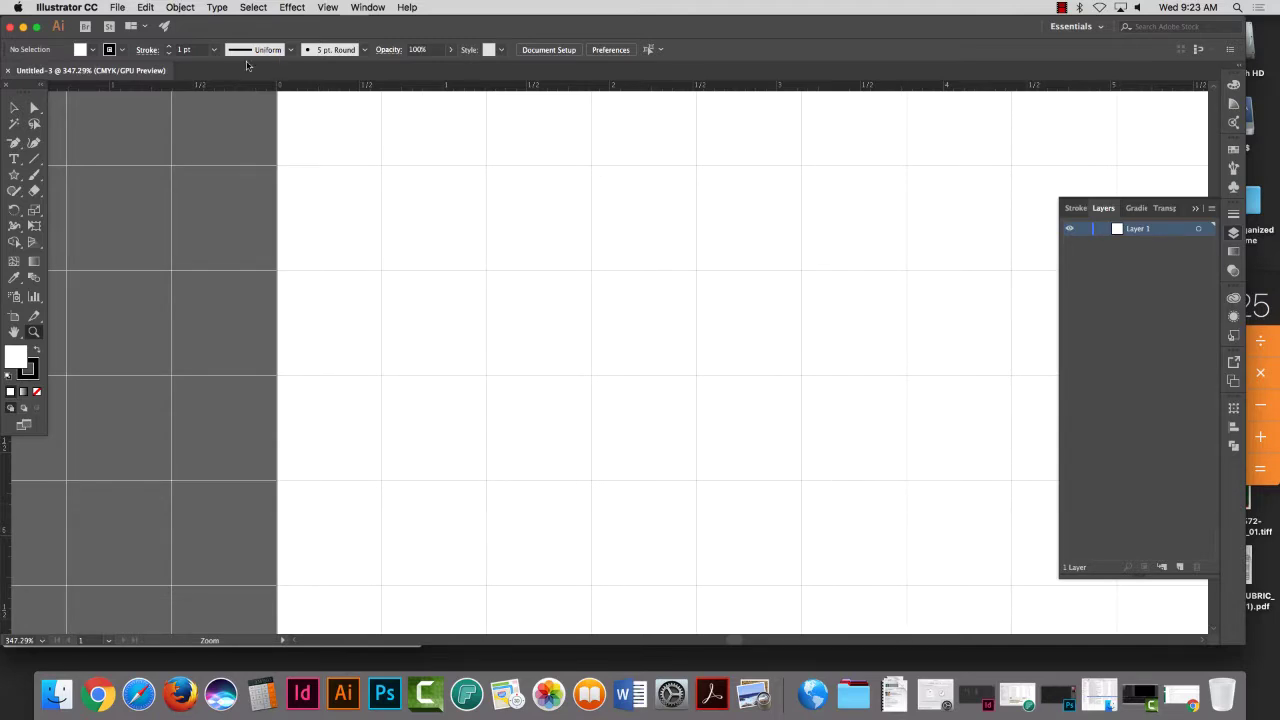
Step: Set the grid color to a custom red in the Guides & Grid preferences and apply it
{"action": "left_click", "coordinate": [68, 8]}
{"action": "mouse_move", "coordinate": [77, 45]}
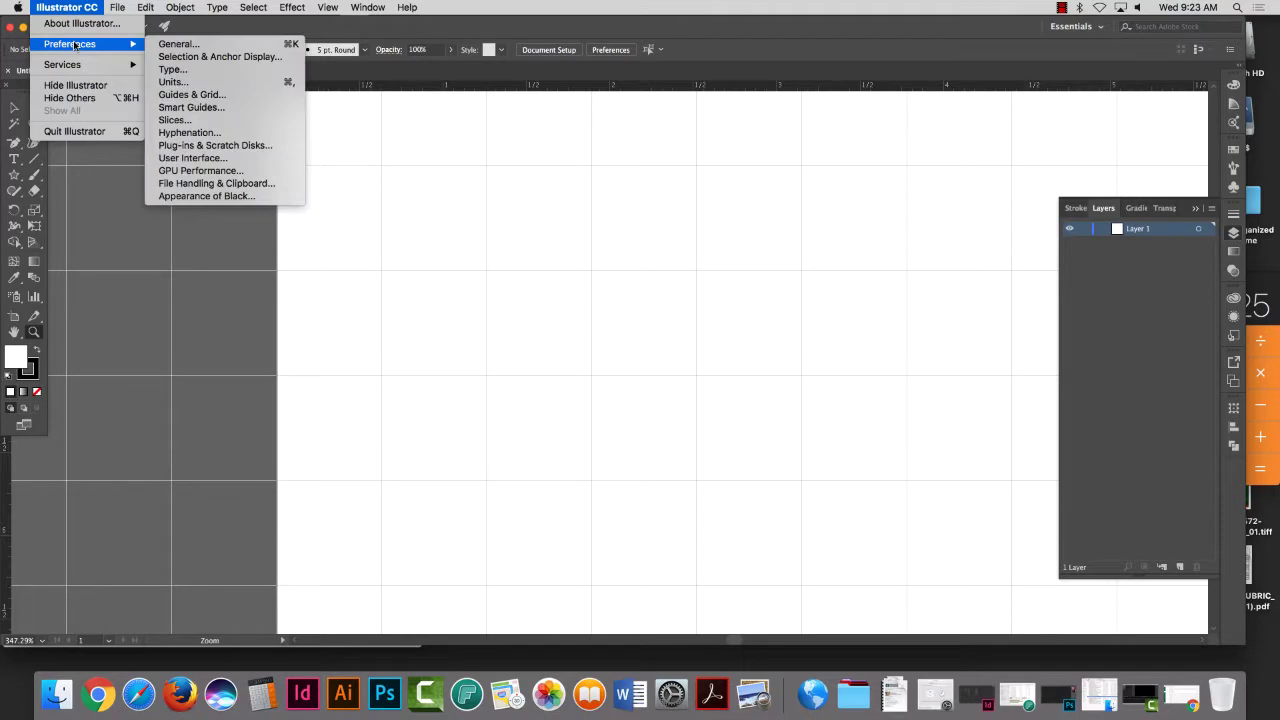
{"action": "left_click", "coordinate": [200, 95]}
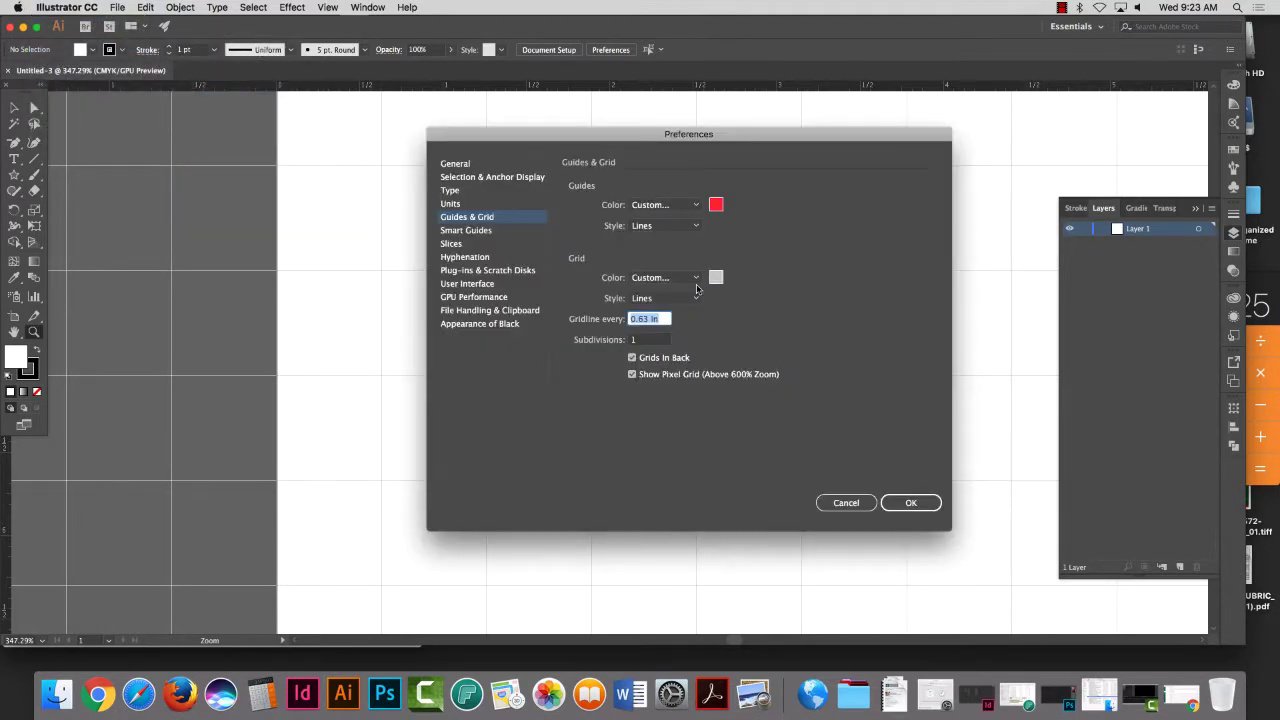
{"action": "left_click", "coordinate": [716, 279]}
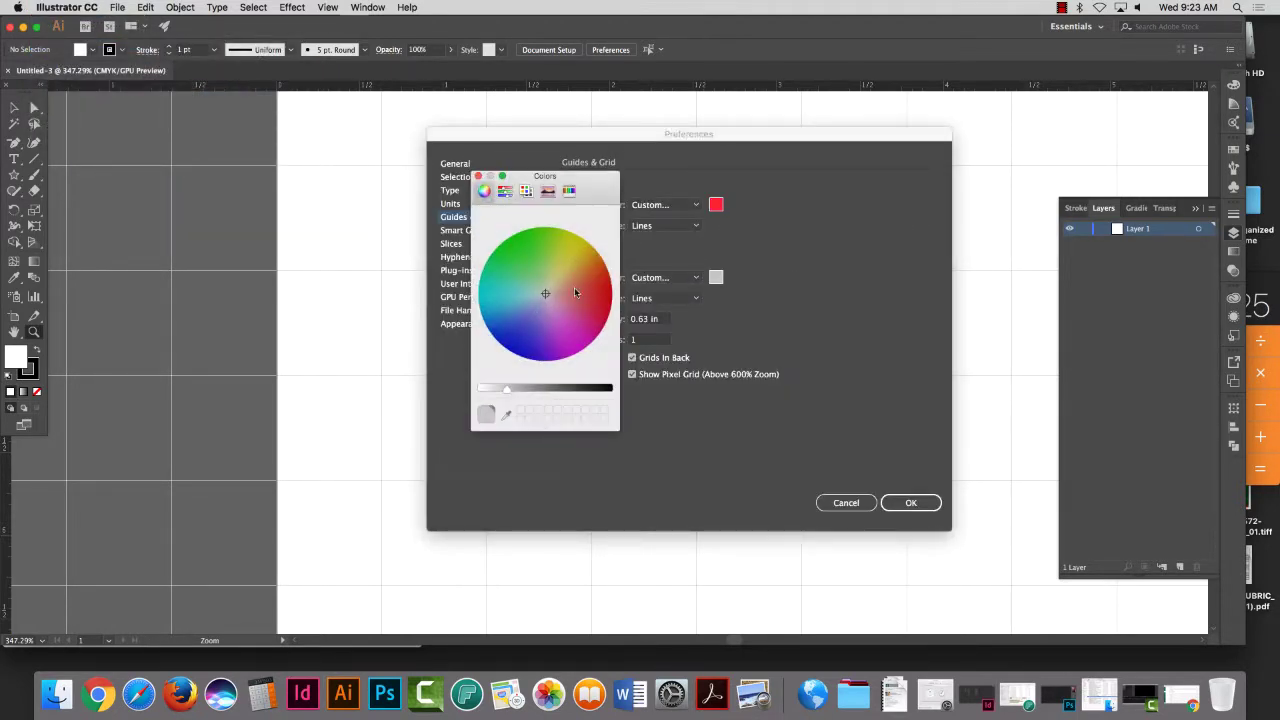
{"action": "left_click", "coordinate": [599, 286]}
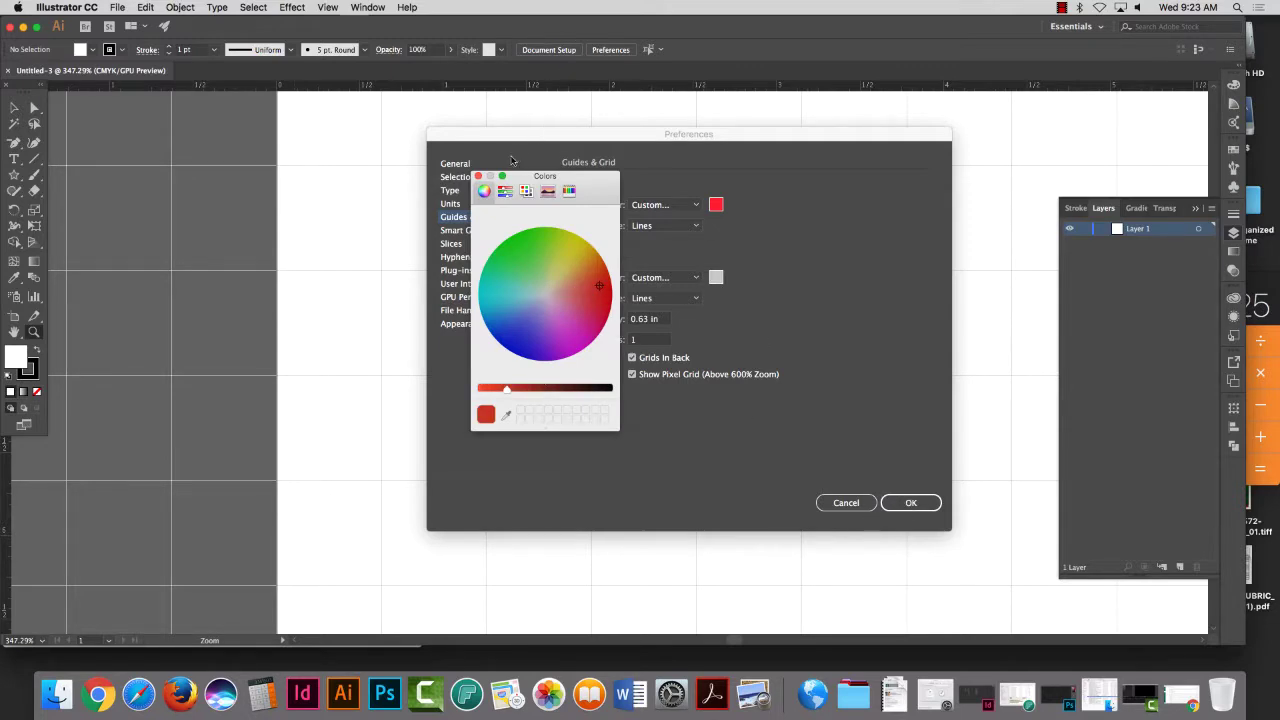
{"action": "left_click", "coordinate": [478, 176]}
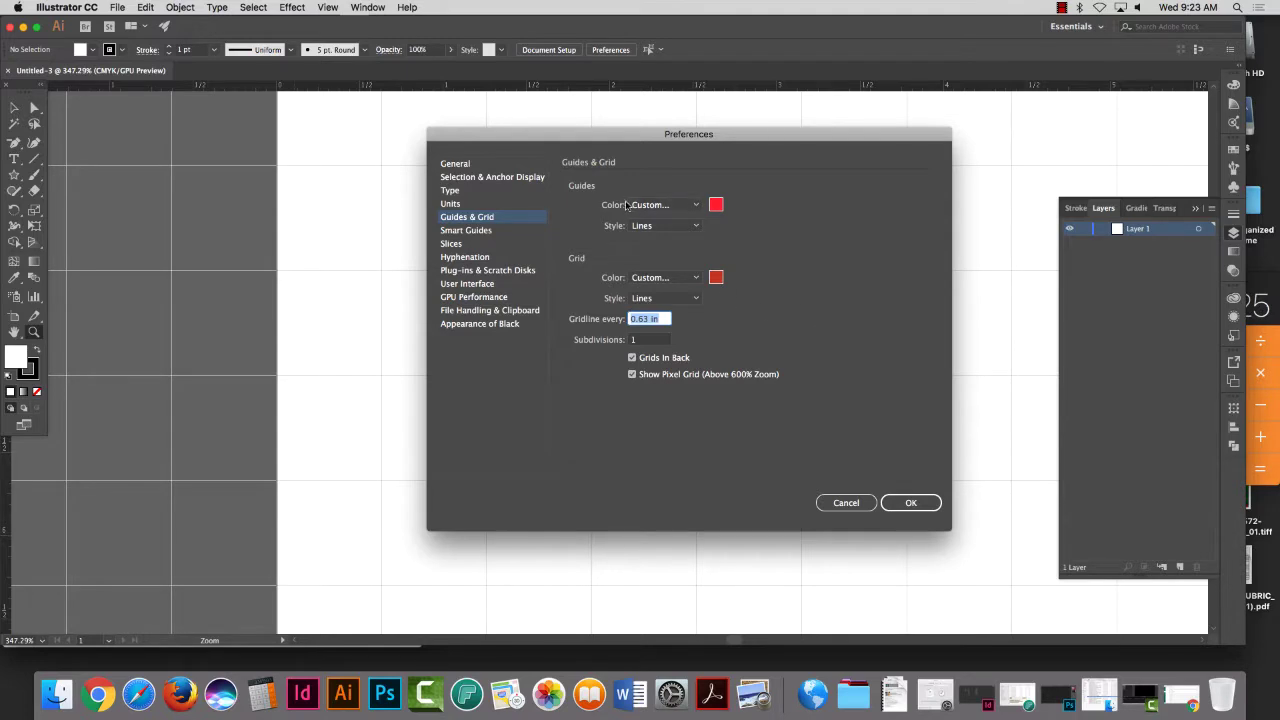
{"action": "left_click", "coordinate": [910, 503]}
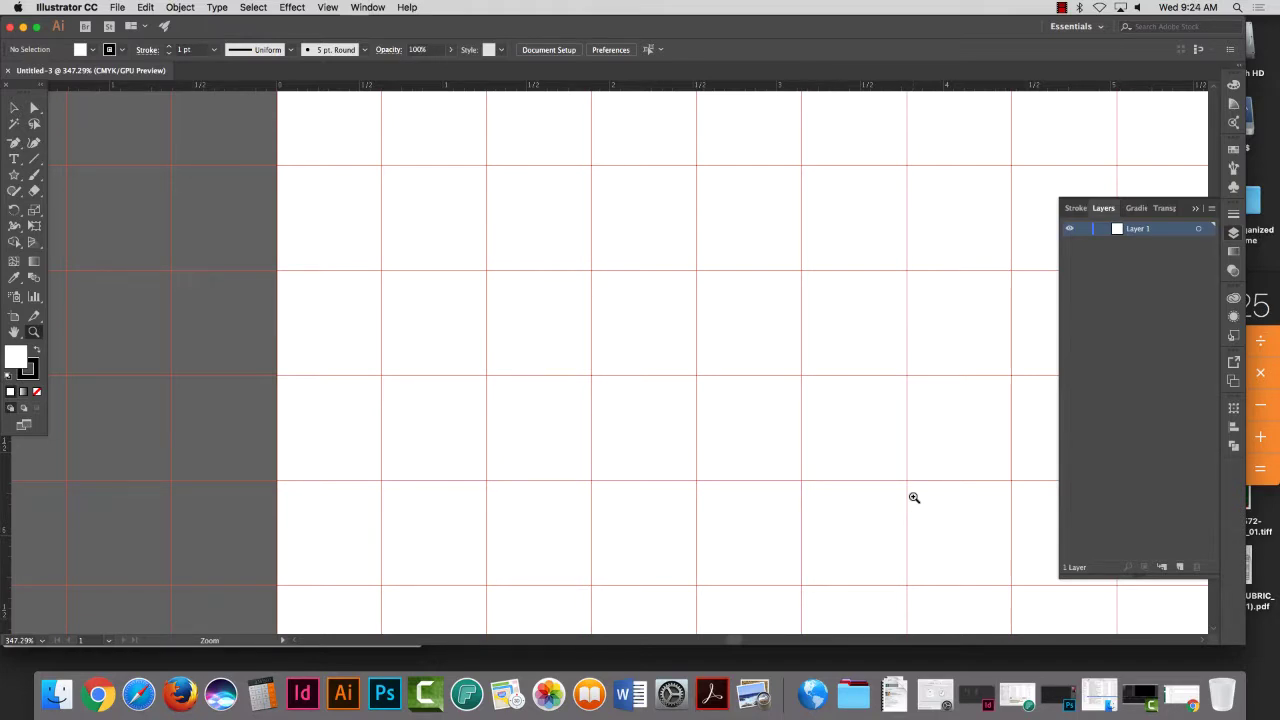
Step: Set the grid color to a custom turquoise in the Guides & Grid preferences and apply it
{"action": "left_click", "coordinate": [329, 7]}
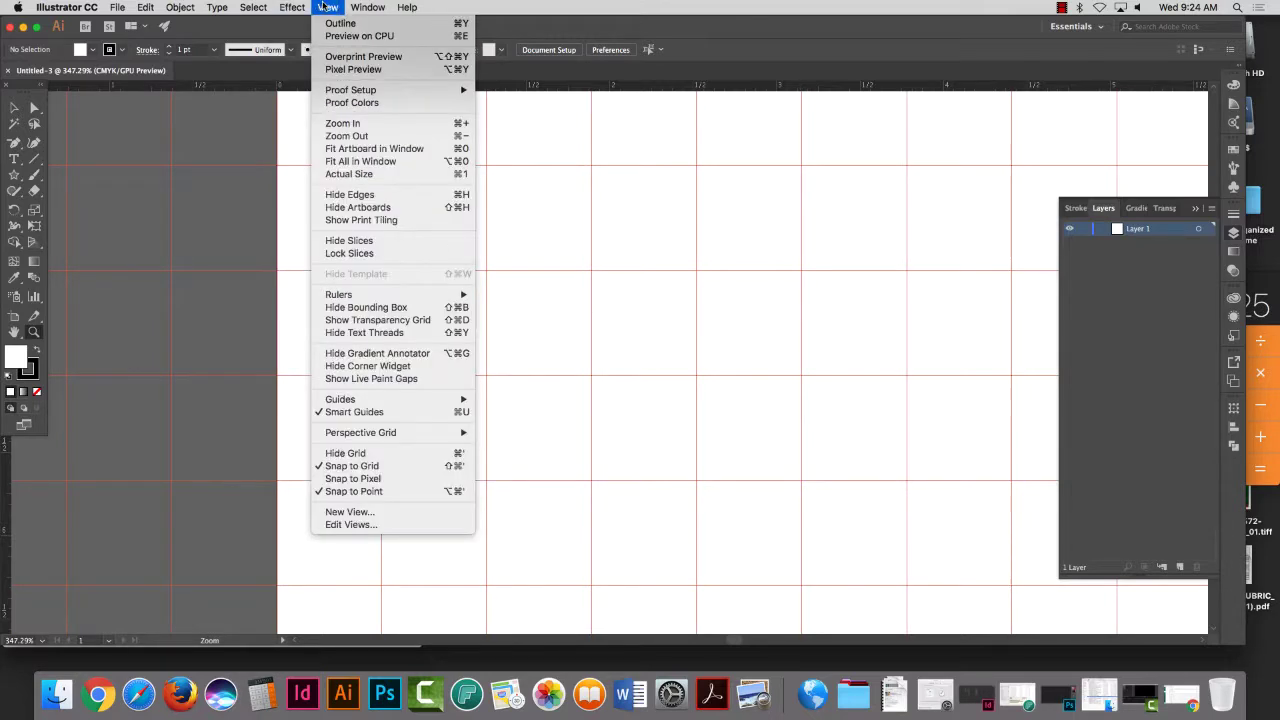
{"action": "left_click", "coordinate": [349, 18]}
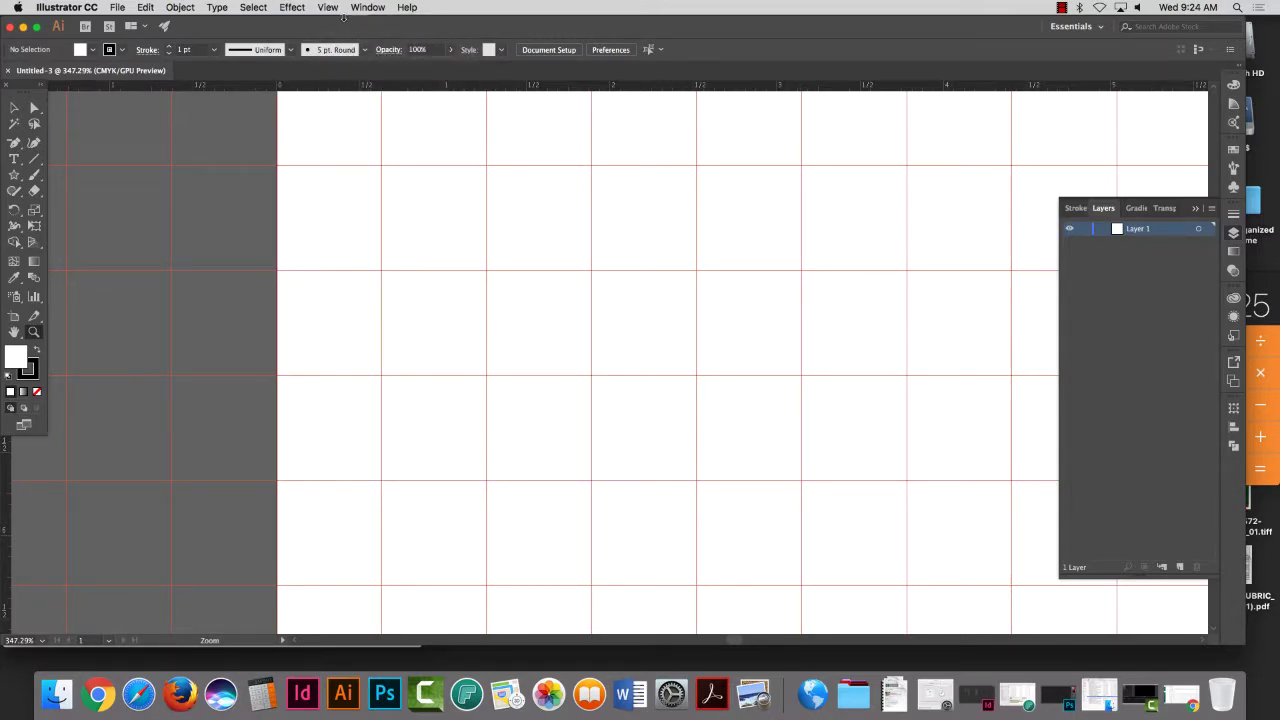
{"action": "key", "text": "super+0"}
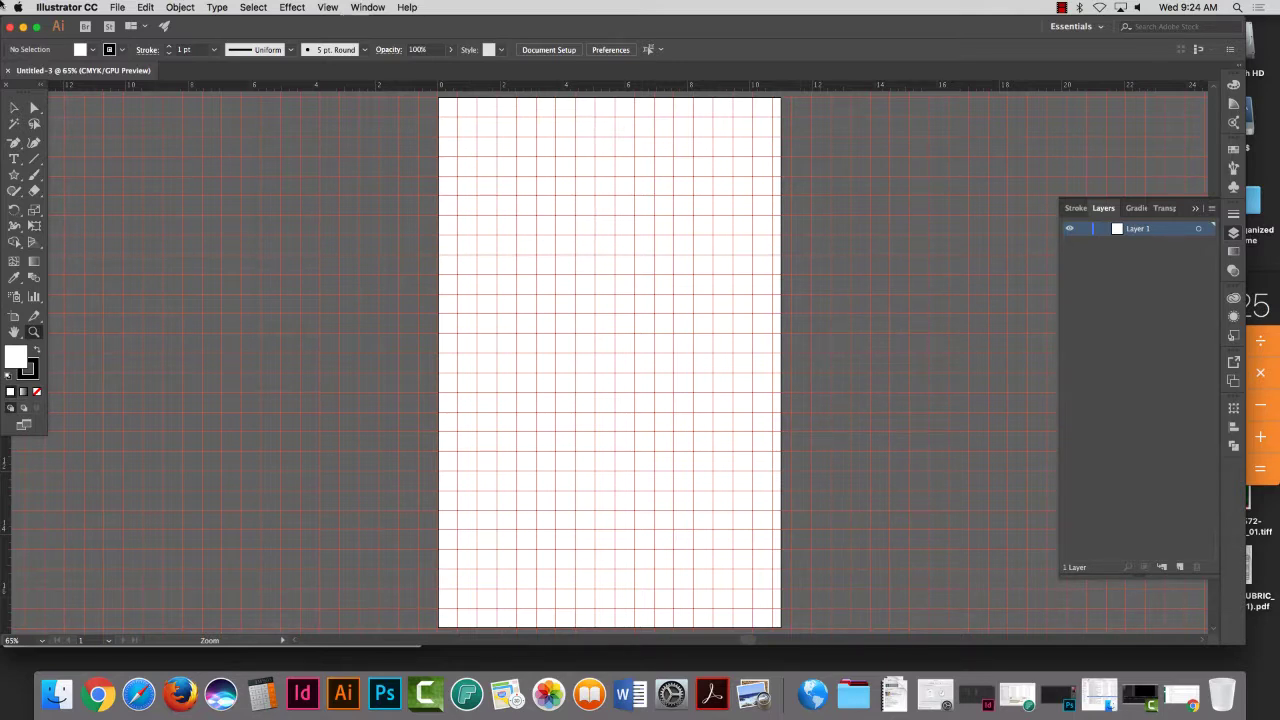
{"action": "left_click", "coordinate": [86, 8]}
{"action": "mouse_move", "coordinate": [85, 45]}
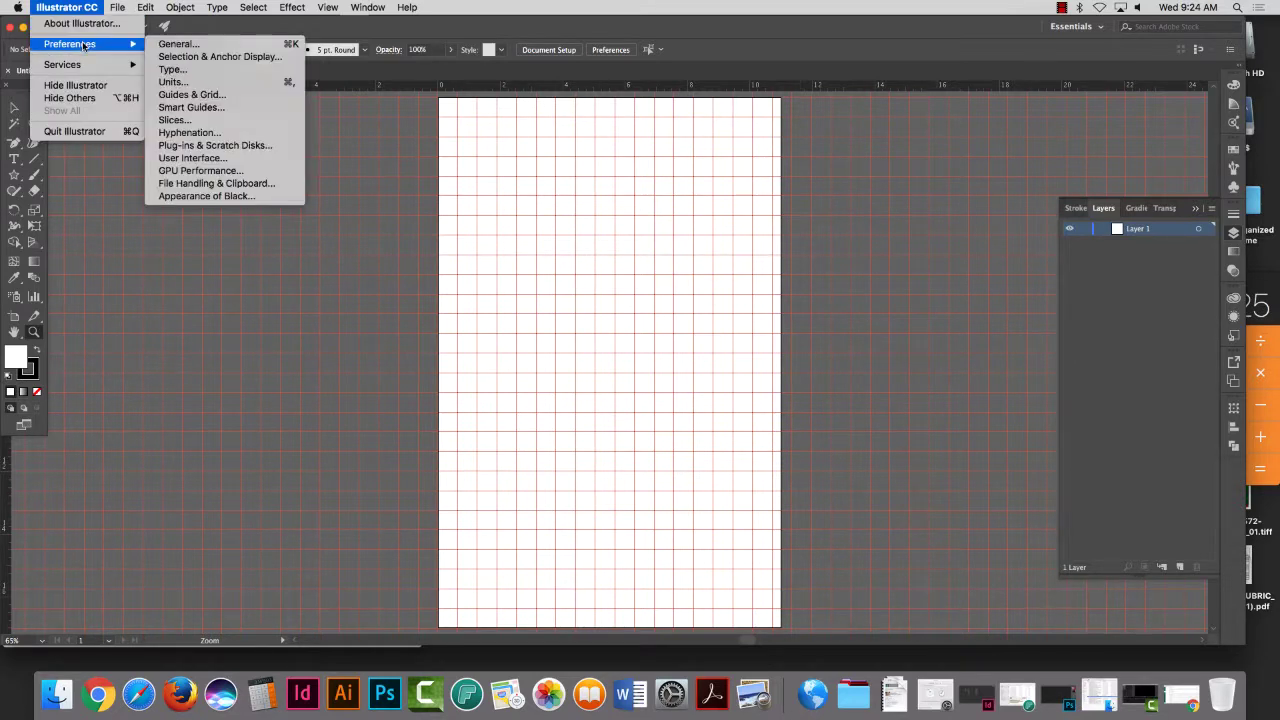
{"action": "left_click", "coordinate": [225, 95]}
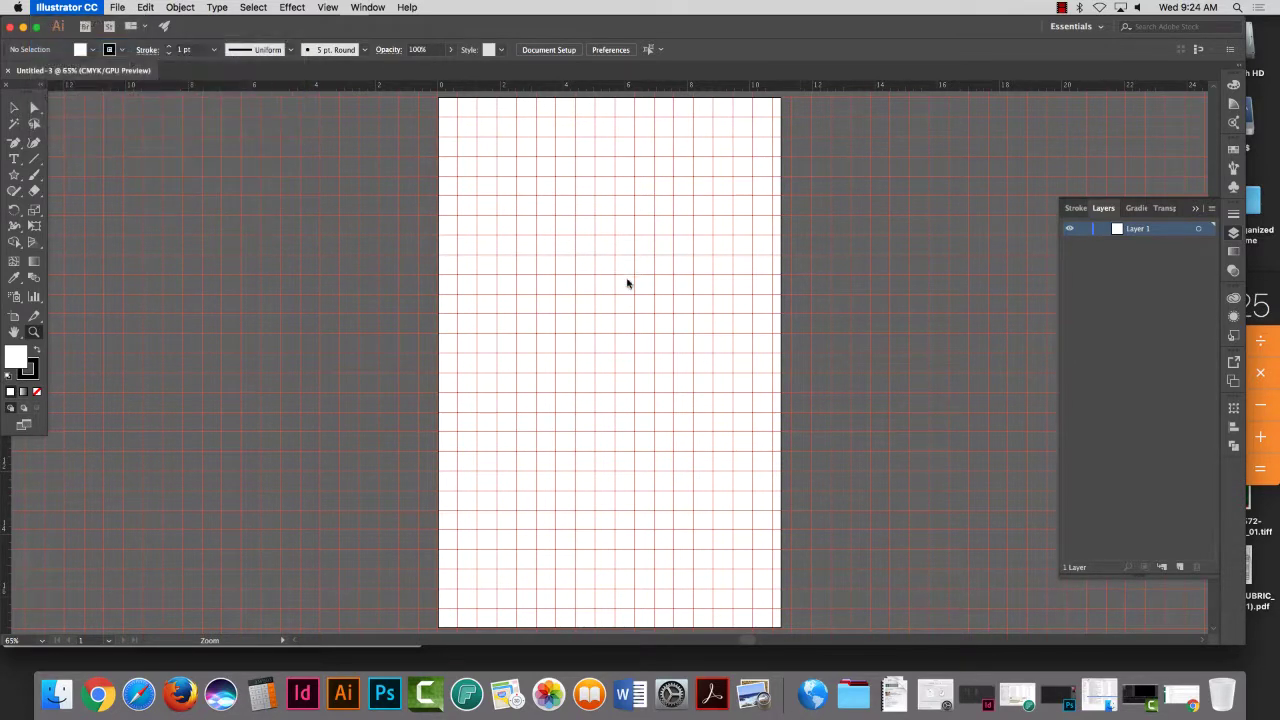
{"action": "left_click", "coordinate": [716, 277]}
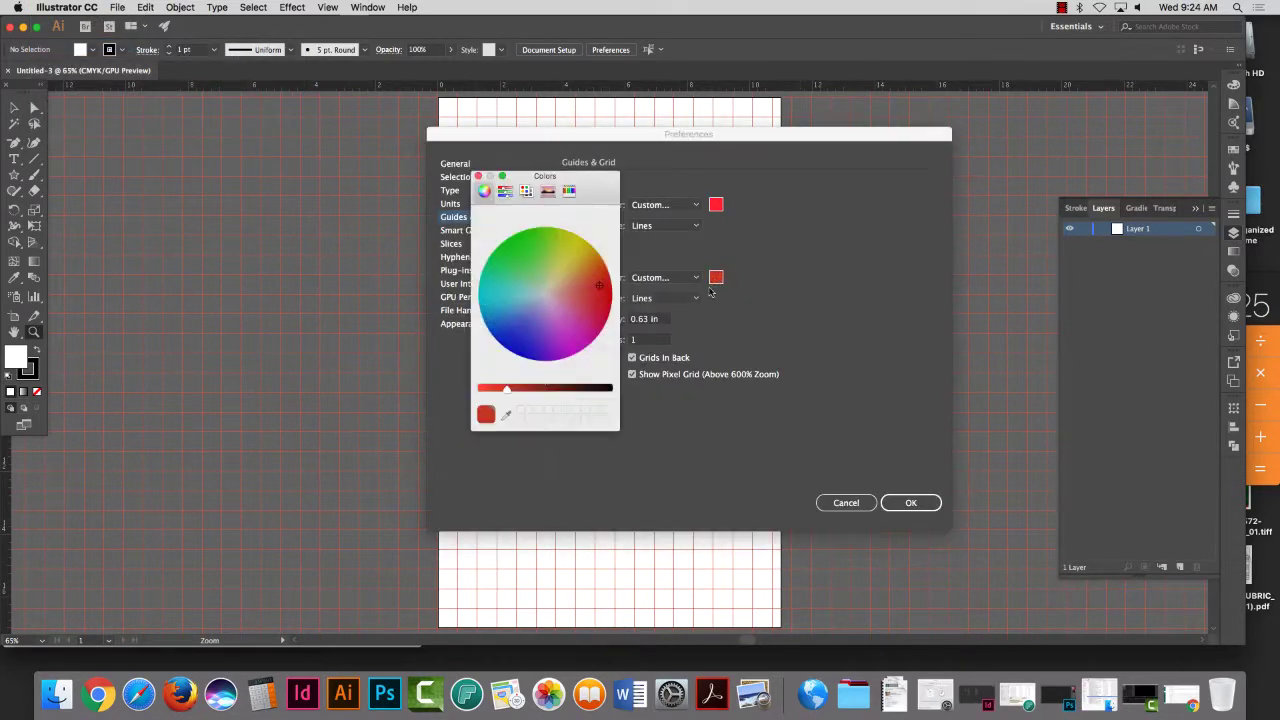
{"action": "left_click", "coordinate": [493, 299]}
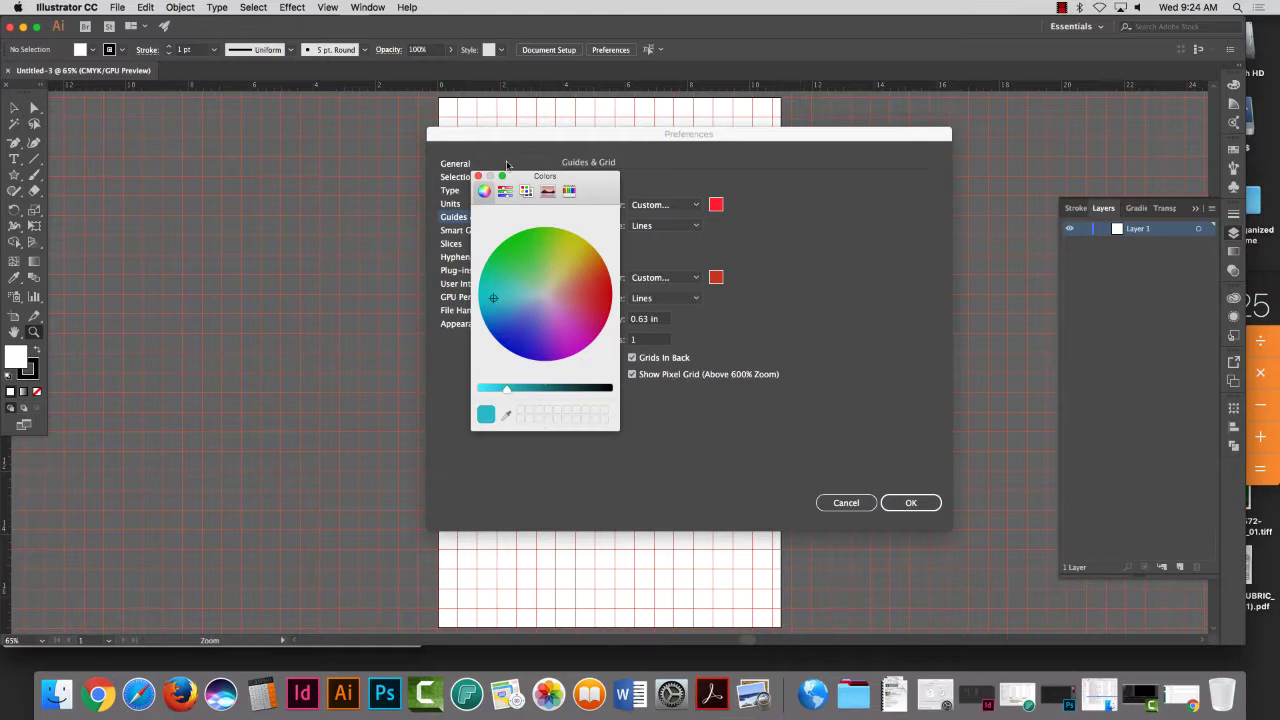
{"action": "left_click", "coordinate": [478, 176]}
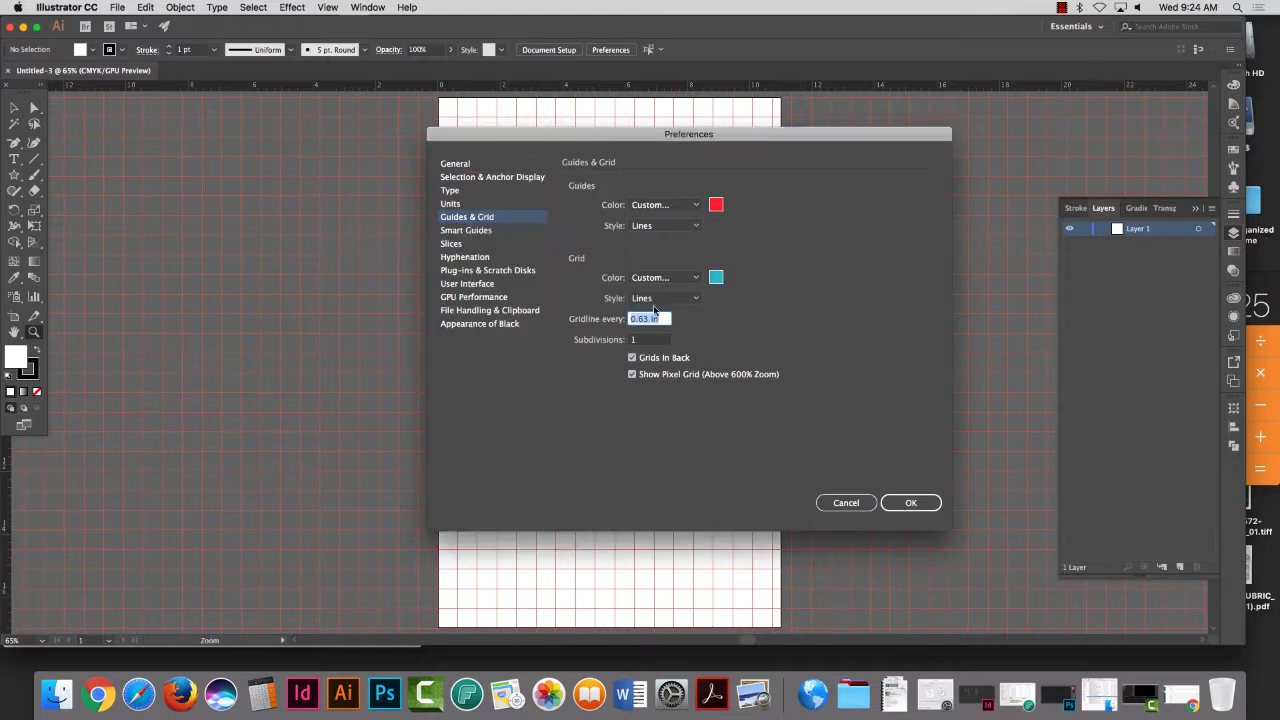
{"action": "left_click", "coordinate": [911, 502]}
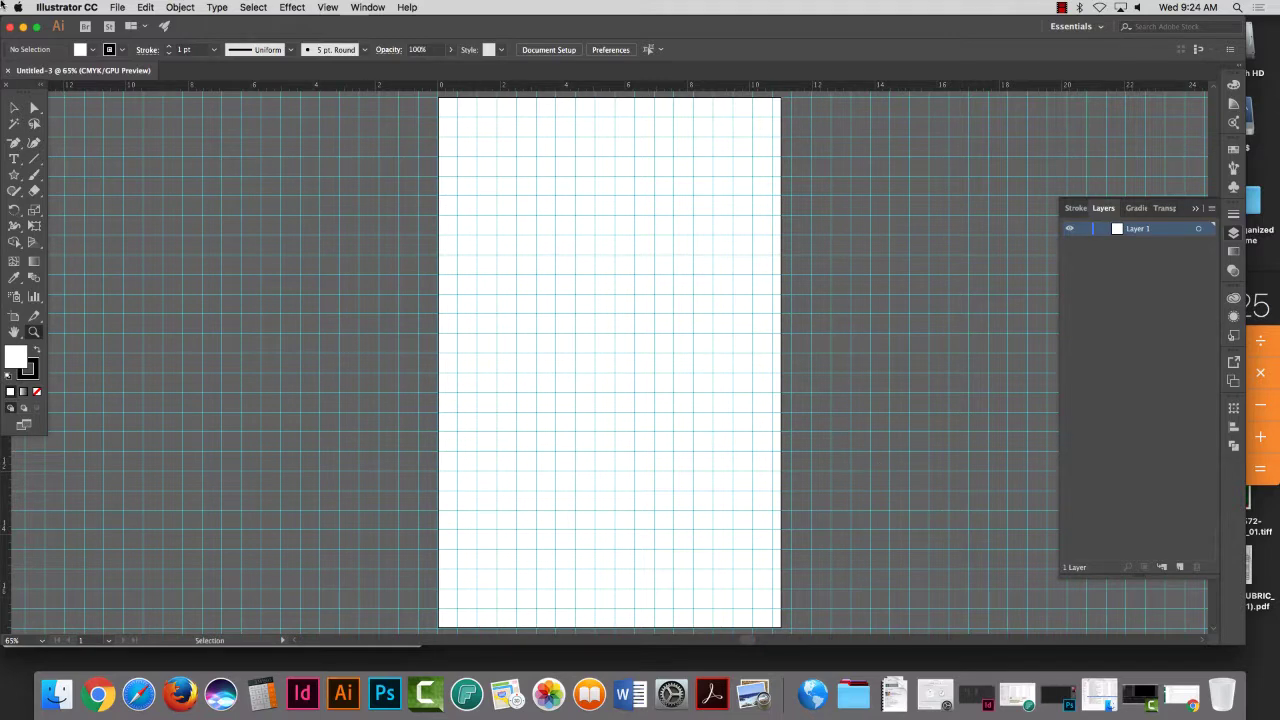
{"action": "left_click", "coordinate": [116, 7]}
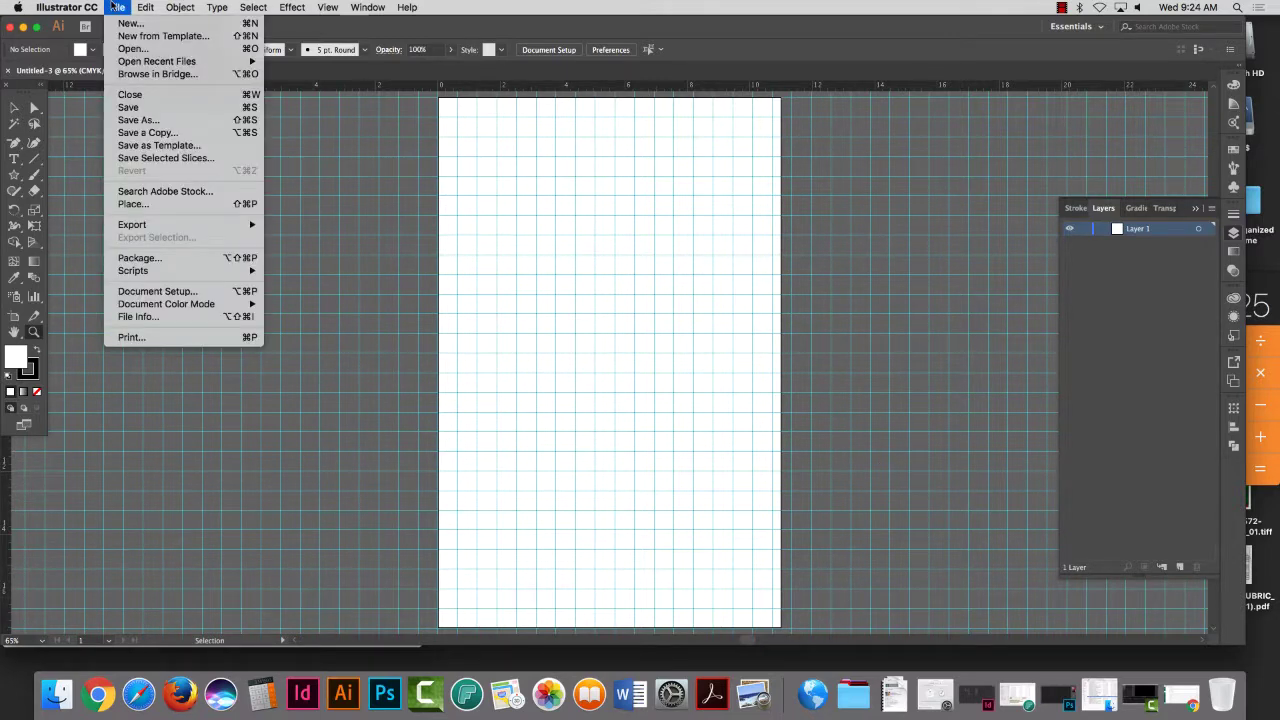
{"action": "left_click", "coordinate": [646, 150]}
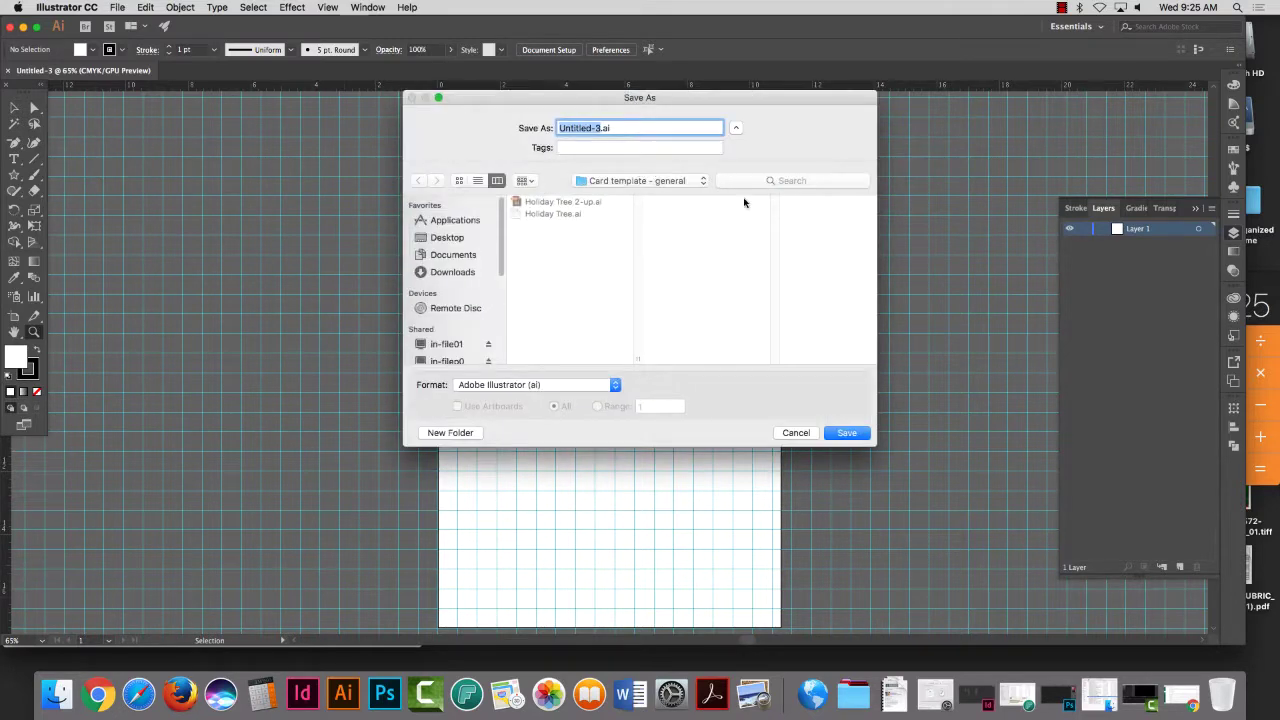
{"action": "left_click", "coordinate": [800, 436]}
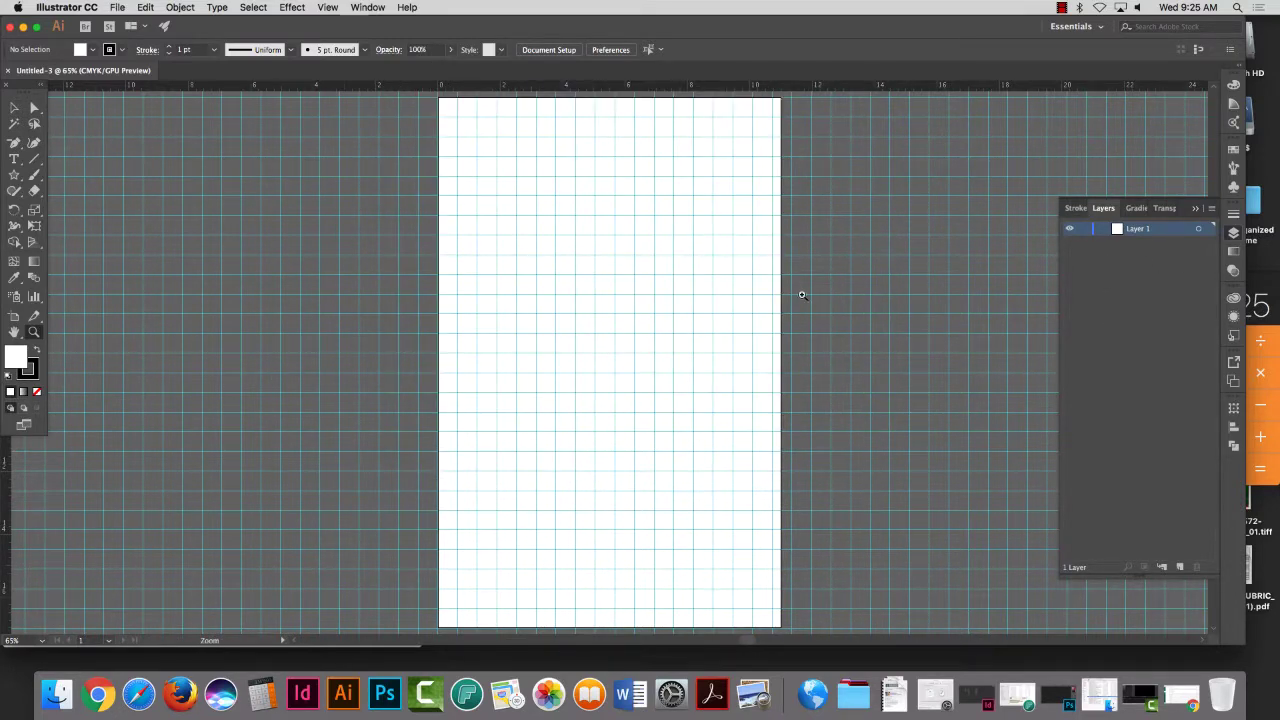
Step: Rename Layer 1 to Grid and lock the layer
{"action": "double_click", "coordinate": [1141, 230]}
{"action": "type", "text": "rid"}
{"action": "key", "text": "BackSpace"}
{"action": "key", "text": "BackSpace"}
{"action": "key", "text": "BackSpace"}
{"action": "type", "text": "Grid"}
{"action": "key", "text": "Return"}
{"action": "left_click", "coordinate": [1084, 229]}
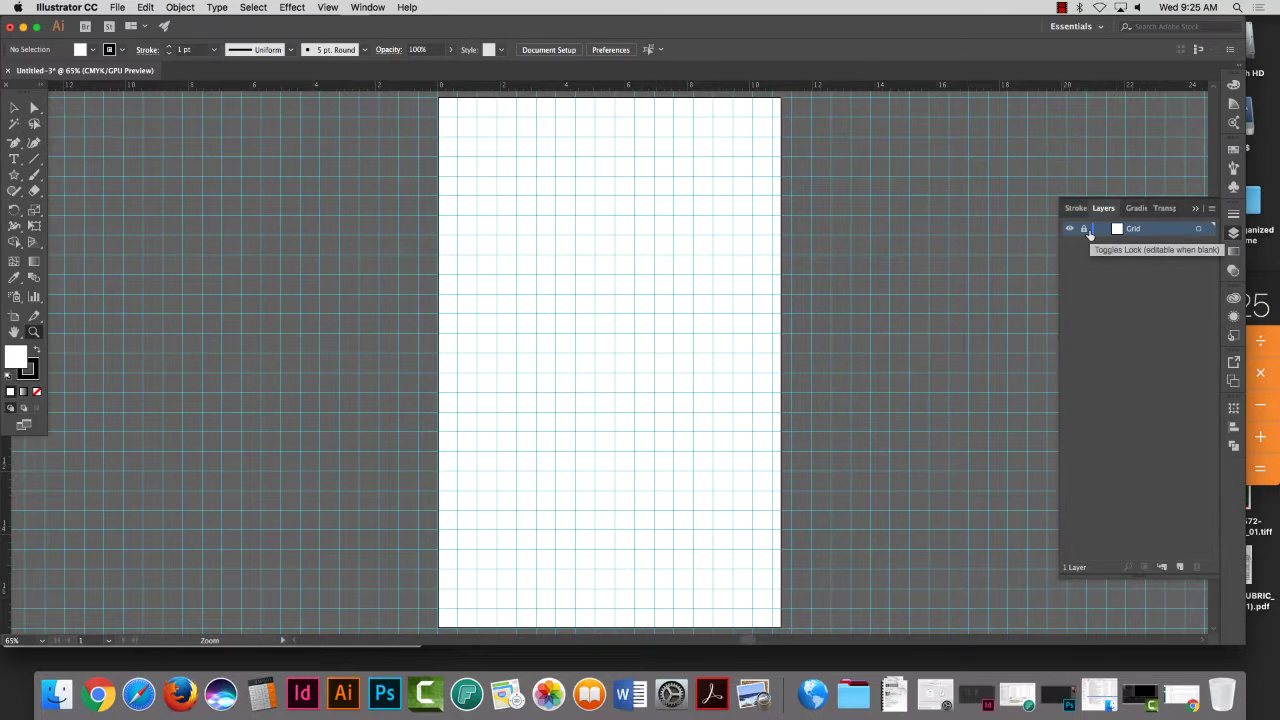
Step: Save the document as Holiday Tree Grid in Adobe Illustrator format in the Card template - general folder, with Illustrator CC compatibility
{"action": "left_click", "coordinate": [120, 8]}
{"action": "left_click", "coordinate": [140, 120]}
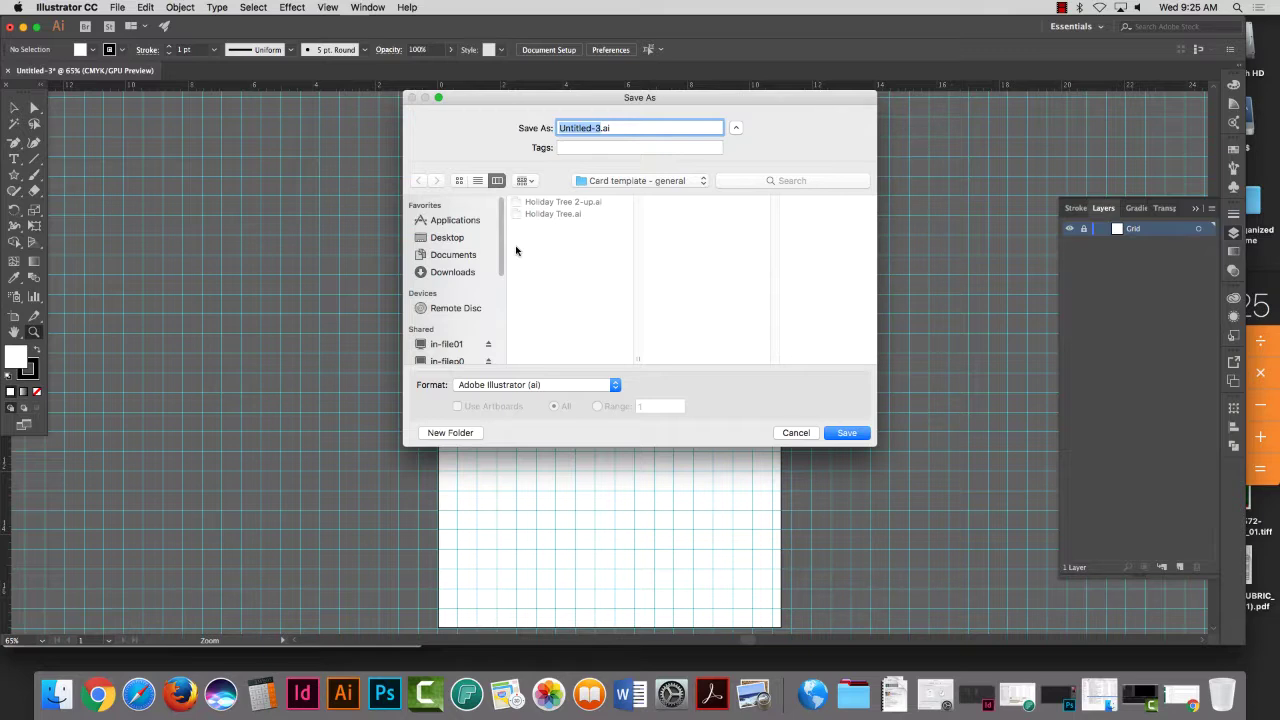
{"action": "type", "text": "Holiday Tree Gre"}
{"action": "key", "text": "BackSpace"}
{"action": "type", "text": "id"}
{"action": "left_click", "coordinate": [844, 432]}
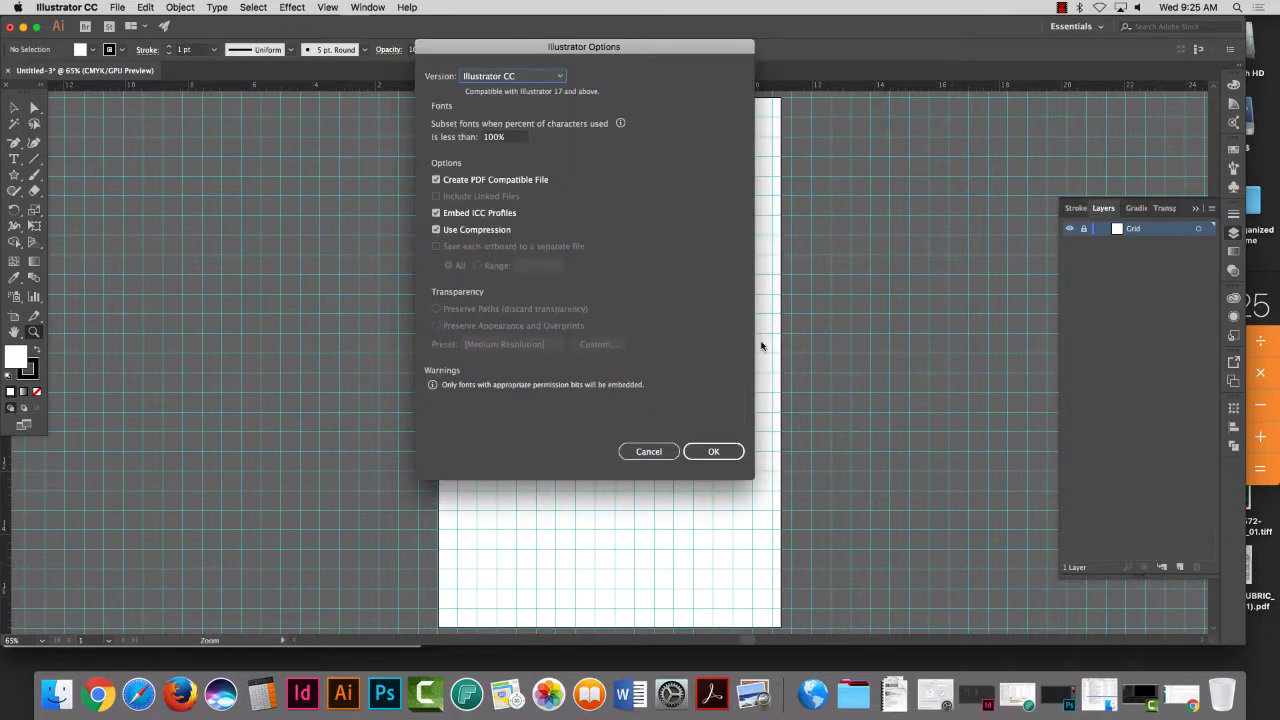
{"action": "left_click", "coordinate": [714, 452]}
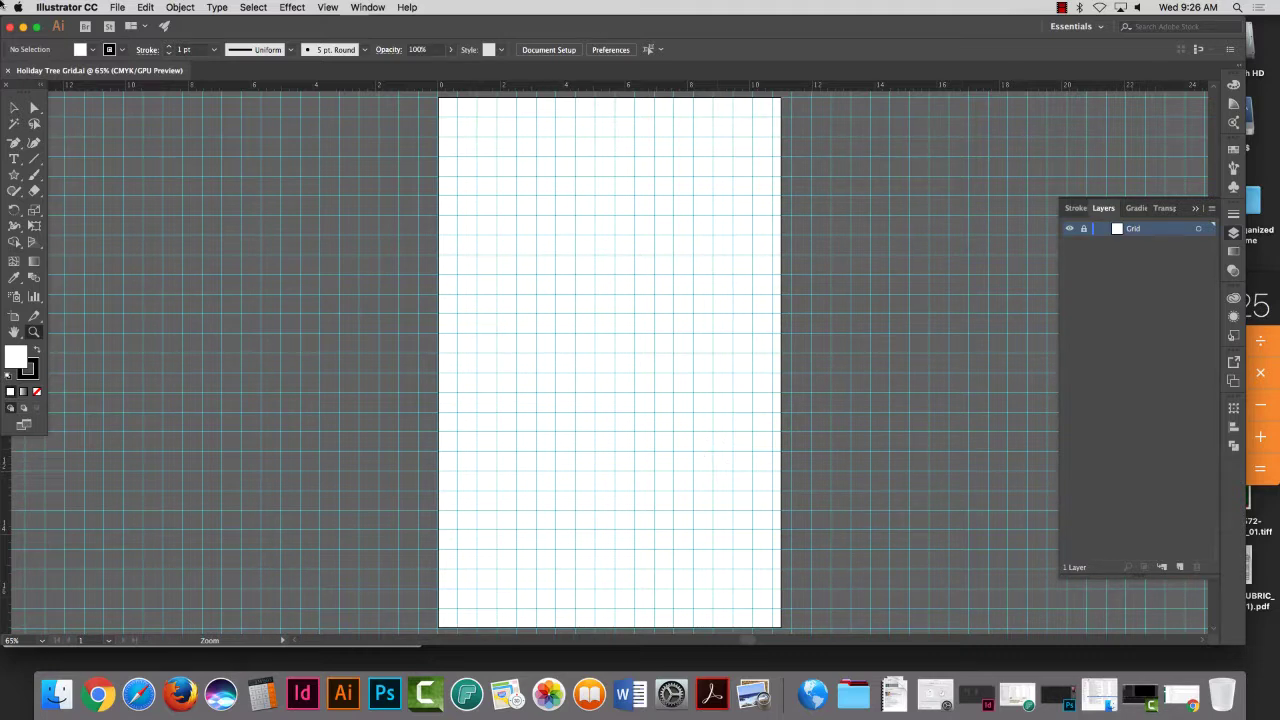
Step: Create a new portrait print document from the Tabloid preset, with units in inches and CMYK color
{"action": "left_click", "coordinate": [117, 7]}
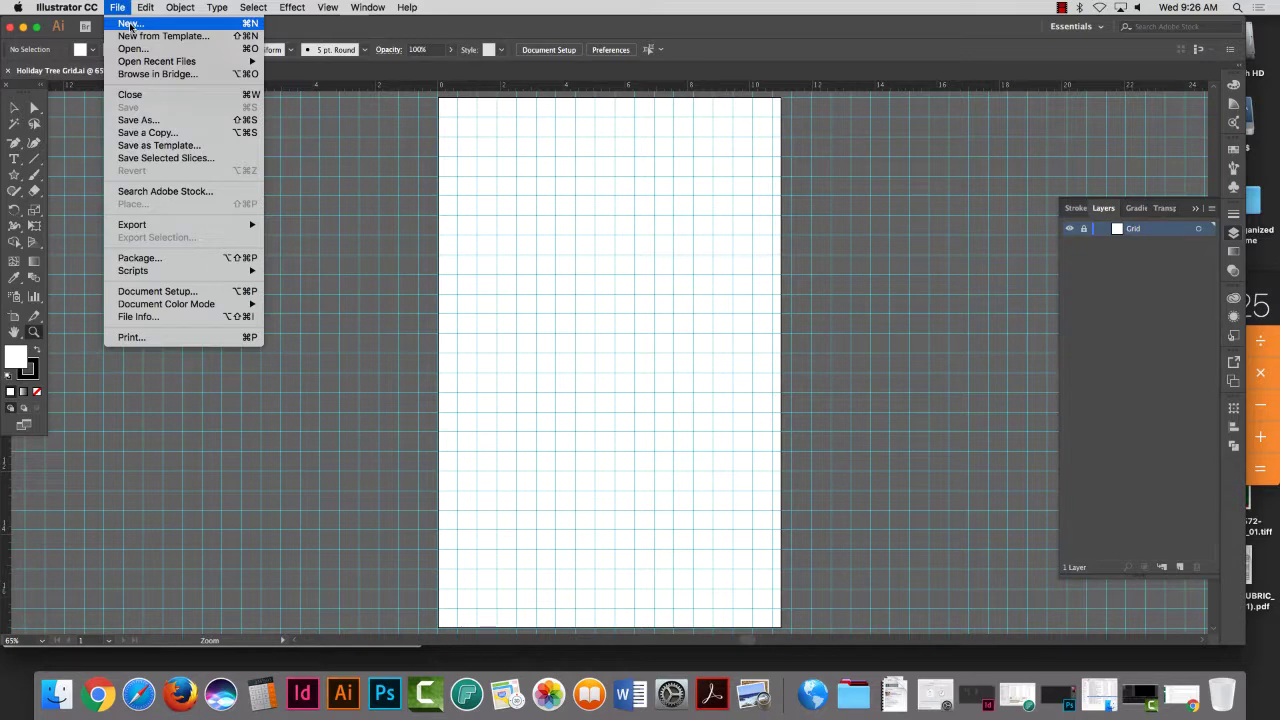
{"action": "left_click", "coordinate": [129, 25]}
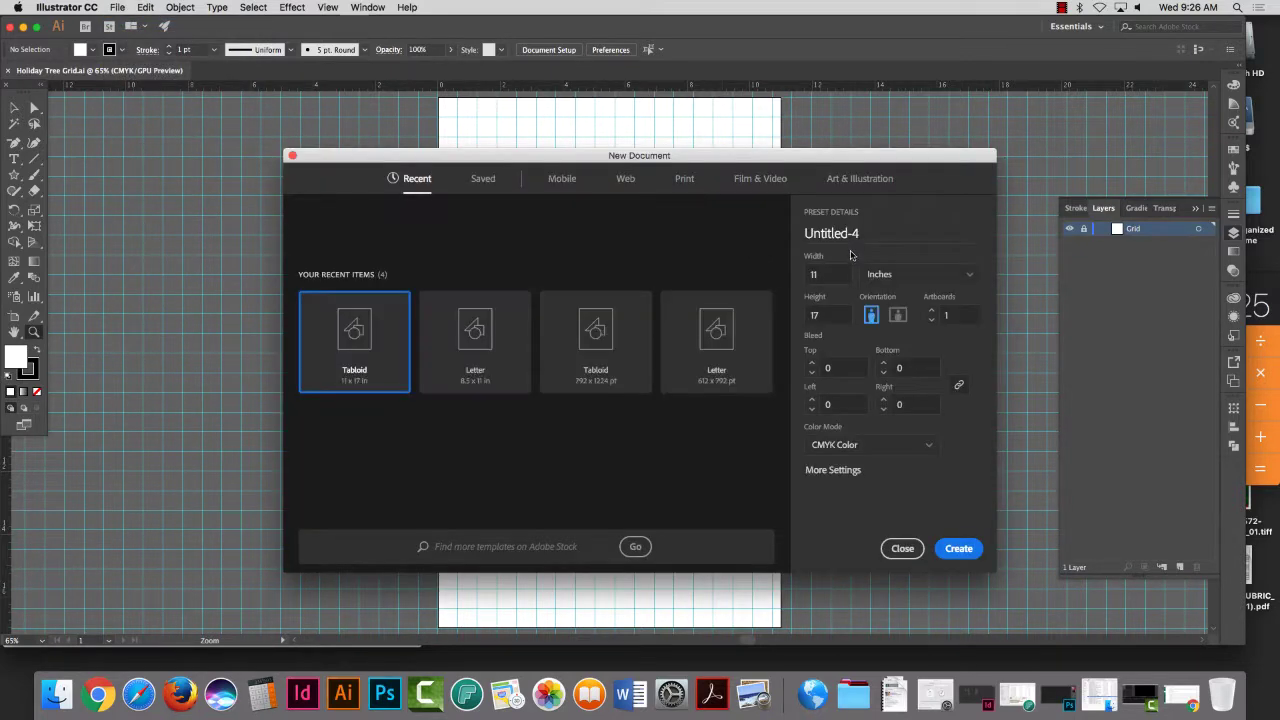
{"action": "left_click", "coordinate": [684, 180]}
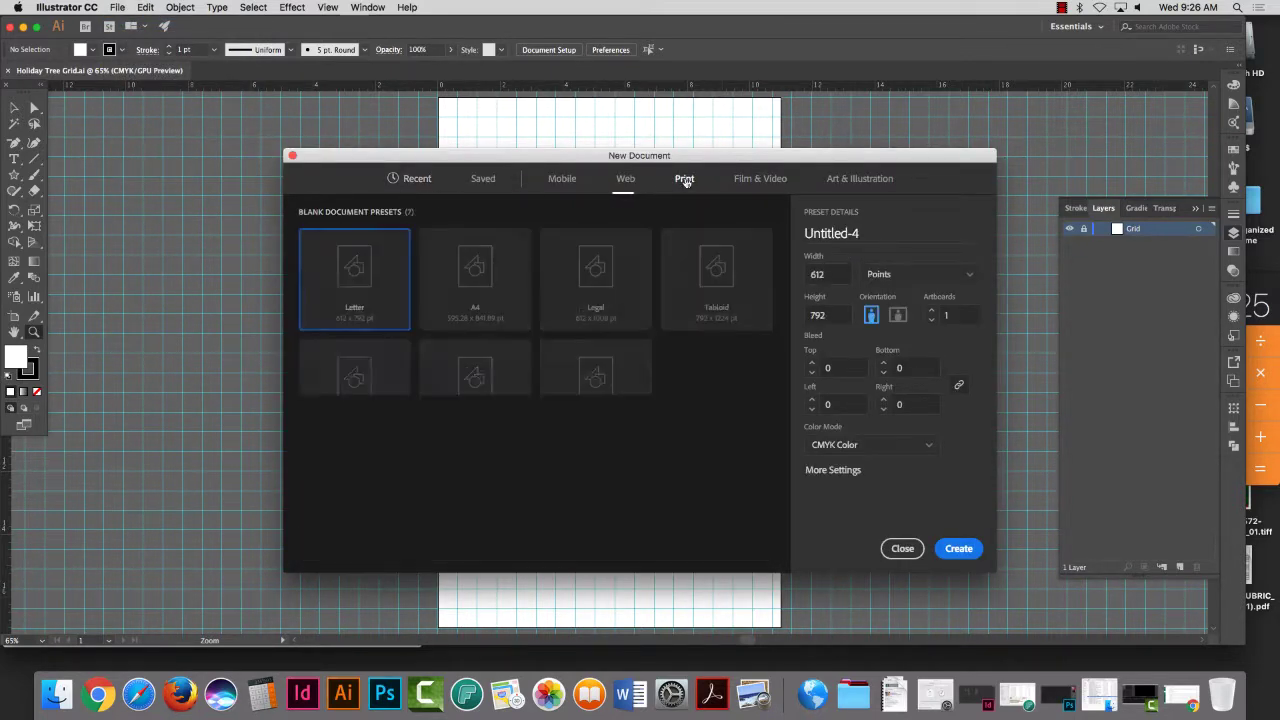
{"action": "left_click", "coordinate": [722, 290]}
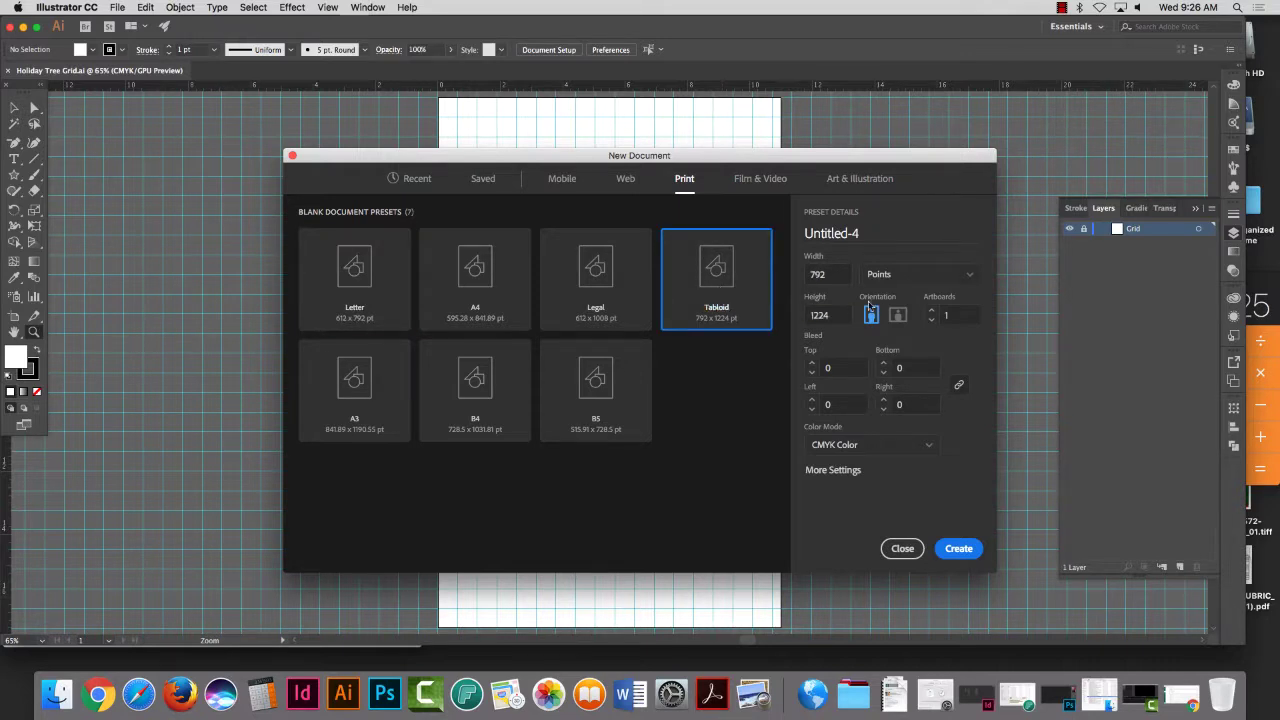
{"action": "left_click", "coordinate": [892, 276]}
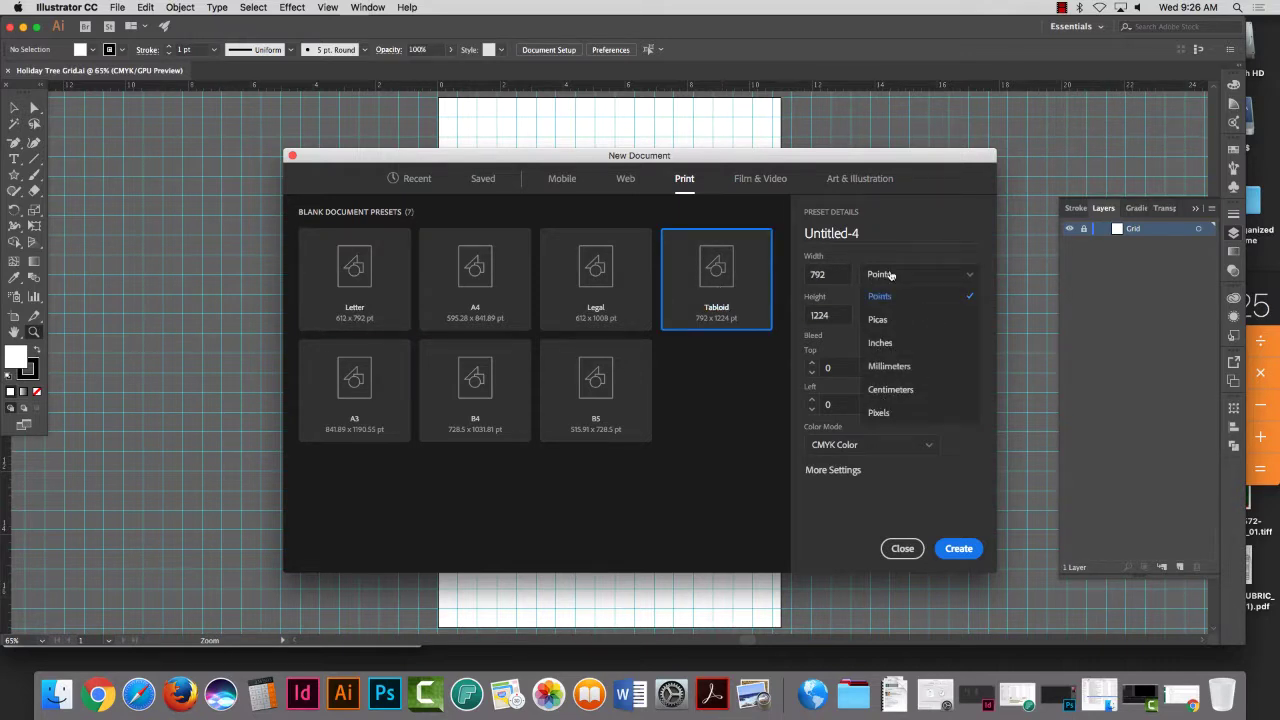
{"action": "left_click", "coordinate": [896, 345]}
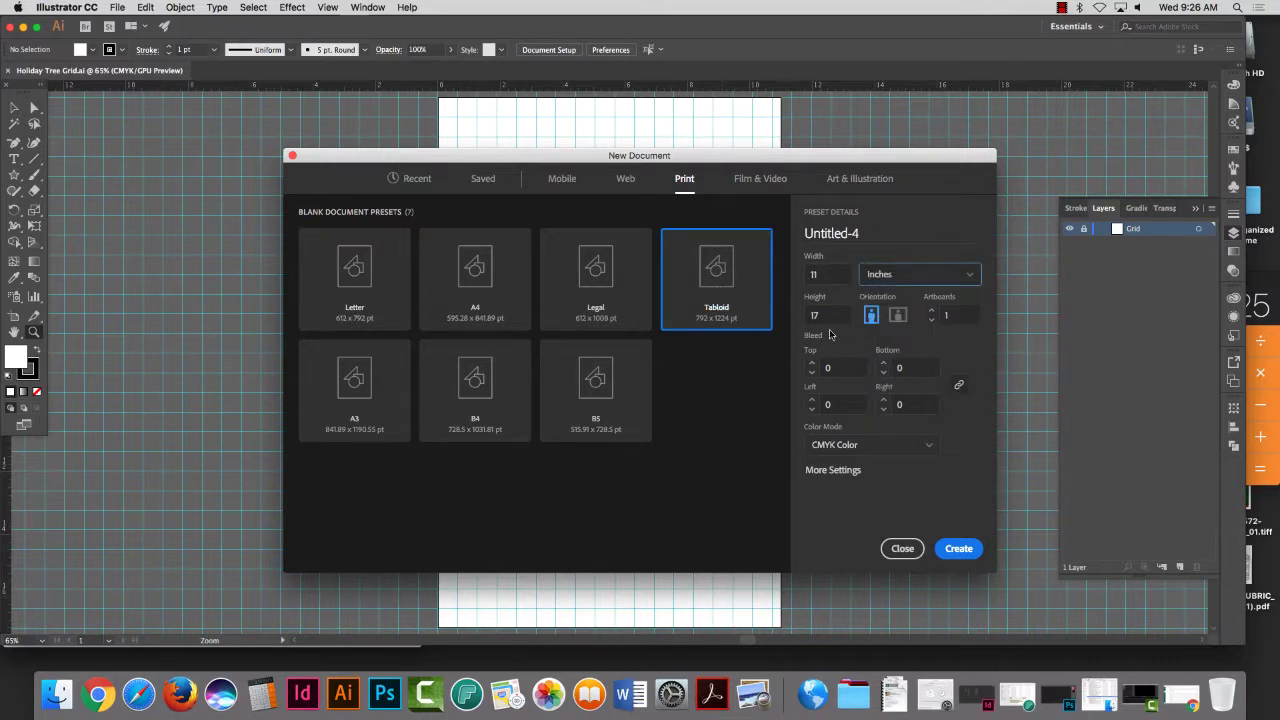
{"action": "left_click", "coordinate": [958, 549]}
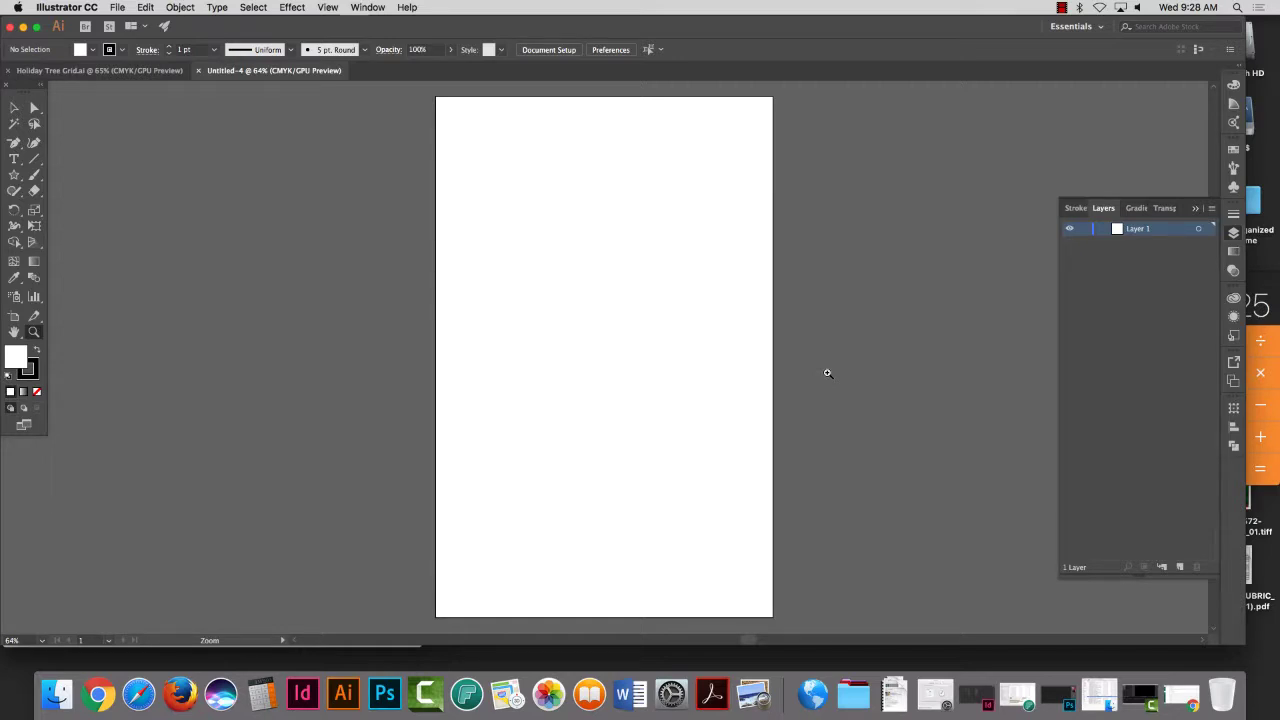
Step: Switch to the Calculator and divide 11 by 32 to convert the fraction to a decimal
{"action": "left_click", "coordinate": [1276, 292]}
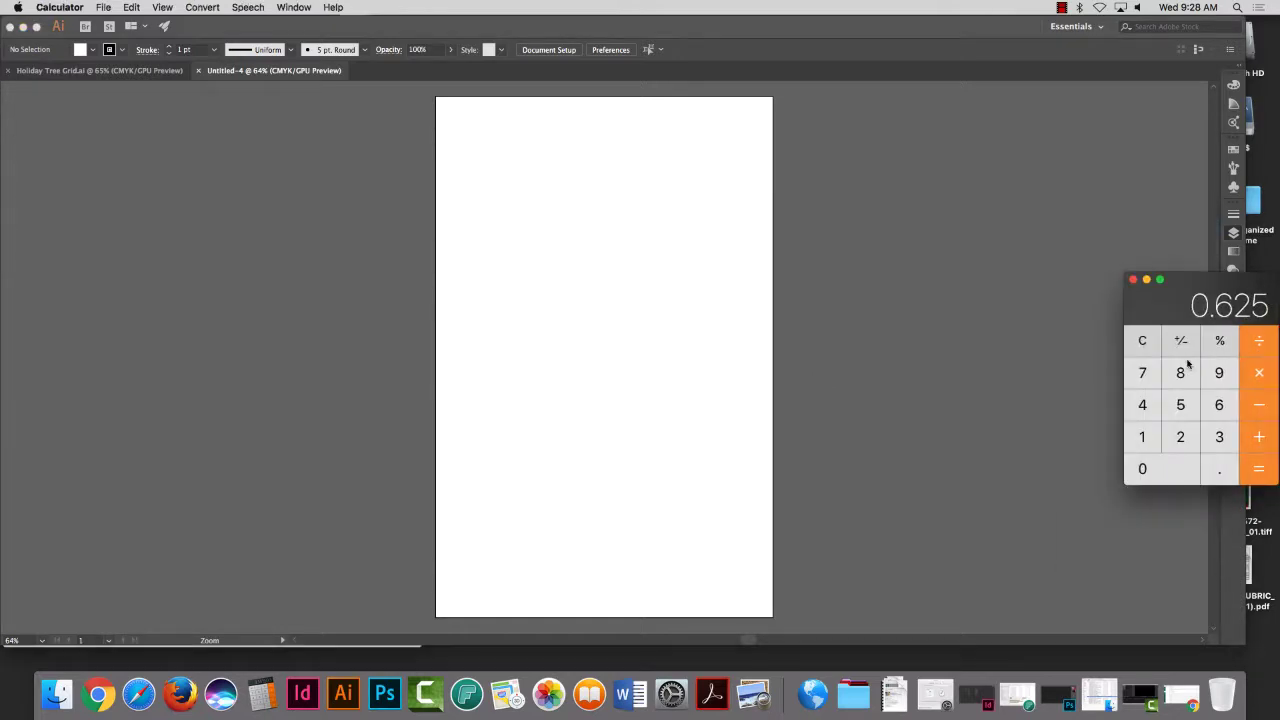
{"action": "left_click", "coordinate": [1142, 340]}
{"action": "left_click", "coordinate": [1136, 451]}
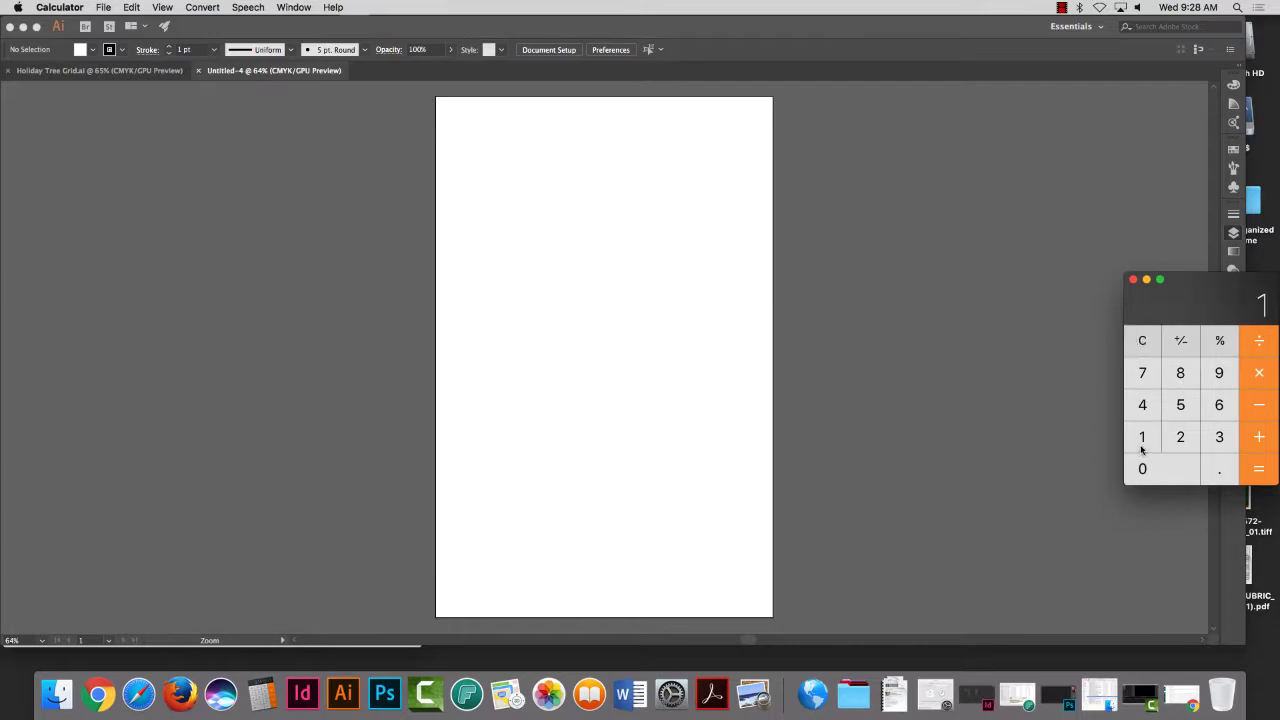
{"action": "left_click", "coordinate": [1138, 450]}
{"action": "left_click", "coordinate": [1259, 342]}
{"action": "left_click", "coordinate": [1221, 447]}
{"action": "key", "text": "2"}
{"action": "left_click", "coordinate": [1262, 470]}
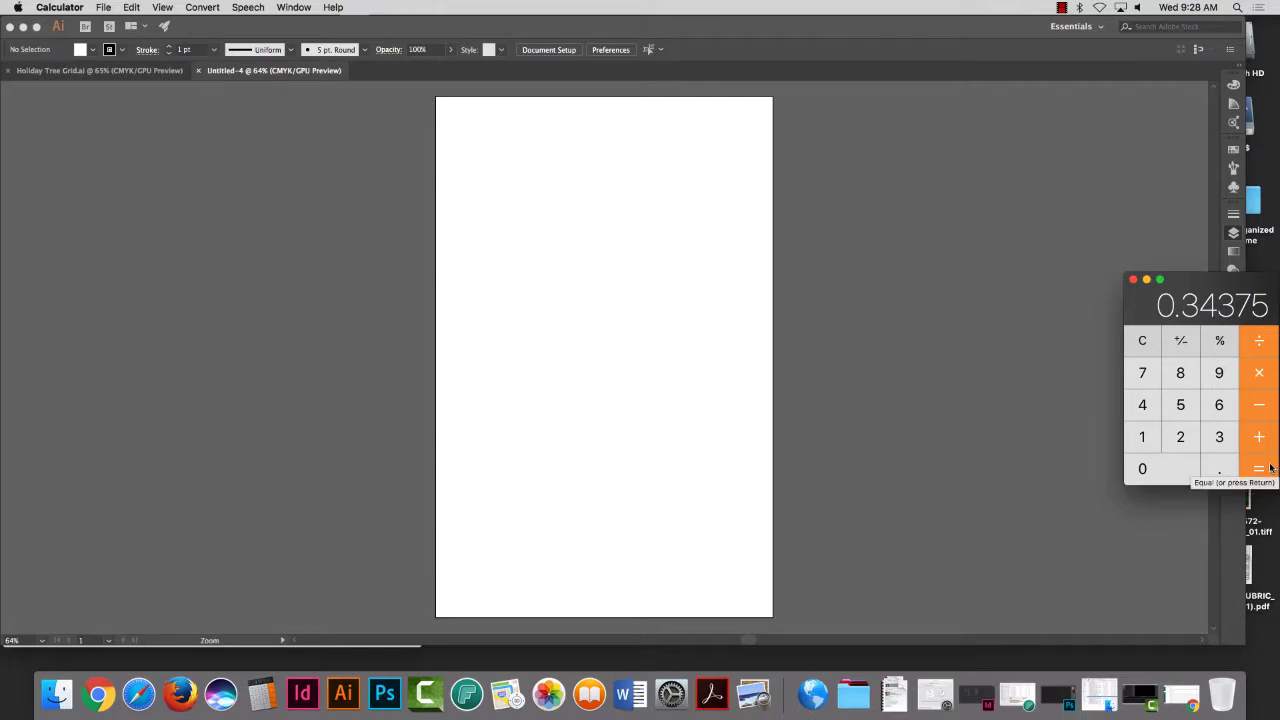
{"action": "left_click", "coordinate": [1146, 348]}
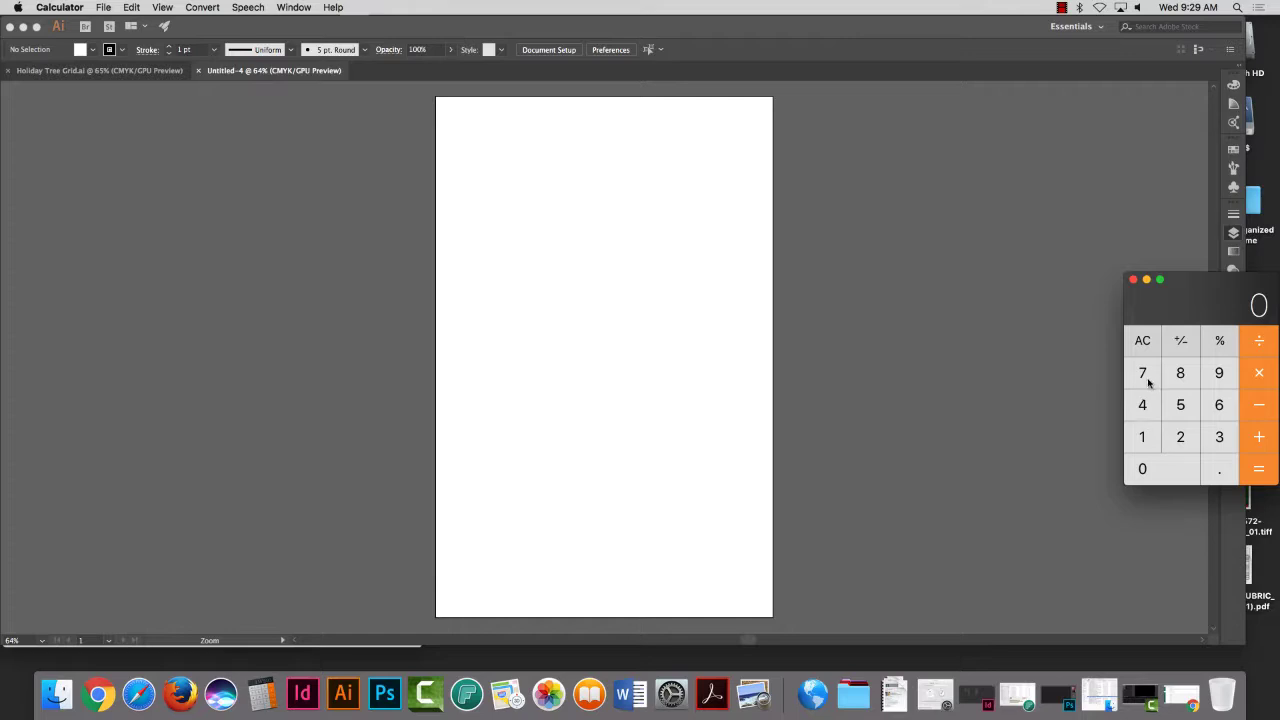
{"action": "left_click", "coordinate": [1144, 374]}
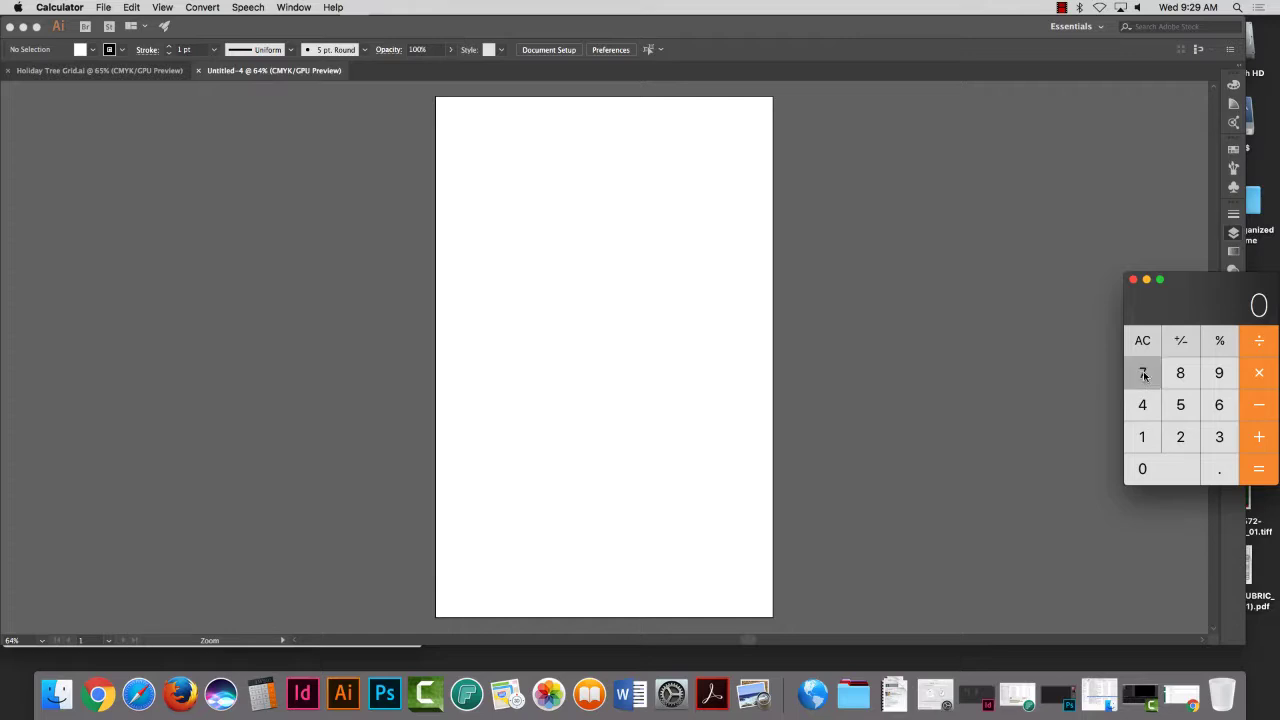
{"action": "left_click", "coordinate": [1259, 344]}
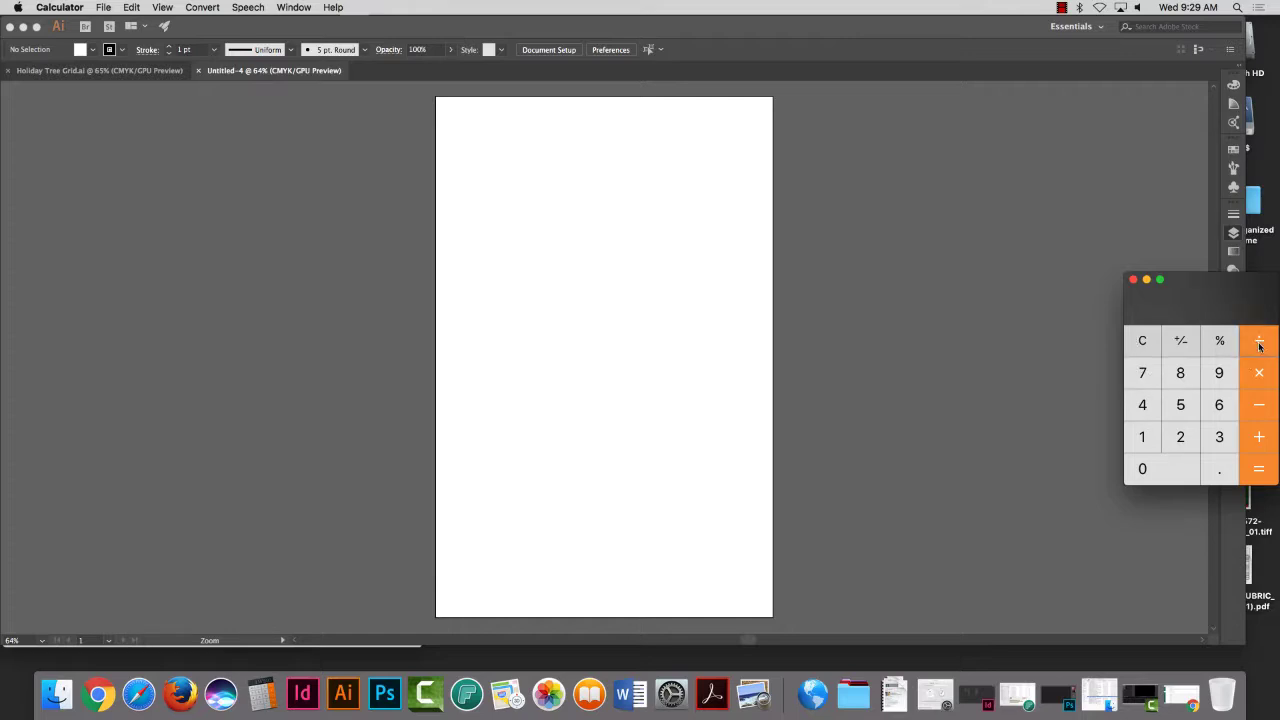
{"action": "left_click", "coordinate": [1219, 436]}
{"action": "left_click", "coordinate": [1180, 437]}
{"action": "double_click", "coordinate": [1257, 468]}
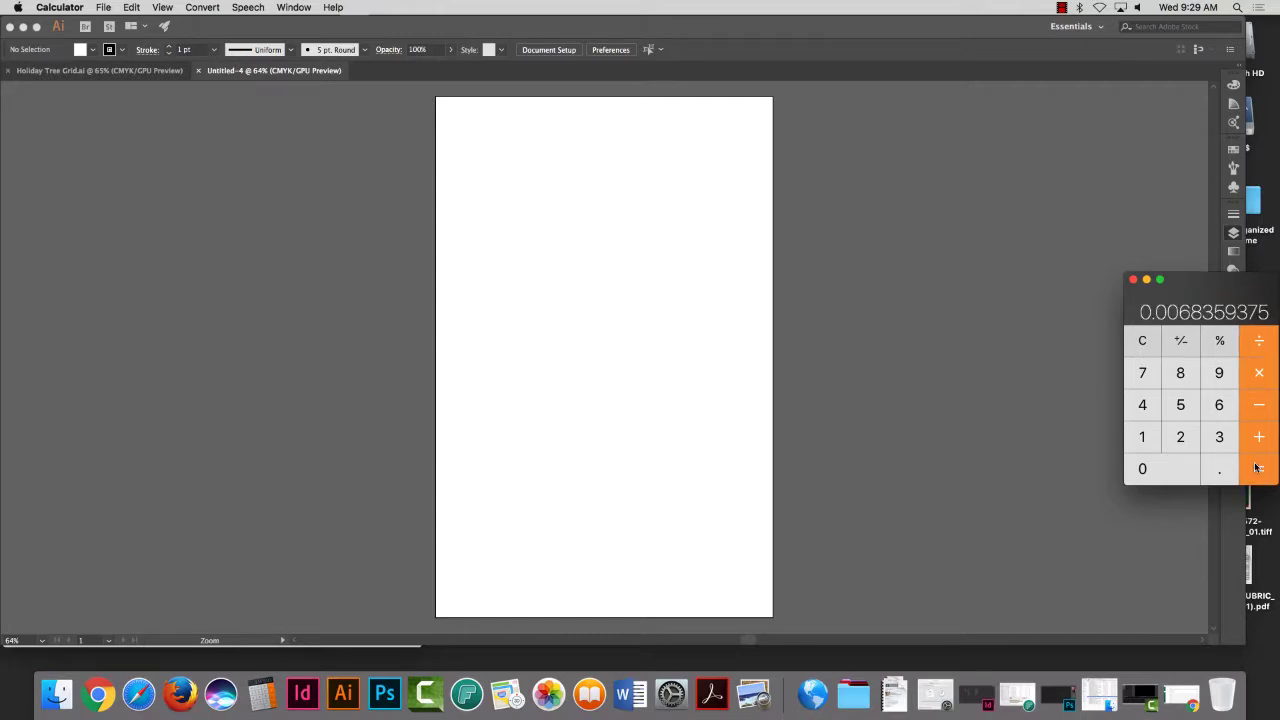
Step: Clear the calculator and divide 7 by 32 to convert the fraction to a decimal
{"action": "left_click", "coordinate": [1142, 340]}
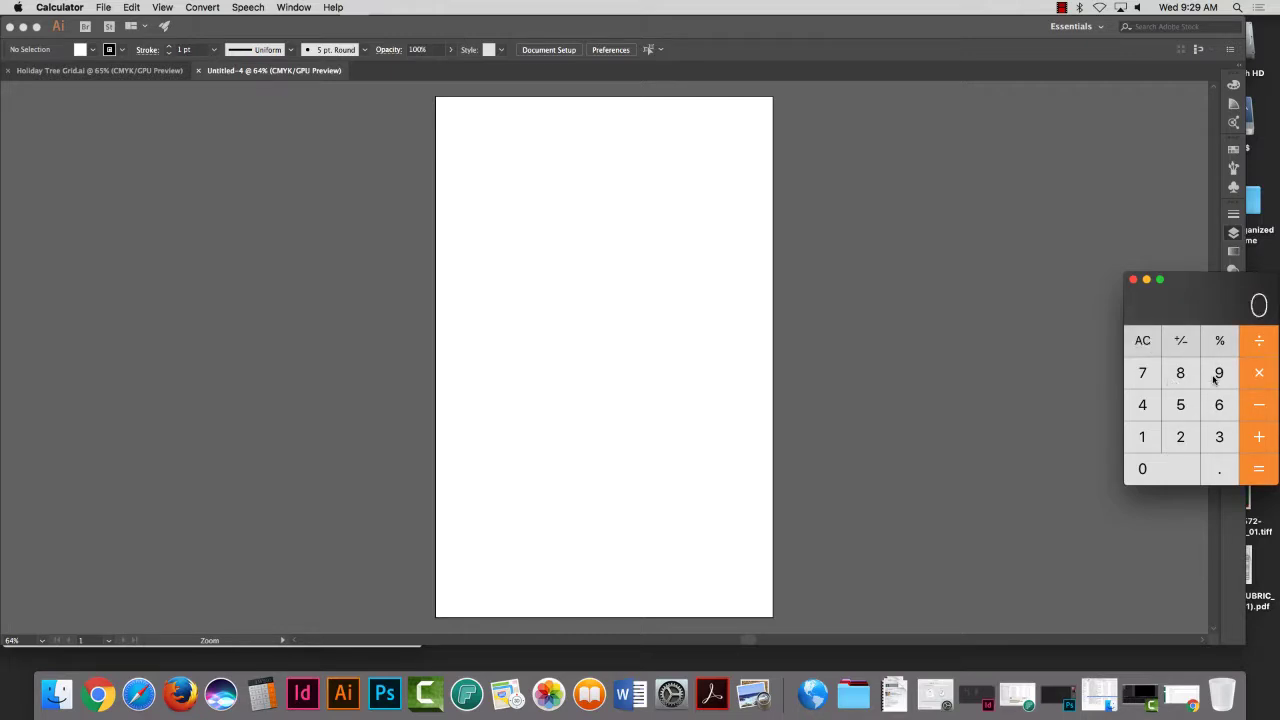
{"action": "left_click", "coordinate": [1150, 380]}
{"action": "left_click", "coordinate": [1259, 345]}
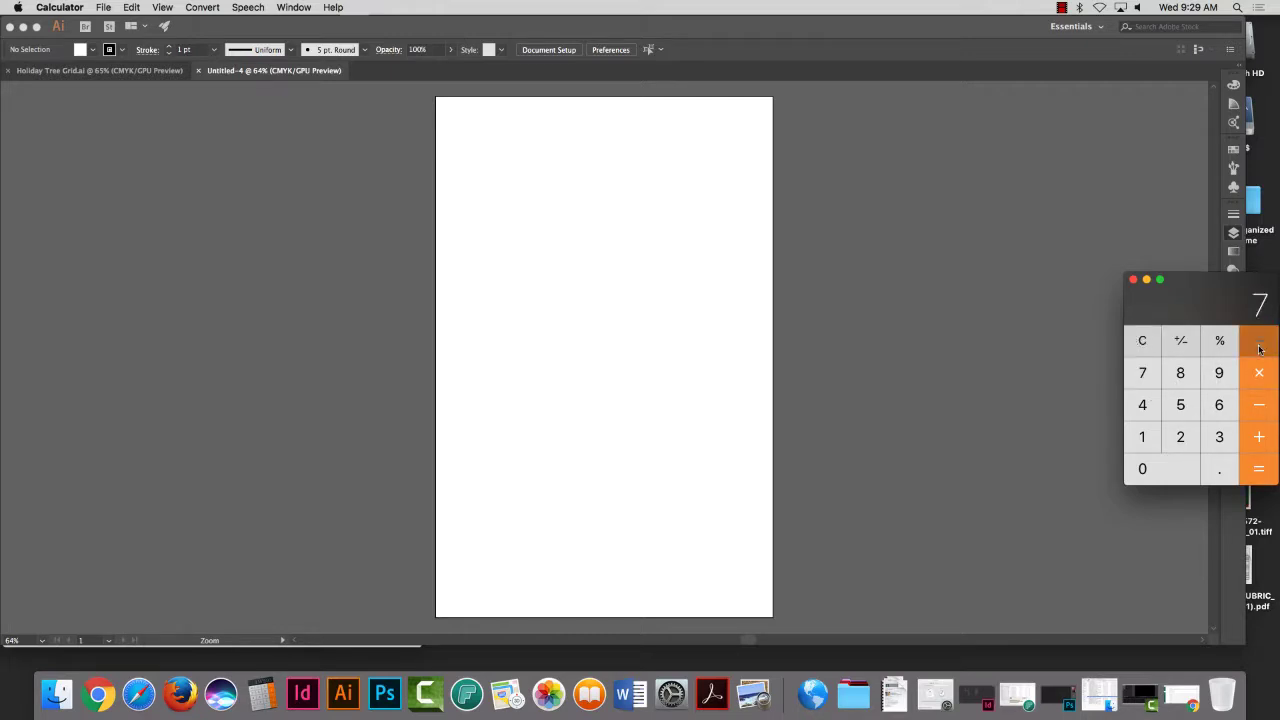
{"action": "left_click", "coordinate": [1219, 437]}
{"action": "left_click", "coordinate": [1181, 438]}
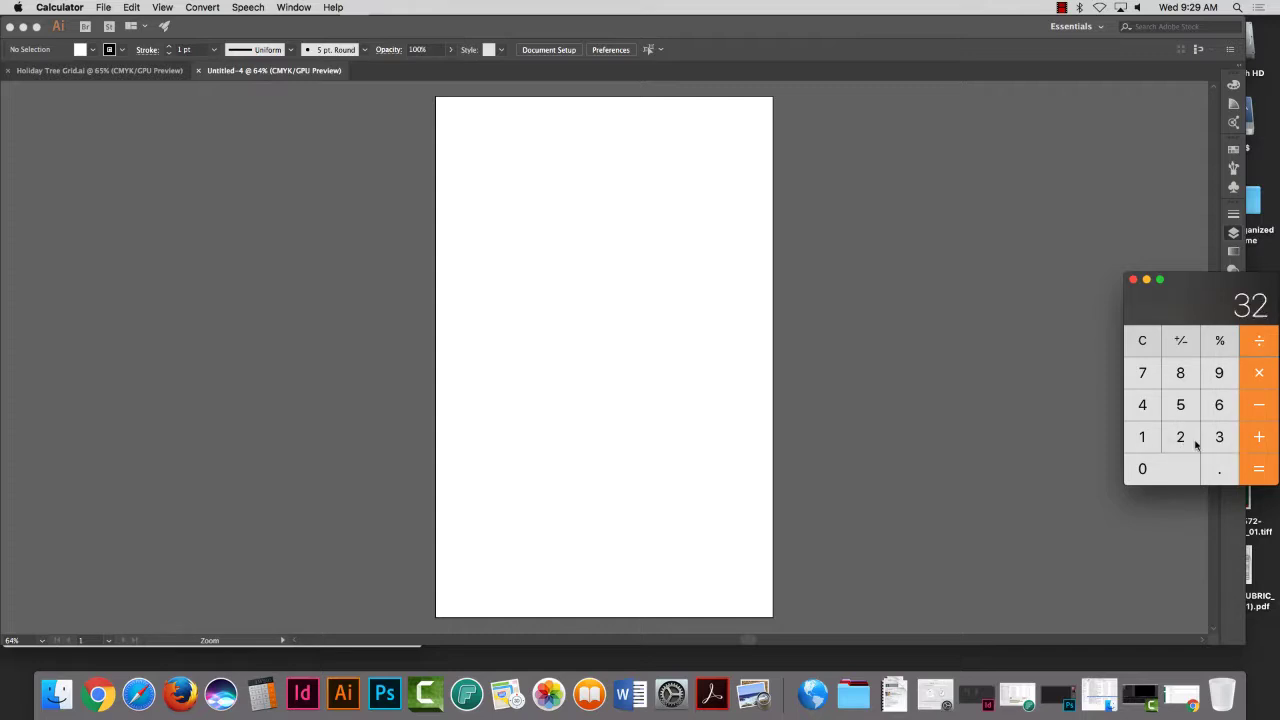
{"action": "left_click", "coordinate": [1259, 471]}
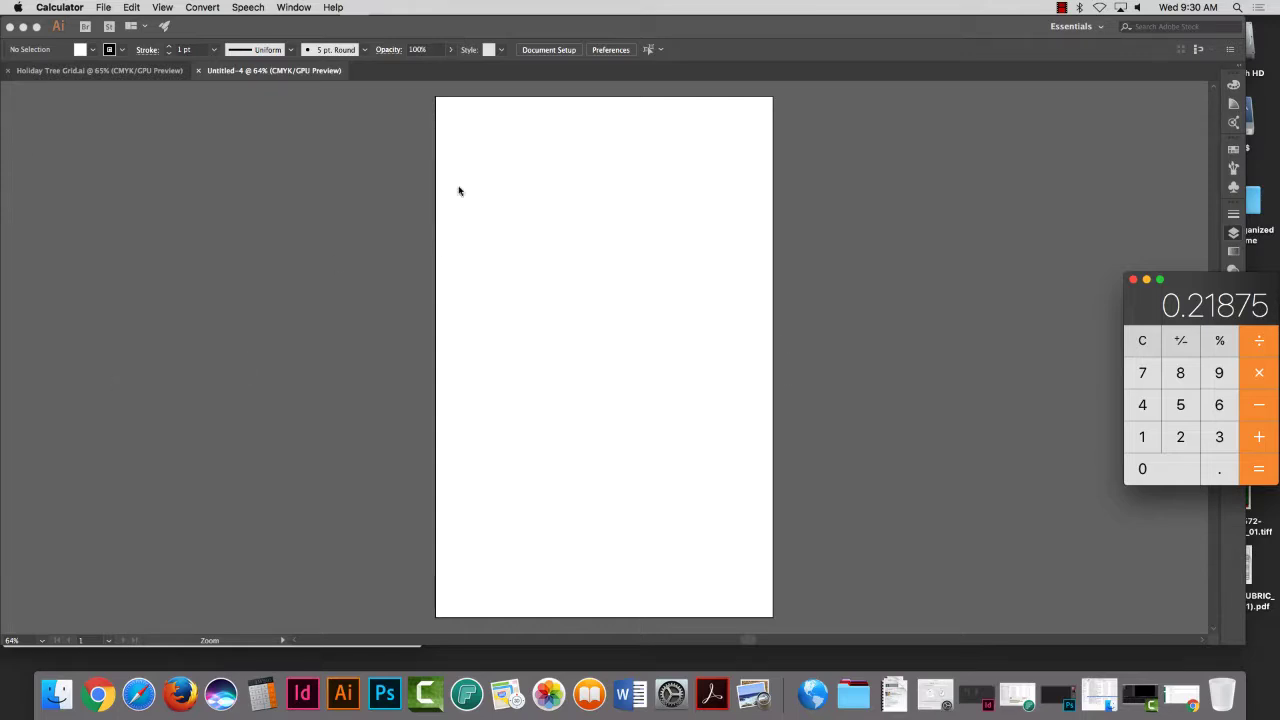
Step: Switch back to the blank tabloid document in Illustrator and show its rulers
{"action": "key", "text": "super+r"}
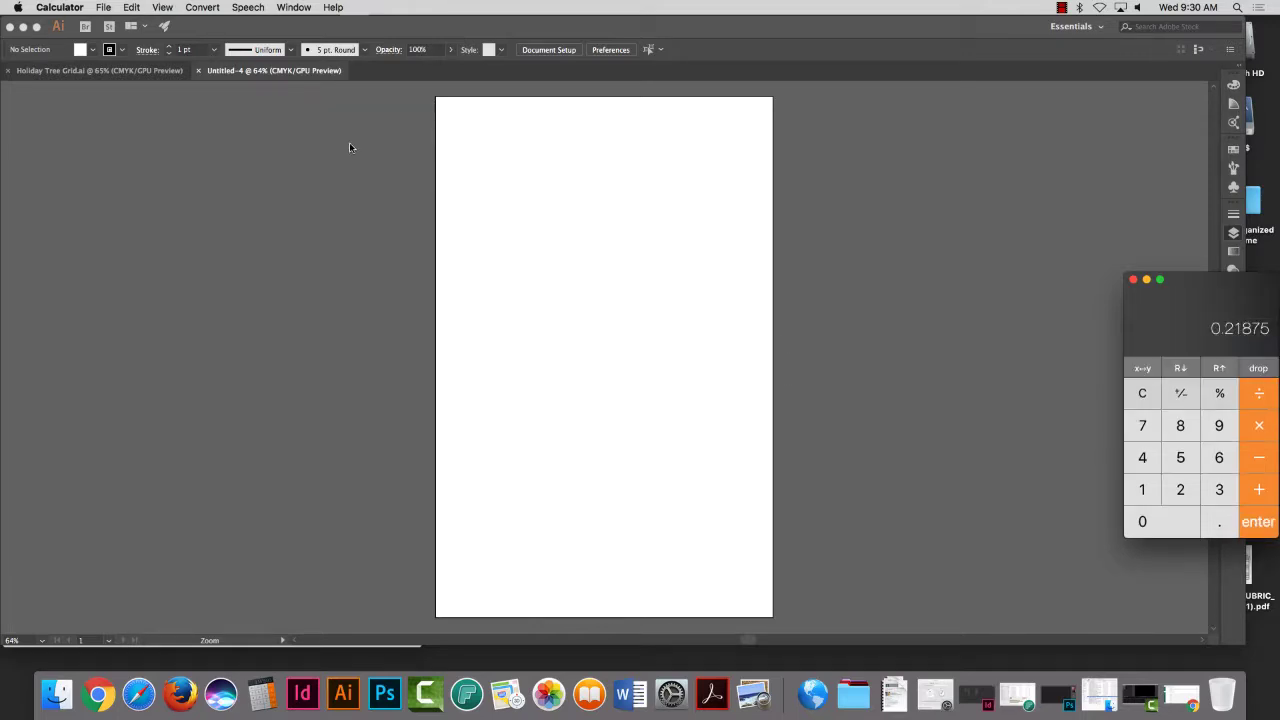
{"action": "left_click", "coordinate": [968, 217]}
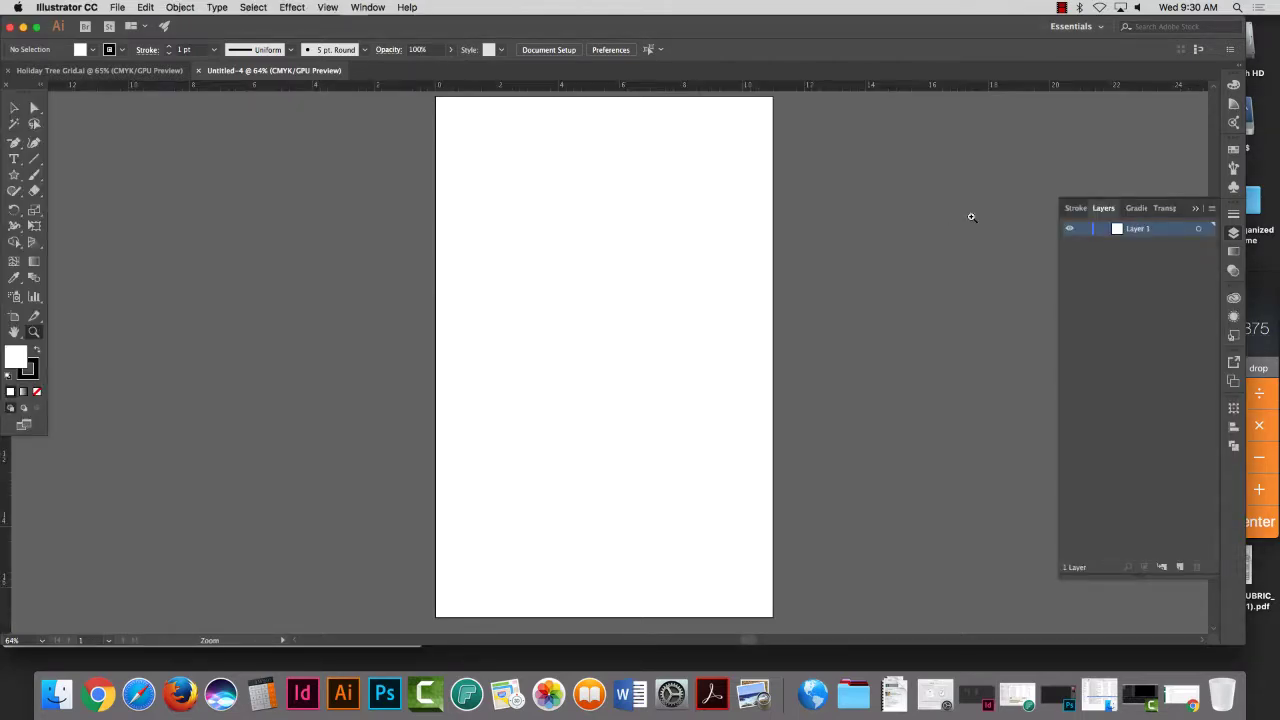
{"action": "left_click", "coordinate": [35, 333]}
{"action": "left_click_drag", "start_coordinate": [435, 103], "coordinate": [606, 271]}
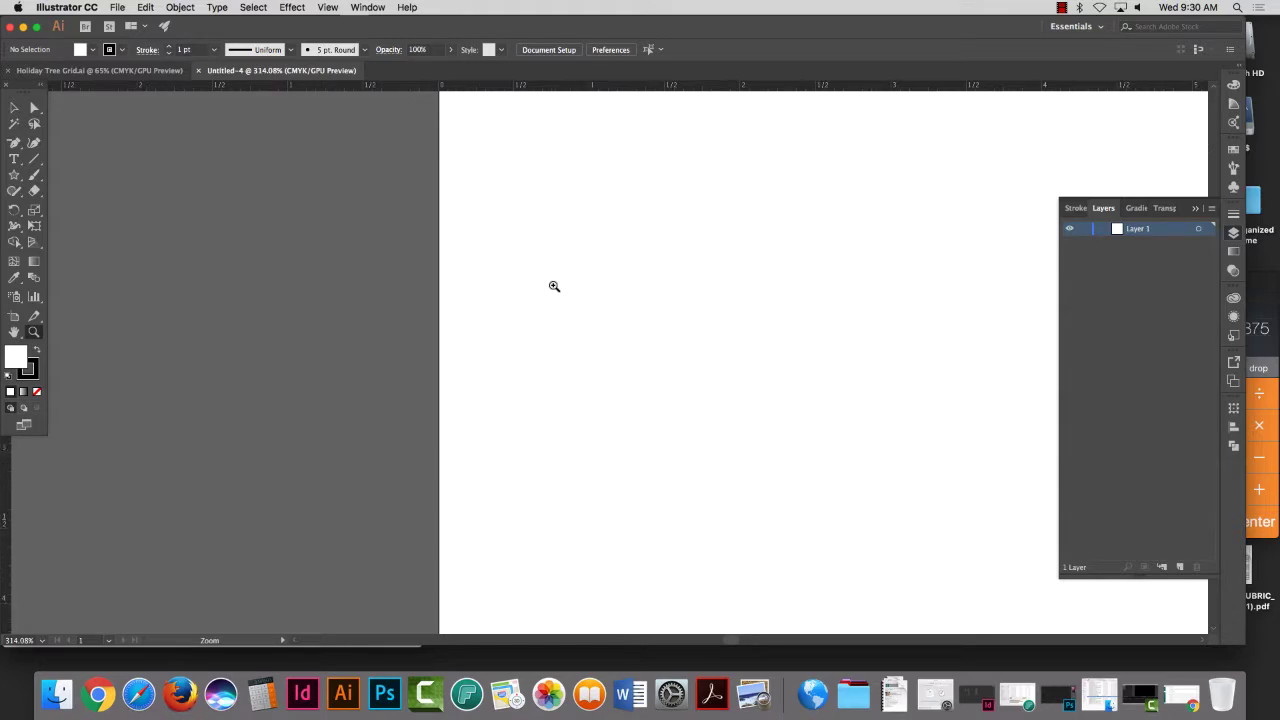
{"action": "scroll", "coordinate": [551, 283], "scroll_direction": "up", "scroll_amount": 3}
{"action": "left_click_drag", "start_coordinate": [430, 165], "coordinate": [549, 231]}
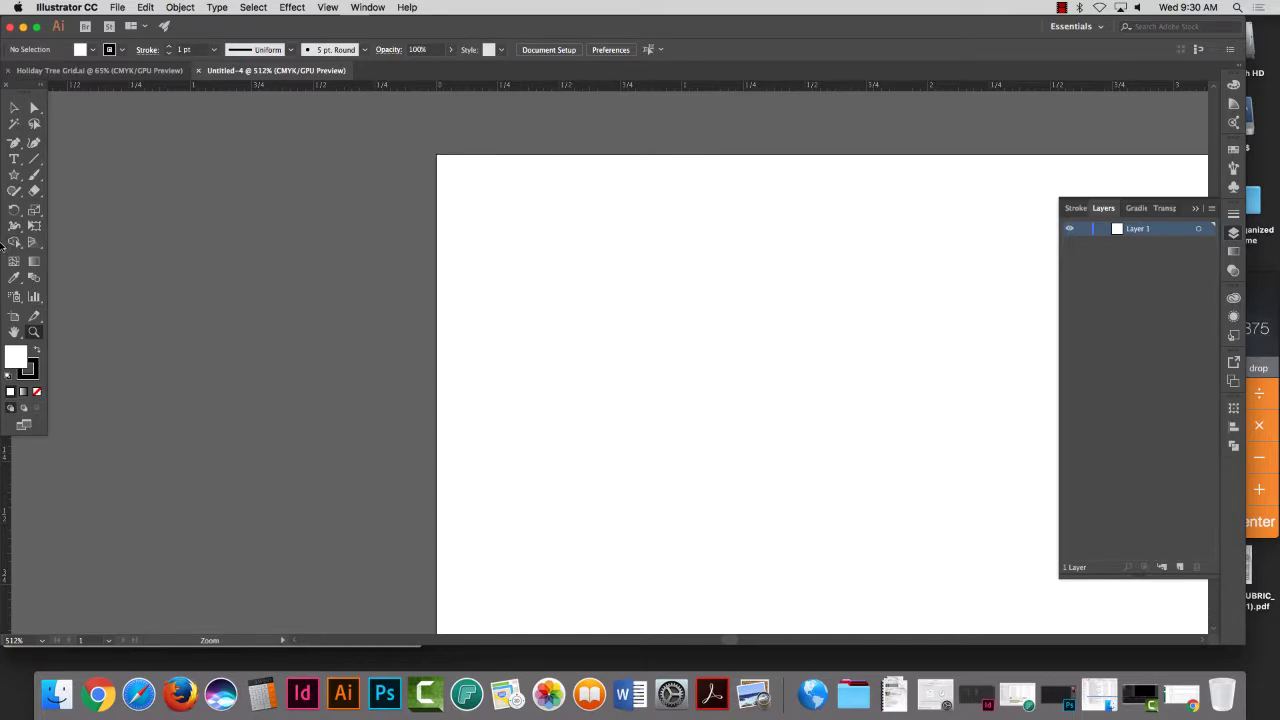
Step: Choose the Rectangle tool and set the drawing colors to a red fill with no stroke
{"action": "left_click", "coordinate": [15, 177]}
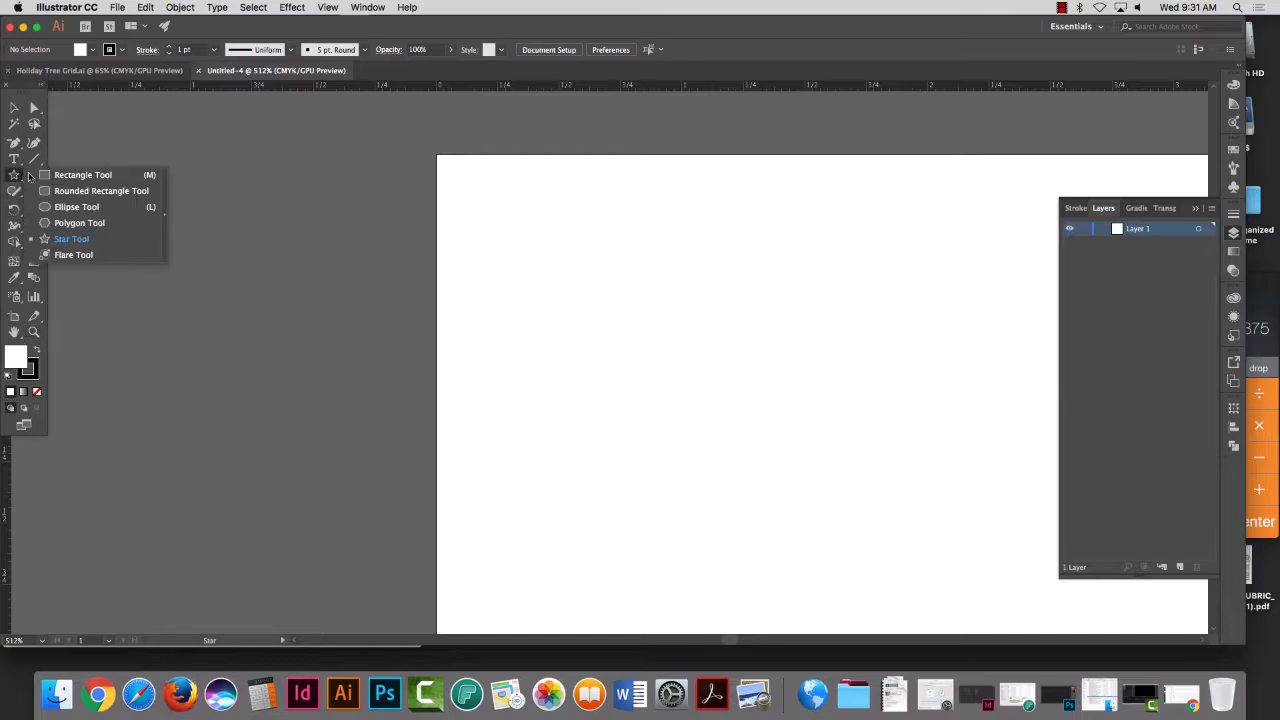
{"action": "left_click", "coordinate": [66, 177]}
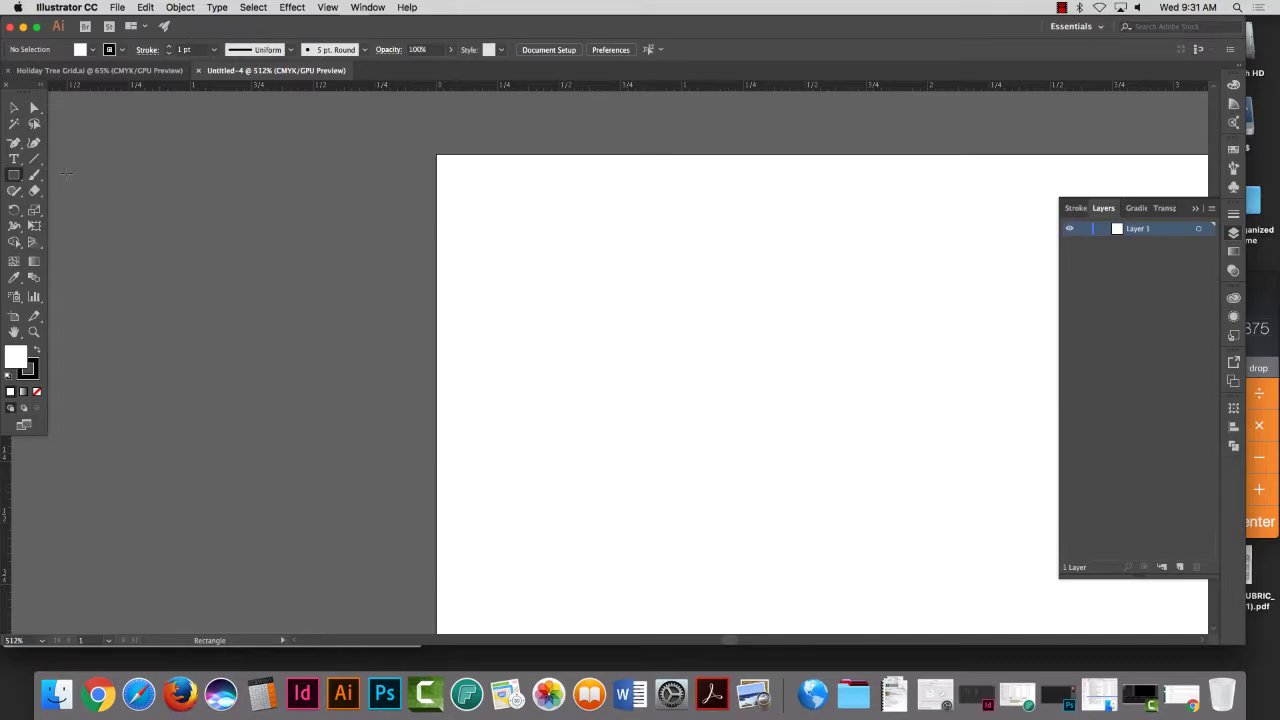
{"action": "left_click", "coordinate": [37, 391]}
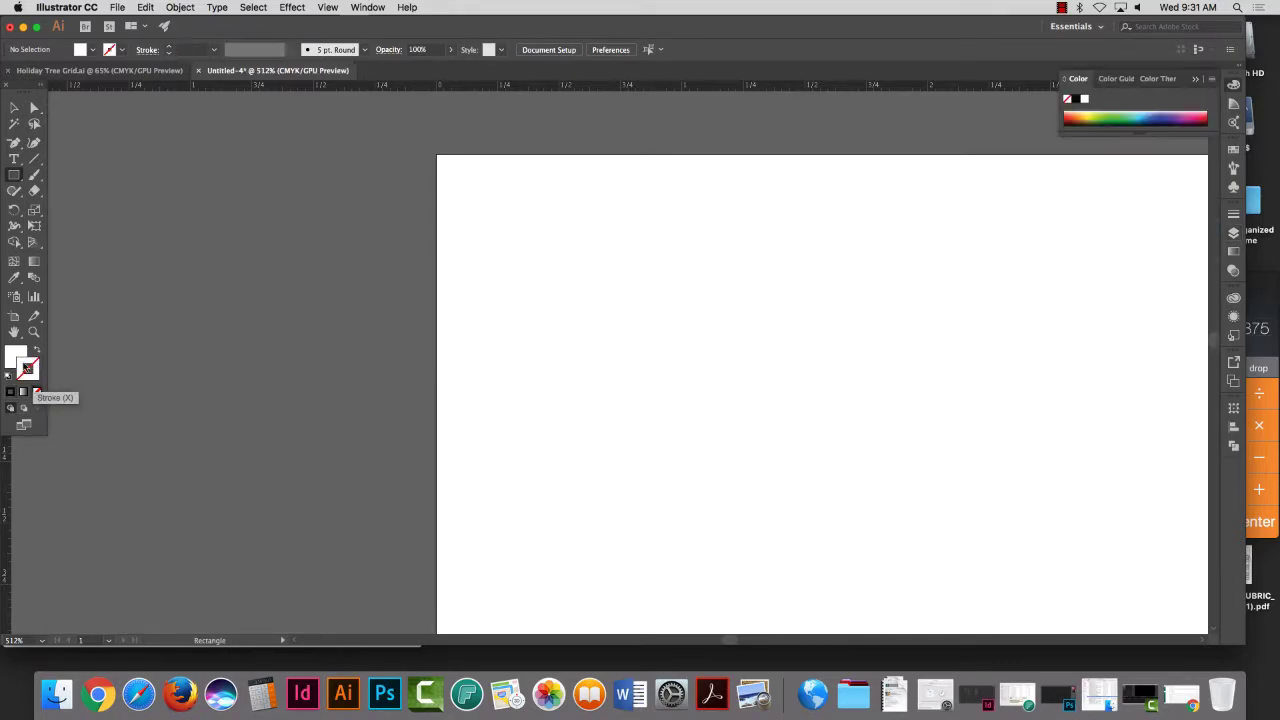
{"action": "left_click", "coordinate": [15, 357]}
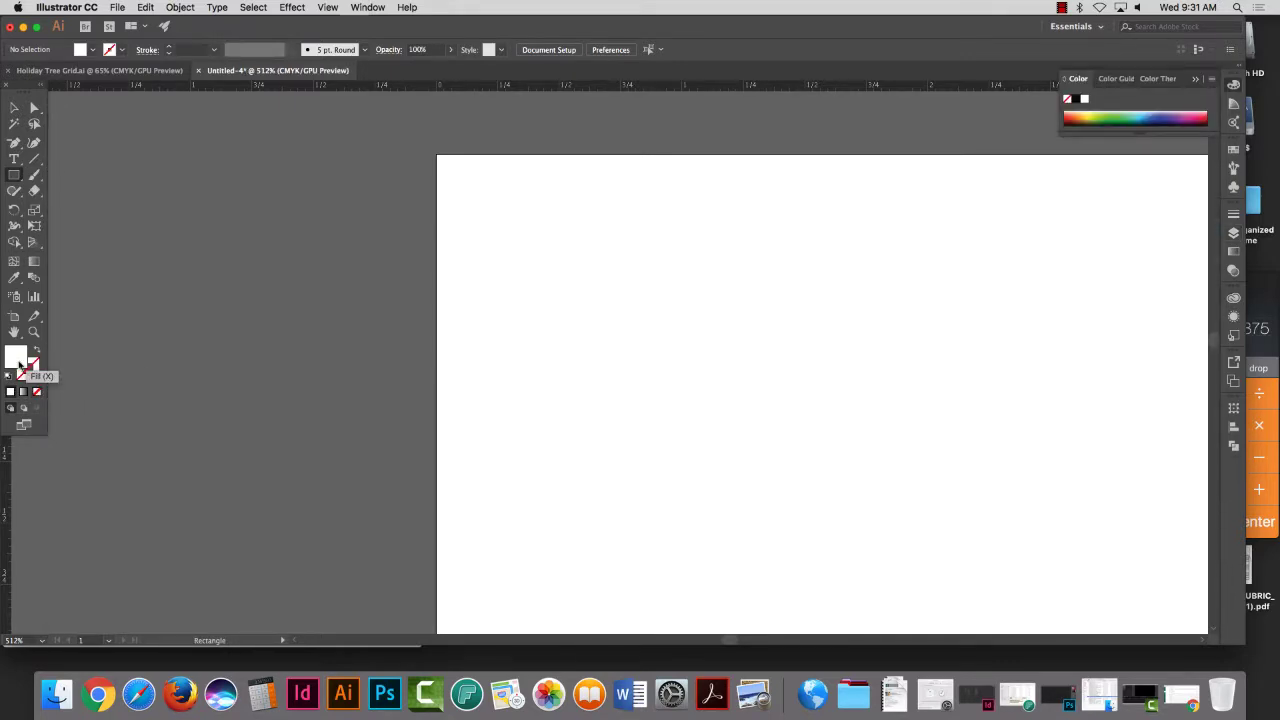
{"action": "left_click", "coordinate": [1233, 232]}
{"action": "left_click", "coordinate": [1233, 166]}
{"action": "left_click", "coordinate": [1104, 185]}
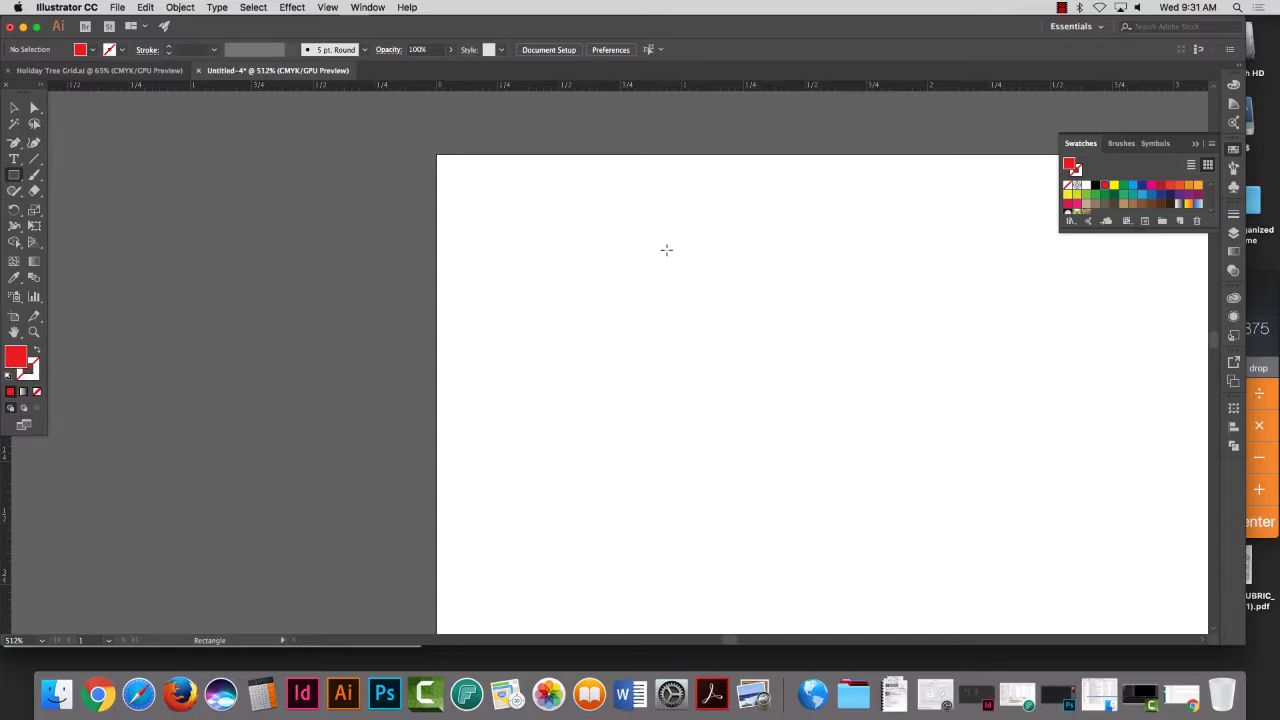
Step: Create a rectangle 0.34375 in wide and 0.21875 in high starting at the artboard's upper-left corner
{"action": "left_click", "coordinate": [437, 154]}
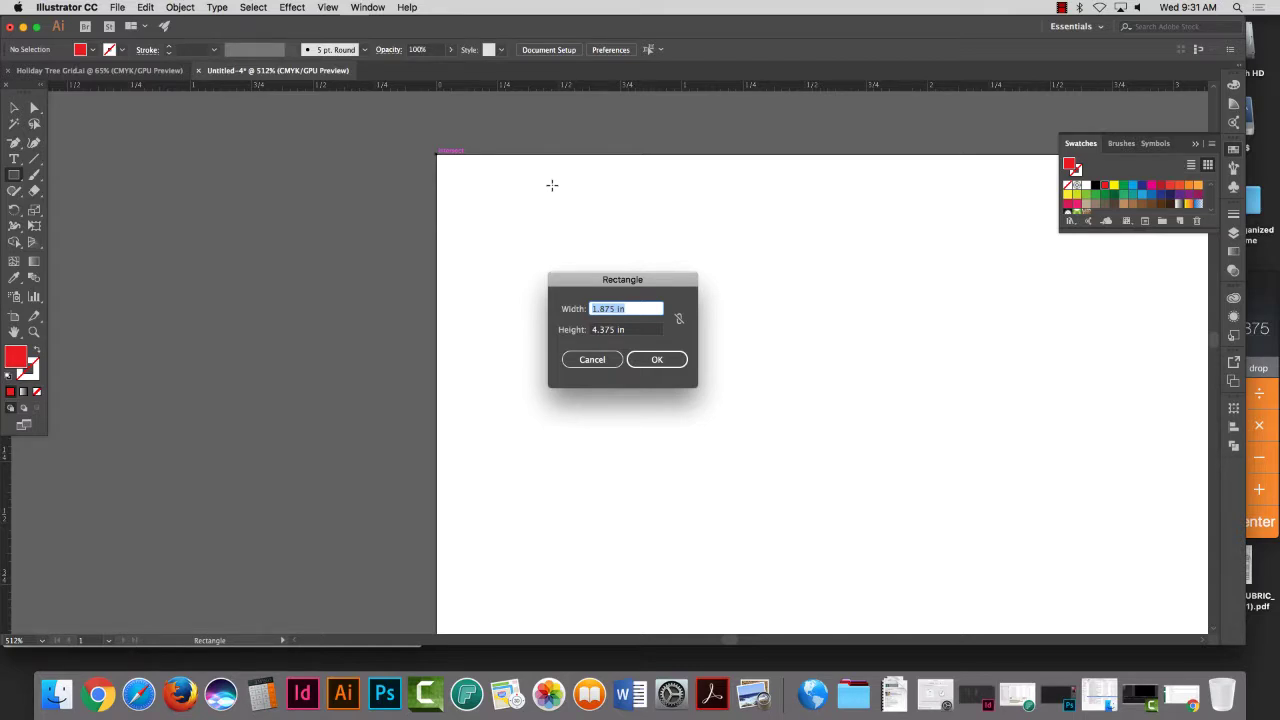
{"action": "type", "text": ".34375"}
{"action": "key", "text": "Tab"}
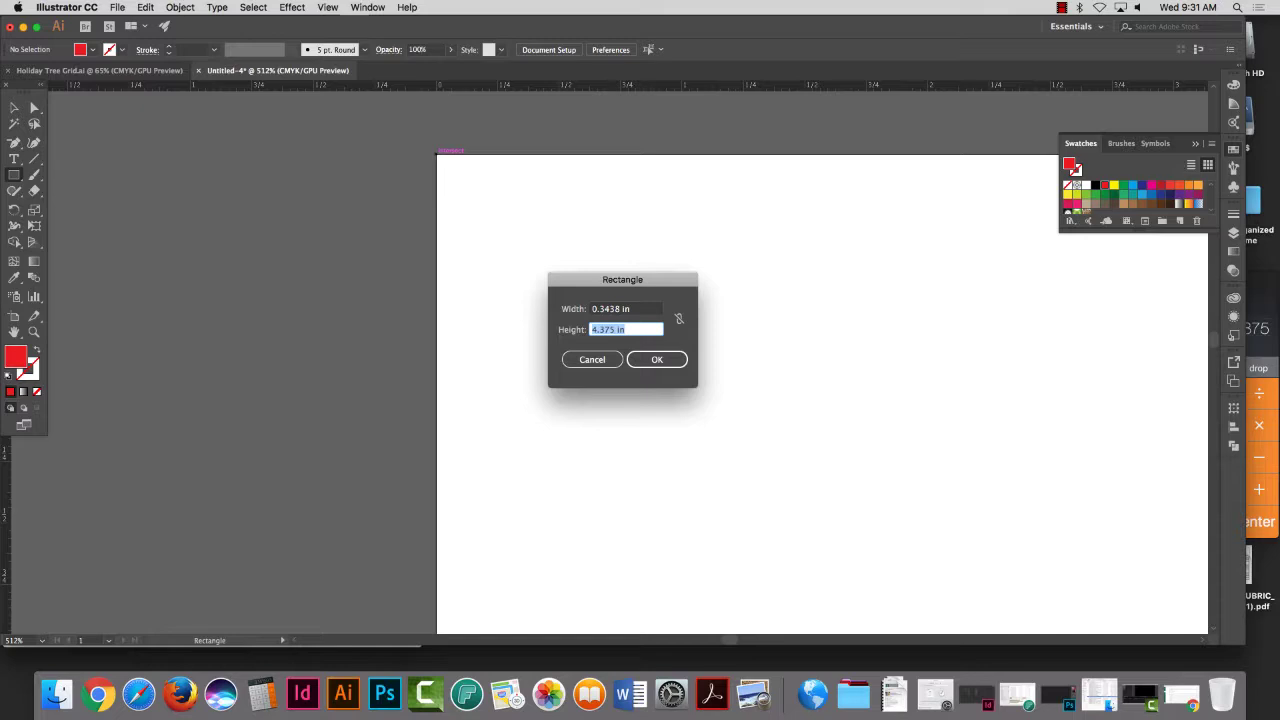
{"action": "type", "text": ".21875"}
{"action": "left_click", "coordinate": [656, 361]}
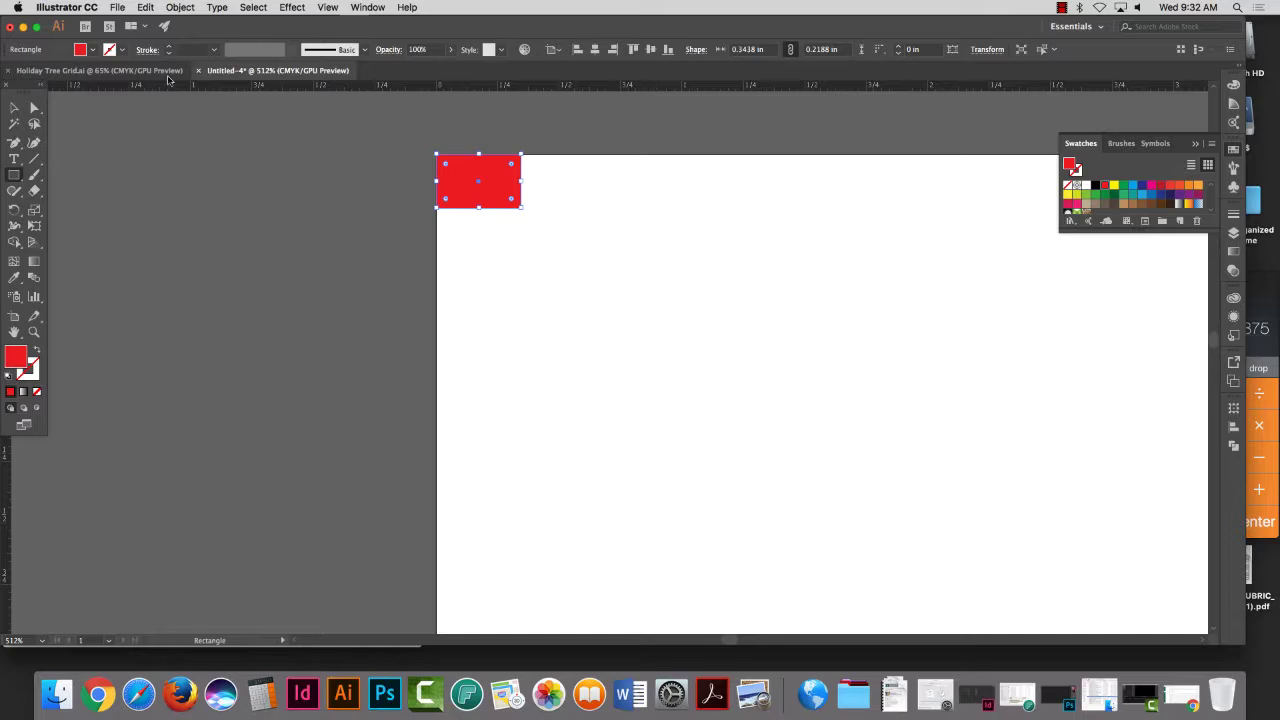
Step: Show the Info panel, check the red rectangle's width and height, and deselect the rectangle
{"action": "key", "text": "v"}
{"action": "left_click", "coordinate": [369, 7]}
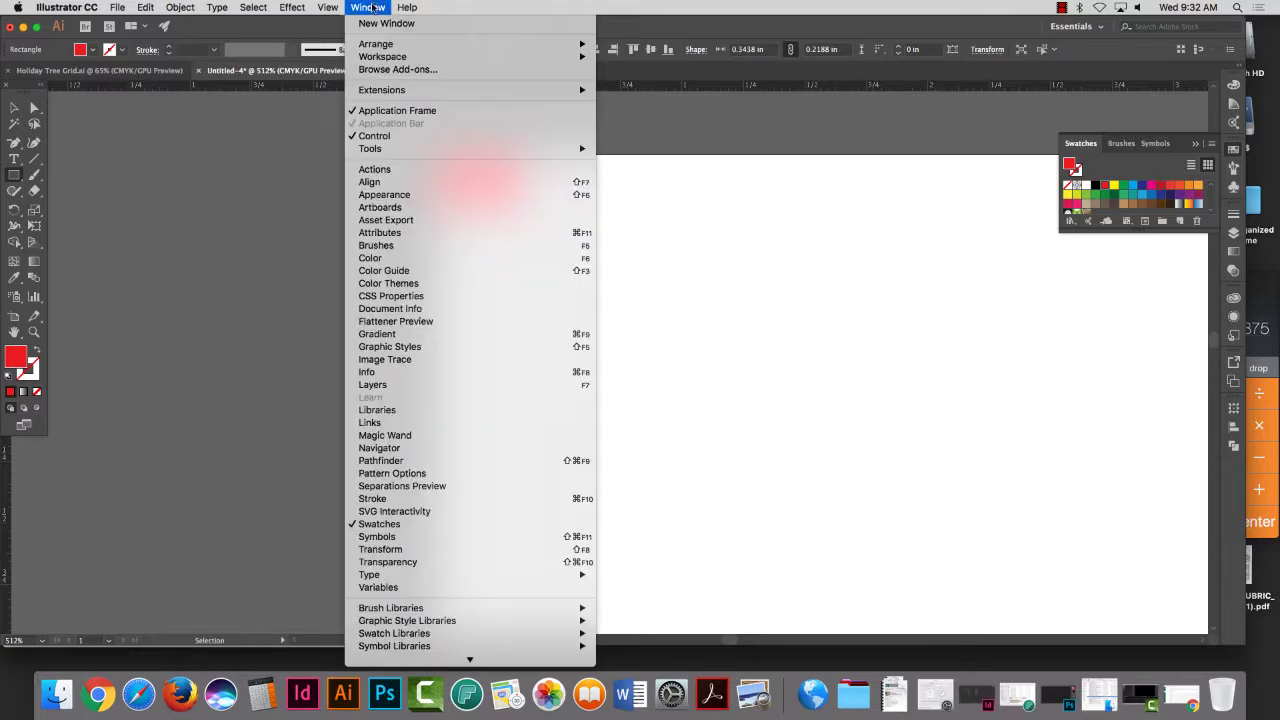
{"action": "left_click", "coordinate": [386, 375]}
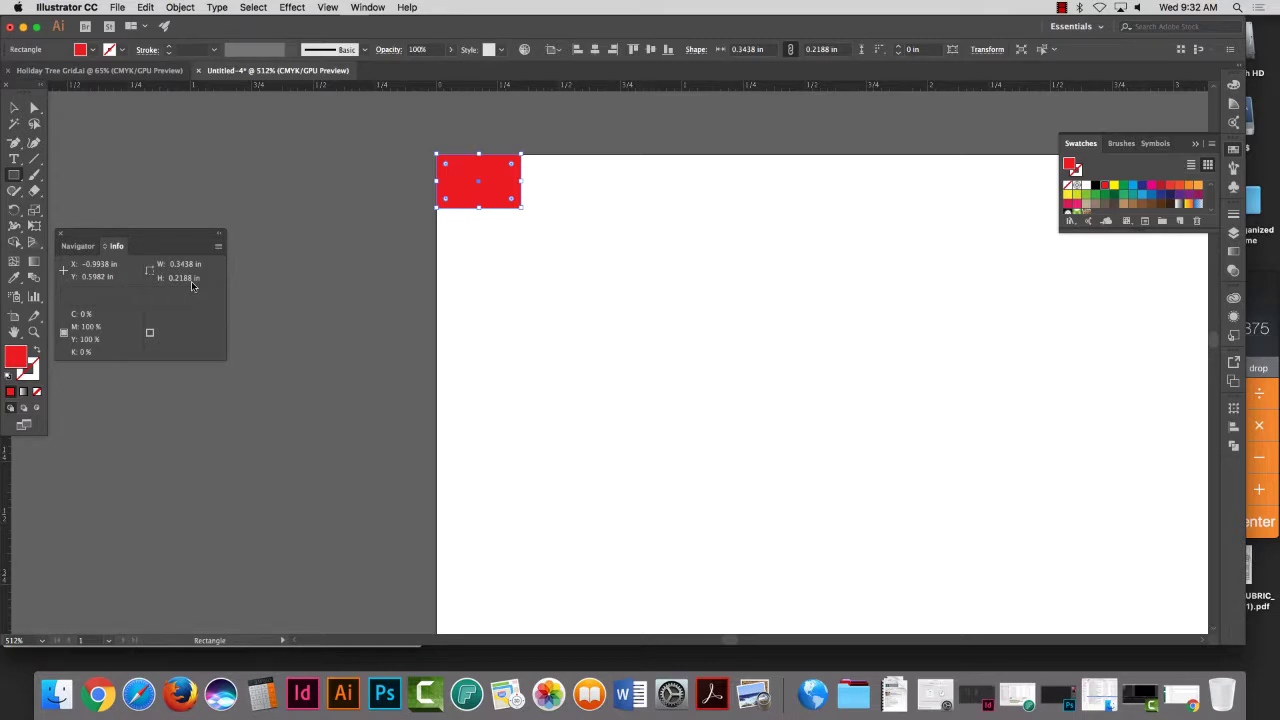
{"action": "key", "text": "v"}
{"action": "left_click", "coordinate": [252, 187]}
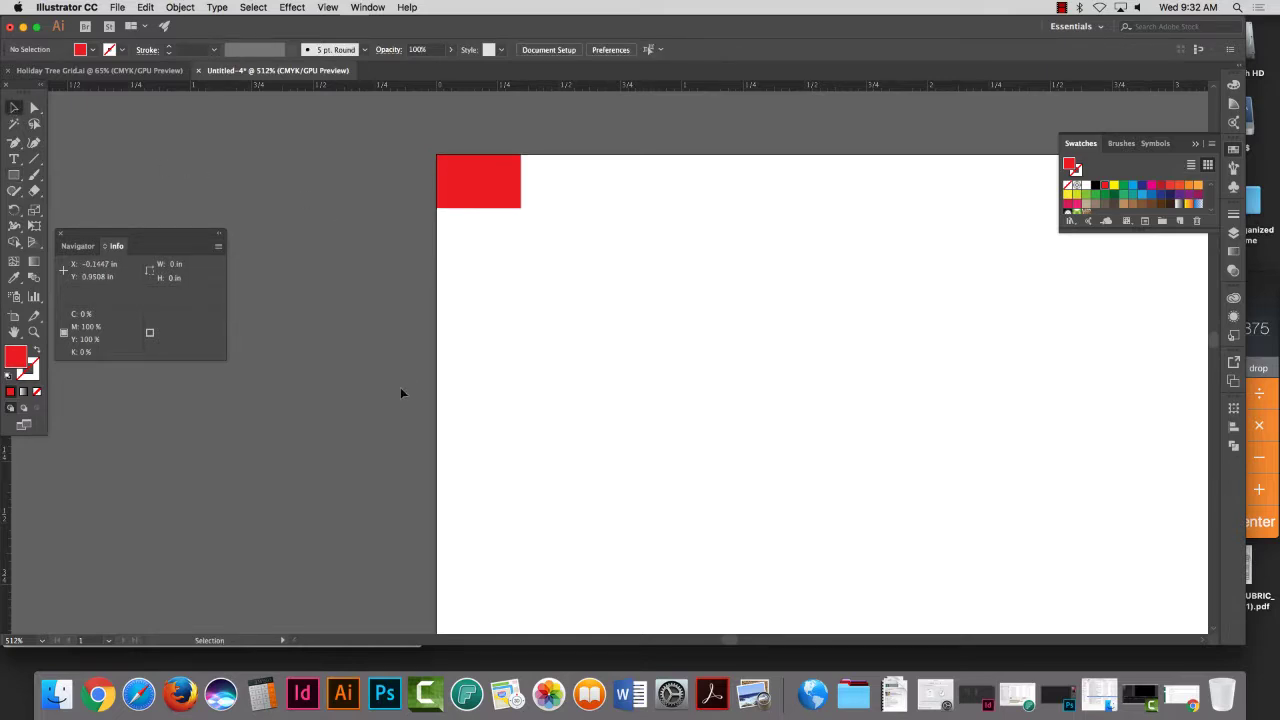
Step: Examine up close whether the red rectangle sits exactly on the artboard corner, and check its X and Y position
{"action": "left_click", "coordinate": [34, 332]}
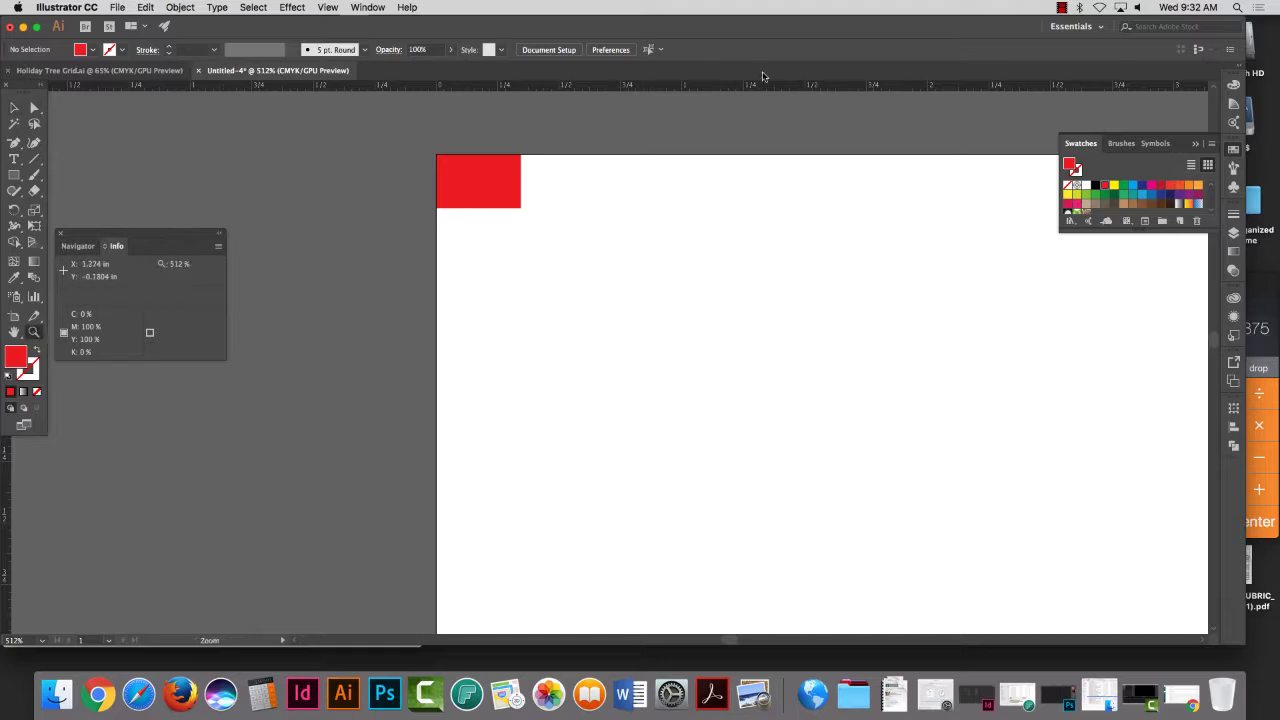
{"action": "left_click_drag", "start_coordinate": [439, 149], "coordinate": [972, 470]}
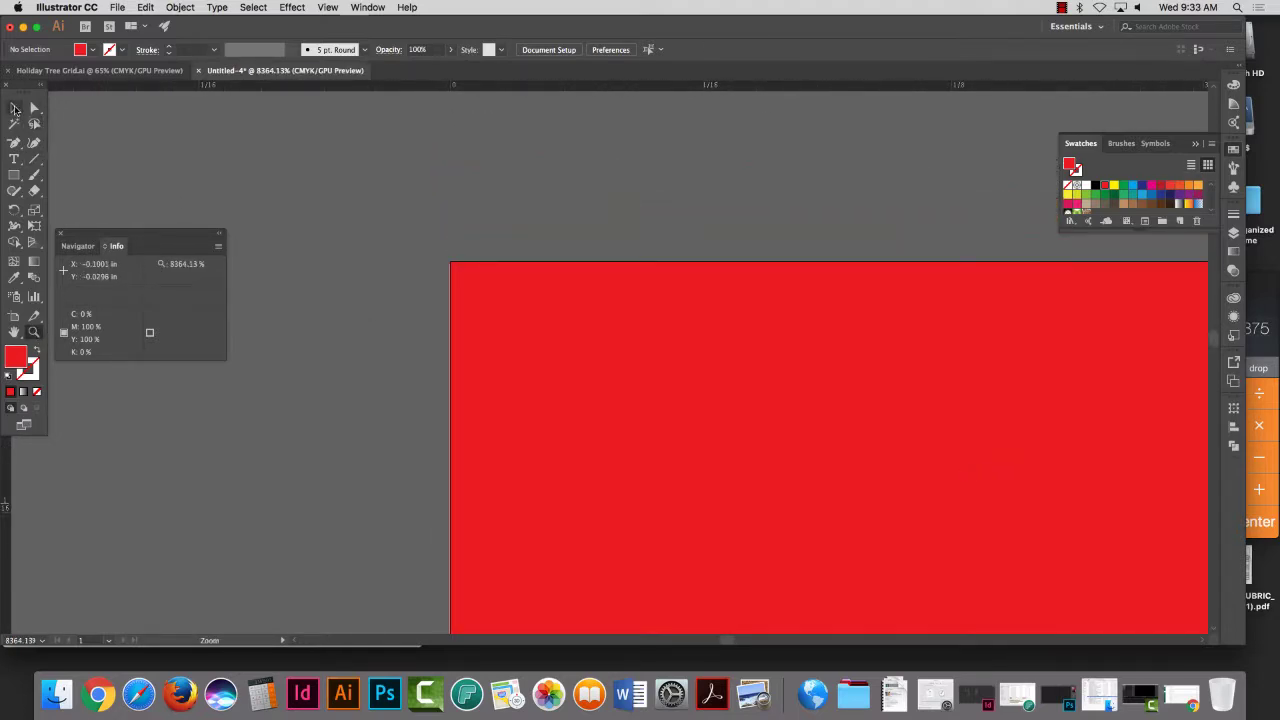
{"action": "left_click", "coordinate": [14, 107]}
{"action": "left_click", "coordinate": [530, 332]}
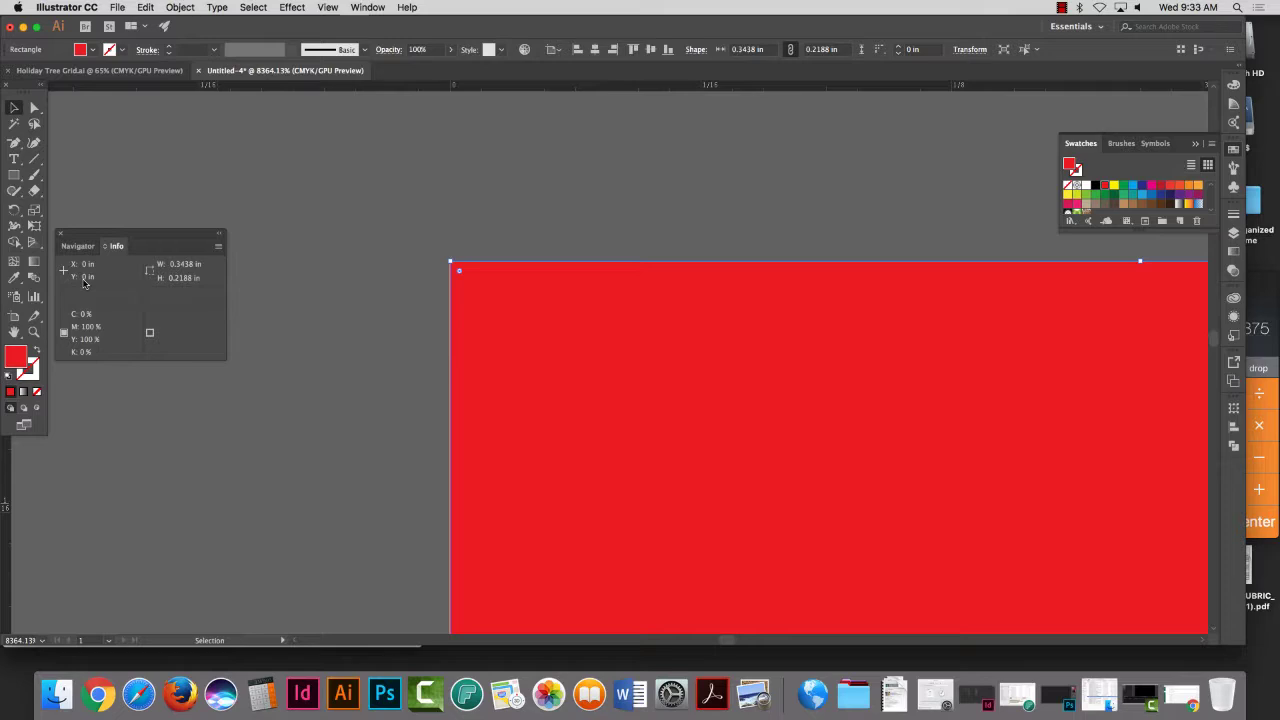
{"action": "key", "text": "super+minus"}
{"action": "key", "text": "super+minus"}
{"action": "key", "text": "super+minus"}
{"action": "key", "text": "super+minus"}
{"action": "key", "text": "super+minus"}
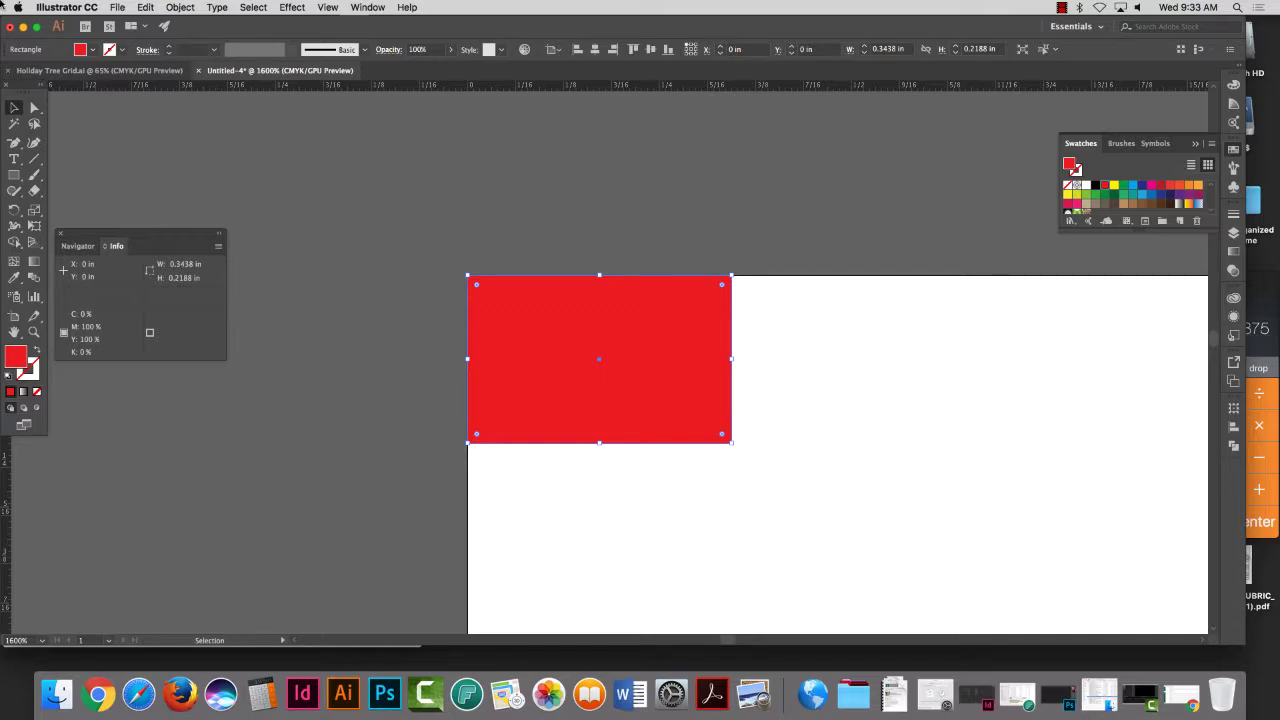
{"action": "left_click", "coordinate": [13, 108]}
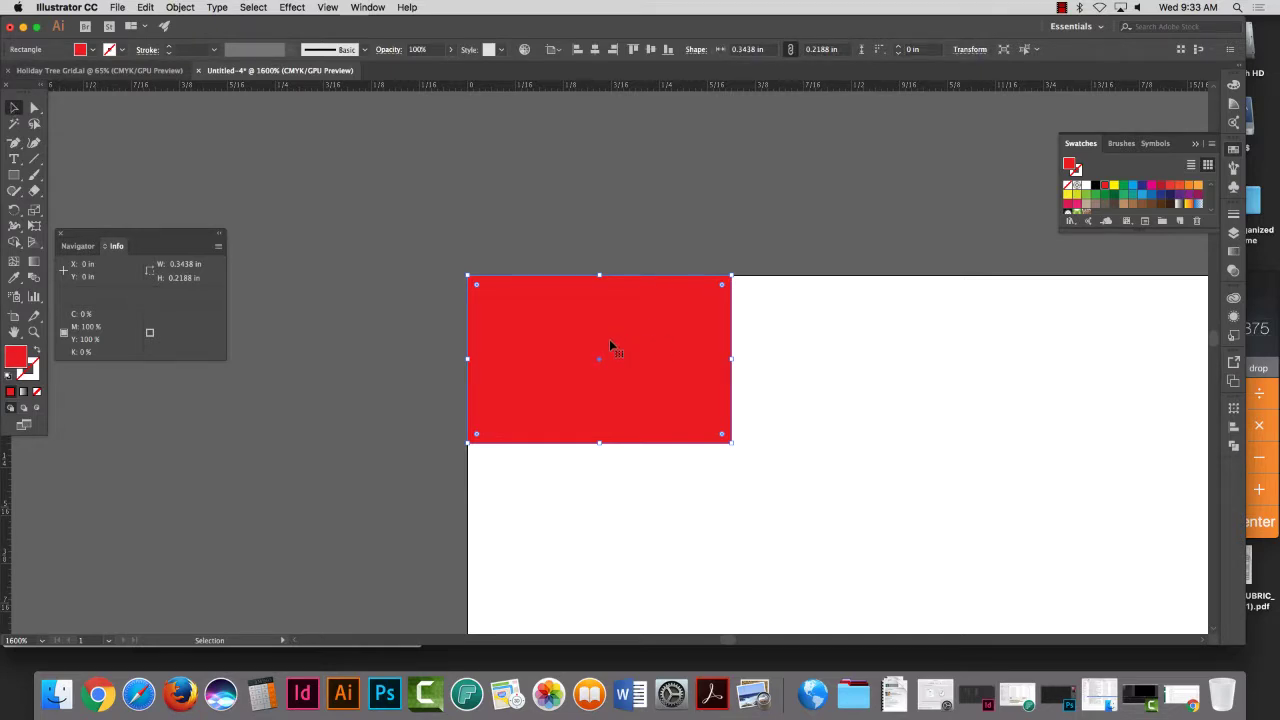
{"action": "left_click", "coordinate": [348, 262]}
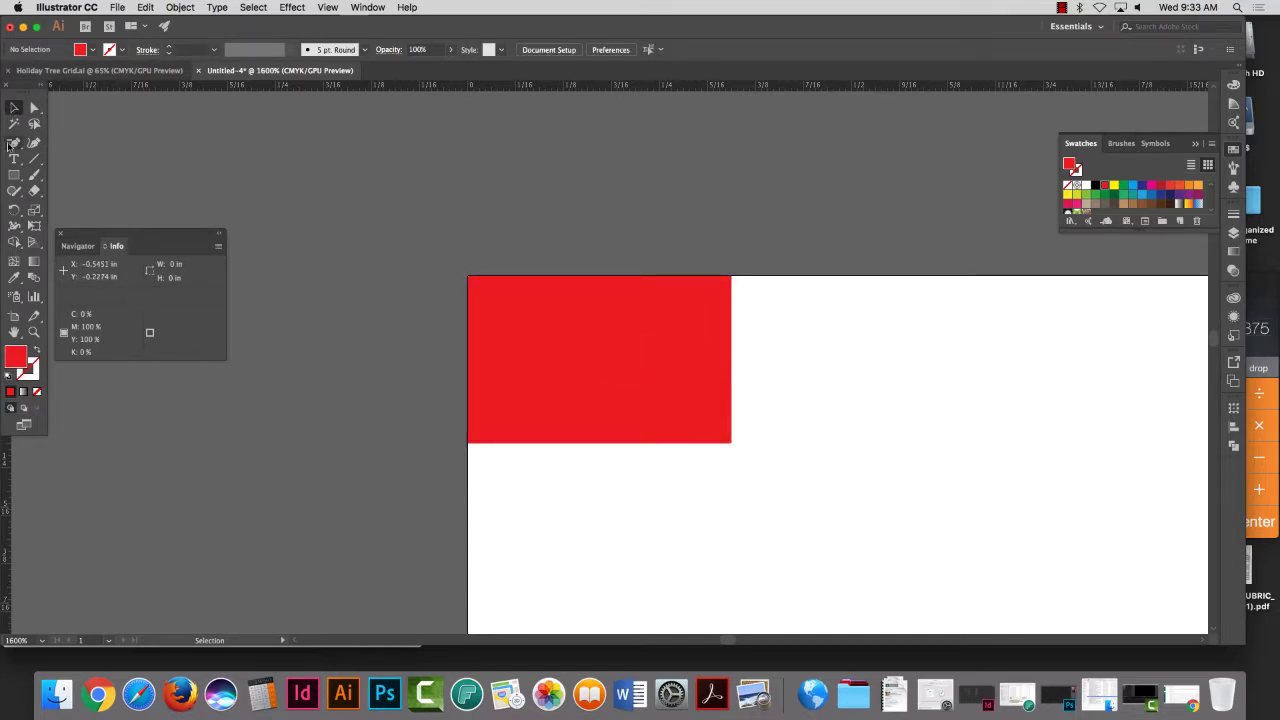
Step: Choose the Line Segment tool and set the stroke weight to 0.25 pt
{"action": "left_click", "coordinate": [34, 159]}
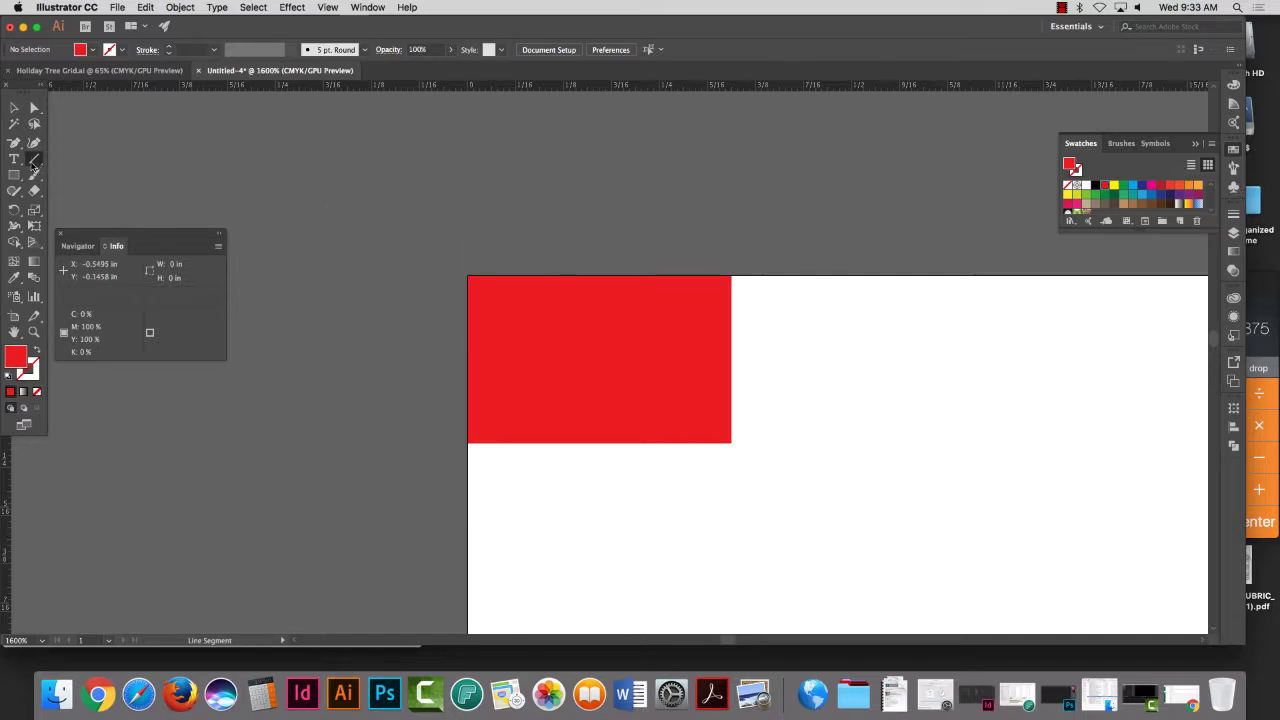
{"action": "left_click", "coordinate": [1234, 215]}
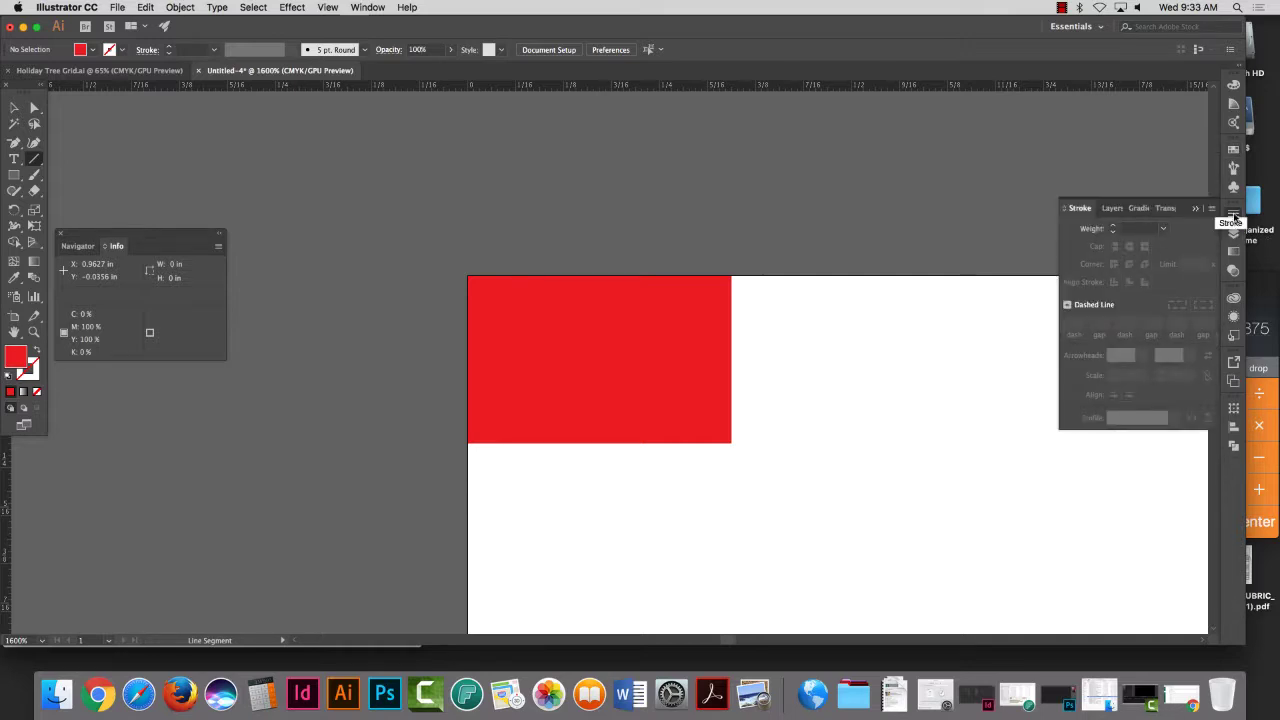
{"action": "left_click", "coordinate": [1163, 229]}
{"action": "left_click", "coordinate": [1180, 244]}
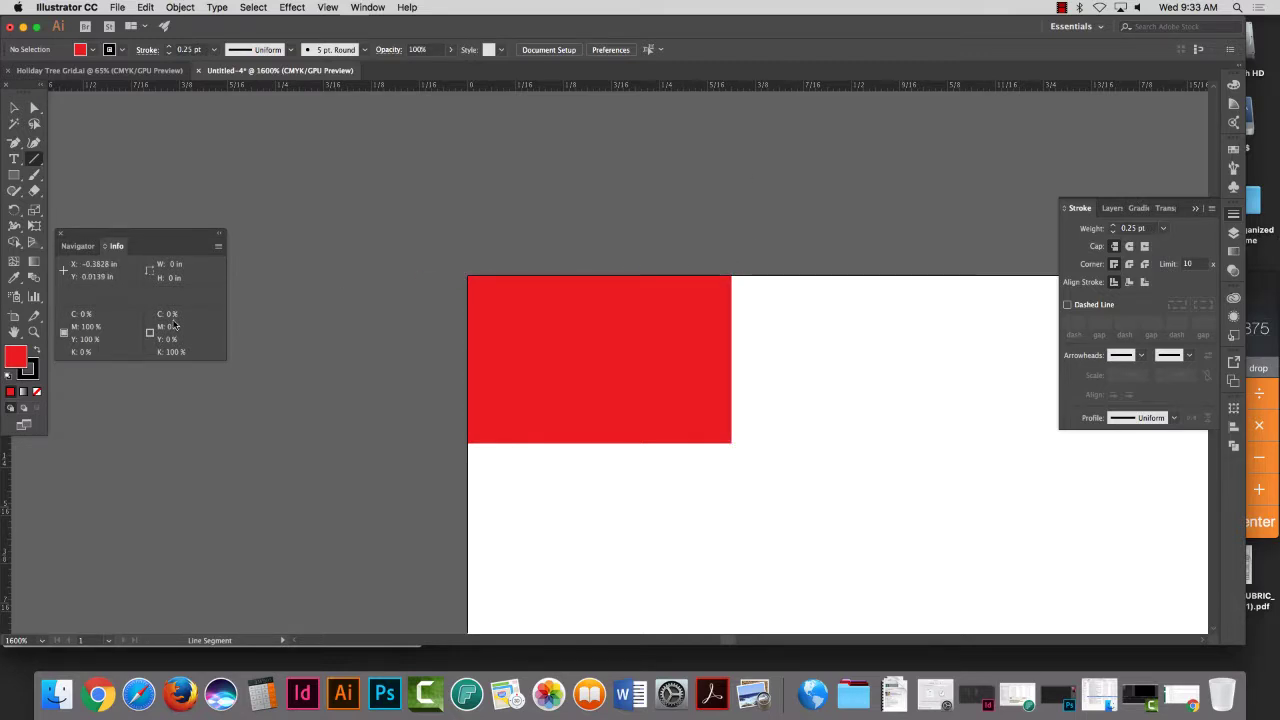
Step: Draw a vertical line about 0.3 in long downward along the red rectangle's right edge, with Smart Guides on
{"action": "key", "text": "z"}
{"action": "left_click_drag", "start_coordinate": [745, 438], "coordinate": [894, 489]}
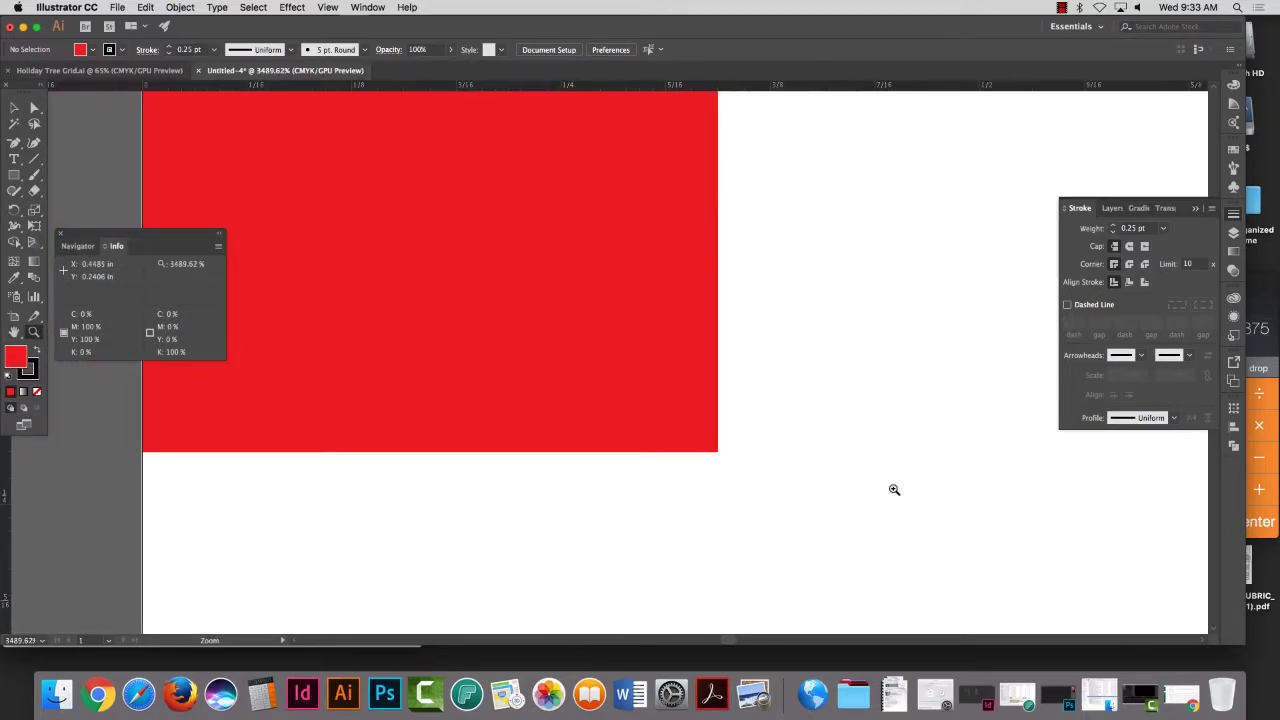
{"action": "scroll", "coordinate": [894, 489], "scroll_direction": "up", "scroll_amount": 2}
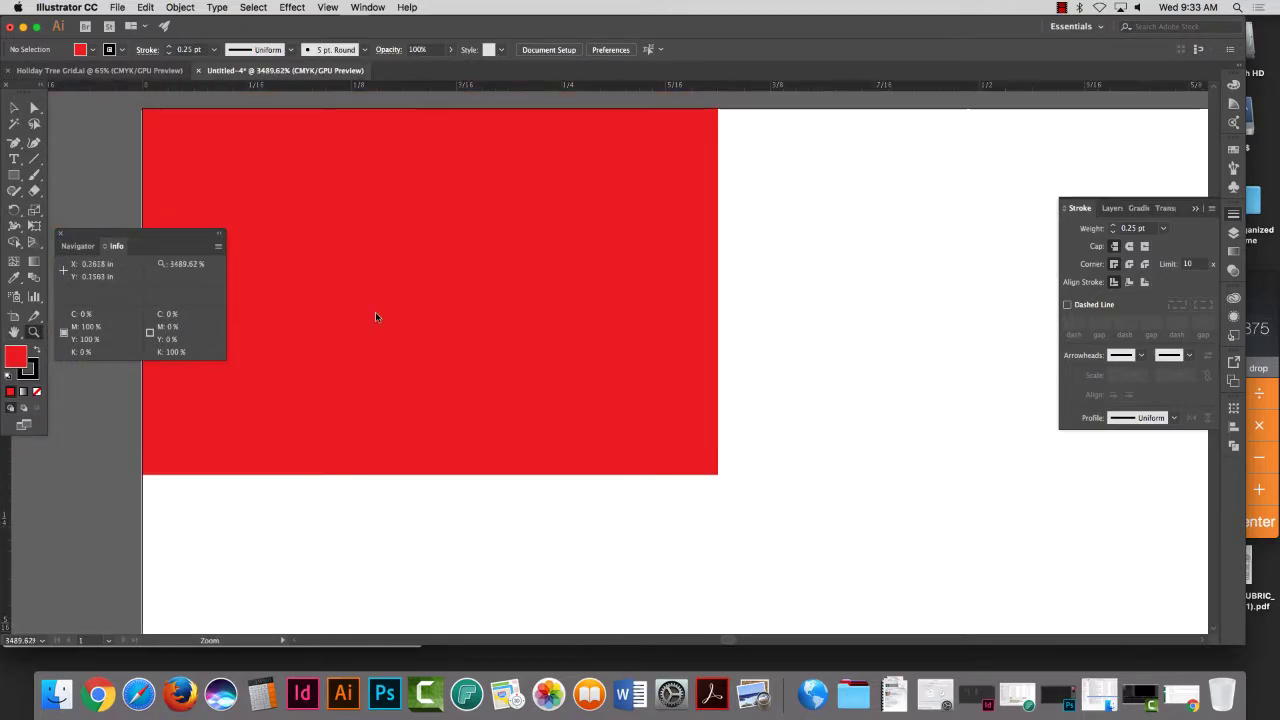
{"action": "left_click", "coordinate": [34, 158]}
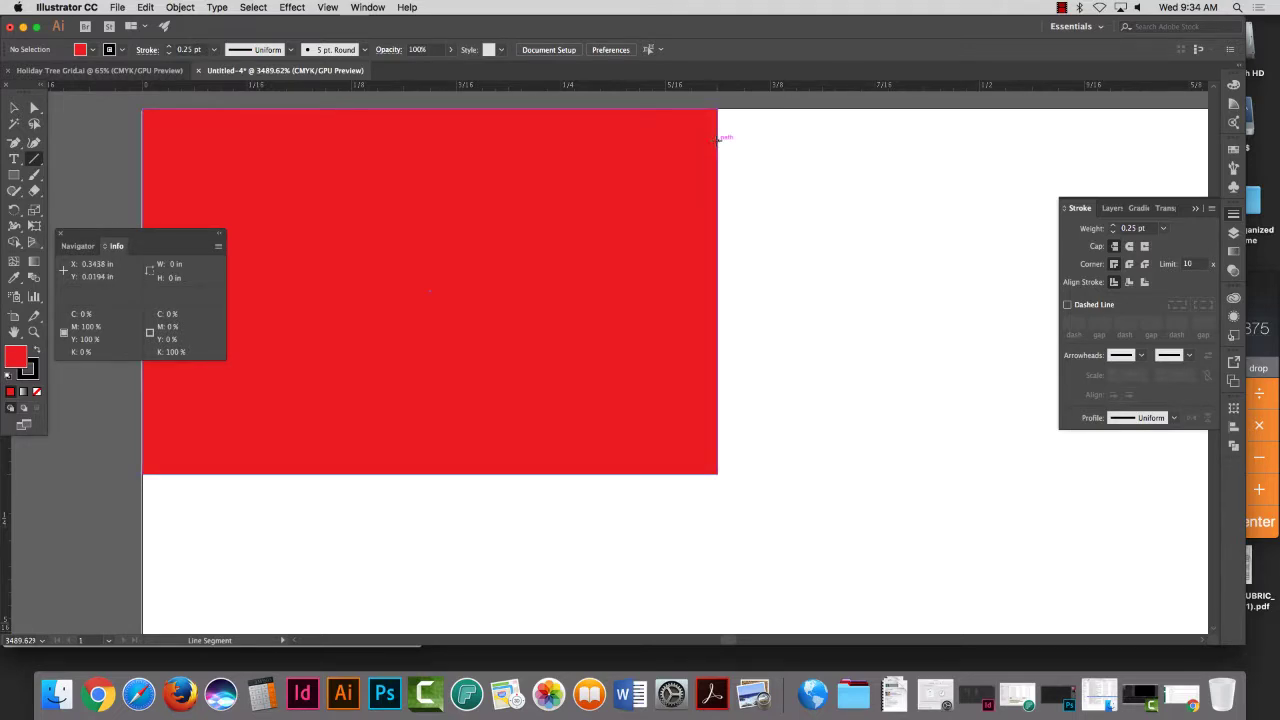
{"action": "left_click", "coordinate": [330, 7]}
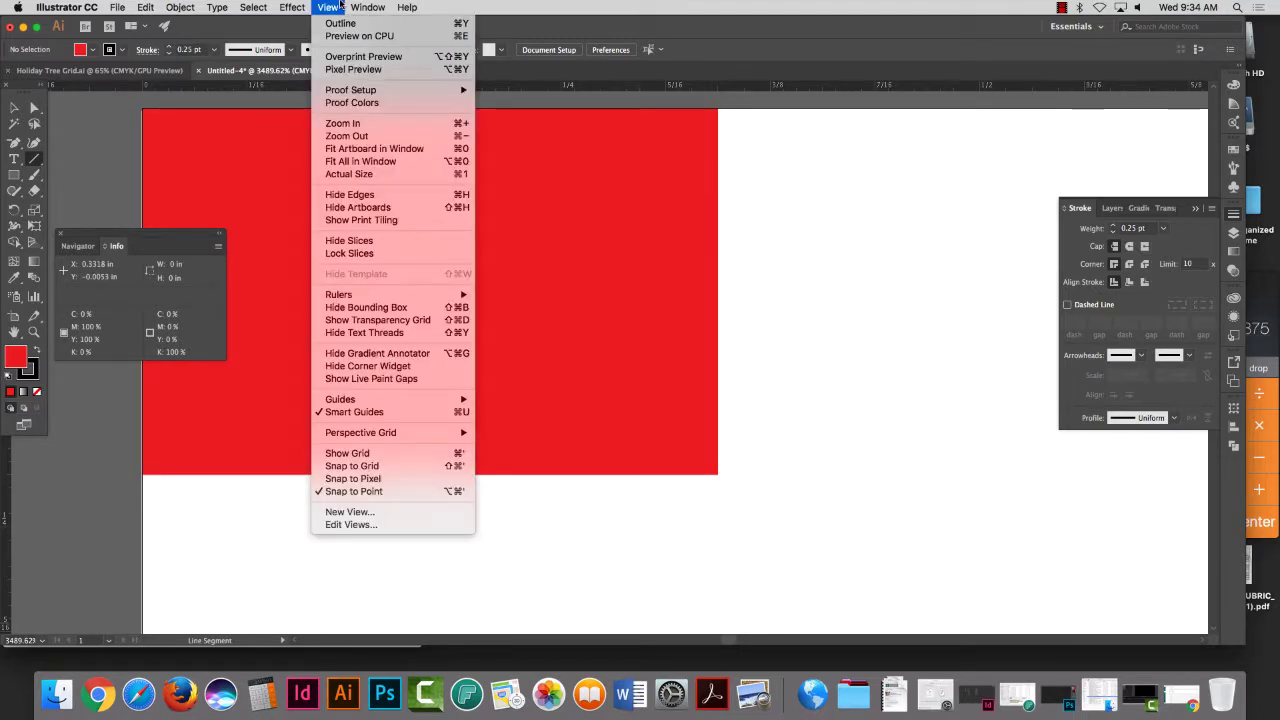
{"action": "left_click", "coordinate": [343, 413]}
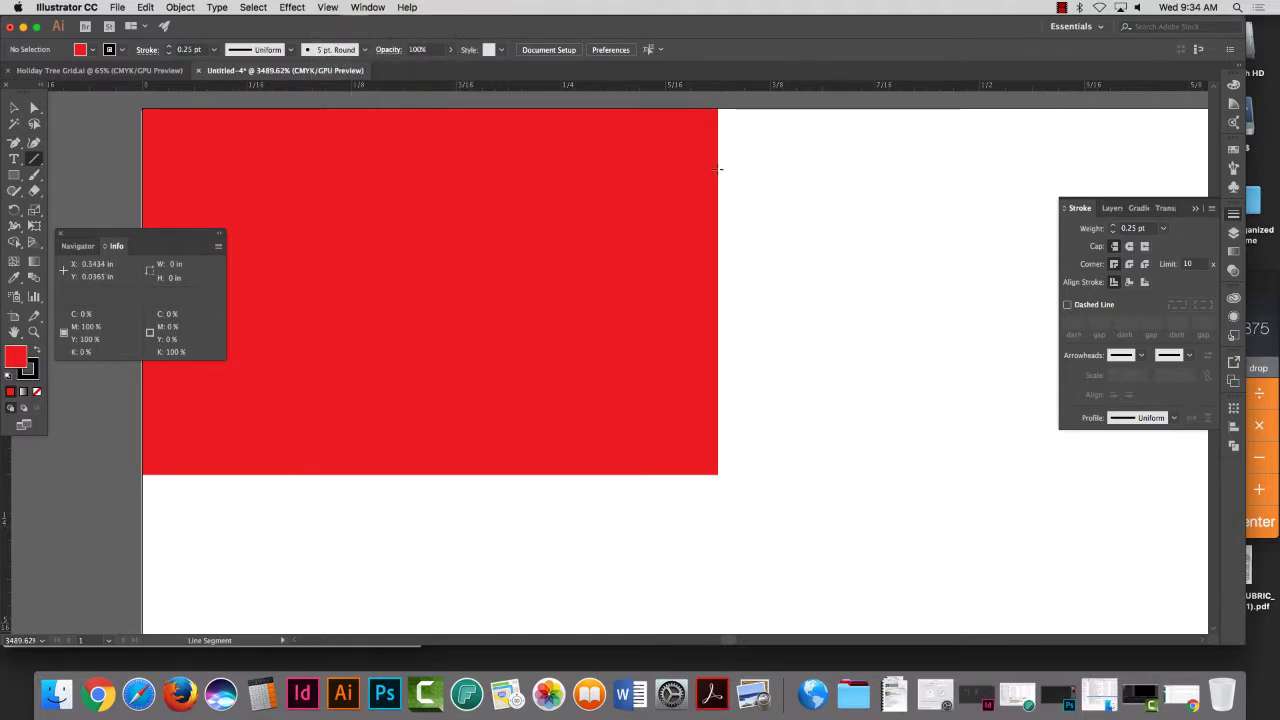
{"action": "left_click", "coordinate": [328, 8]}
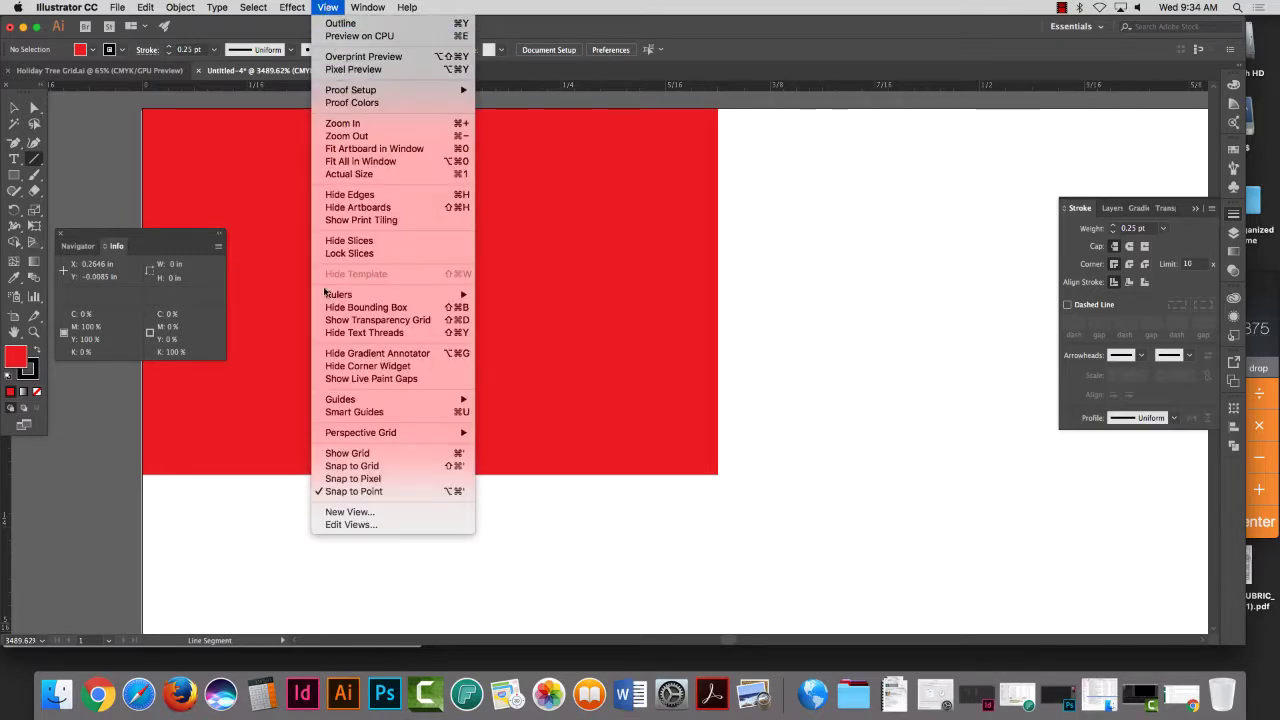
{"action": "left_click", "coordinate": [357, 413]}
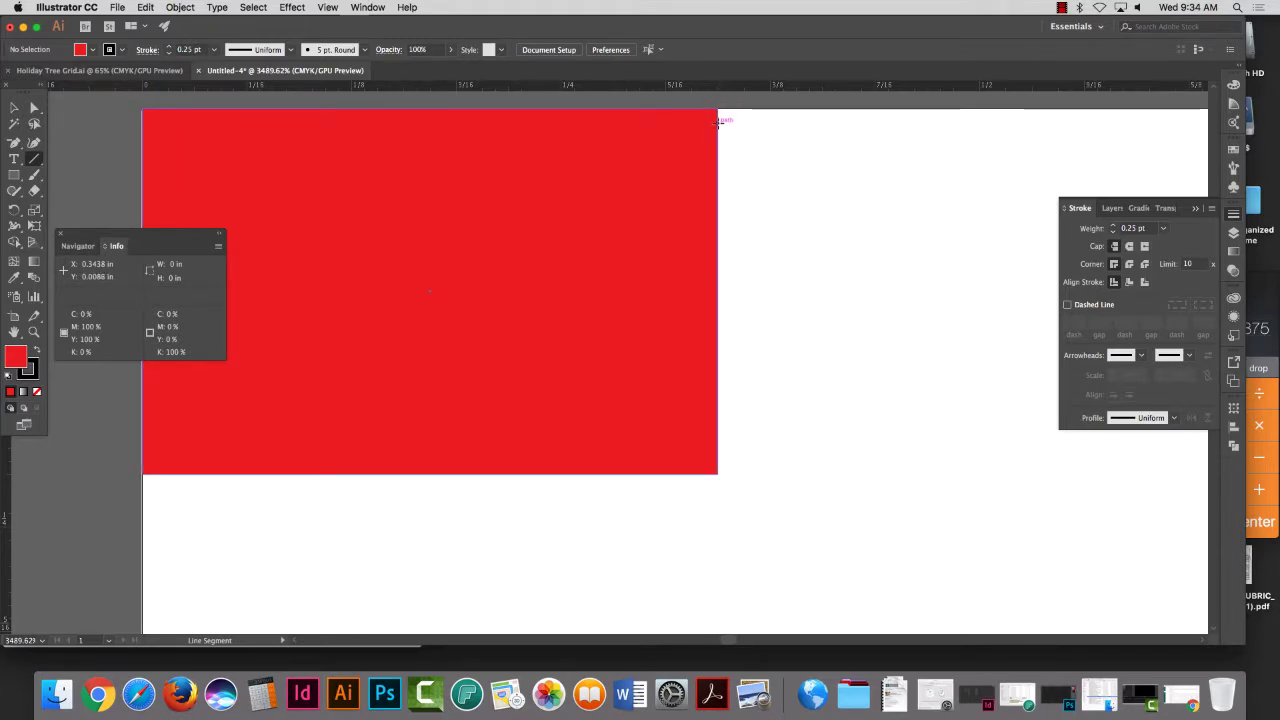
{"action": "left_click_drag", "start_coordinate": [717, 121], "coordinate": [723, 619]}
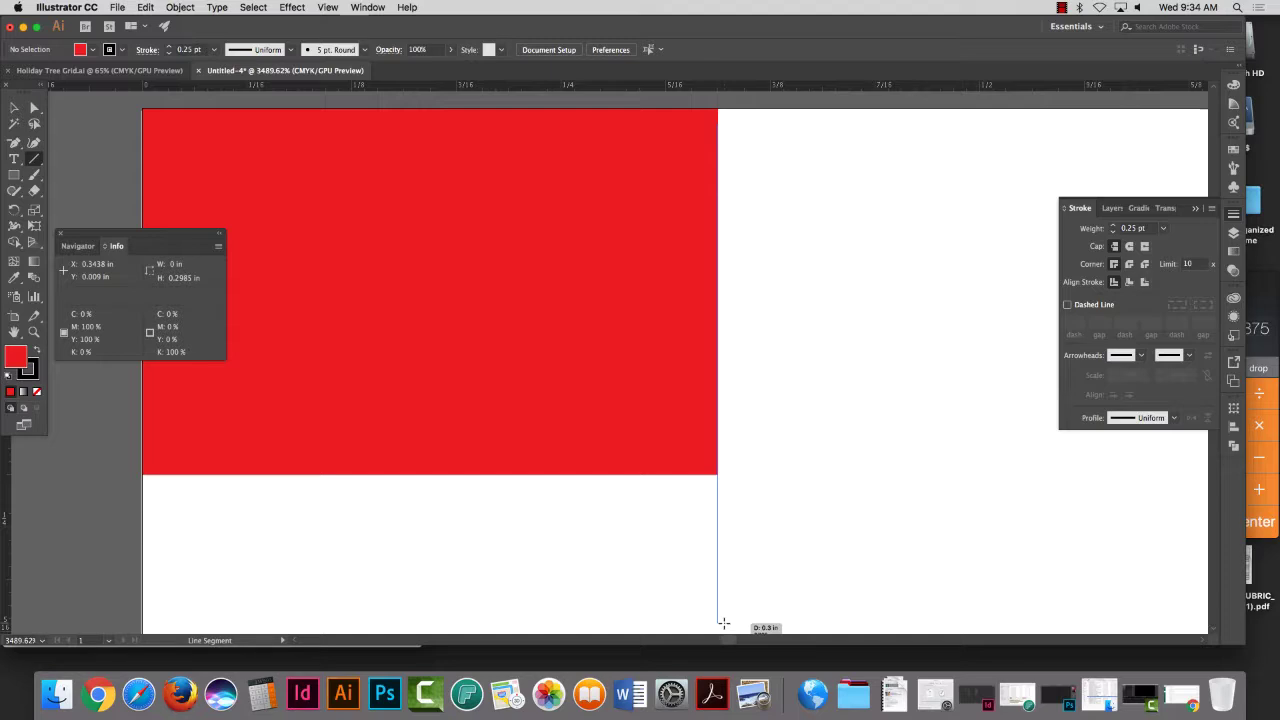
{"action": "left_click_drag", "start_coordinate": [723, 622], "coordinate": [721, 621]}
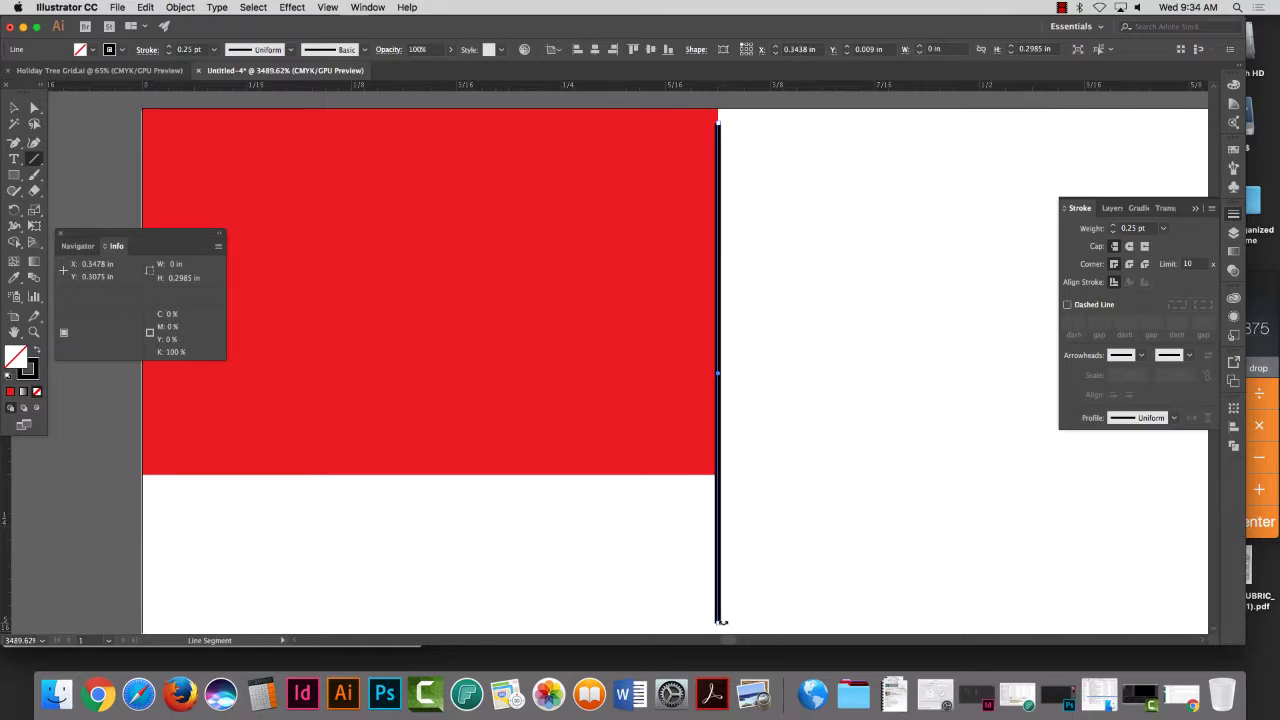
Step: Extend the vertical line's lower end straight down to the artboard's bottom edge
{"action": "key", "text": "super+minus"}
{"action": "key", "text": "super+minus"}
{"action": "key", "text": "super+minus"}
{"action": "key", "text": "super+minus"}
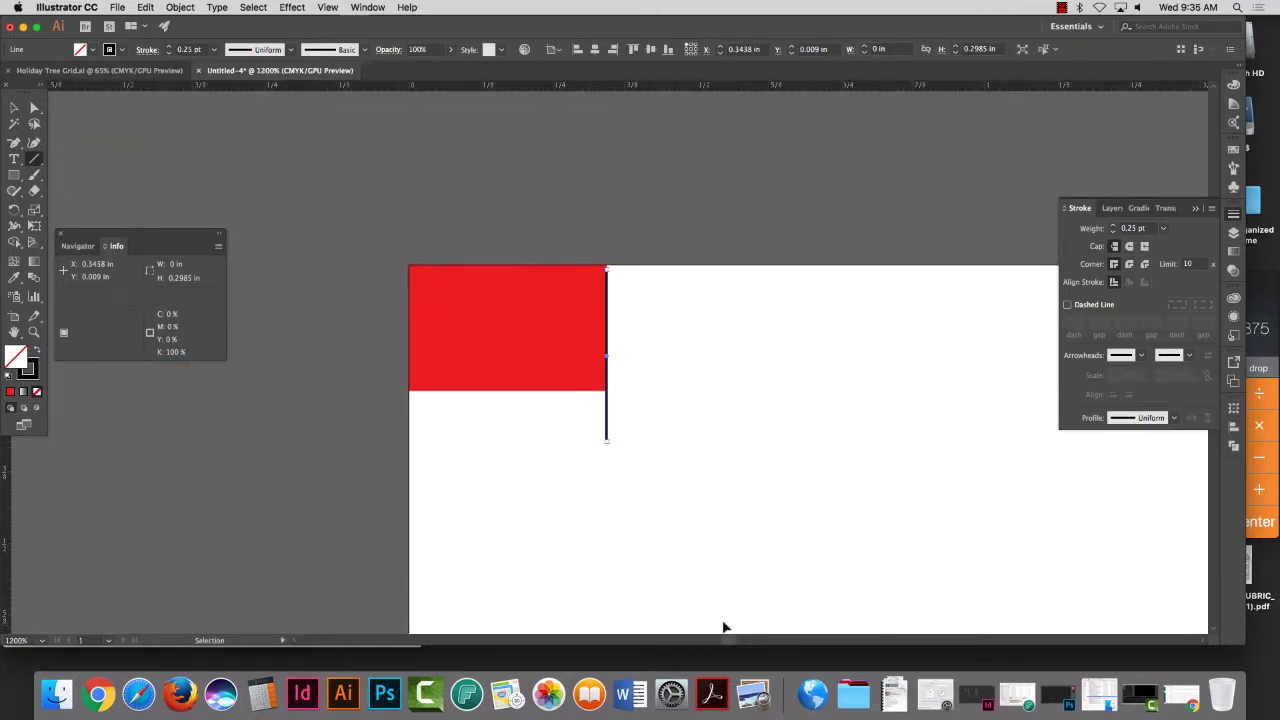
{"action": "key", "text": "v"}
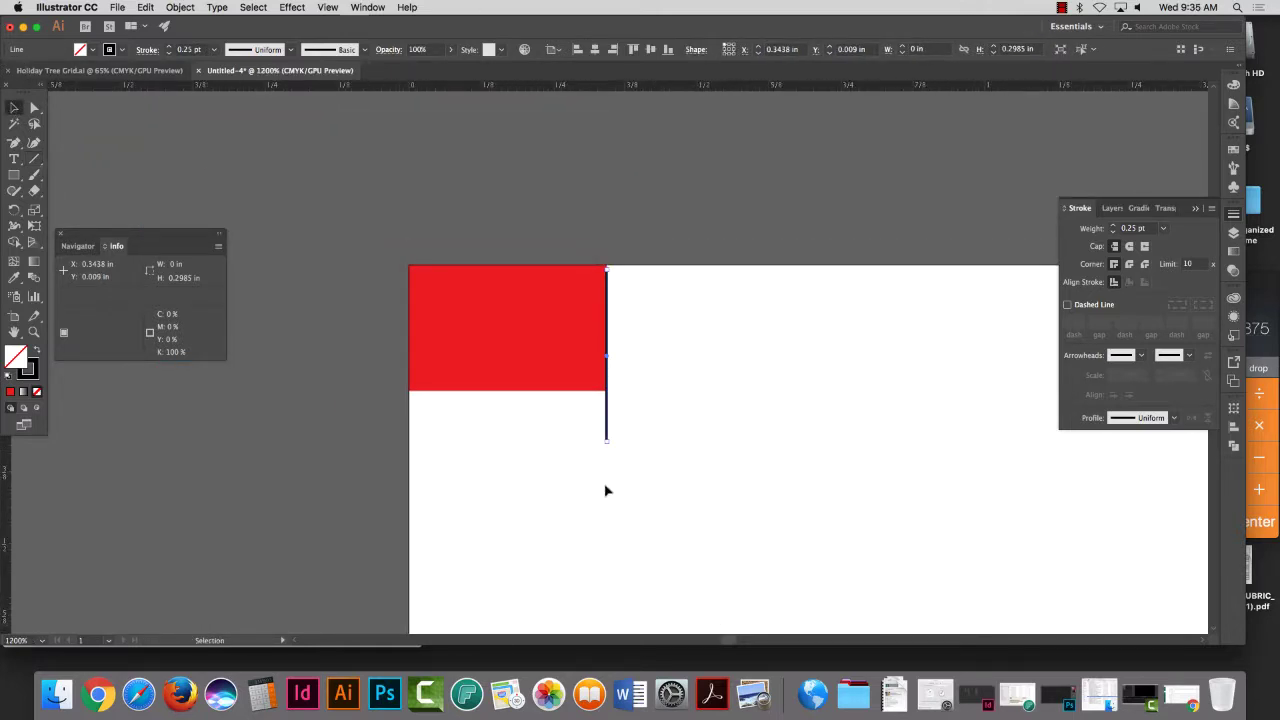
{"action": "left_click_drag", "start_coordinate": [606, 442], "coordinate": [610, 620]}
{"action": "key", "text": "a"}
{"action": "key", "text": "super+minus"}
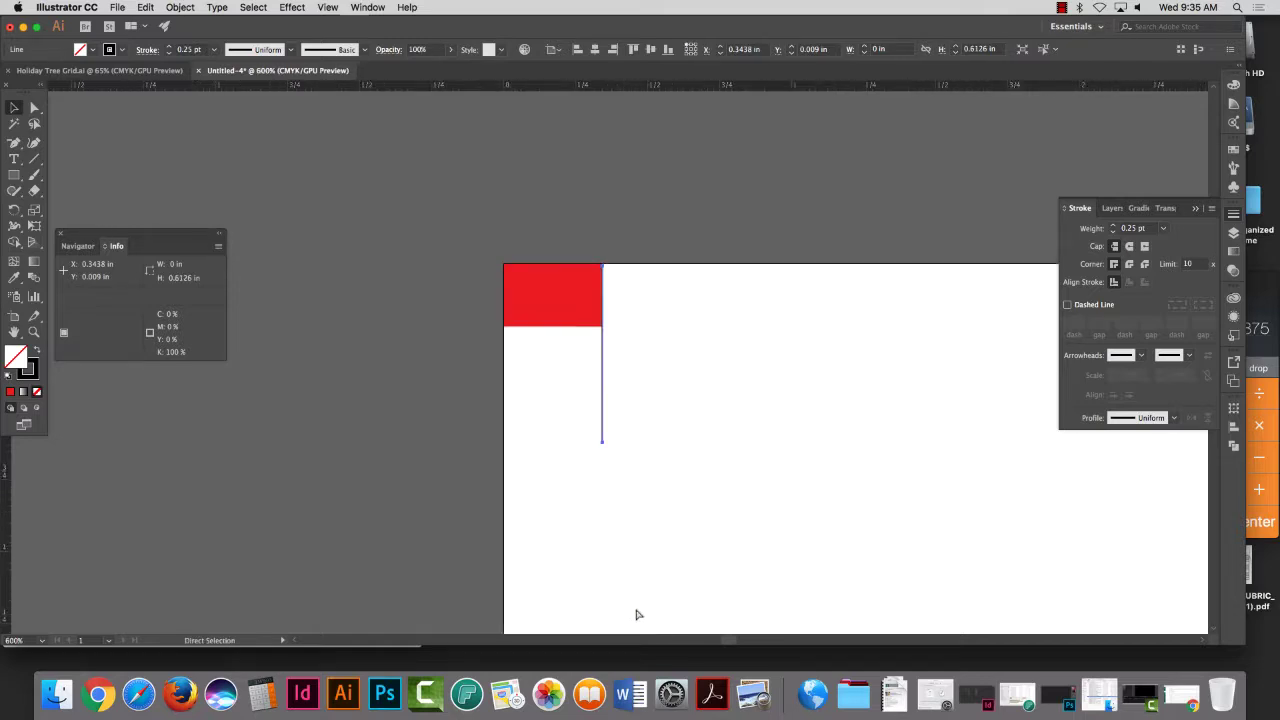
{"action": "key", "text": "super+minus"}
{"action": "key", "text": "super+minus"}
{"action": "key", "text": "super+minus"}
{"action": "key", "text": "super+minus"}
{"action": "key", "text": "super+minus"}
{"action": "key", "text": "super+minus"}
{"action": "key", "text": "v"}
{"action": "key", "text": "super+0"}
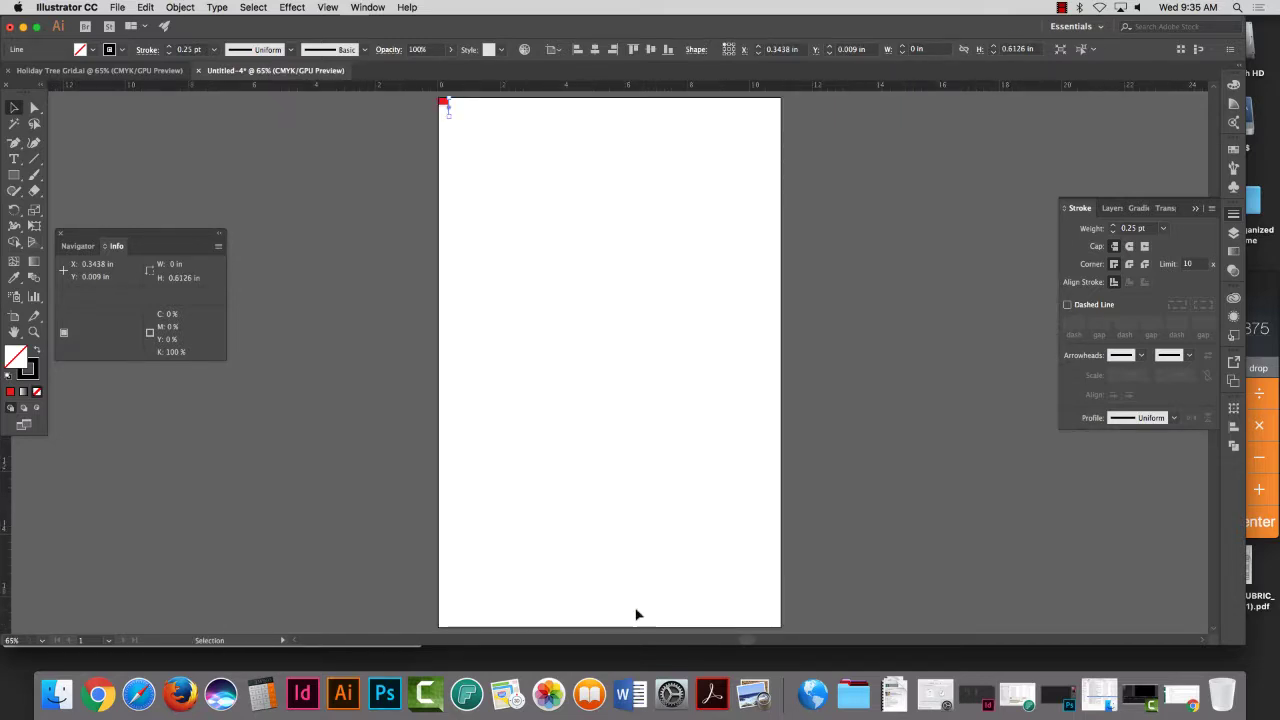
{"action": "left_click_drag", "start_coordinate": [448, 116], "coordinate": [461, 630]}
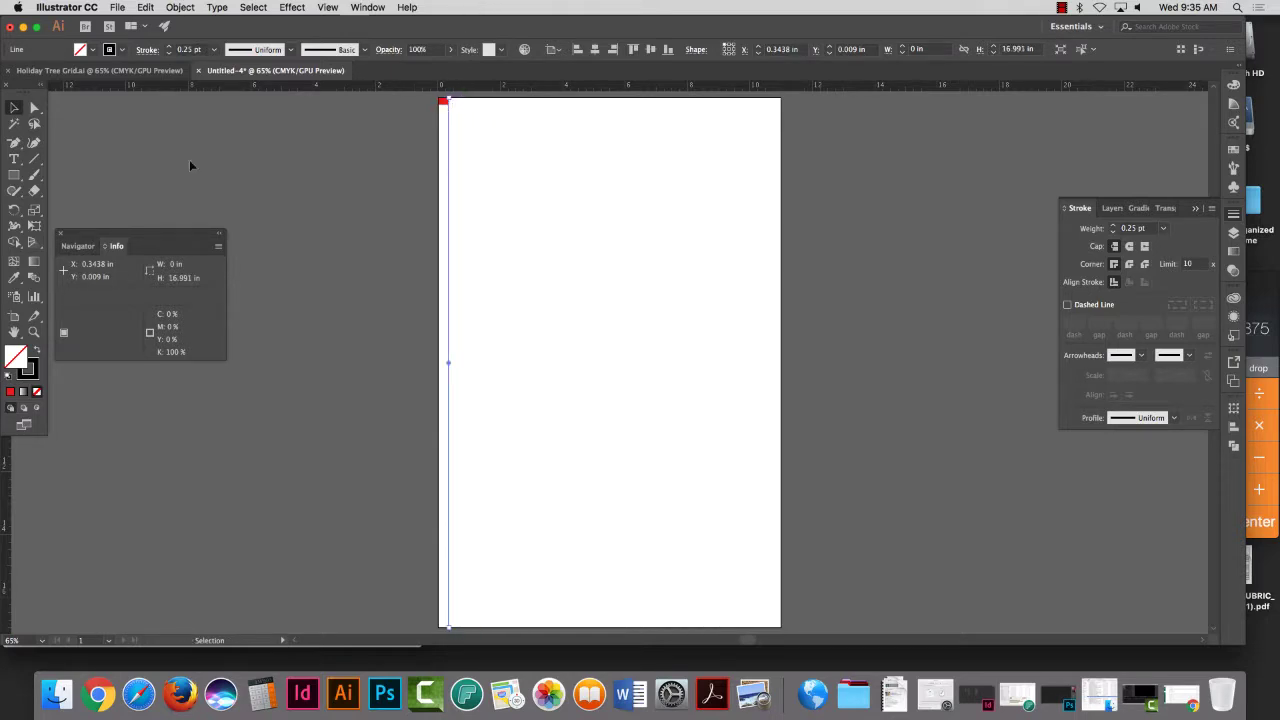
Step: Extend the vertical line's upper end to the artboard's top edge so that the line spans the full 17 in height
{"action": "left_click", "coordinate": [33, 331]}
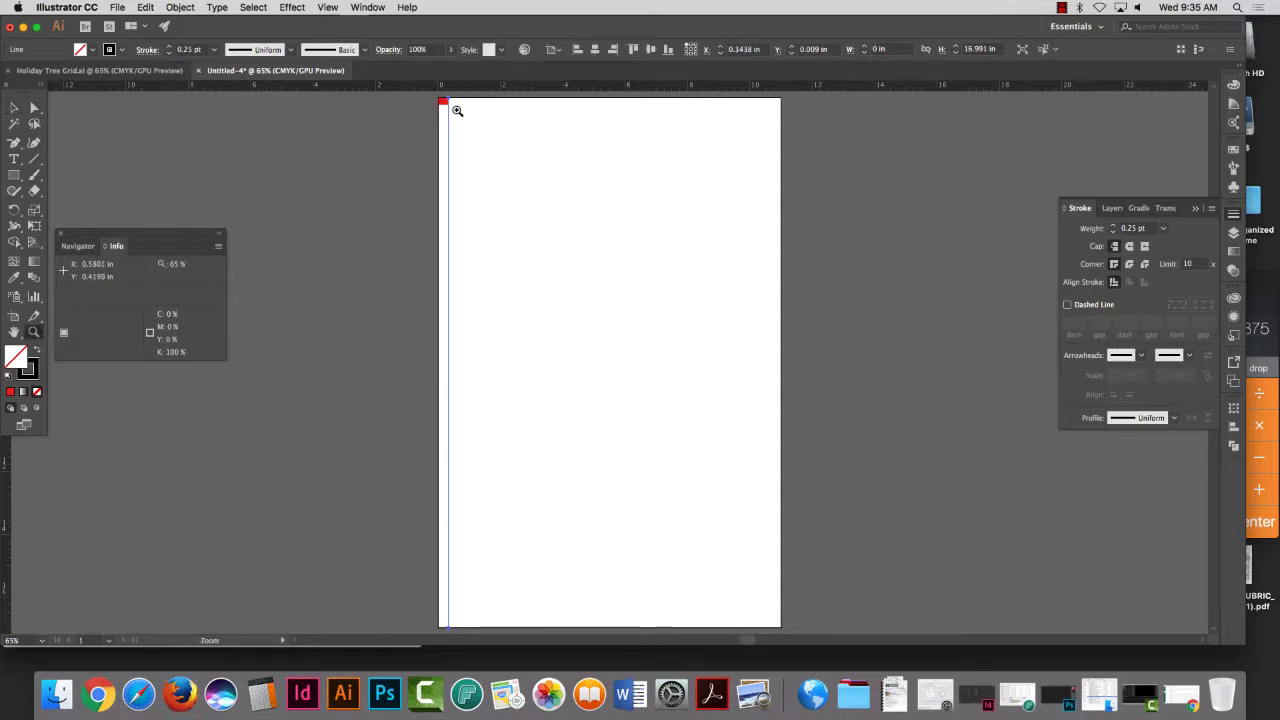
{"action": "left_click_drag", "start_coordinate": [457, 110], "coordinate": [948, 437]}
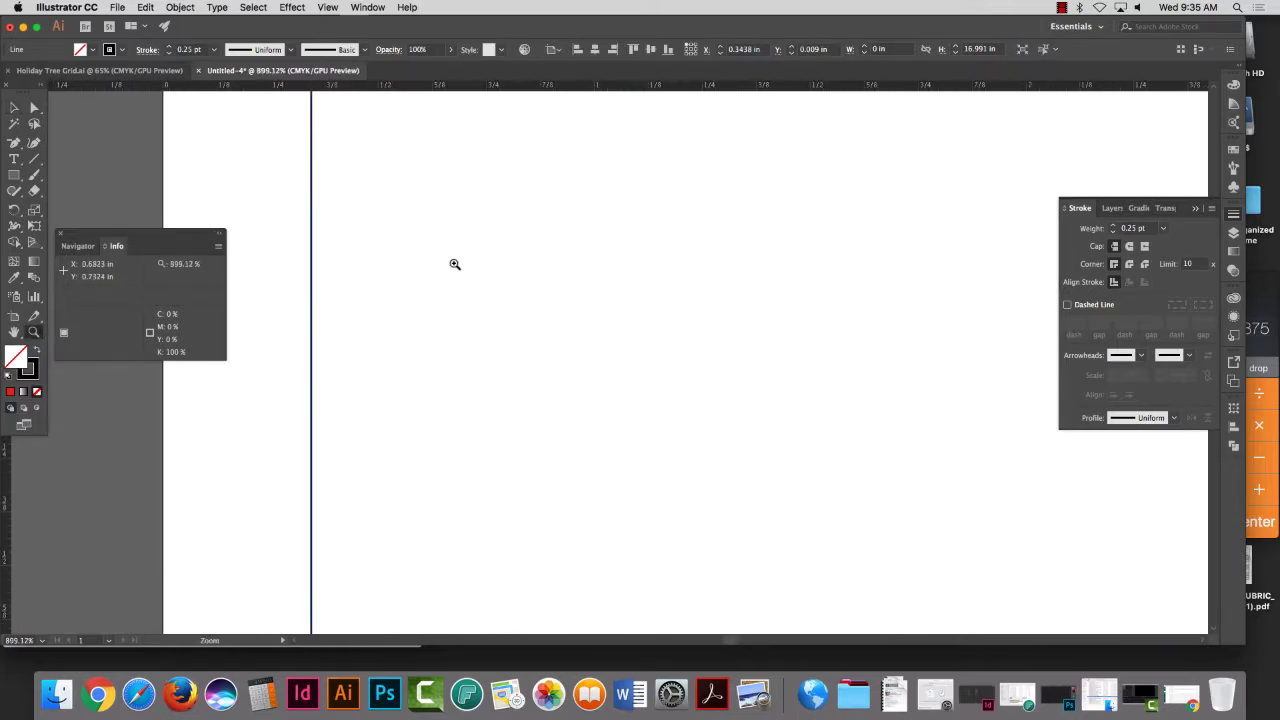
{"action": "scroll", "coordinate": [430, 310], "scroll_direction": "up", "scroll_amount": 5}
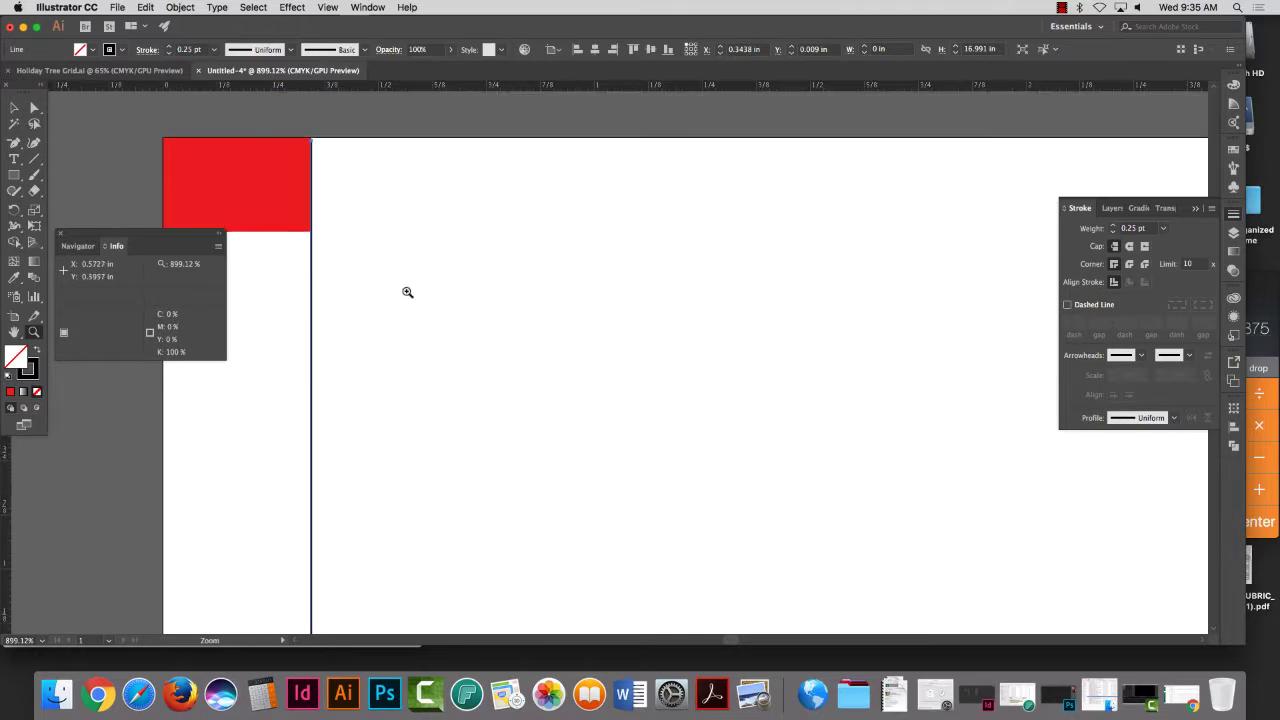
{"action": "scroll", "coordinate": [407, 291], "scroll_direction": "up", "scroll_amount": 2}
{"action": "left_click_drag", "start_coordinate": [309, 204], "coordinate": [574, 346]}
{"action": "left_click", "coordinate": [14, 108]}
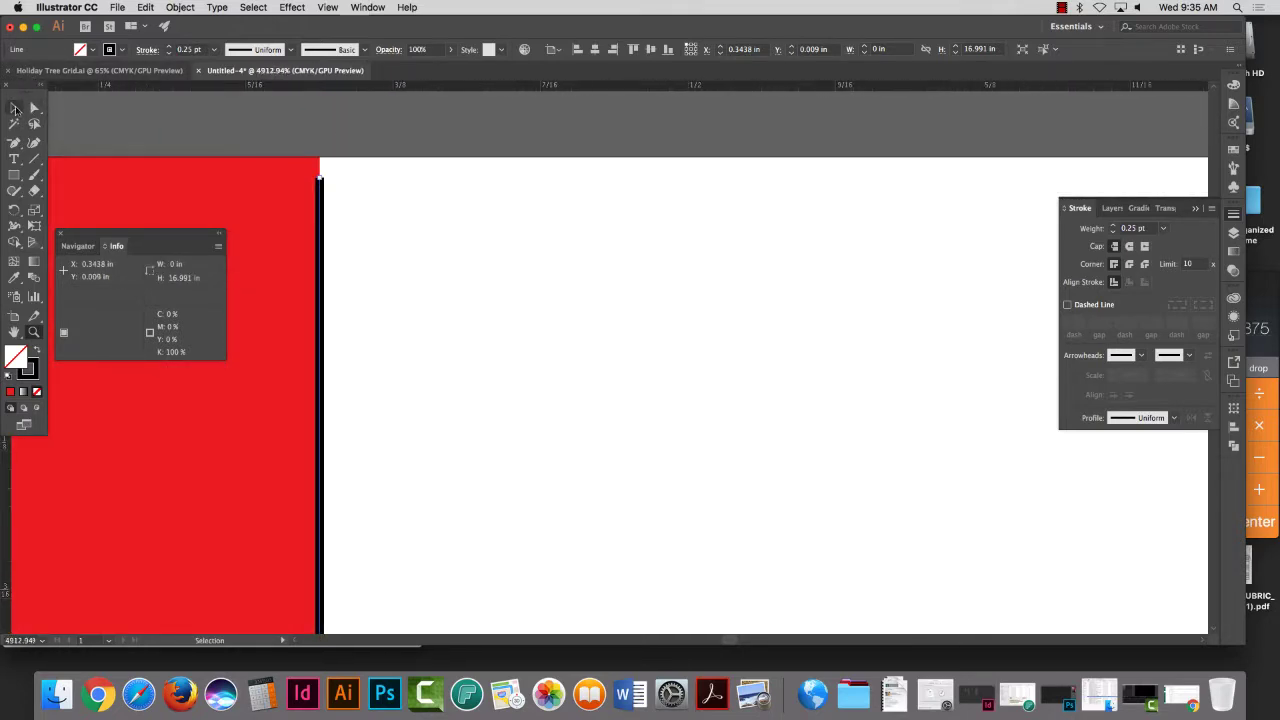
{"action": "left_click_drag", "start_coordinate": [318, 181], "coordinate": [323, 160]}
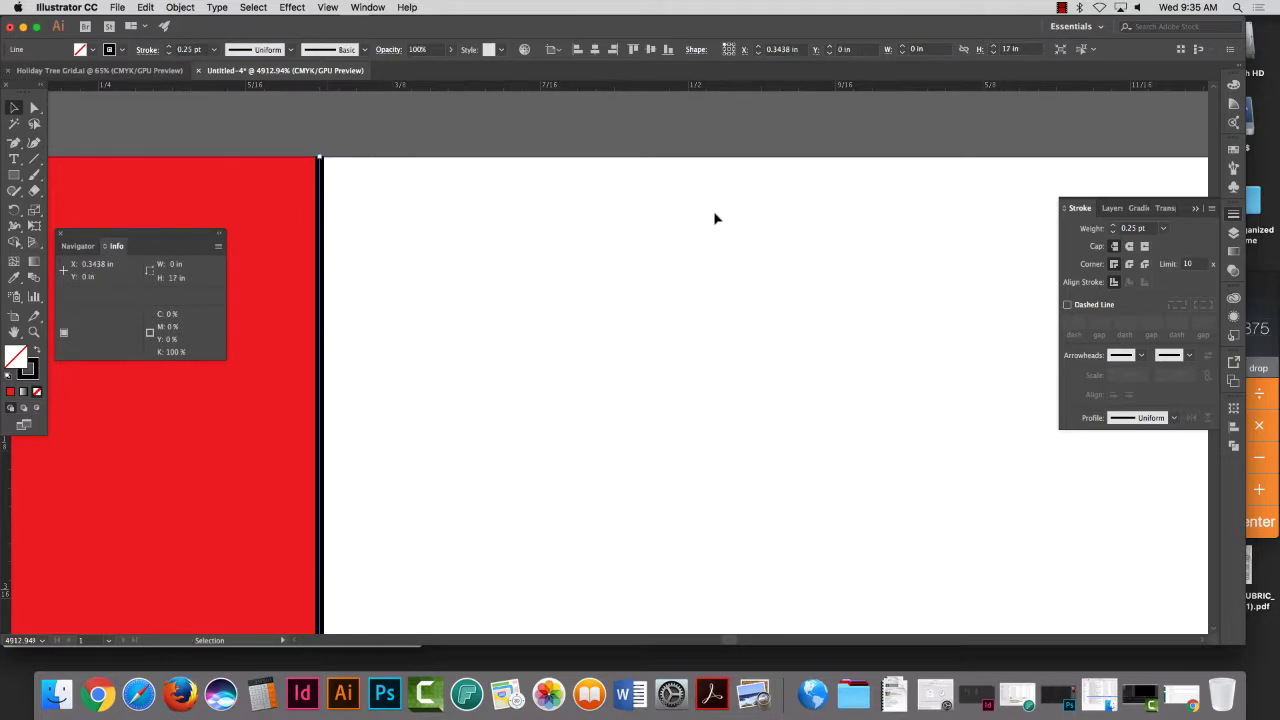
{"action": "key", "text": "super+0"}
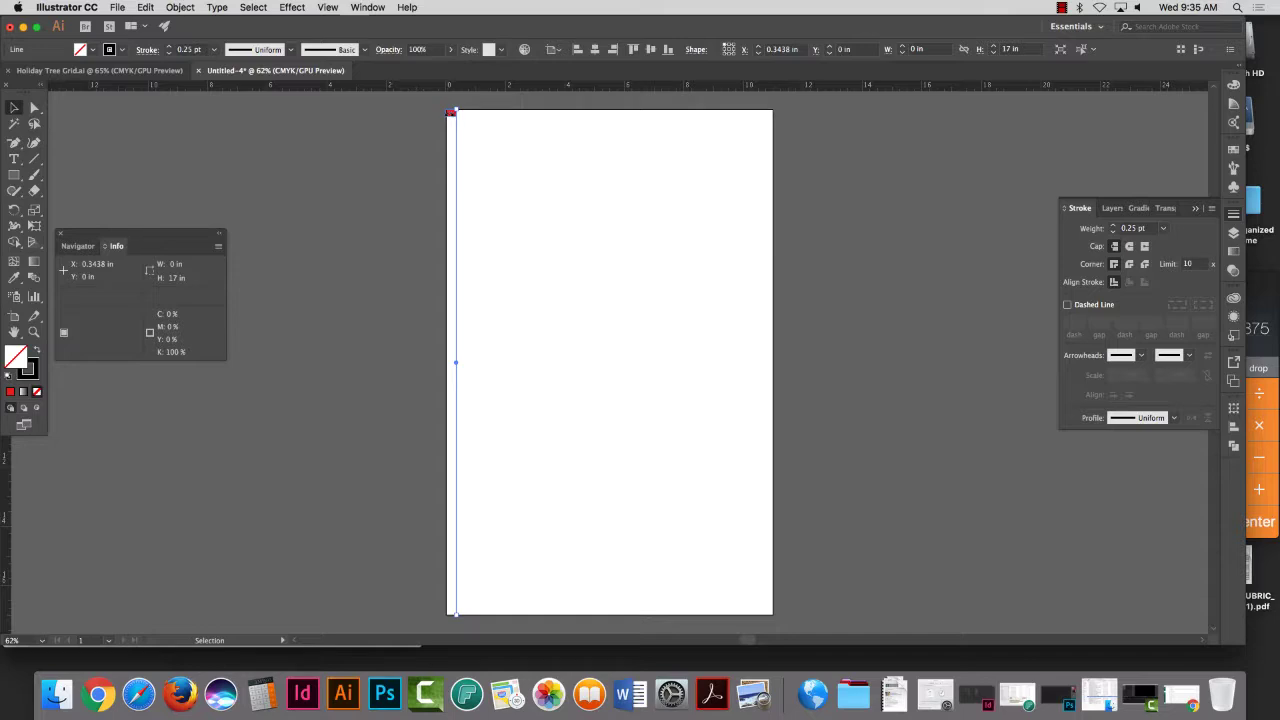
Step: Check the red rectangle's width and height up close, and deselect it
{"action": "left_click", "coordinate": [34, 332]}
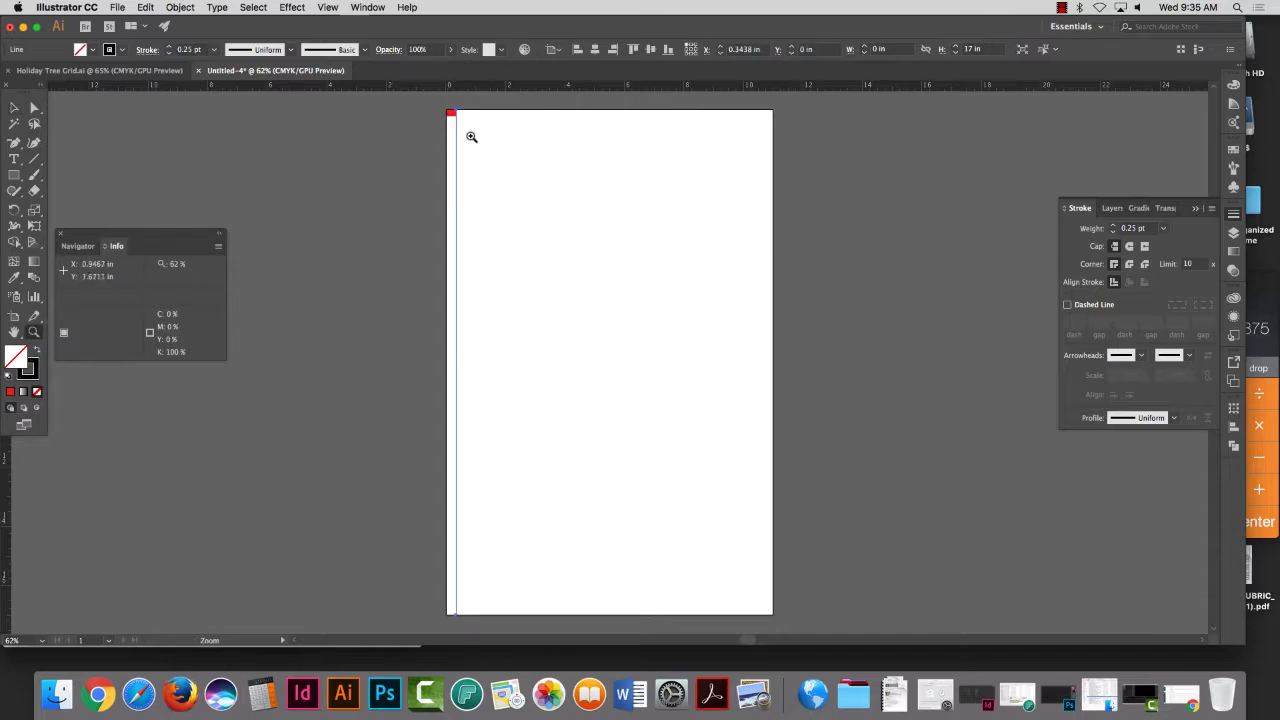
{"action": "left_click_drag", "start_coordinate": [471, 134], "coordinate": [786, 320]}
{"action": "left_click", "coordinate": [14, 107]}
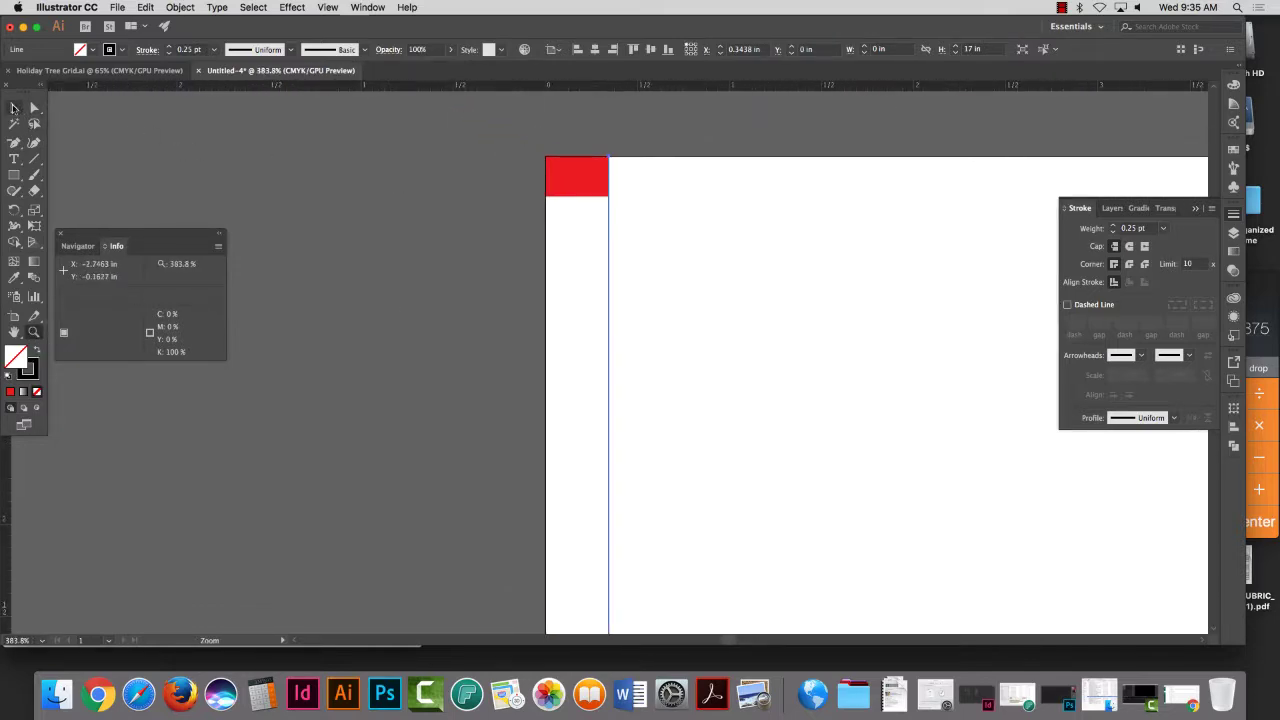
{"action": "left_click", "coordinate": [594, 180]}
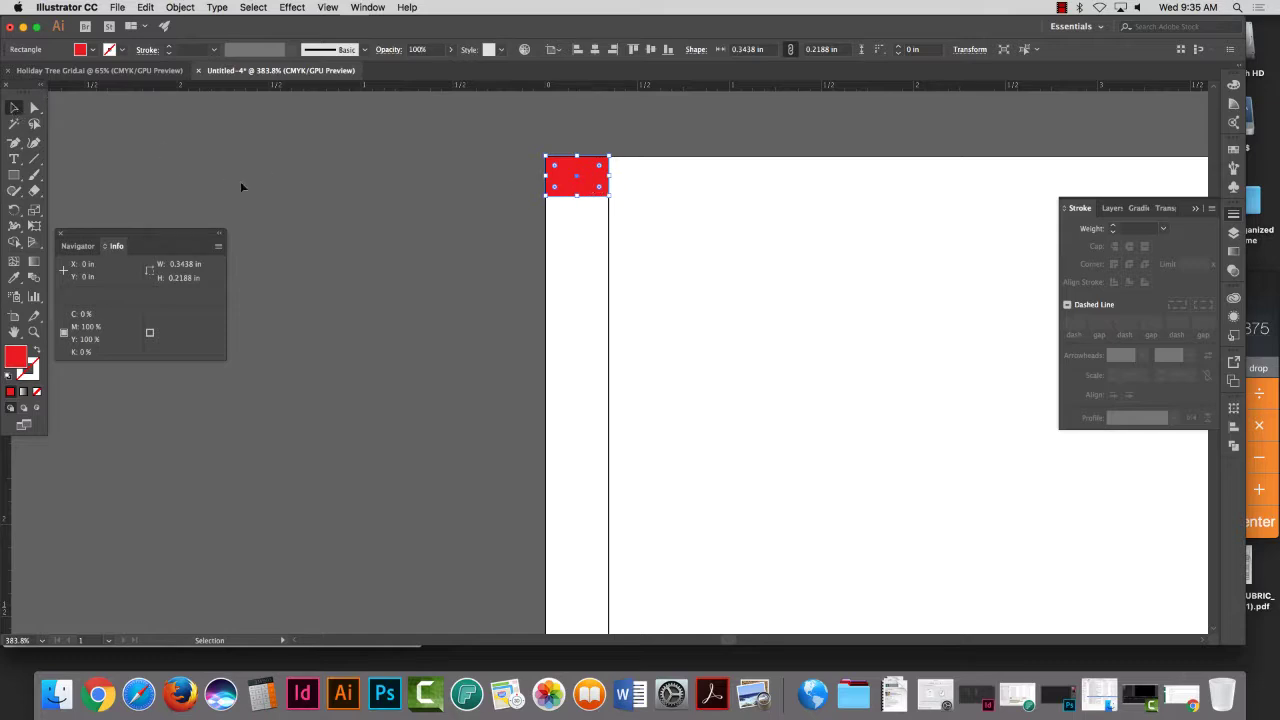
{"action": "left_click", "coordinate": [434, 208]}
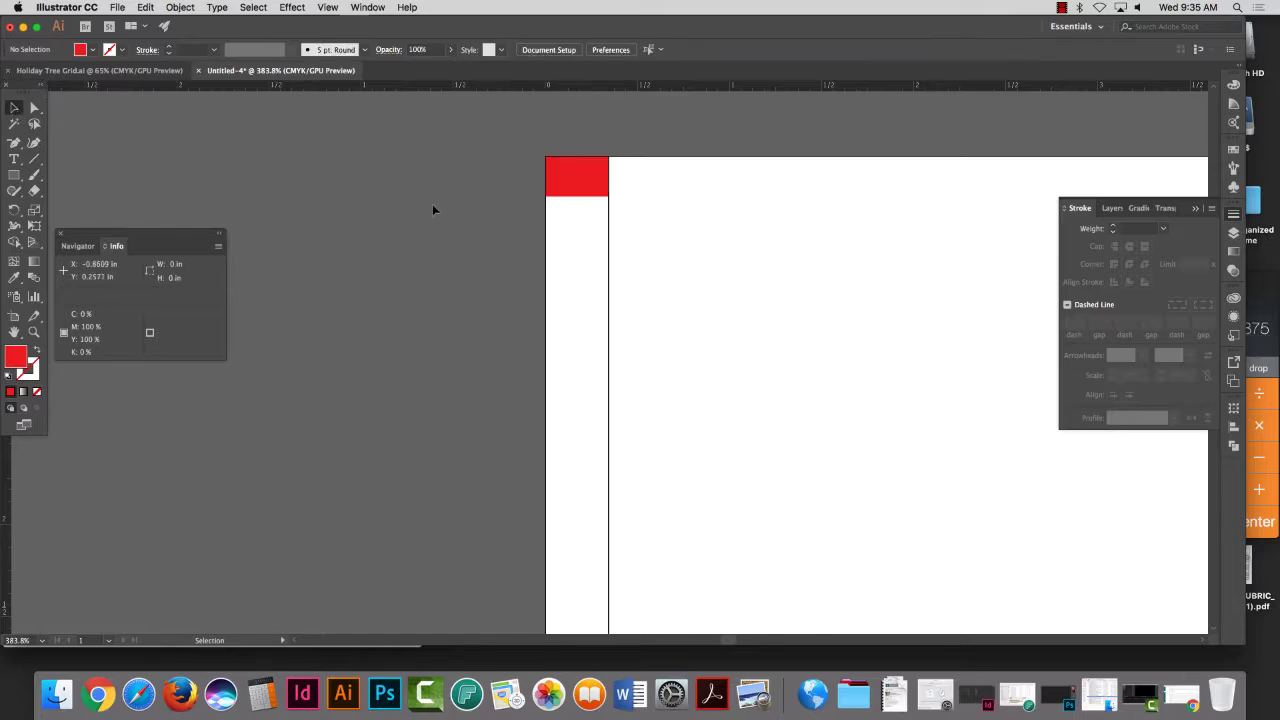
Step: Open the Move settings for the full-height vertical line and keep them clear of the line
{"action": "left_click", "coordinate": [609, 229]}
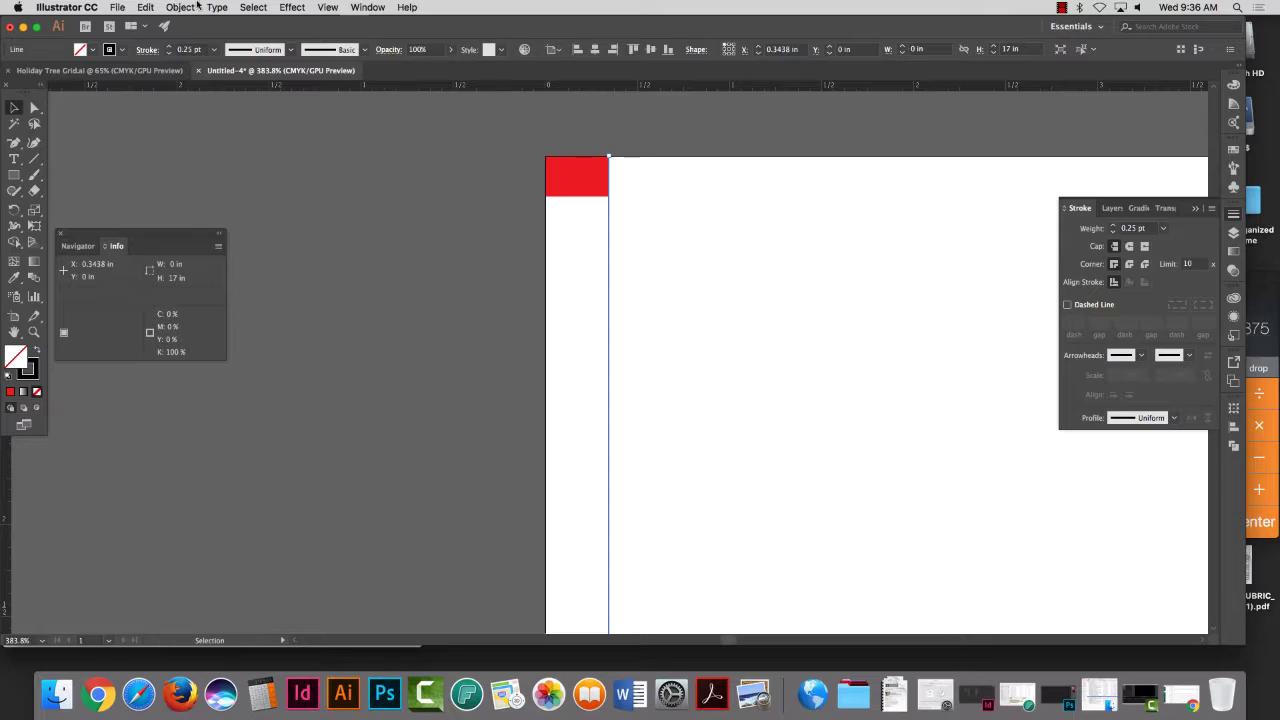
{"action": "left_click", "coordinate": [186, 7]}
{"action": "mouse_move", "coordinate": [193, 23]}
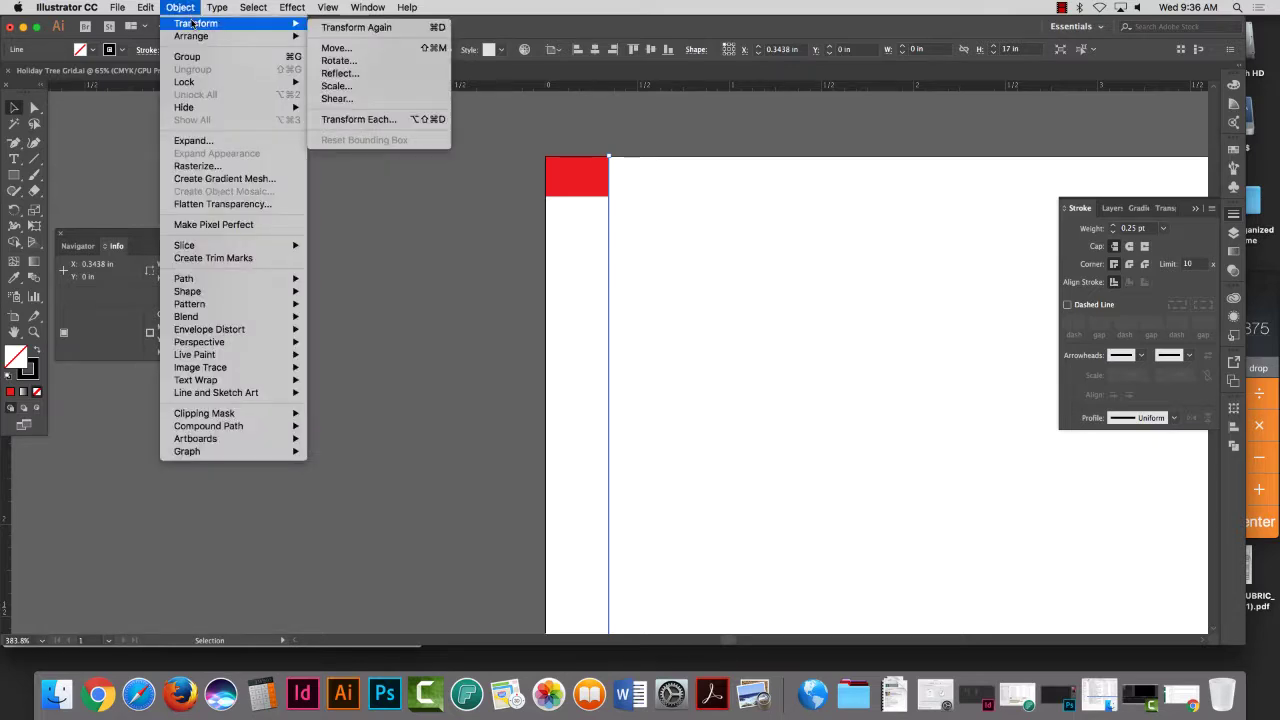
{"action": "left_click", "coordinate": [336, 47]}
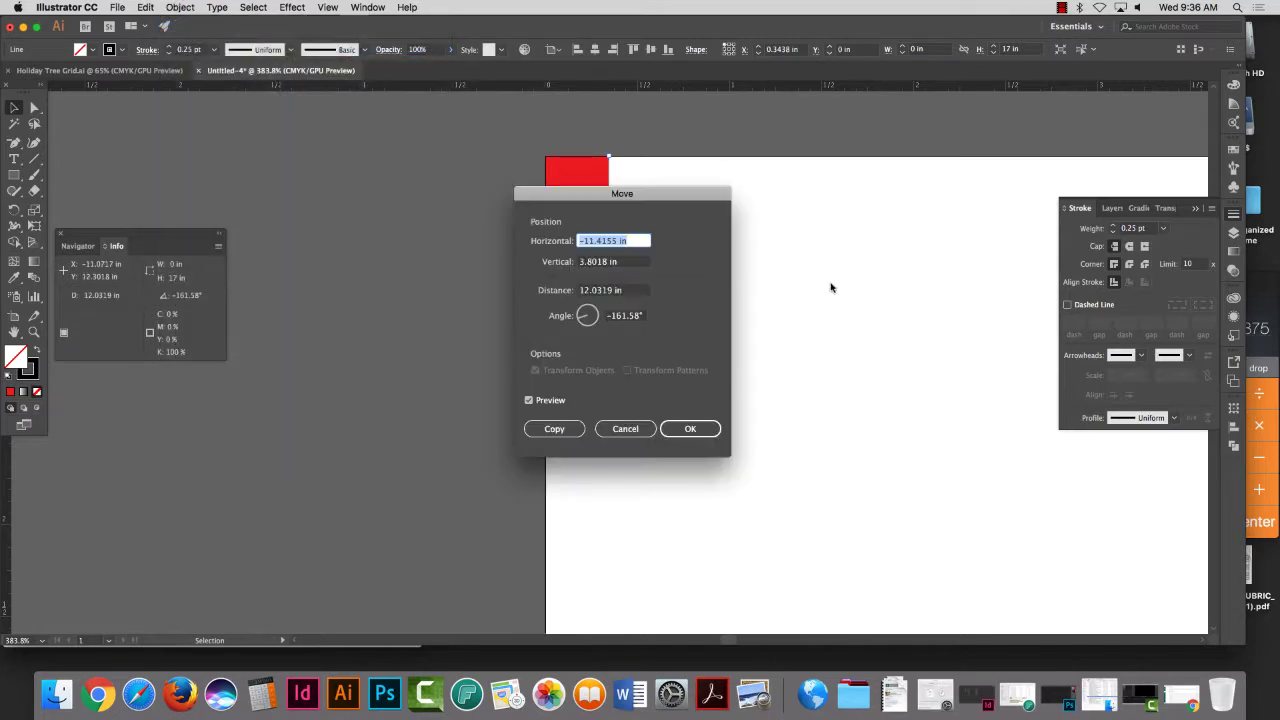
{"action": "left_click_drag", "start_coordinate": [654, 199], "coordinate": [830, 198]}
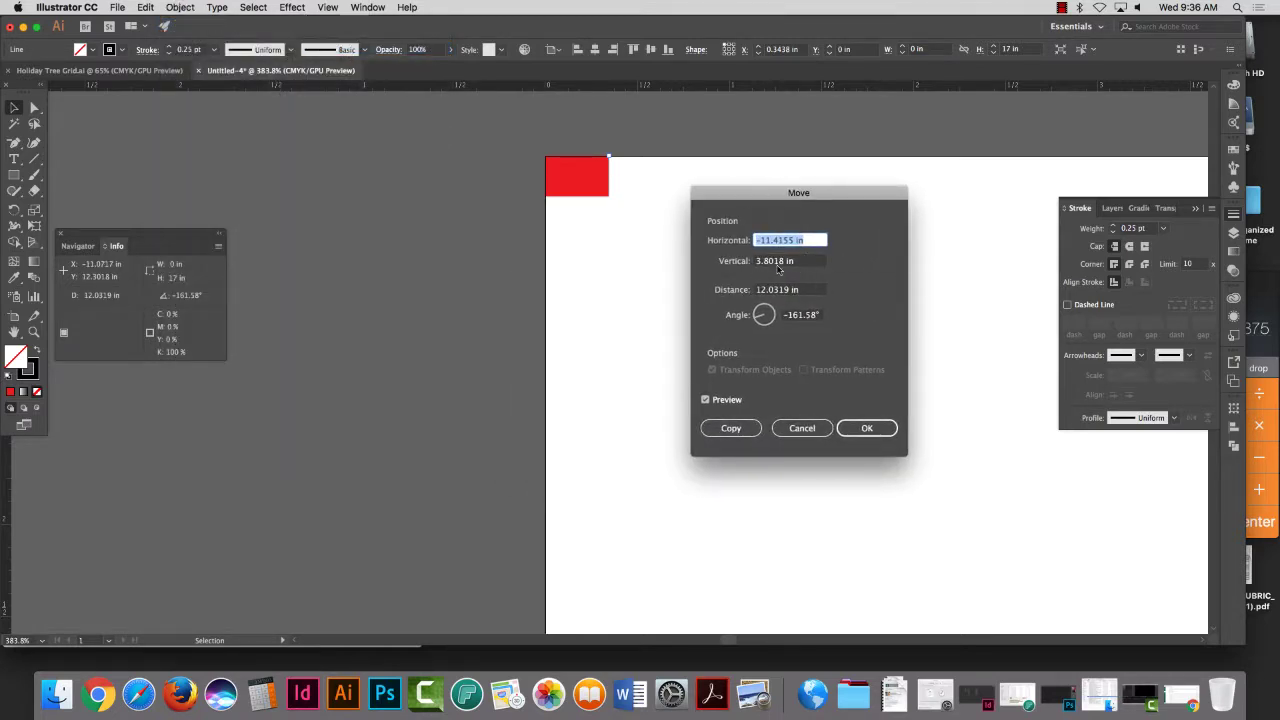
Step: Try a Move offset of 0 in horizontal and 0.3438 in vertical for the line, comparing it with the preview
{"action": "type", "text": "0"}
{"action": "key", "text": "Tab"}
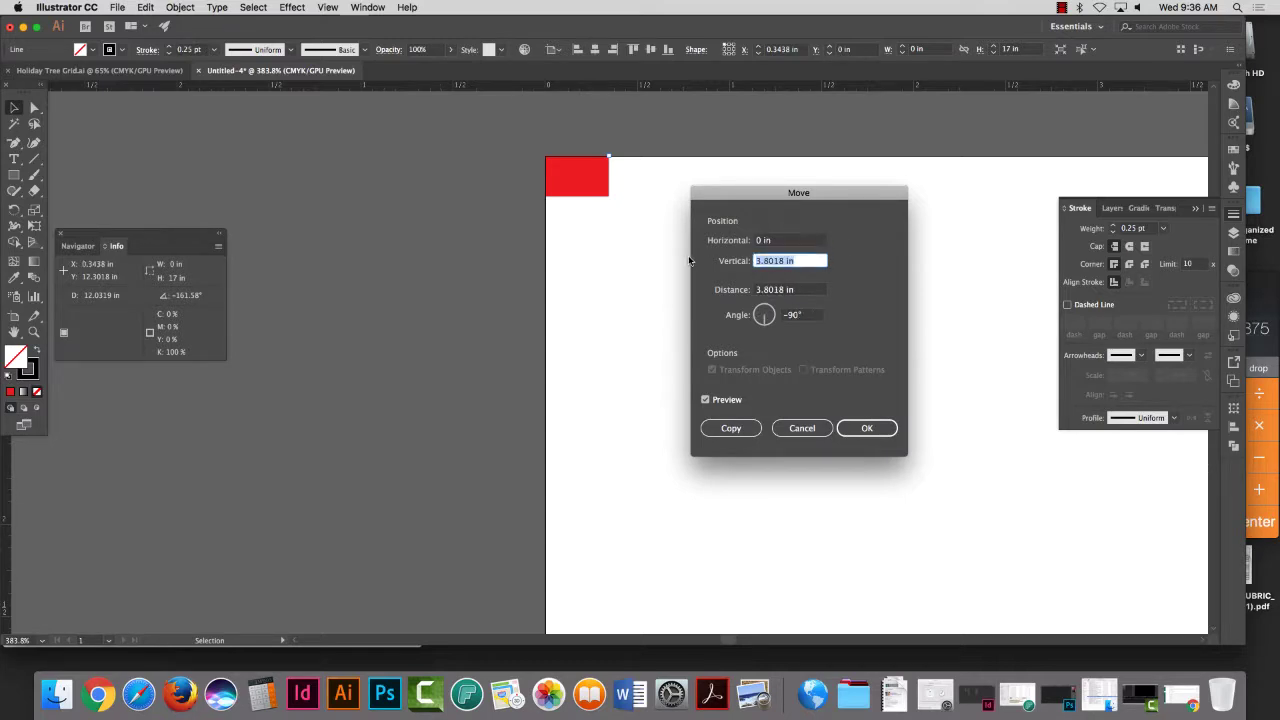
{"action": "type", "text": ".3438"}
{"action": "left_click", "coordinate": [705, 401]}
{"action": "left_click", "coordinate": [705, 401]}
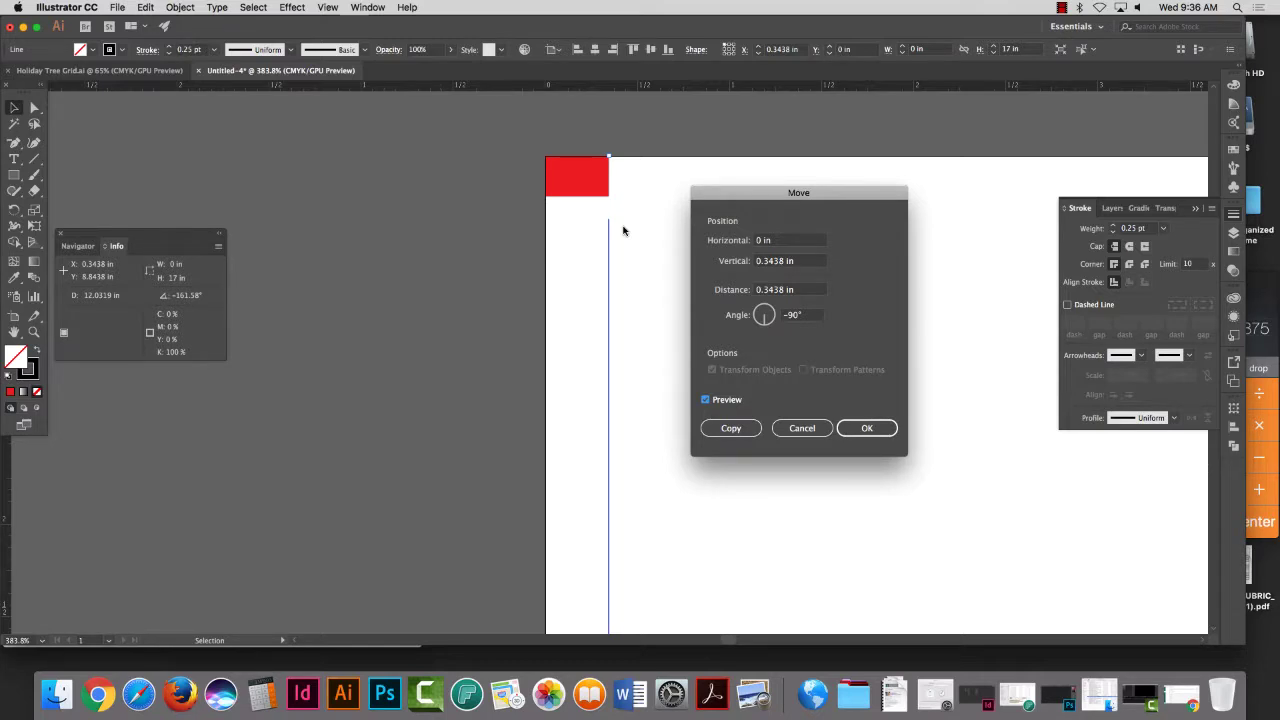
Step: Make a copy of the vertical line offset 0.3438 in horizontally and 0 in vertically, comparing the preview before copying
{"action": "left_click_drag", "start_coordinate": [811, 265], "coordinate": [745, 260]}
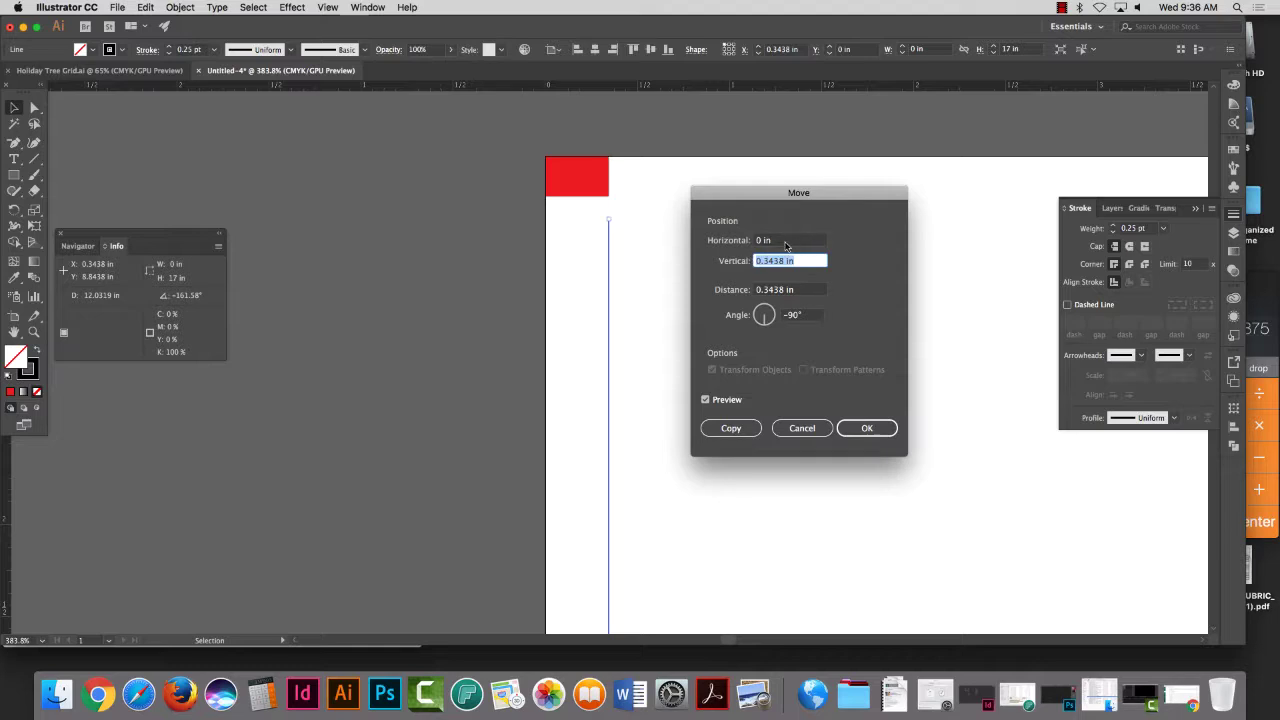
{"action": "left_click", "coordinate": [785, 245]}
{"action": "type", "text": "0.3438"}
{"action": "key", "text": "Tab"}
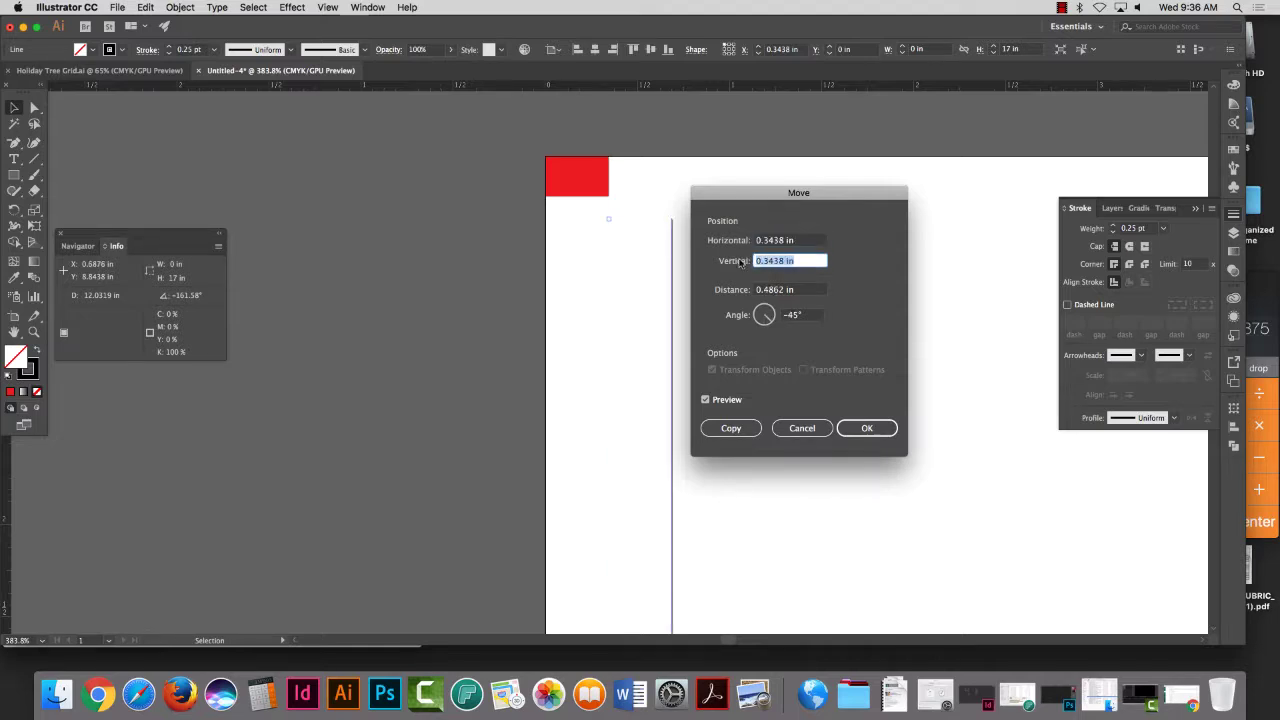
{"action": "type", "text": "0"}
{"action": "left_click", "coordinate": [710, 400]}
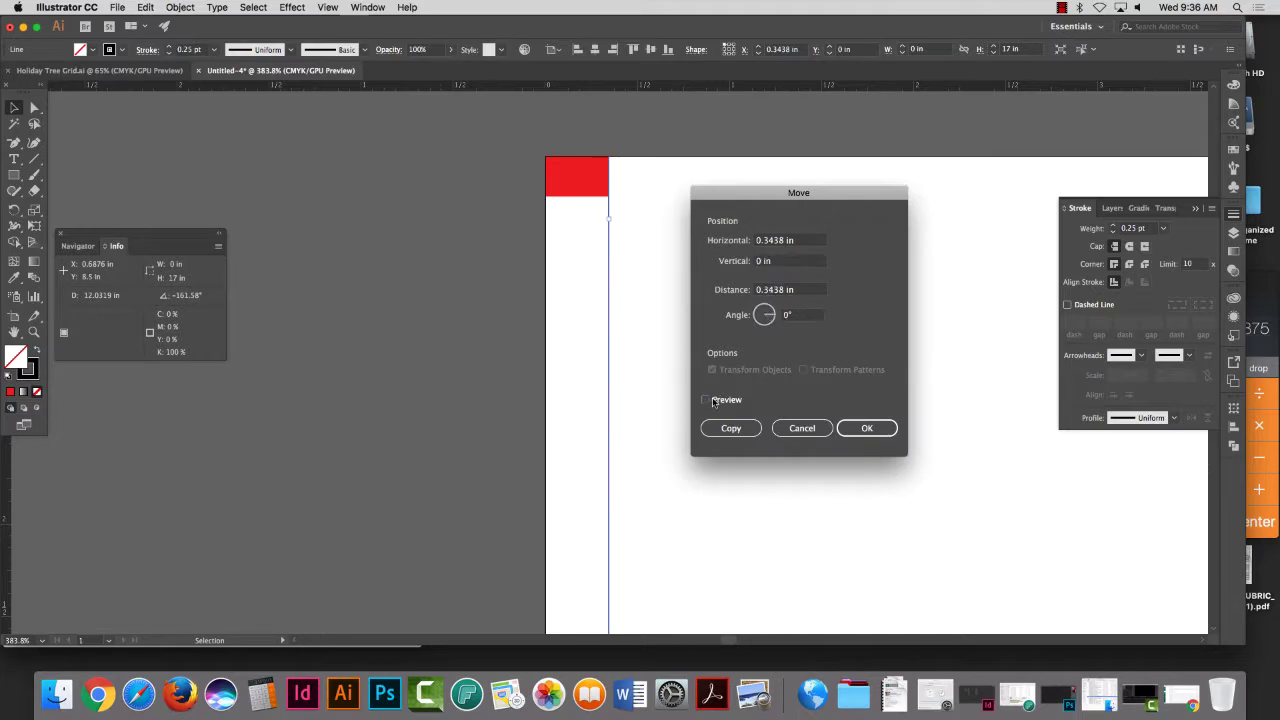
{"action": "left_click", "coordinate": [708, 400]}
{"action": "left_click", "coordinate": [708, 400]}
{"action": "left_click", "coordinate": [708, 400]}
{"action": "left_click", "coordinate": [708, 400]}
{"action": "left_click", "coordinate": [708, 400]}
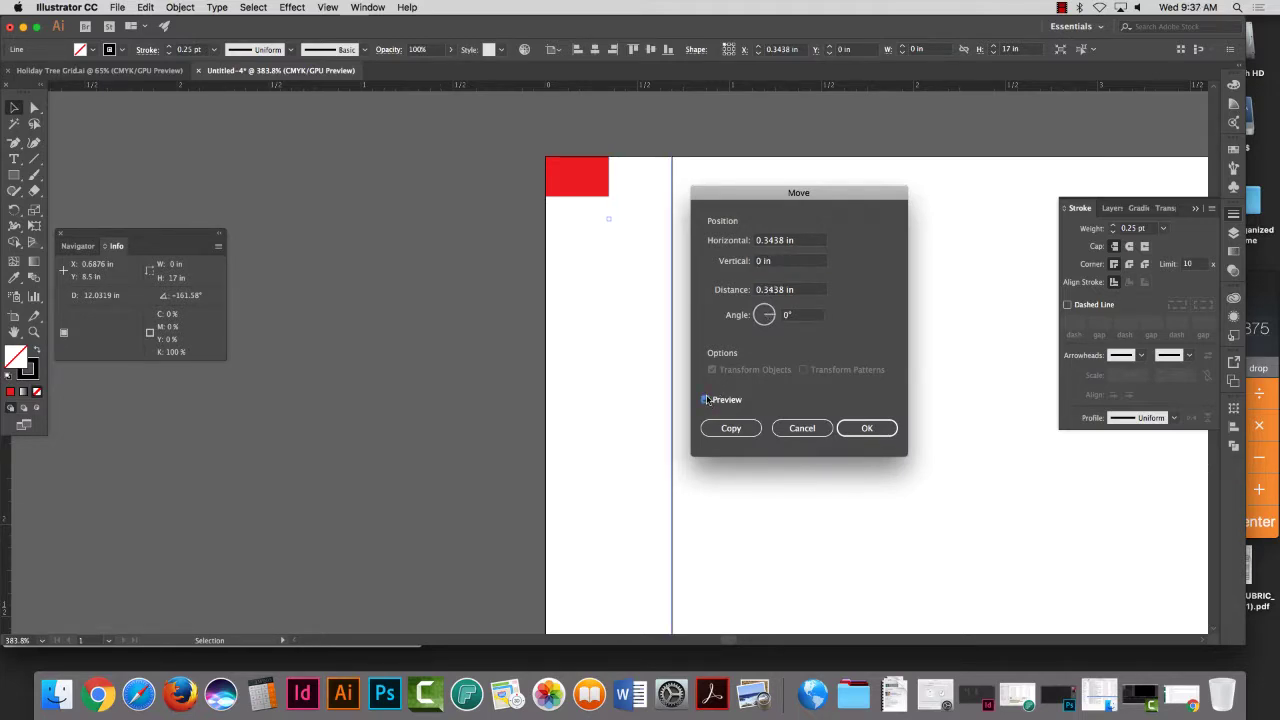
{"action": "left_click", "coordinate": [708, 400]}
{"action": "left_click", "coordinate": [708, 400]}
{"action": "left_click", "coordinate": [729, 430]}
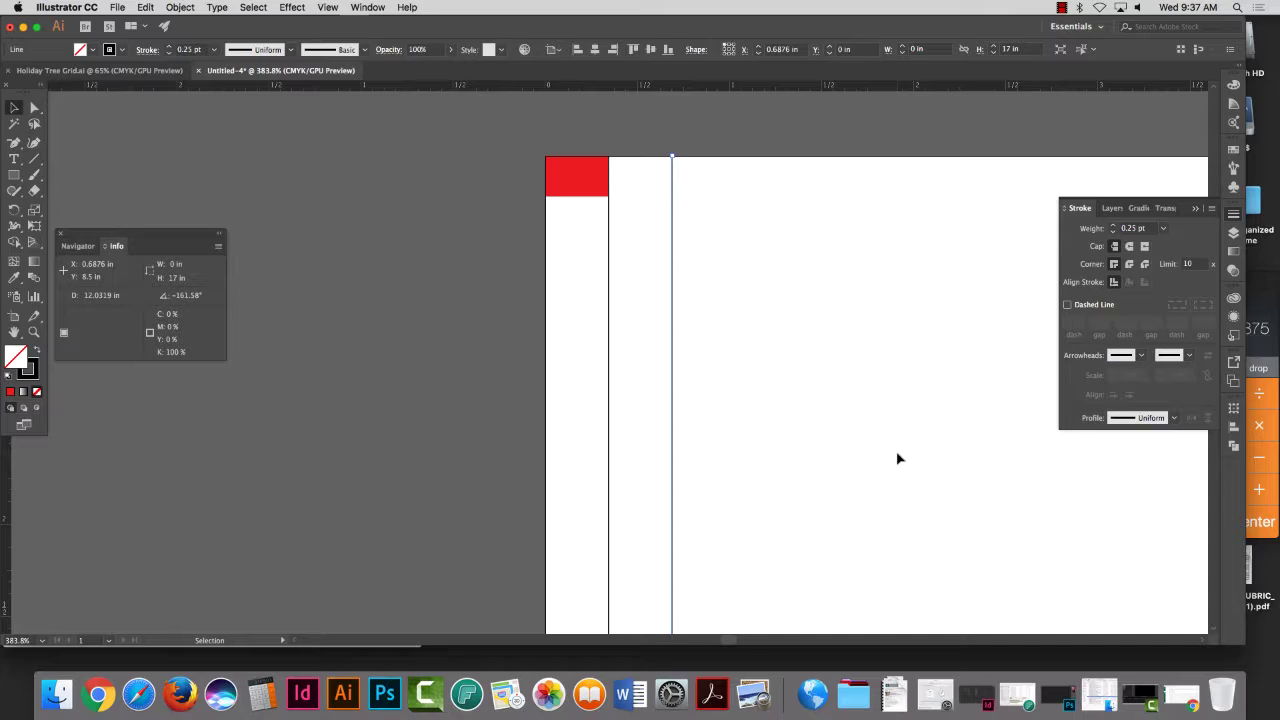
Step: Repeat the offset copy of the vertical line until evenly spaced lines span the full page width
{"action": "key", "text": "super+d"}
{"action": "key", "text": "super+d"}
{"action": "key", "text": "super+d"}
{"action": "key", "text": "super+d"}
{"action": "key", "text": "super+d"}
{"action": "key", "text": "super+d"}
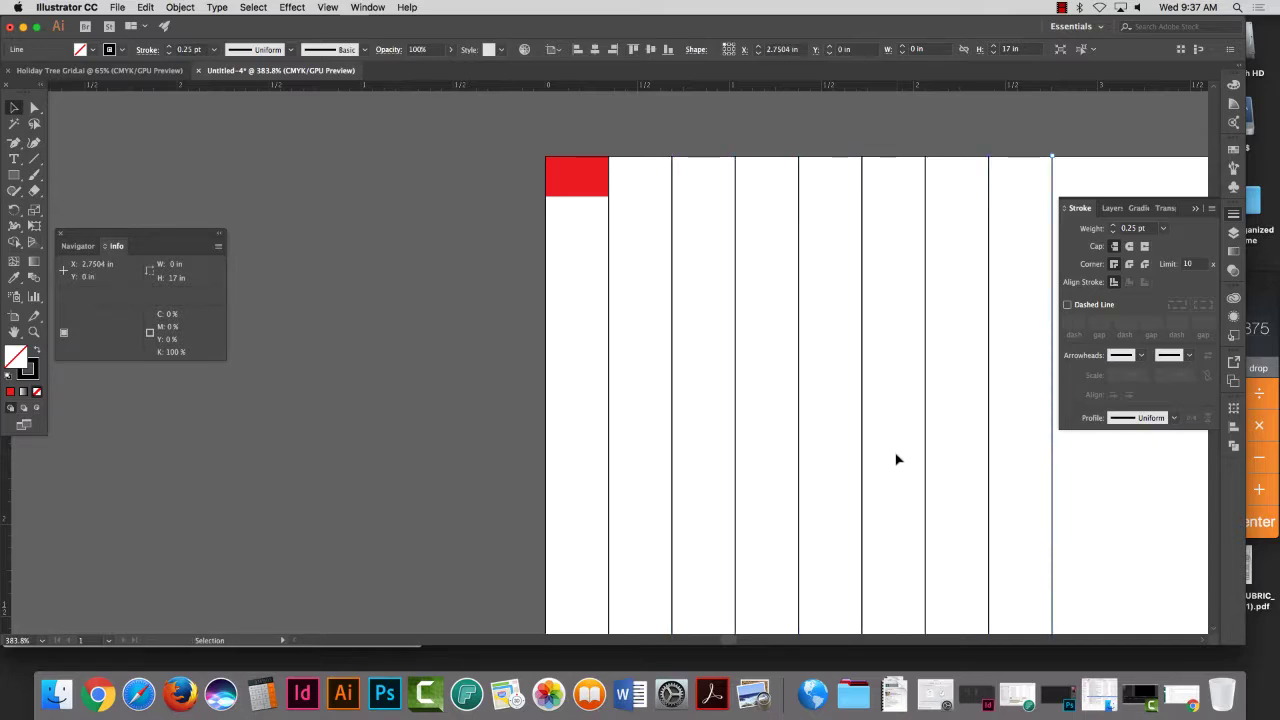
{"action": "key", "text": "super+0"}
{"action": "key", "text": "super+d"}
{"action": "key", "text": "super+d"}
{"action": "key", "text": "super+d"}
{"action": "key", "text": "super+d"}
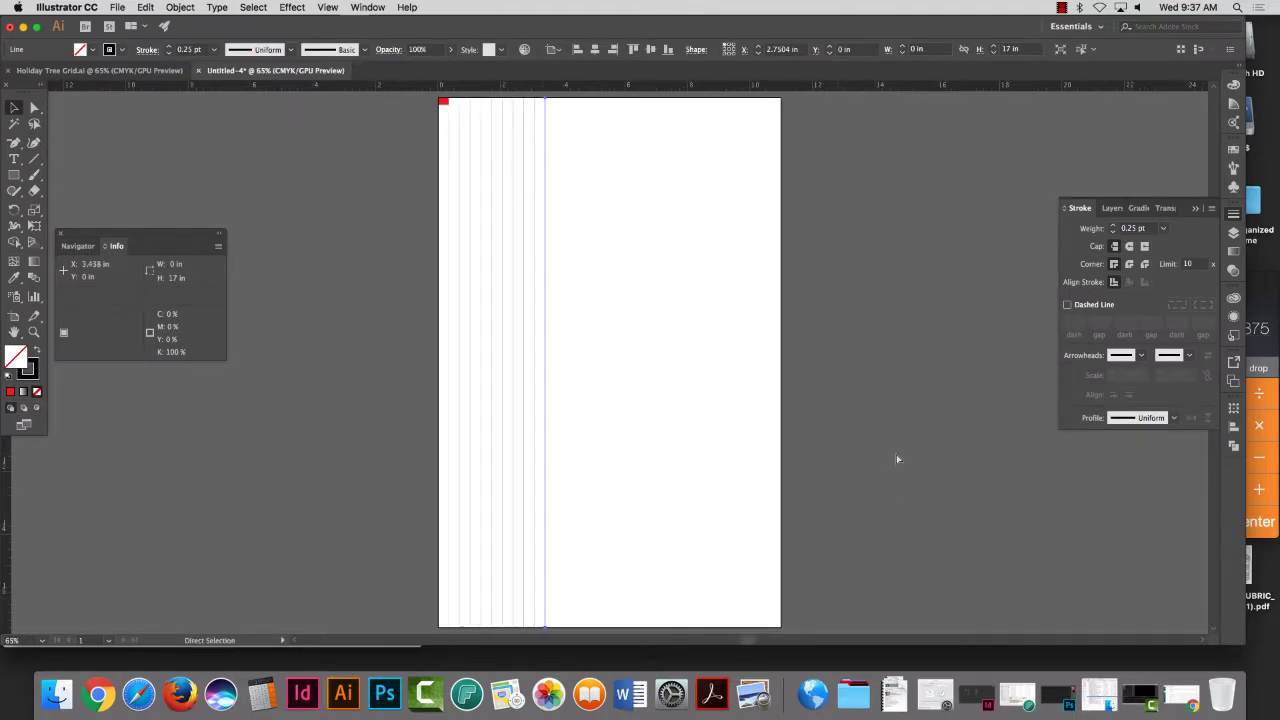
{"action": "key", "text": "super+d"}
{"action": "key", "text": "super+d"}
{"action": "key", "text": "super+d"}
{"action": "key", "text": "super+d"}
{"action": "key", "text": "super+d"}
{"action": "key", "text": "super+d"}
{"action": "key", "text": "super+d"}
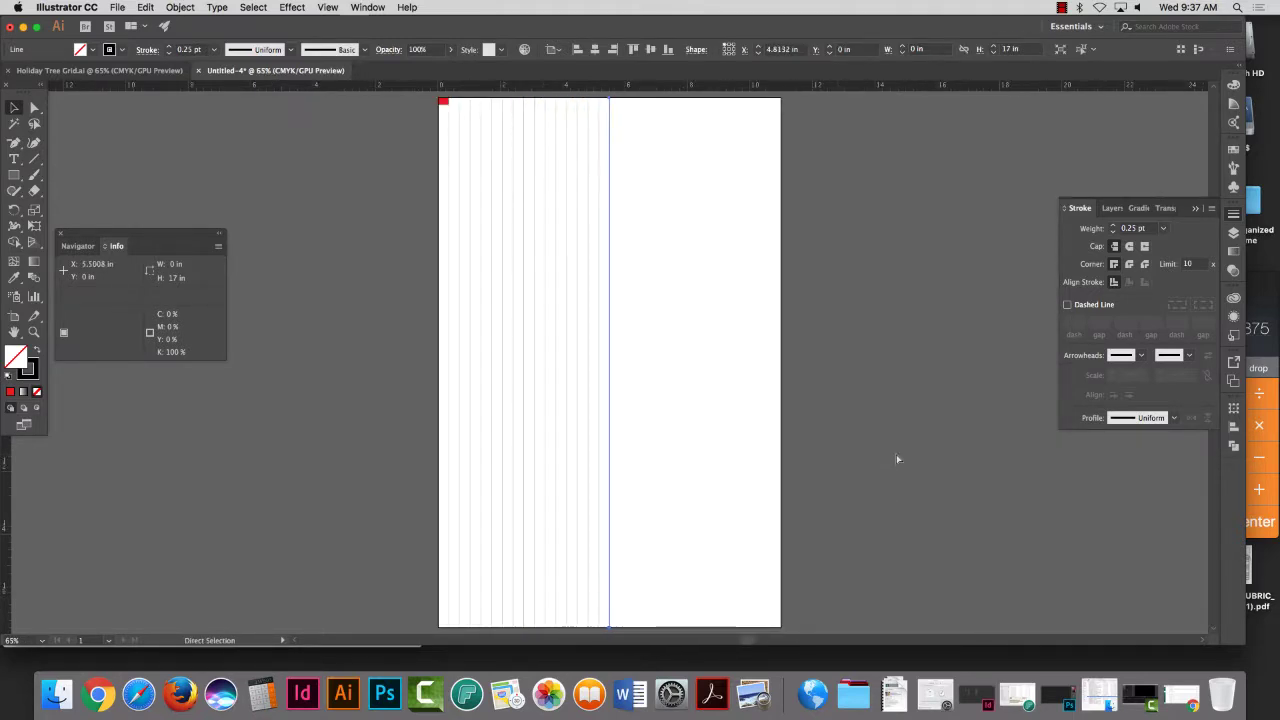
{"action": "key", "text": "super+d"}
{"action": "key", "text": "super+d"}
{"action": "key", "text": "super+d"}
{"action": "key", "text": "super+d"}
{"action": "key", "text": "super+d"}
{"action": "key", "text": "super+d"}
{"action": "key", "text": "super+d"}
{"action": "key", "text": "super+d"}
{"action": "key", "text": "super+d"}
{"action": "key", "text": "super+d"}
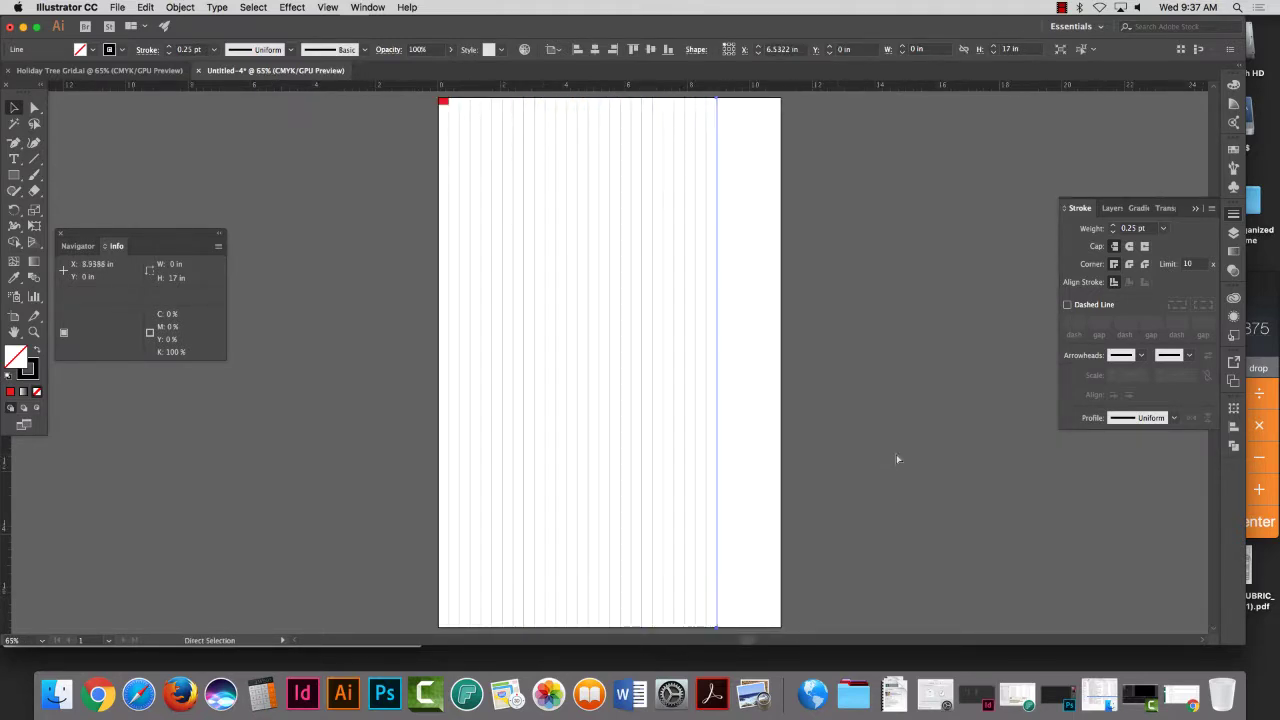
{"action": "key", "text": "super+d"}
{"action": "key", "text": "super+d"}
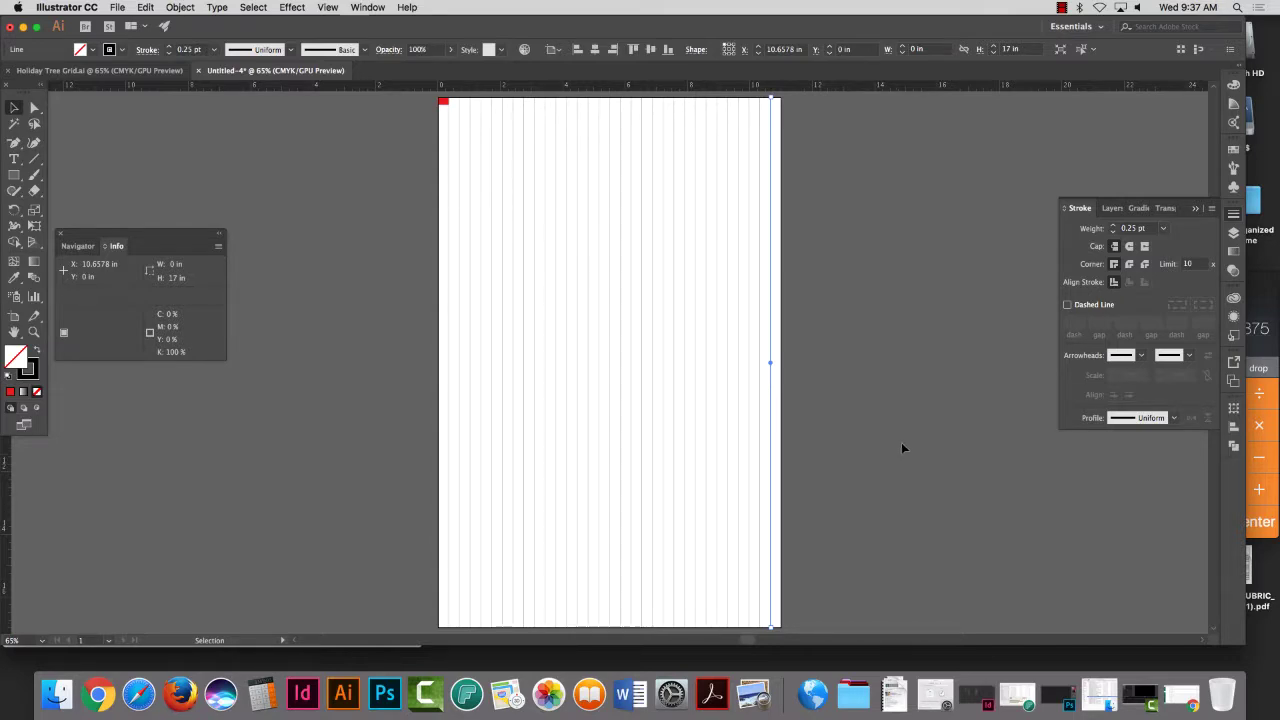
Step: Save the document as "Detailed grid" in Adobe Illustrator format, accepting the save options
{"action": "left_click", "coordinate": [117, 7]}
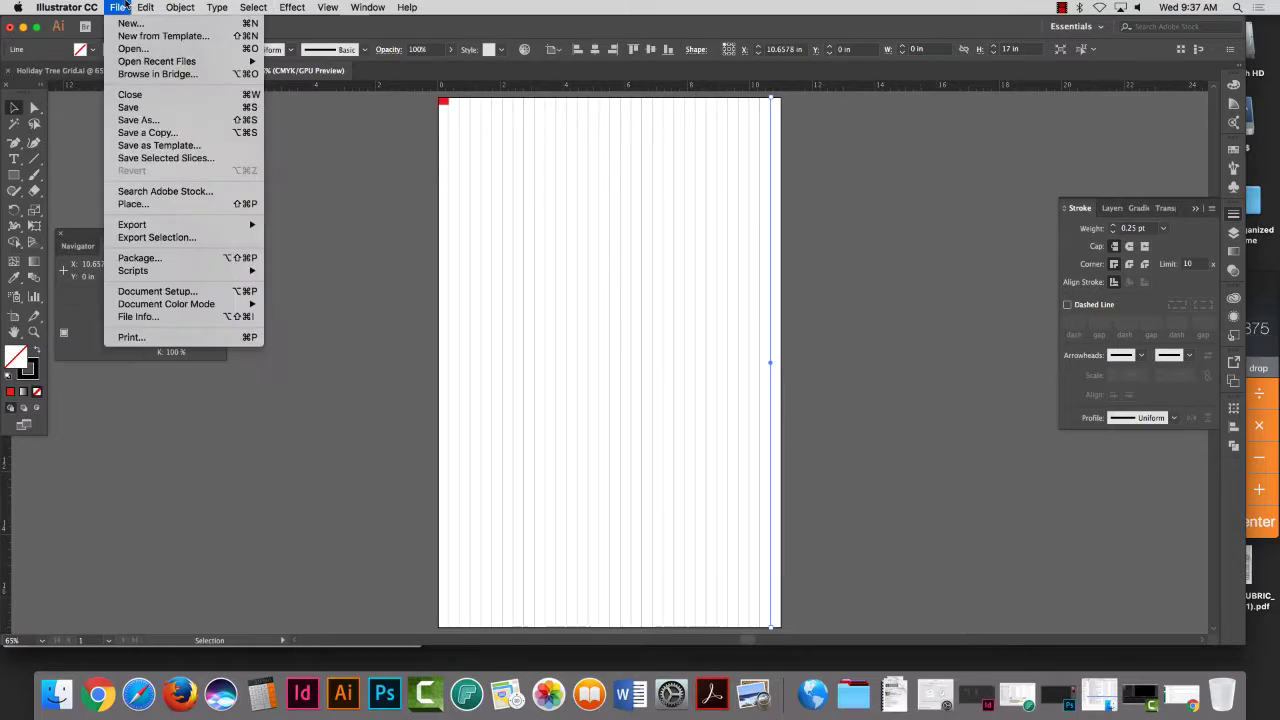
{"action": "left_click", "coordinate": [138, 119]}
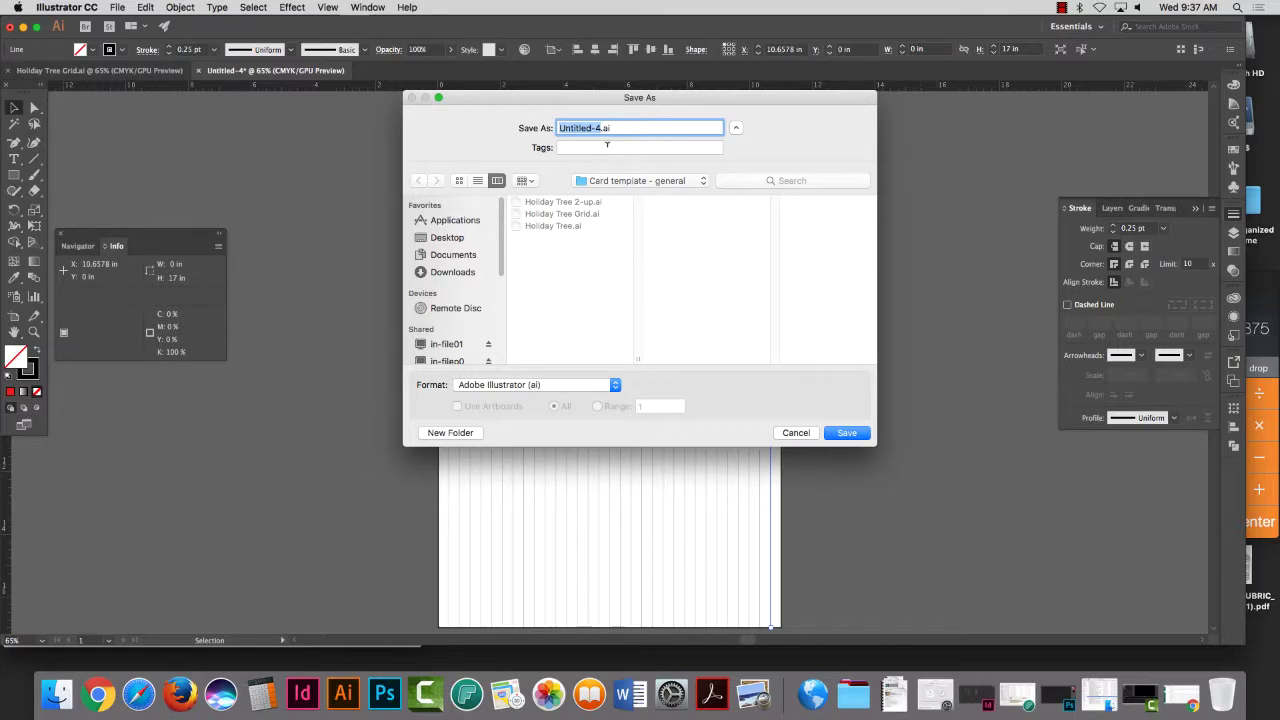
{"action": "type", "text": "Detailed grid"}
{"action": "left_click", "coordinate": [849, 435]}
{"action": "left_click", "coordinate": [713, 452]}
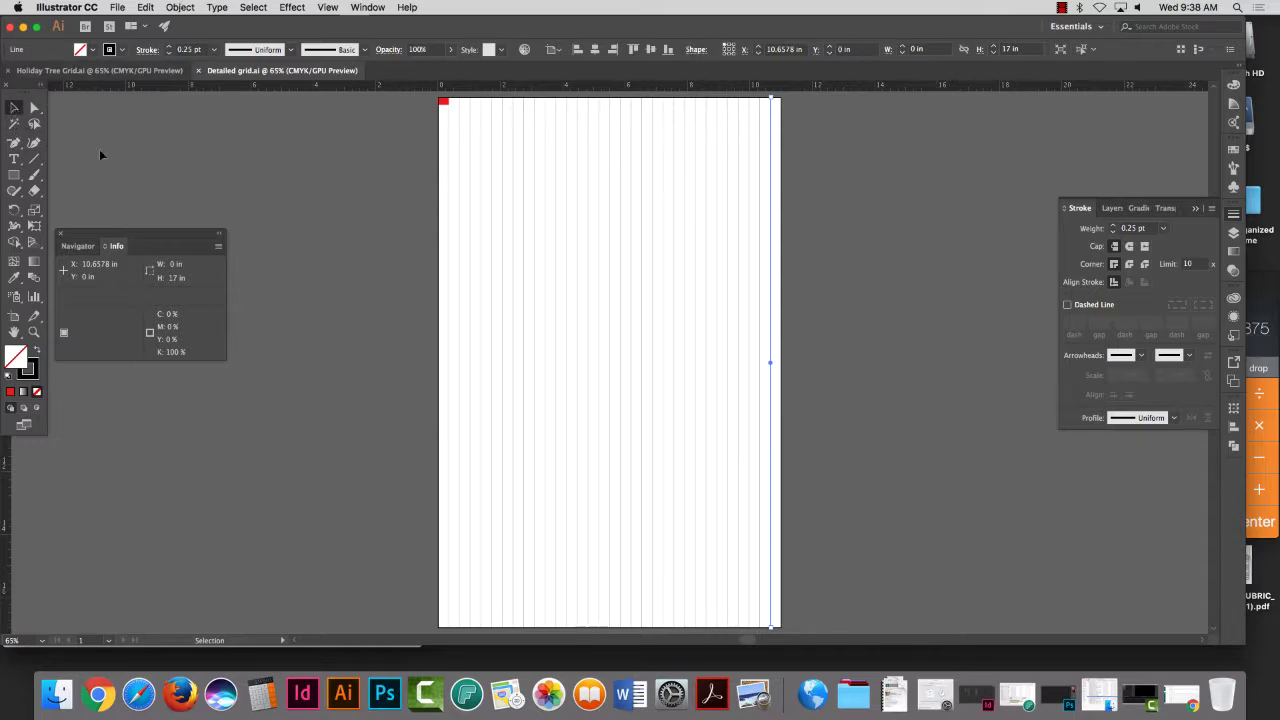
Step: Draw a horizontal line about 0.47 in long along the red rectangle's lower edge, with nothing else selected
{"action": "left_click", "coordinate": [424, 207]}
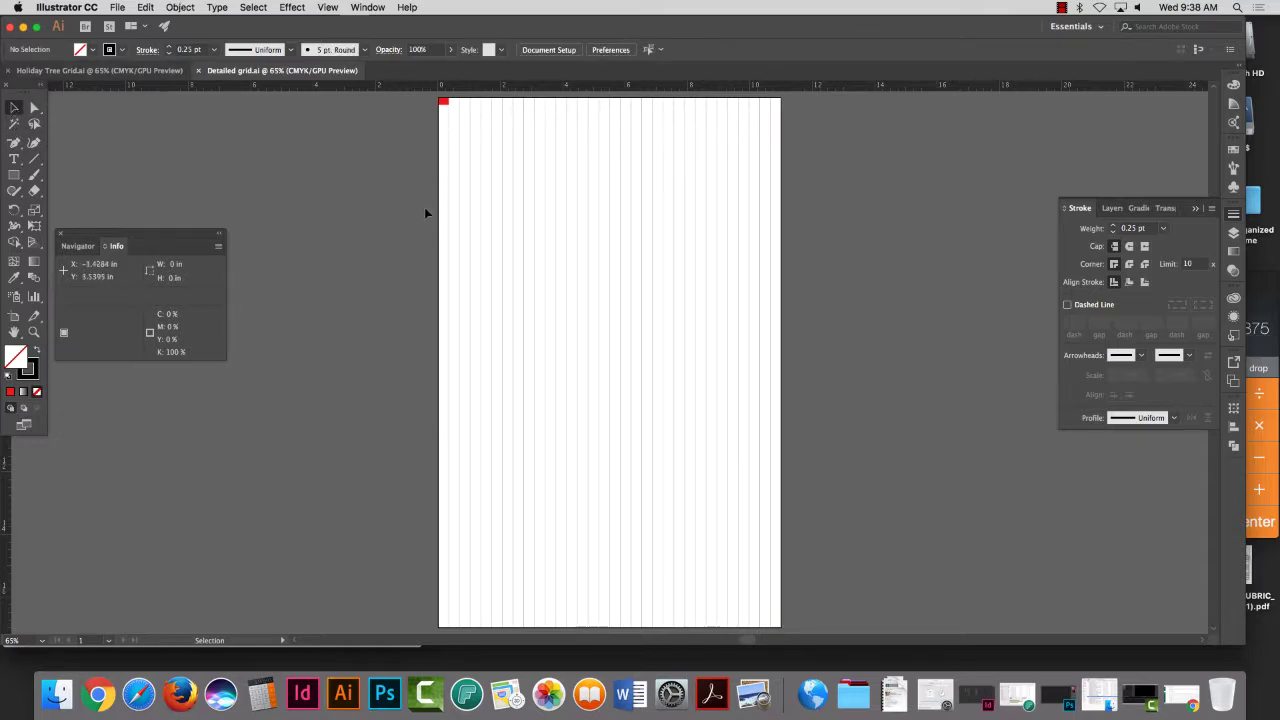
{"action": "left_click", "coordinate": [33, 332]}
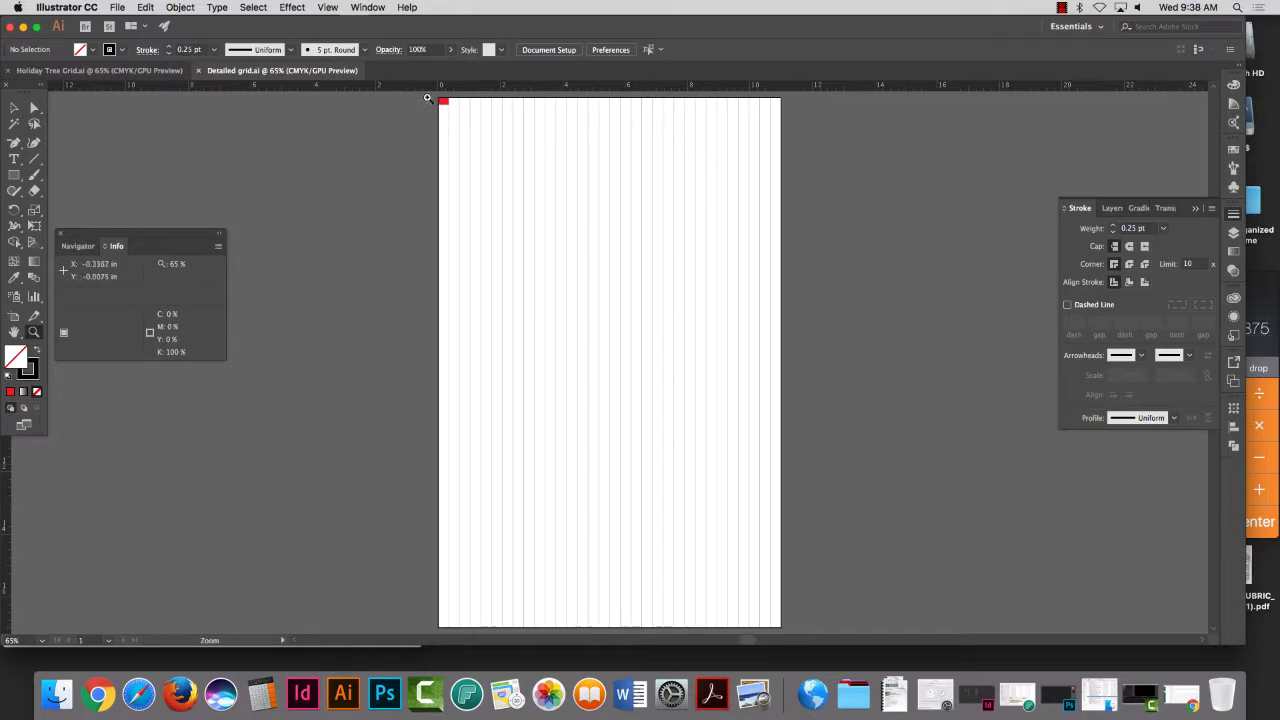
{"action": "left_click_drag", "start_coordinate": [427, 98], "coordinate": [880, 406]}
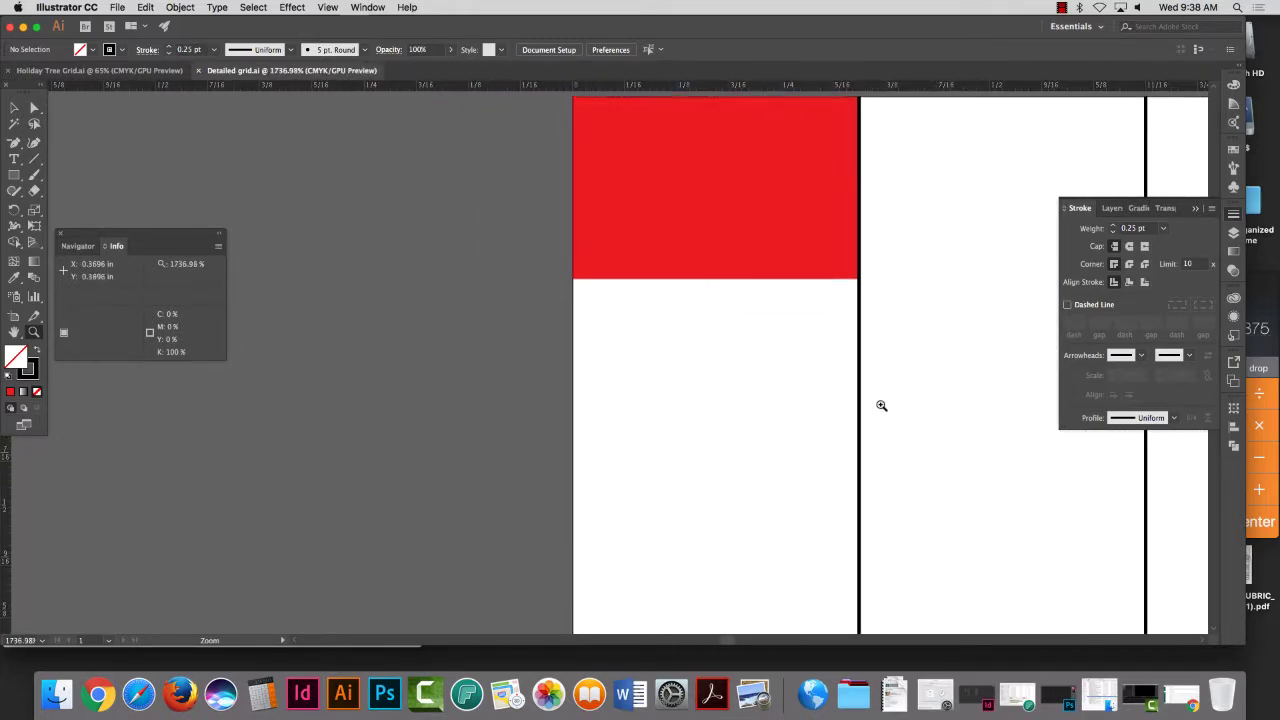
{"action": "left_click", "coordinate": [14, 107]}
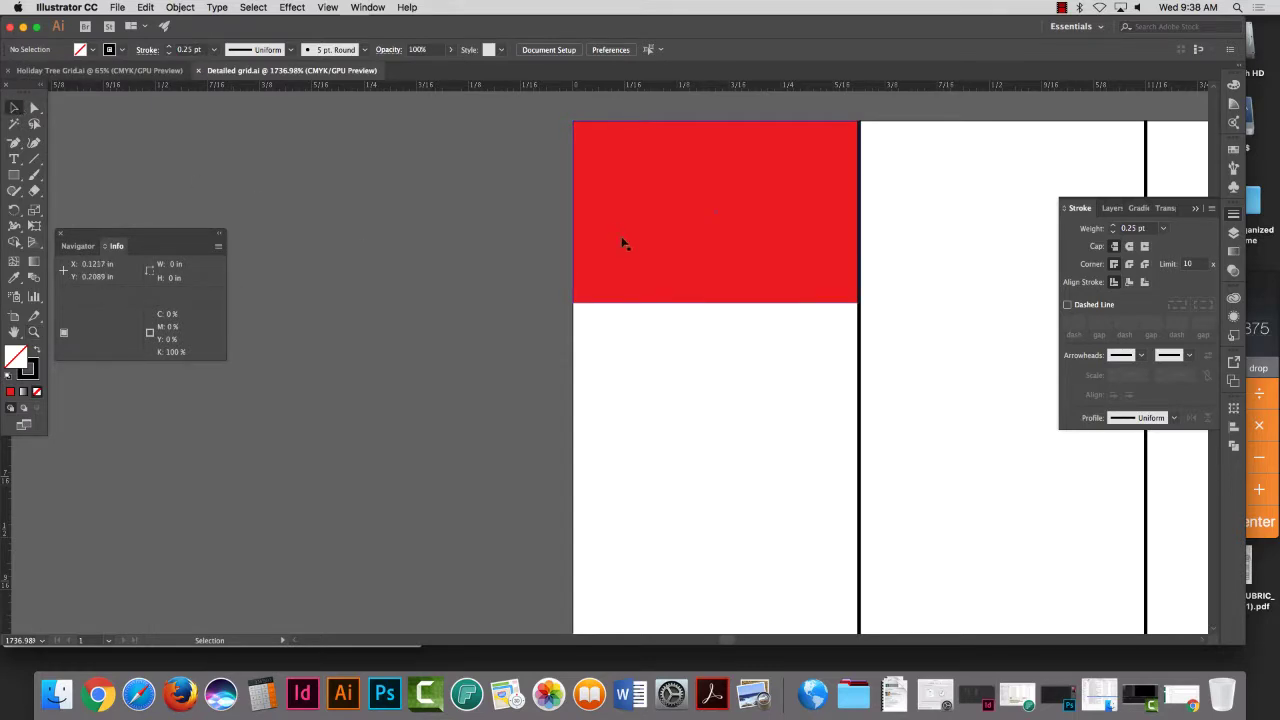
{"action": "left_click", "coordinate": [34, 158]}
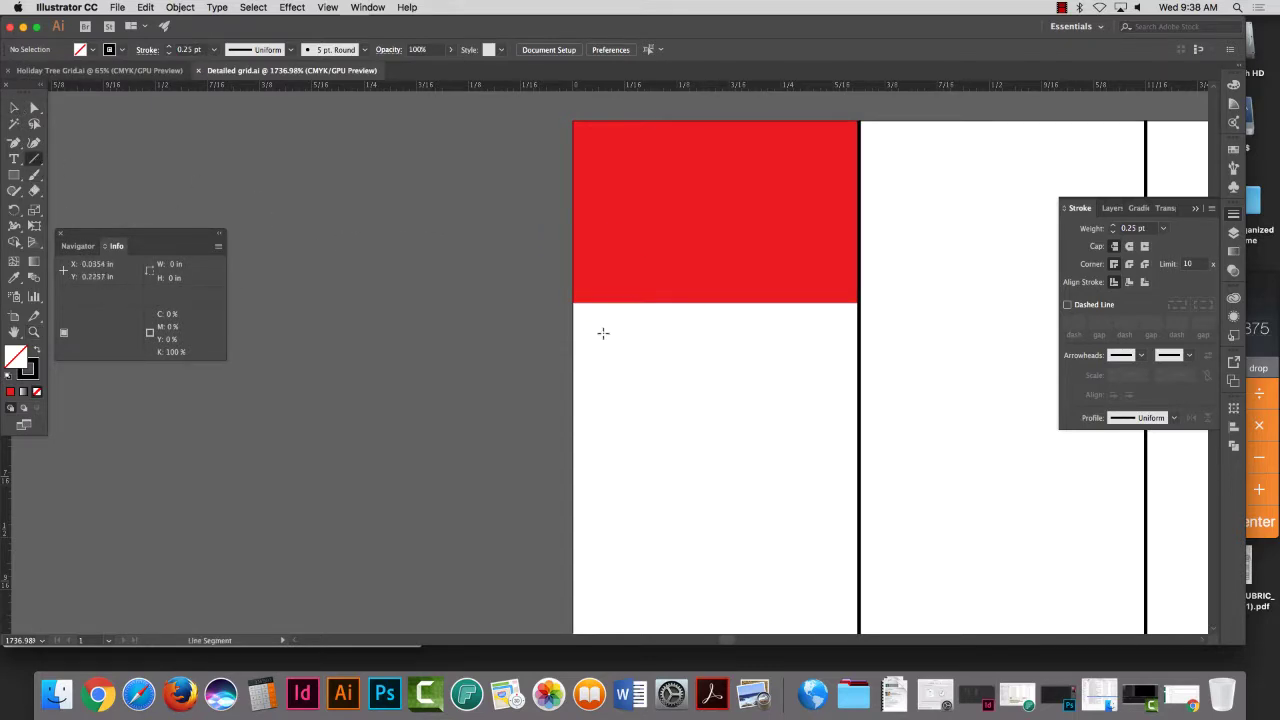
{"action": "left_click_drag", "start_coordinate": [575, 302], "coordinate": [985, 303]}
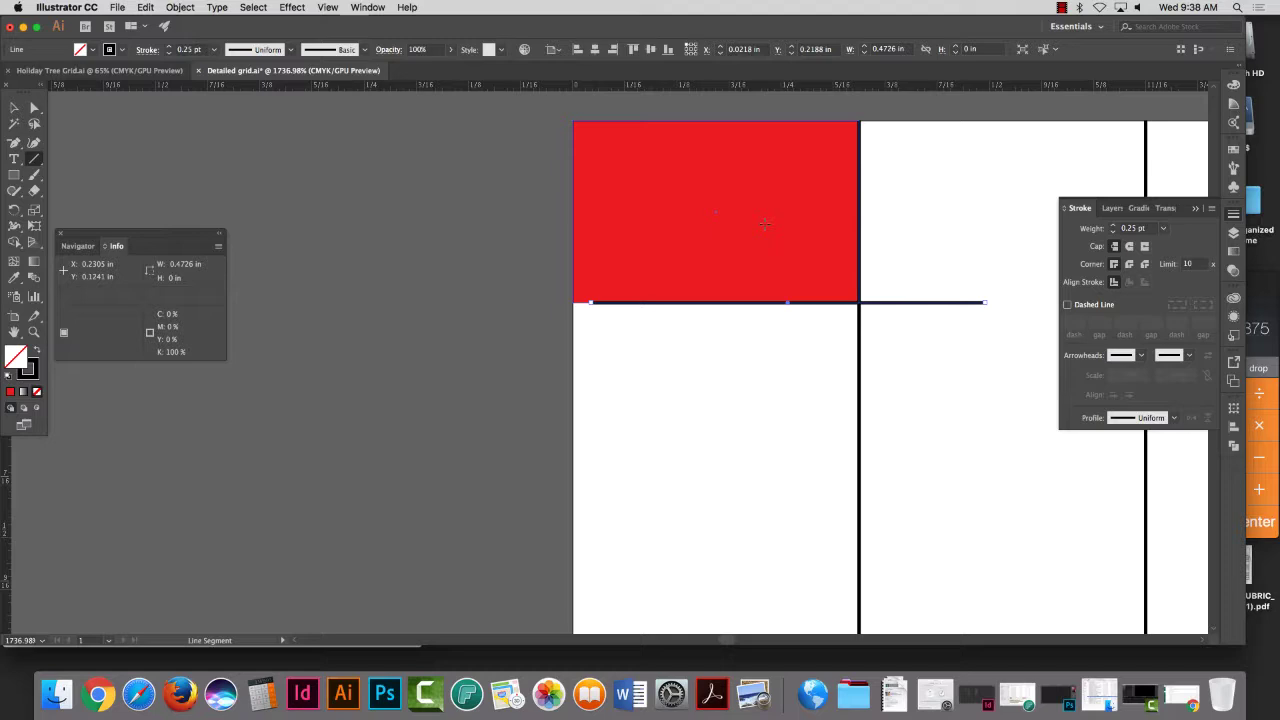
Step: Stretch both ends of the horizontal line to the page edges, making it 11 in wide
{"action": "key", "text": "super+0"}
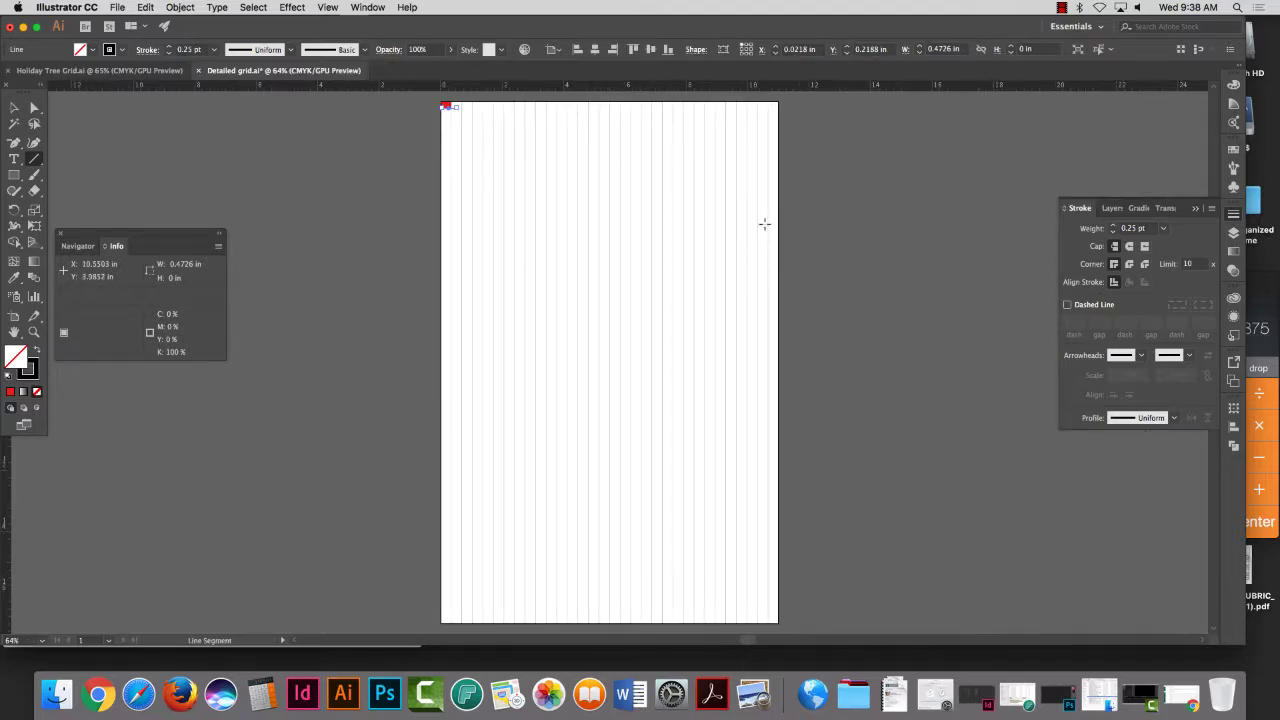
{"action": "left_click", "coordinate": [14, 108]}
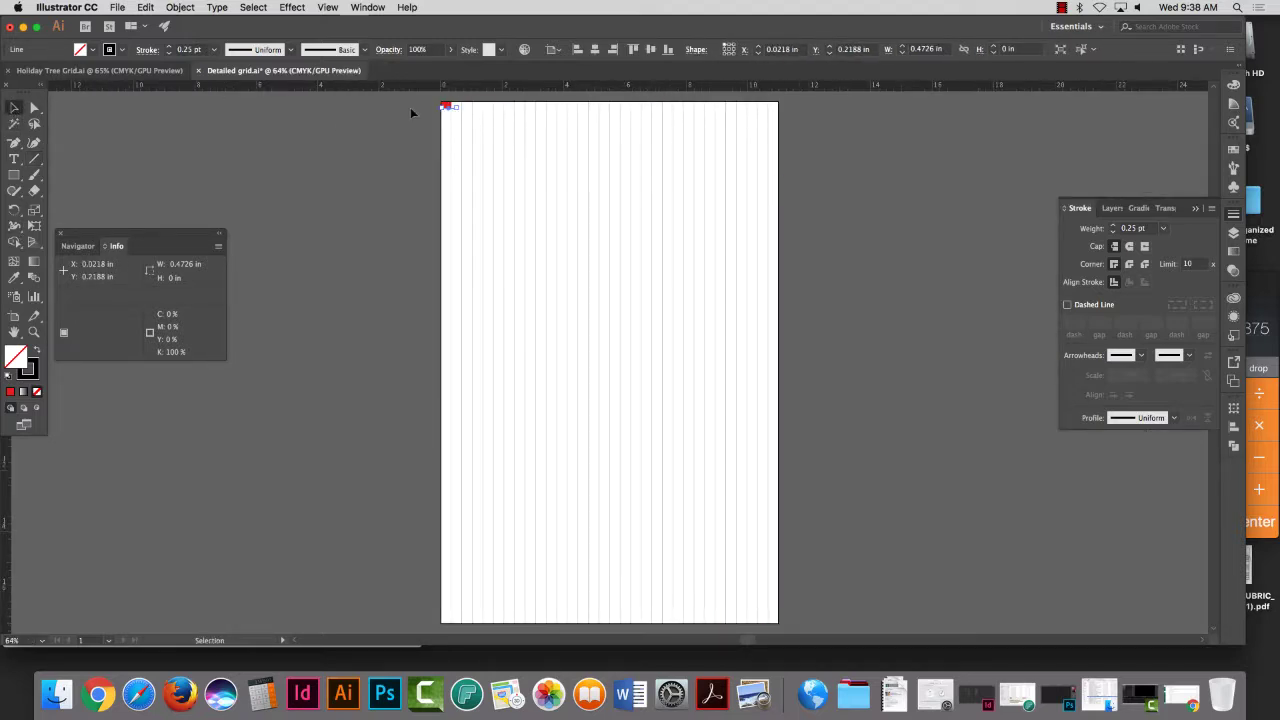
{"action": "left_click_drag", "start_coordinate": [457, 110], "coordinate": [779, 113]}
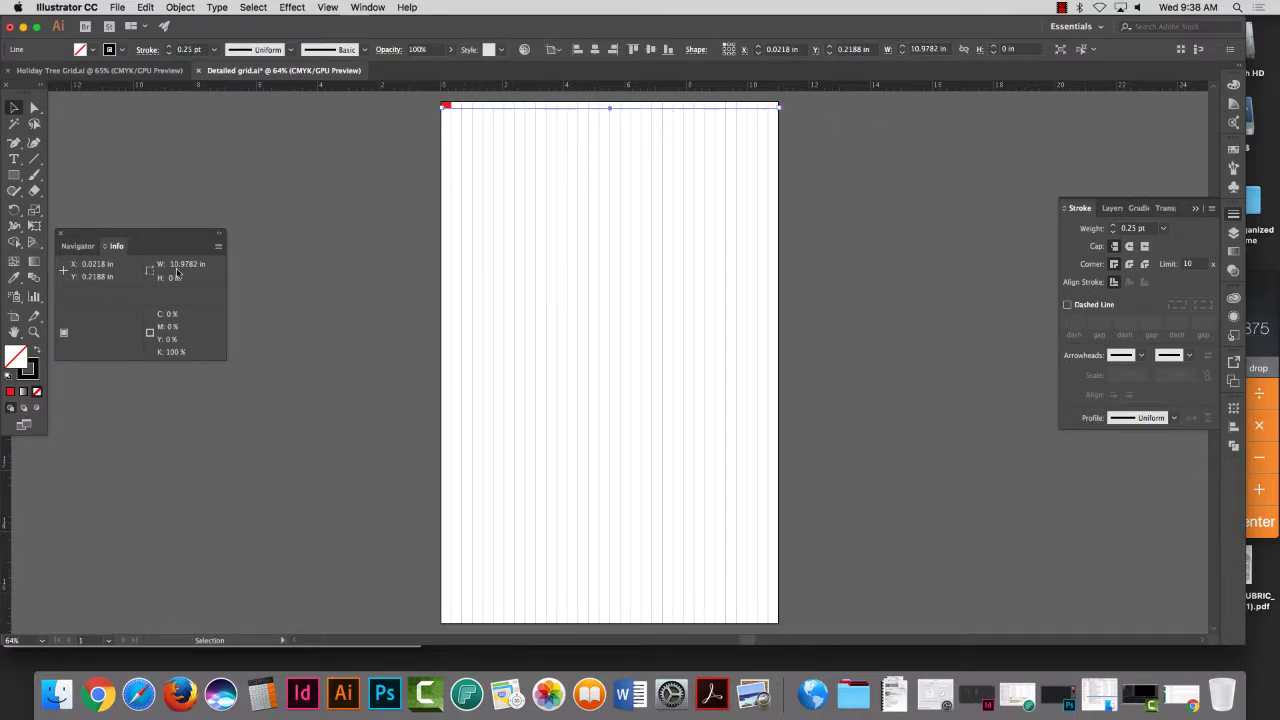
{"action": "left_click", "coordinate": [33, 332]}
{"action": "left_click_drag", "start_coordinate": [430, 100], "coordinate": [843, 455]}
{"action": "key", "text": "v"}
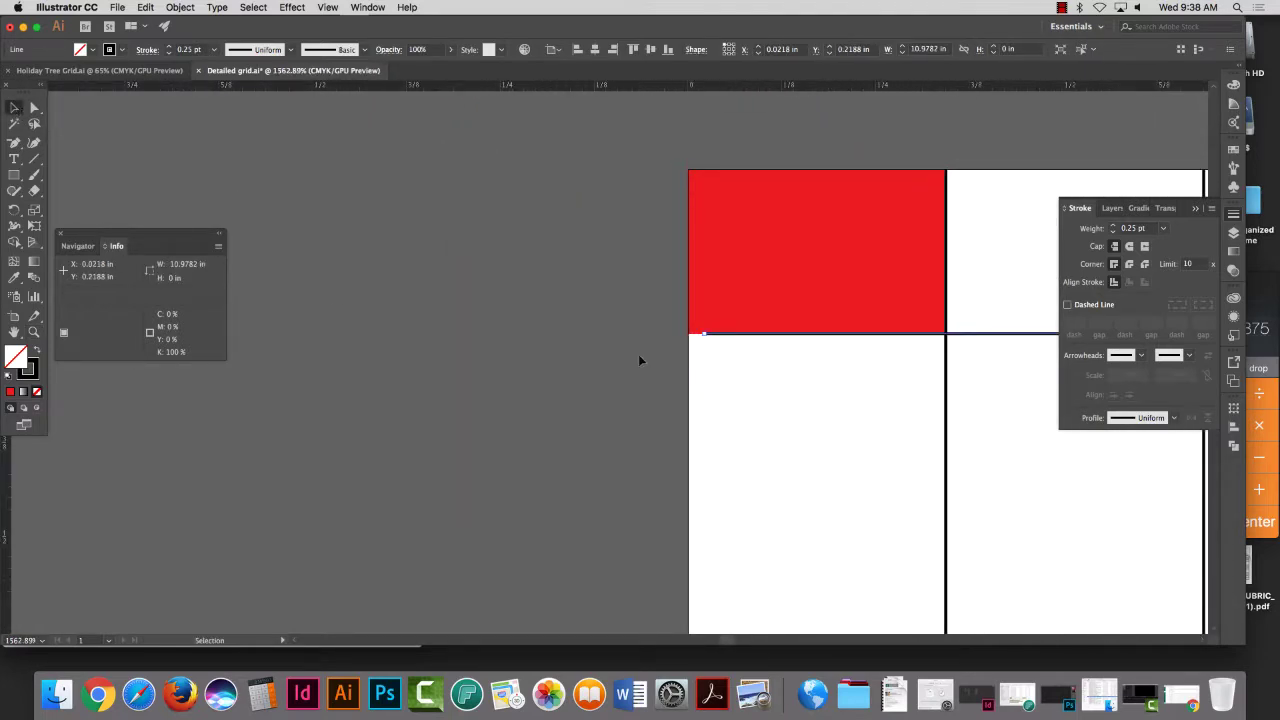
{"action": "left_click_drag", "start_coordinate": [705, 337], "coordinate": [689, 334]}
Step: Make a copy of the horizontal line offset 0 horizontally and 0.2188 in vertically, comparing the preview before copying
{"action": "key", "text": "super+0"}
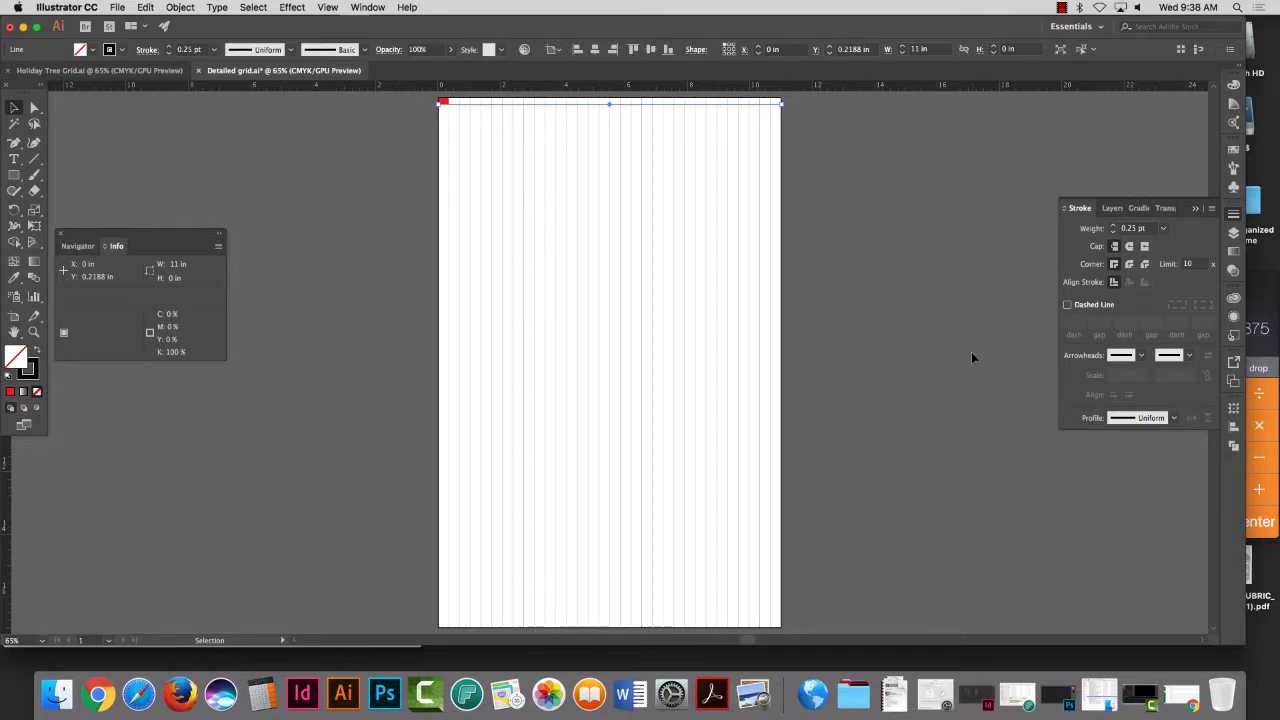
{"action": "left_click", "coordinate": [177, 7]}
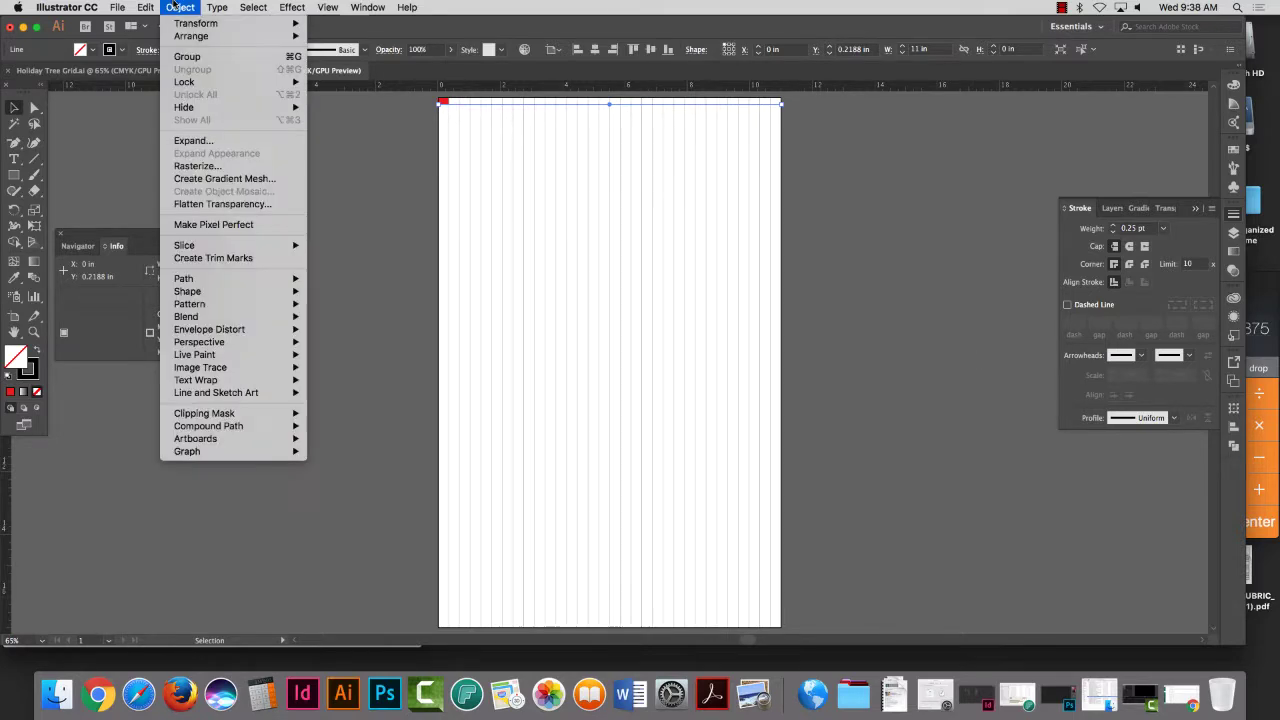
{"action": "mouse_move", "coordinate": [195, 23]}
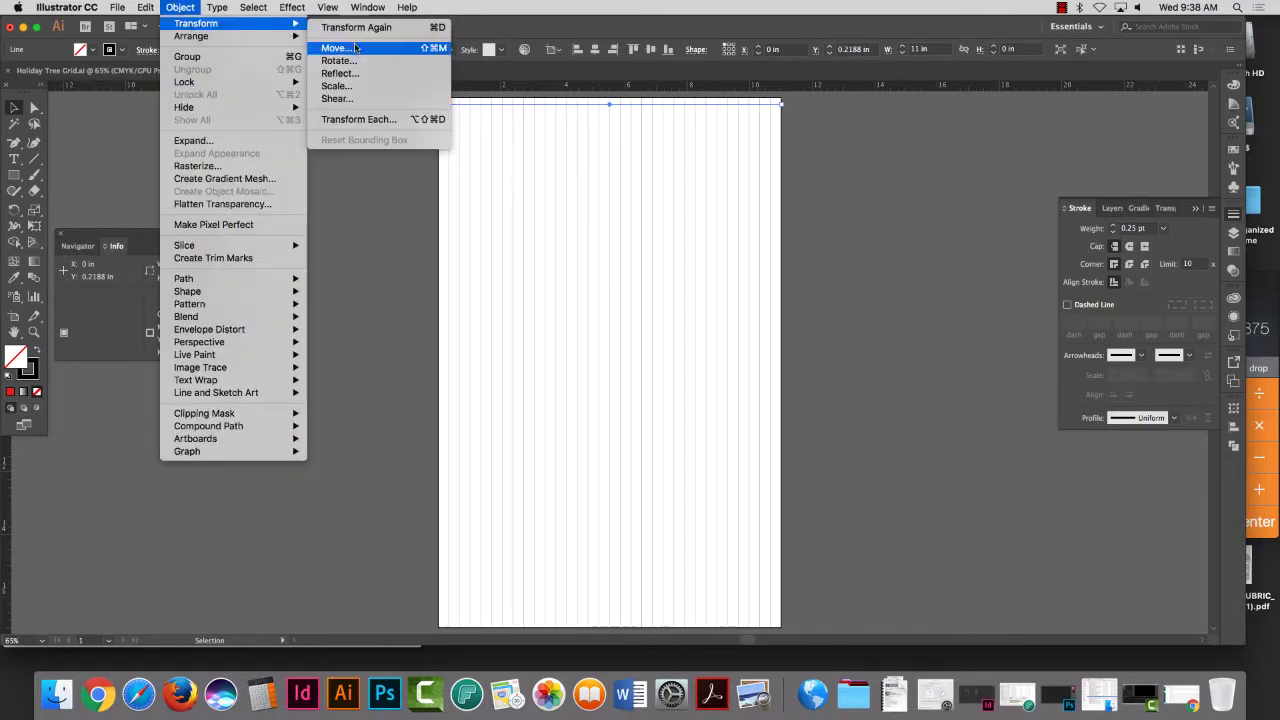
{"action": "left_click", "coordinate": [428, 47]}
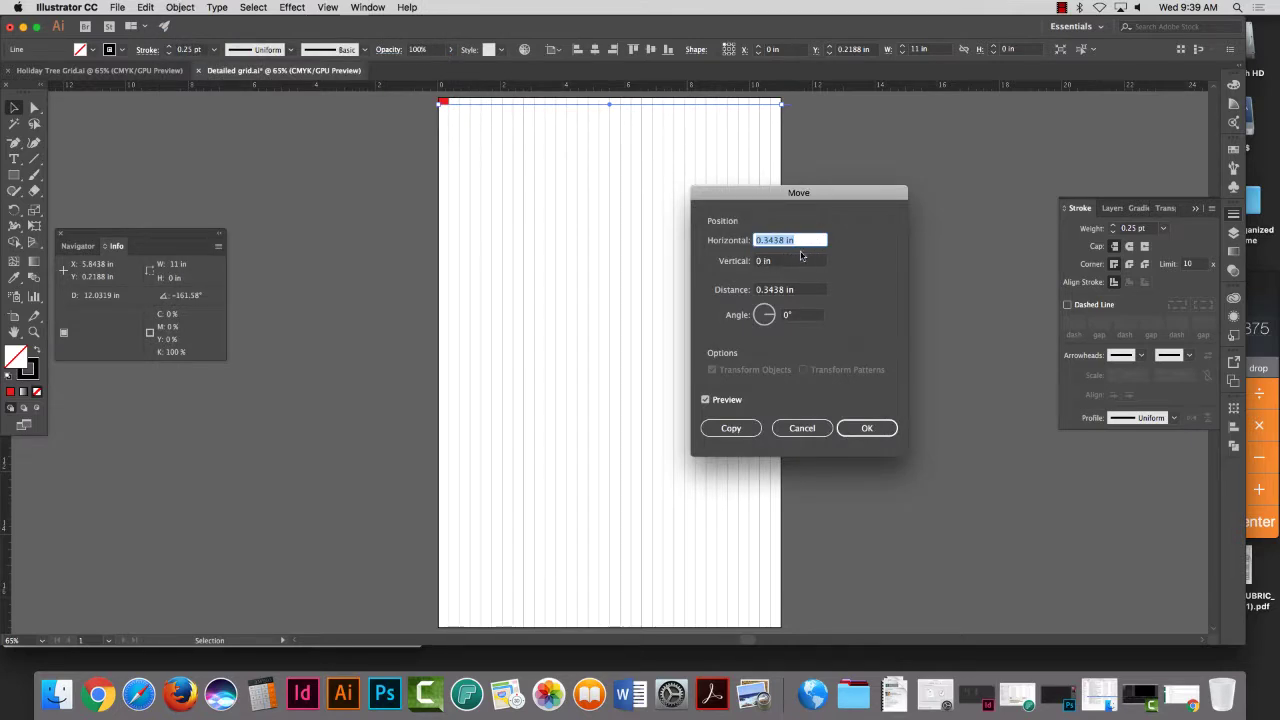
{"action": "type", "text": "0"}
{"action": "key", "text": "Tab"}
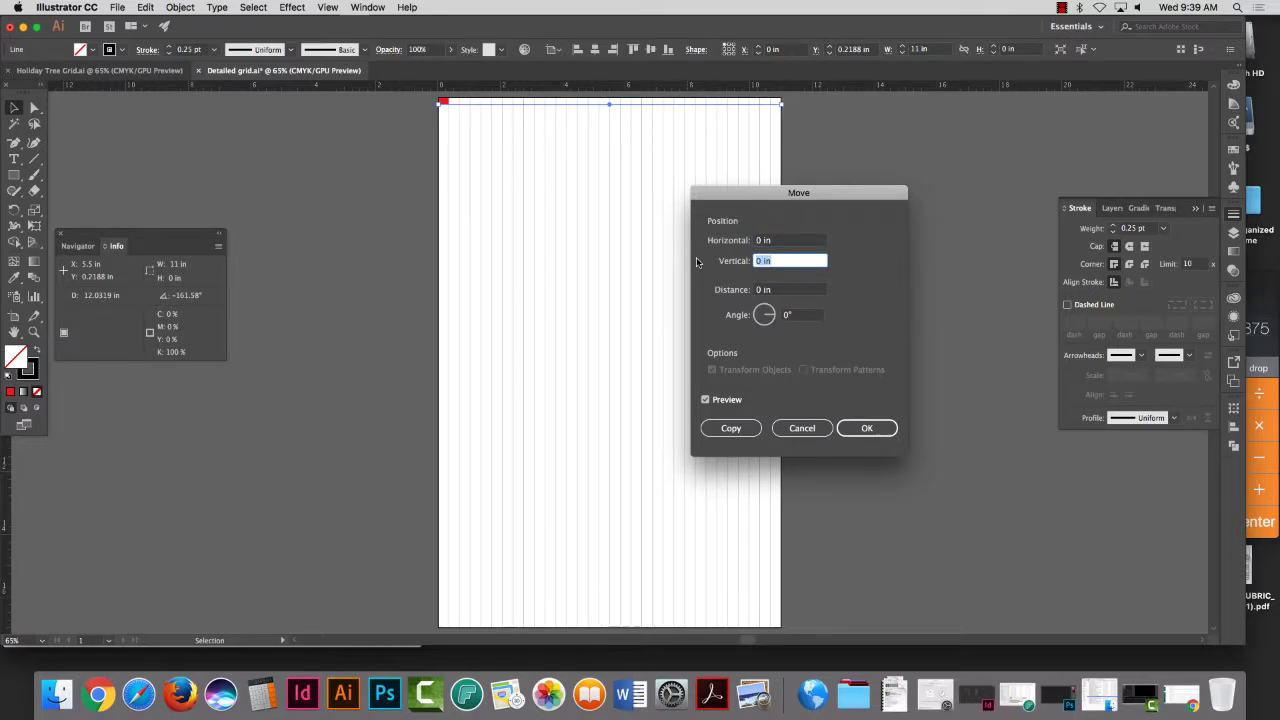
{"action": "type", "text": ".2188"}
{"action": "left_click", "coordinate": [707, 400]}
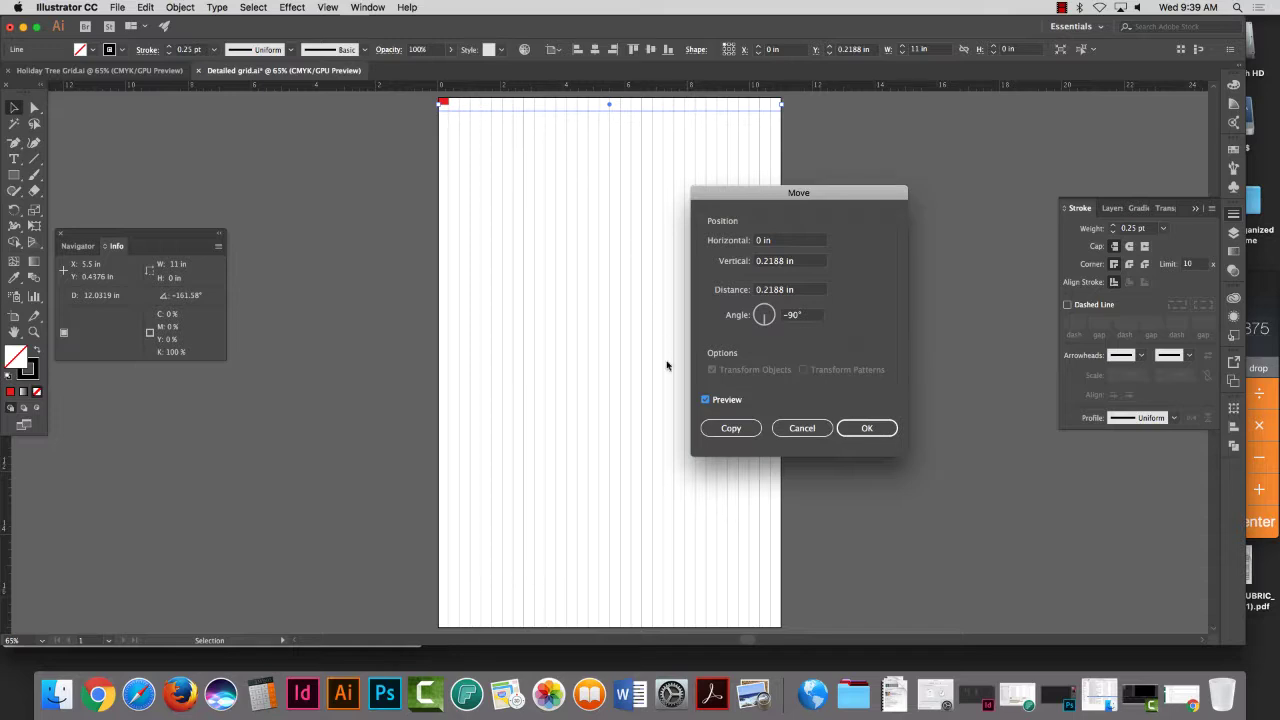
{"action": "left_click", "coordinate": [705, 400]}
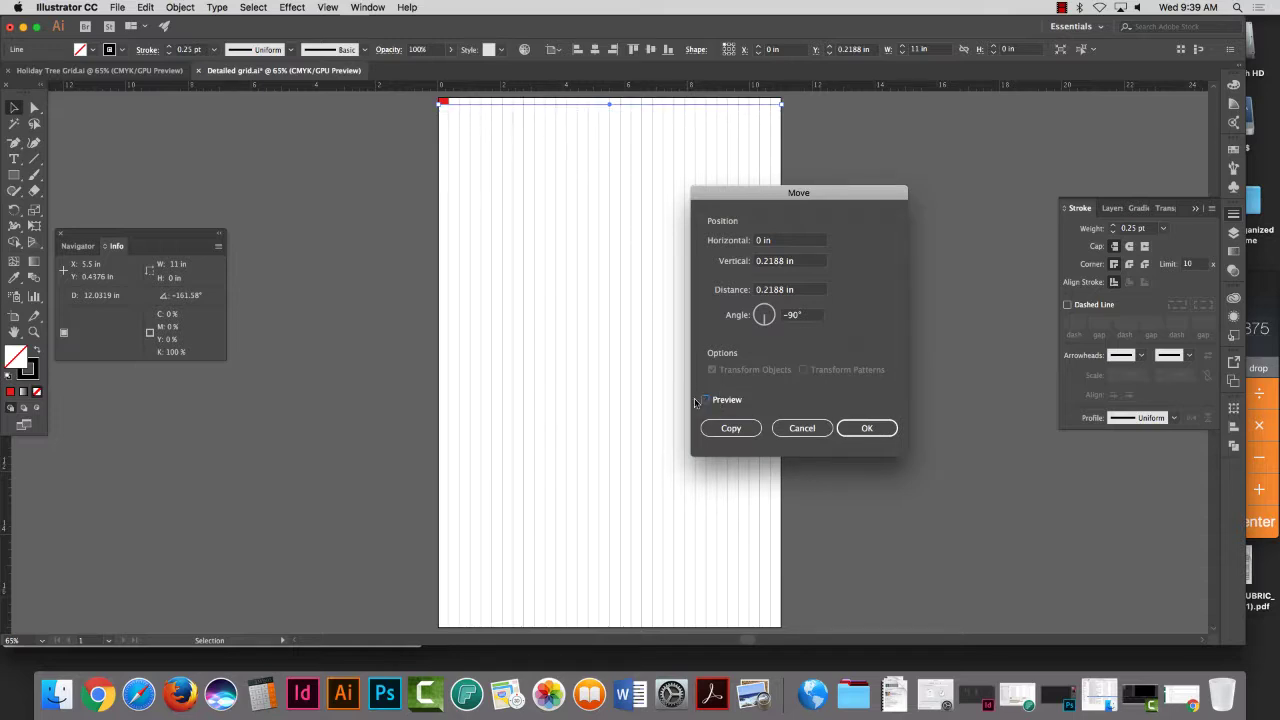
{"action": "left_click", "coordinate": [704, 400]}
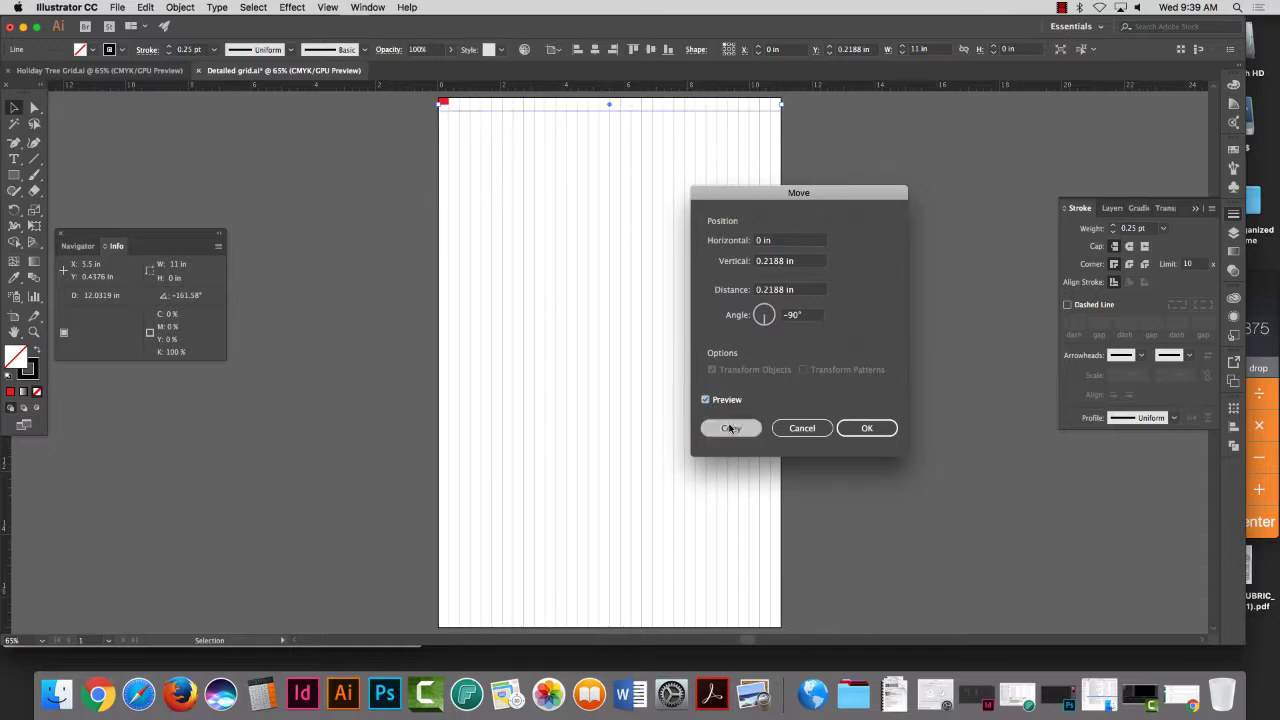
{"action": "left_click", "coordinate": [731, 428]}
Step: Repeat the offset copy of the horizontal line down the page until the rows reach its lower edge
{"action": "key", "text": "super+d"}
{"action": "key", "text": "super+d"}
{"action": "key", "text": "super+d"}
{"action": "key", "text": "super+d"}
{"action": "key", "text": "super+d"}
{"action": "key", "text": "super+d"}
{"action": "key", "text": "super+d"}
{"action": "key", "text": "super+d"}
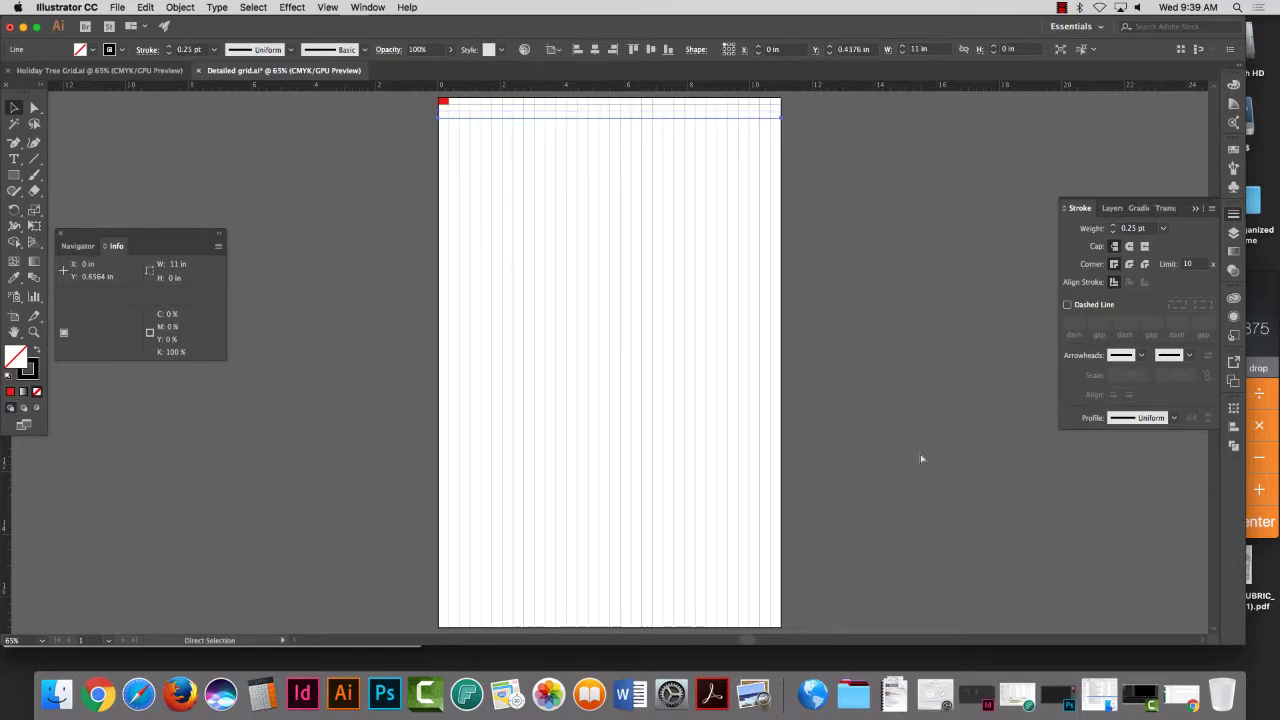
{"action": "key", "text": "super+d"}
{"action": "key", "text": "super+d"}
{"action": "key", "text": "super+d"}
{"action": "key", "text": "super+d"}
{"action": "key", "text": "super+d"}
{"action": "key", "text": "super+d"}
{"action": "key", "text": "super+d"}
{"action": "key", "text": "super+d"}
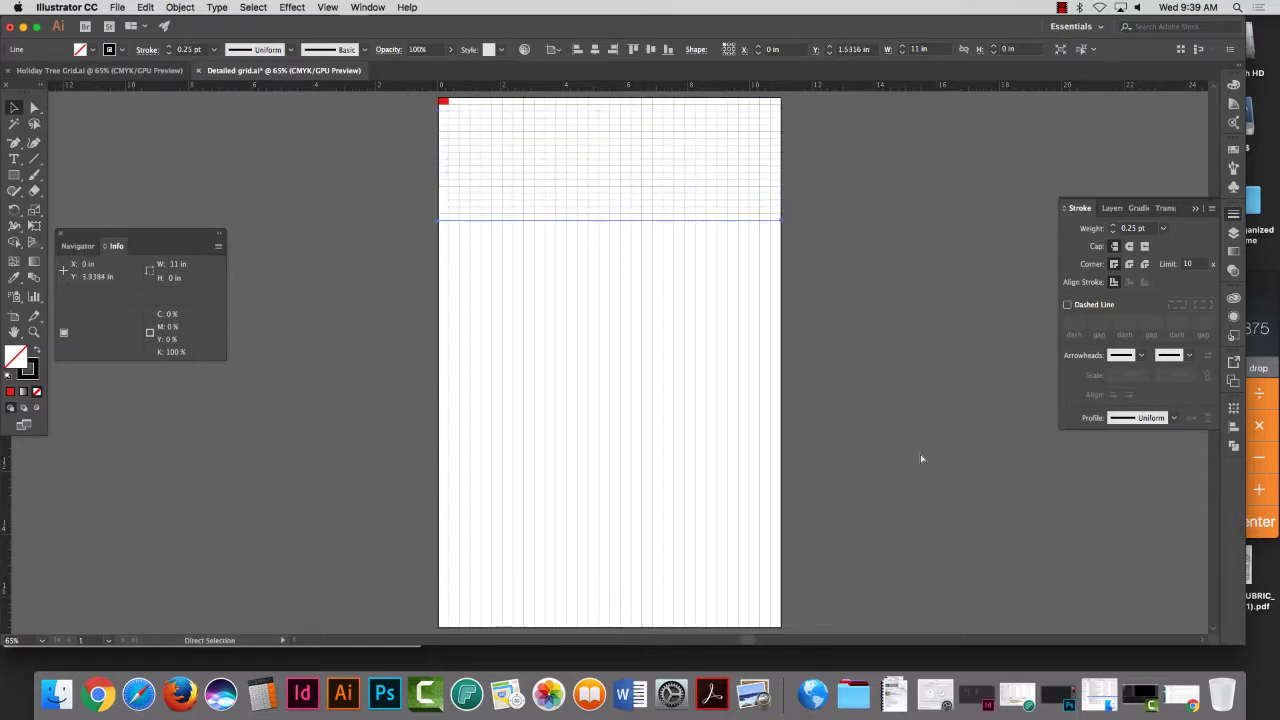
{"action": "key", "text": "super+d"}
{"action": "key", "text": "super+d"}
{"action": "key", "text": "super+d"}
{"action": "key", "text": "super+d"}
{"action": "key", "text": "super+d"}
{"action": "key", "text": "super+d"}
{"action": "key", "text": "super+d"}
{"action": "key", "text": "super+d"}
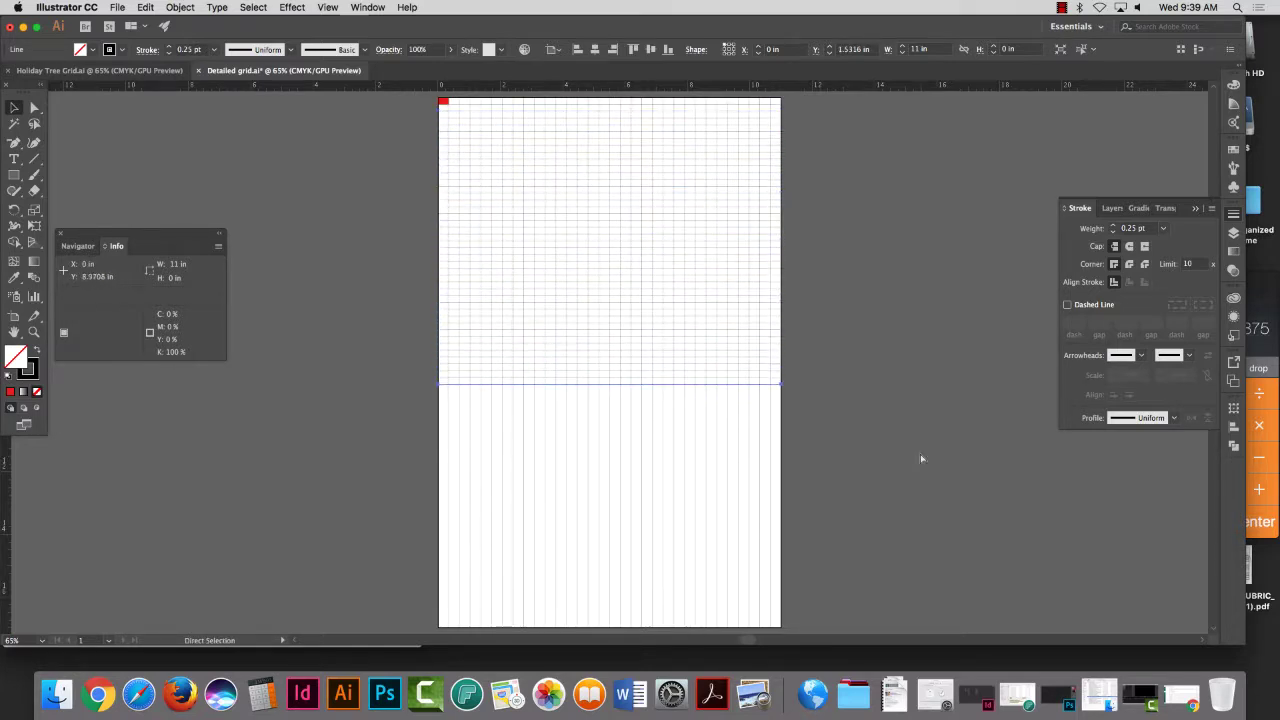
{"action": "key", "text": "super+d"}
{"action": "key", "text": "super+d"}
{"action": "key", "text": "super+d"}
{"action": "key", "text": "super+d"}
{"action": "key", "text": "super+d"}
{"action": "key", "text": "super+d"}
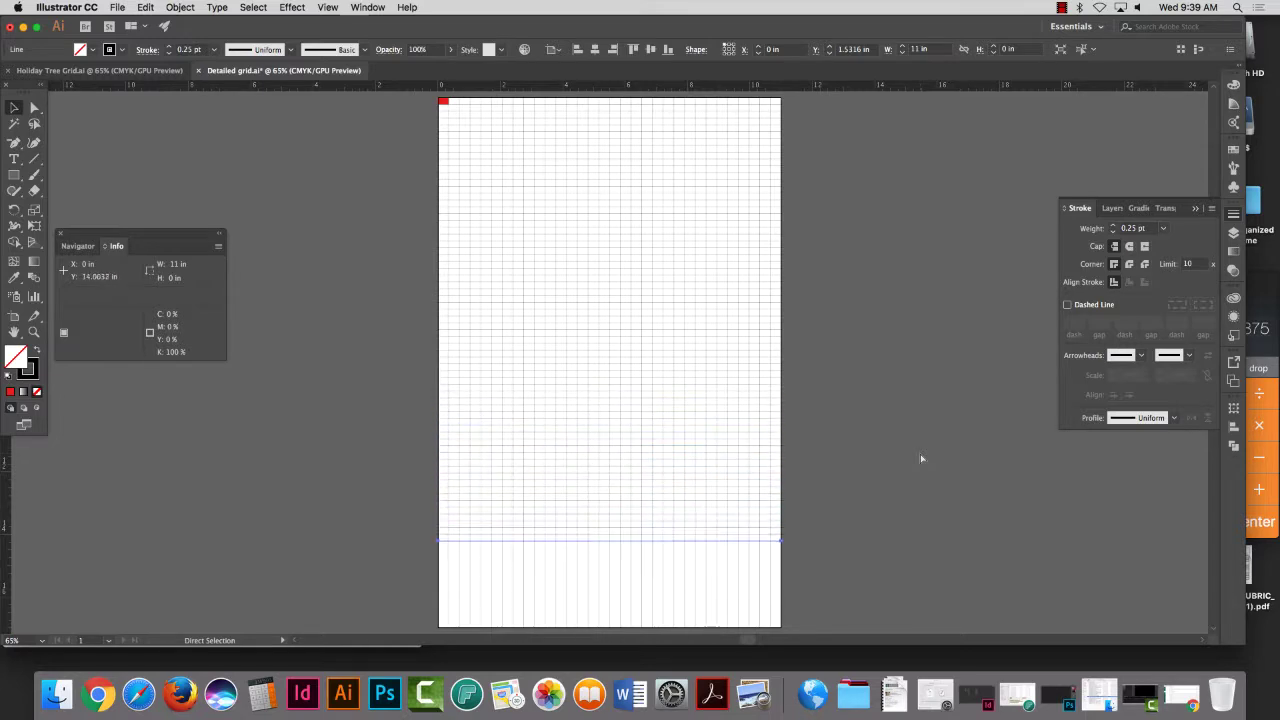
{"action": "key", "text": "super+d"}
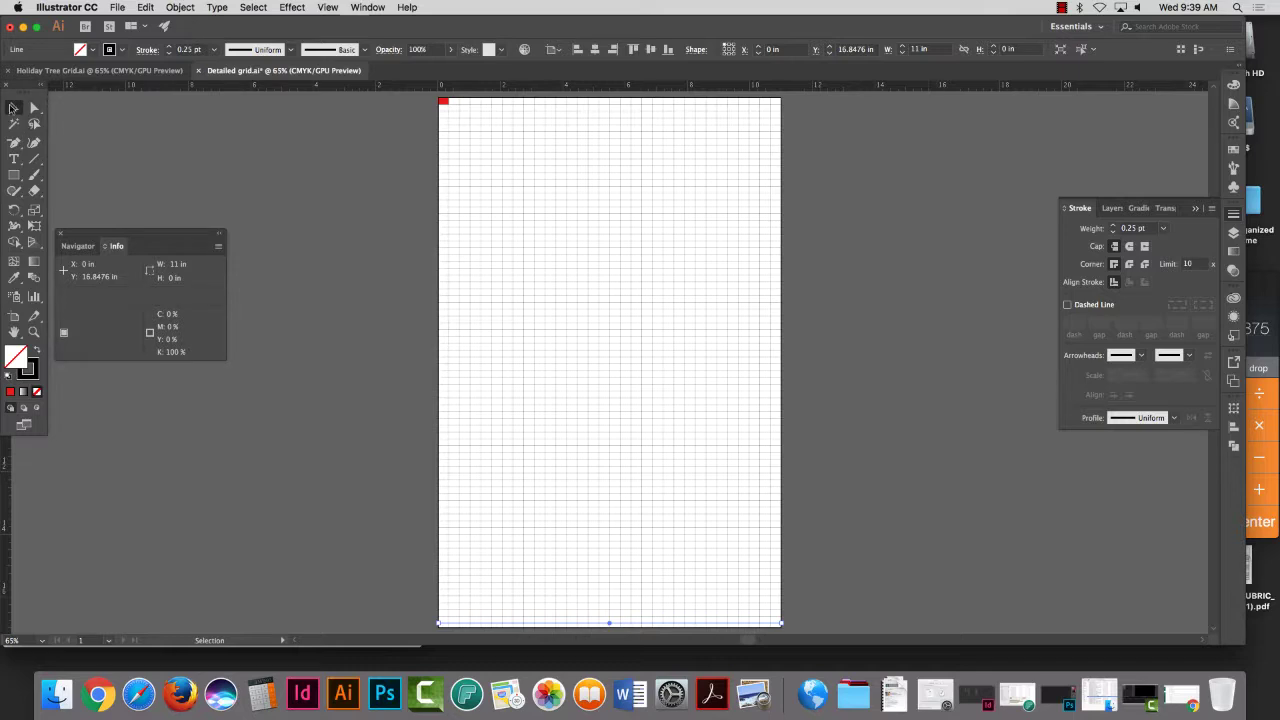
Step: Delete the red spacing rectangle from the grid's upper-left cell
{"action": "left_click", "coordinate": [147, 142]}
{"action": "left_click", "coordinate": [34, 333]}
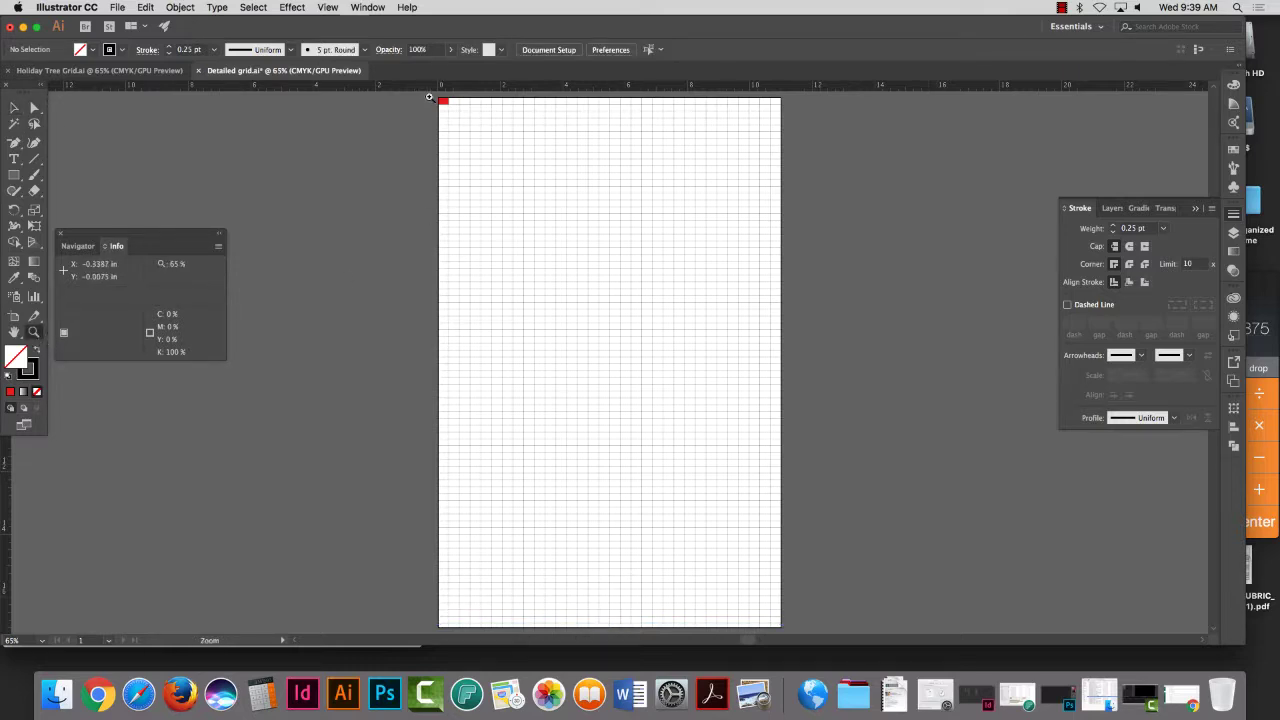
{"action": "left_click_drag", "start_coordinate": [433, 95], "coordinate": [1034, 391]}
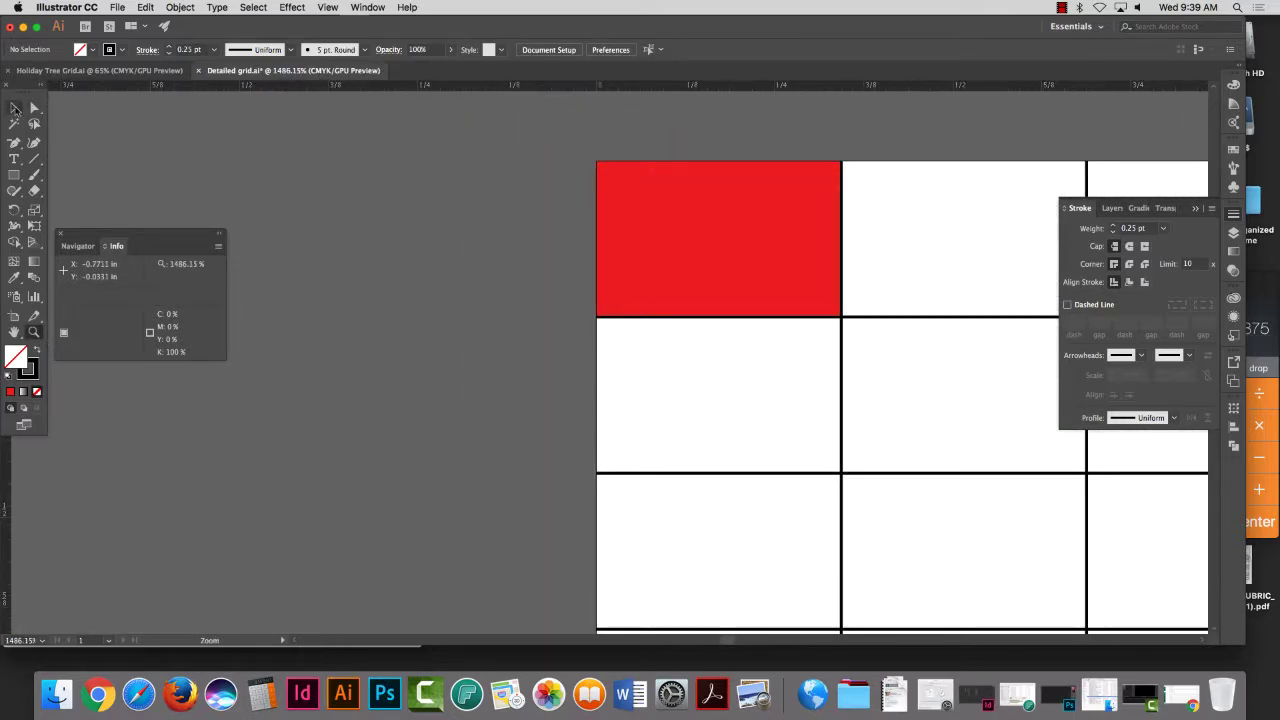
{"action": "left_click", "coordinate": [14, 107]}
{"action": "left_click", "coordinate": [718, 237]}
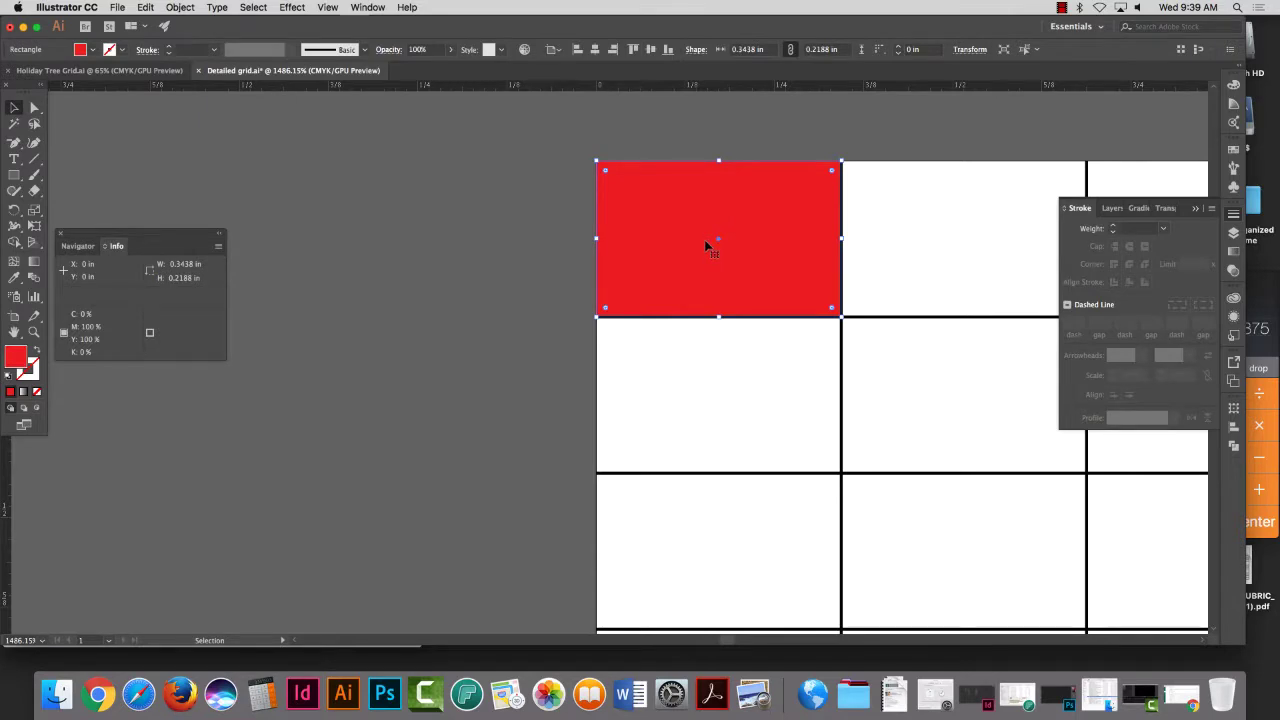
{"action": "key", "text": "Delete"}
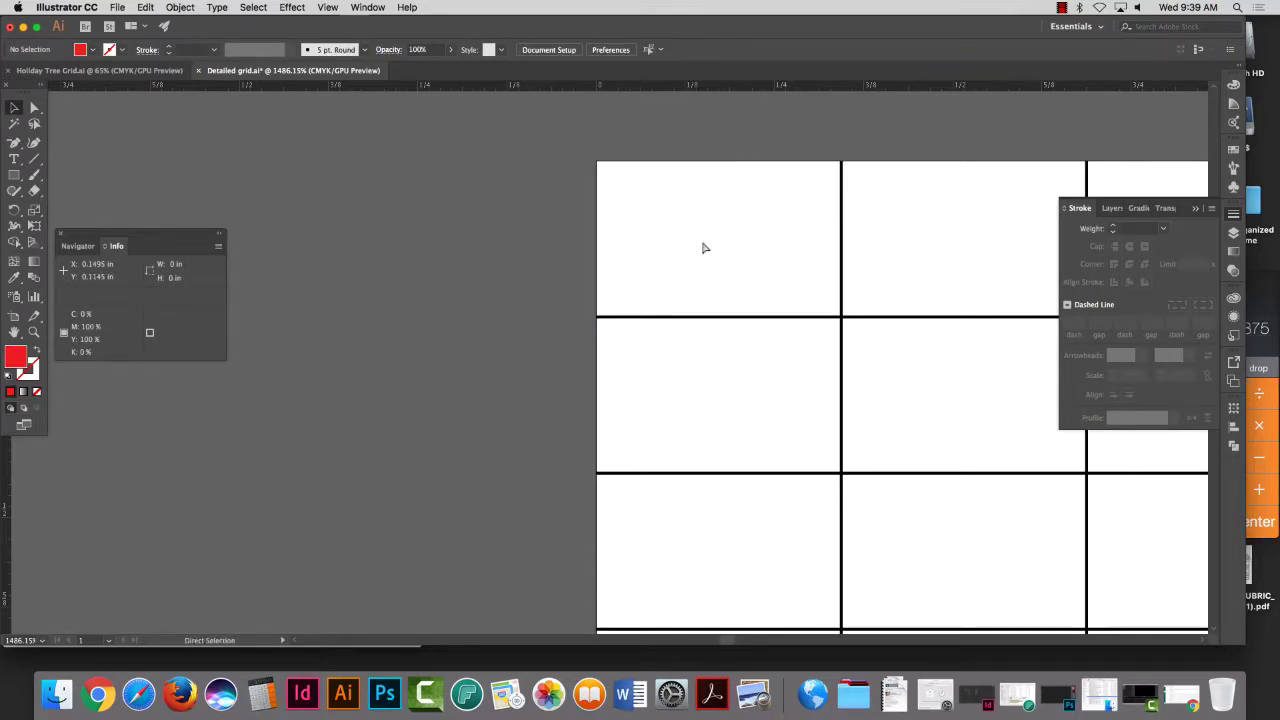
Step: Select all the grid lines on the page and convert them to guides
{"action": "key", "text": "super+0"}
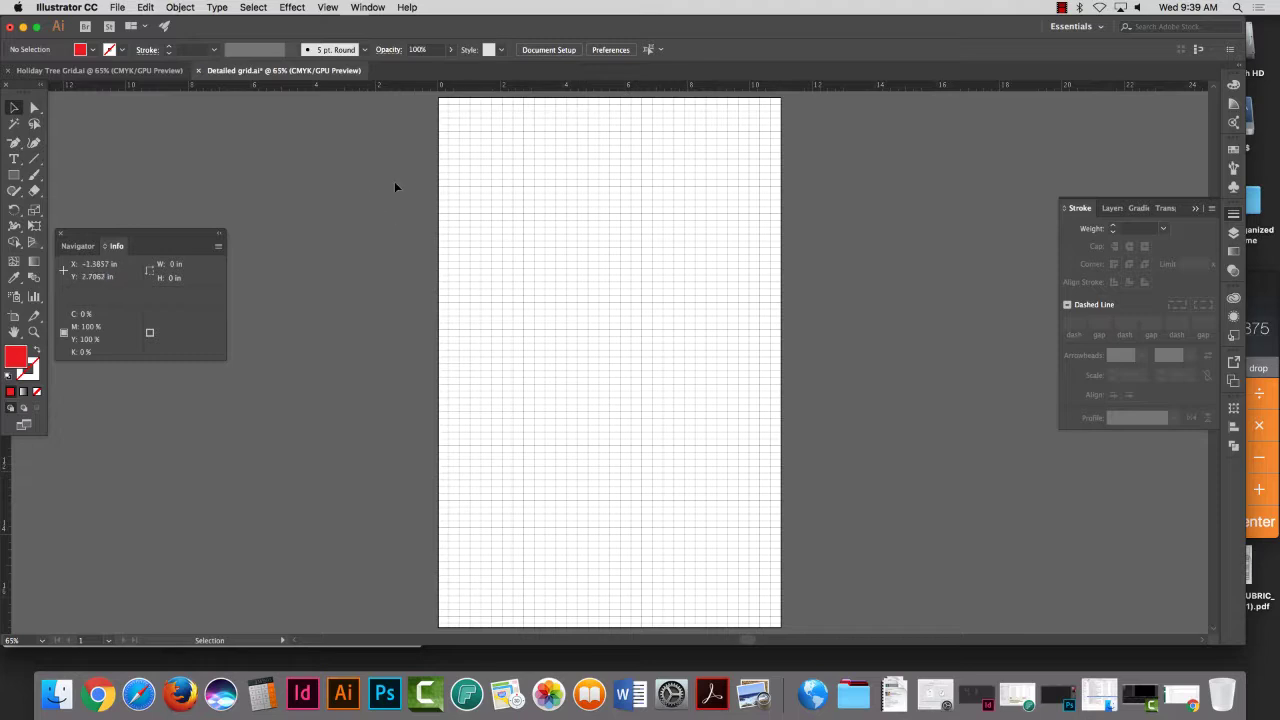
{"action": "key", "text": "super+a"}
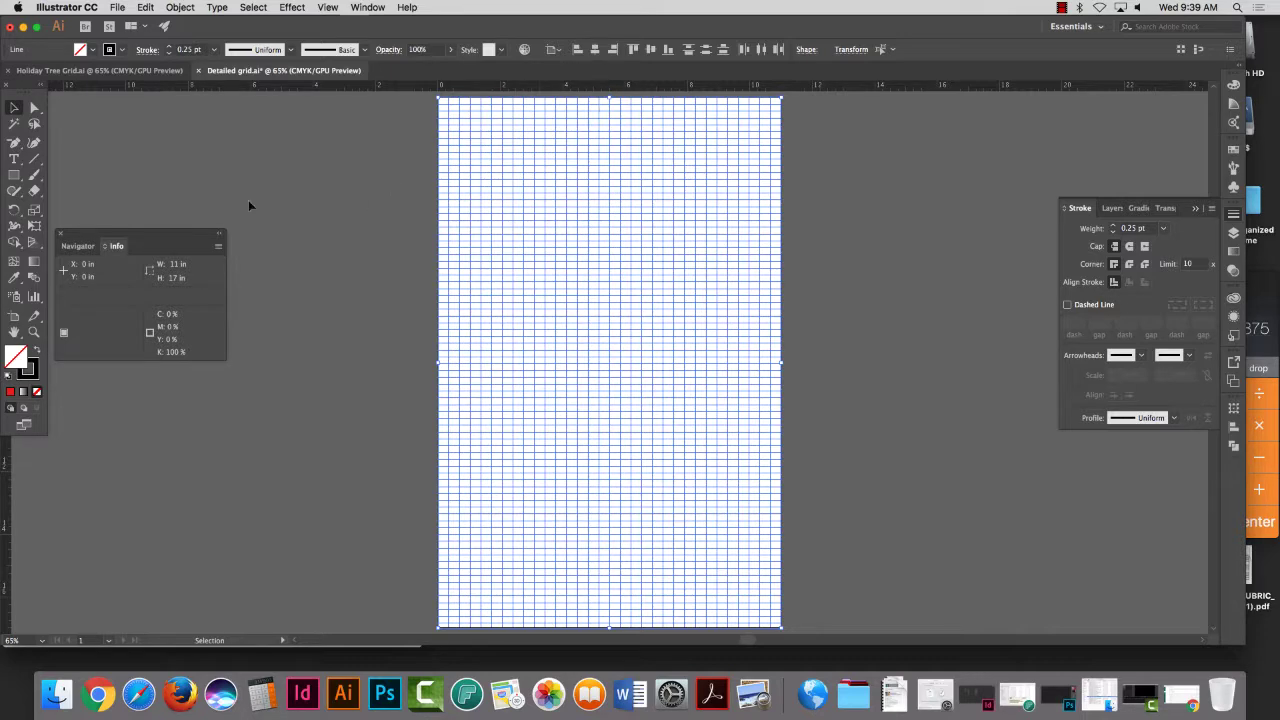
{"action": "key", "text": "z"}
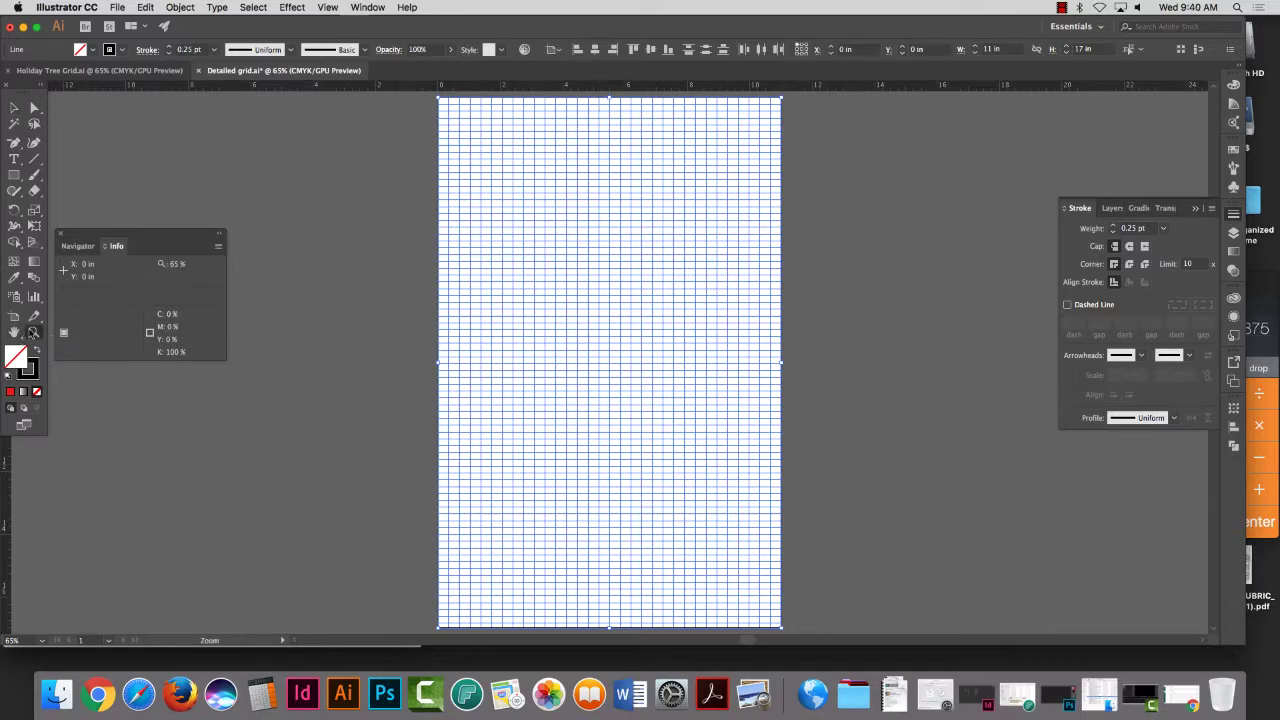
{"action": "left_click_drag", "start_coordinate": [512, 144], "coordinate": [800, 330]}
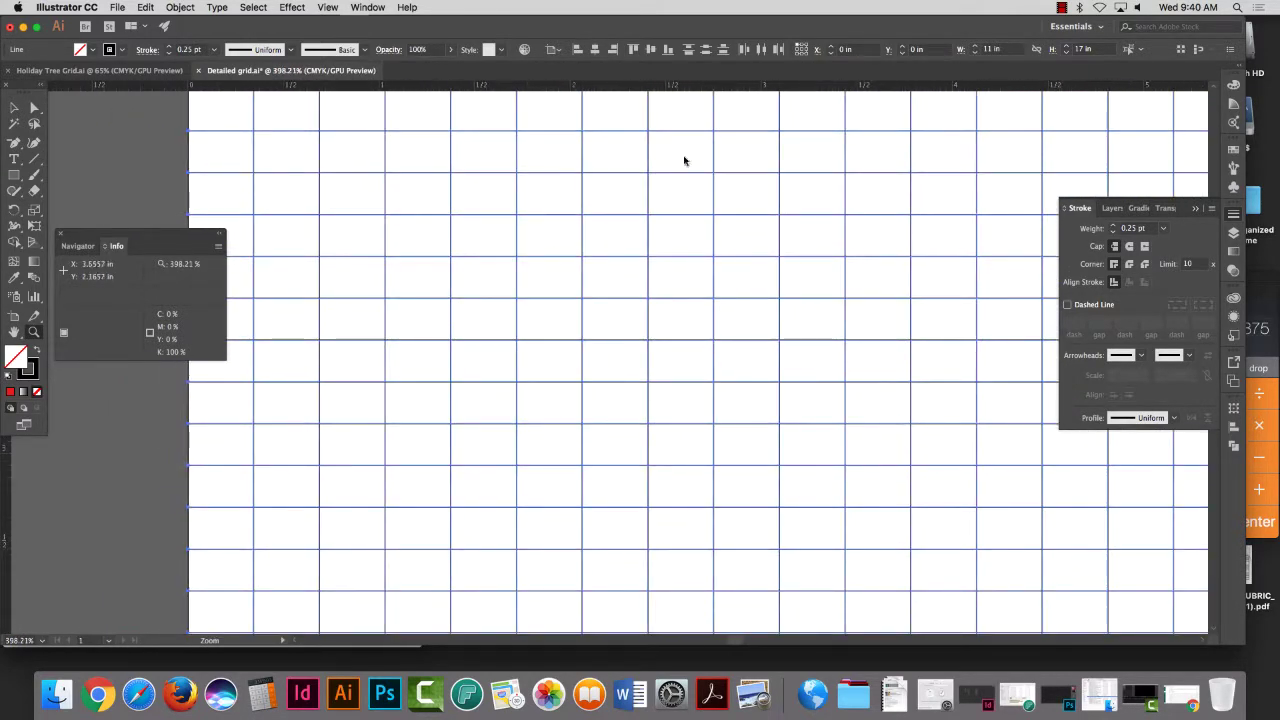
{"action": "left_click", "coordinate": [16, 107]}
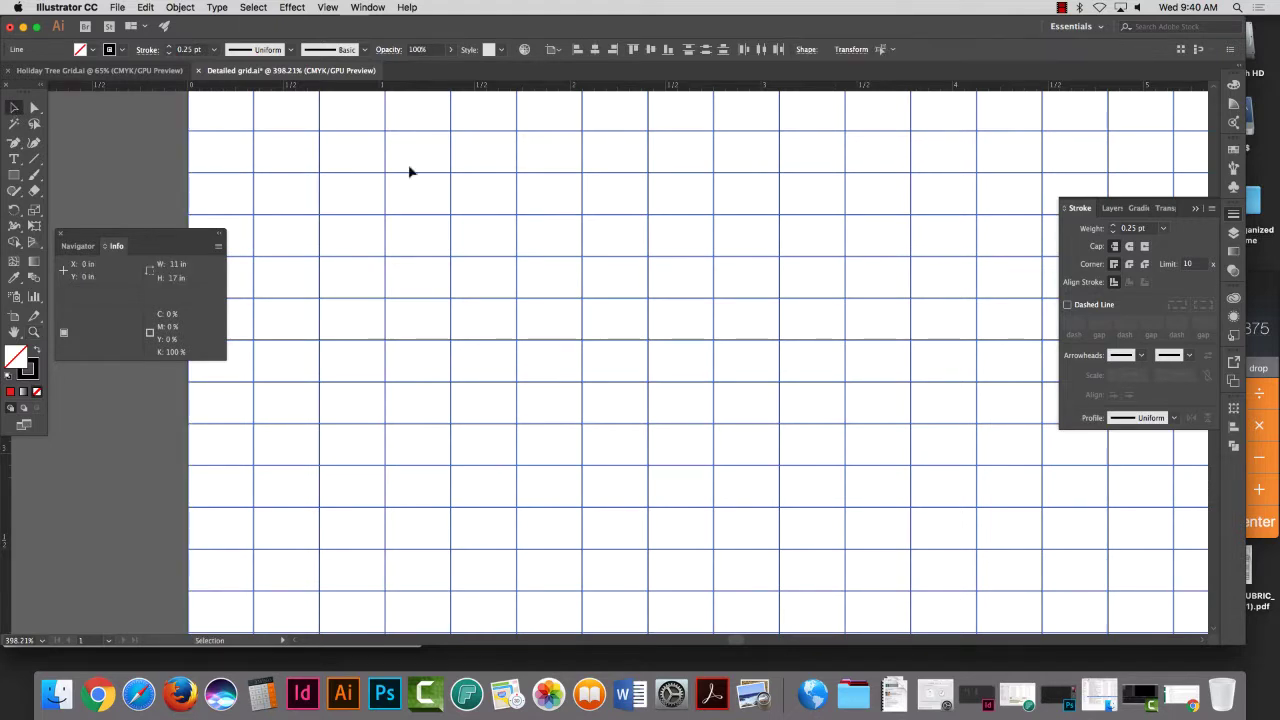
{"action": "right_click", "coordinate": [540, 178]}
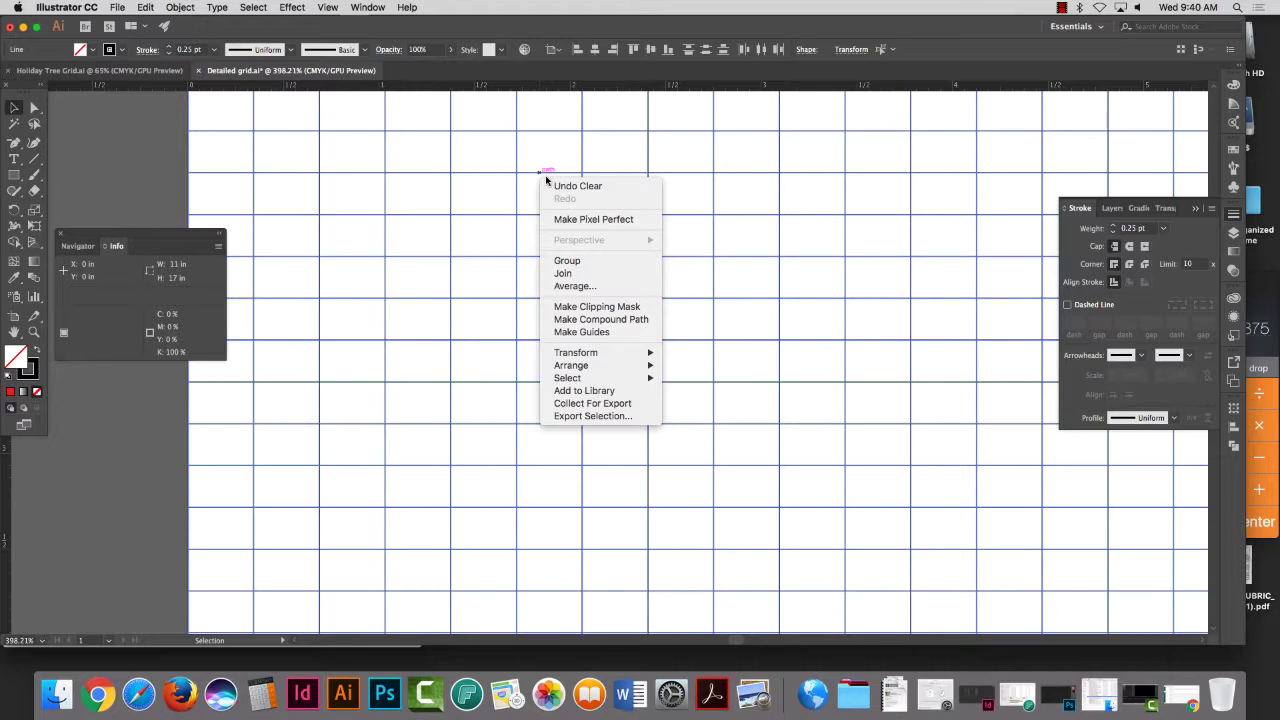
{"action": "left_click", "coordinate": [590, 334]}
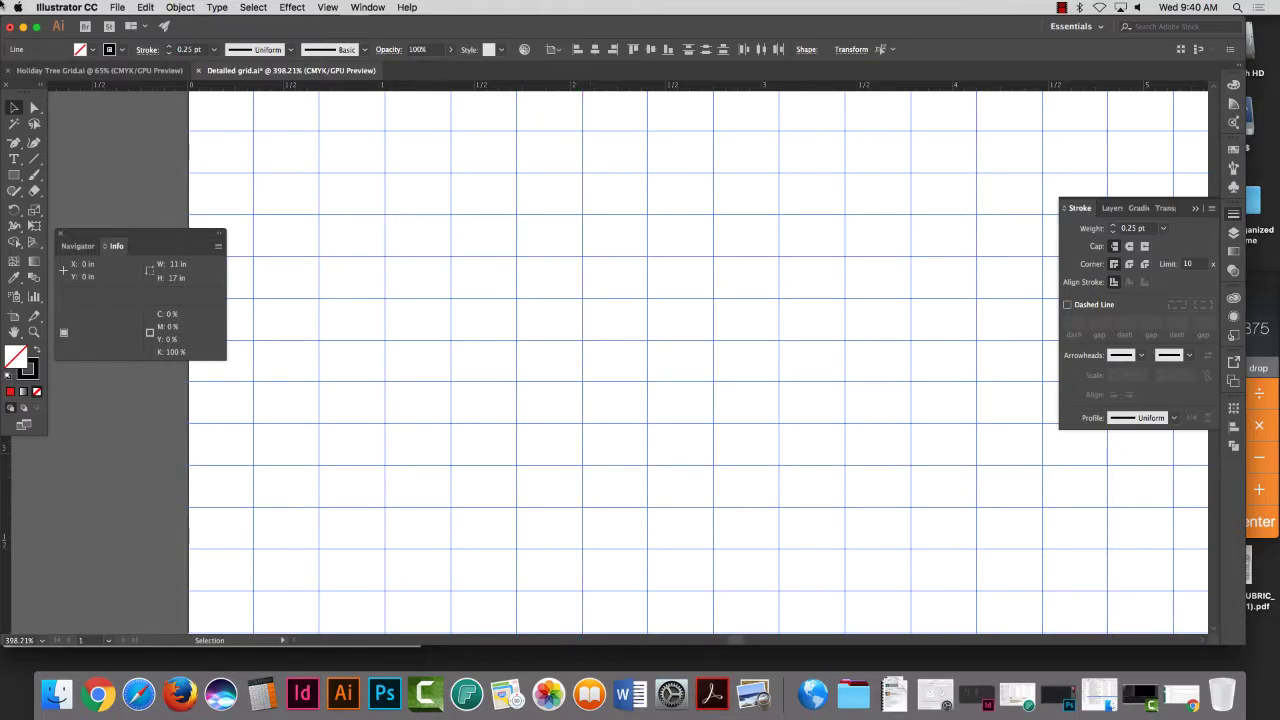
Step: Review the guide color and style settings in the Guides & Grid preferences without changing them
{"action": "left_click", "coordinate": [70, 7]}
{"action": "mouse_move", "coordinate": [80, 45]}
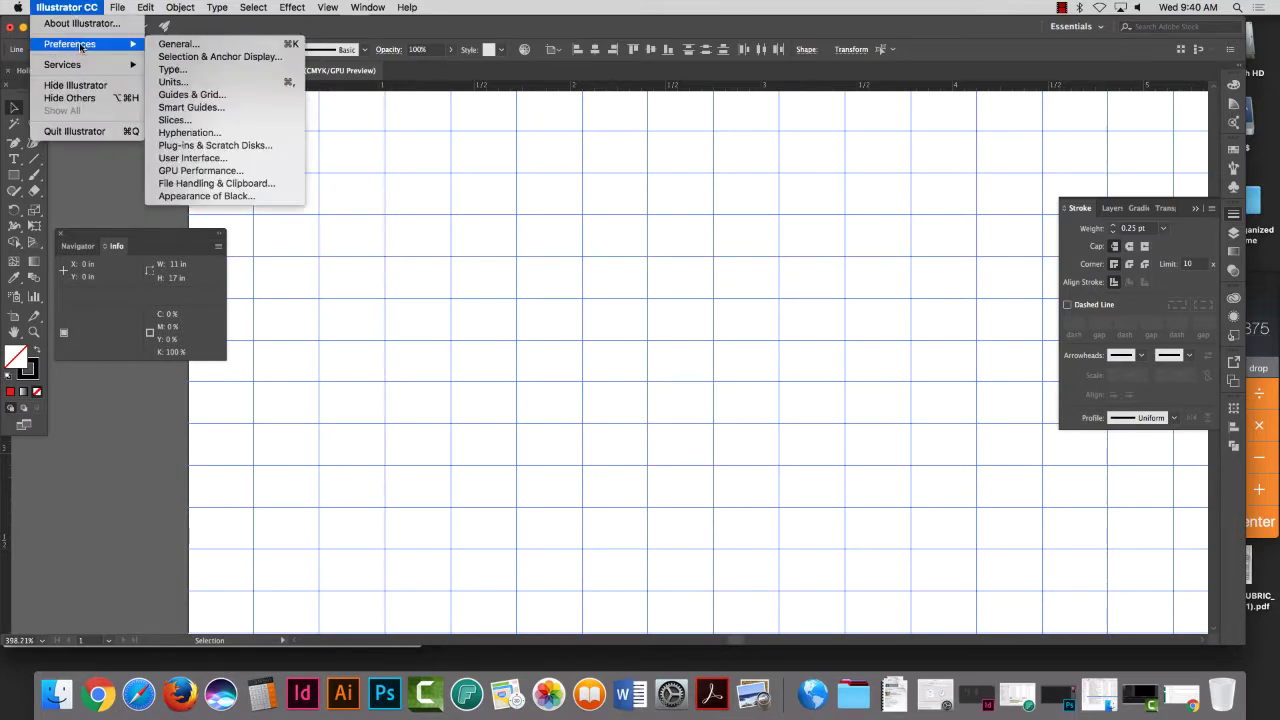
{"action": "left_click", "coordinate": [192, 94]}
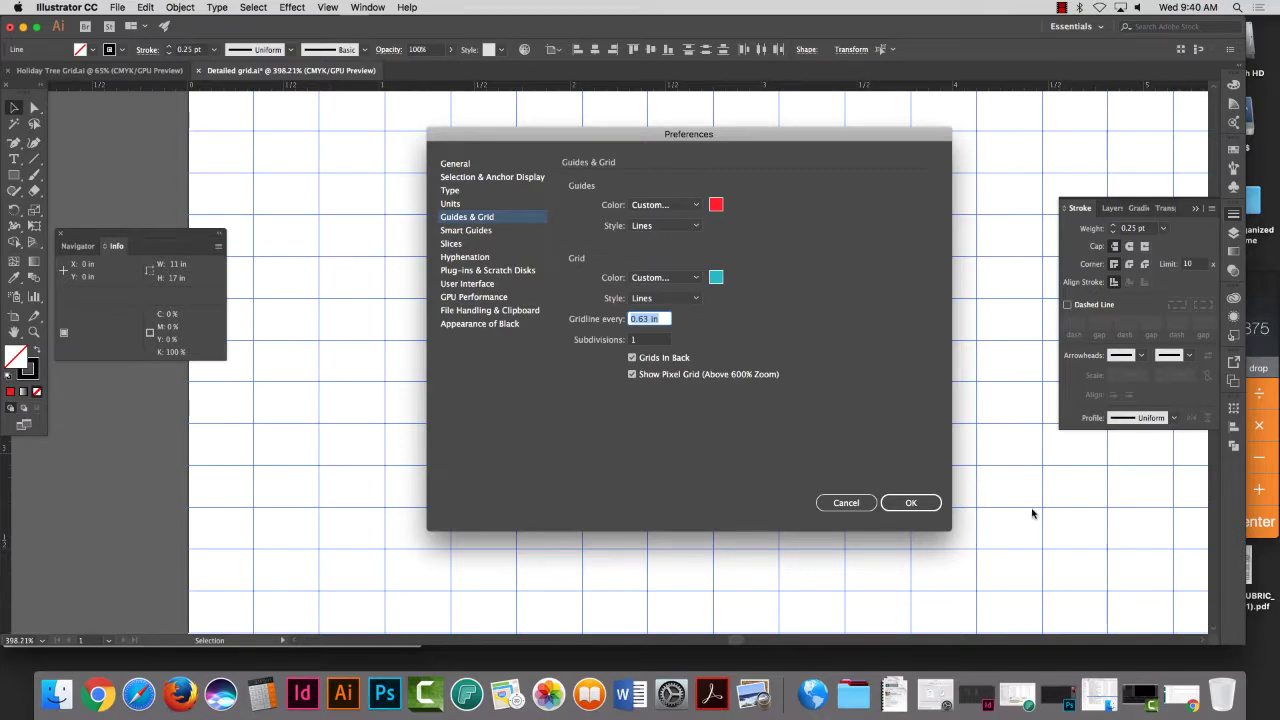
{"action": "left_click", "coordinate": [846, 502]}
Step: Rename Layer 1 as Grids and lock it
{"action": "key", "text": "super+0"}
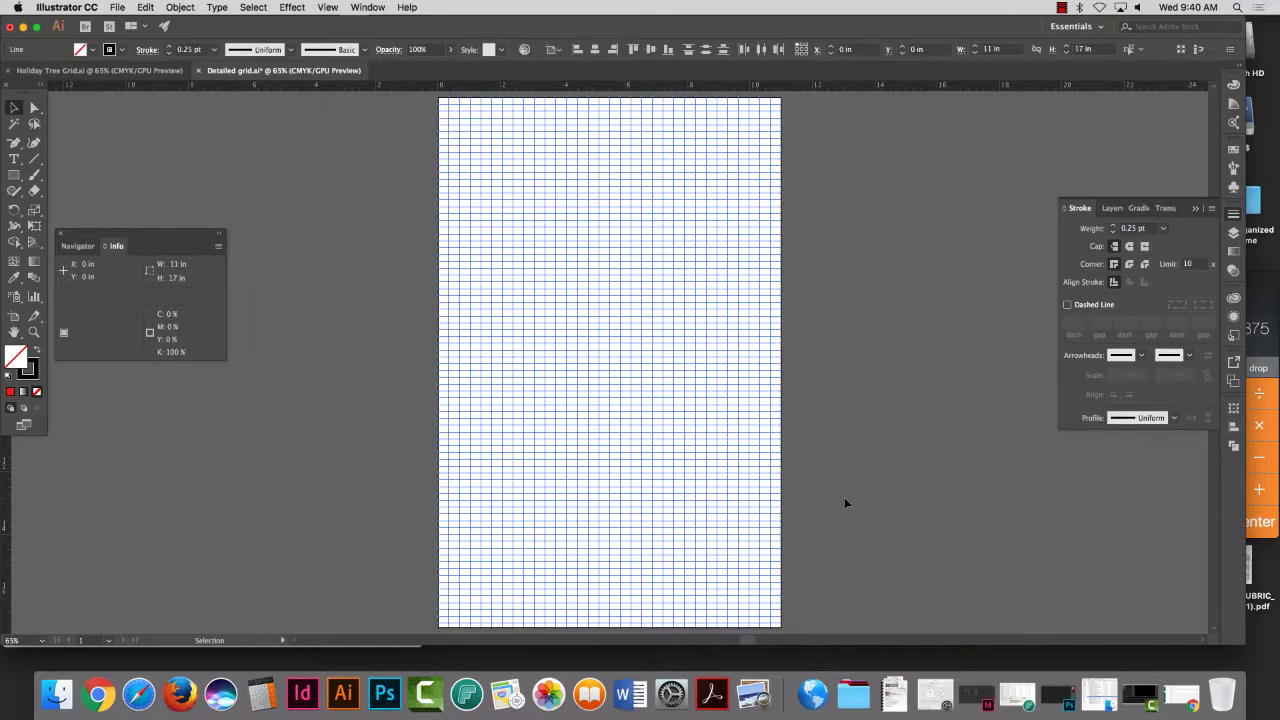
{"action": "left_click", "coordinate": [1233, 232]}
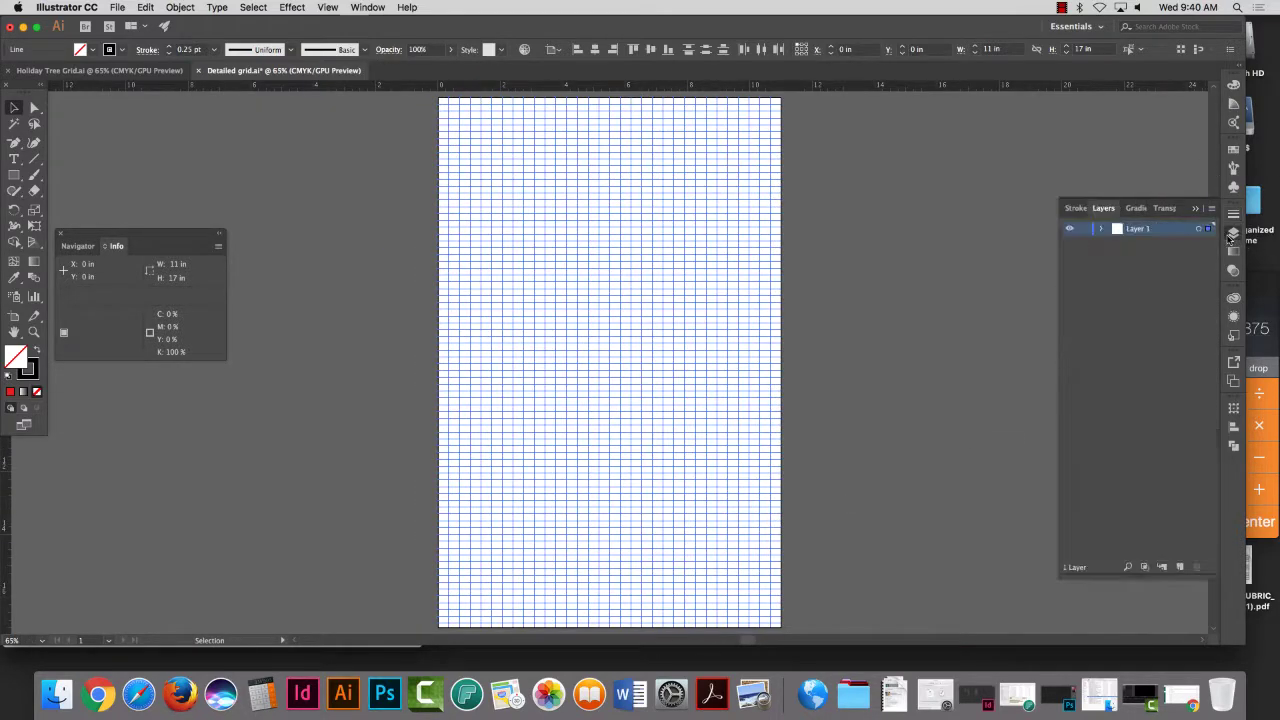
{"action": "double_click", "coordinate": [1135, 229]}
{"action": "type", "text": "Grids"}
{"action": "key", "text": "Return"}
{"action": "left_click", "coordinate": [1083, 228]}
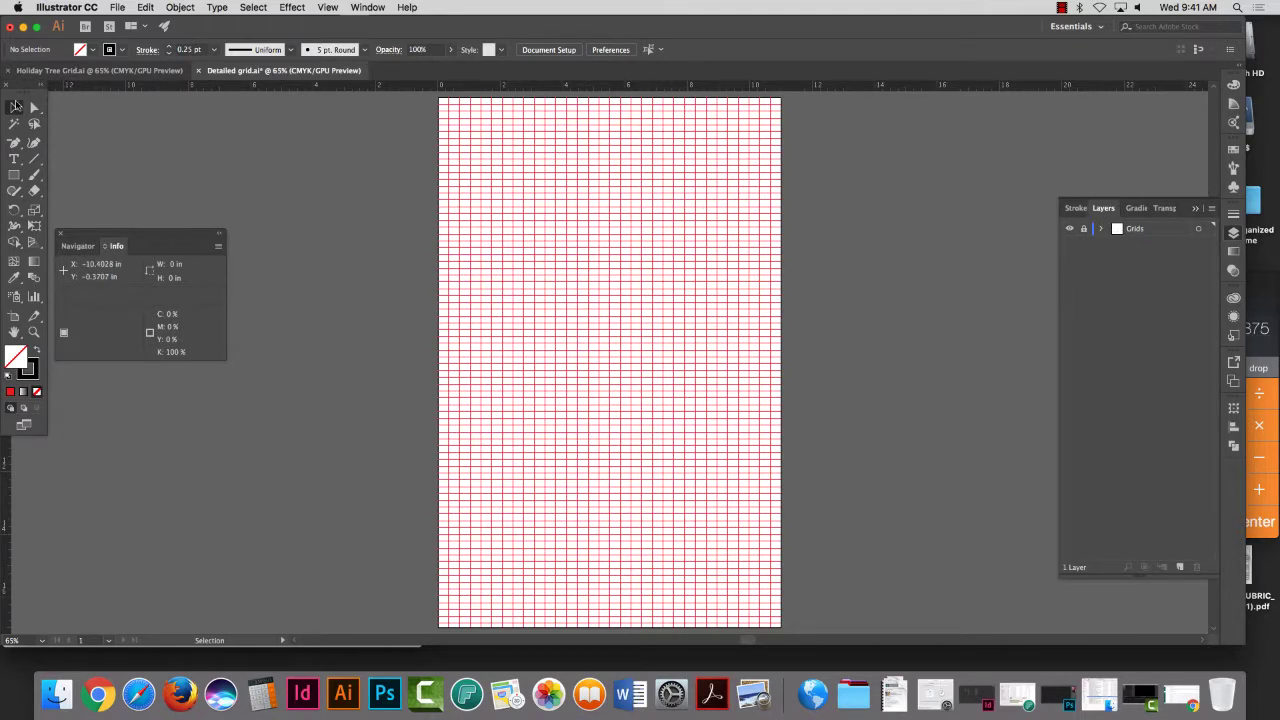
Step: Change the guide color to cyan in the Guides & Grid preferences
{"action": "left_click", "coordinate": [88, 7]}
{"action": "mouse_move", "coordinate": [95, 44]}
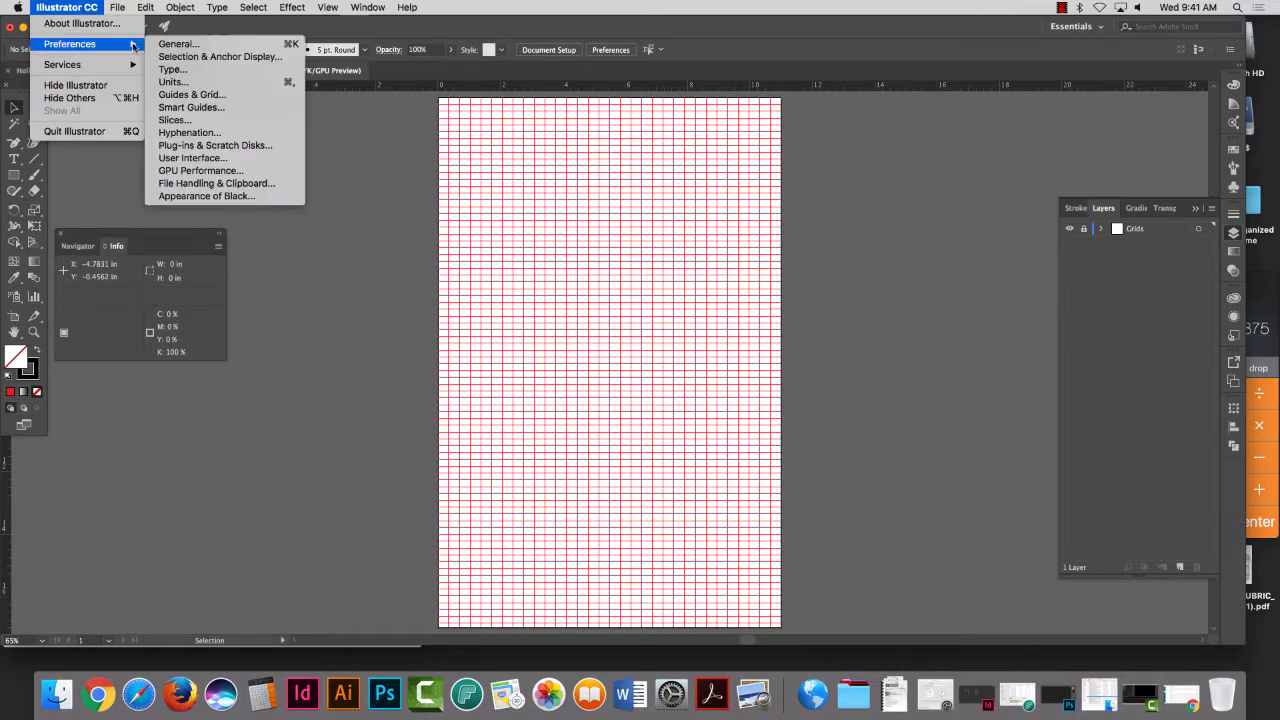
{"action": "left_click", "coordinate": [200, 94]}
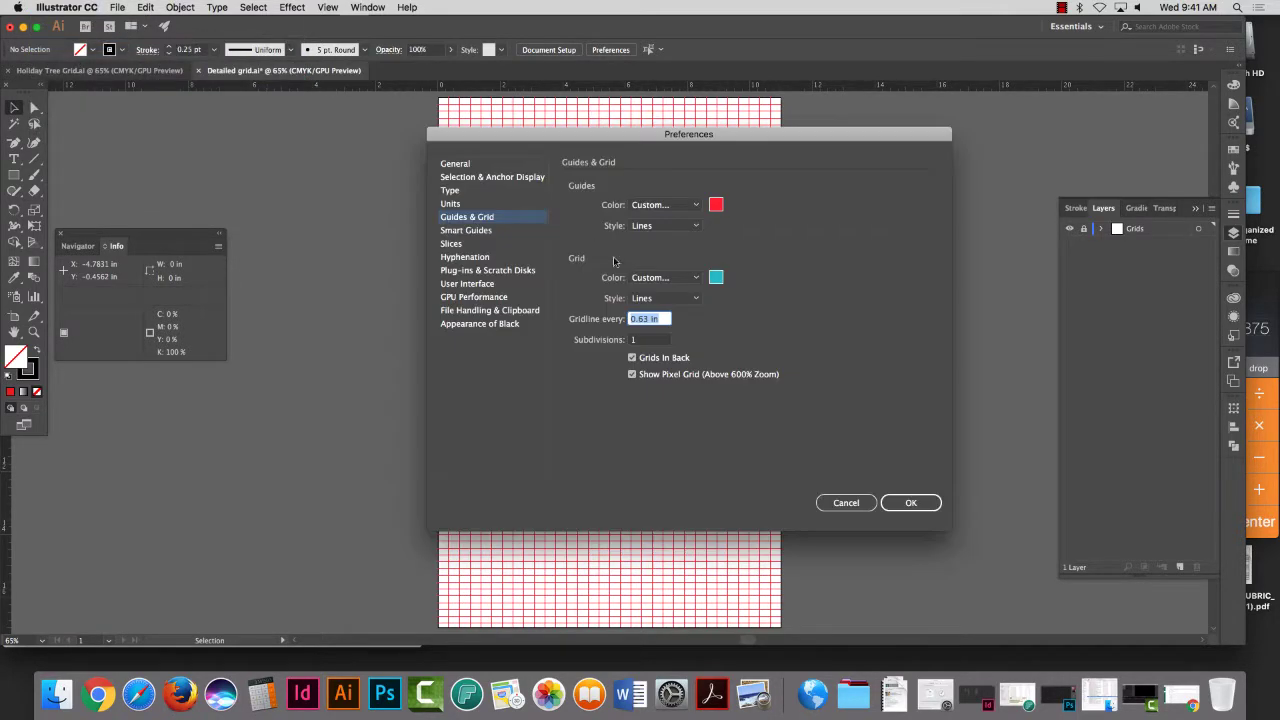
{"action": "left_click", "coordinate": [713, 207]}
{"action": "left_click", "coordinate": [716, 277]}
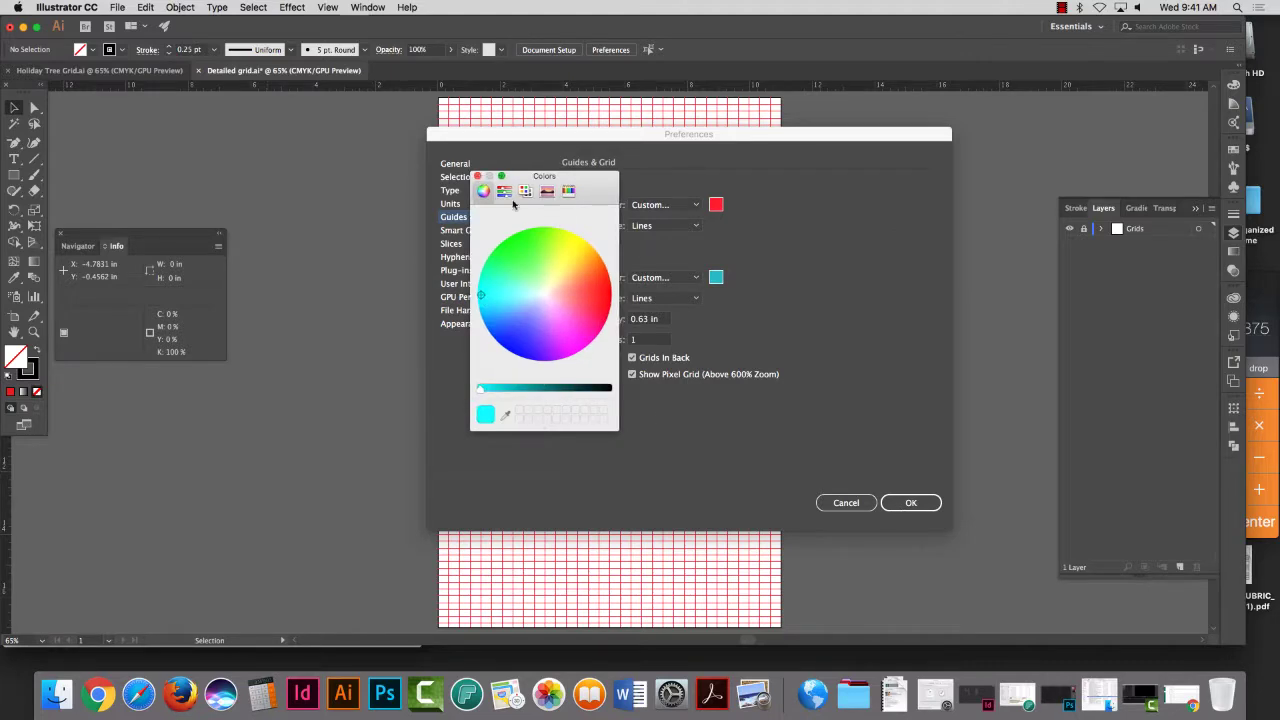
{"action": "left_click", "coordinate": [477, 177]}
{"action": "left_click", "coordinate": [911, 502]}
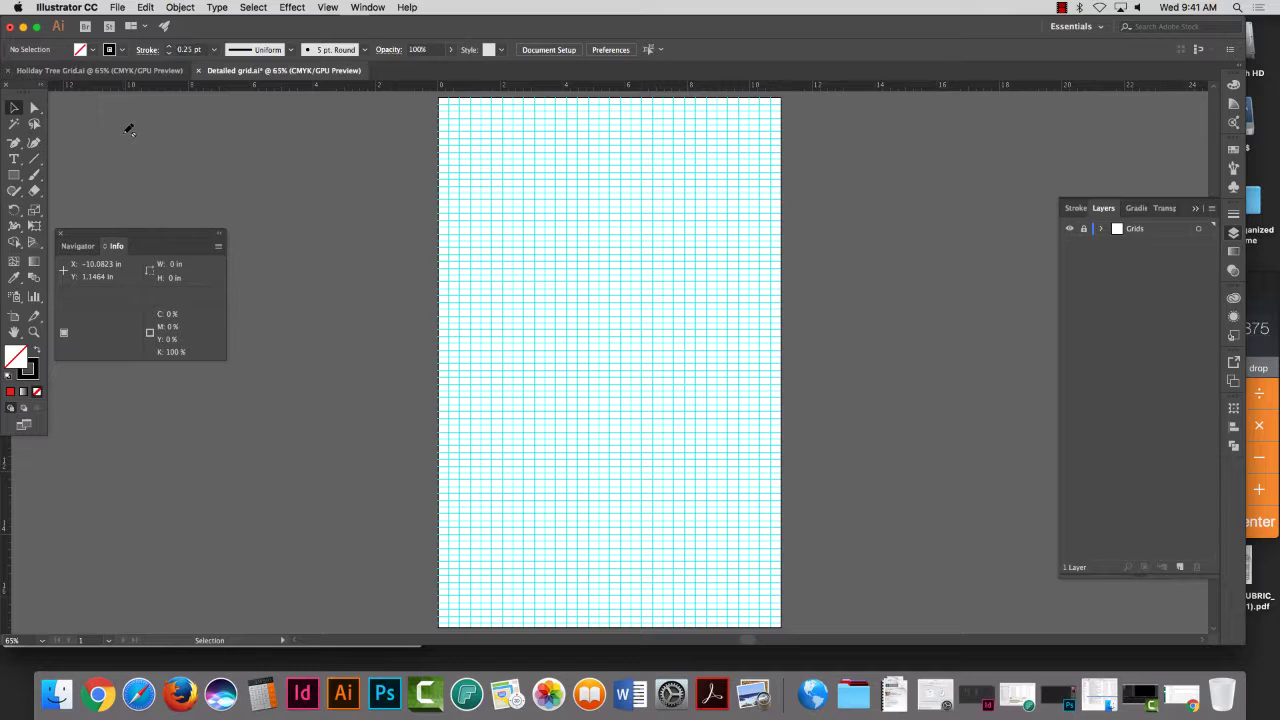
Step: Save and close the Detailed grid document
{"action": "key", "text": "super+s"}
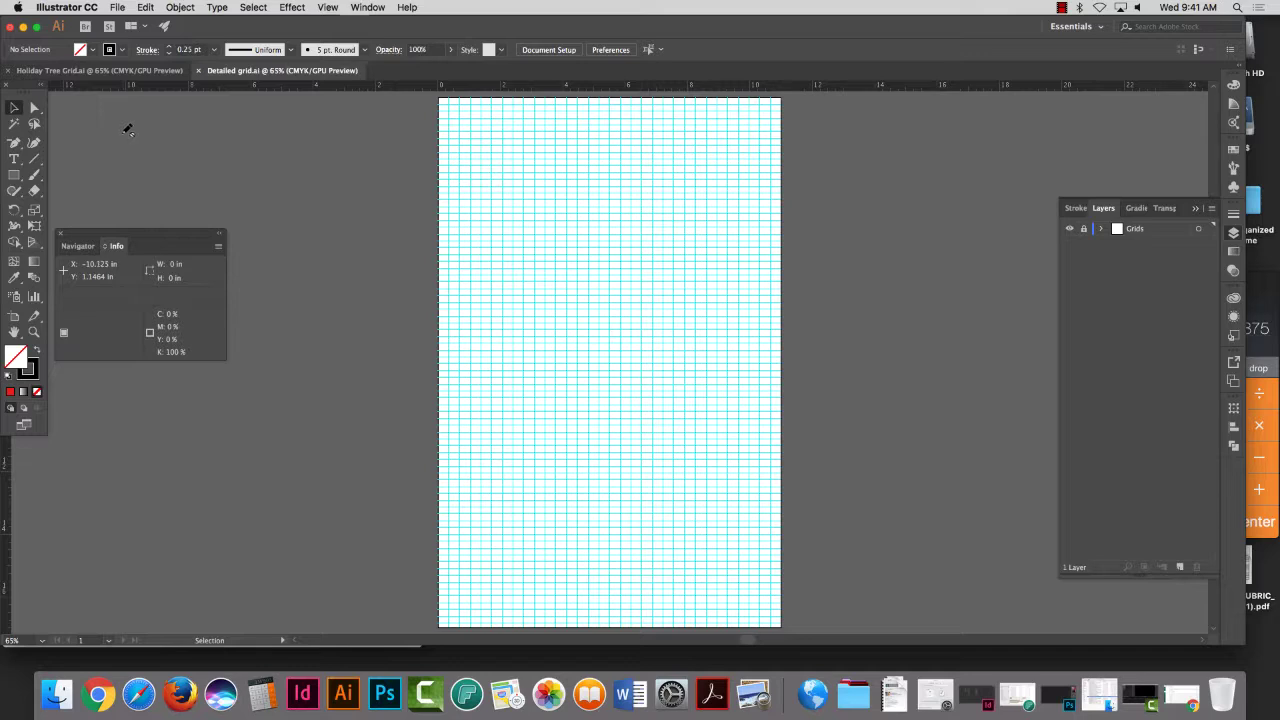
{"action": "left_click", "coordinate": [198, 71]}
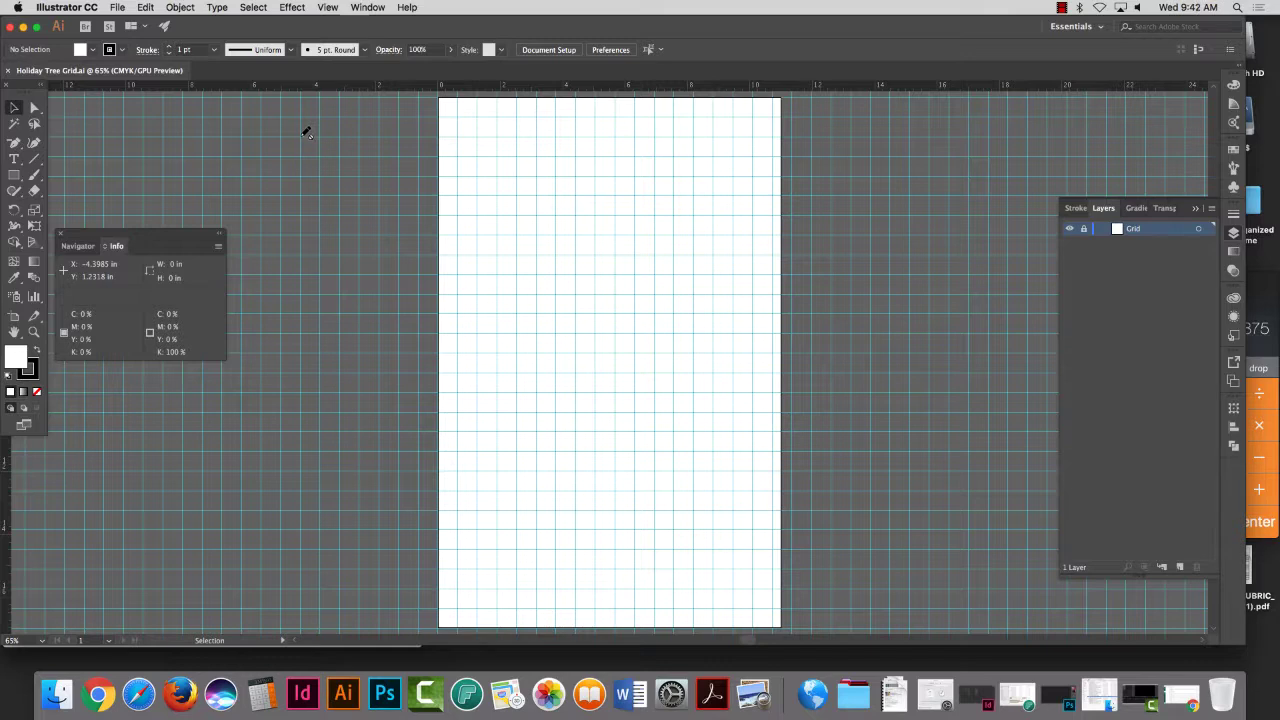
Step: Add a layer named PDF Template above the Grid layer in the Holiday Tree Grid document
{"action": "left_click", "coordinate": [1180, 567]}
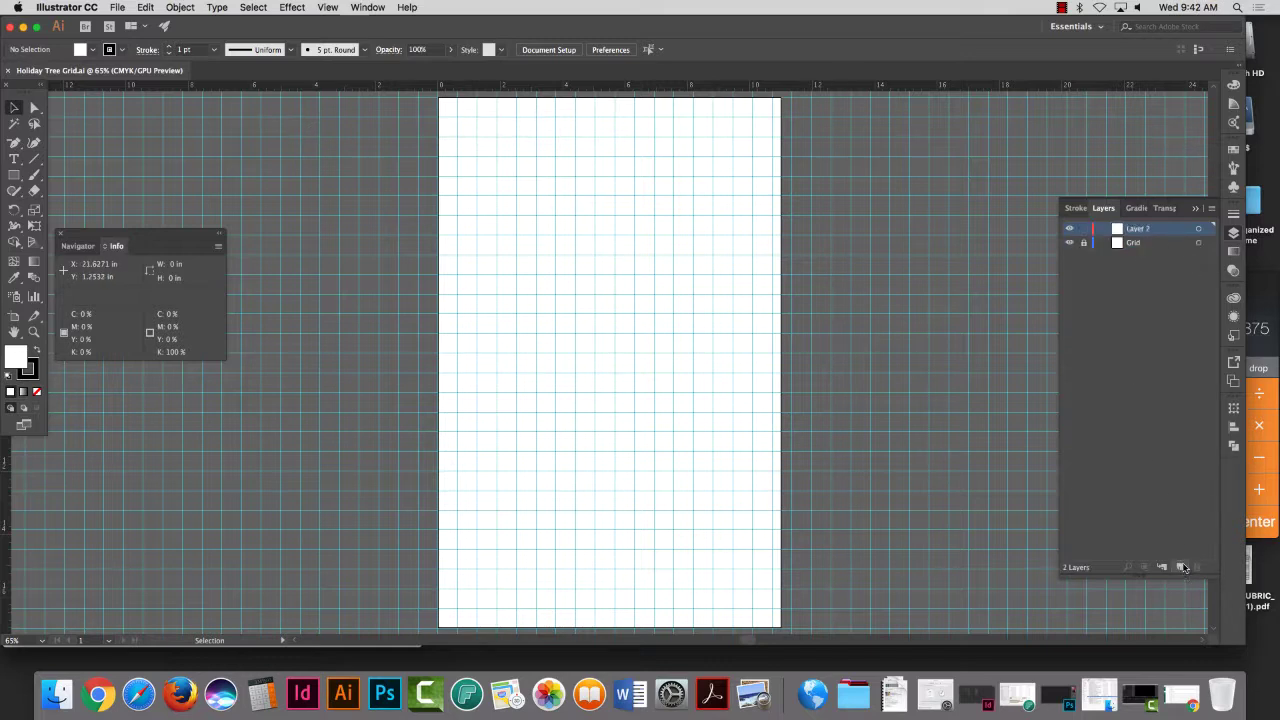
{"action": "double_click", "coordinate": [1140, 229]}
{"action": "type", "text": "P"}
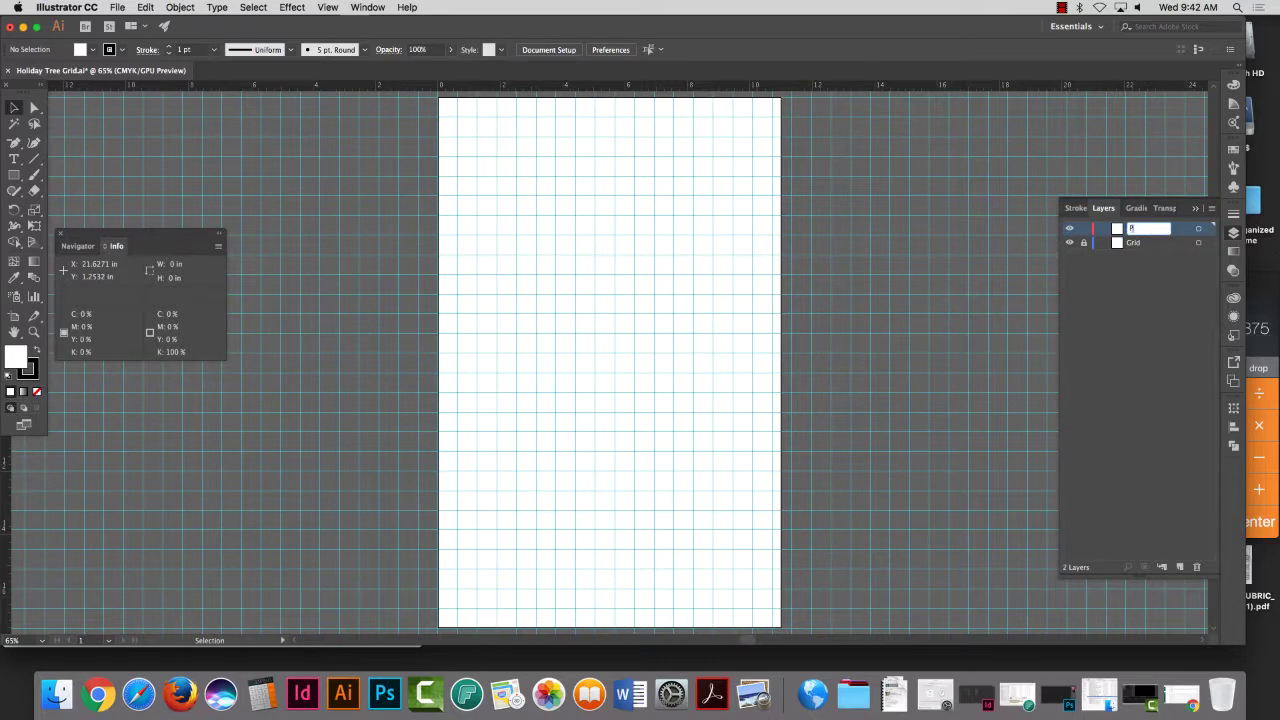
{"action": "type", "text": "F Template"}
{"action": "left_click", "coordinate": [1150, 336]}
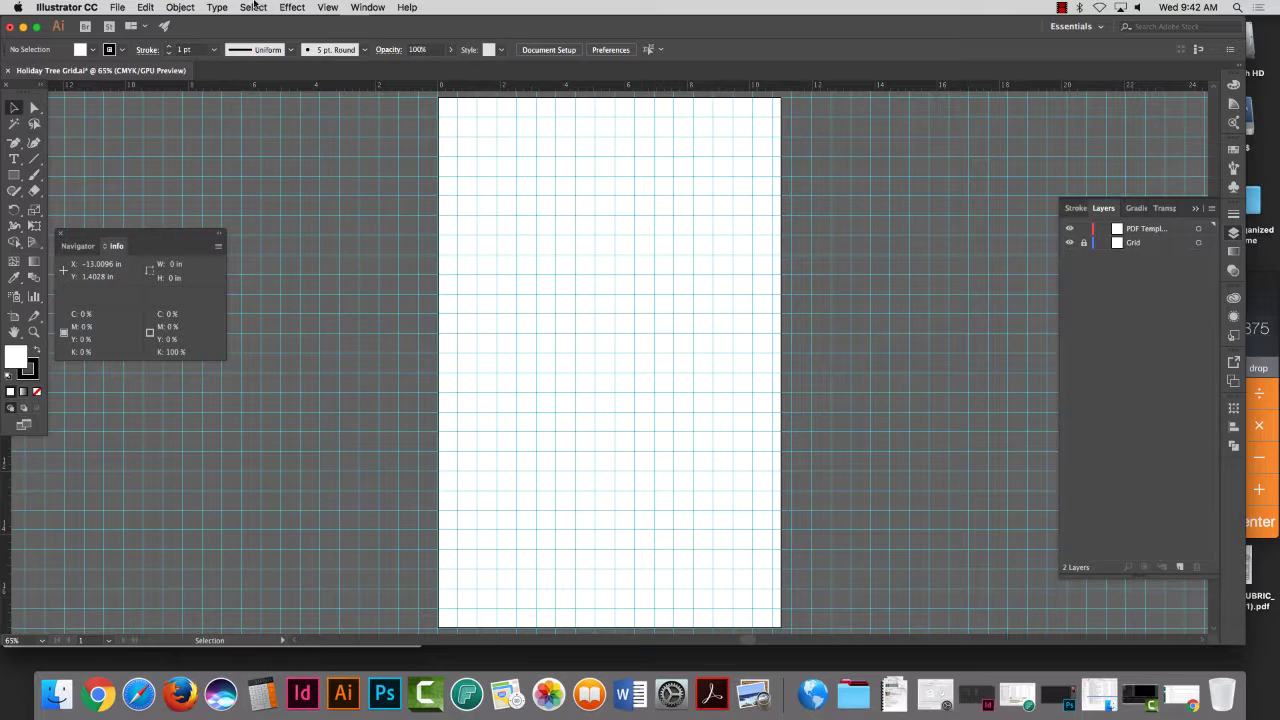
Step: Place 226520572-paterns-kirigami-2_Page_63.tiff from the Pop up book template PDFs folder on the page and move it to about X 1.26 in, Y 2.52 in
{"action": "left_click", "coordinate": [106, 7]}
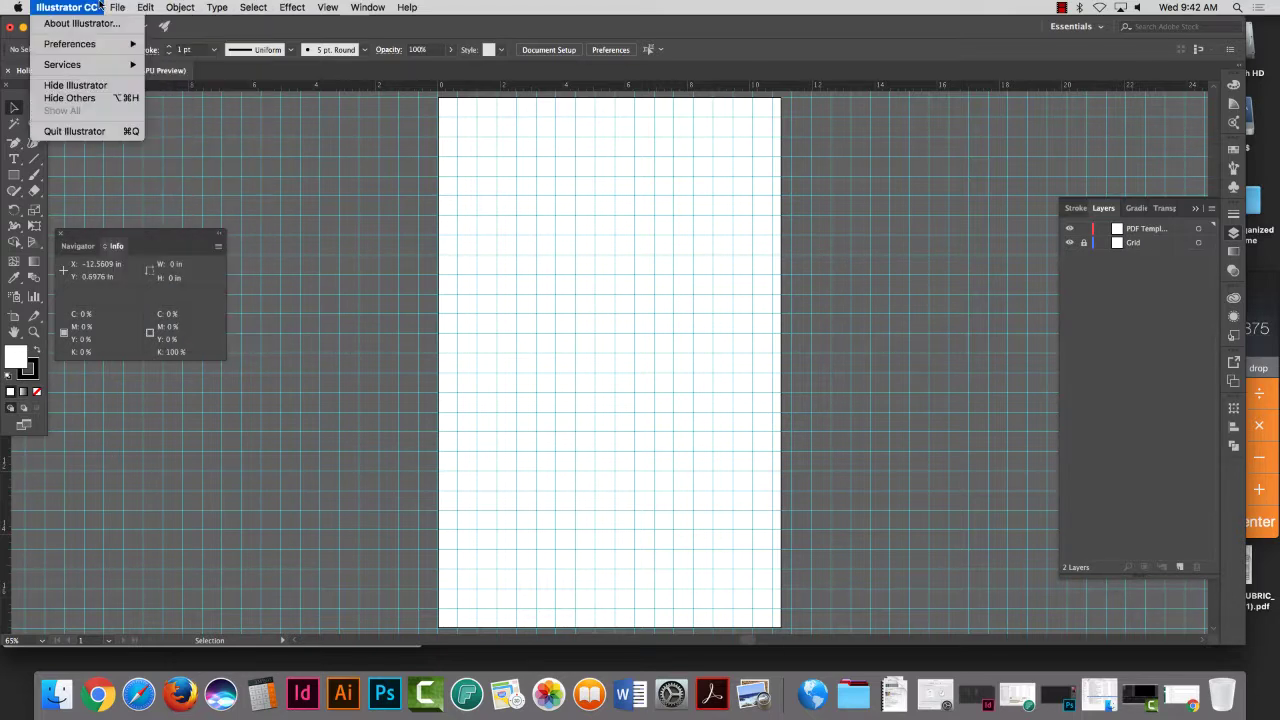
{"action": "mouse_move", "coordinate": [117, 7]}
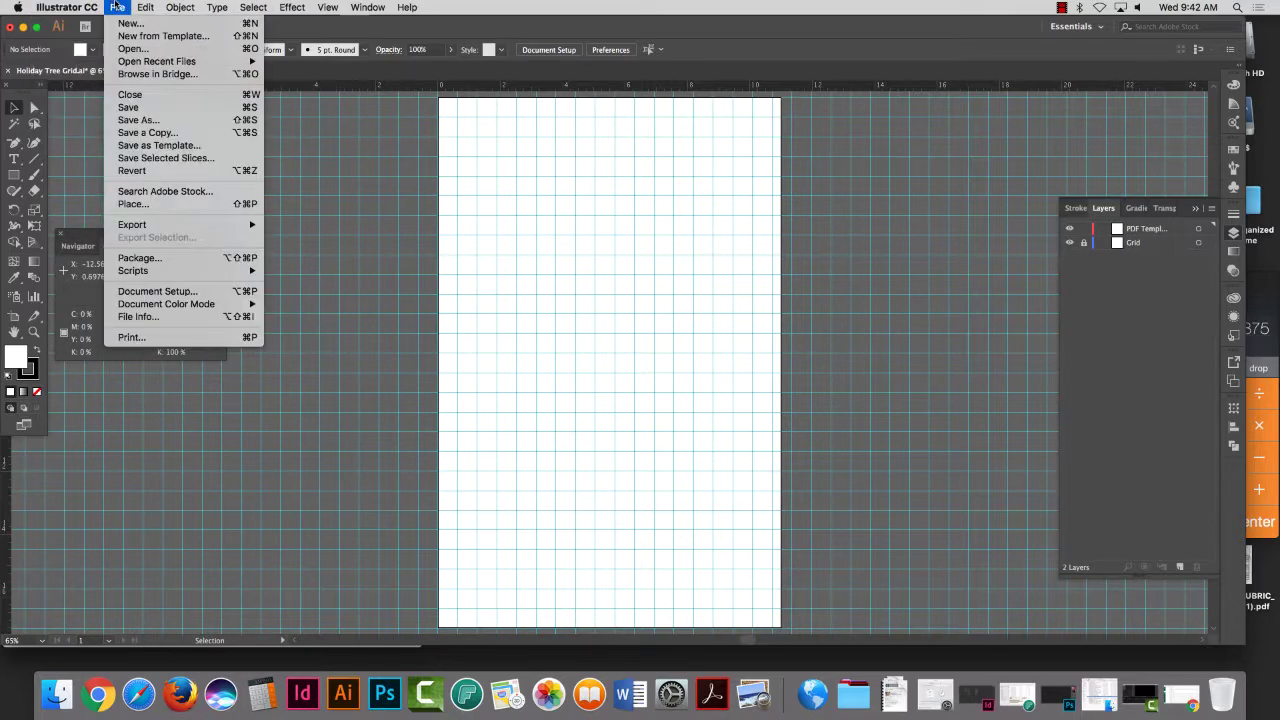
{"action": "left_click", "coordinate": [134, 205]}
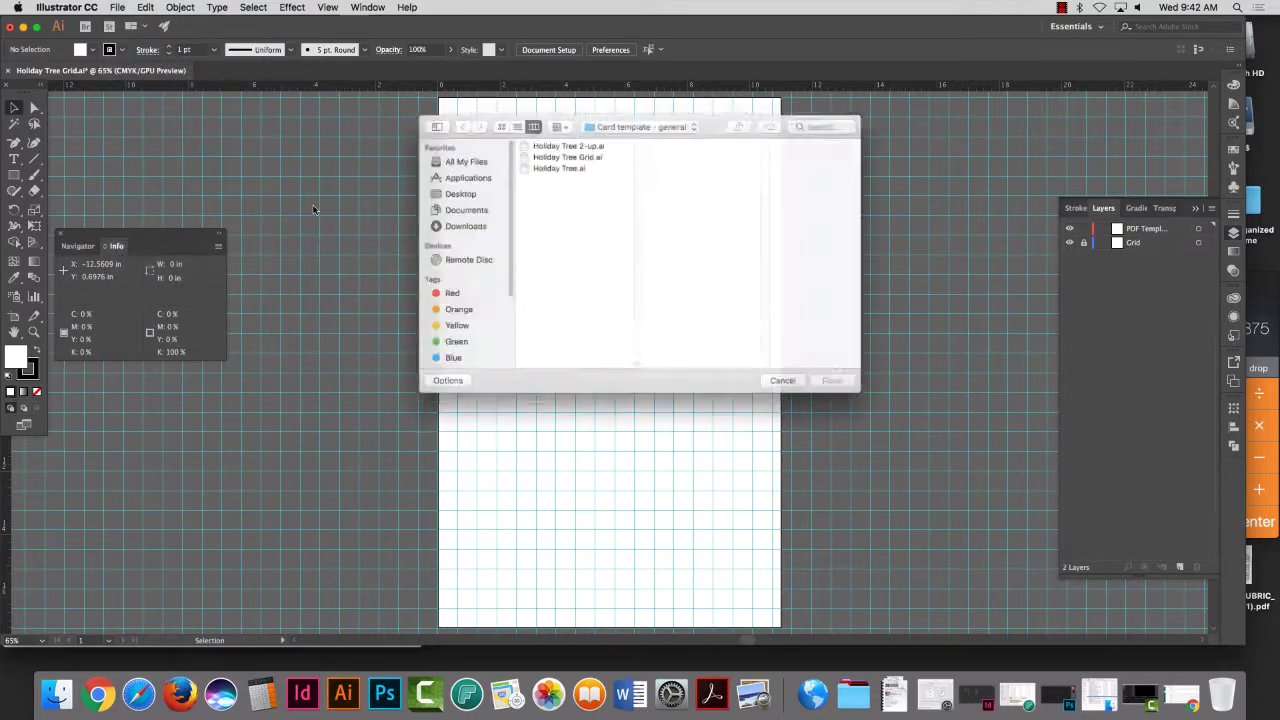
{"action": "left_click", "coordinate": [601, 118]}
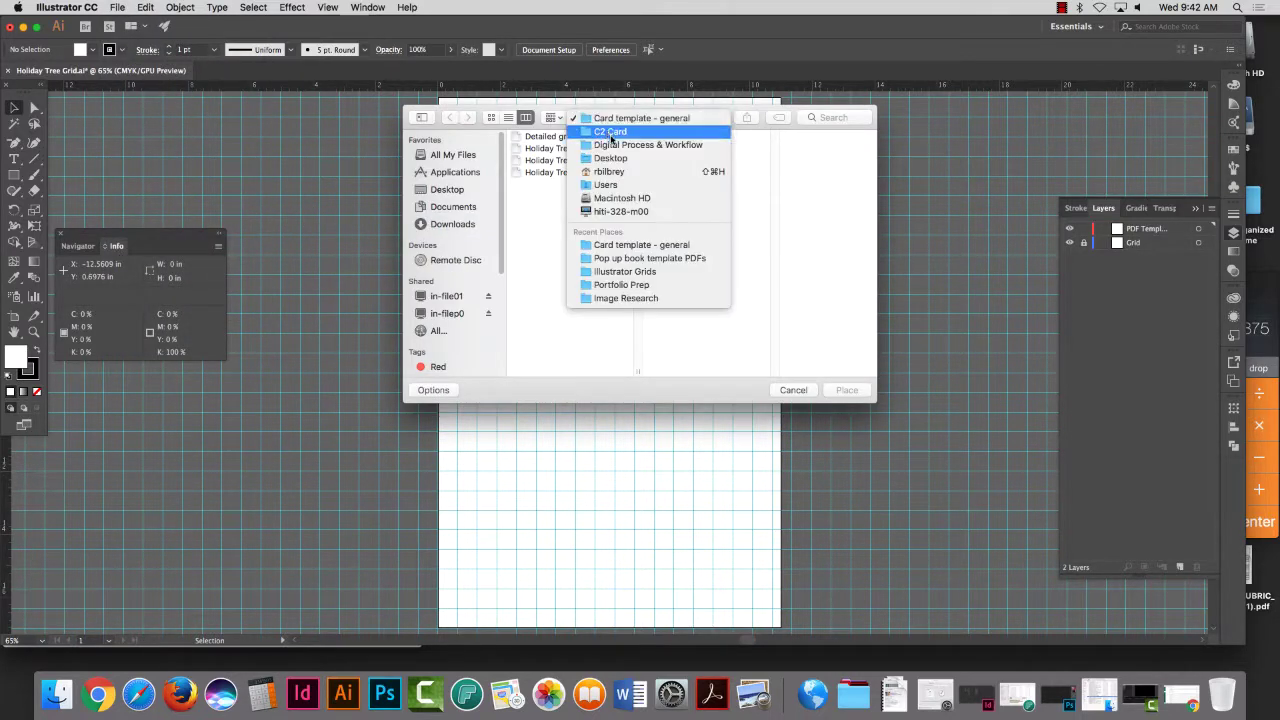
{"action": "left_click", "coordinate": [621, 134]}
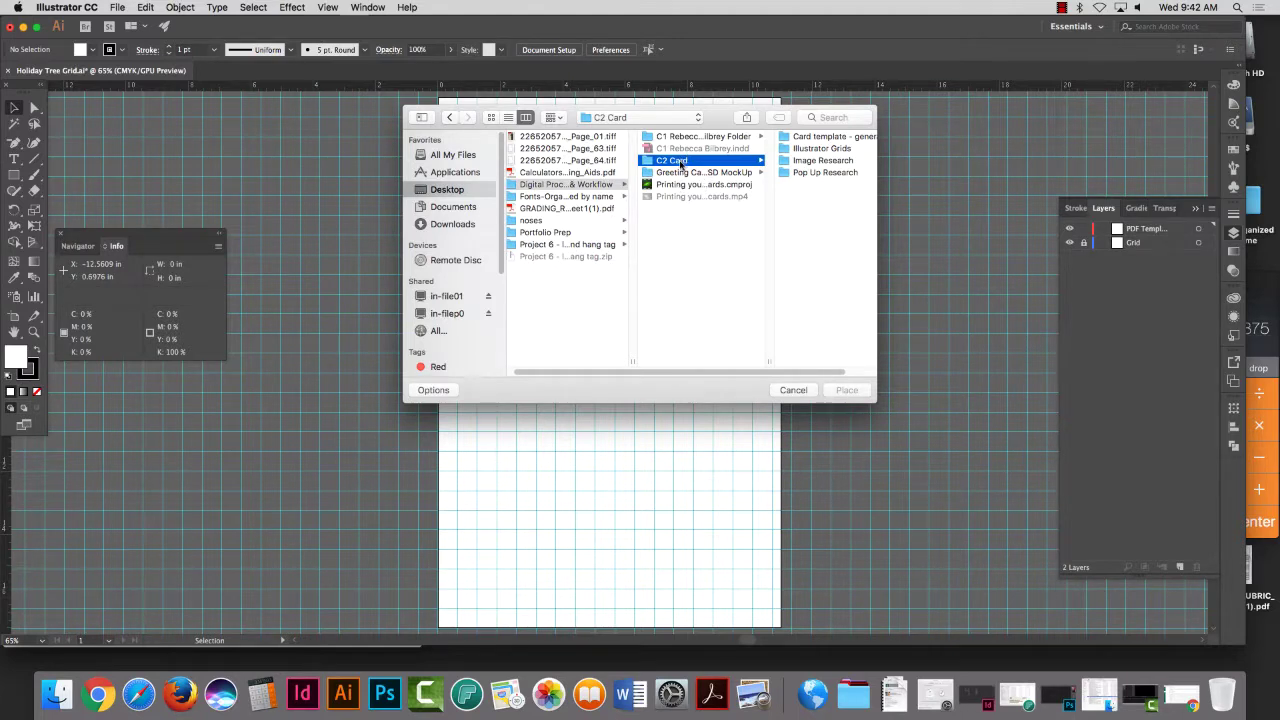
{"action": "left_click", "coordinate": [822, 174]}
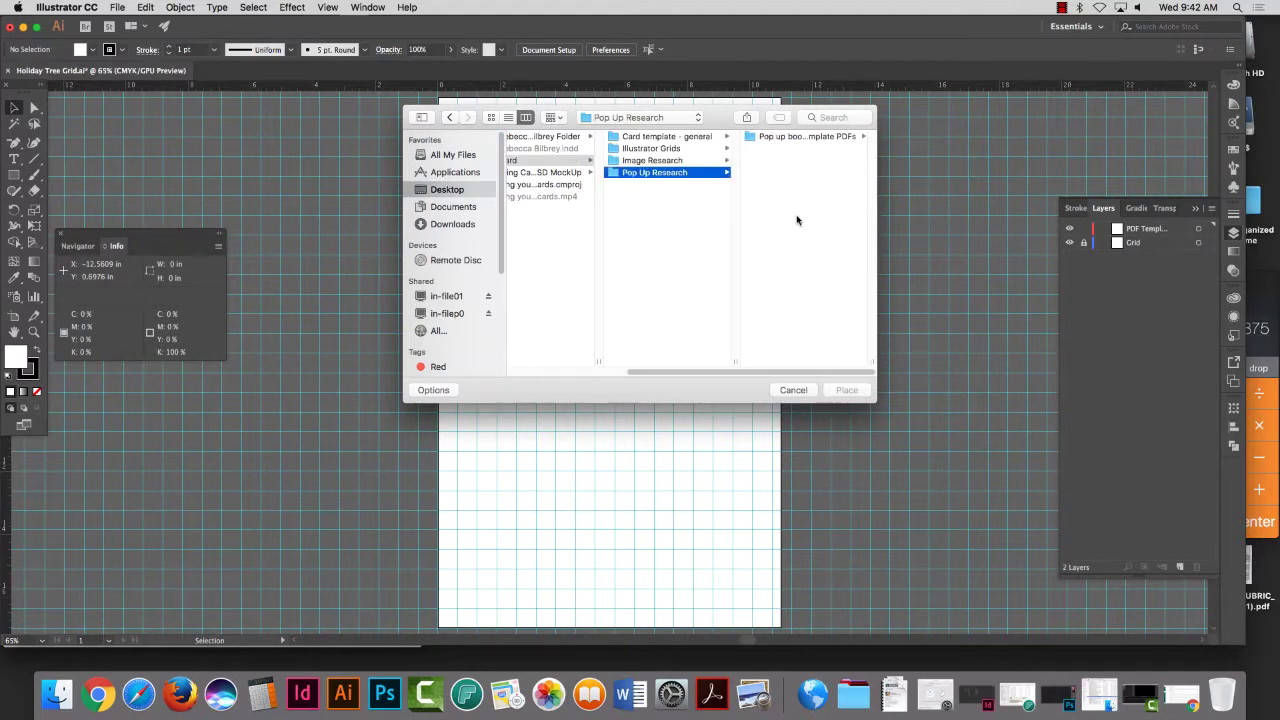
{"action": "left_click", "coordinate": [790, 138]}
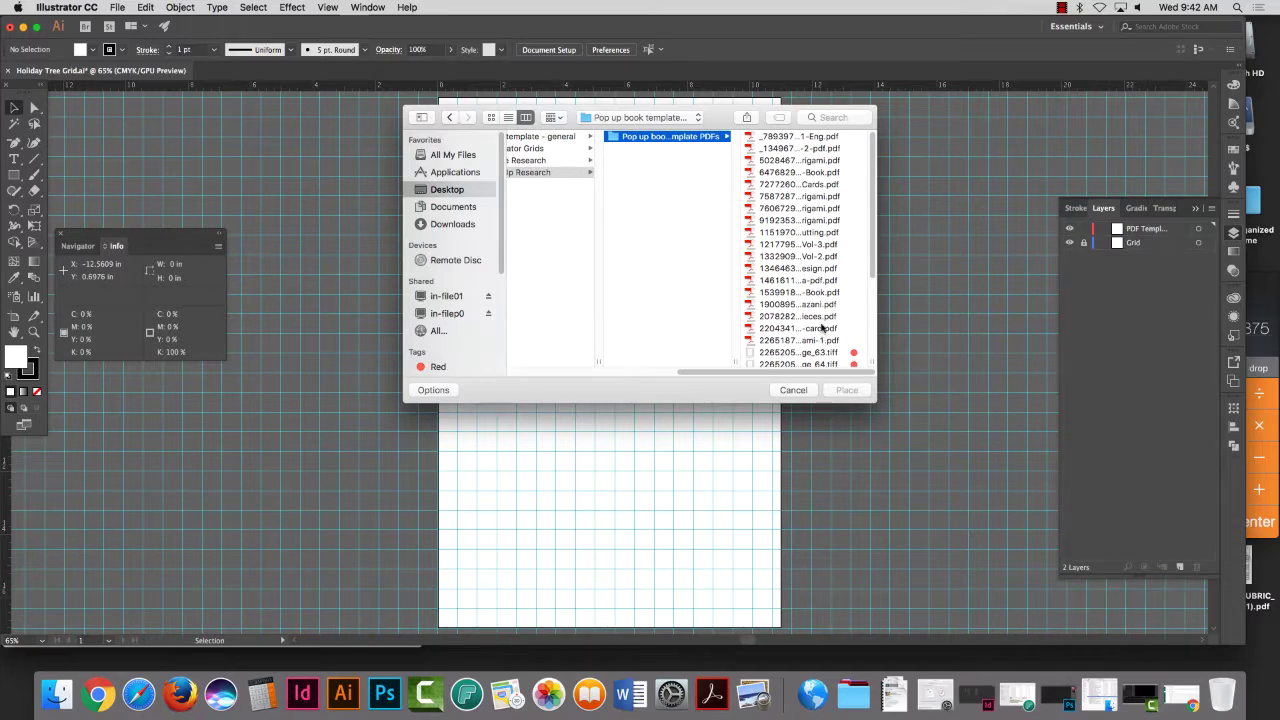
{"action": "scroll", "coordinate": [820, 330], "scroll_direction": "down", "scroll_amount": 3}
{"action": "left_click", "coordinate": [810, 303]}
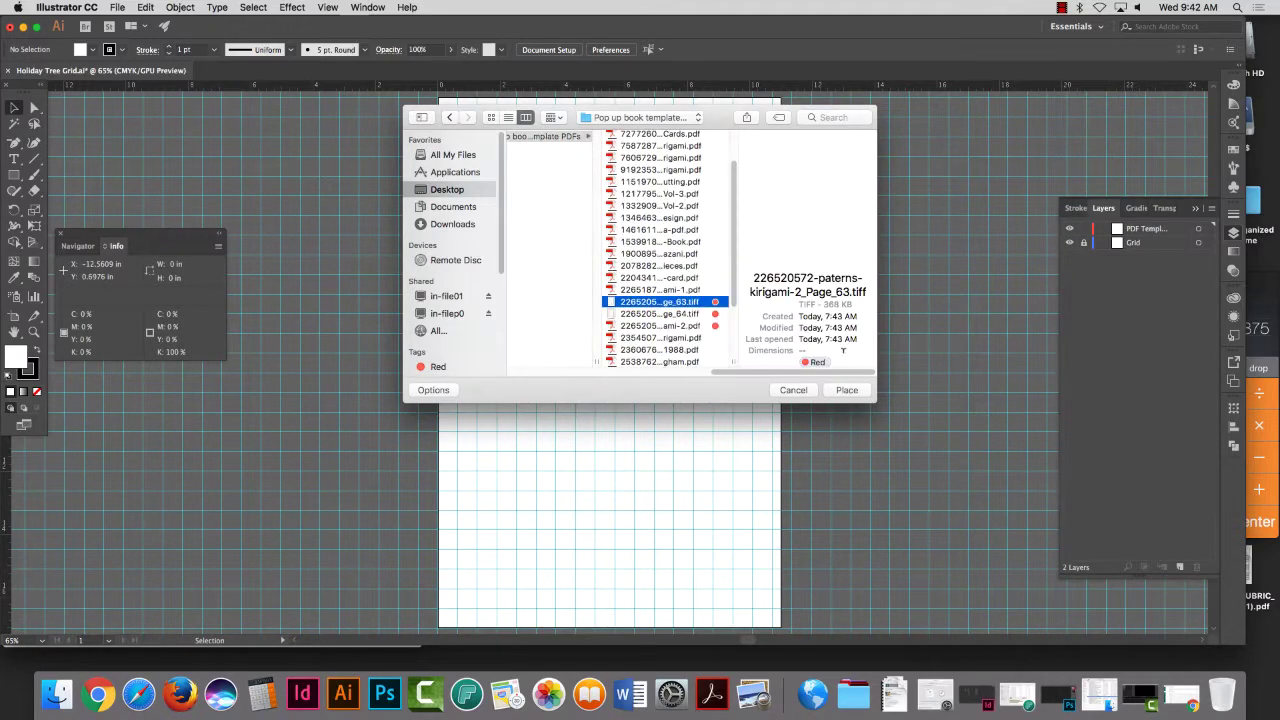
{"action": "key", "text": "Return"}
{"action": "left_click", "coordinate": [514, 212]}
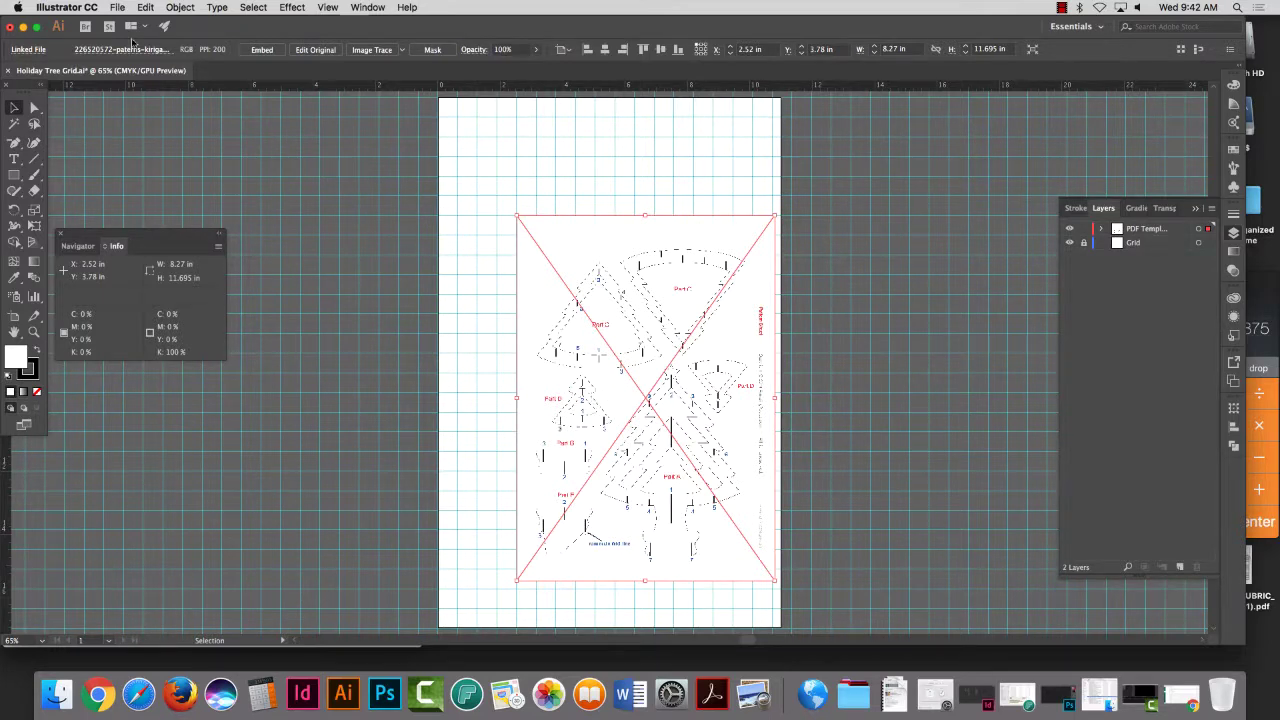
{"action": "left_click", "coordinate": [15, 106]}
{"action": "left_click_drag", "start_coordinate": [685, 395], "coordinate": [643, 356]}
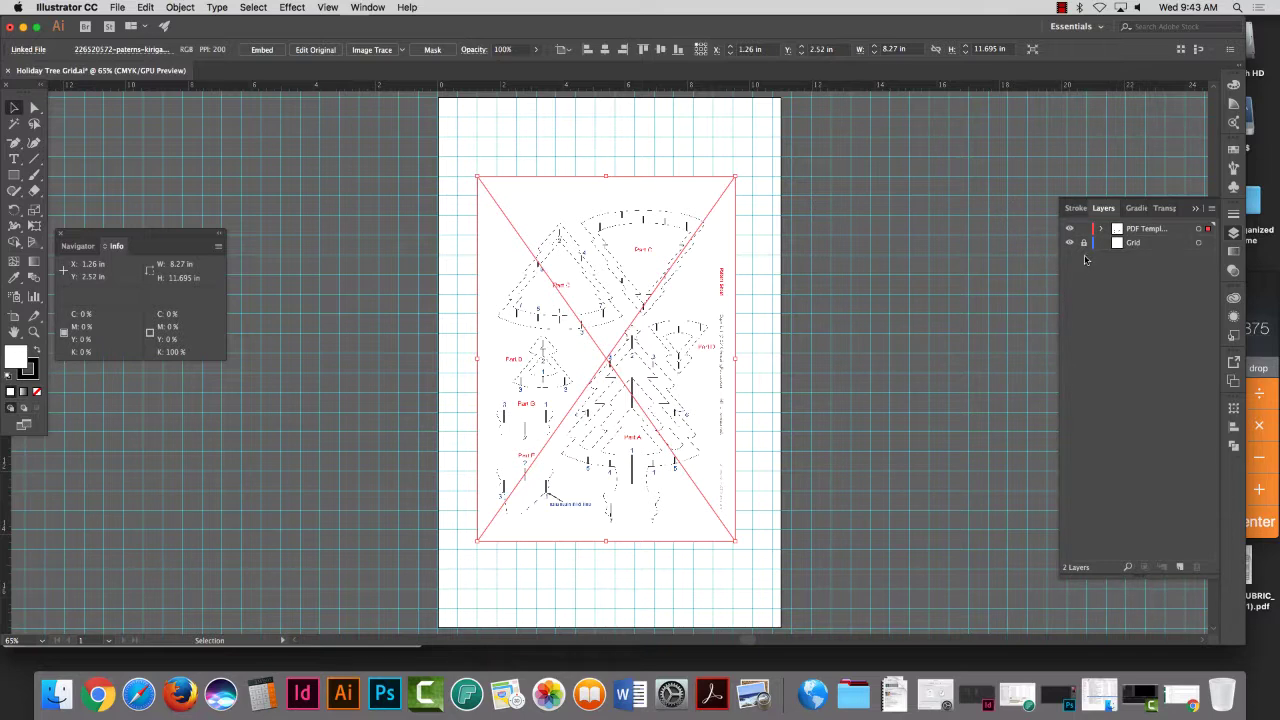
{"action": "left_click", "coordinate": [142, 7]}
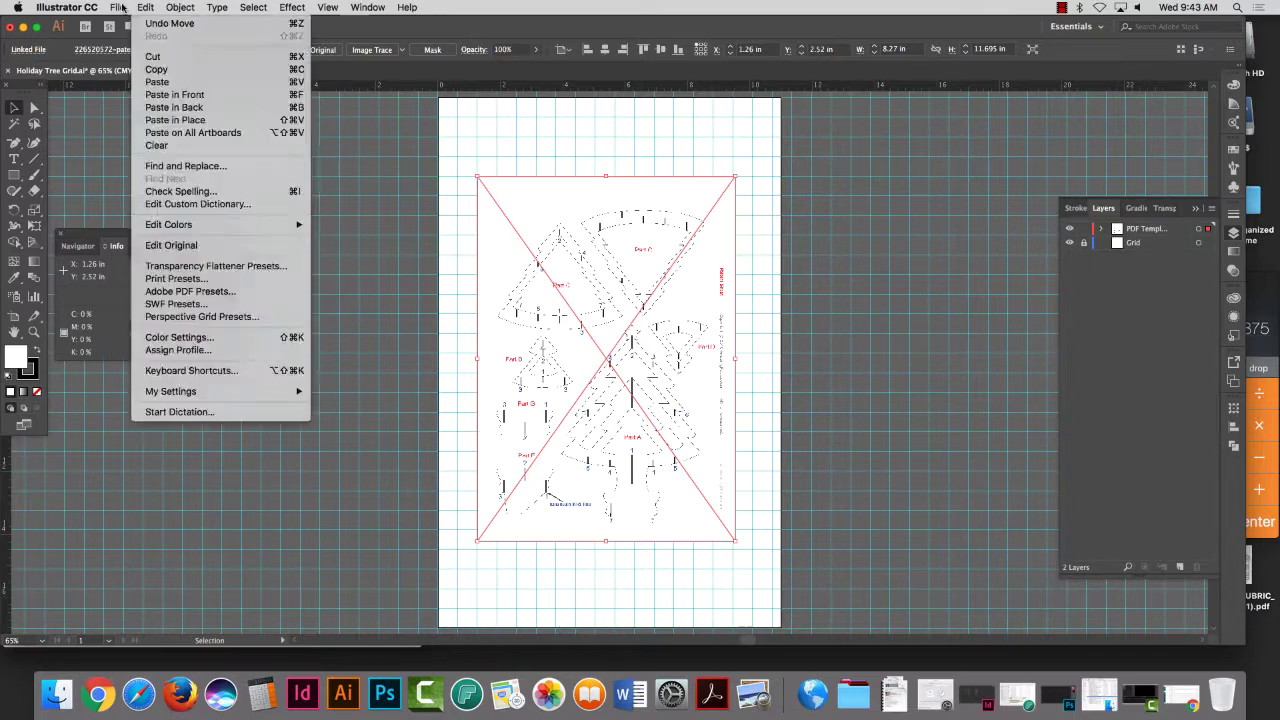
{"action": "left_click", "coordinate": [142, 7]}
{"action": "left_click", "coordinate": [117, 7]}
{"action": "left_click", "coordinate": [130, 23]}
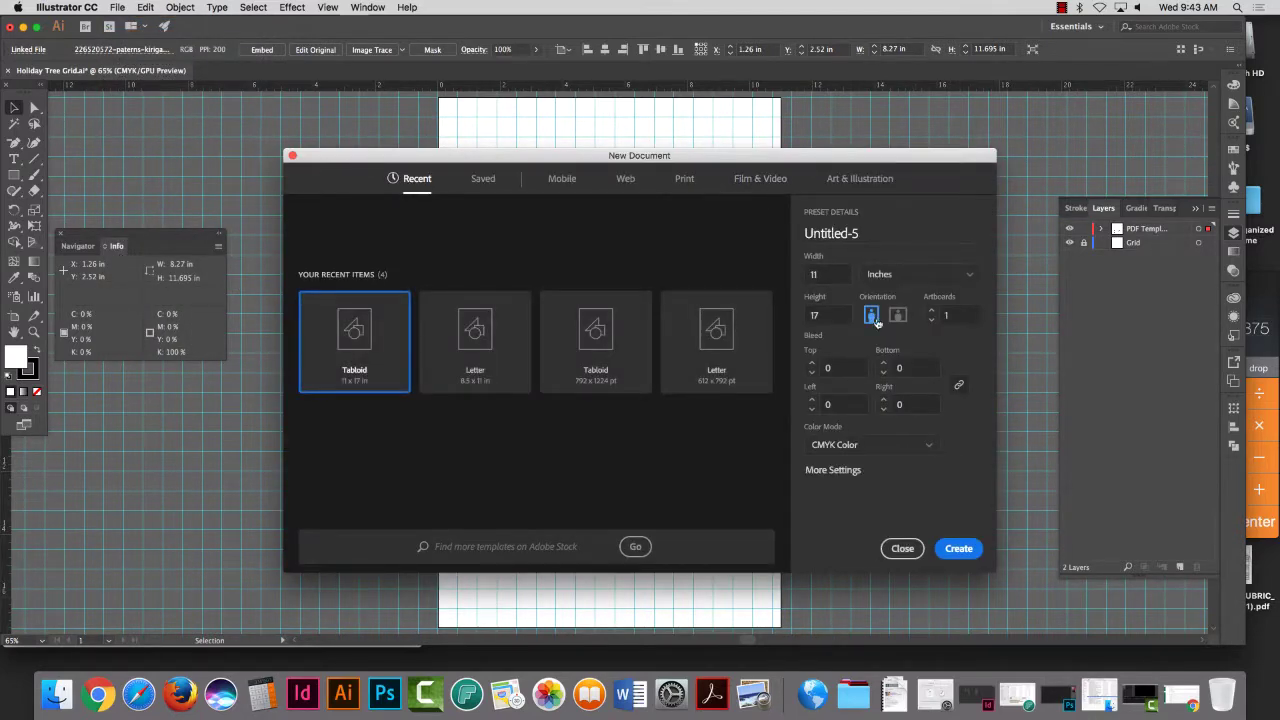
{"action": "left_click", "coordinate": [905, 548]}
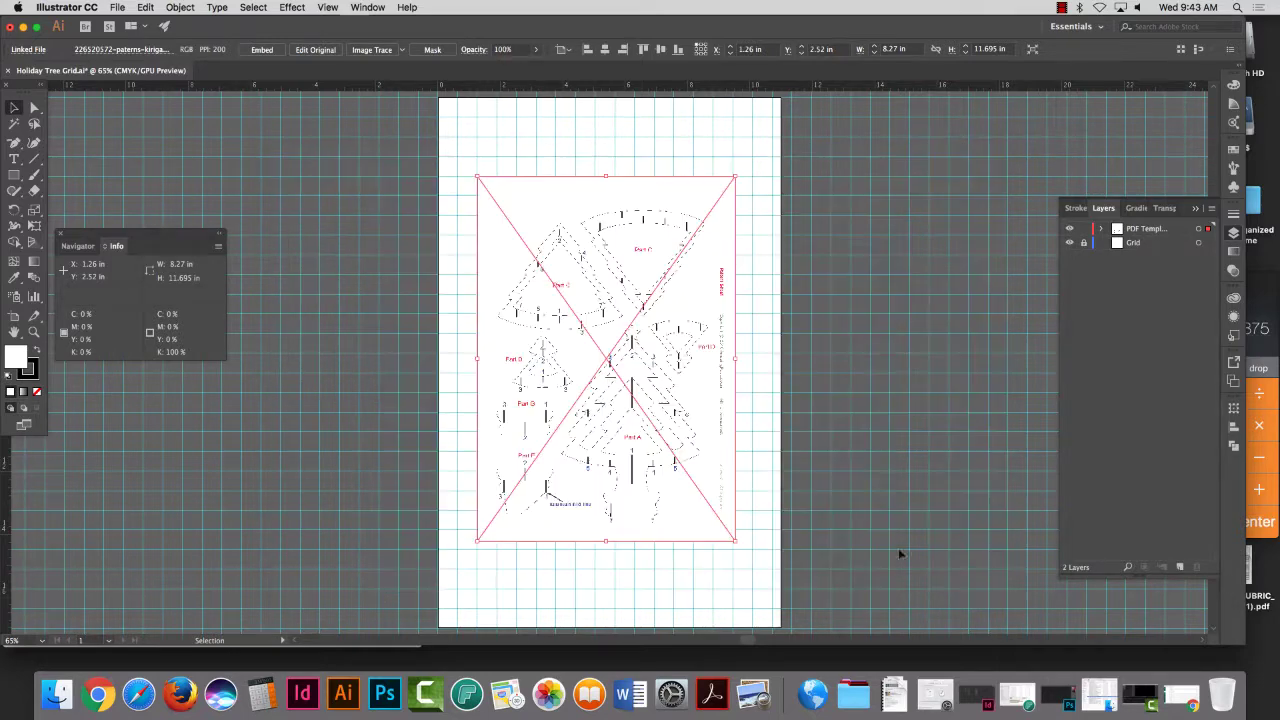
{"action": "left_click", "coordinate": [119, 7]}
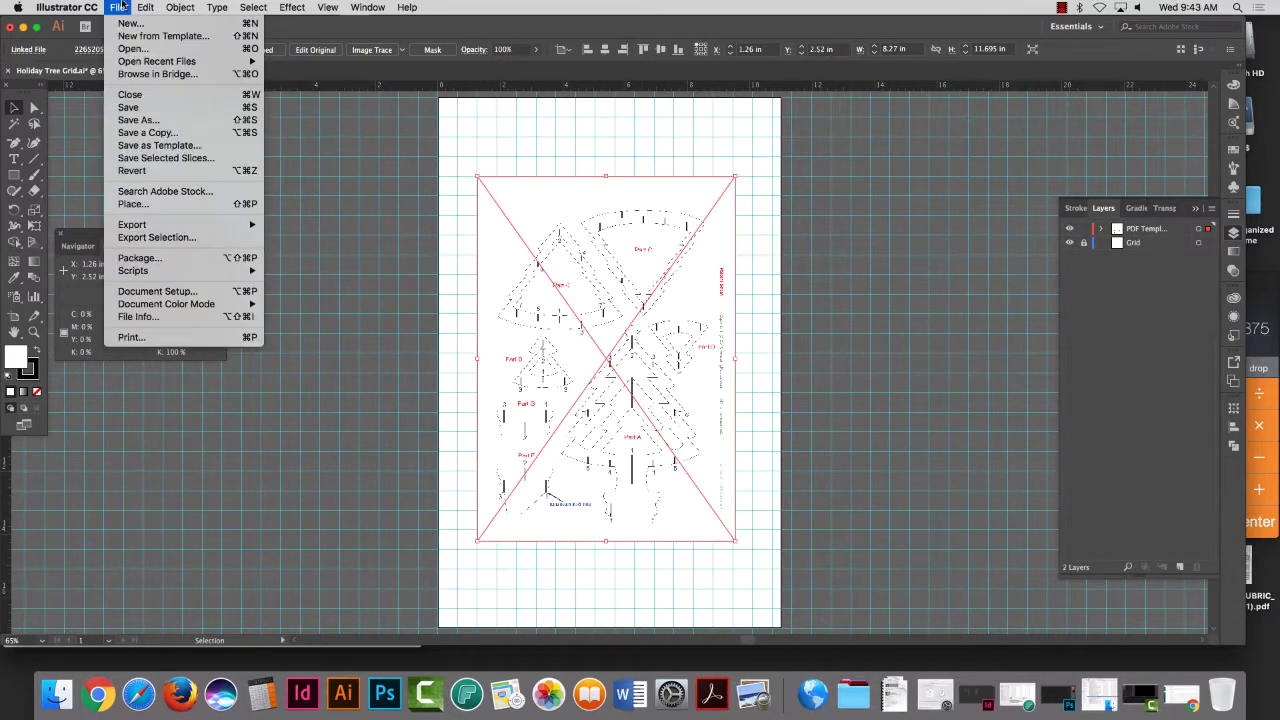
{"action": "left_click", "coordinate": [119, 7]}
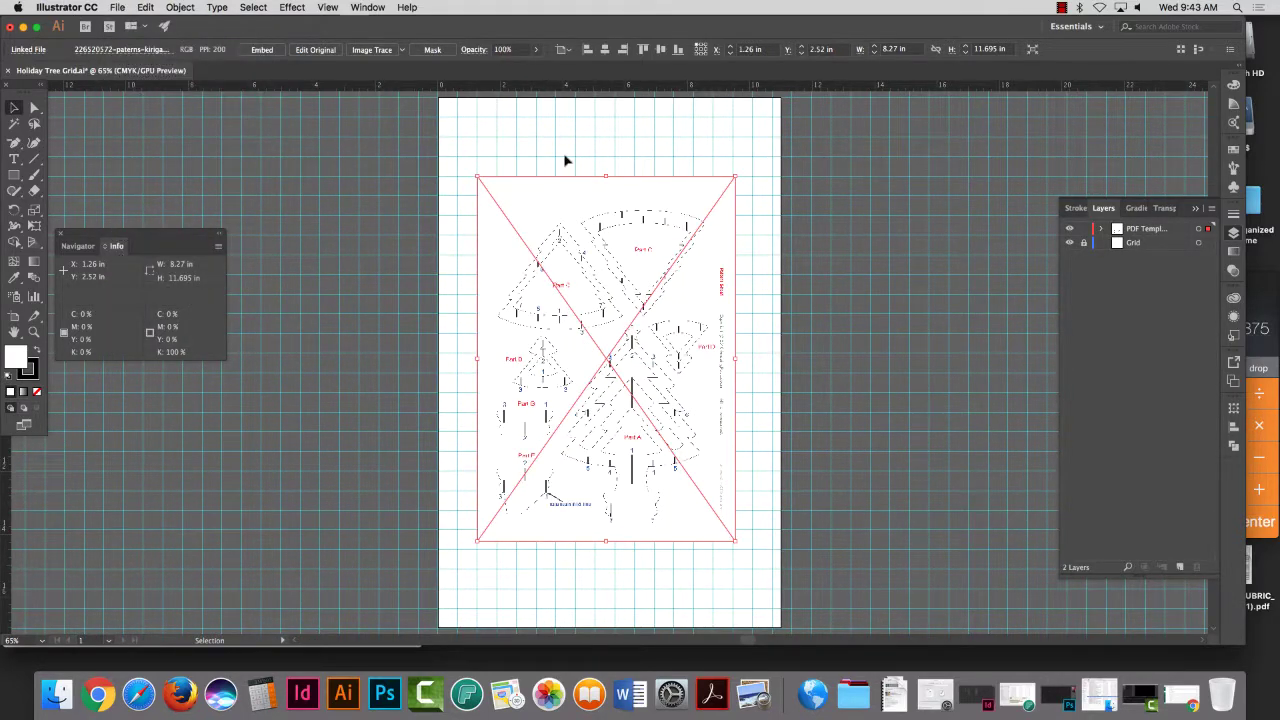
{"action": "key", "text": "shift+n"}
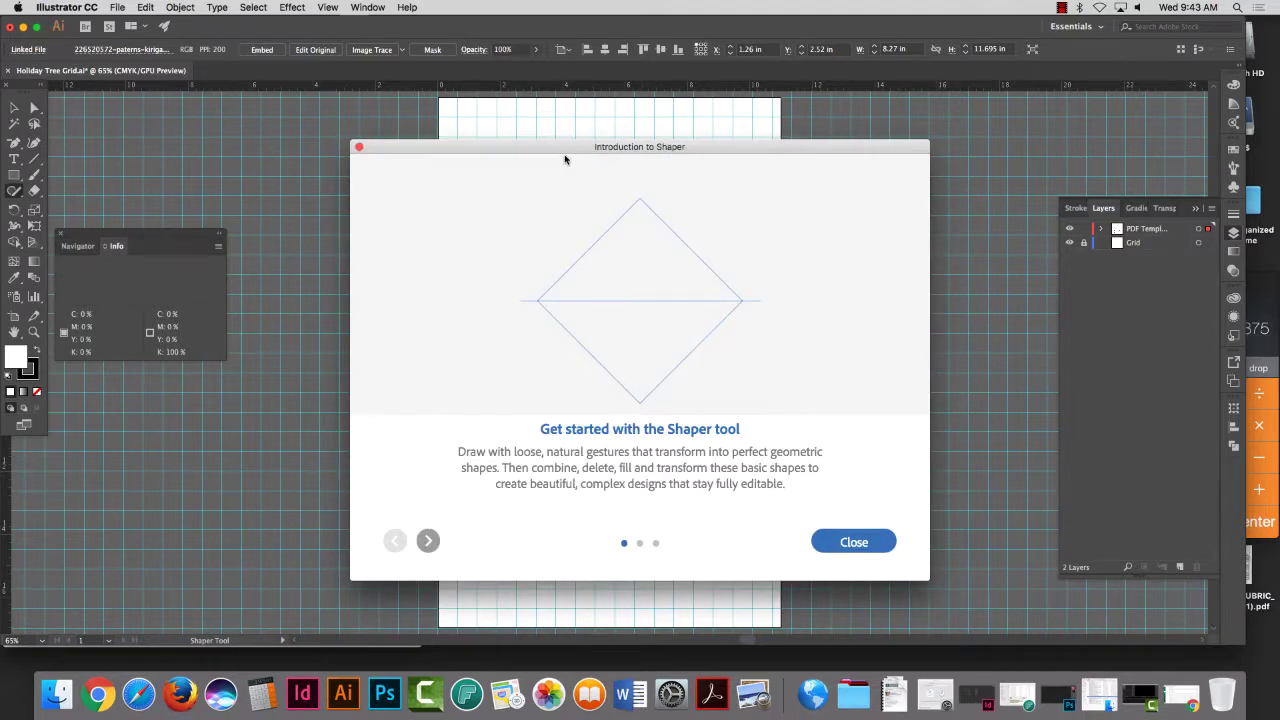
{"action": "left_click", "coordinate": [359, 147]}
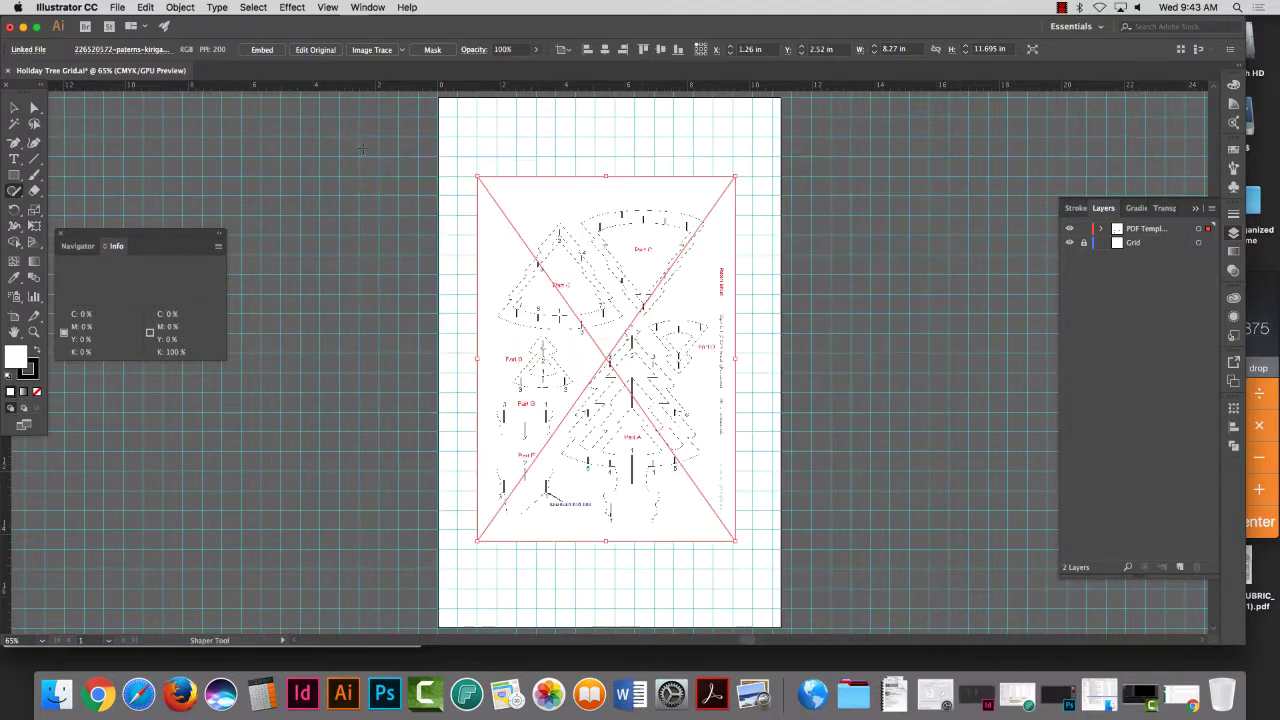
{"action": "left_click", "coordinate": [660, 155]}
{"action": "key", "text": "shift+m"}
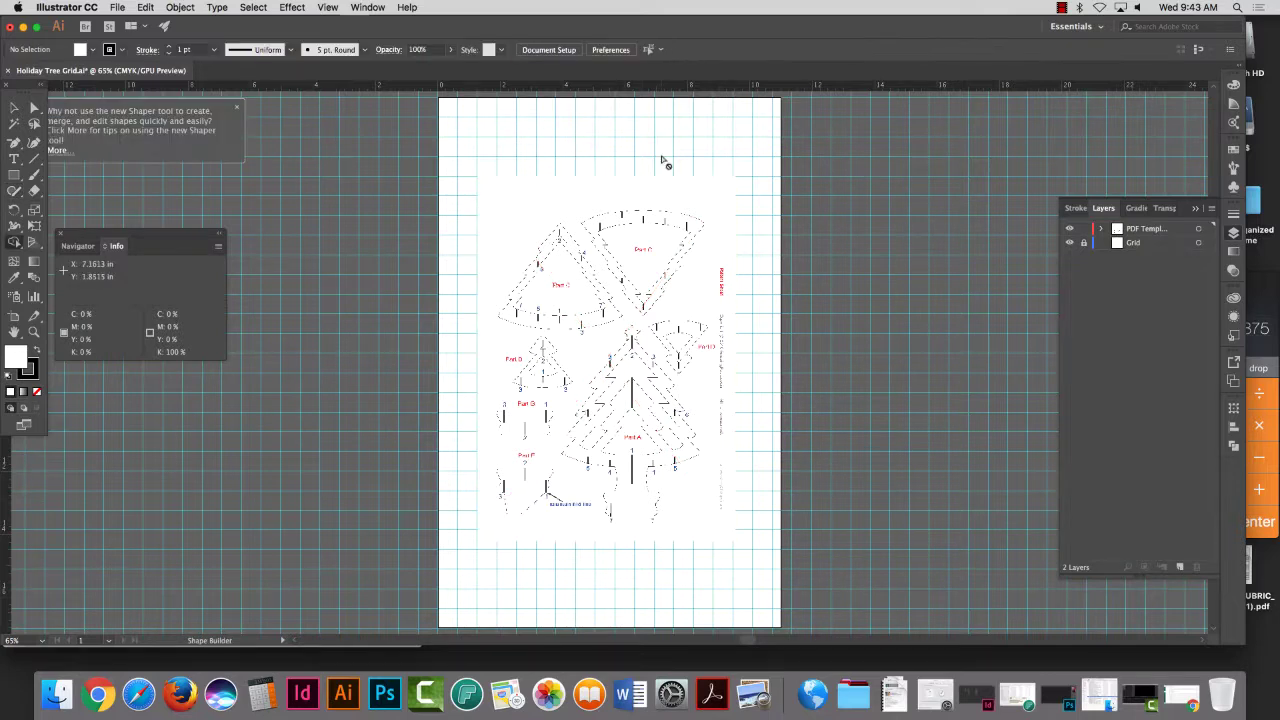
{"action": "left_click", "coordinate": [237, 106]}
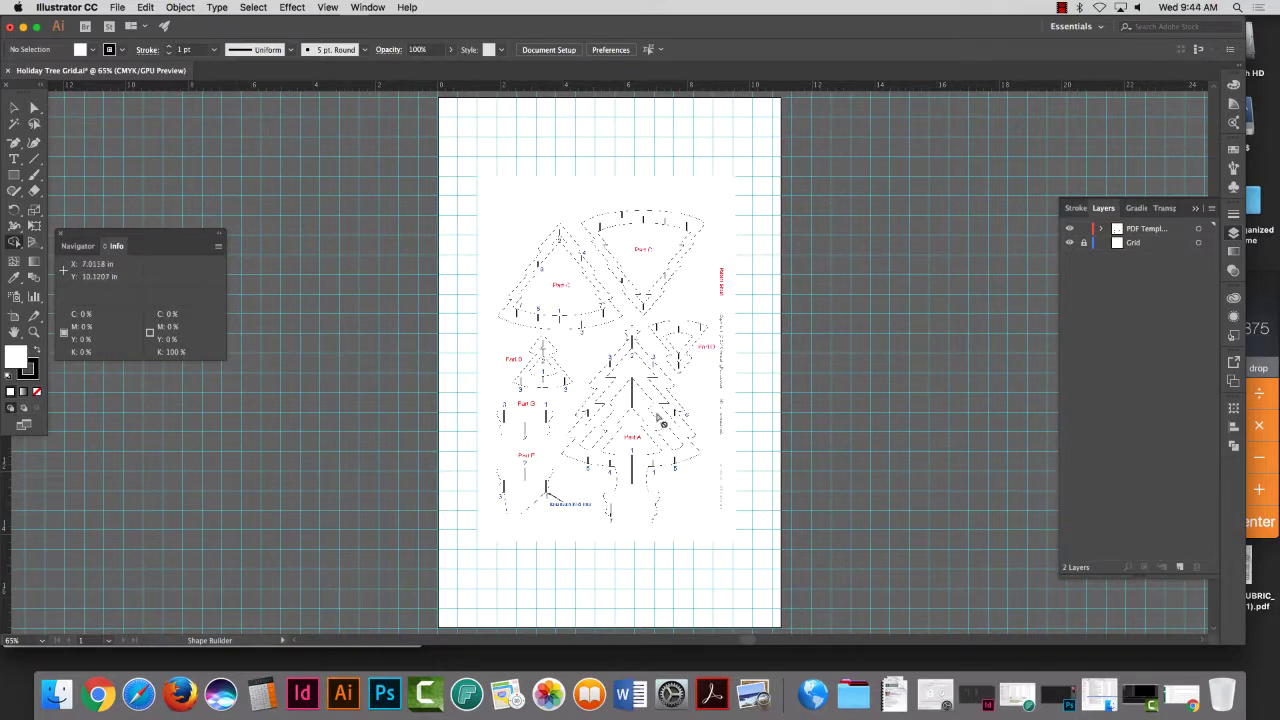
{"action": "key", "text": "shift+o"}
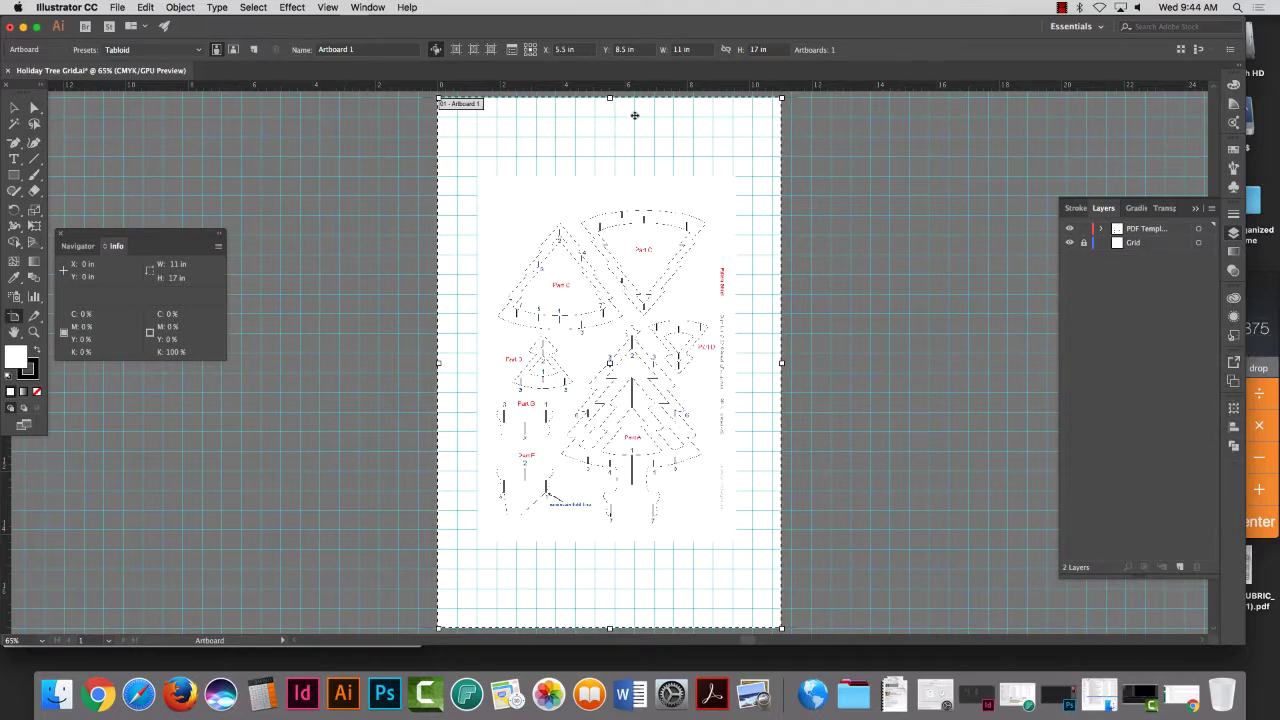
{"action": "left_click", "coordinate": [14, 107]}
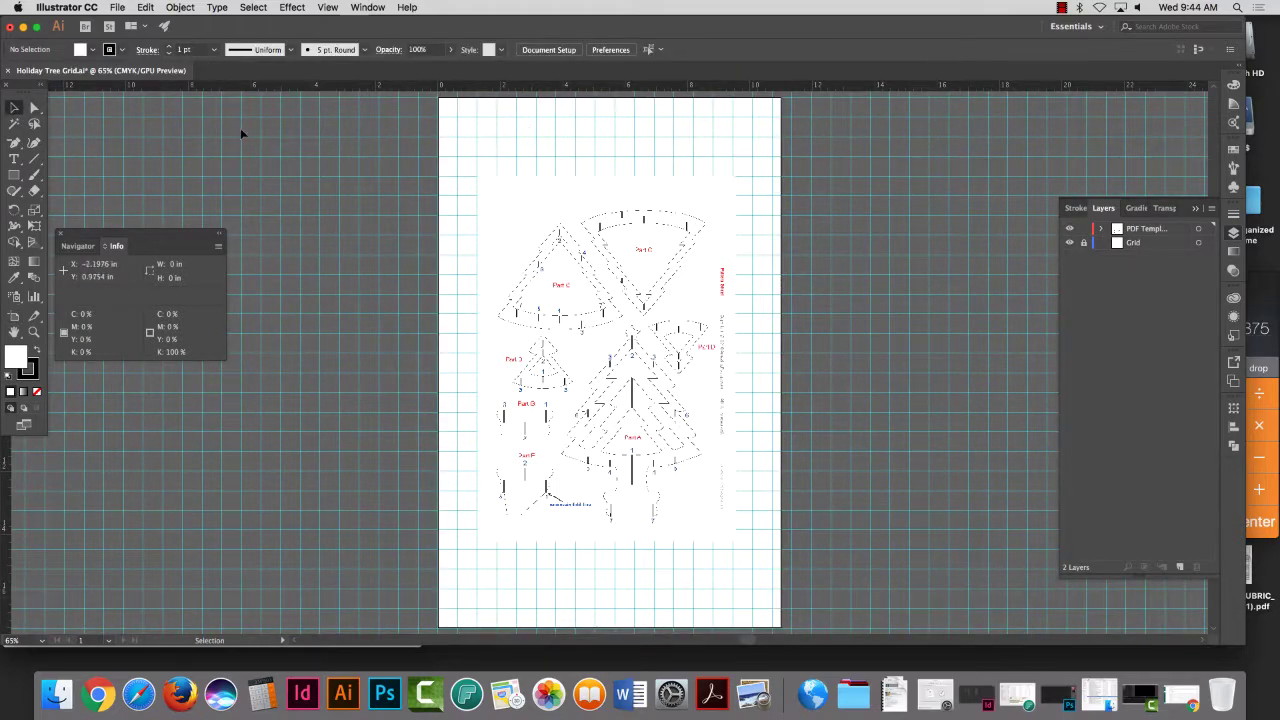
{"action": "key", "text": "super+shift+p"}
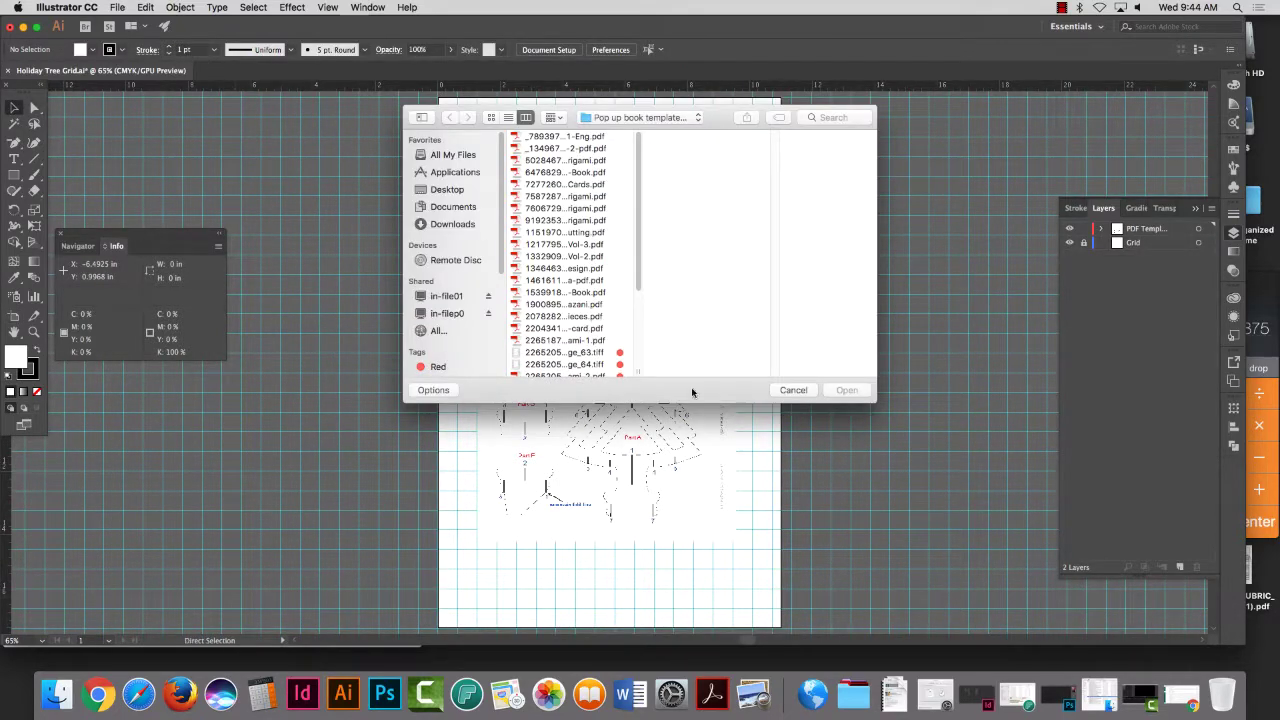
{"action": "left_click", "coordinate": [796, 390]}
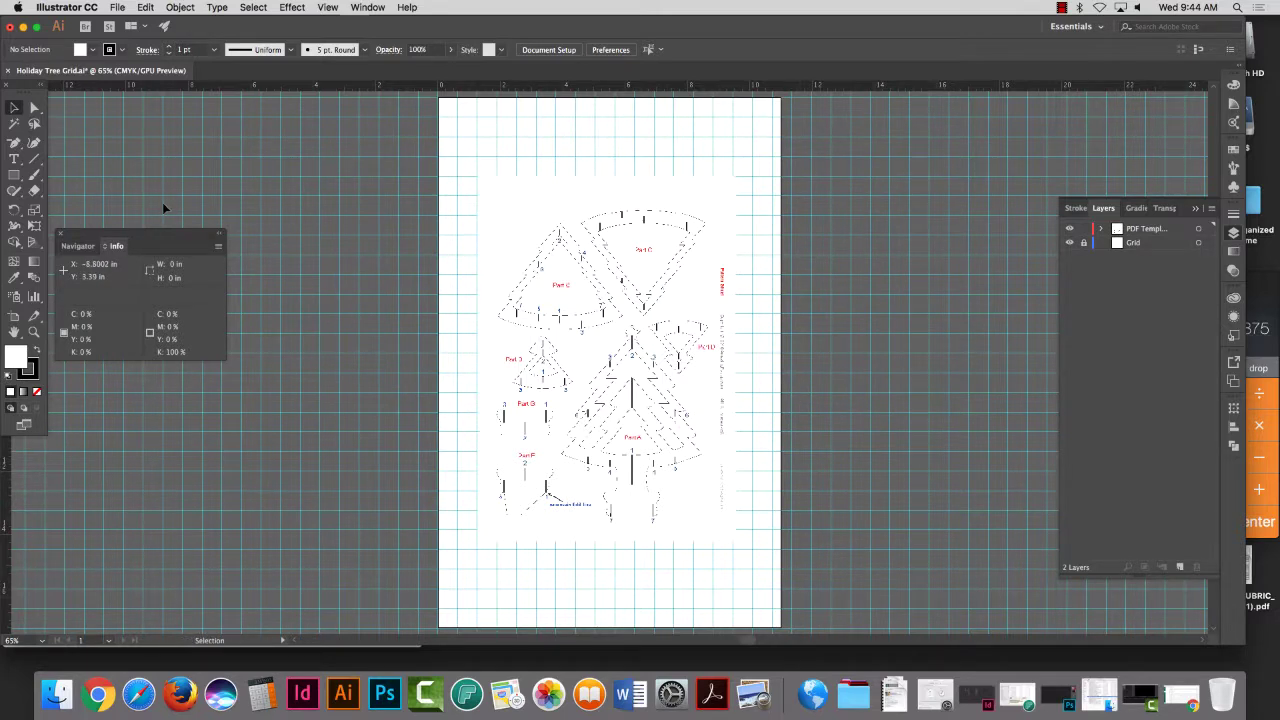
{"action": "key", "text": "shift+o"}
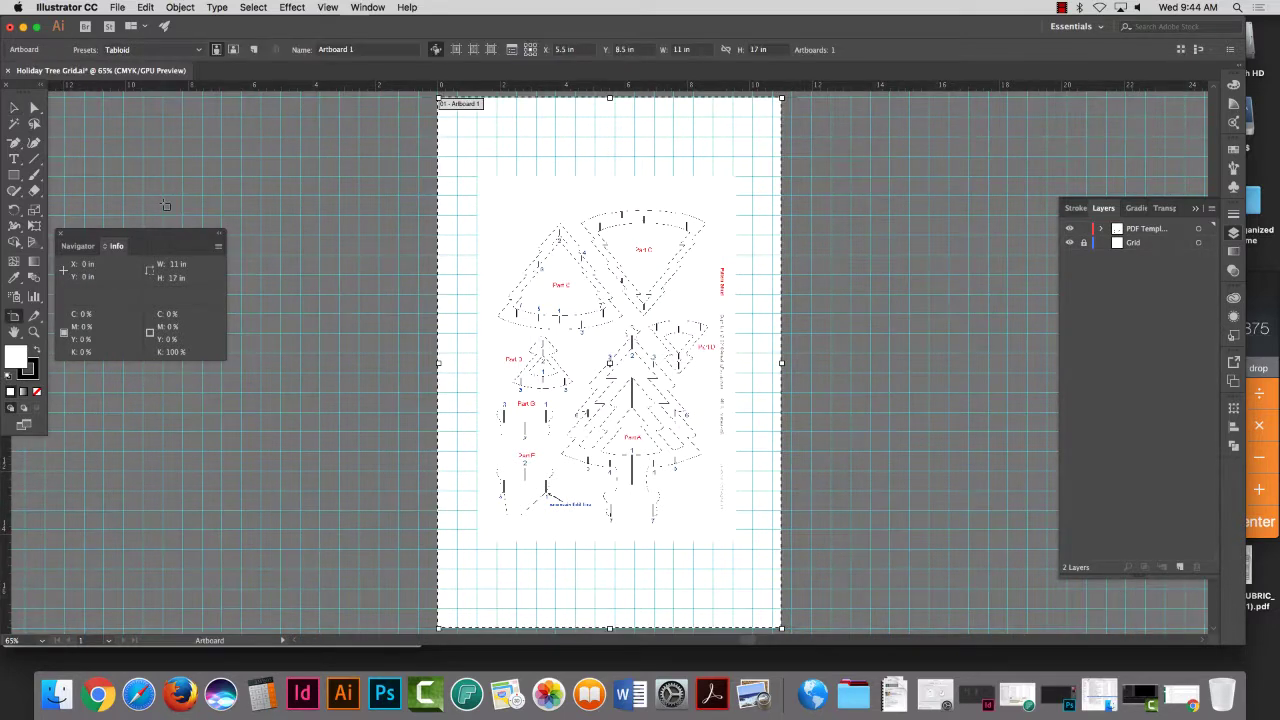
{"action": "left_click", "coordinate": [13, 107]}
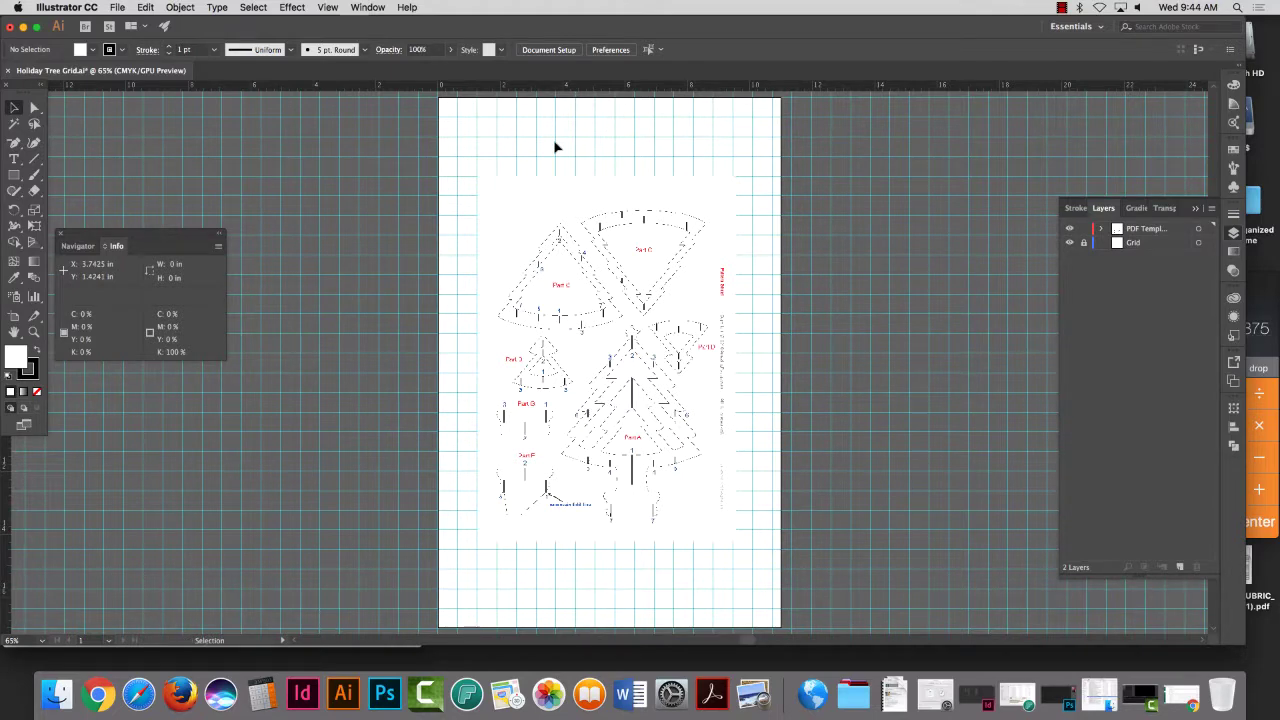
Step: Duplicate Artboard 1 with its artwork, placing the copy at about X 17.48 in, Y 8.5 in, and delete the pattern image from the copy
{"action": "key", "text": "shift+o"}
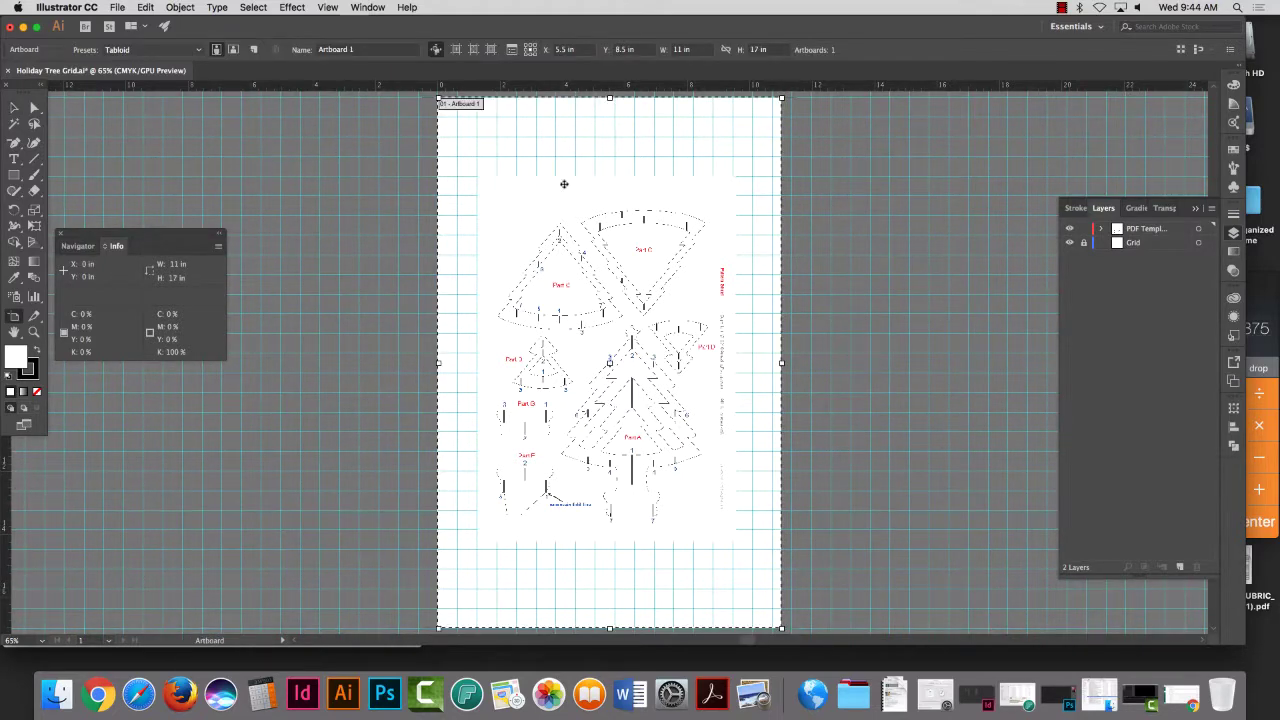
{"action": "left_click_drag", "start_coordinate": [542, 150], "coordinate": [911, 161]}
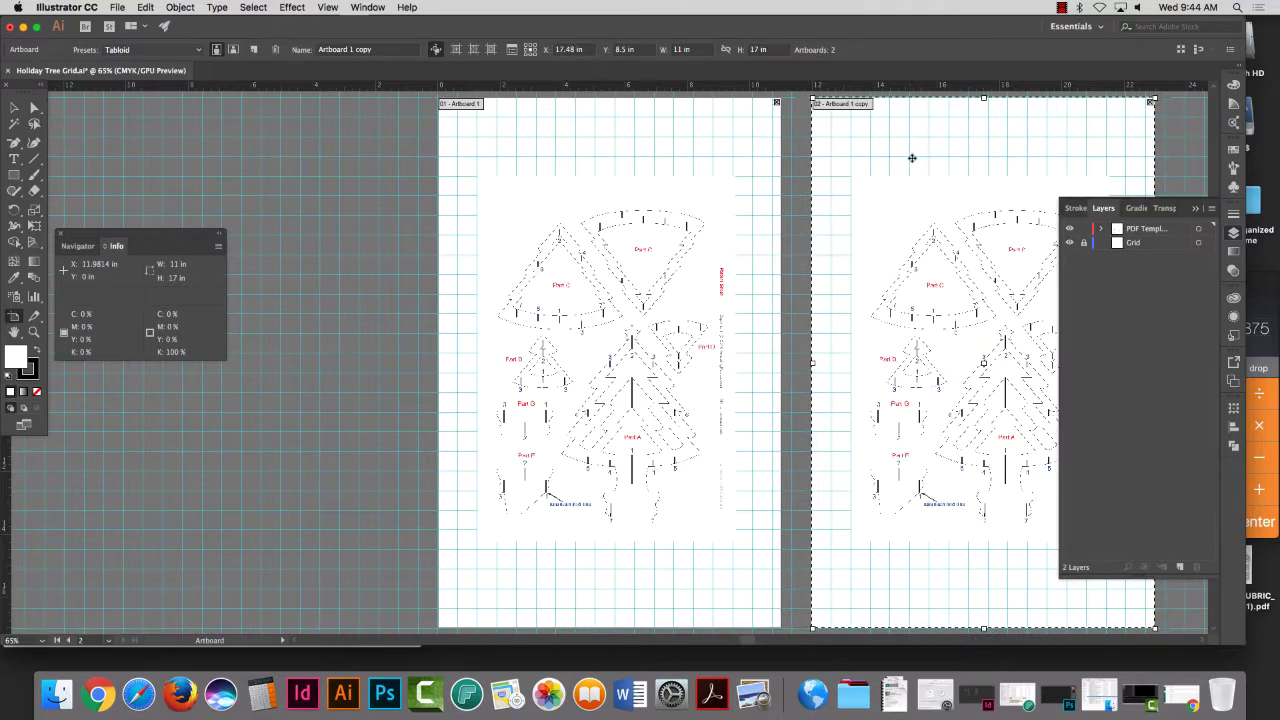
{"action": "left_click", "coordinate": [14, 107]}
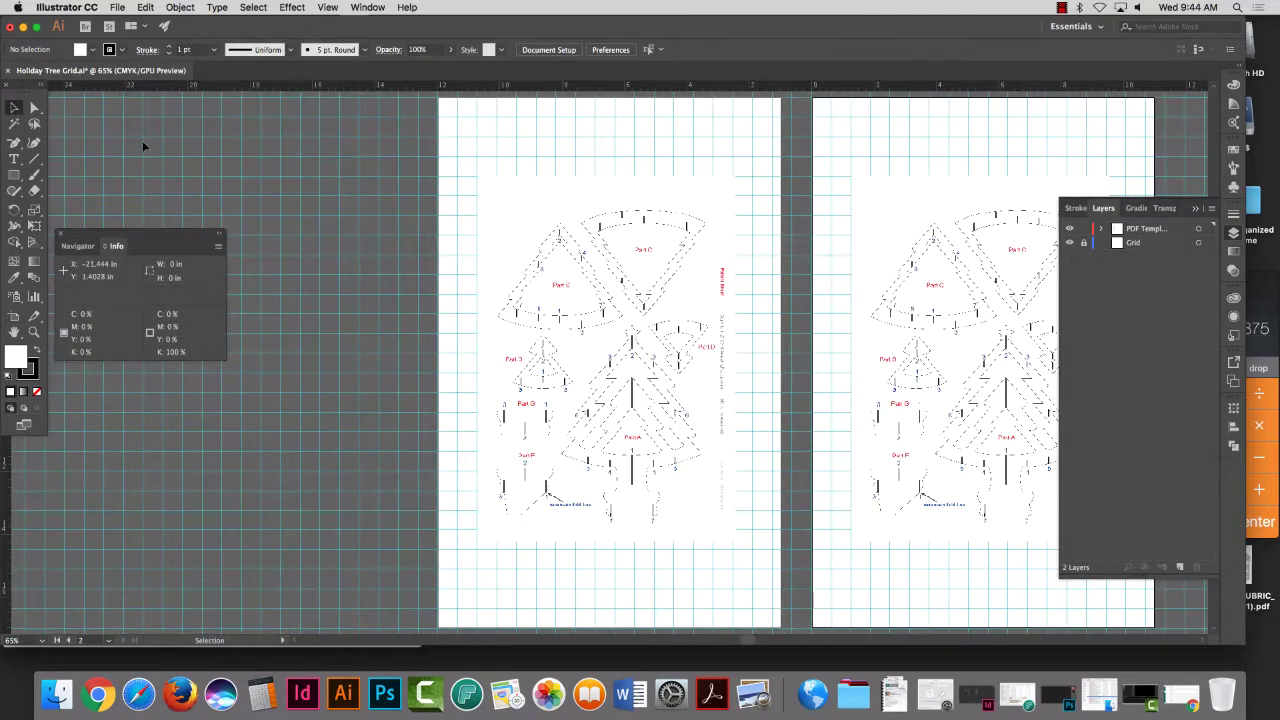
{"action": "left_click", "coordinate": [906, 246]}
{"action": "key", "text": "Delete"}
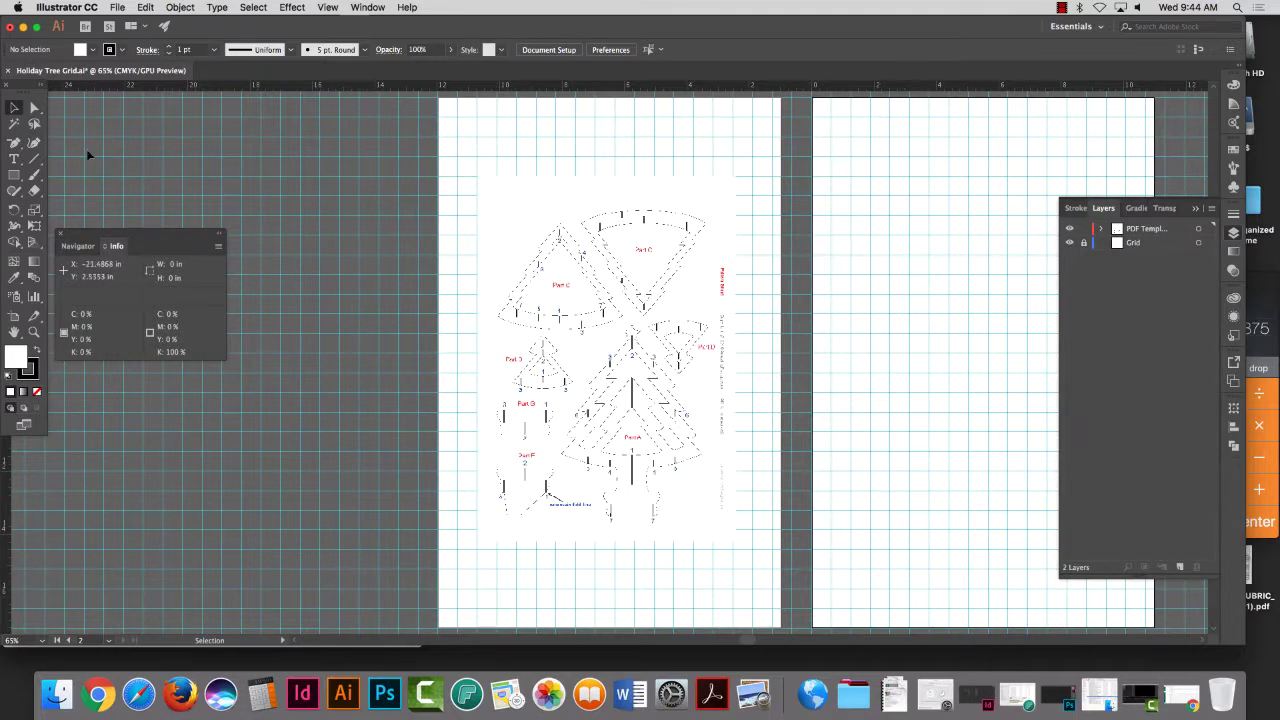
Step: Try to adjust the duplicated artboard's upper-left corner so it lines up with the nearby grid line
{"action": "left_click", "coordinate": [34, 332]}
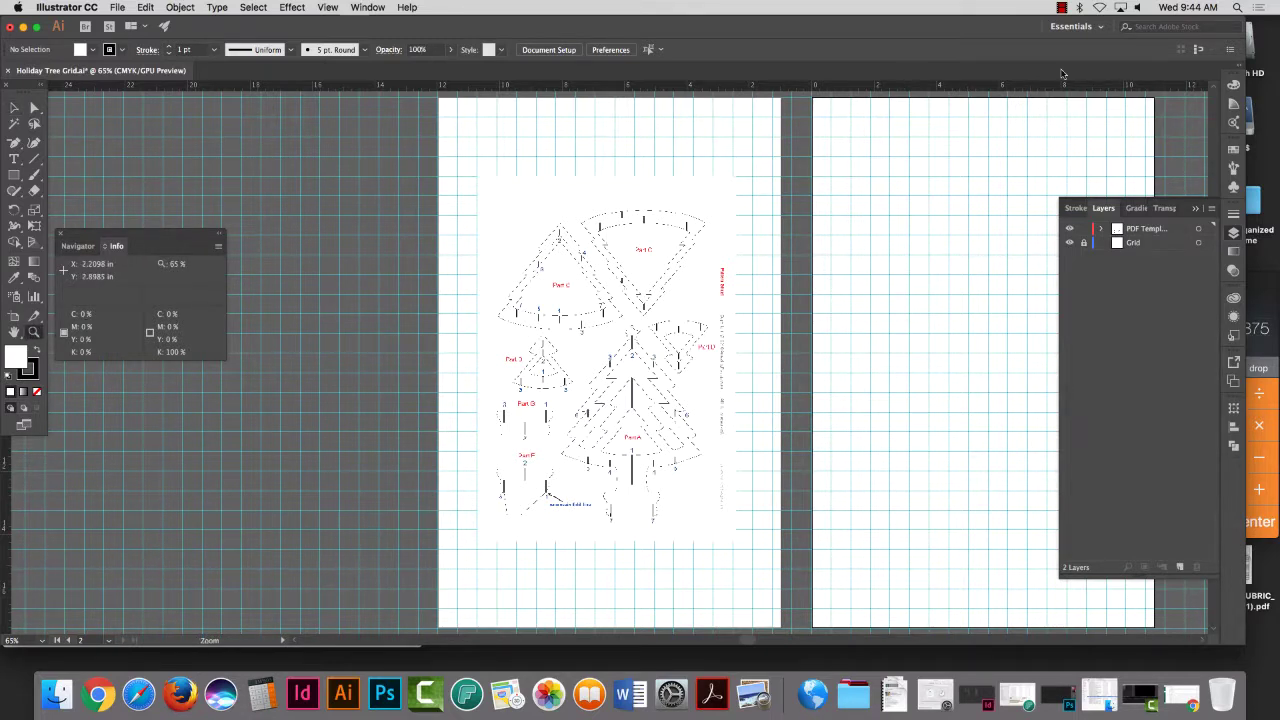
{"action": "left_click", "coordinate": [330, 7]}
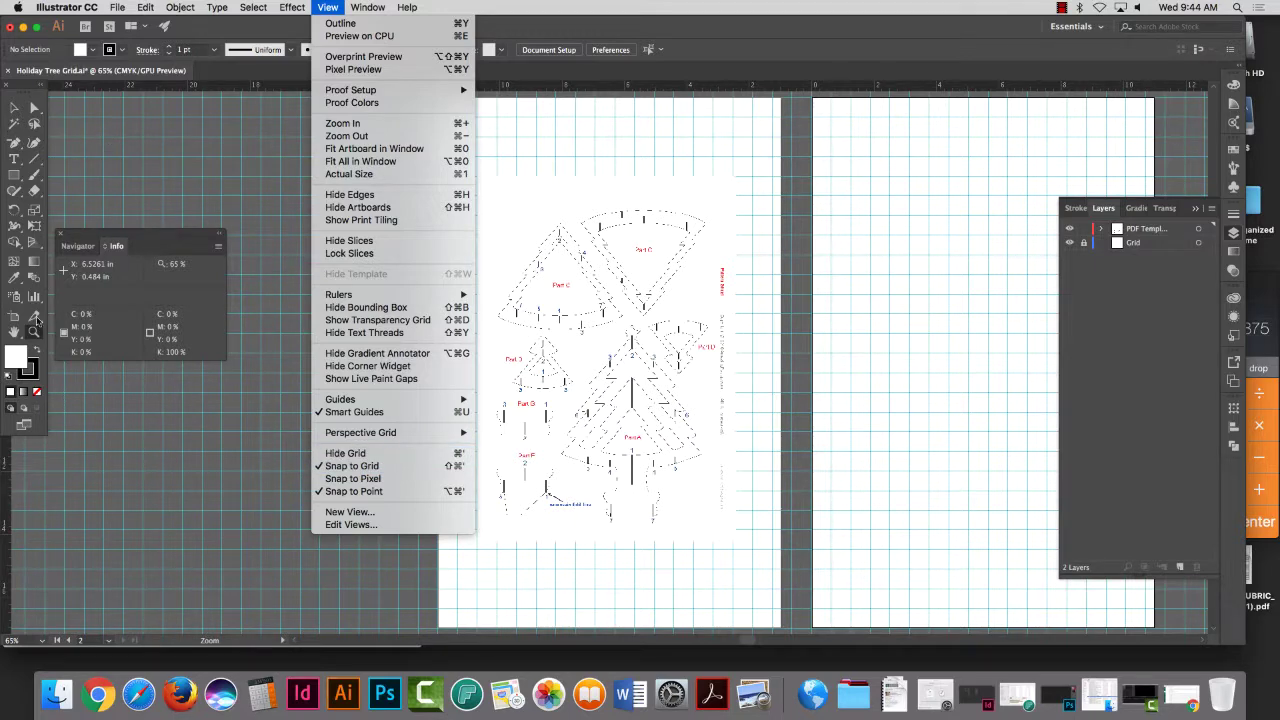
{"action": "key", "text": "Escape"}
{"action": "left_click_drag", "start_coordinate": [805, 100], "coordinate": [1240, 390]}
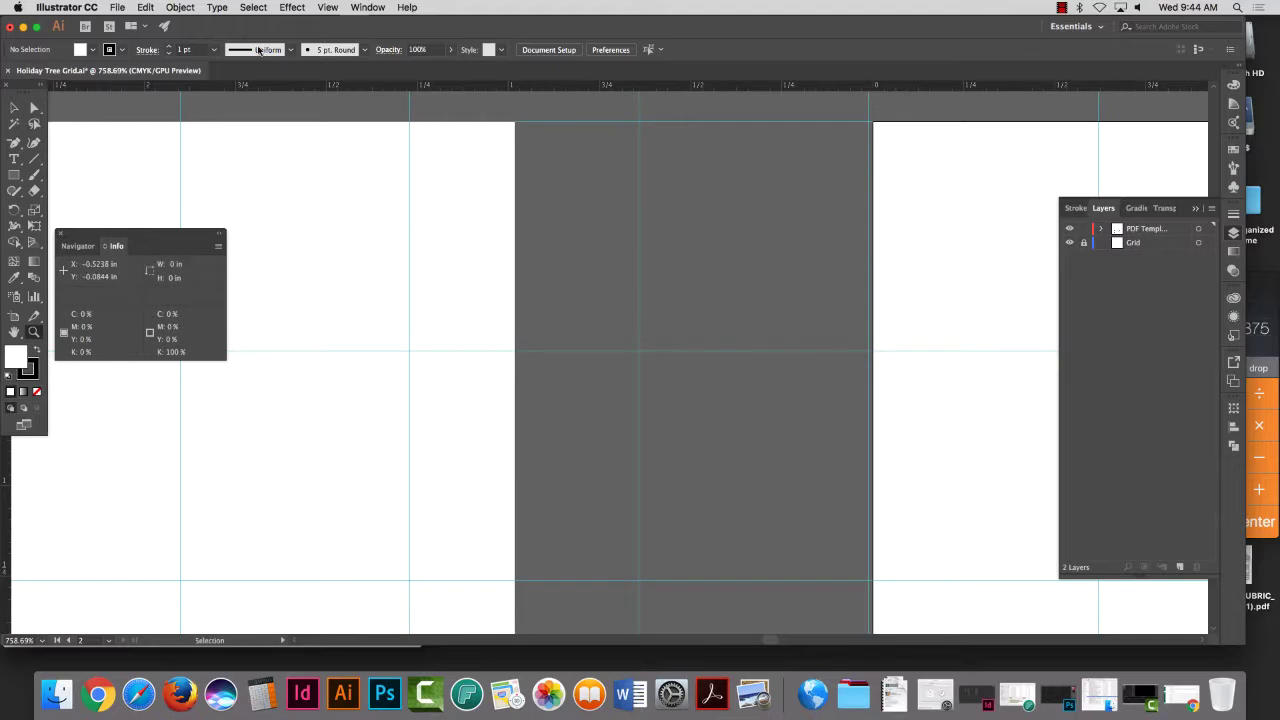
{"action": "left_click", "coordinate": [17, 108]}
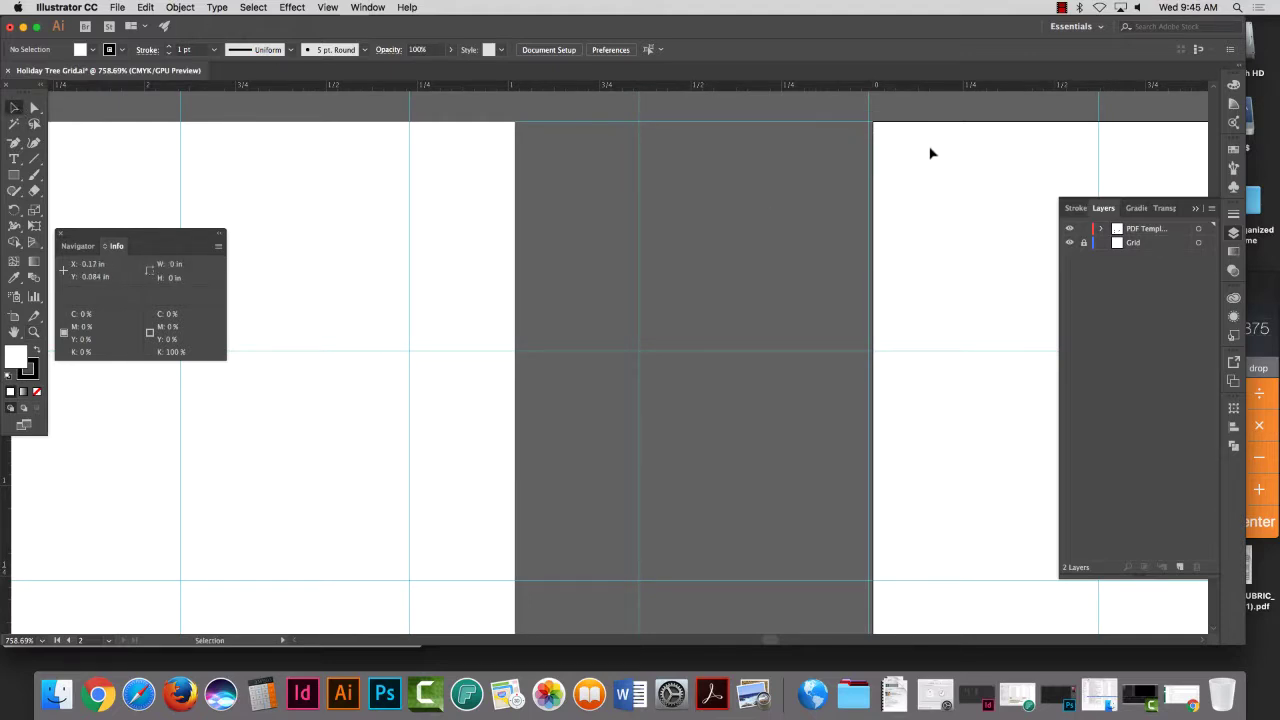
{"action": "left_click", "coordinate": [14, 316]}
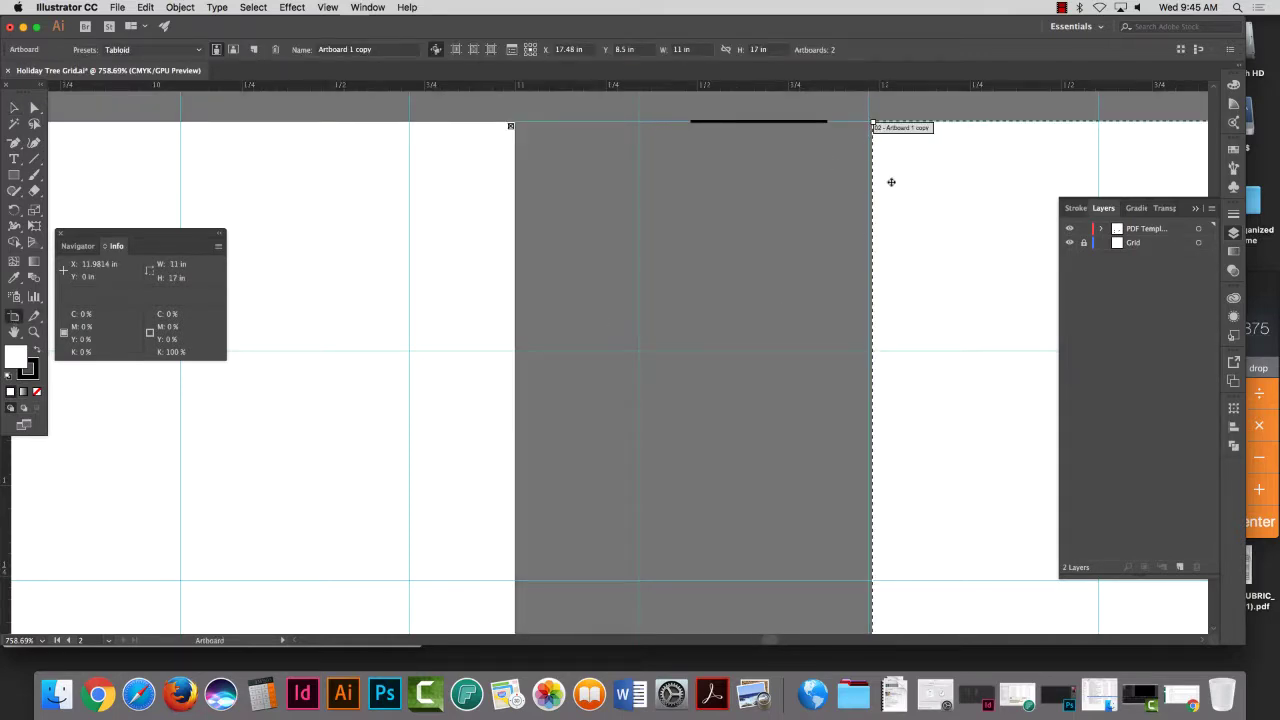
{"action": "left_click_drag", "start_coordinate": [872, 122], "coordinate": [913, 183]}
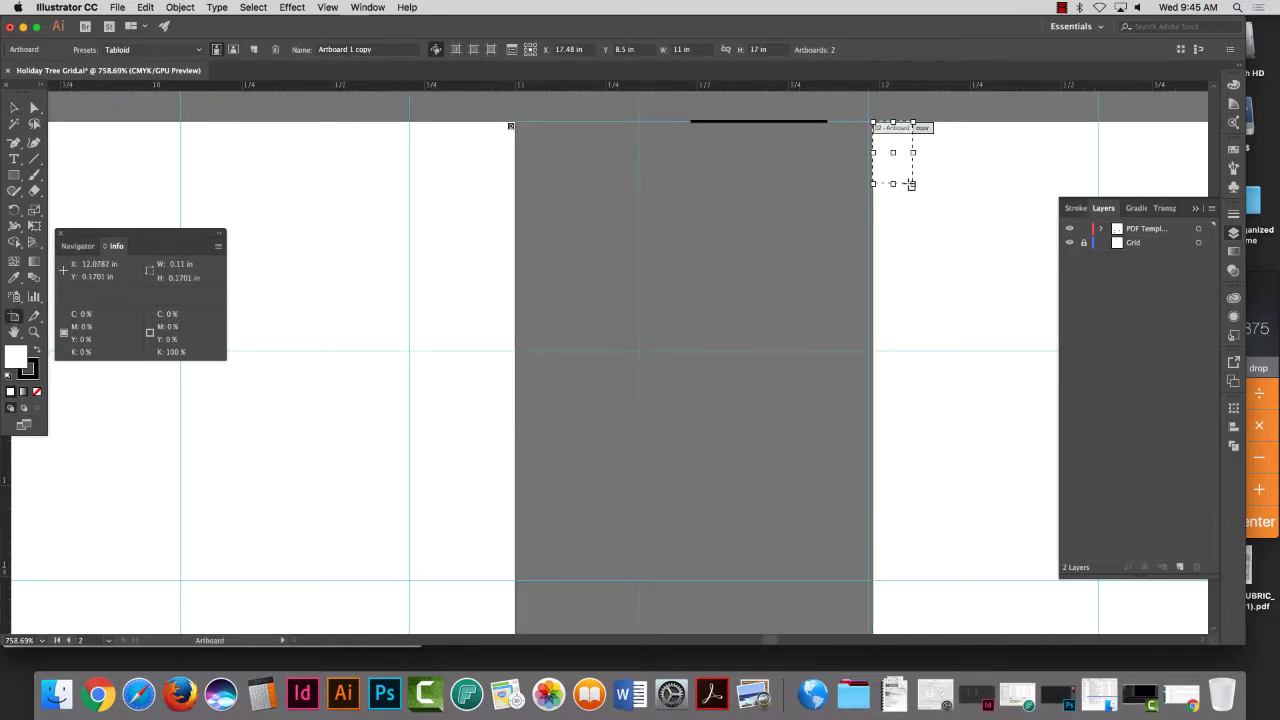
{"action": "key", "text": "Delete"}
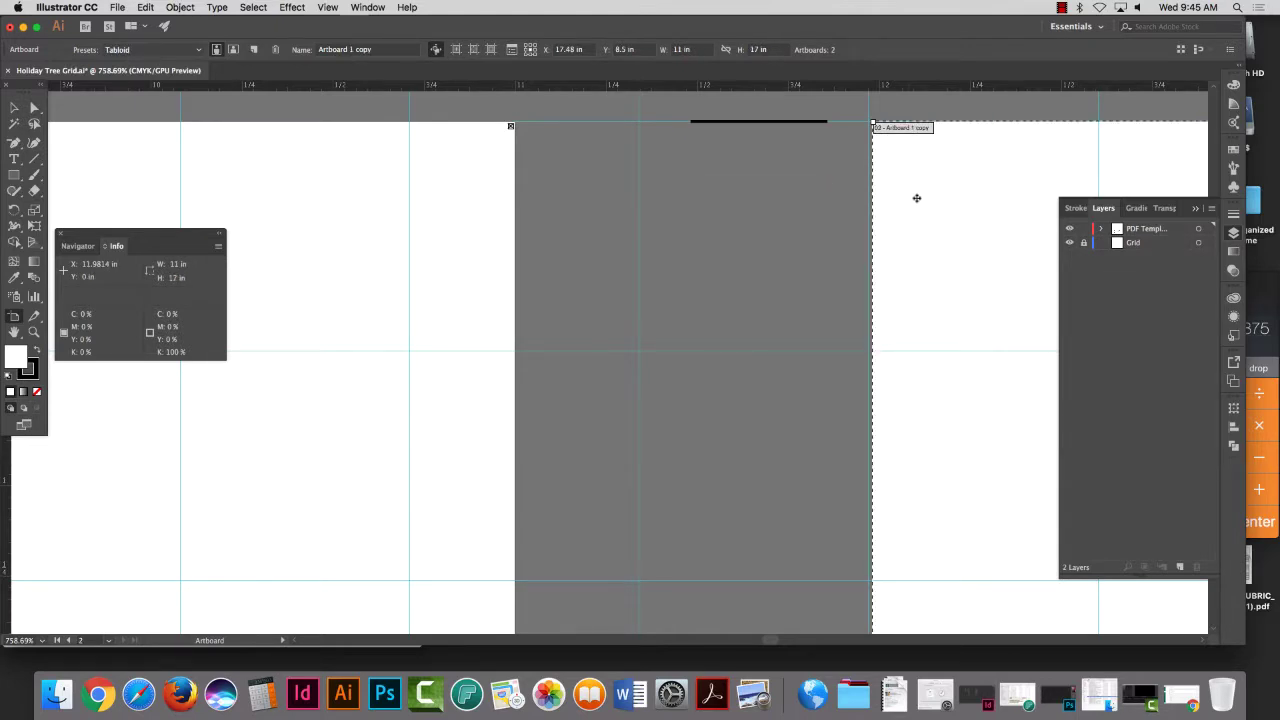
{"action": "left_click", "coordinate": [14, 107]}
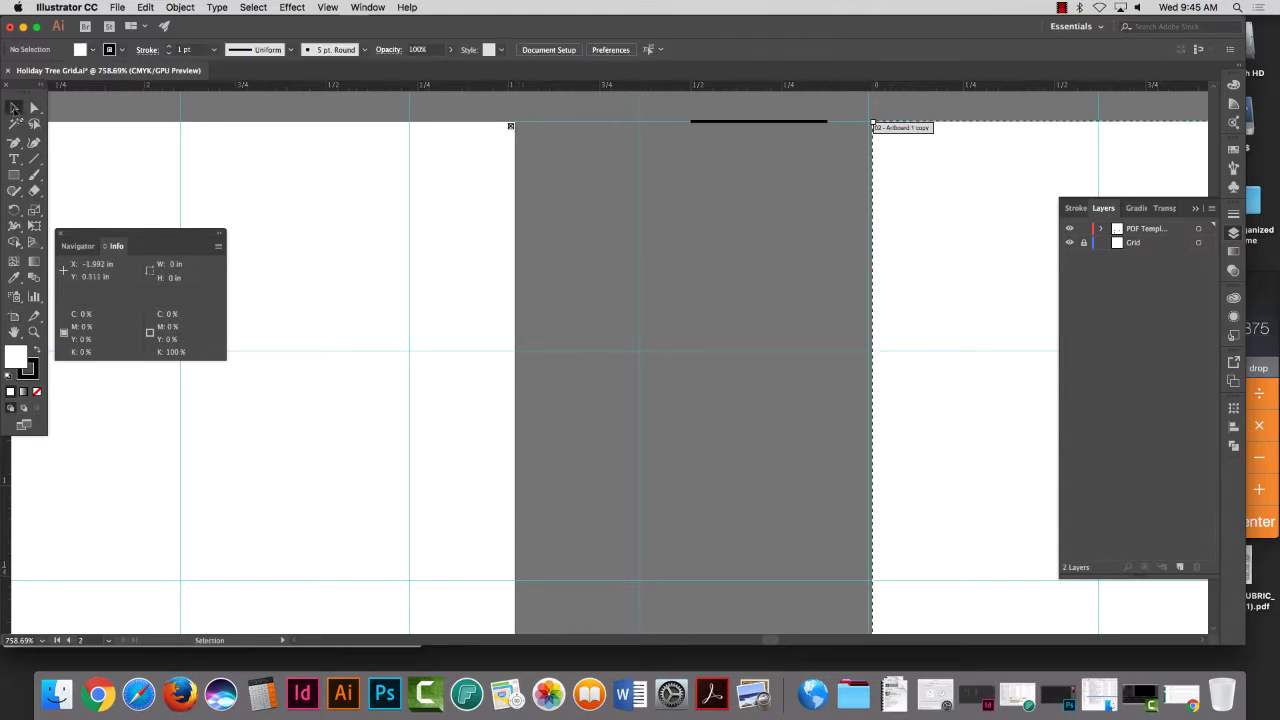
{"action": "left_click", "coordinate": [34, 107]}
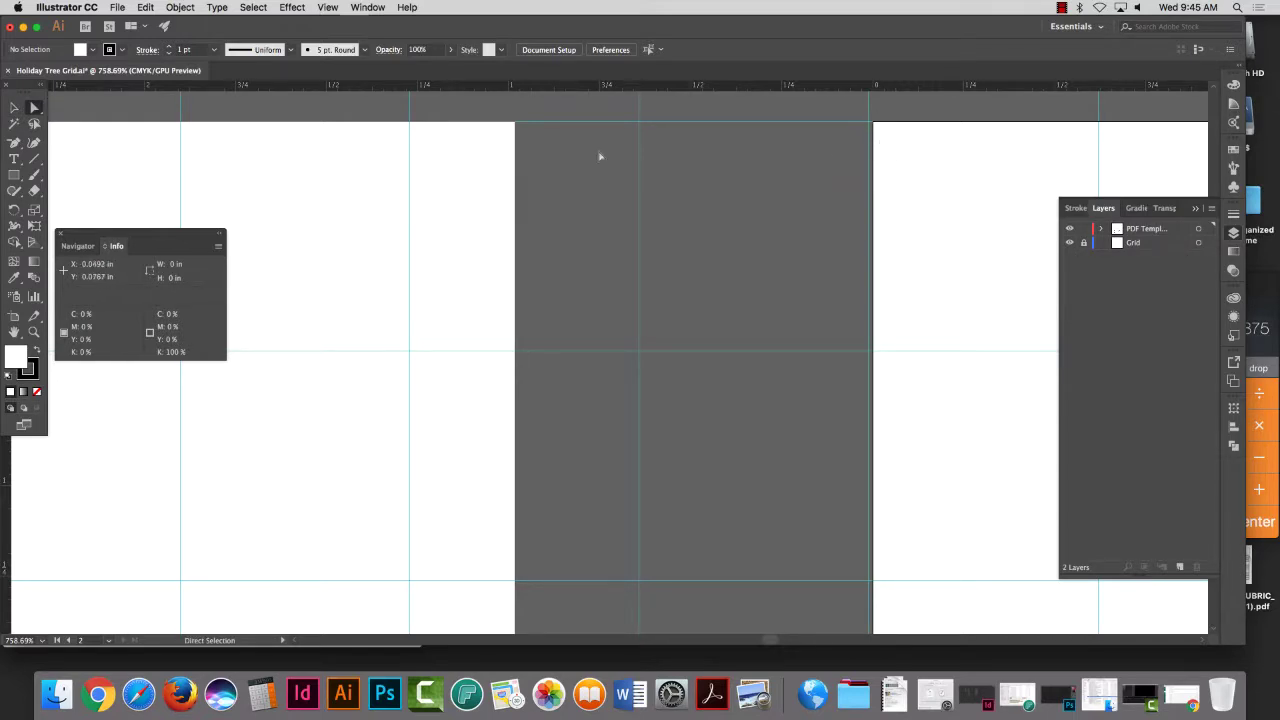
Step: Delete the Artboard 1 copy artboard and keep Artboard 1 with its Tabloid preset options
{"action": "left_click", "coordinate": [14, 316]}
{"action": "double_click", "coordinate": [14, 316]}
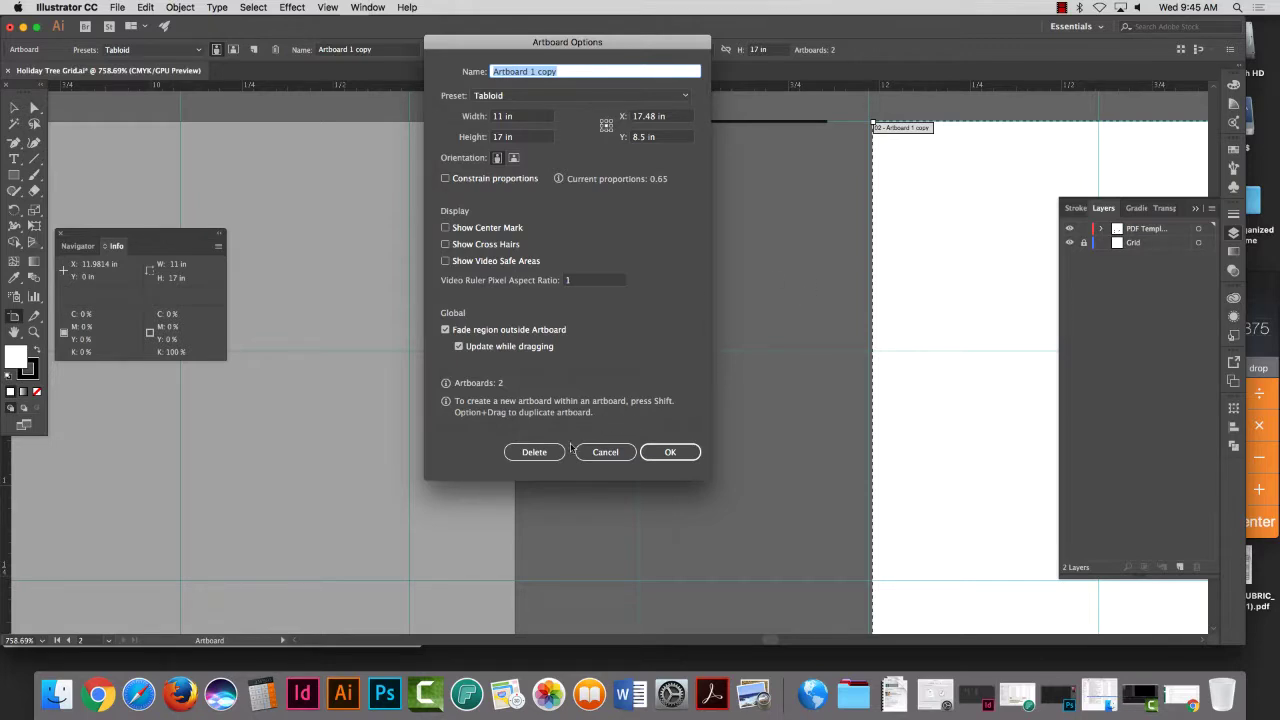
{"action": "left_click", "coordinate": [534, 451]}
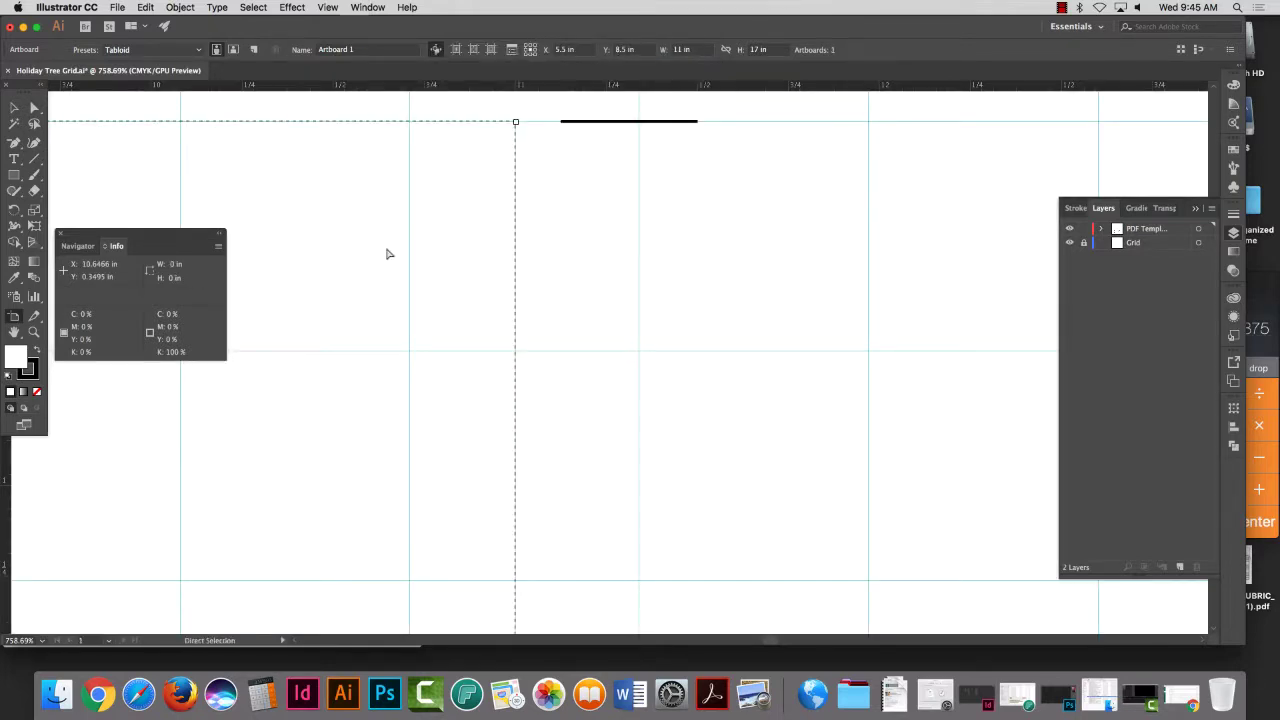
{"action": "key", "text": "super+0"}
{"action": "double_click", "coordinate": [14, 317]}
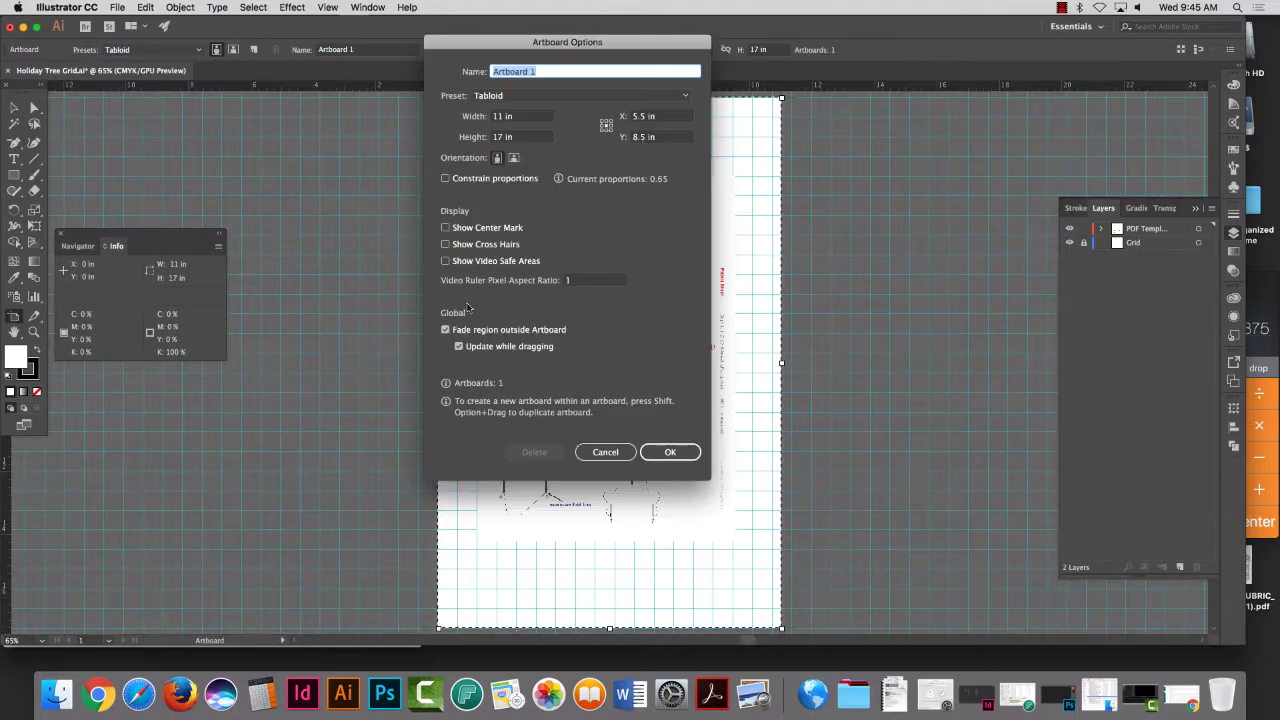
{"action": "left_click", "coordinate": [670, 451]}
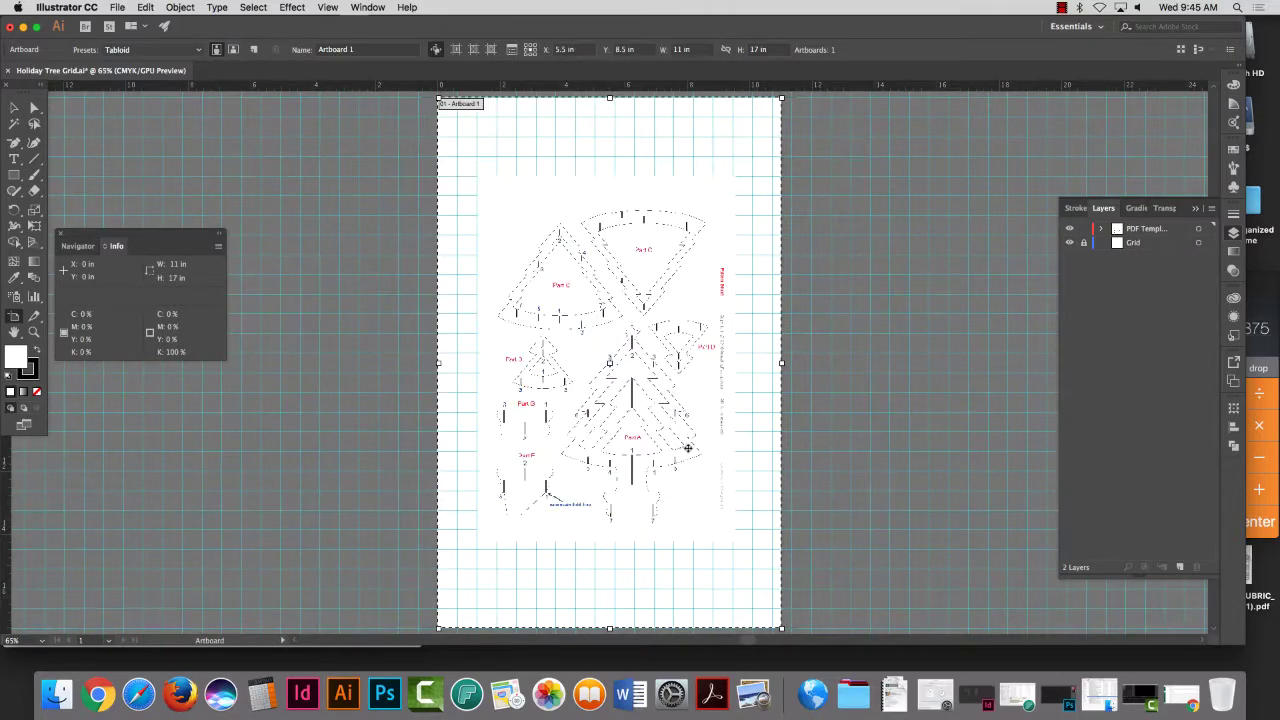
Step: Make a fresh duplicate of Artboard 1 with the tree pattern beside the original, at about X 17.48 in, Y 8.5 in
{"action": "key", "text": "v"}
{"action": "key", "text": "shift+o"}
{"action": "left_click", "coordinate": [322, 7]}
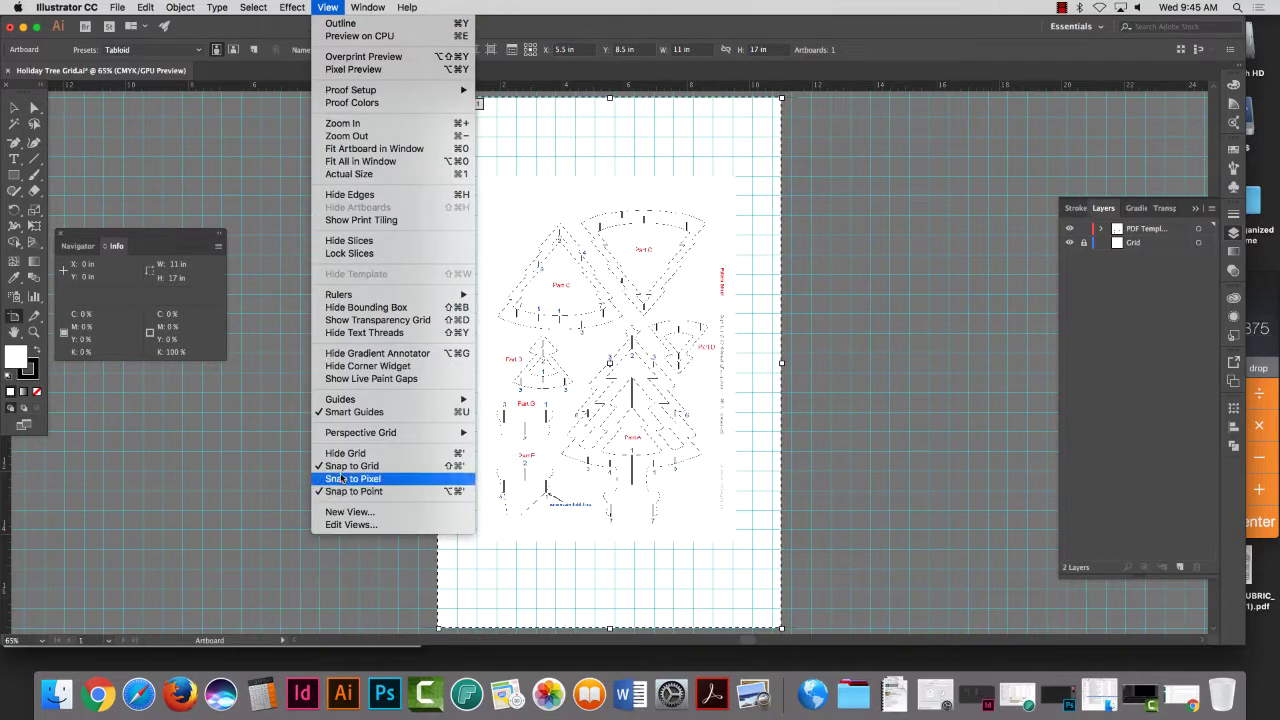
{"action": "left_click", "coordinate": [664, 142]}
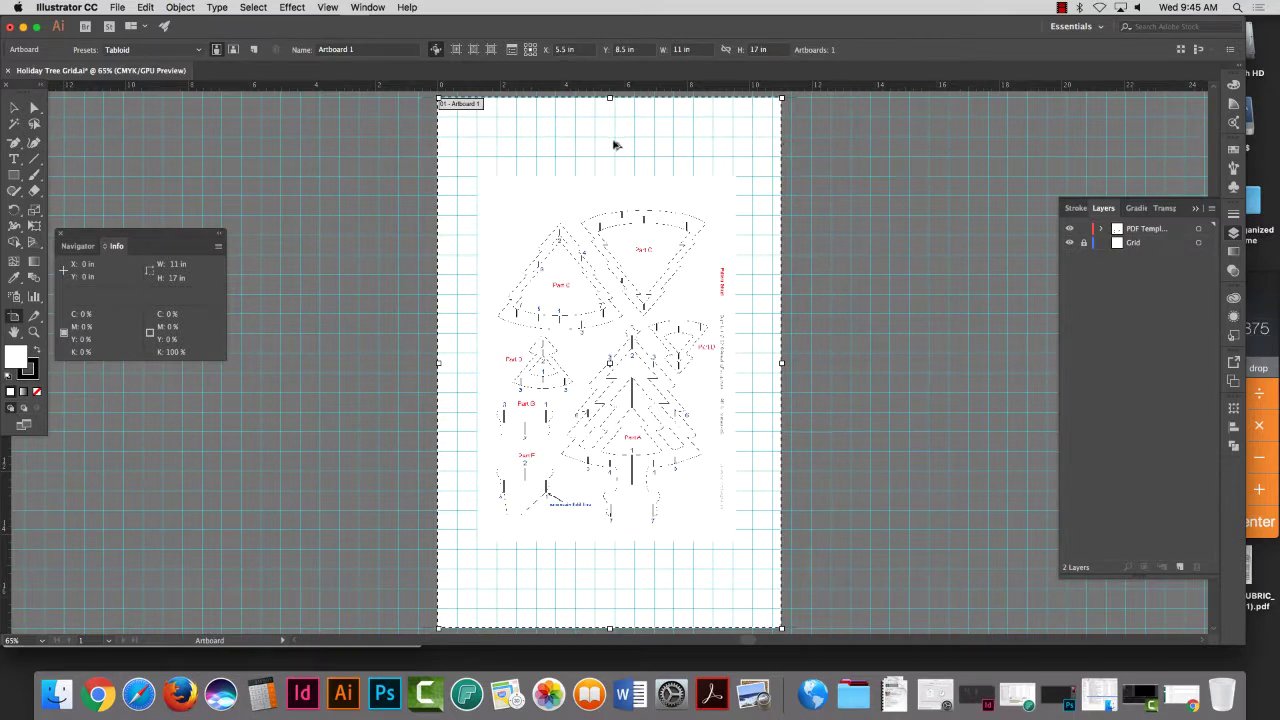
{"action": "left_click_drag", "start_coordinate": [614, 145], "coordinate": [988, 145]}
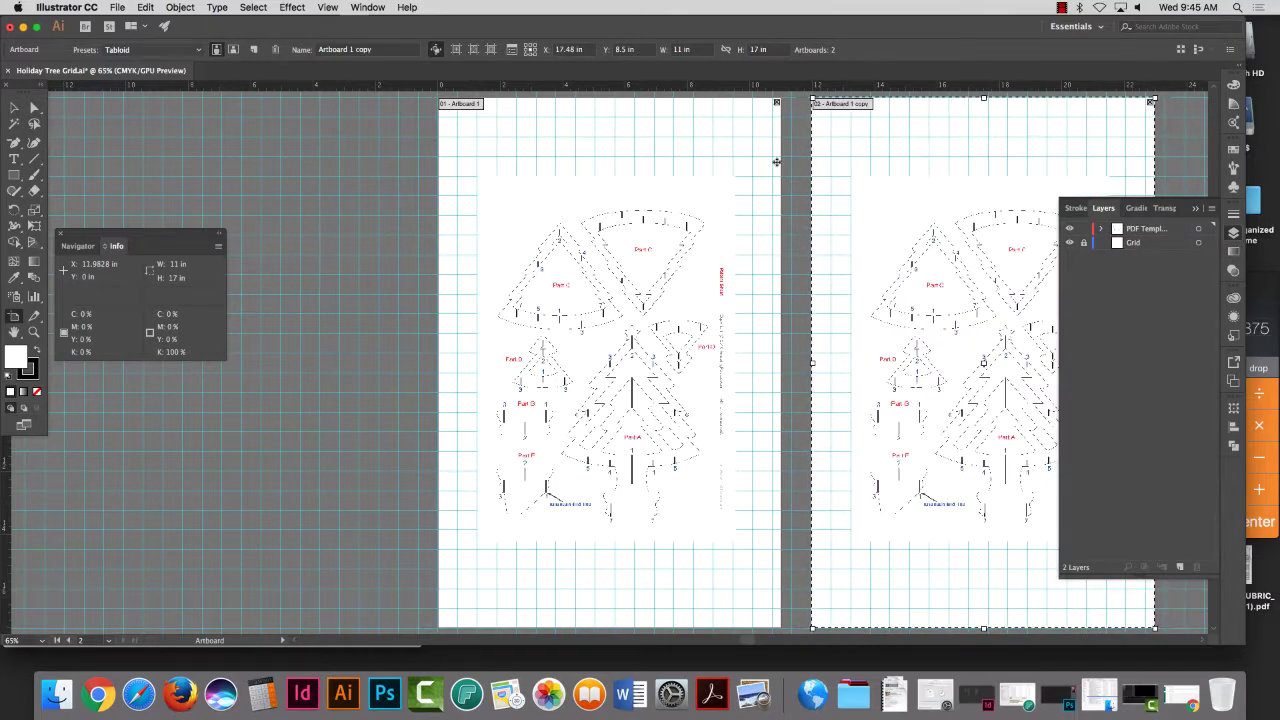
{"action": "key", "text": "z"}
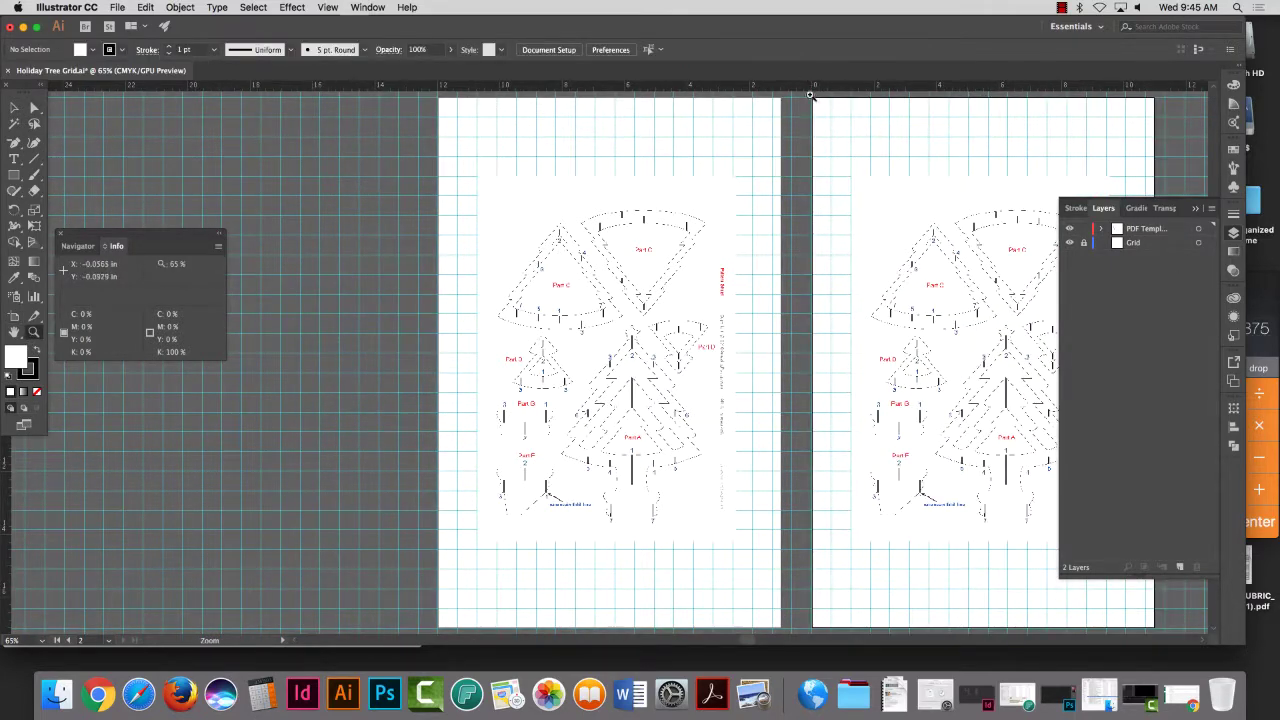
{"action": "left_click_drag", "start_coordinate": [812, 96], "coordinate": [812, 96]}
{"action": "left_click", "coordinate": [812, 96]}
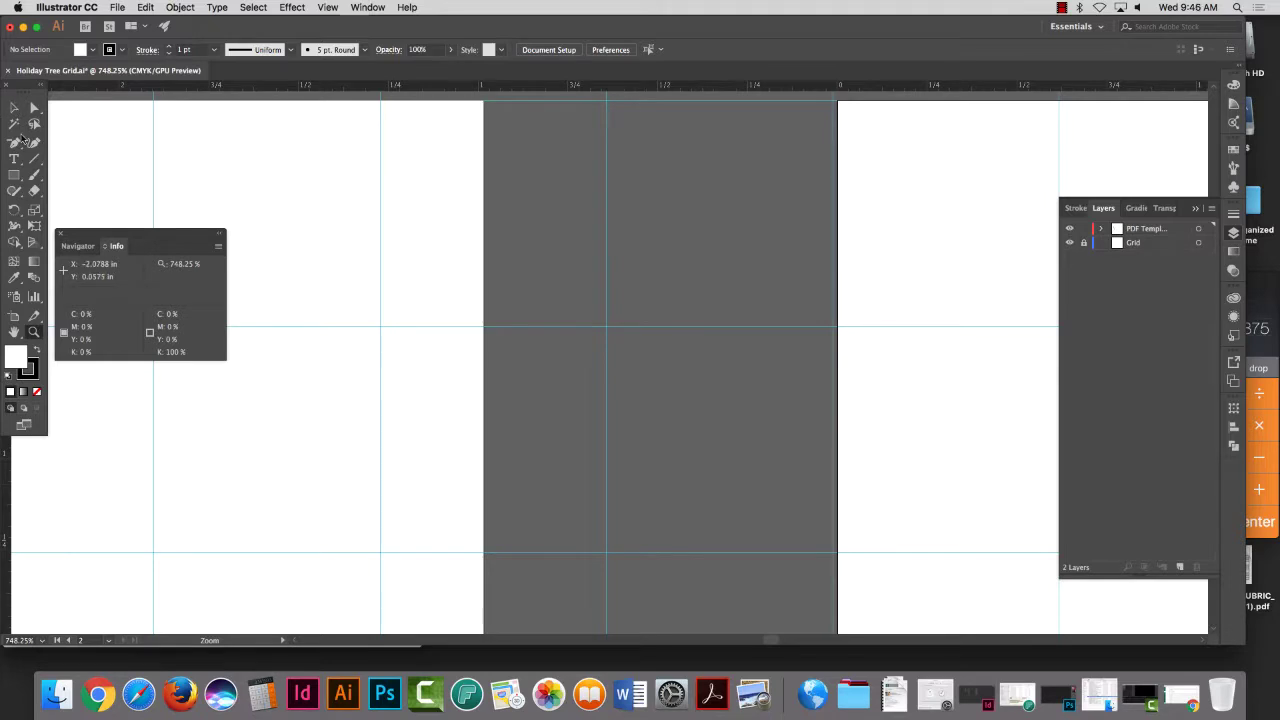
{"action": "left_click", "coordinate": [32, 108]}
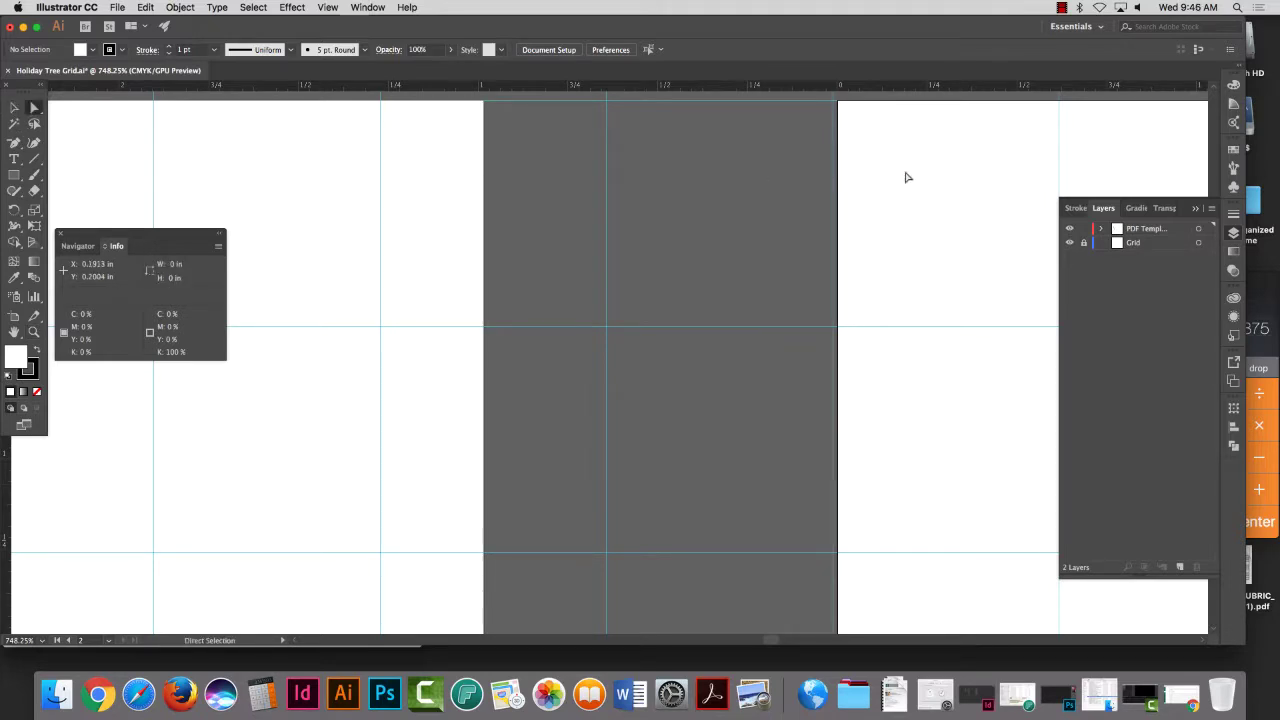
{"action": "key", "text": "v"}
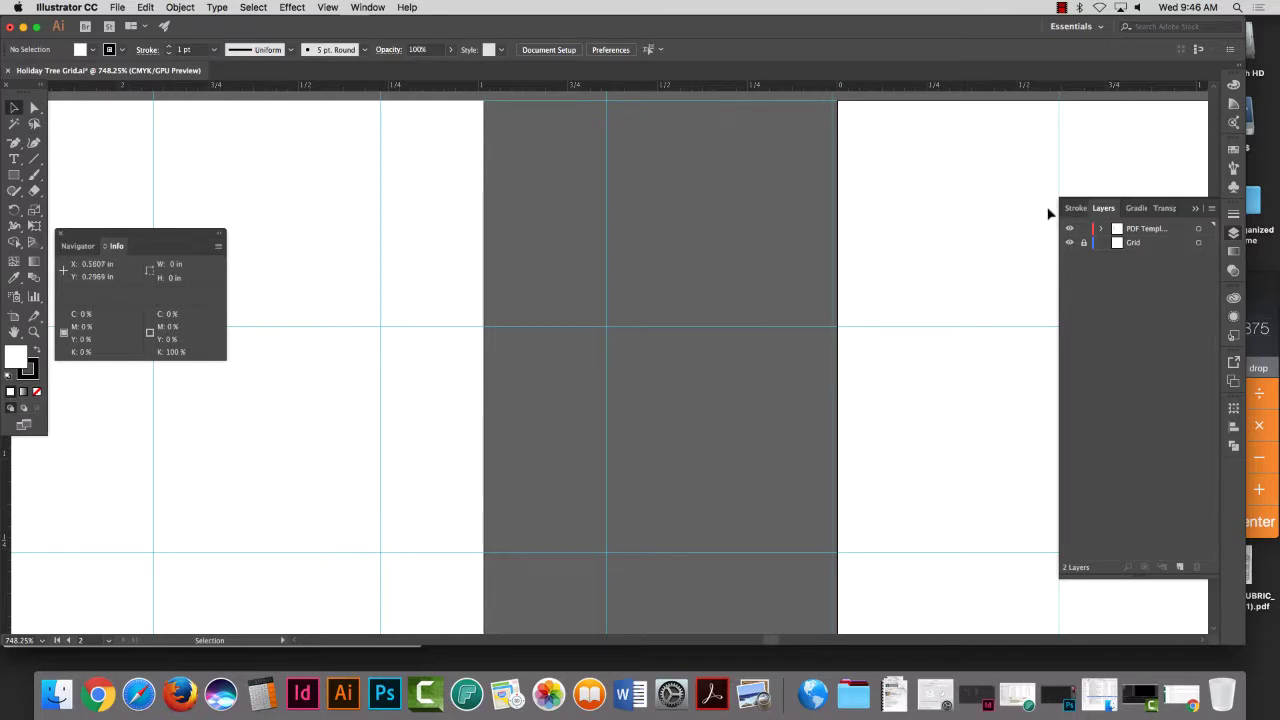
Step: Delete the duplicated tree pattern image from Artboard 1 copy, leaving the original pattern on Artboard 1
{"action": "left_click", "coordinate": [1101, 230]}
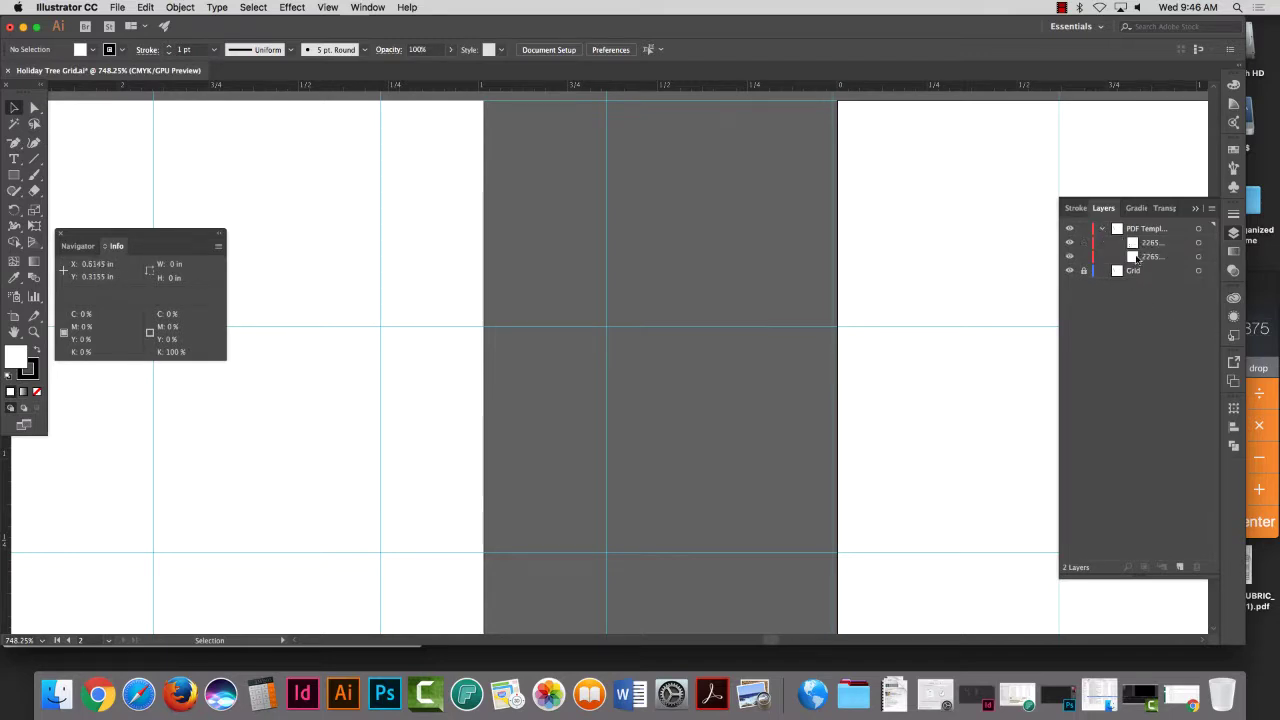
{"action": "left_click", "coordinate": [1199, 256]}
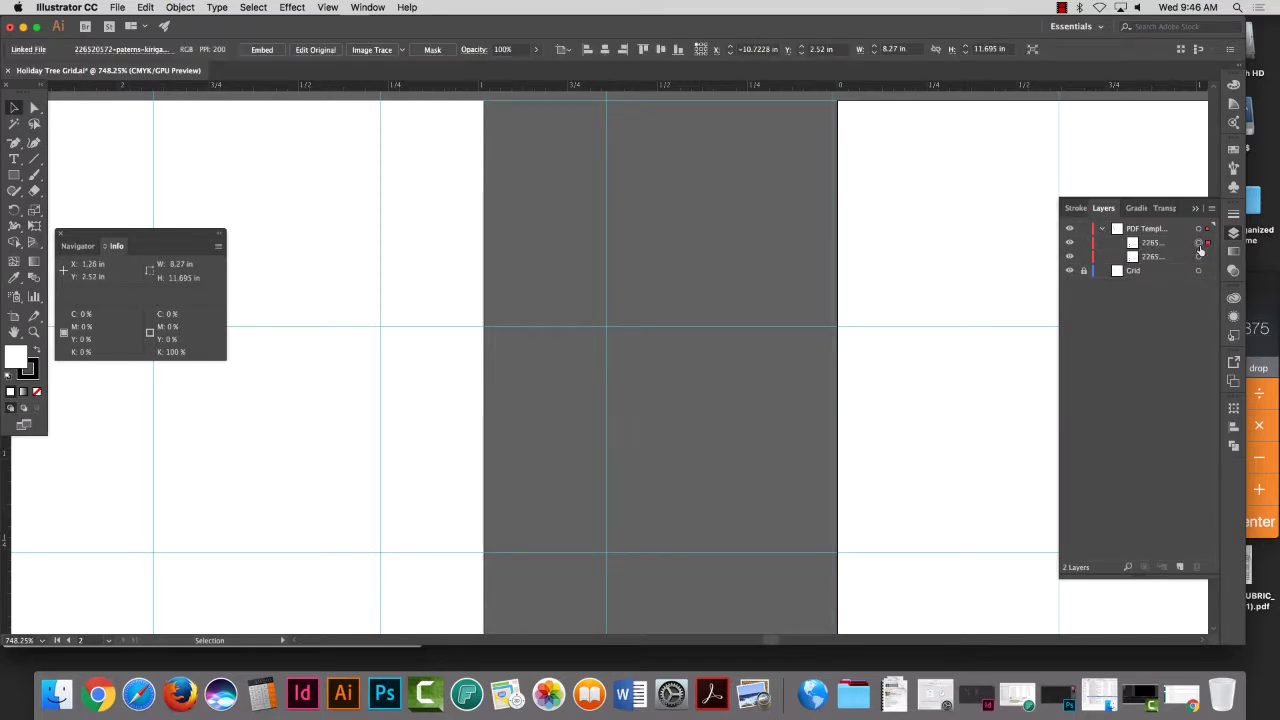
{"action": "left_click", "coordinate": [1198, 243]}
{"action": "key", "text": "super+0"}
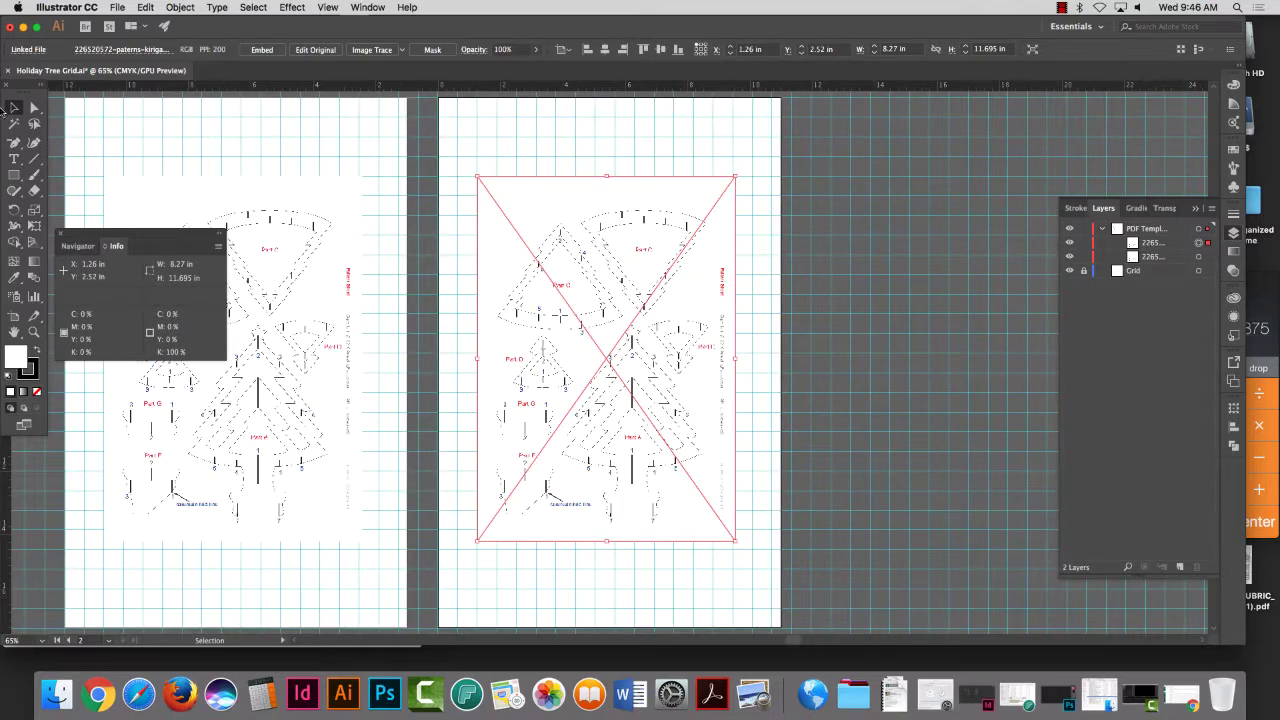
{"action": "left_click", "coordinate": [34, 108]}
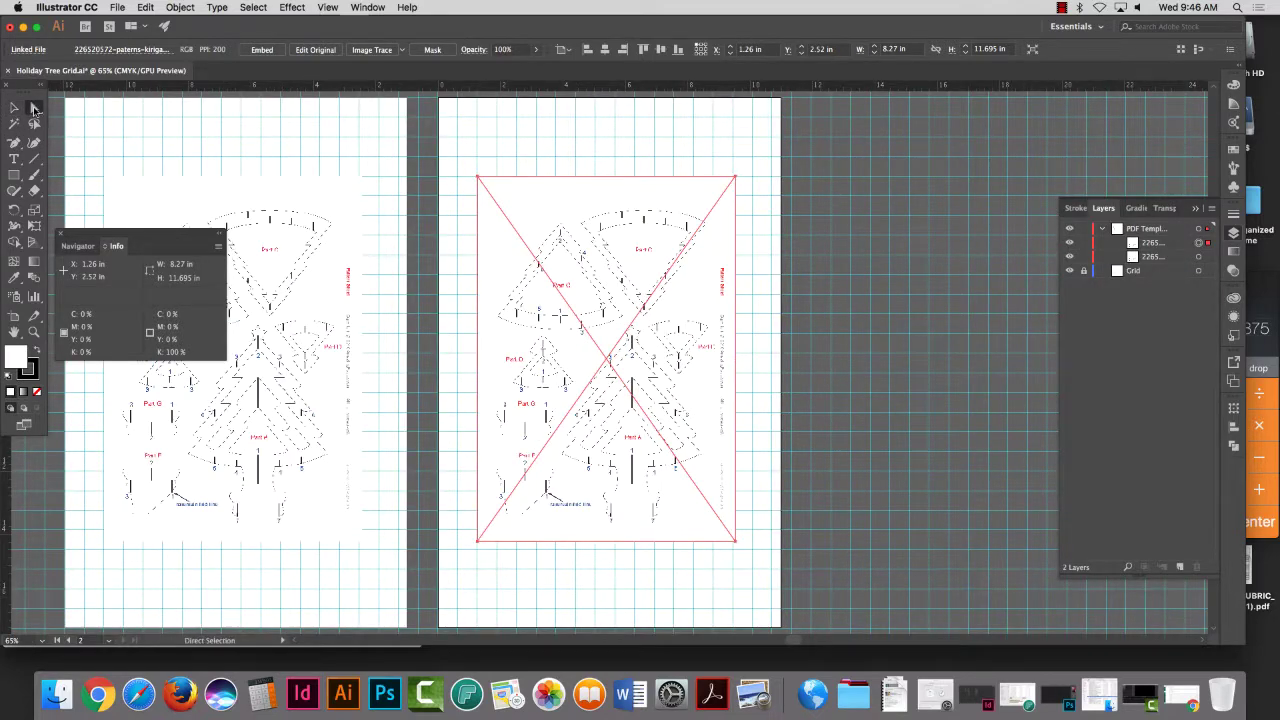
{"action": "left_click", "coordinate": [845, 301]}
{"action": "left_click", "coordinate": [674, 292]}
{"action": "key", "text": "Delete"}
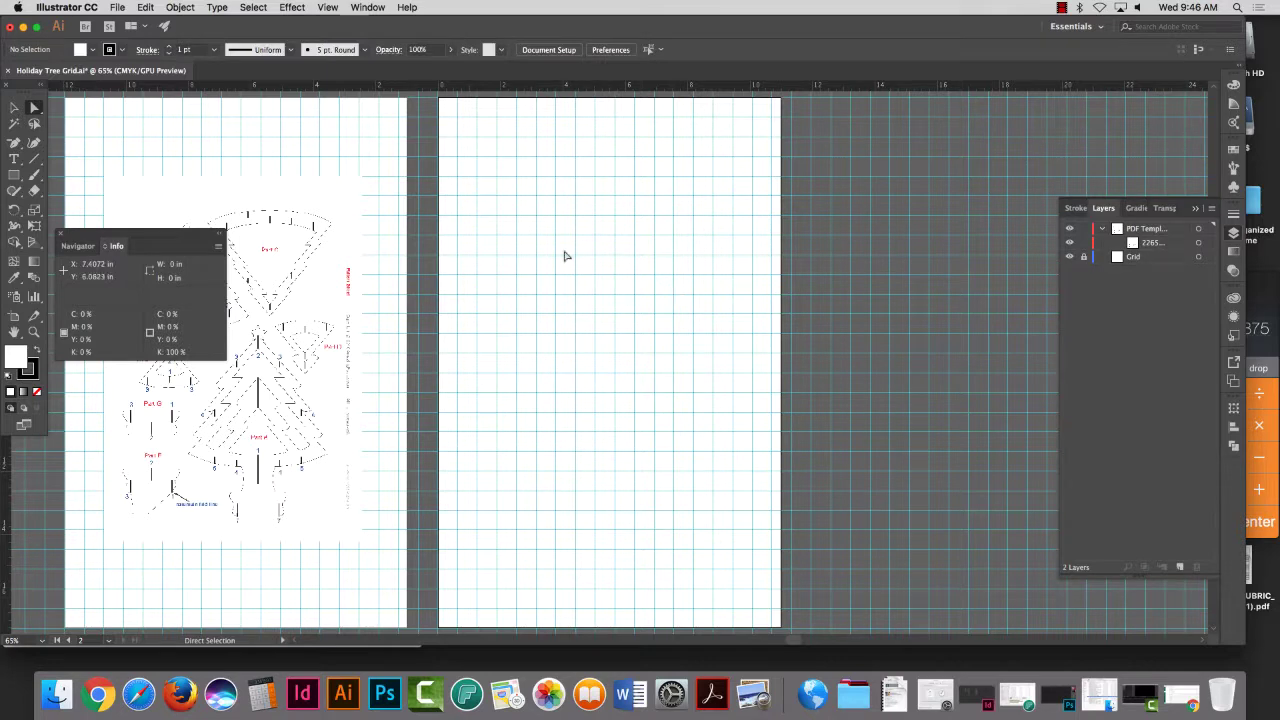
Step: Extend the upper-left corner of Artboard 1 copy to the nearest vertical grid line, making it about 11.01 in wide
{"action": "left_click", "coordinate": [14, 108]}
{"action": "left_click", "coordinate": [14, 316]}
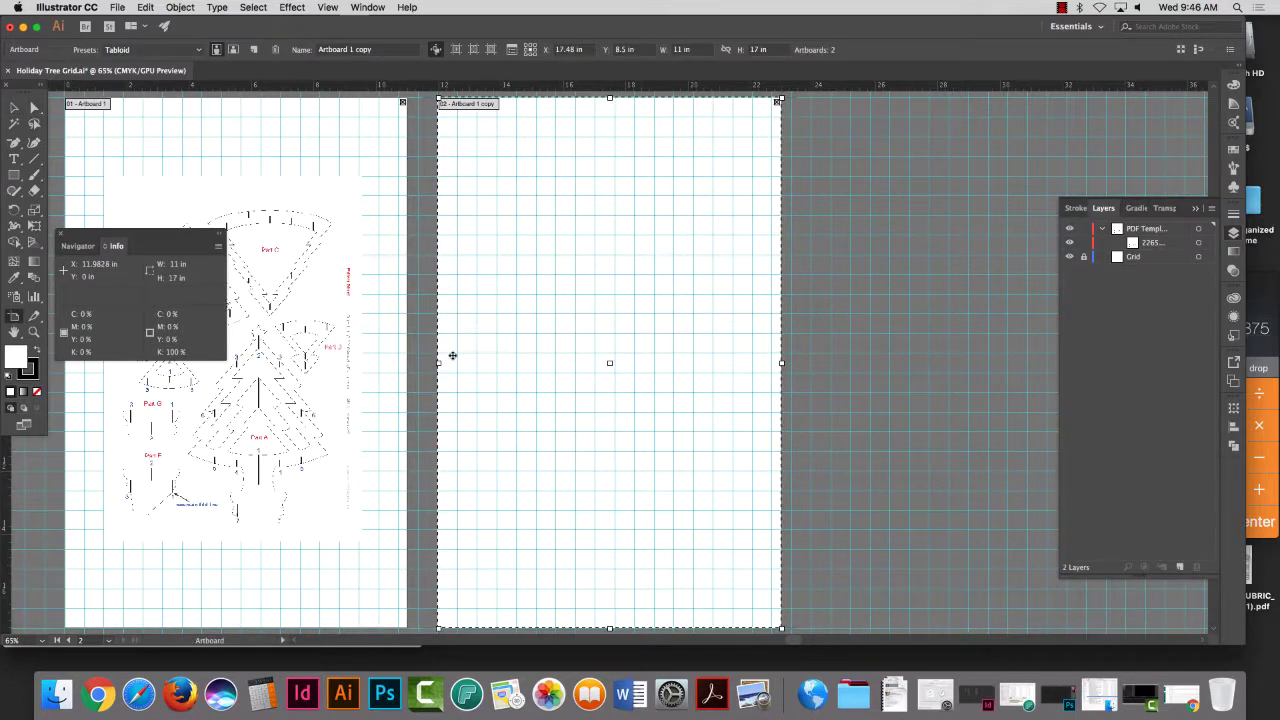
{"action": "key", "text": "z"}
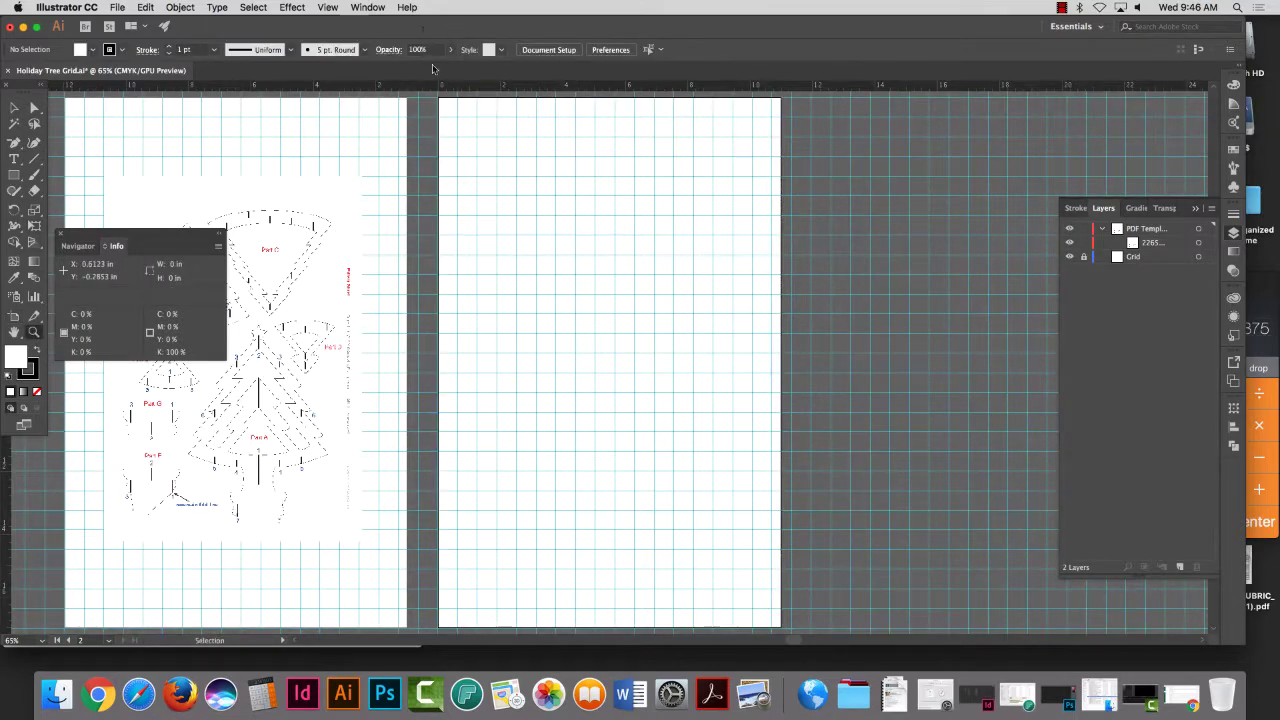
{"action": "left_click_drag", "start_coordinate": [438, 101], "coordinate": [1140, 466]}
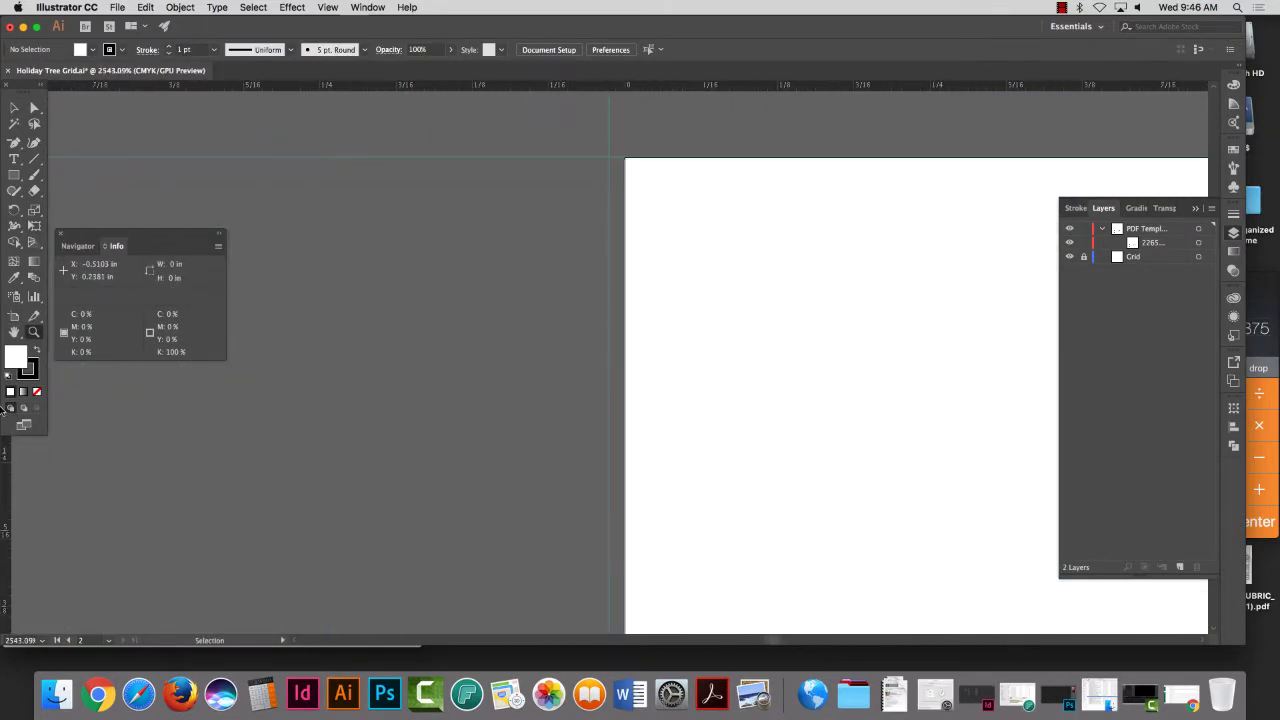
{"action": "left_click", "coordinate": [14, 317]}
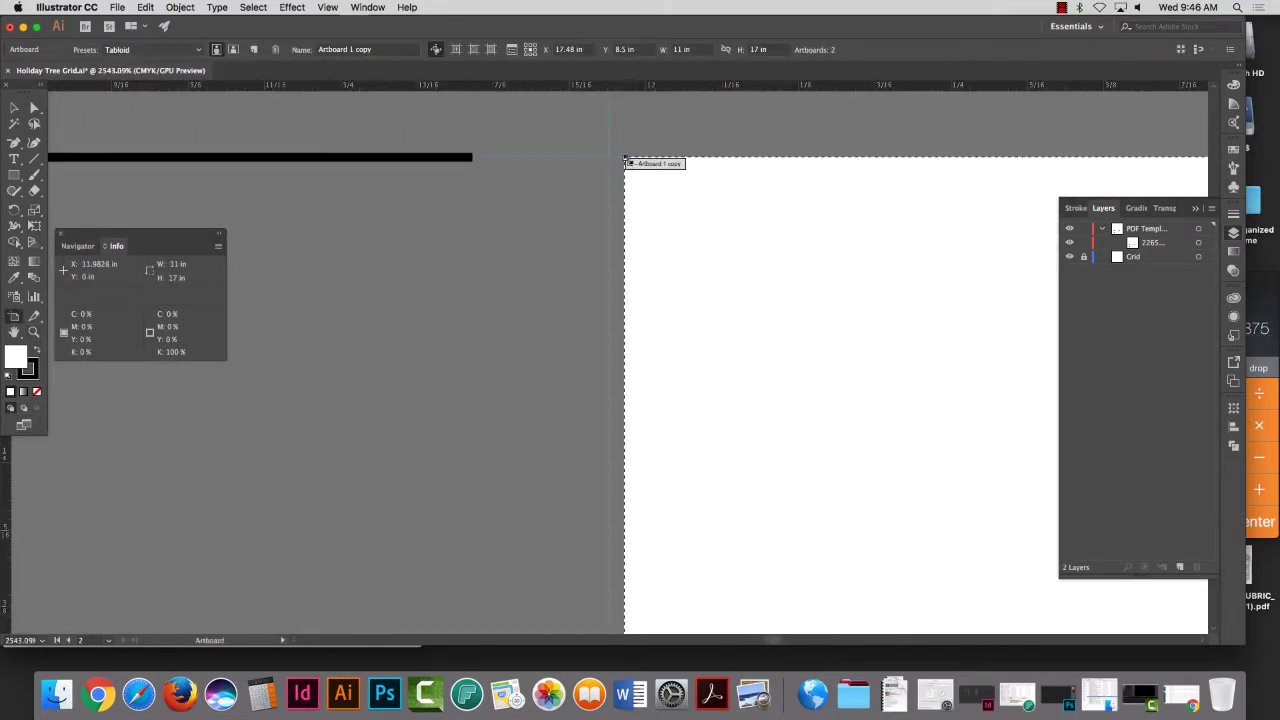
{"action": "left_click_drag", "start_coordinate": [625, 158], "coordinate": [609, 159]}
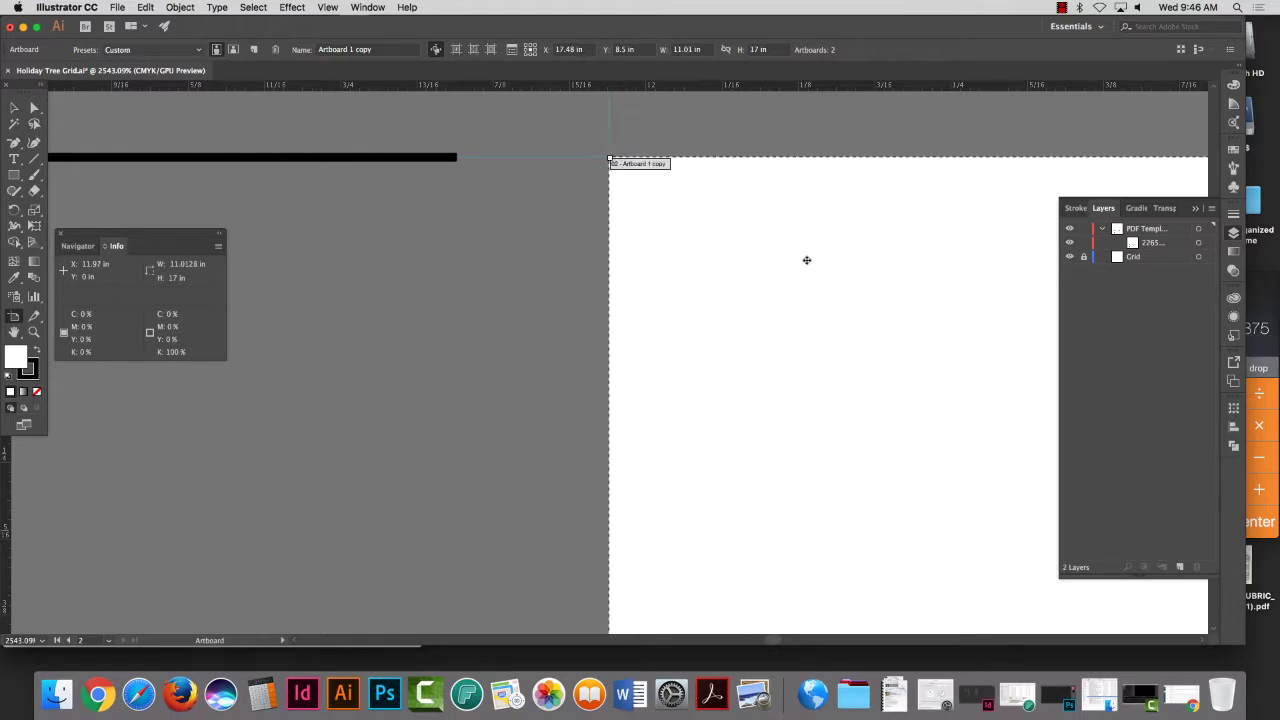
Step: Try to line up the upper-right corner of Artboard 1 copy with the inner grid line, at about 10.71 in wide
{"action": "key", "text": "super+0"}
{"action": "left_click", "coordinate": [34, 332]}
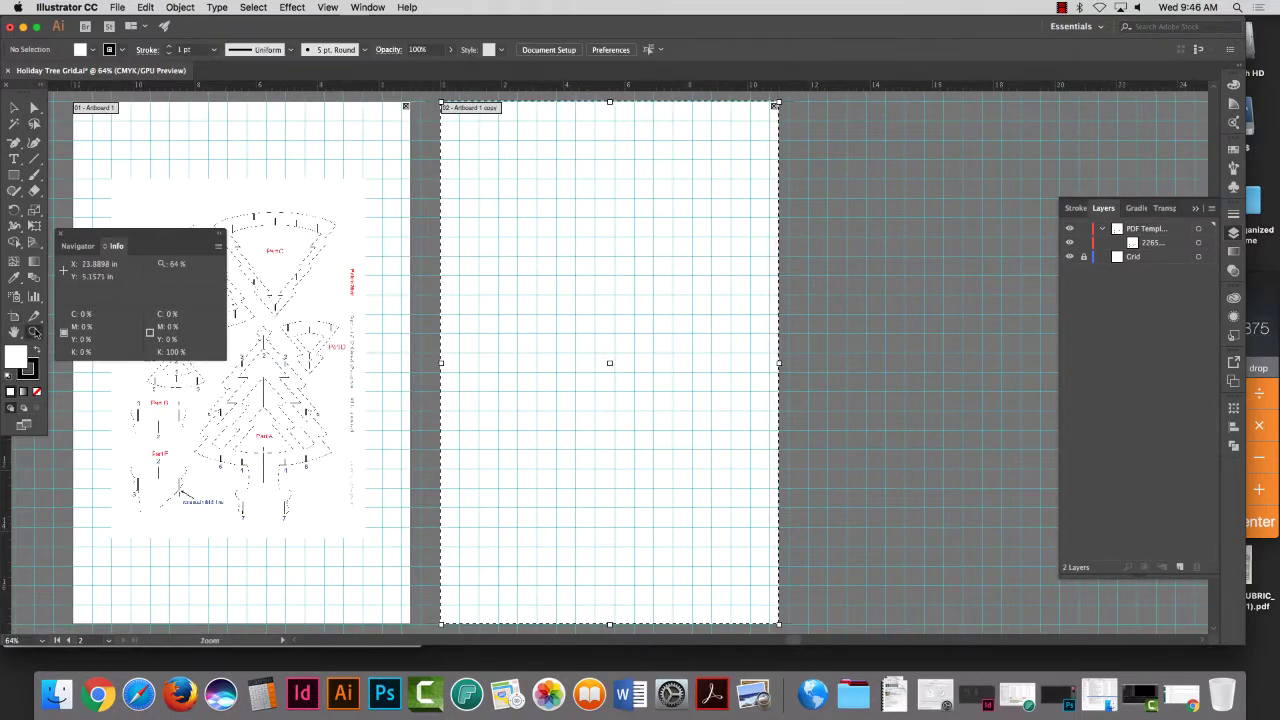
{"action": "left_click_drag", "start_coordinate": [772, 97], "coordinate": [1270, 380]}
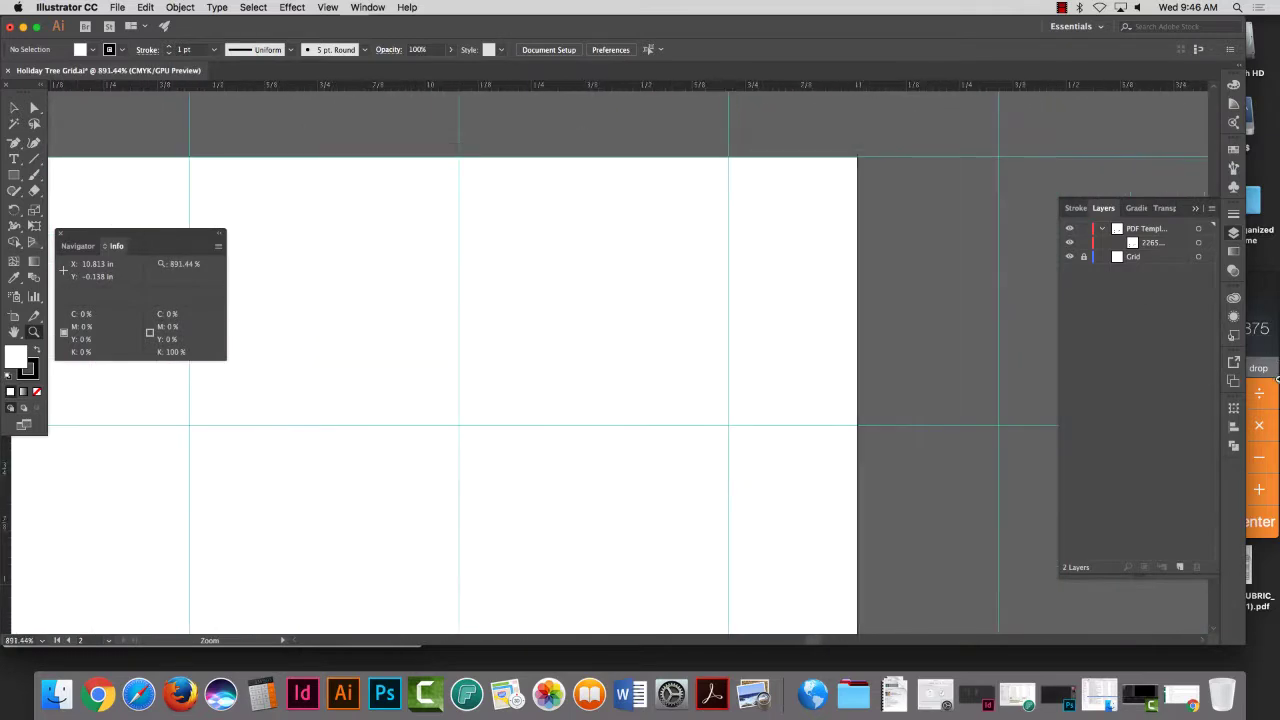
{"action": "key", "text": "v"}
{"action": "left_click", "coordinate": [14, 316]}
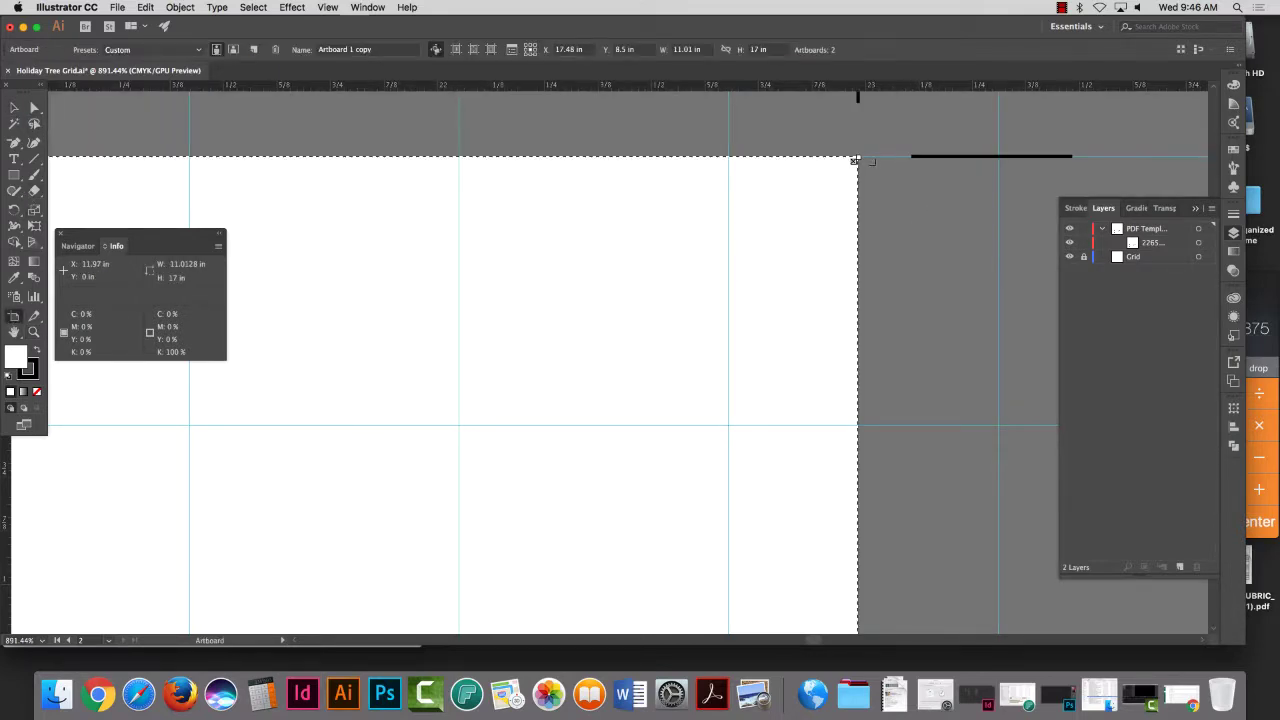
{"action": "left_click", "coordinate": [24, 106]}
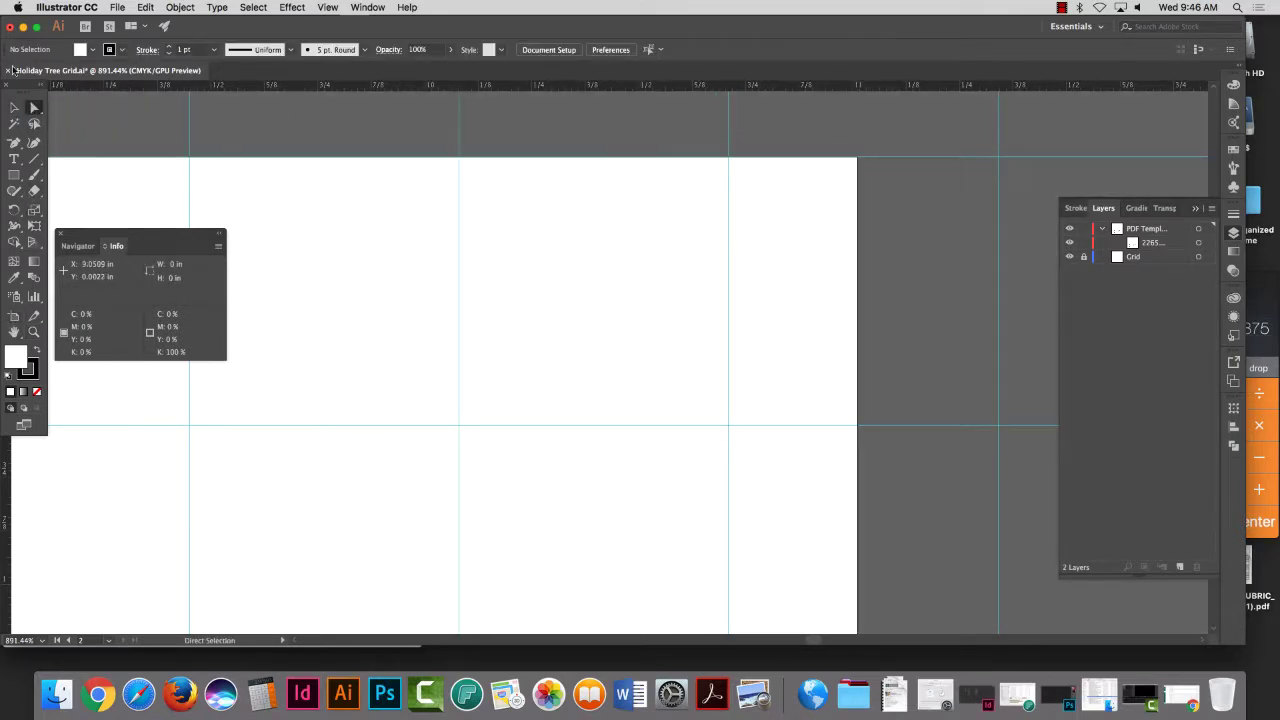
{"action": "left_click", "coordinate": [14, 316]}
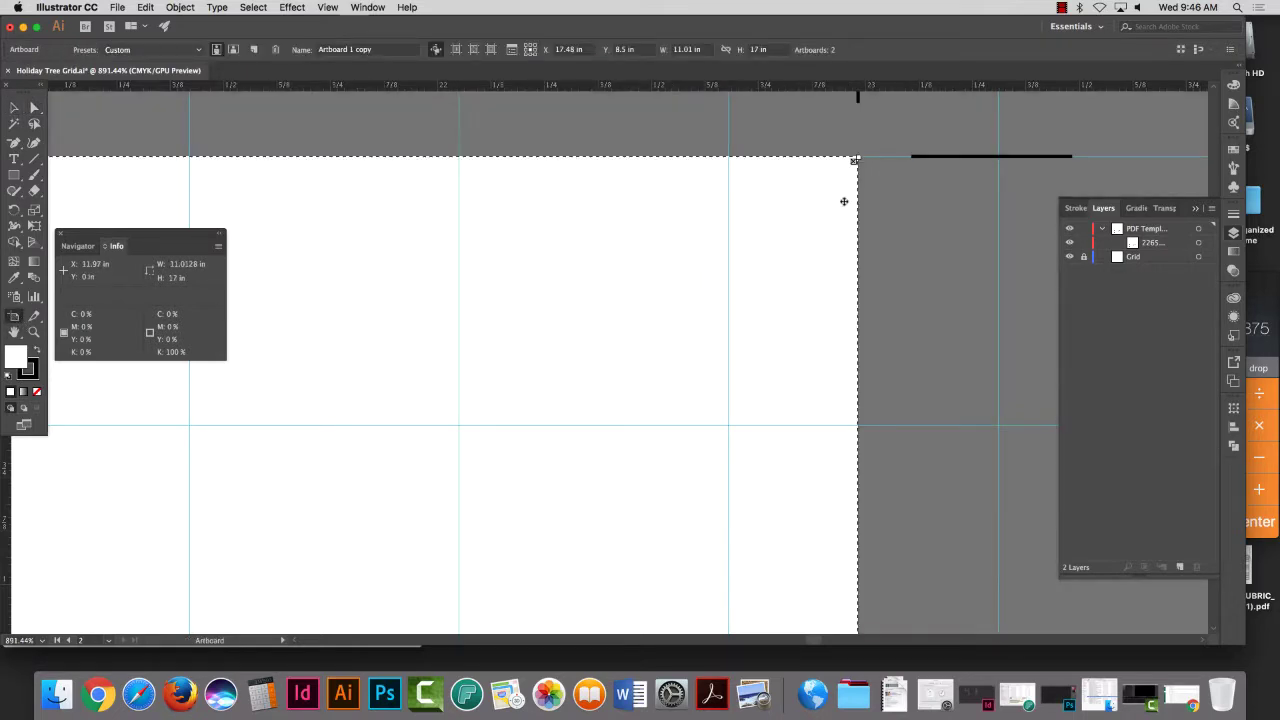
{"action": "left_click_drag", "start_coordinate": [855, 158], "coordinate": [729, 156]}
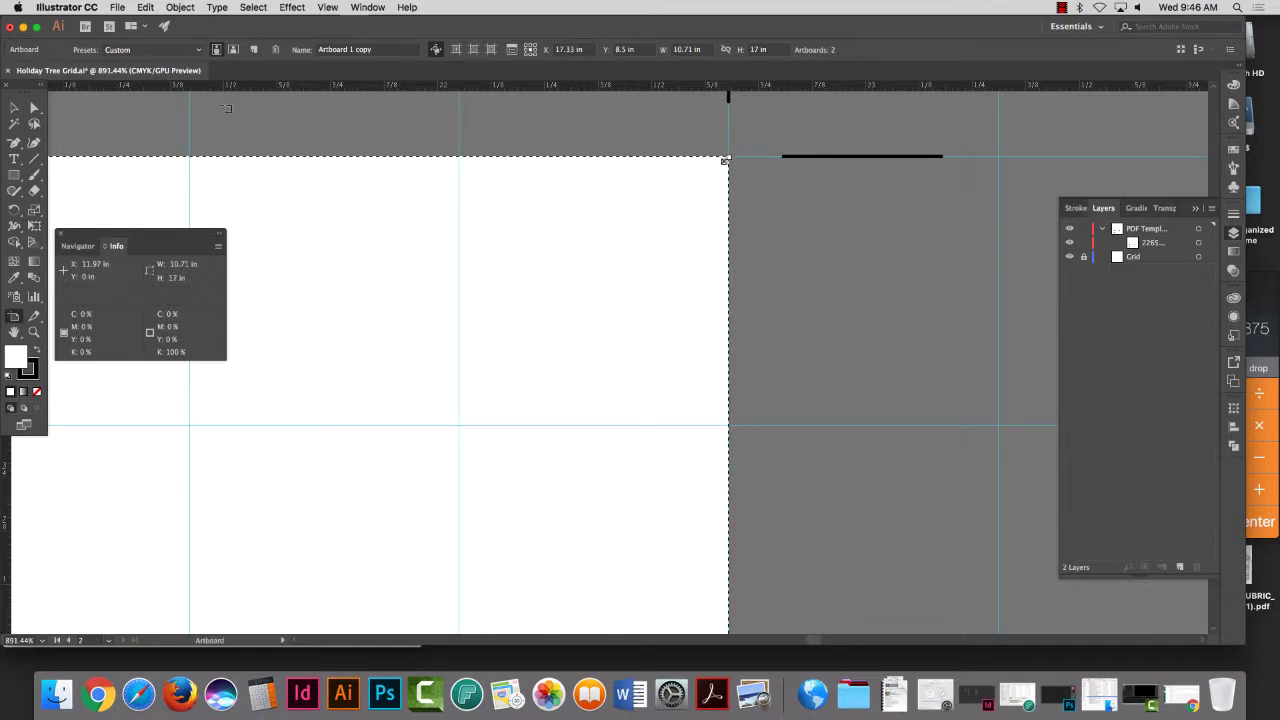
Step: Try widening Artboard 1 copy from its upper-right corner to the next outer grid line, at about 11.34 in wide
{"action": "left_click", "coordinate": [34, 108]}
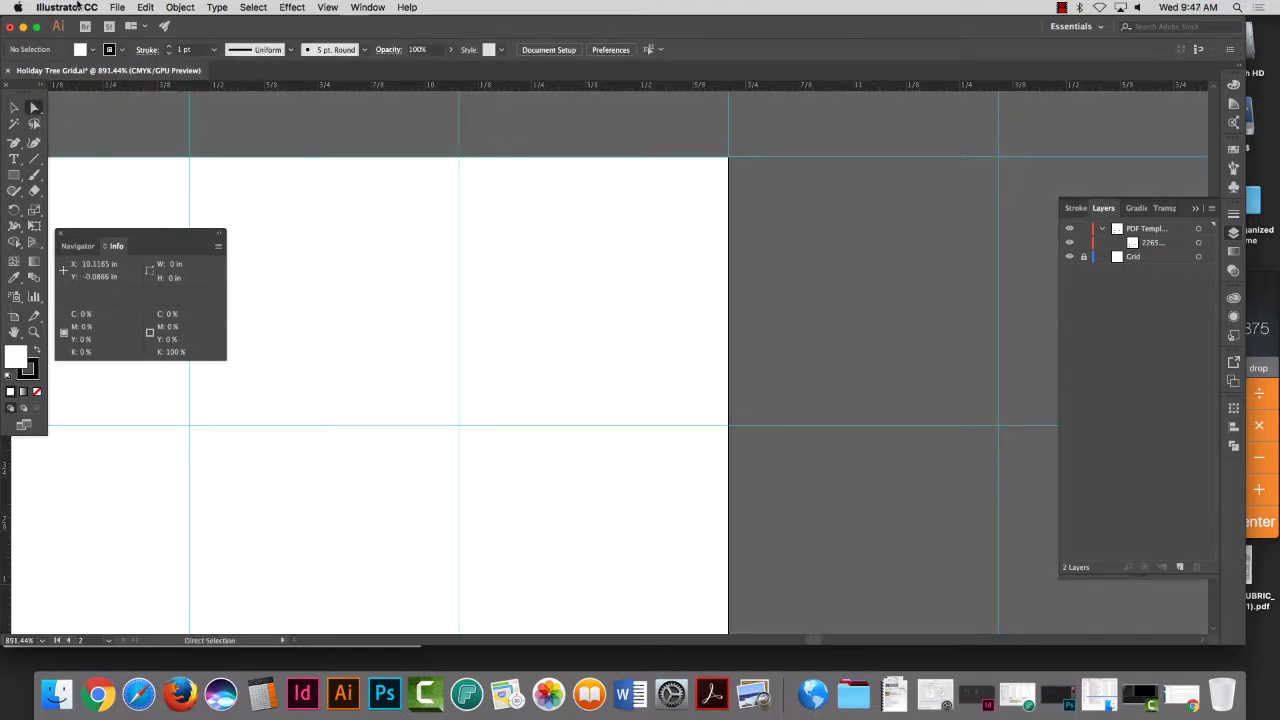
{"action": "left_click", "coordinate": [14, 316]}
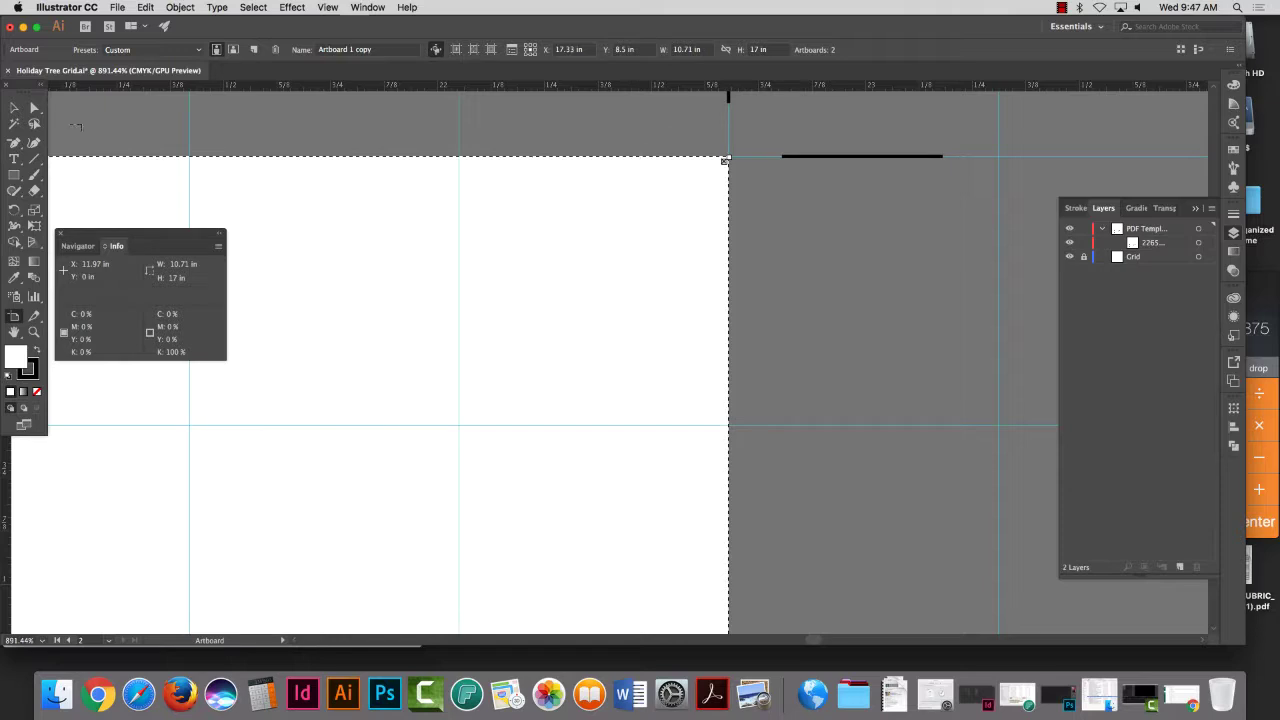
{"action": "left_click_drag", "start_coordinate": [726, 160], "coordinate": [1089, 166]}
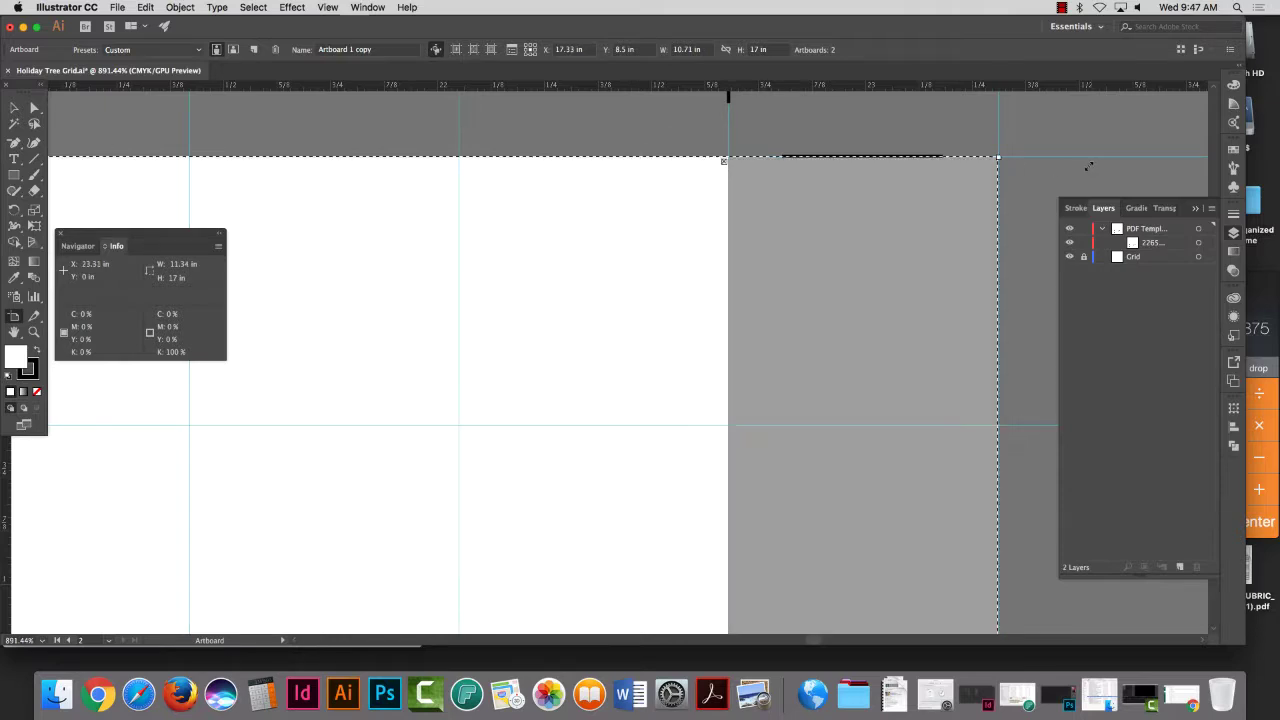
{"action": "left_click_drag", "start_coordinate": [988, 165], "coordinate": [988, 164]}
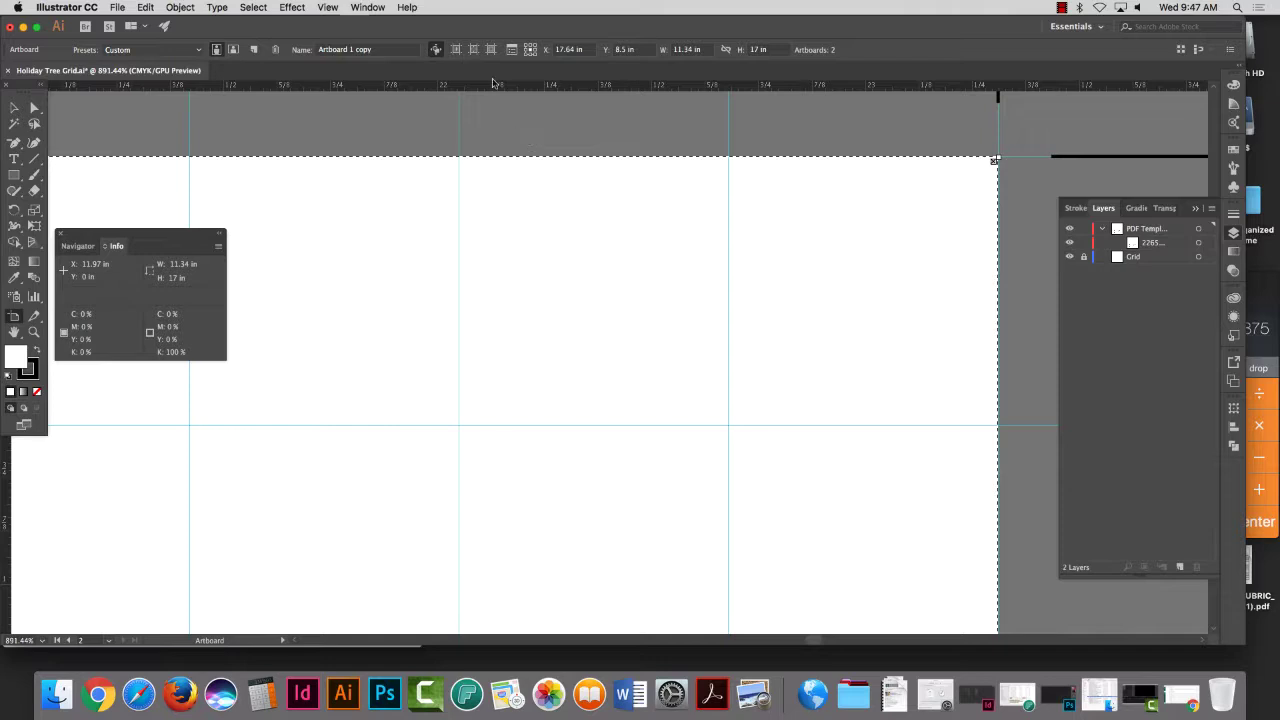
Step: Turn off Snap to Grid and resize Artboard 1 copy from its upper-right corner to 11 in wide
{"action": "left_click", "coordinate": [327, 7]}
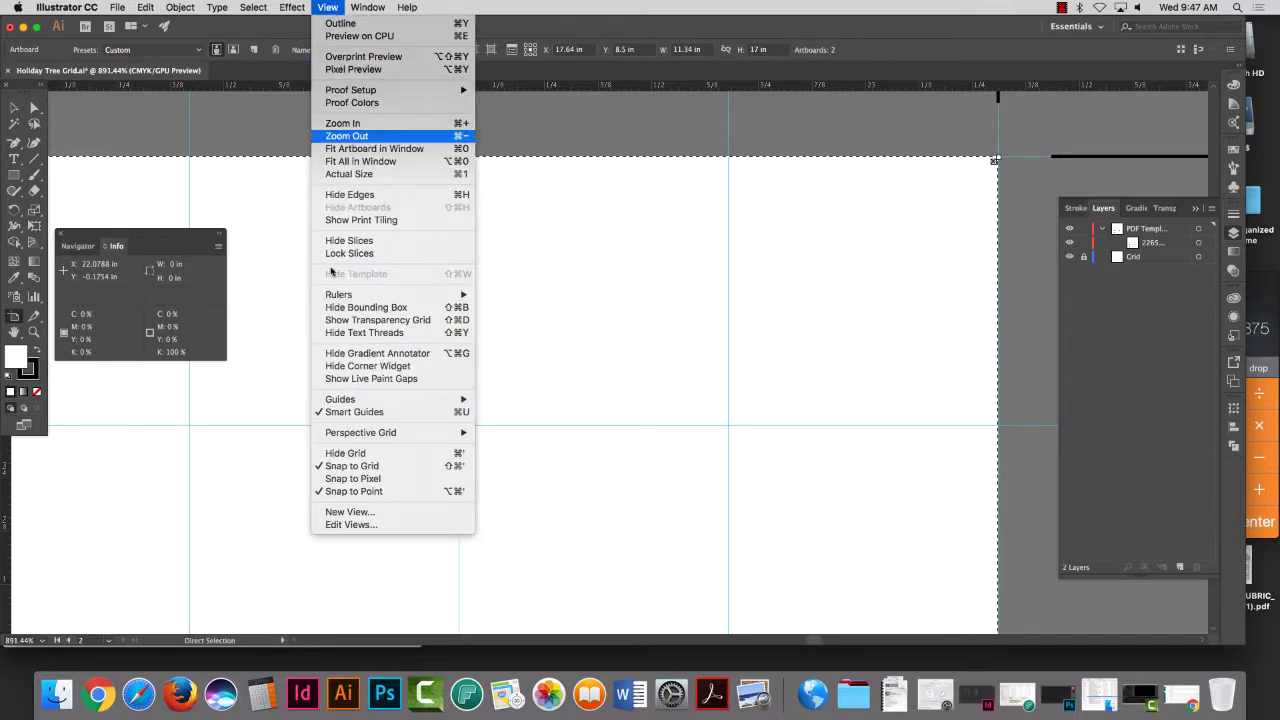
{"action": "left_click", "coordinate": [362, 470]}
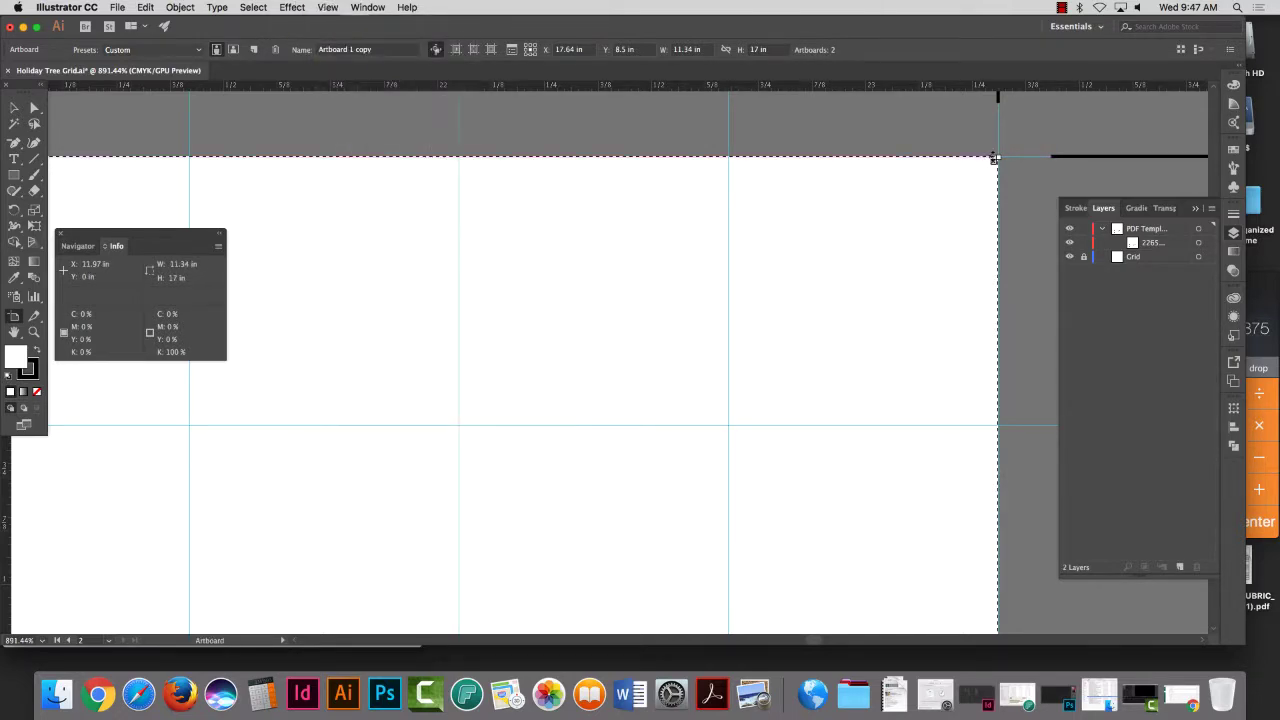
{"action": "left_click_drag", "start_coordinate": [996, 158], "coordinate": [852, 159]}
Step: Save the Holiday Tree Grid document with both artboards and return to the Selection tool
{"action": "key", "text": "super+o"}
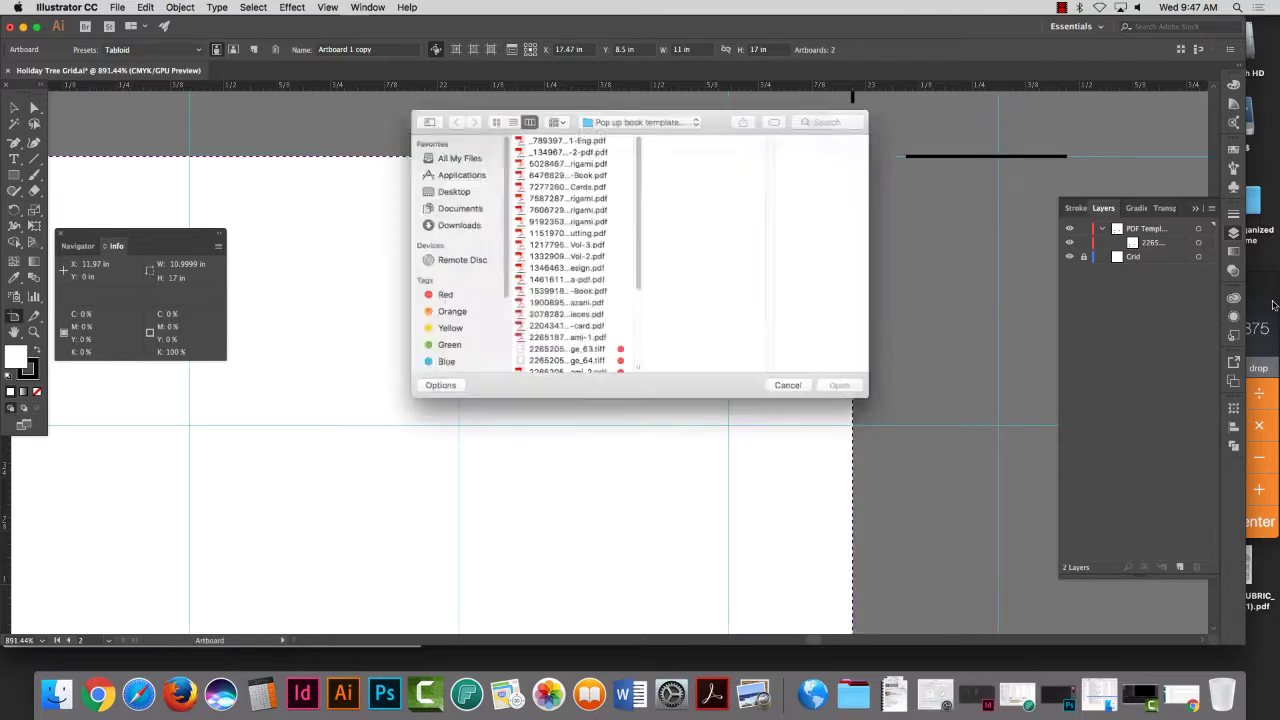
{"action": "left_click", "coordinate": [795, 390]}
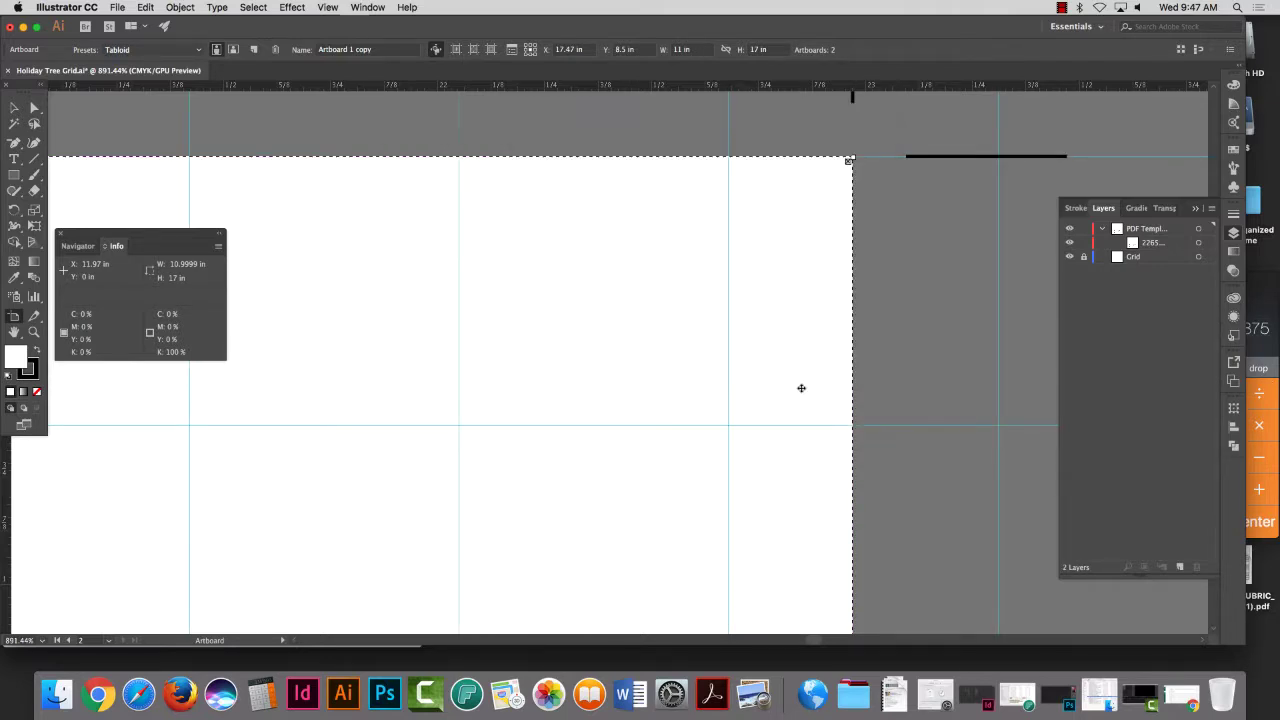
{"action": "key", "text": "super+0"}
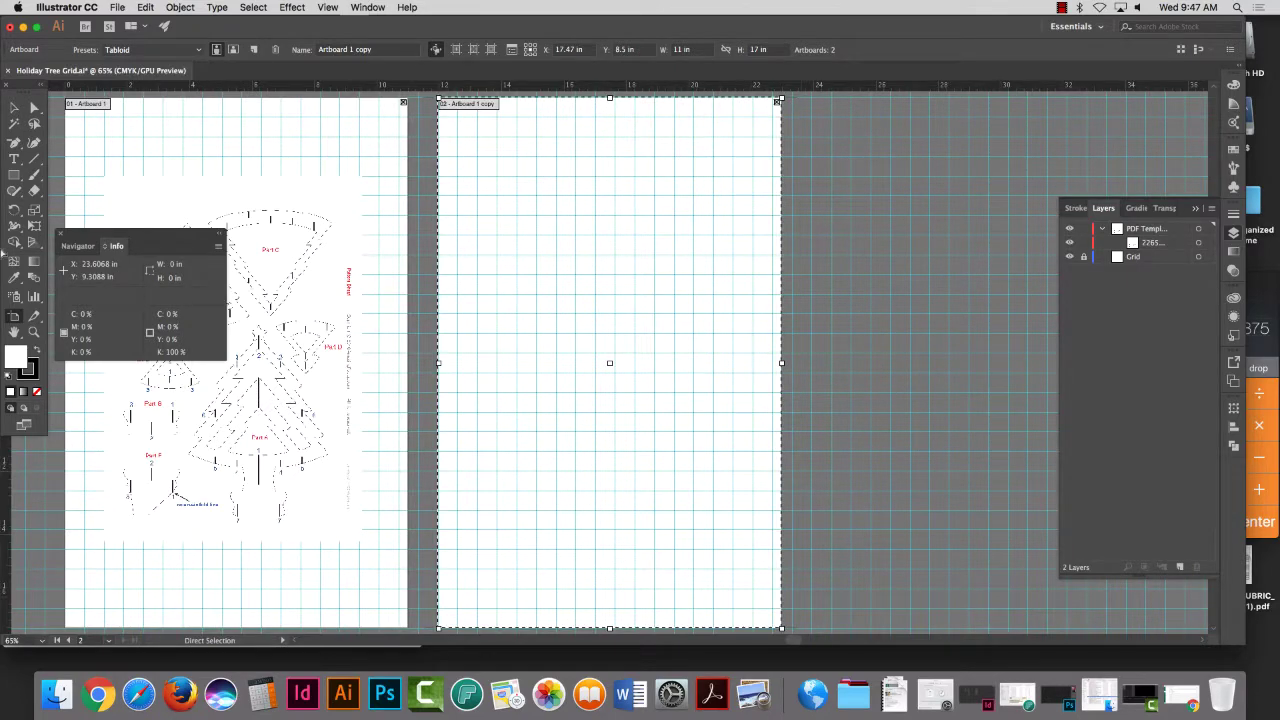
{"action": "key", "text": "v"}
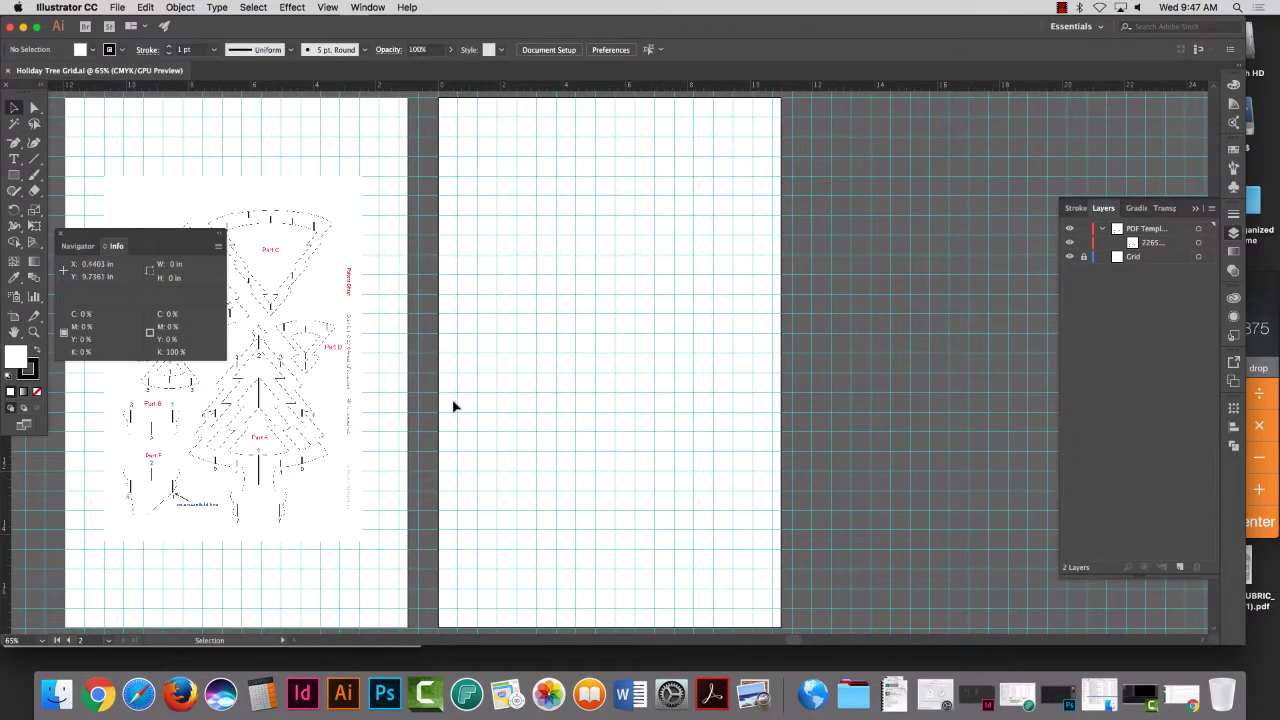
Step: Place the linked file 226520572-paterns-kirigami-2_Page_64.tiff at its original size on the empty second artboard
{"action": "left_click", "coordinate": [363, 400]}
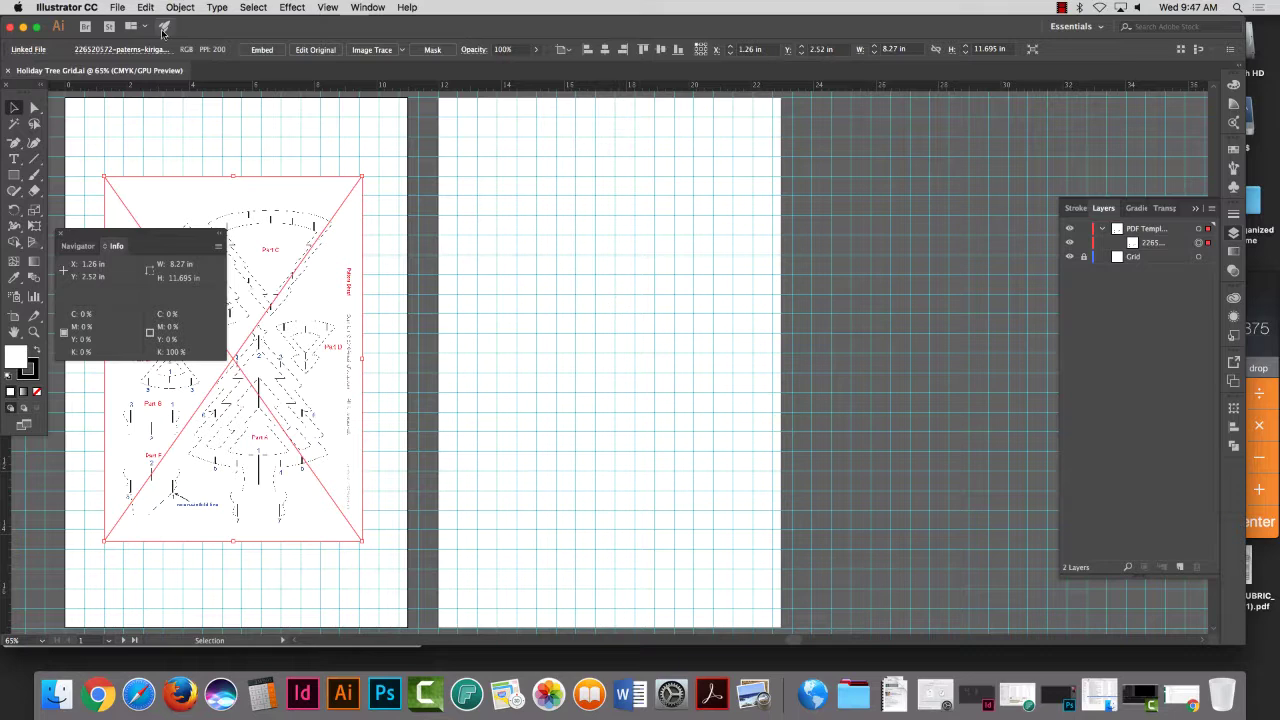
{"action": "left_click", "coordinate": [623, 244]}
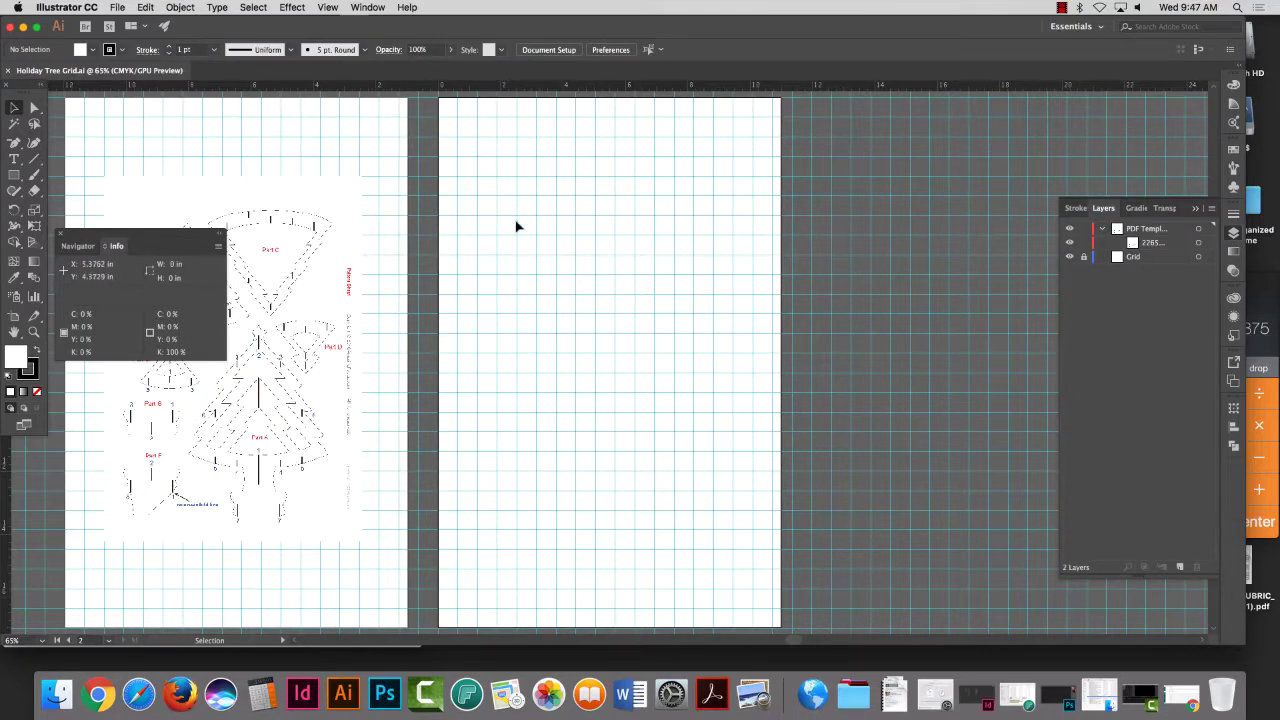
{"action": "left_click", "coordinate": [129, 8]}
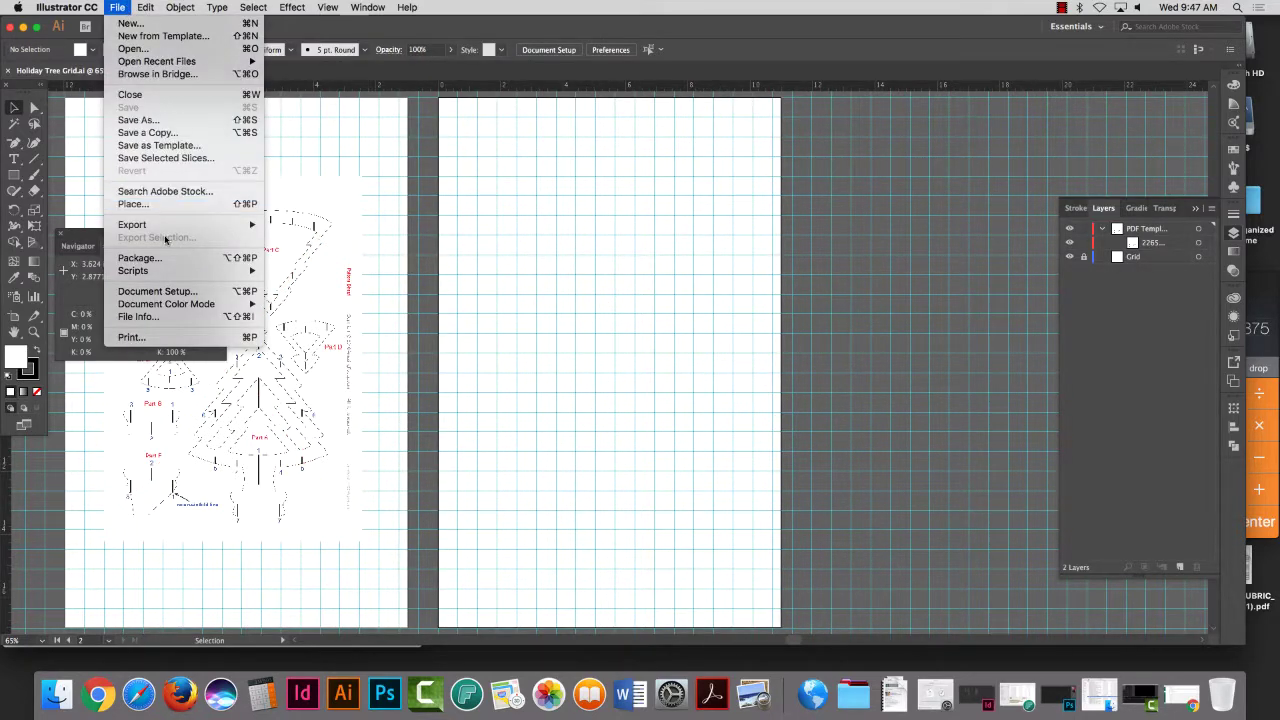
{"action": "left_click", "coordinate": [158, 206]}
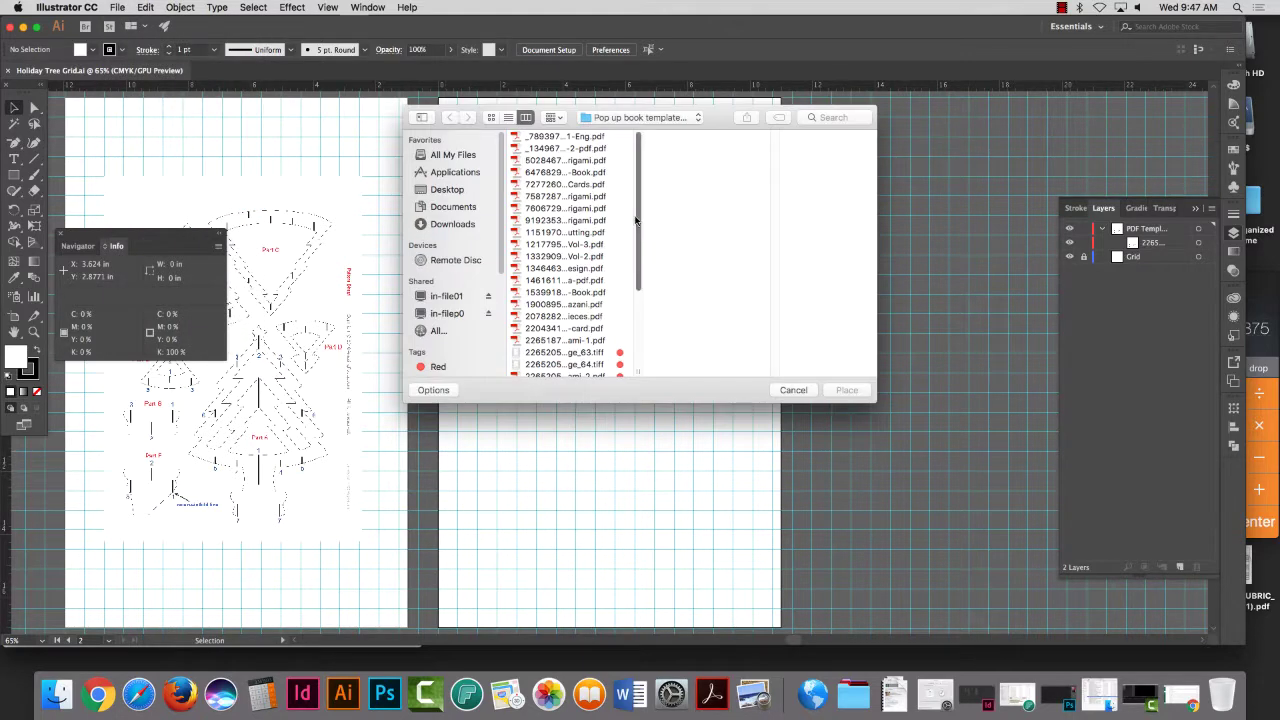
{"action": "left_click", "coordinate": [565, 243]}
{"action": "scroll", "coordinate": [640, 253], "scroll_direction": "down", "scroll_amount": 2}
{"action": "scroll", "coordinate": [640, 253], "scroll_direction": "down", "scroll_amount": 1}
{"action": "left_click", "coordinate": [588, 299]}
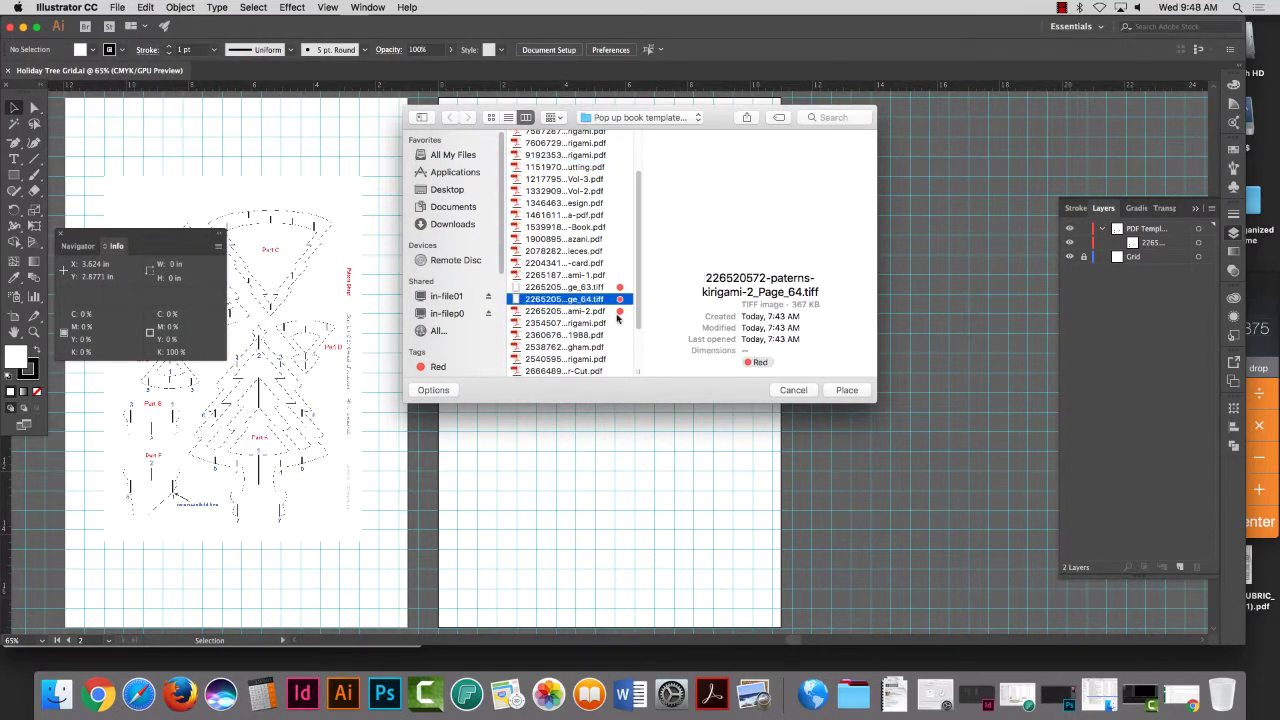
{"action": "left_click", "coordinate": [848, 390]}
{"action": "left_click", "coordinate": [502, 173]}
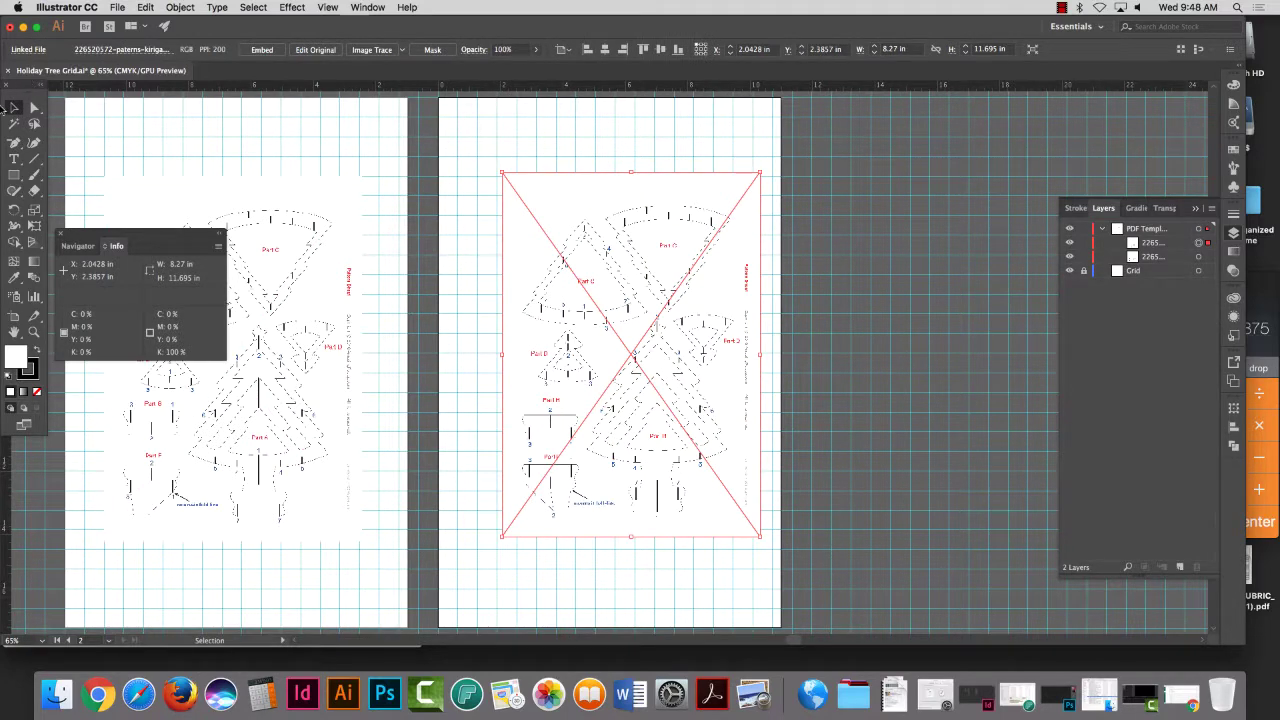
Step: Shift the placed pattern page horizontally on the second artboard to about X 1.365 in, roughly centering it
{"action": "left_click", "coordinate": [843, 260]}
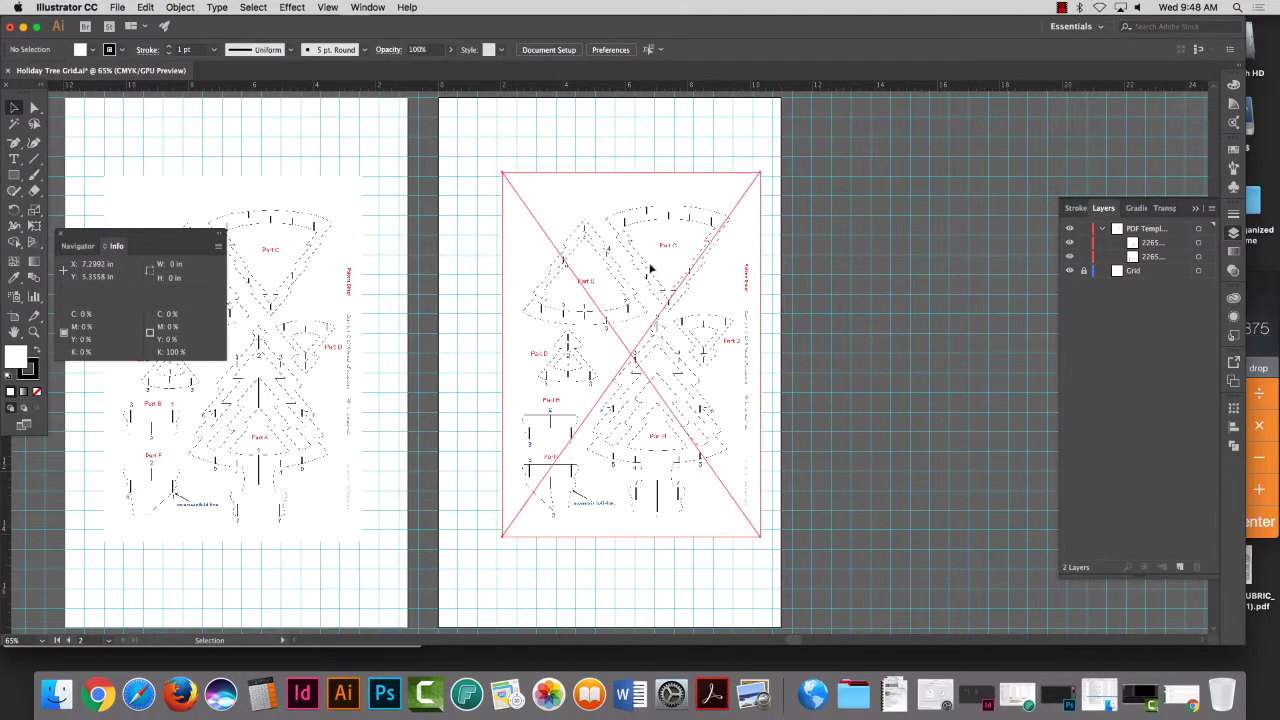
{"action": "left_click_drag", "start_coordinate": [650, 268], "coordinate": [629, 268]}
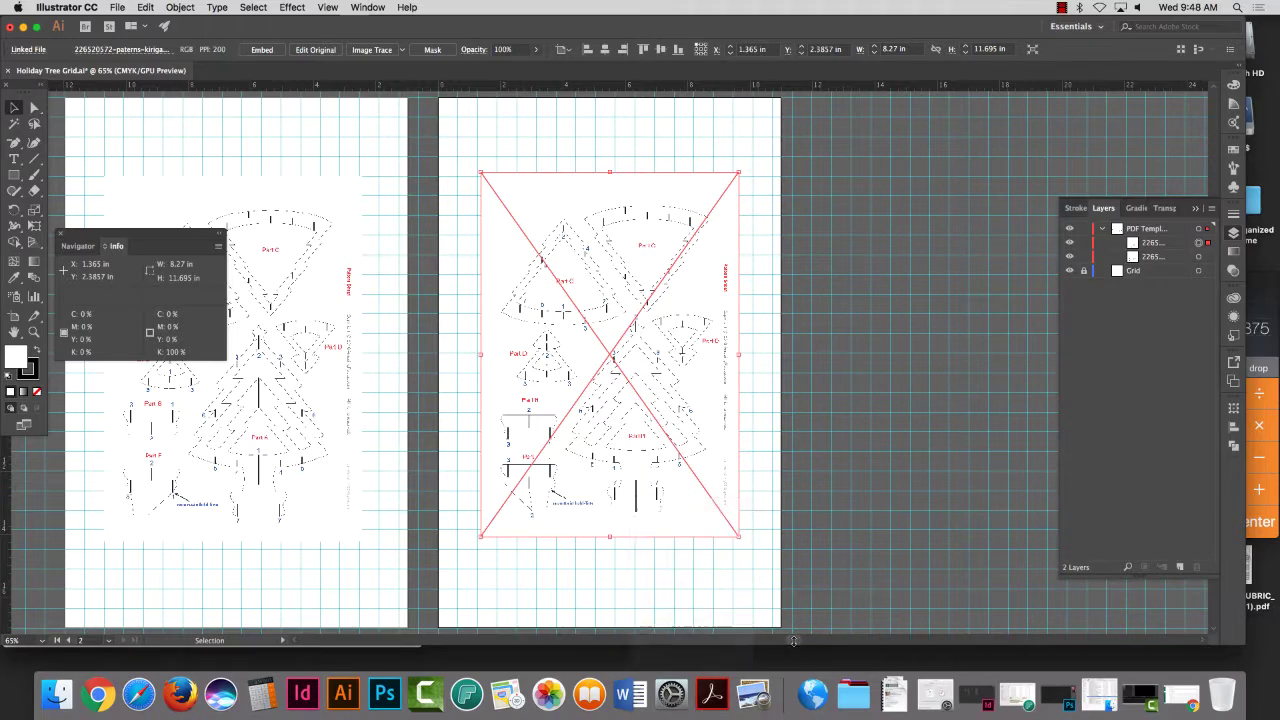
{"action": "left_click_drag", "start_coordinate": [796, 640], "coordinate": [770, 640]}
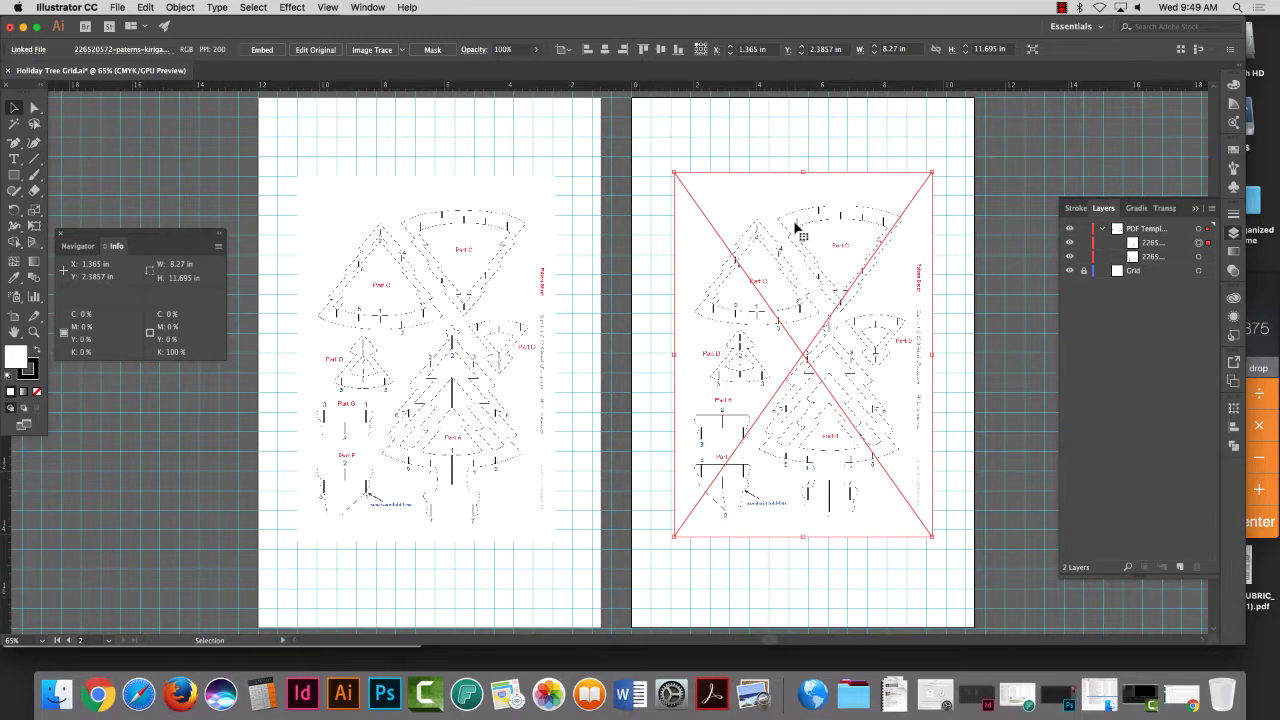
{"action": "left_click", "coordinate": [434, 274], "text": "shift"}
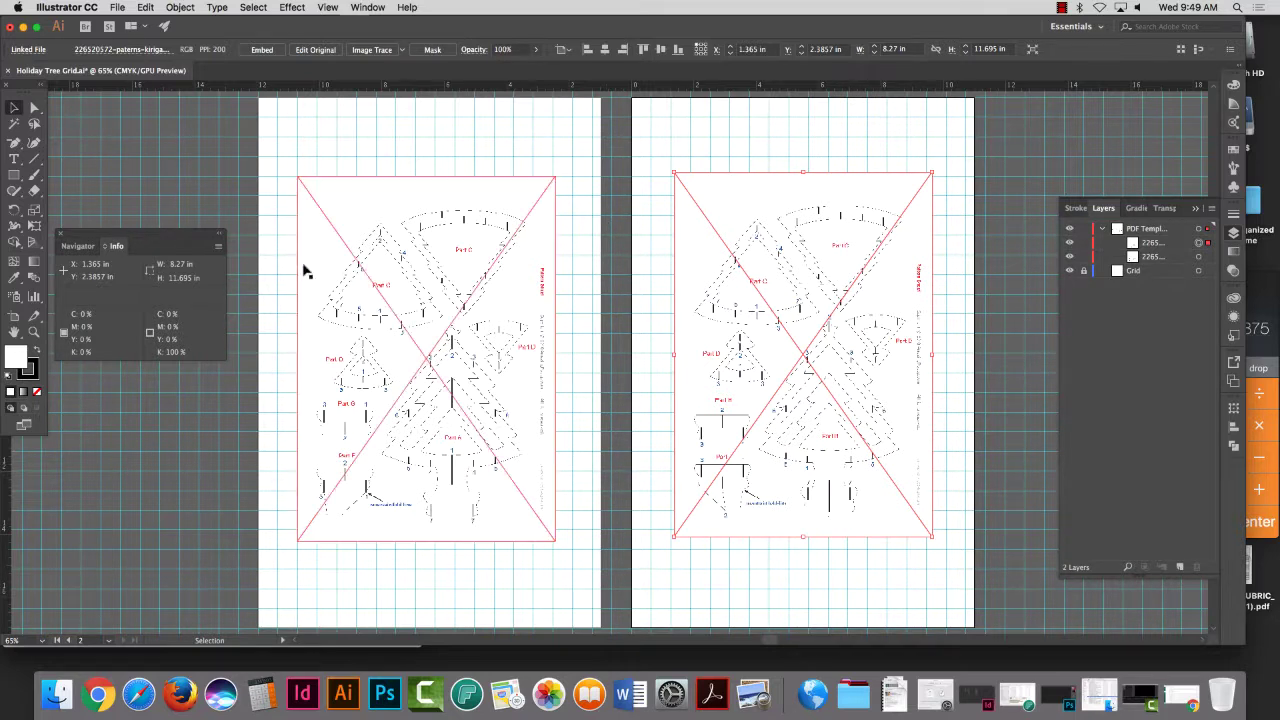
Step: Lower the opacity of the pattern page on the second artboard to 49%
{"action": "left_click", "coordinate": [34, 332]}
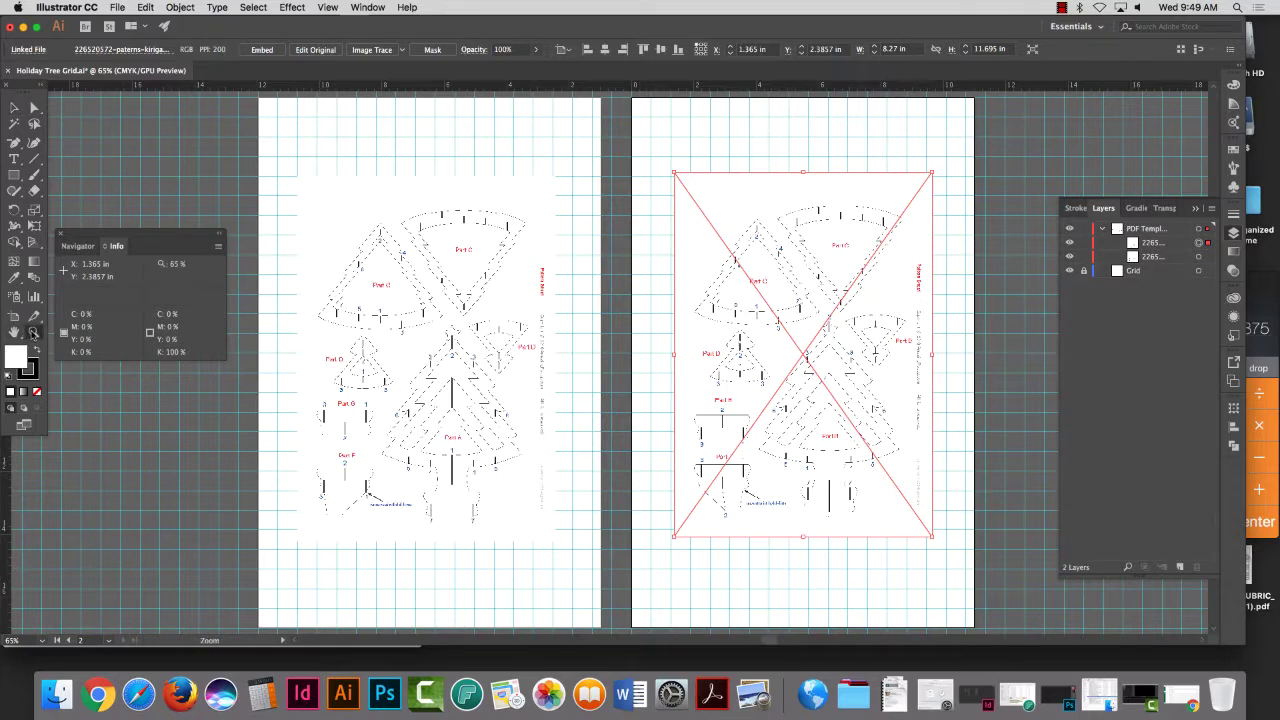
{"action": "left_click_drag", "start_coordinate": [234, 150], "coordinate": [494, 244]}
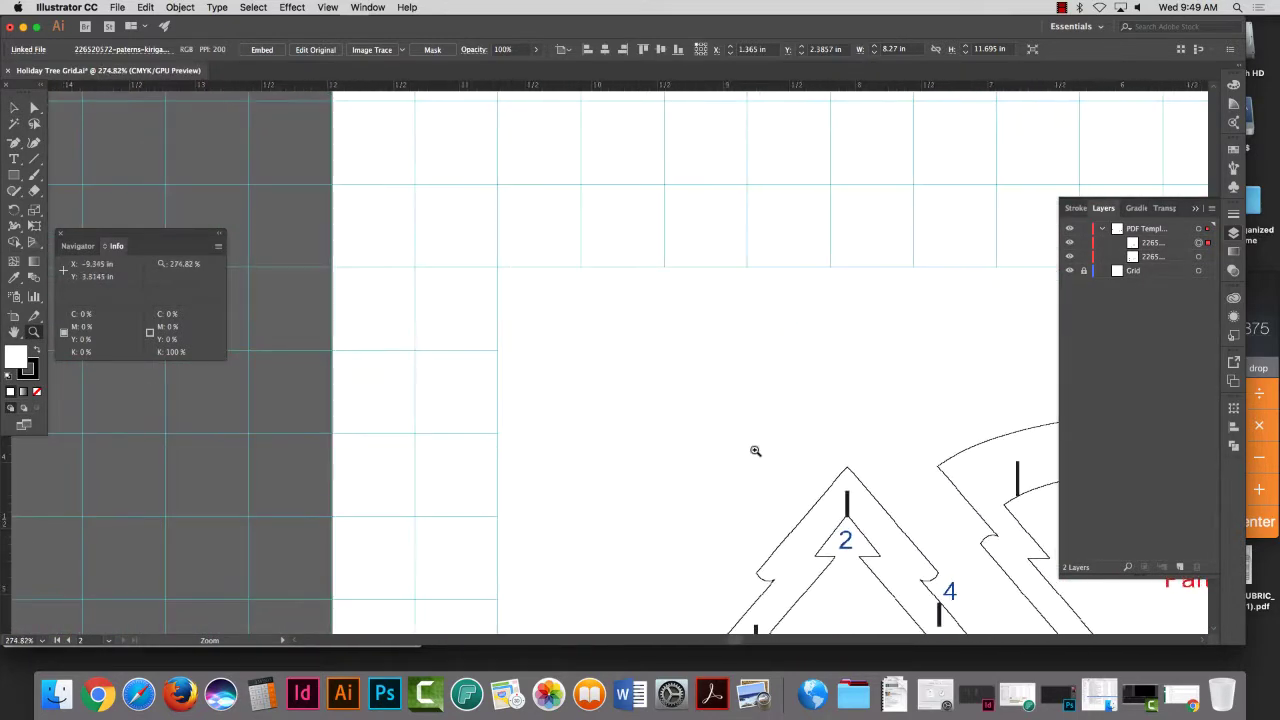
{"action": "scroll", "coordinate": [786, 474], "scroll_direction": "down", "scroll_amount": 4}
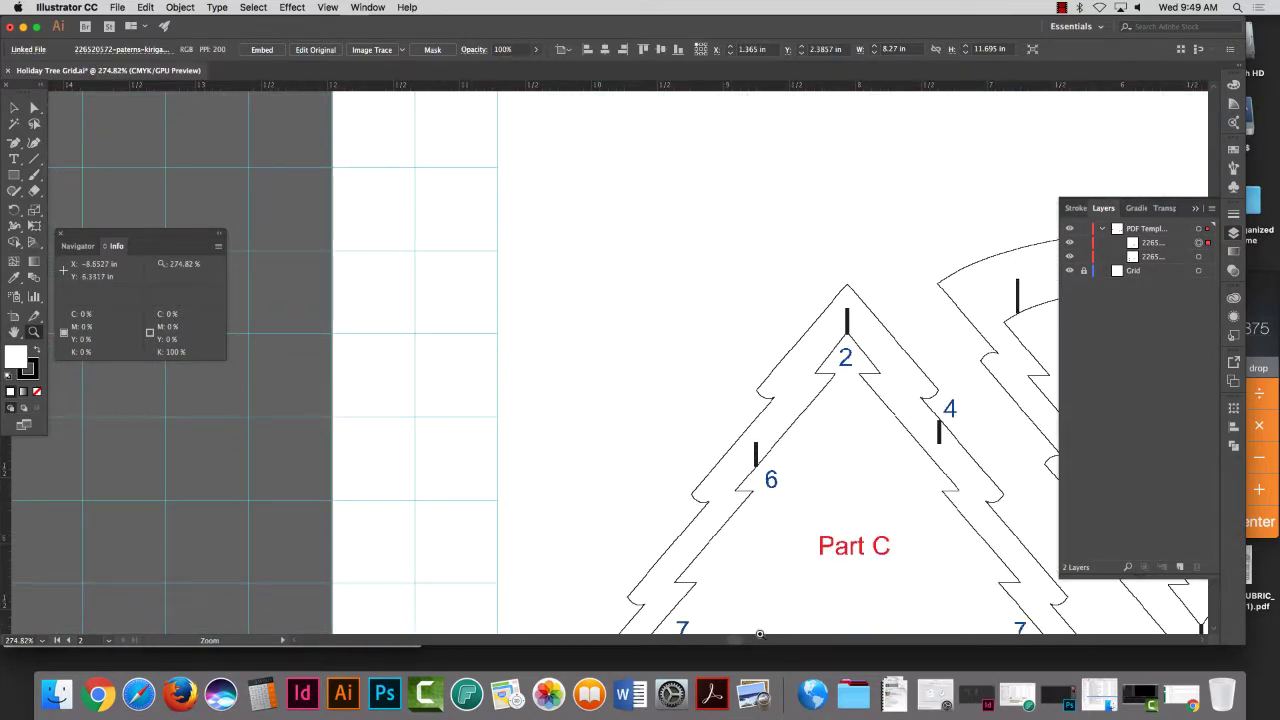
{"action": "key", "text": "super+minus"}
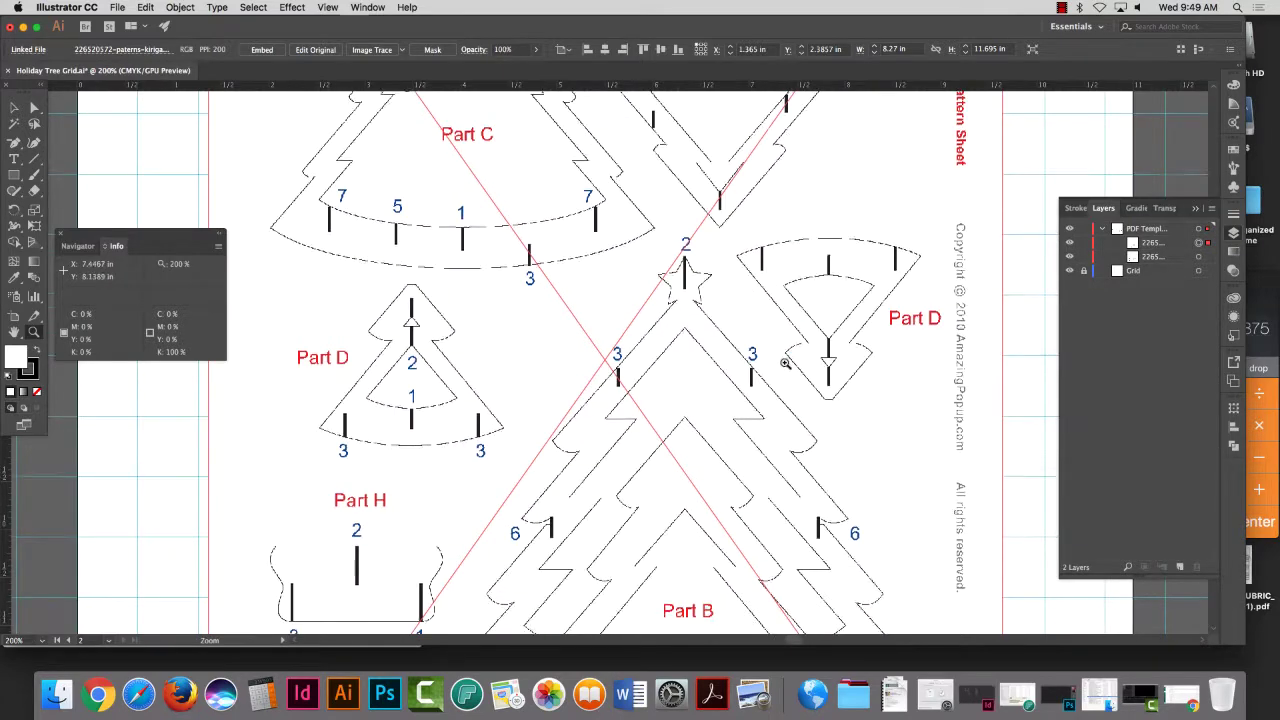
{"action": "scroll", "coordinate": [763, 406], "scroll_direction": "up", "scroll_amount": 10}
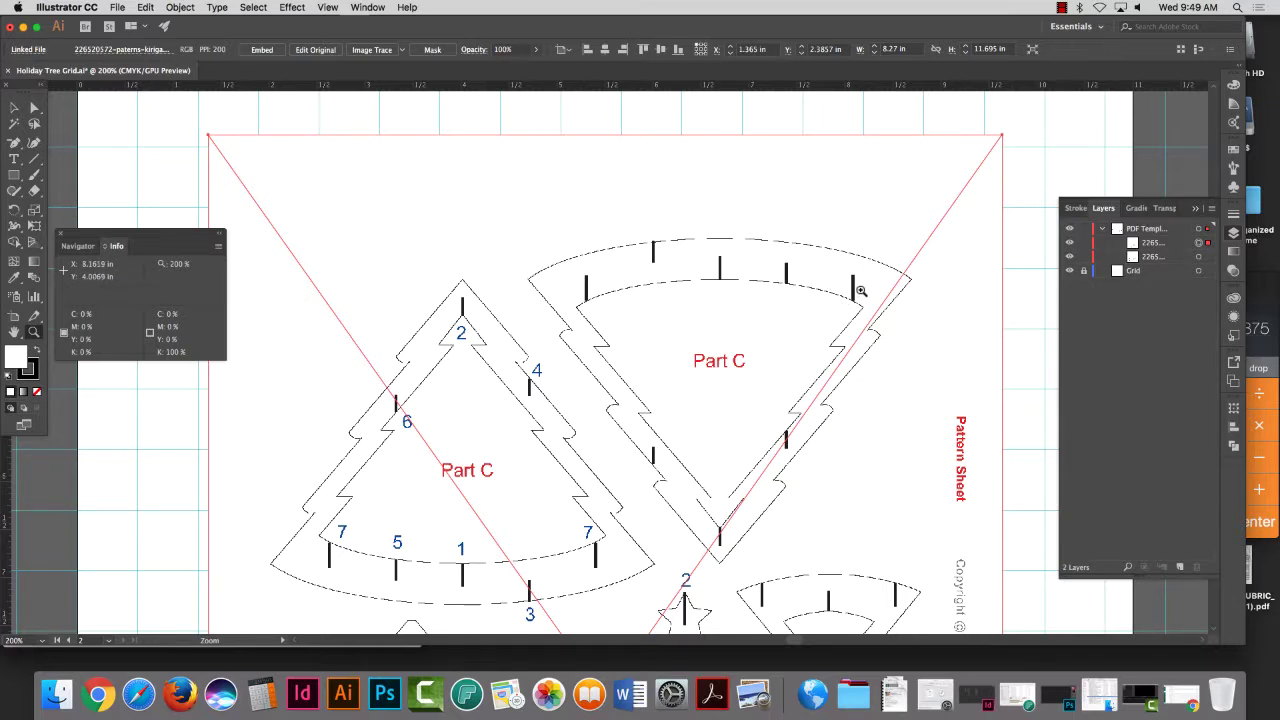
{"action": "left_click", "coordinate": [14, 107]}
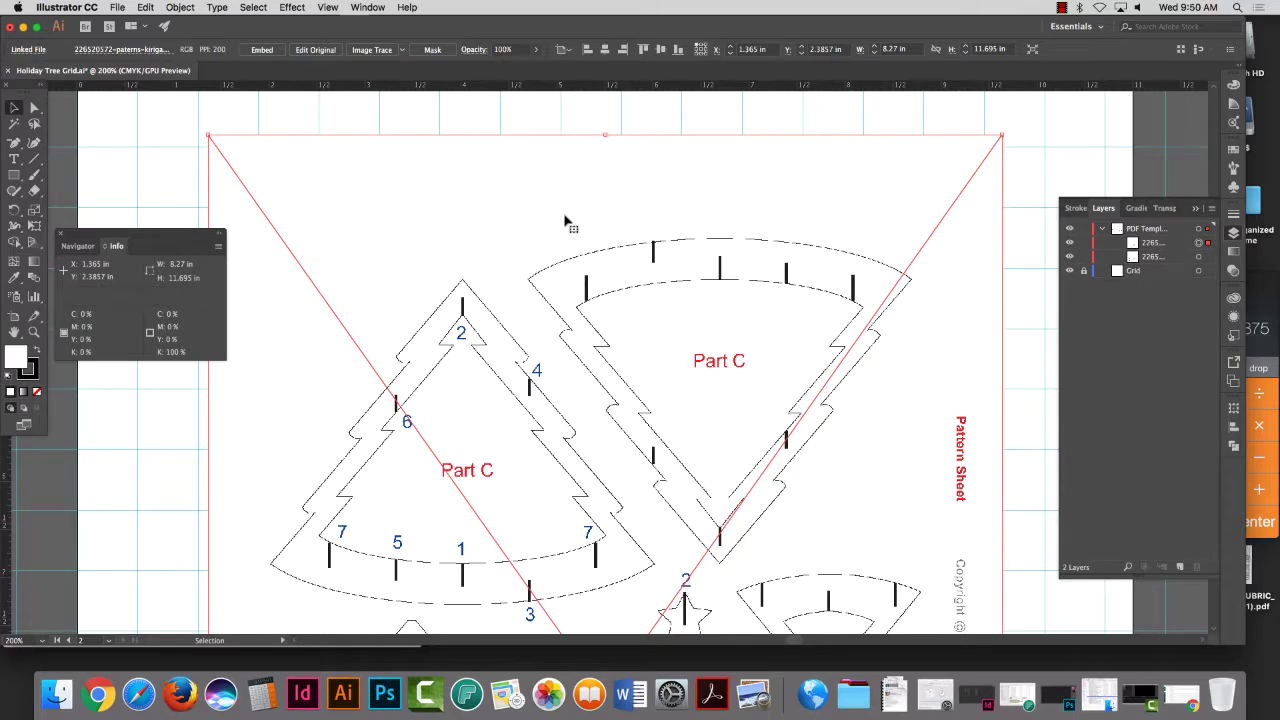
{"action": "left_click", "coordinate": [536, 49]}
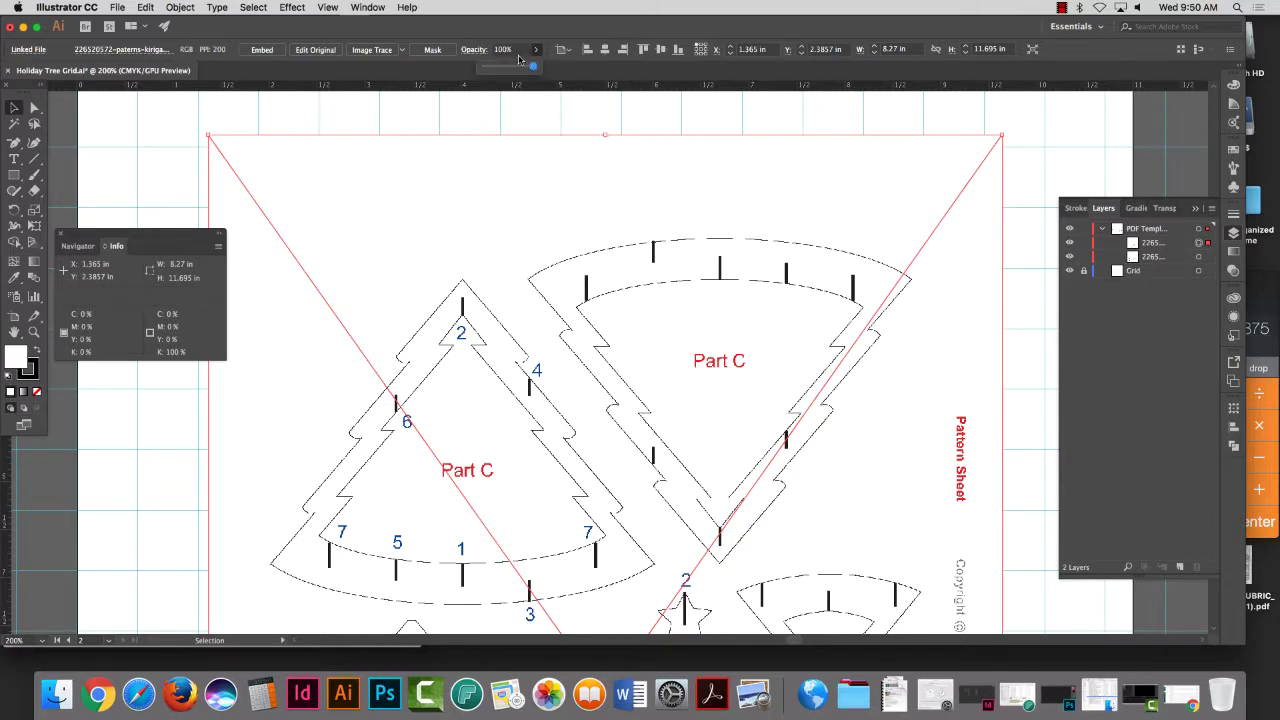
{"action": "left_click_drag", "start_coordinate": [533, 68], "coordinate": [508, 68]}
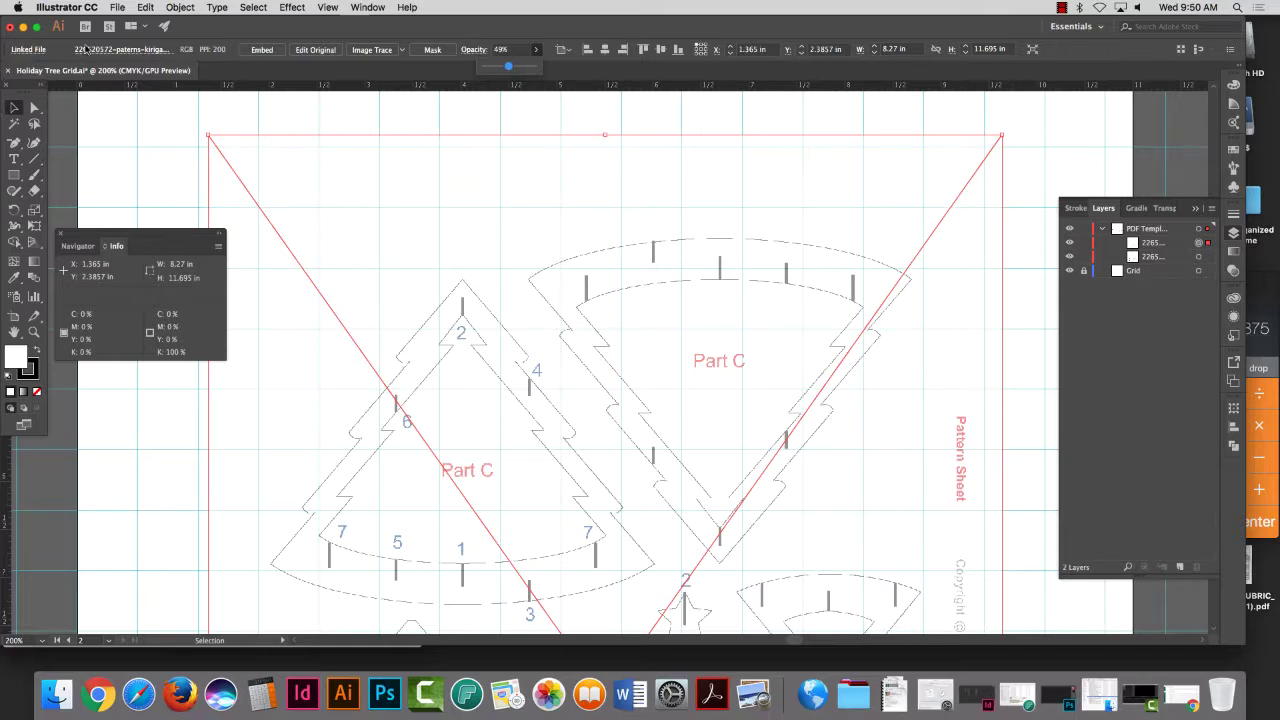
Step: Change the document grid's custom color to a medium blue in the Guides & Grid preferences
{"action": "left_click", "coordinate": [86, 6]}
{"action": "mouse_move", "coordinate": [93, 50]}
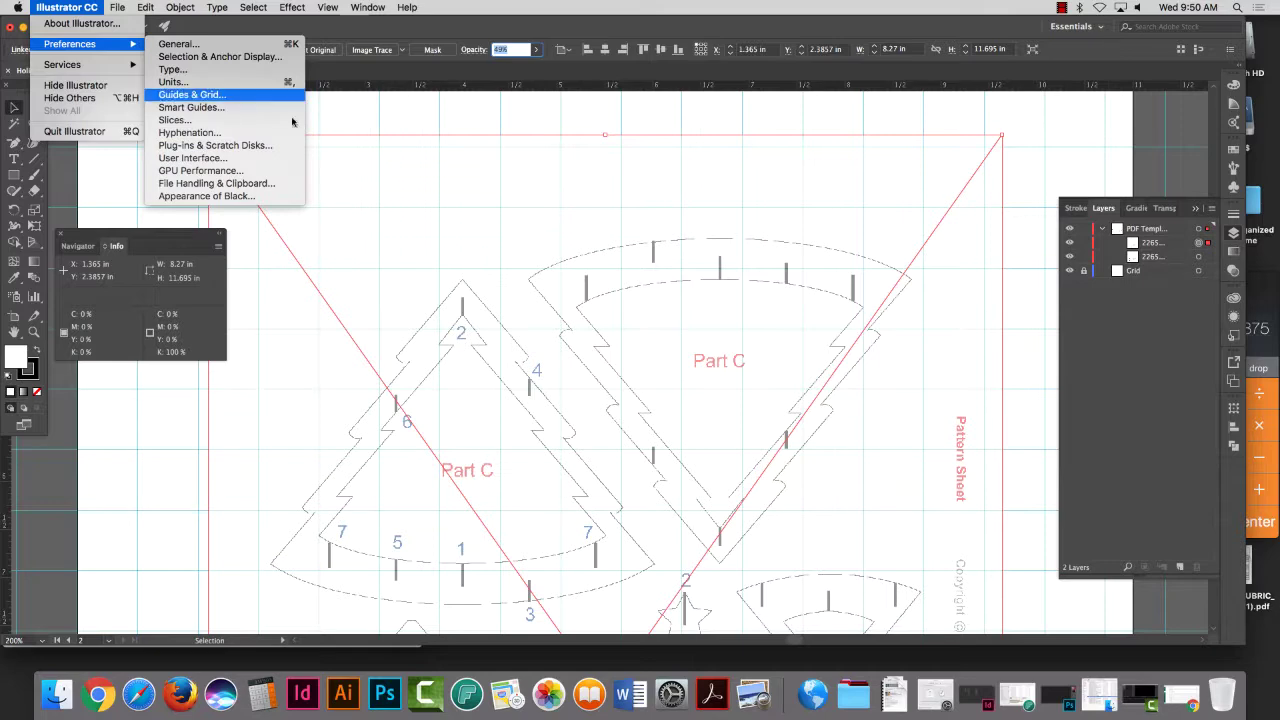
{"action": "left_click", "coordinate": [194, 94]}
{"action": "left_click", "coordinate": [716, 280]}
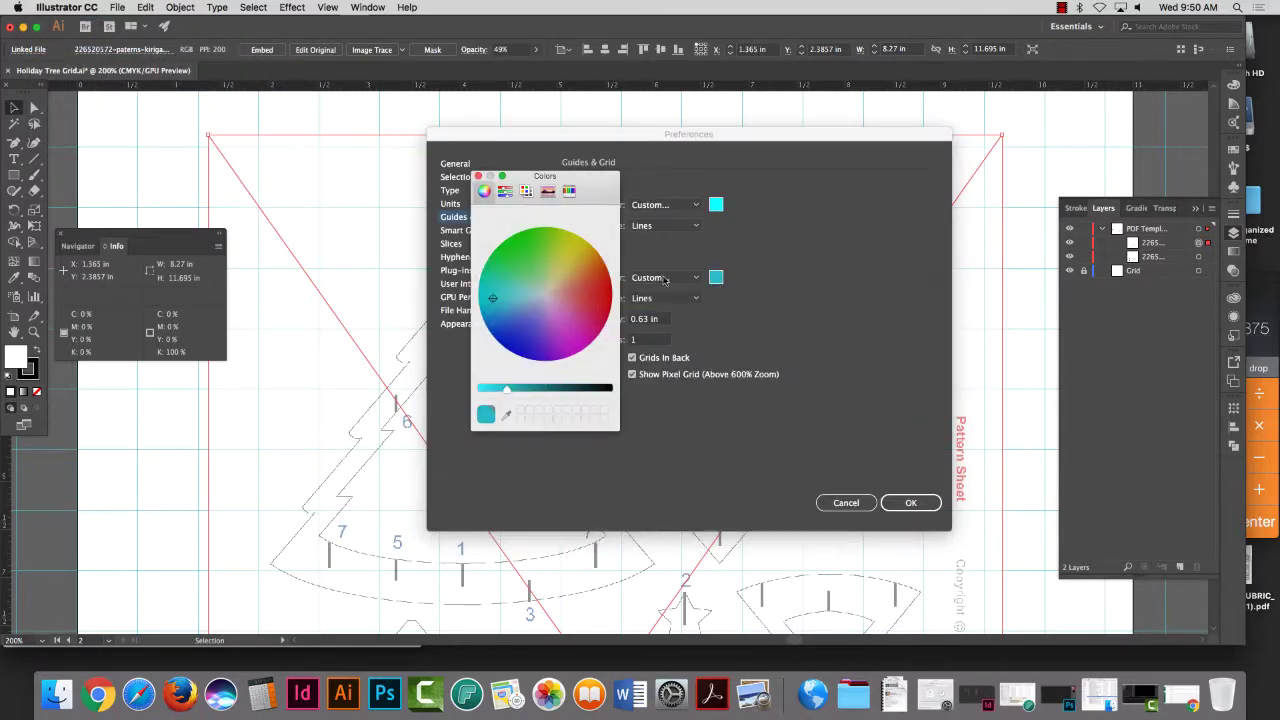
{"action": "left_click", "coordinate": [514, 312]}
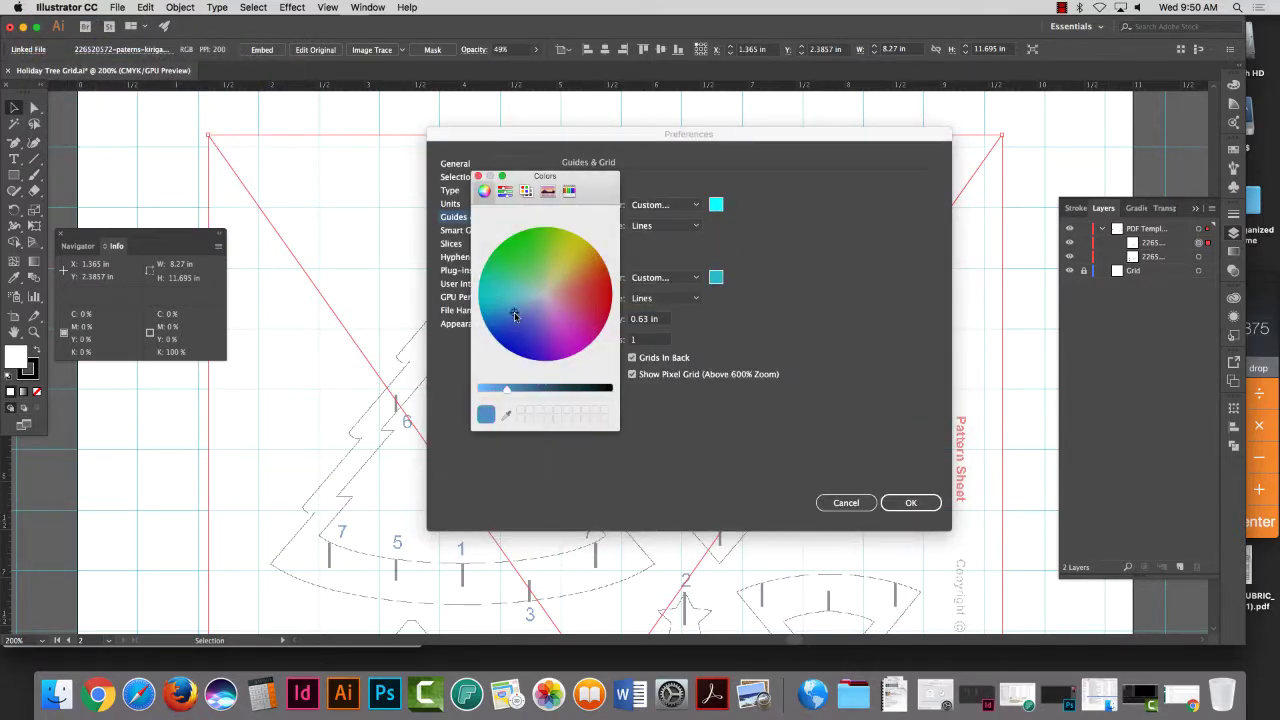
{"action": "left_click", "coordinate": [478, 176]}
{"action": "left_click", "coordinate": [913, 502]}
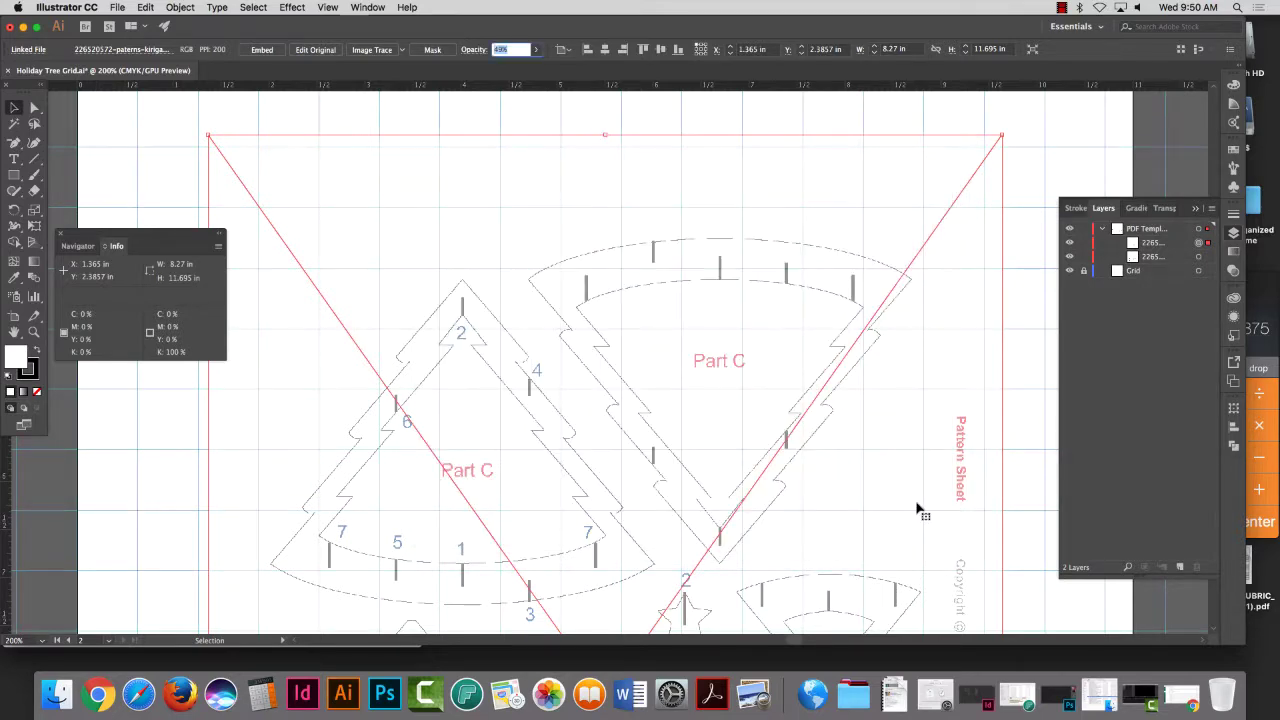
Step: Set the guides' custom color to bright blue-violet and the grid's custom color to a darker blue-violet
{"action": "left_click", "coordinate": [67, 7]}
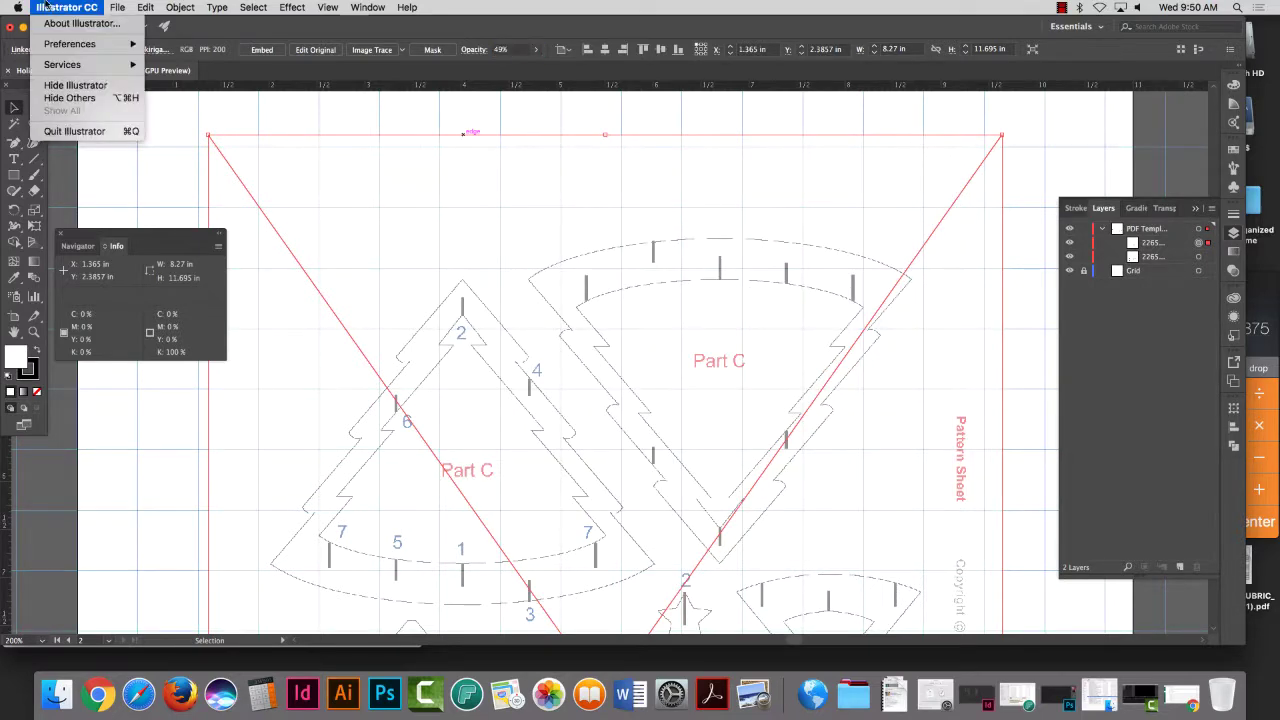
{"action": "mouse_move", "coordinate": [90, 44]}
{"action": "left_click", "coordinate": [224, 96]}
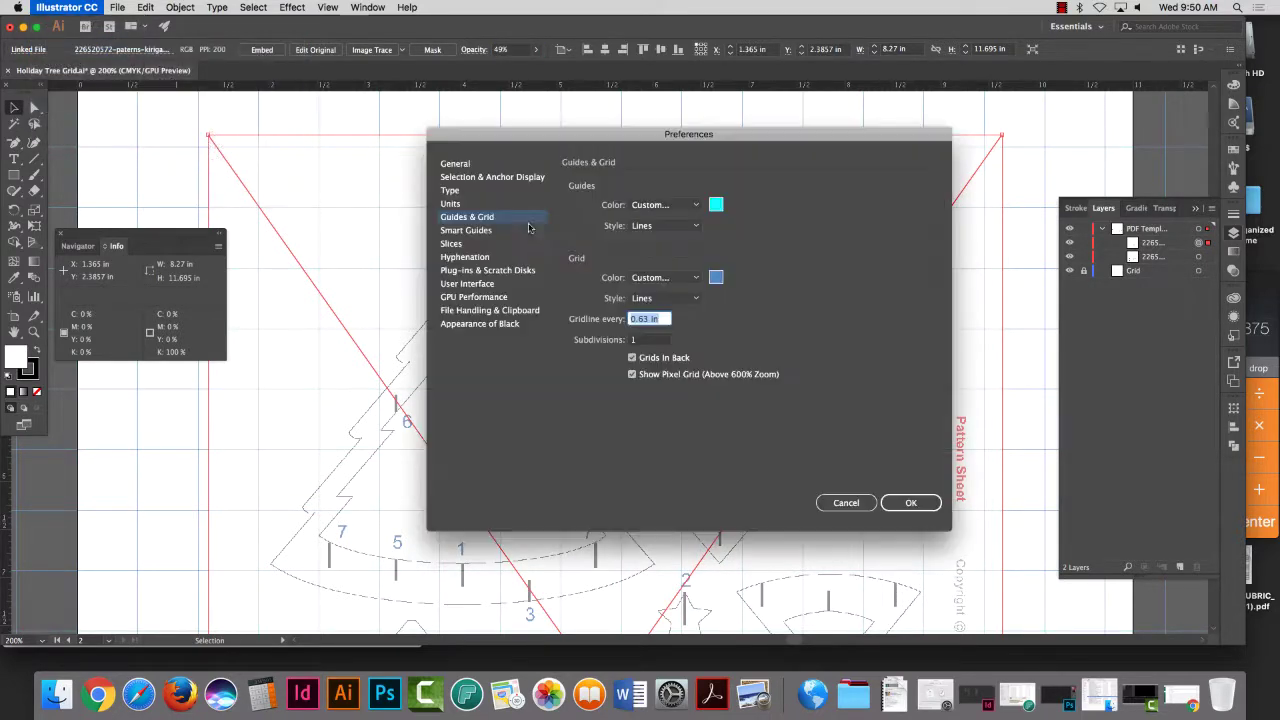
{"action": "left_click", "coordinate": [716, 206]}
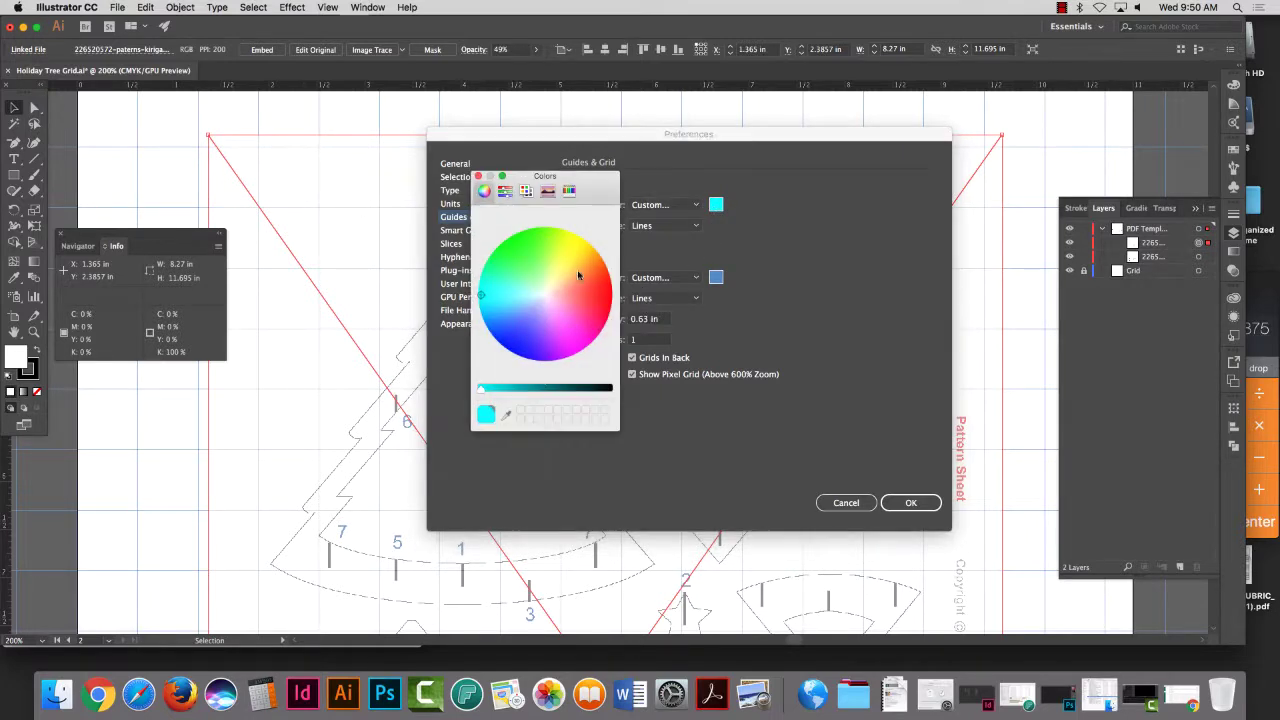
{"action": "left_click", "coordinate": [524, 341]}
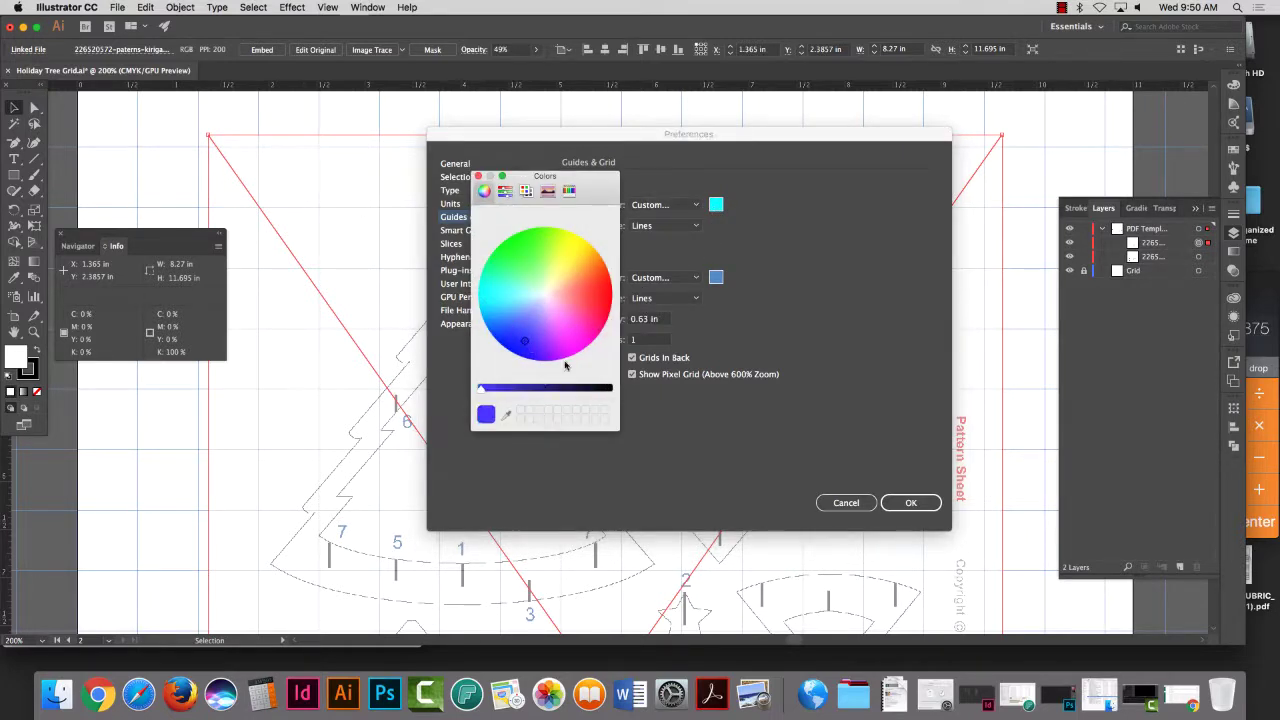
{"action": "left_click", "coordinate": [478, 176]}
{"action": "left_click", "coordinate": [714, 280]}
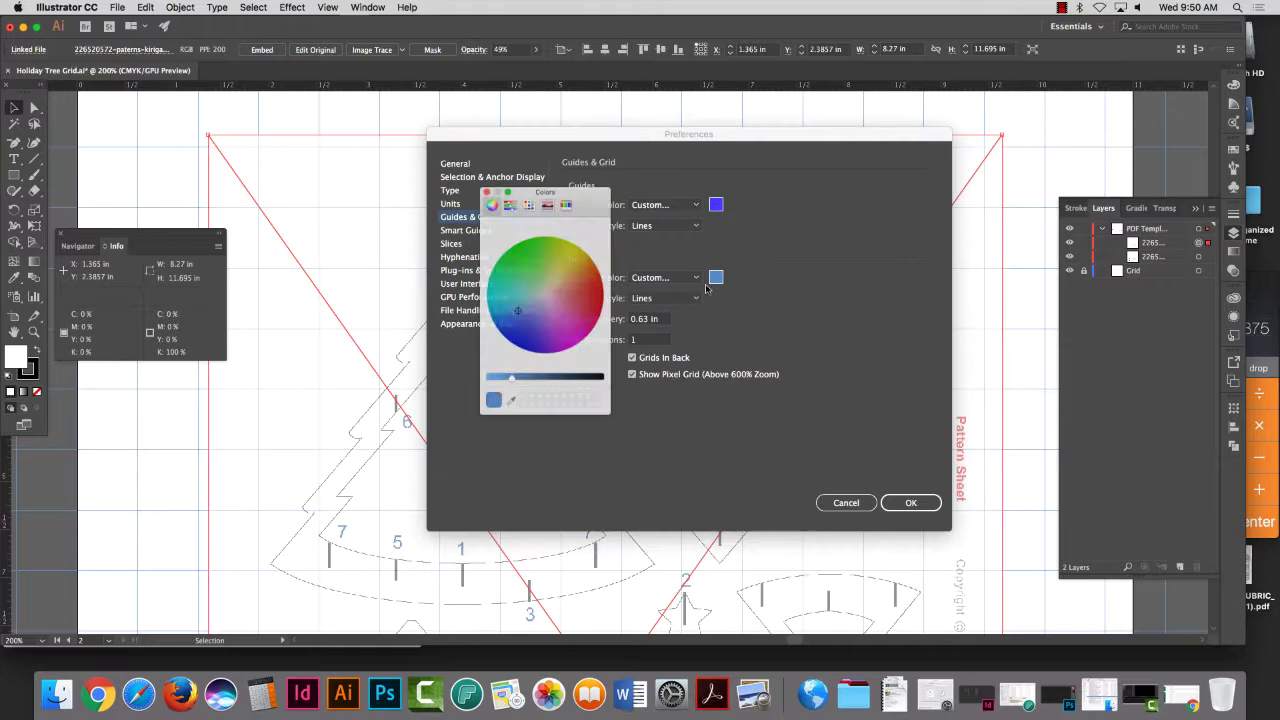
{"action": "left_click", "coordinate": [518, 332]}
{"action": "left_click", "coordinate": [525, 335]}
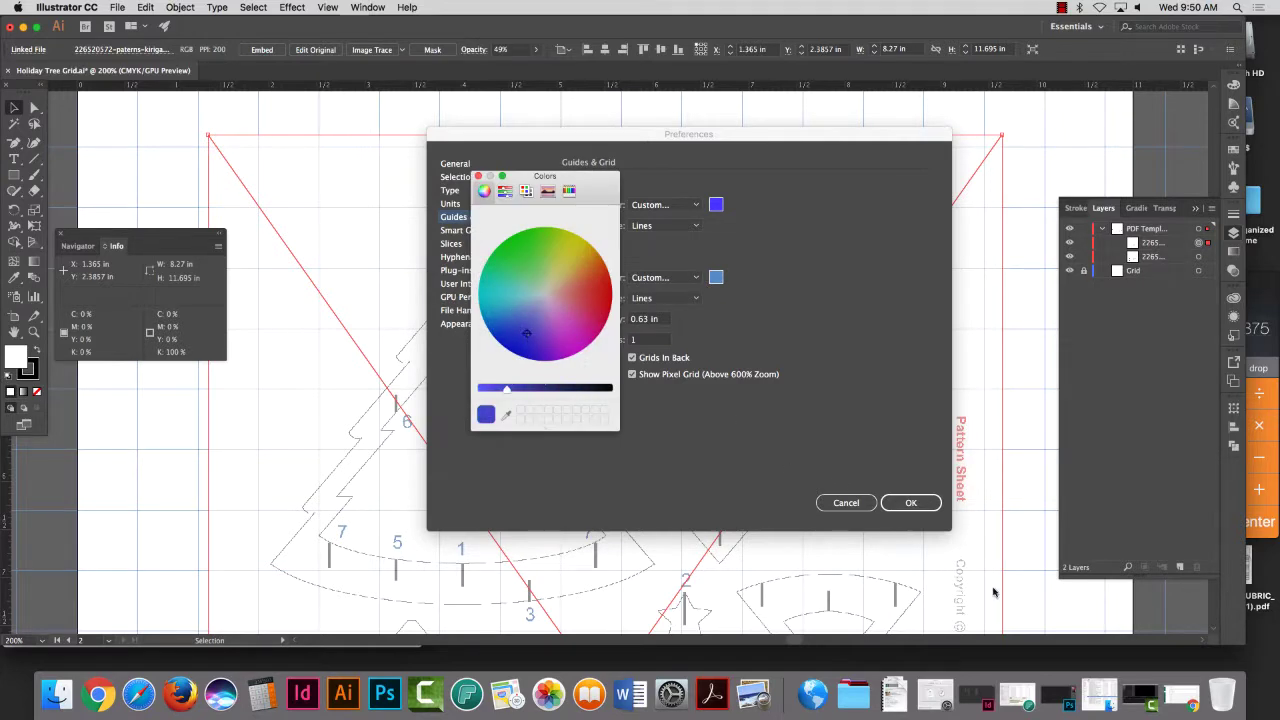
{"action": "left_click", "coordinate": [478, 176]}
{"action": "left_click", "coordinate": [902, 505]}
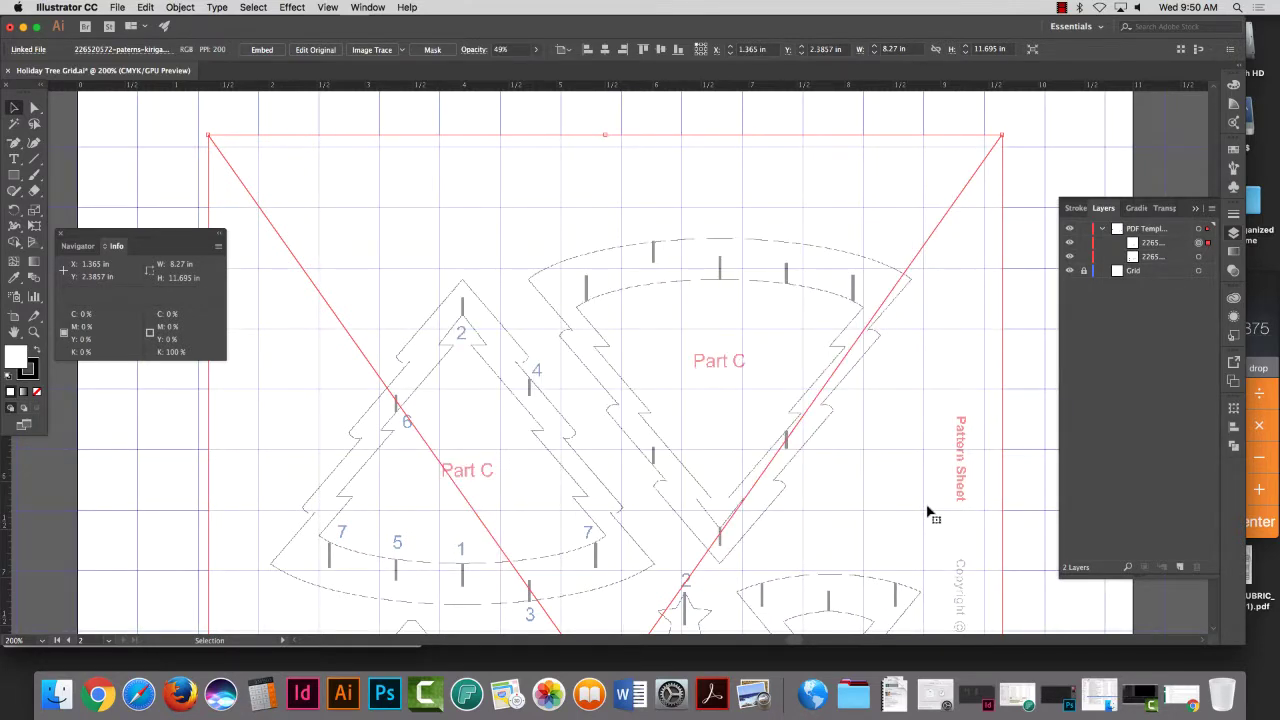
Step: Set the guides' custom color to saturated deep blue and the grid's custom color to a darker deep blue
{"action": "left_click", "coordinate": [76, 7]}
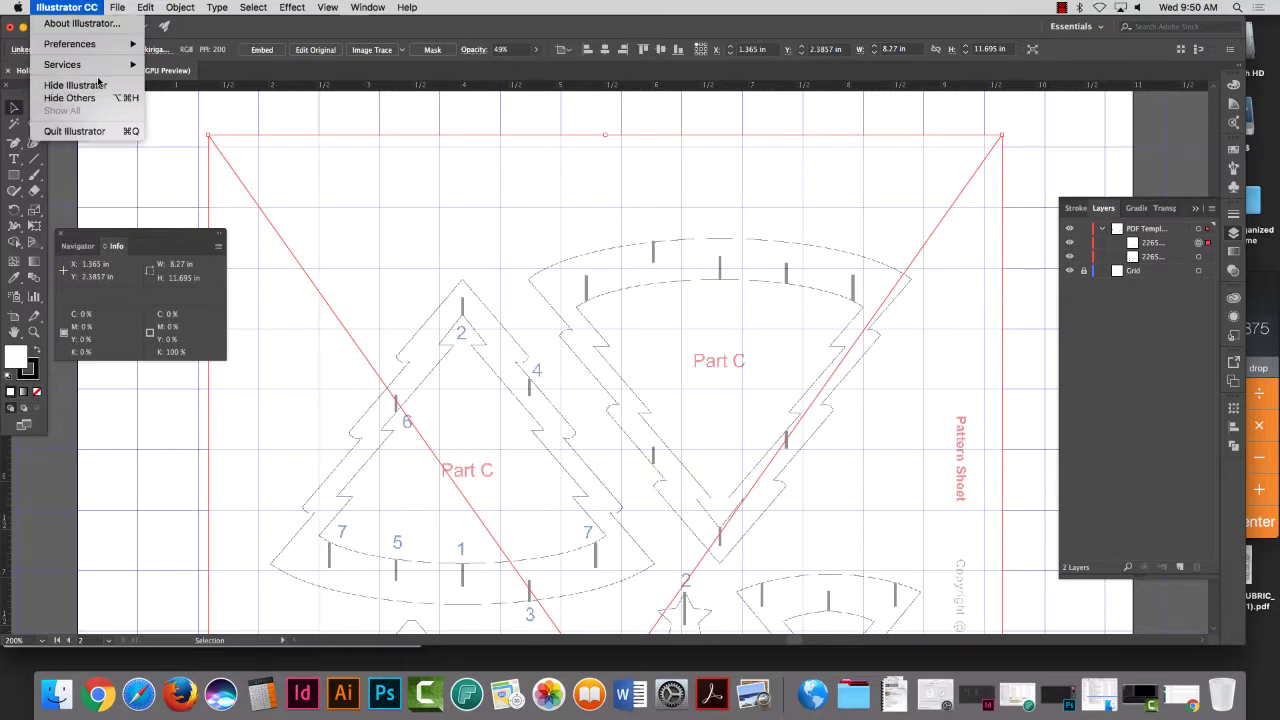
{"action": "mouse_move", "coordinate": [100, 44]}
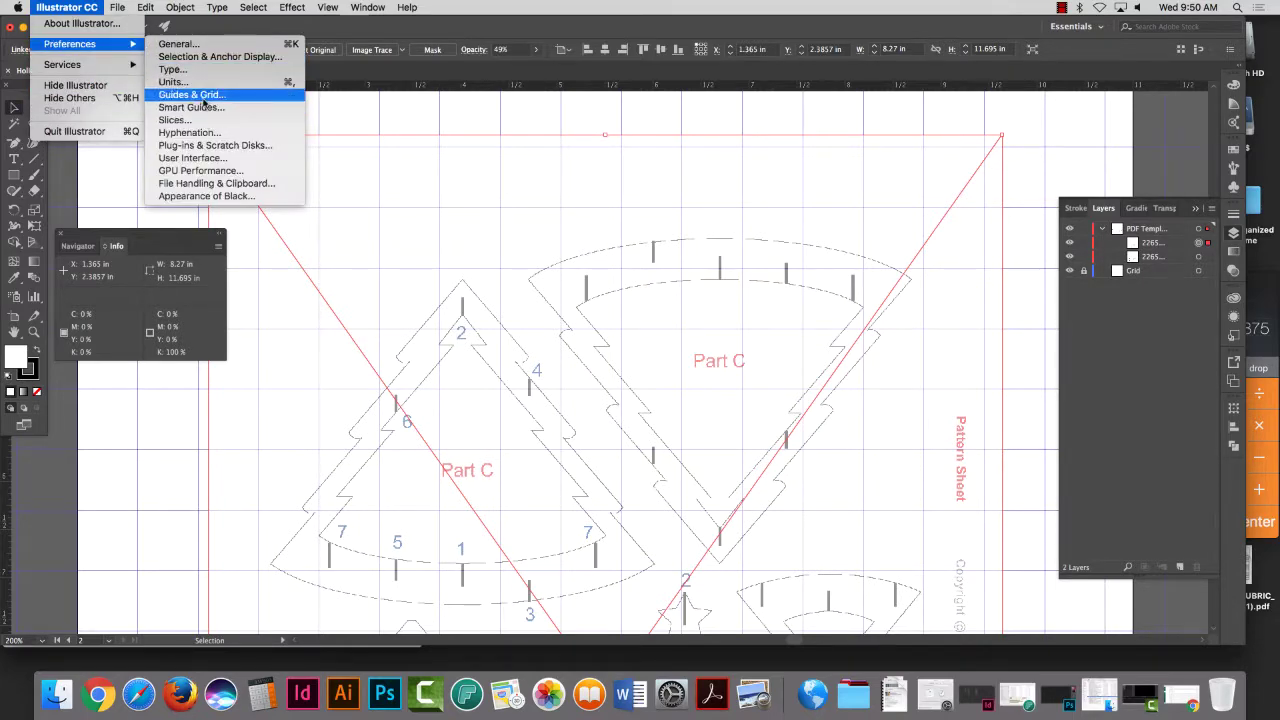
{"action": "left_click", "coordinate": [202, 95]}
{"action": "left_click", "coordinate": [716, 205]}
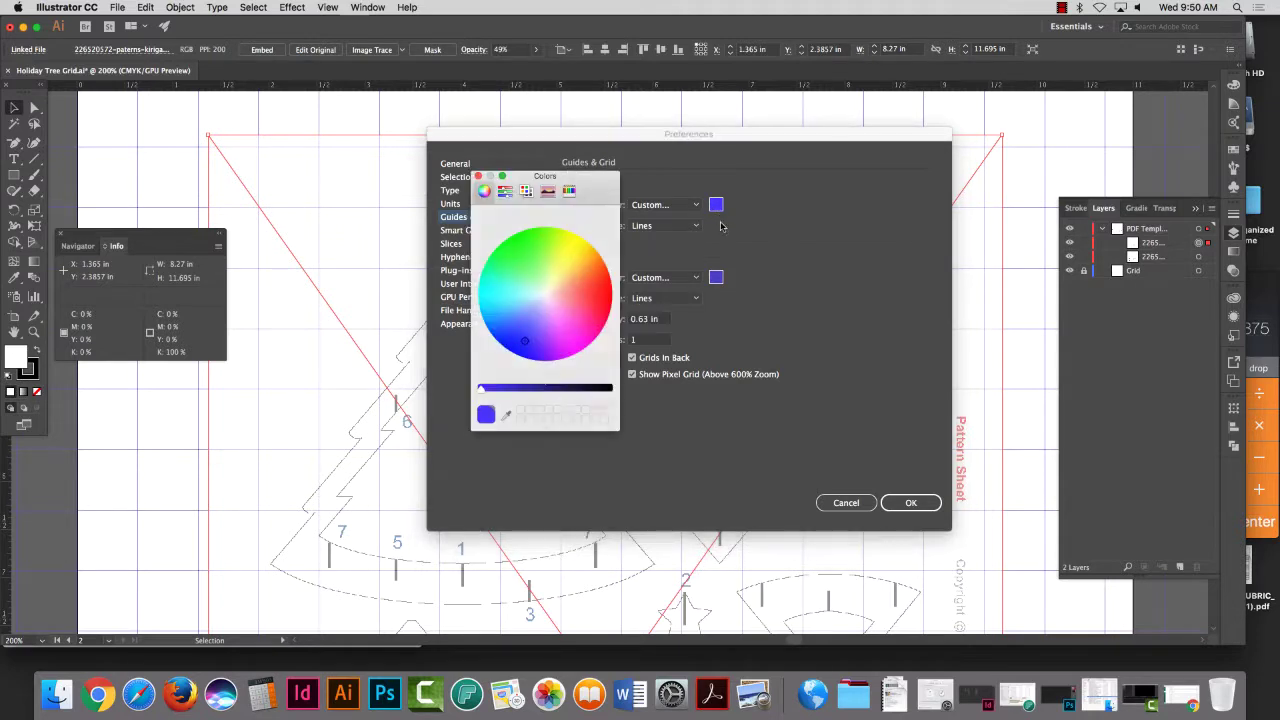
{"action": "left_click", "coordinate": [527, 355]}
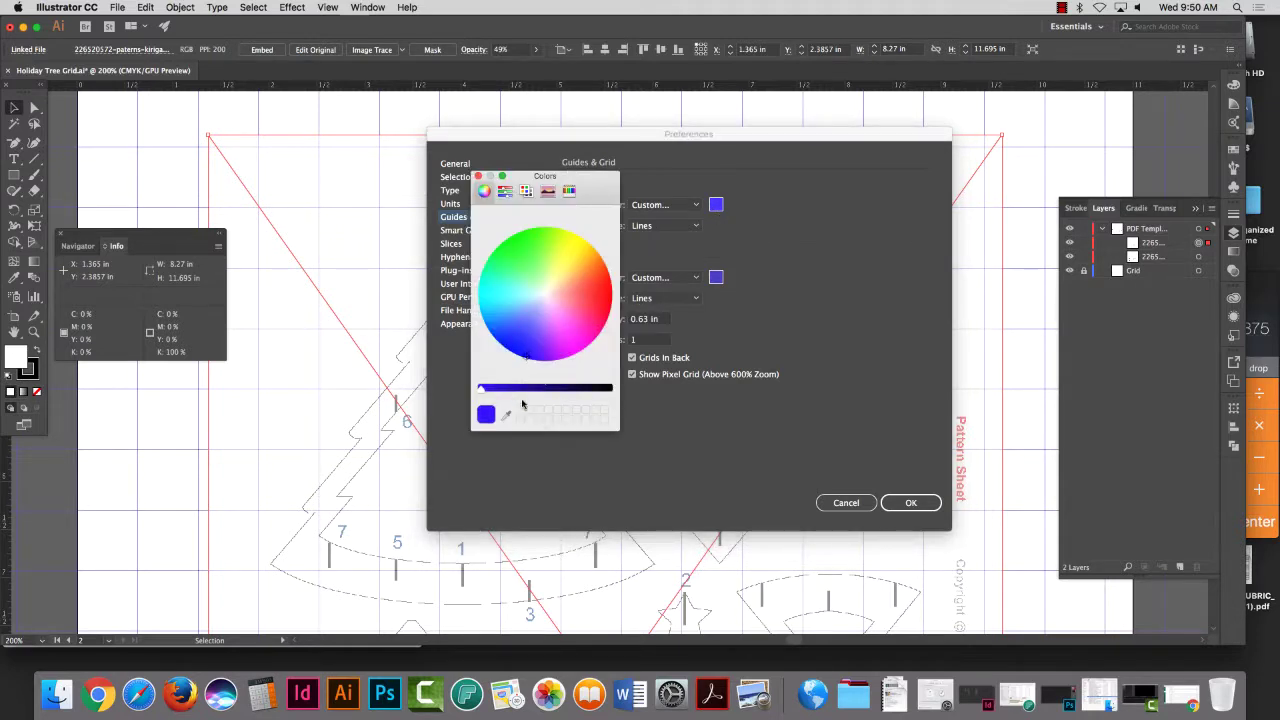
{"action": "left_click", "coordinate": [477, 176]}
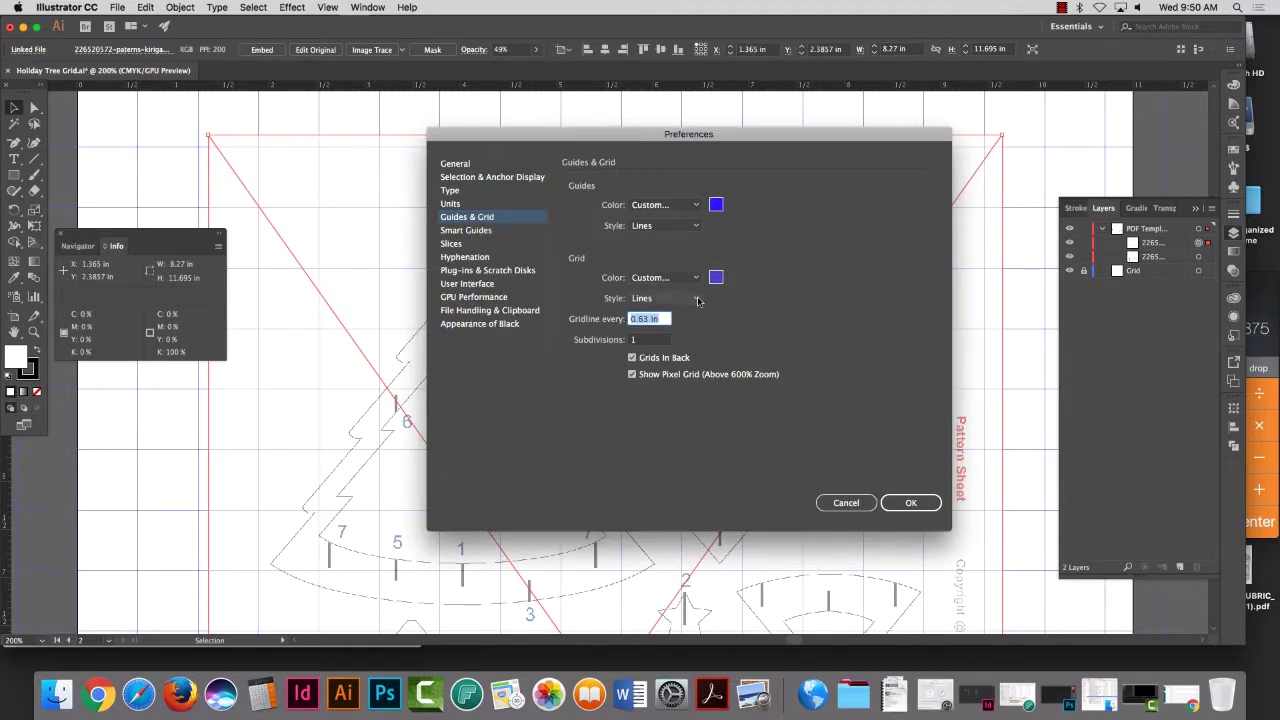
{"action": "left_click", "coordinate": [716, 277]}
{"action": "left_click", "coordinate": [527, 345]}
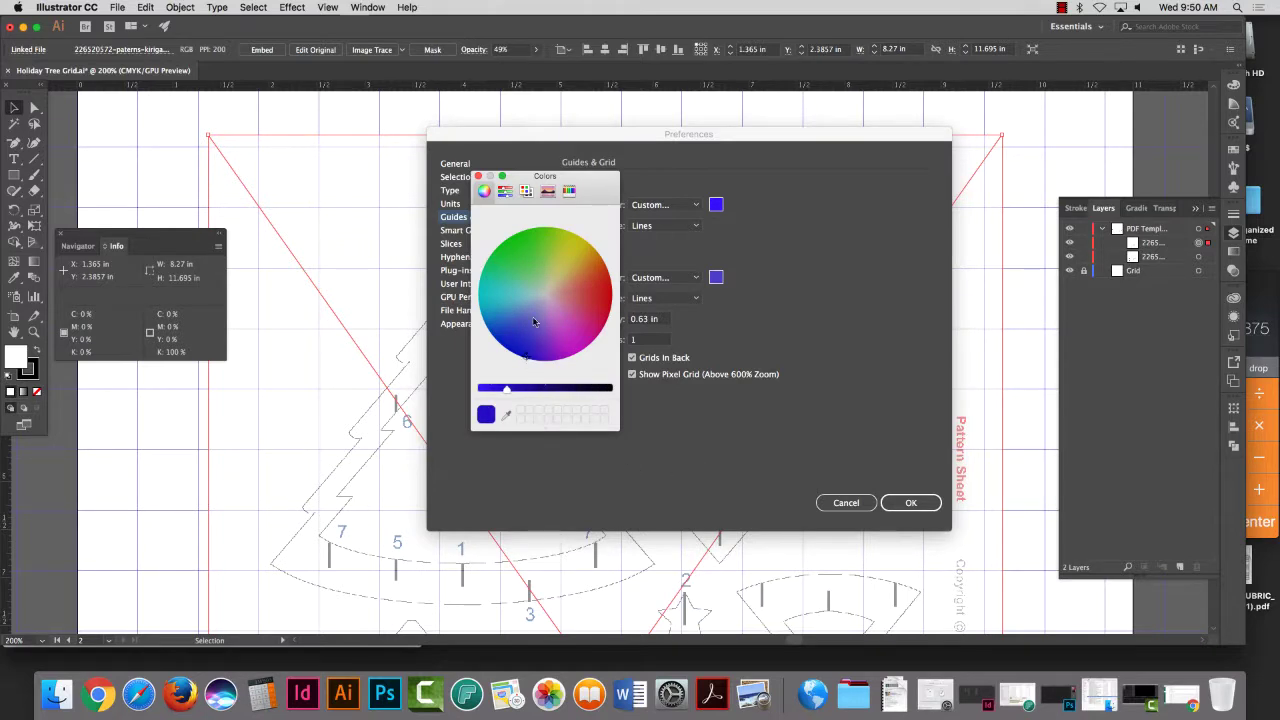
{"action": "left_click", "coordinate": [478, 176]}
{"action": "left_click", "coordinate": [910, 503]}
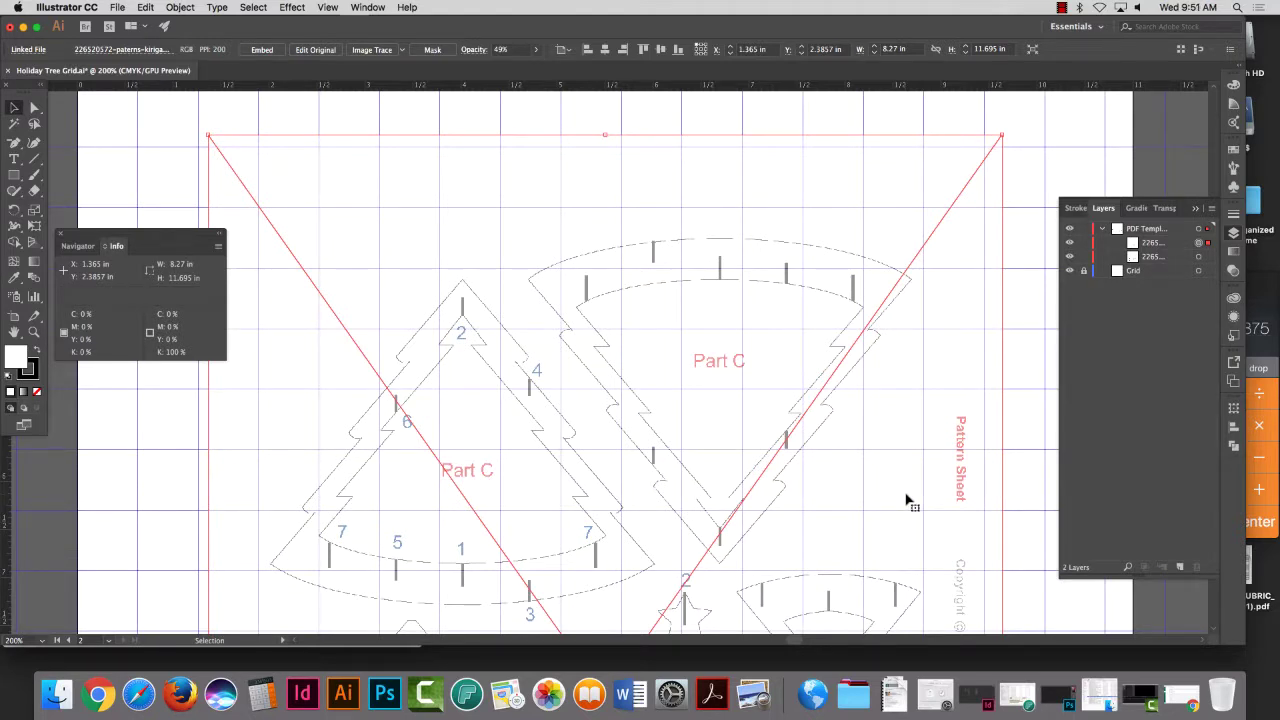
Step: Hide and reshow the PDF template layer to check the grid, and lower the second artboard's pattern page opacity to 42%
{"action": "left_click", "coordinate": [1069, 229]}
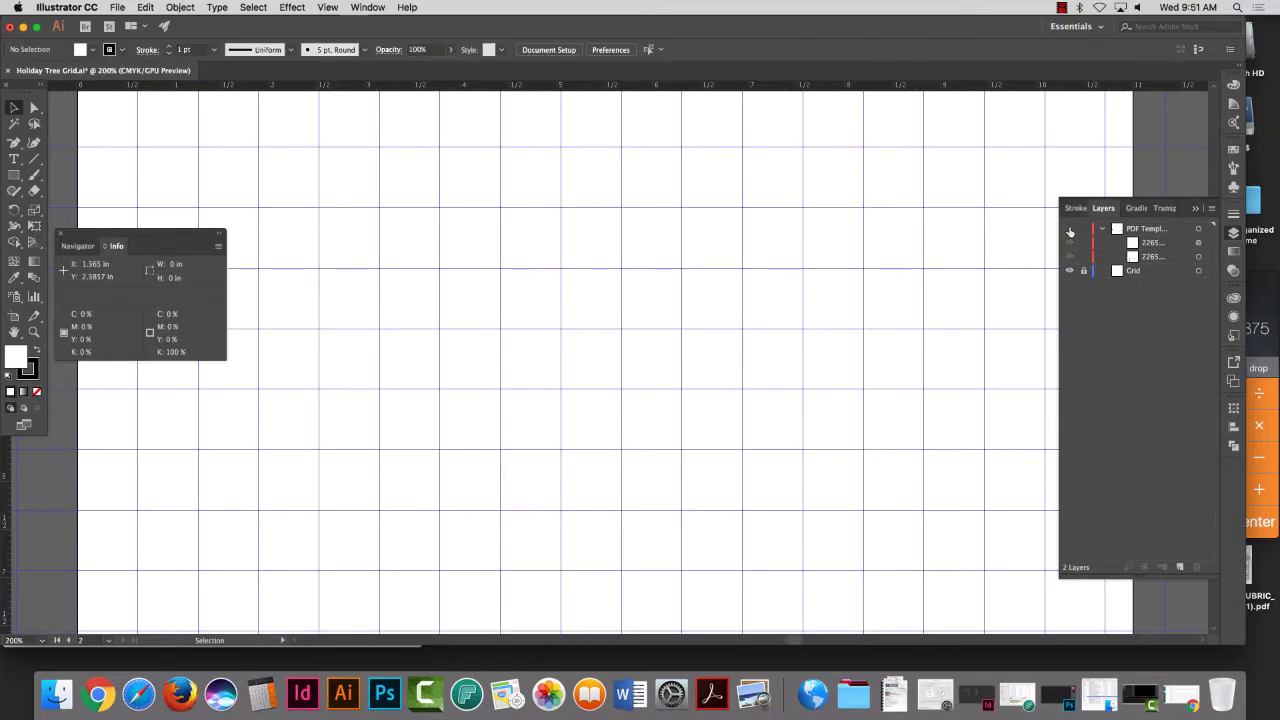
{"action": "left_click", "coordinate": [1069, 229]}
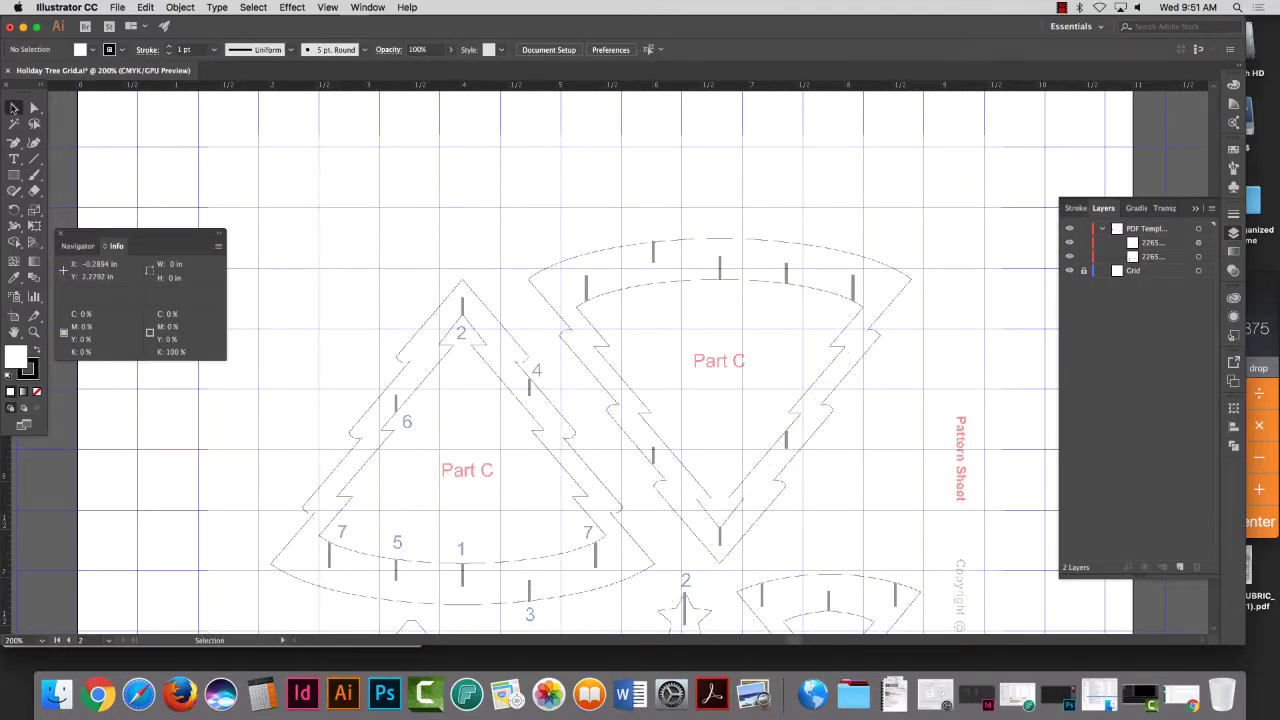
{"action": "left_click", "coordinate": [517, 266]}
{"action": "left_click", "coordinate": [536, 50]}
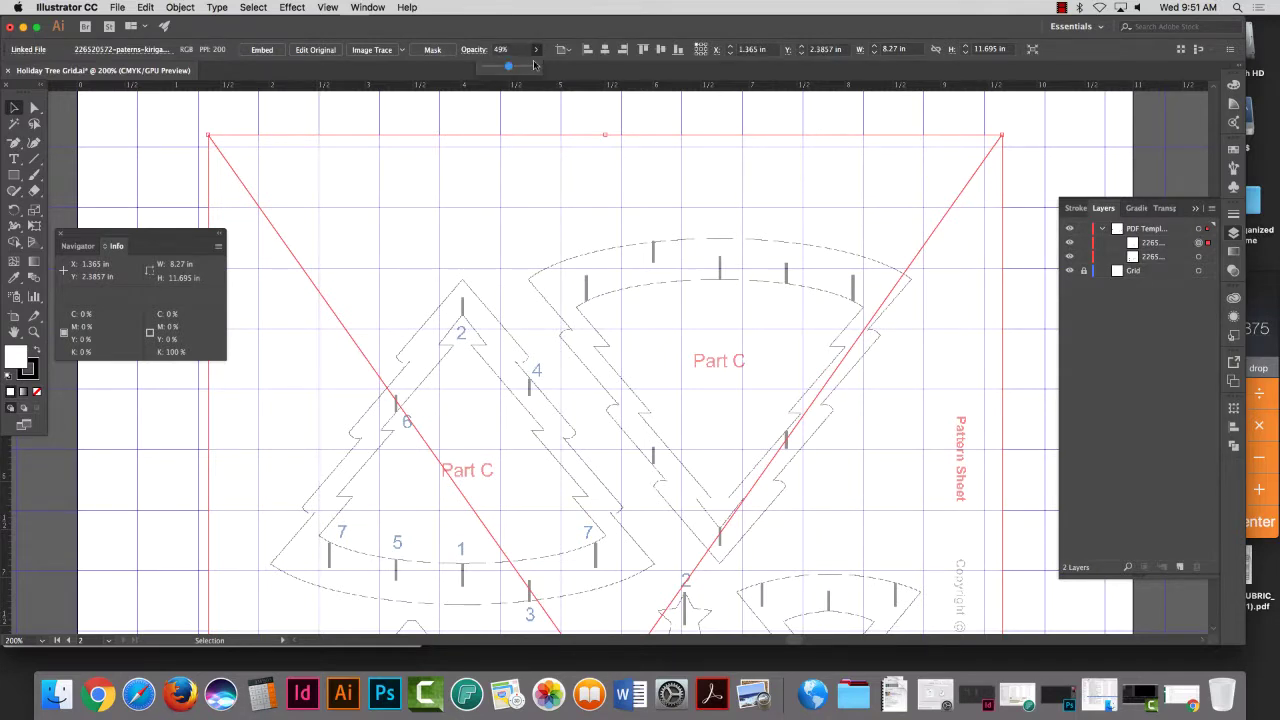
{"action": "left_click_drag", "start_coordinate": [509, 66], "coordinate": [505, 70]}
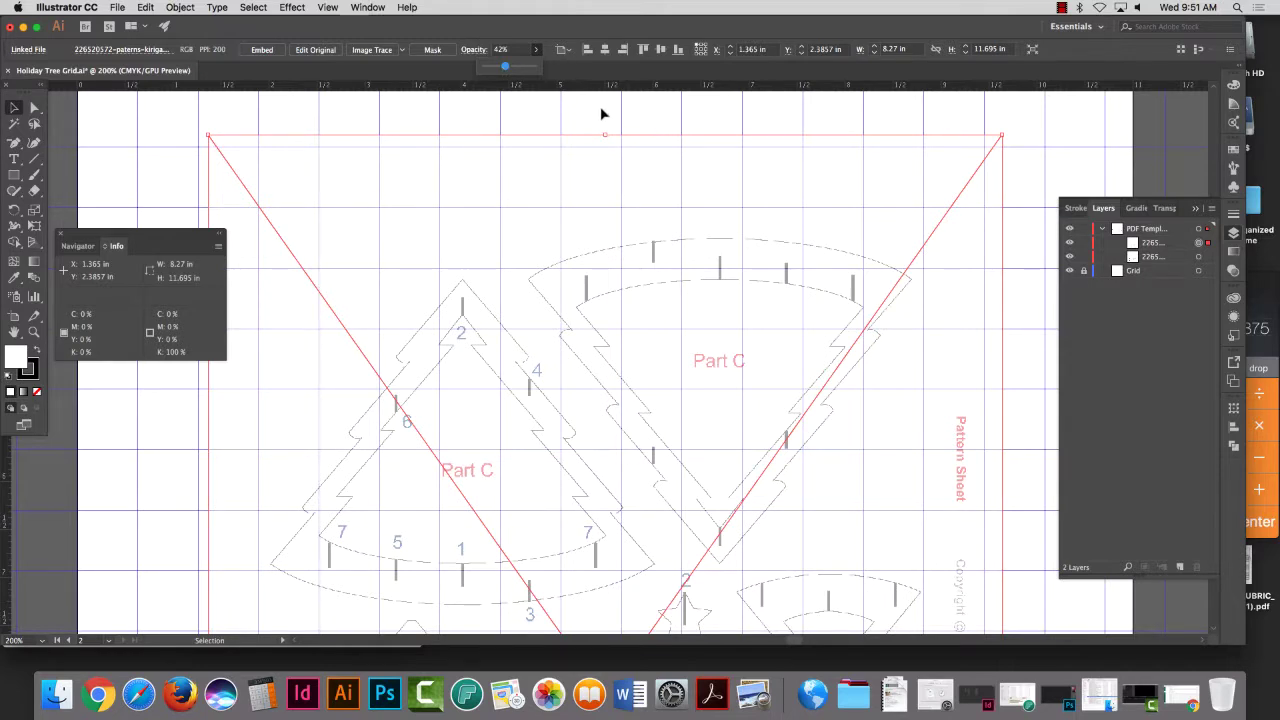
Step: Move the faded pattern sheet on the second artboard to about X 1.10 in, Y 2.23 in, lining up the Part C tree with the grid
{"action": "left_click", "coordinate": [15, 113]}
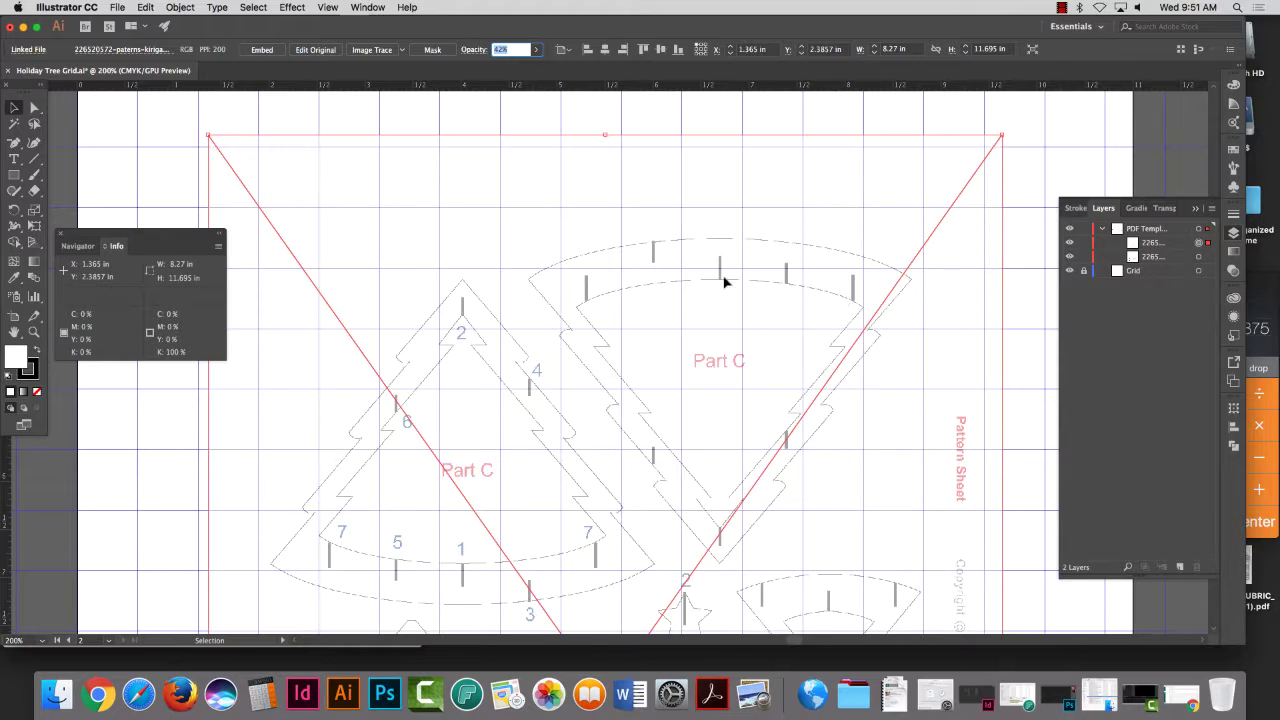
{"action": "left_click_drag", "start_coordinate": [727, 281], "coordinate": [700, 265]}
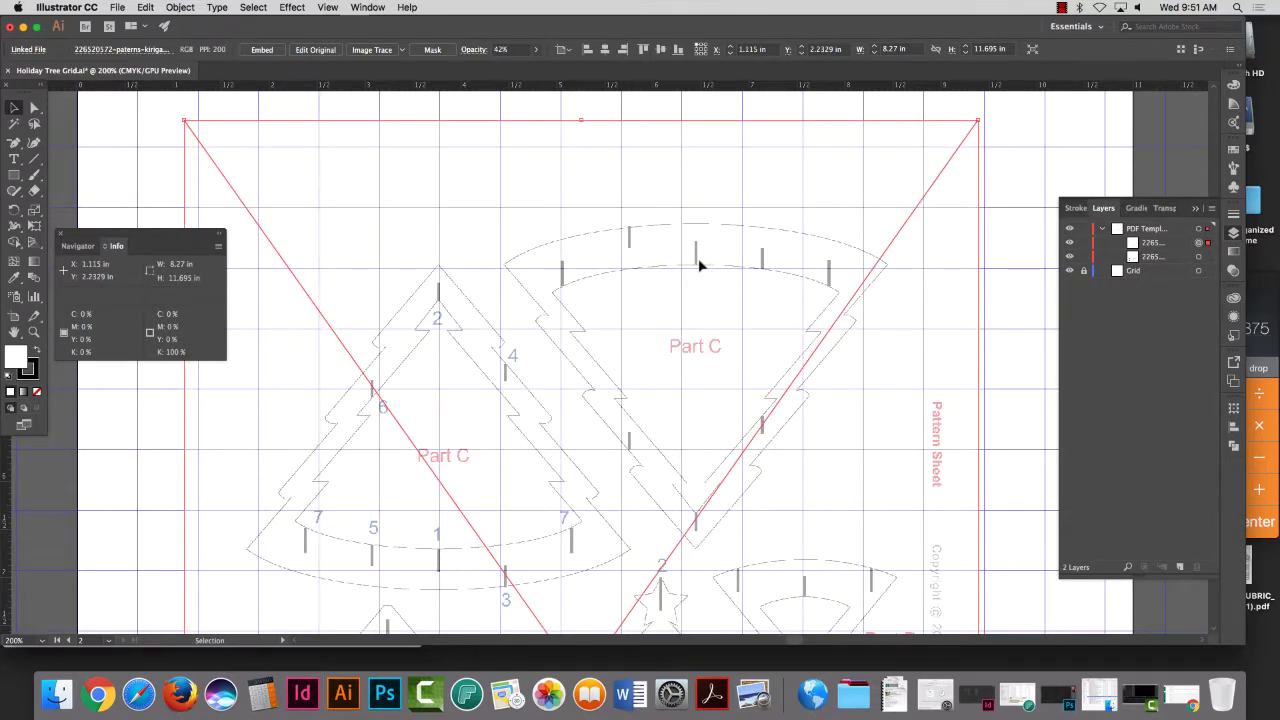
{"action": "key", "text": "Left"}
{"action": "key", "text": "Left"}
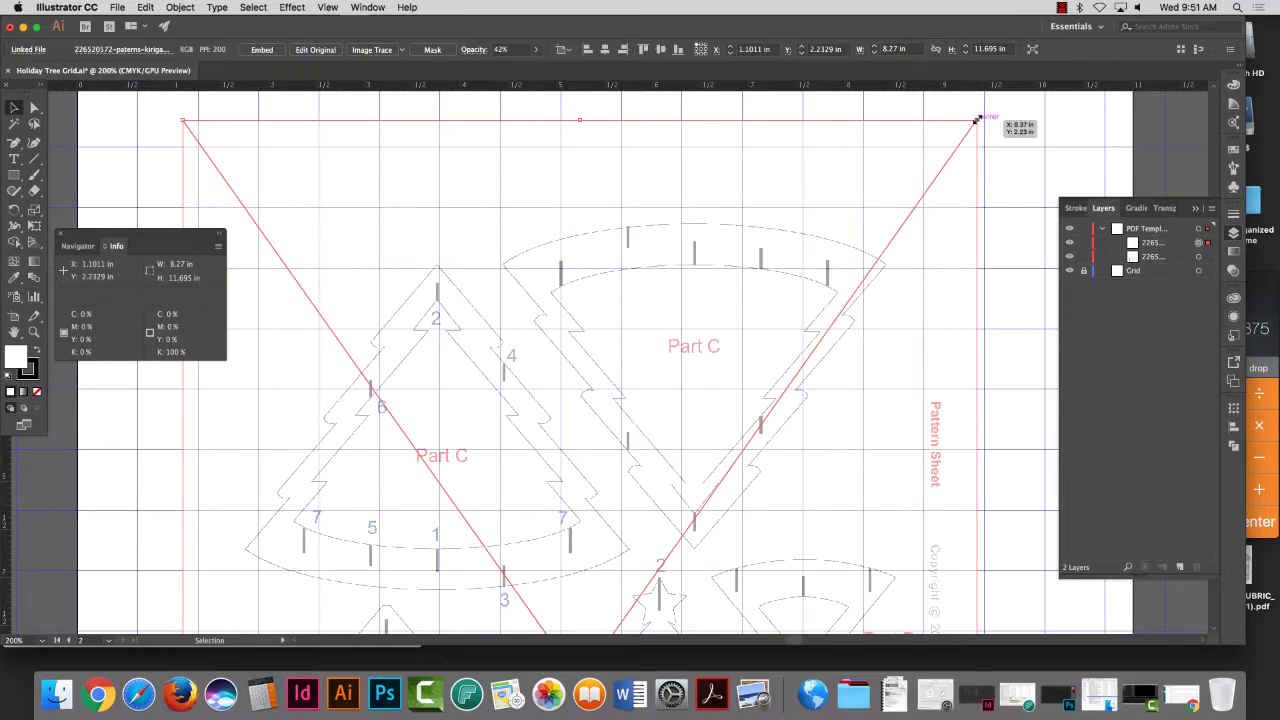
Step: Scale the pattern sheet proportionally to about 7.80 × 11.03 in and move the upright Part C tree's tip back to a grid intersection
{"action": "left_click_drag", "start_coordinate": [977, 119], "coordinate": [688, 143]}
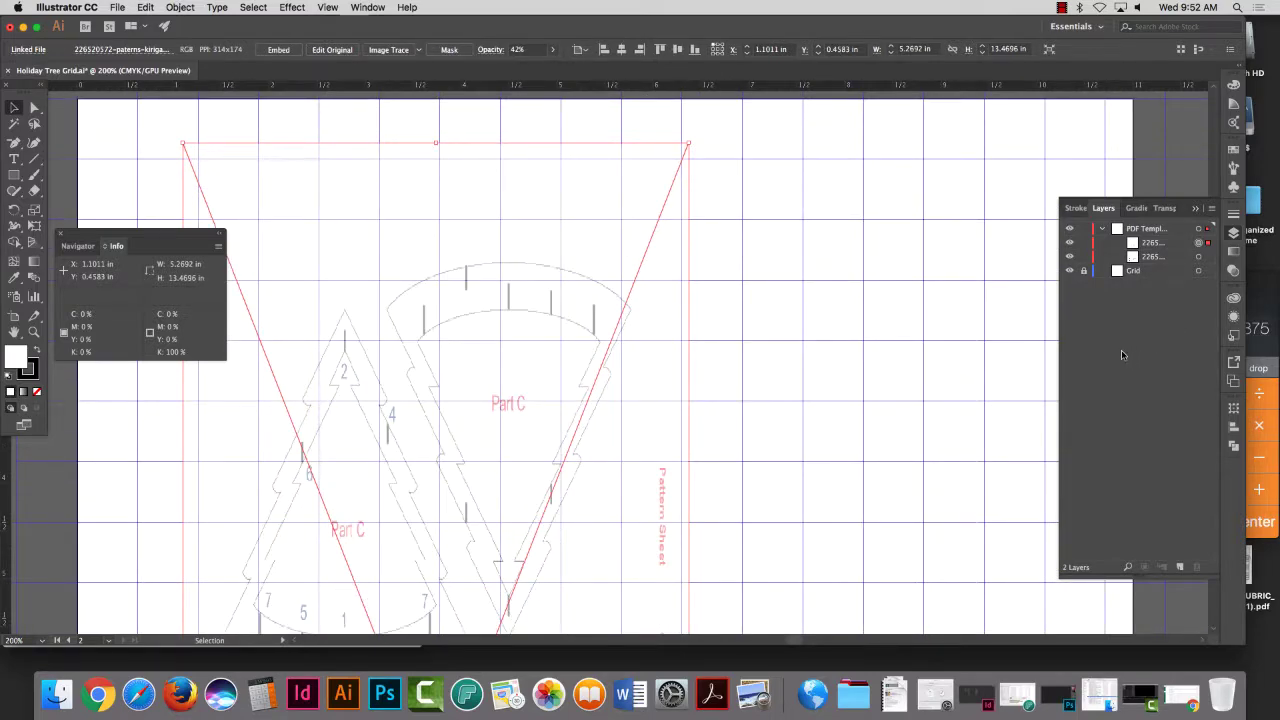
{"action": "scroll", "coordinate": [960, 320], "scroll_direction": "down", "scroll_amount": 4}
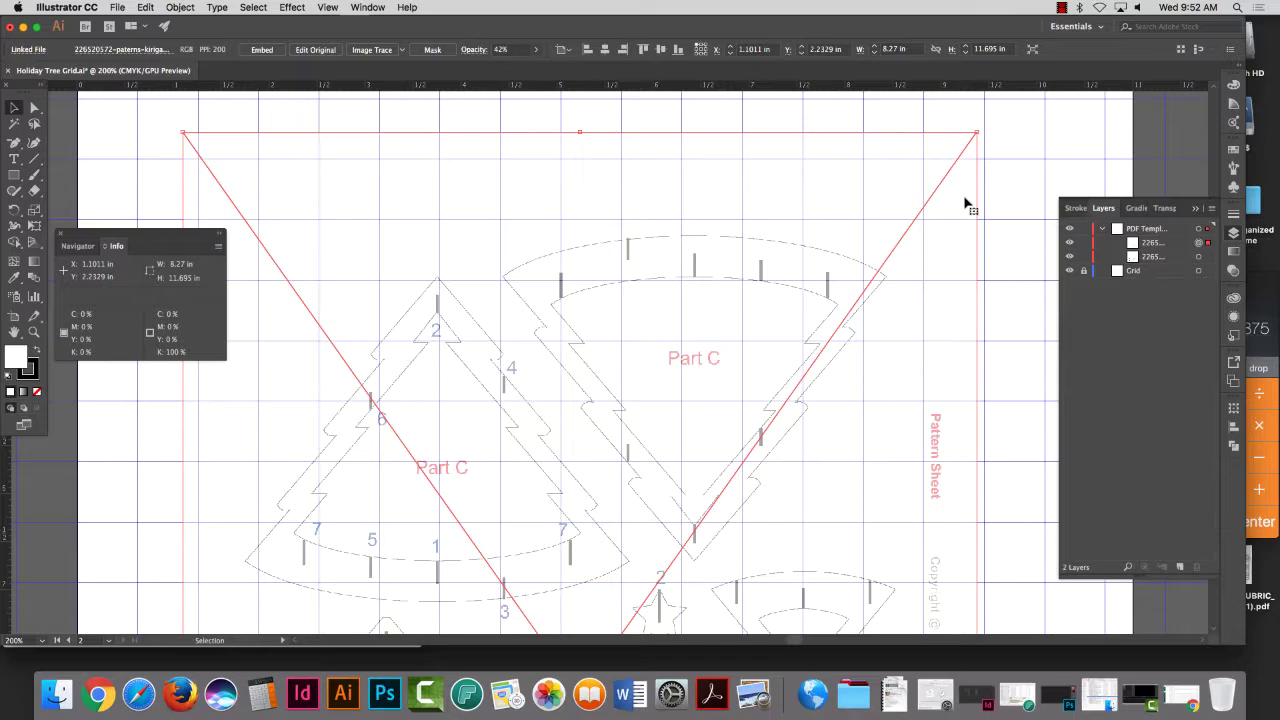
{"action": "left_click_drag", "start_coordinate": [977, 132], "coordinate": [931, 160]}
{"action": "mouse_move", "coordinate": [617, 309]}
{"action": "left_mouse_down"}
{"action": "mouse_move", "coordinate": [643, 294]}
{"action": "mouse_move", "coordinate": [610, 295]}
{"action": "mouse_move", "coordinate": [623, 300]}
{"action": "left_mouse_up"}
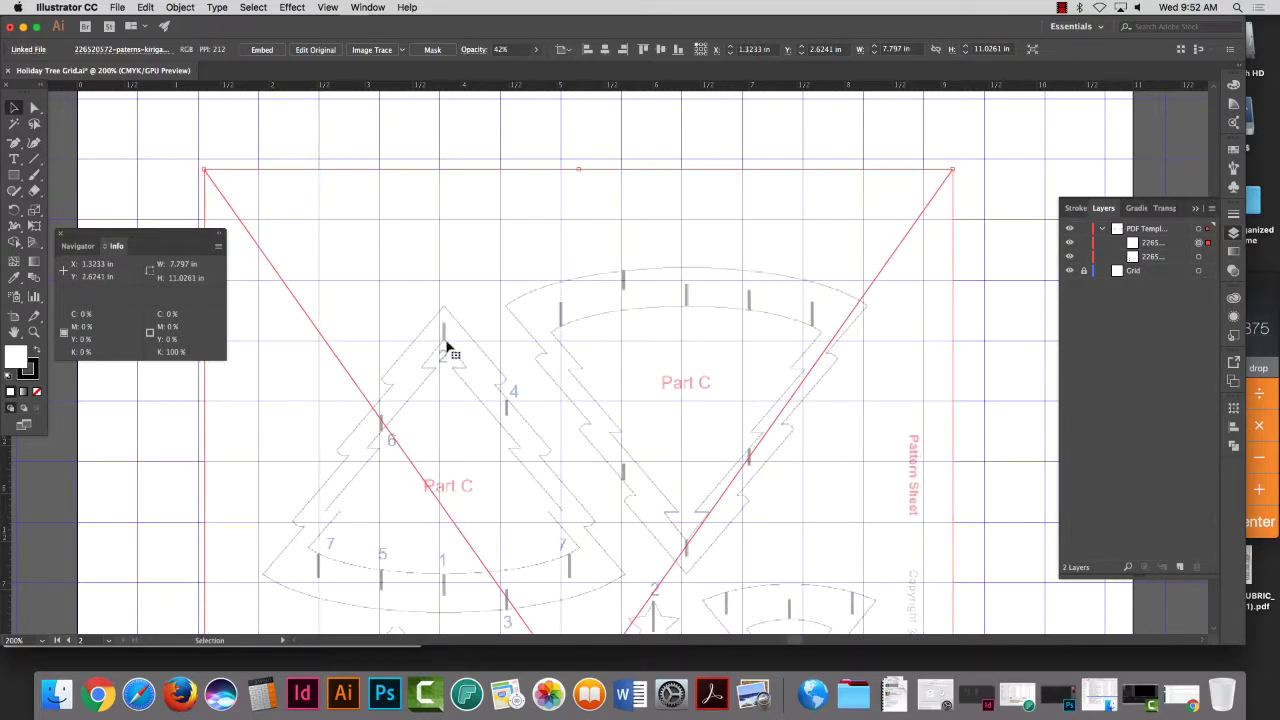
{"action": "left_click_drag", "start_coordinate": [447, 347], "coordinate": [446, 291]}
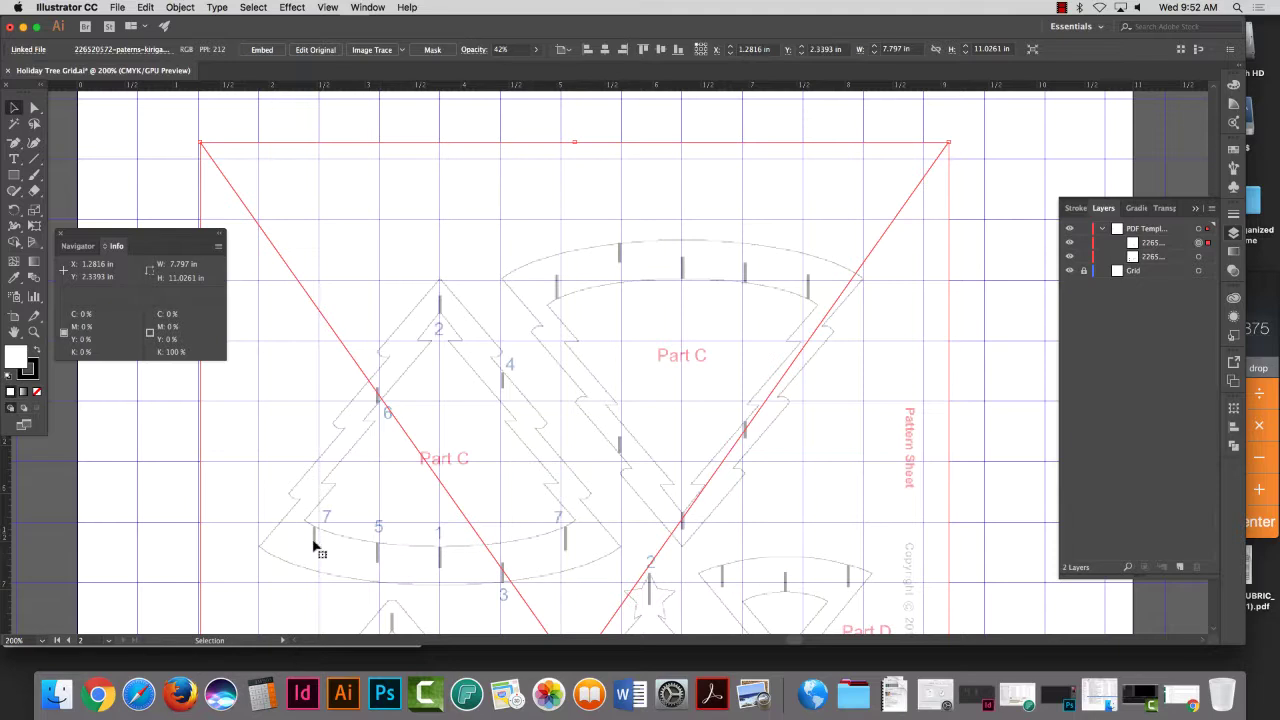
Step: Shrink the pattern sheet proportionally to about 7.60 × 10.75 in and realign the upright Part C tree's tip and slots with the grid
{"action": "left_click_drag", "start_coordinate": [952, 147], "coordinate": [936, 161]}
{"action": "left_click_drag", "start_coordinate": [431, 334], "coordinate": [440, 325]}
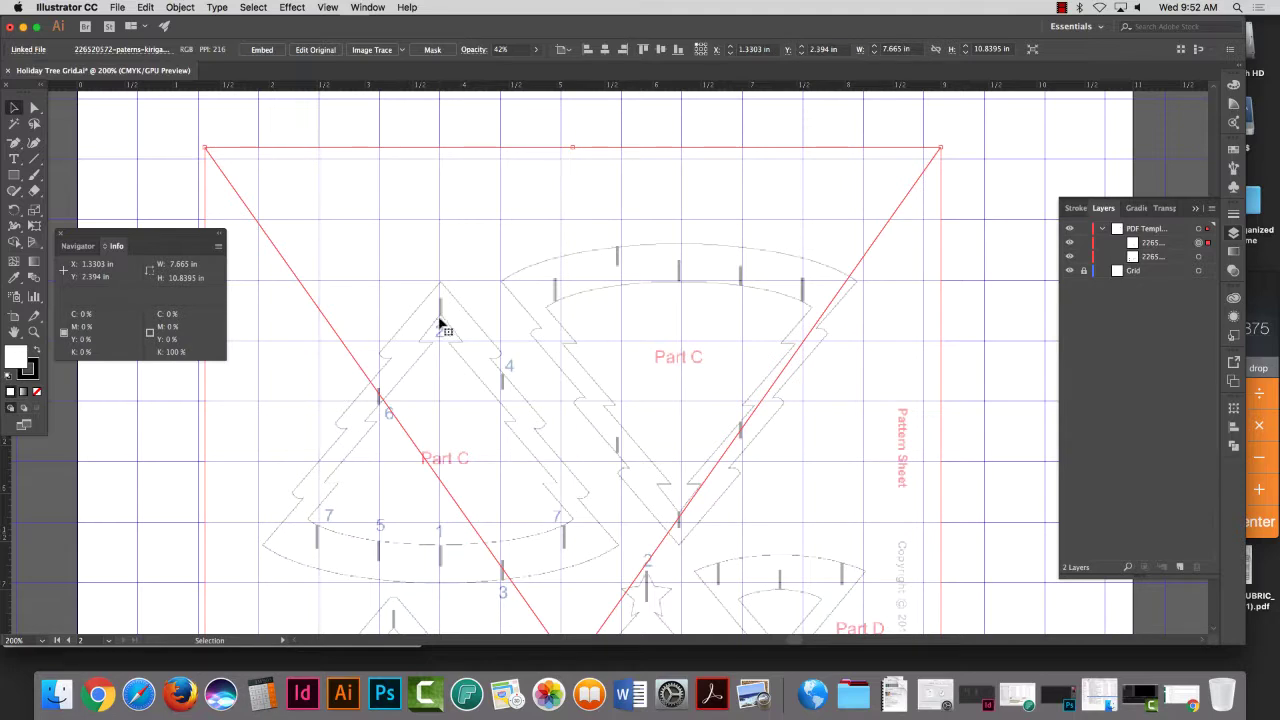
{"action": "left_click_drag", "start_coordinate": [457, 318], "coordinate": [458, 322]}
{"action": "left_click_drag", "start_coordinate": [941, 147], "coordinate": [934, 156]}
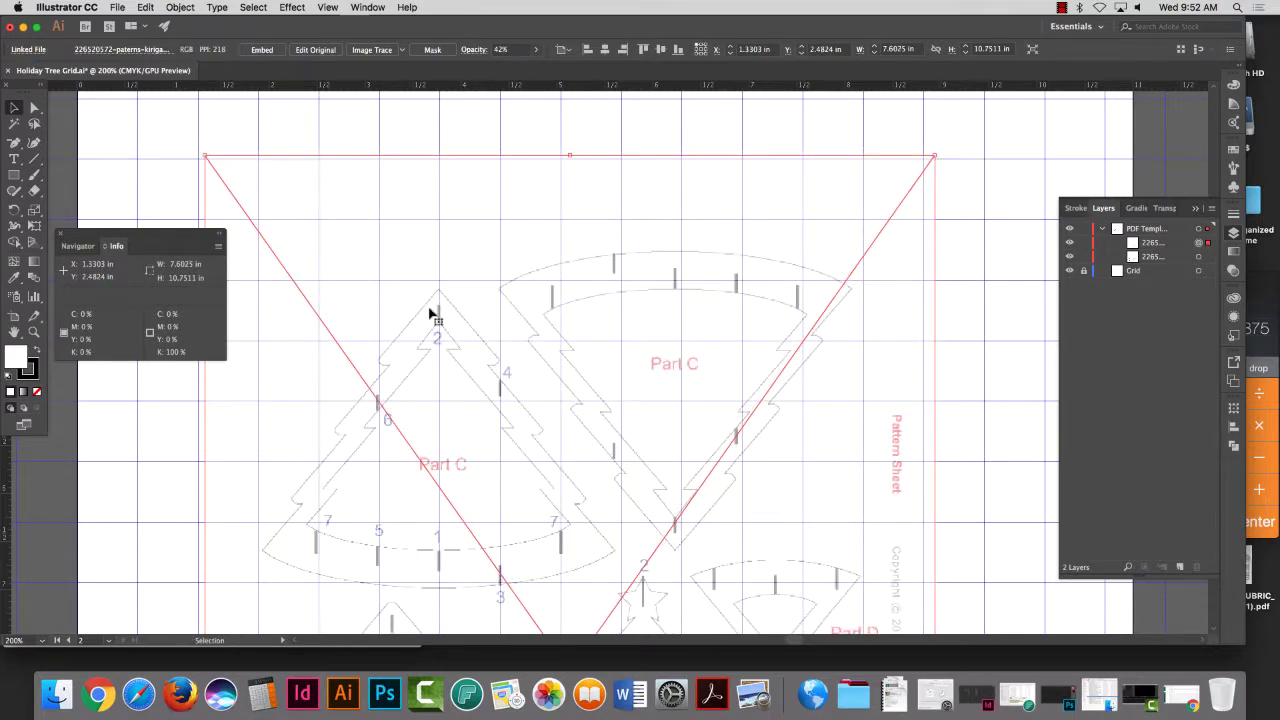
{"action": "left_click_drag", "start_coordinate": [430, 316], "coordinate": [455, 310]}
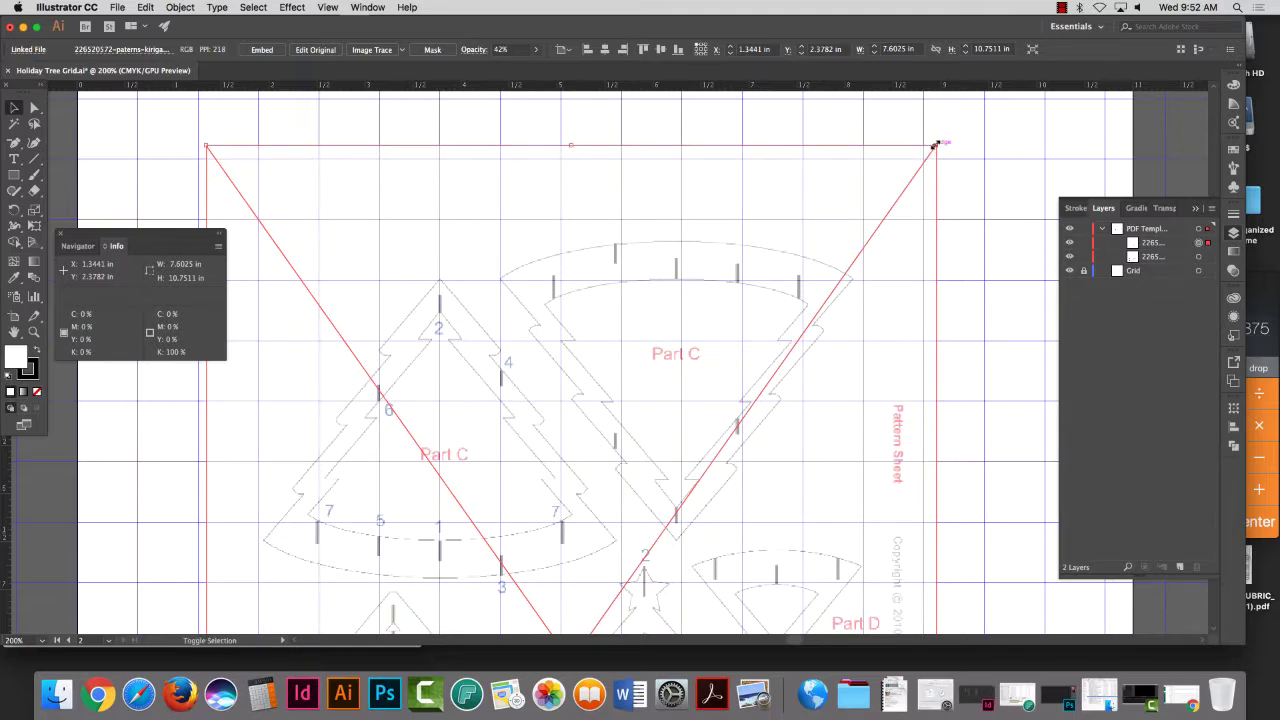
Step: Fine-tune the pattern sheet's size to about 7.49 × 10.59 in so the Part C slots match the grid spacing
{"action": "mouse_move", "coordinate": [937, 143]}
{"action": "left_mouse_down"}
{"action": "mouse_move", "coordinate": [924, 151]}
{"action": "mouse_move", "coordinate": [931, 143]}
{"action": "left_mouse_up"}
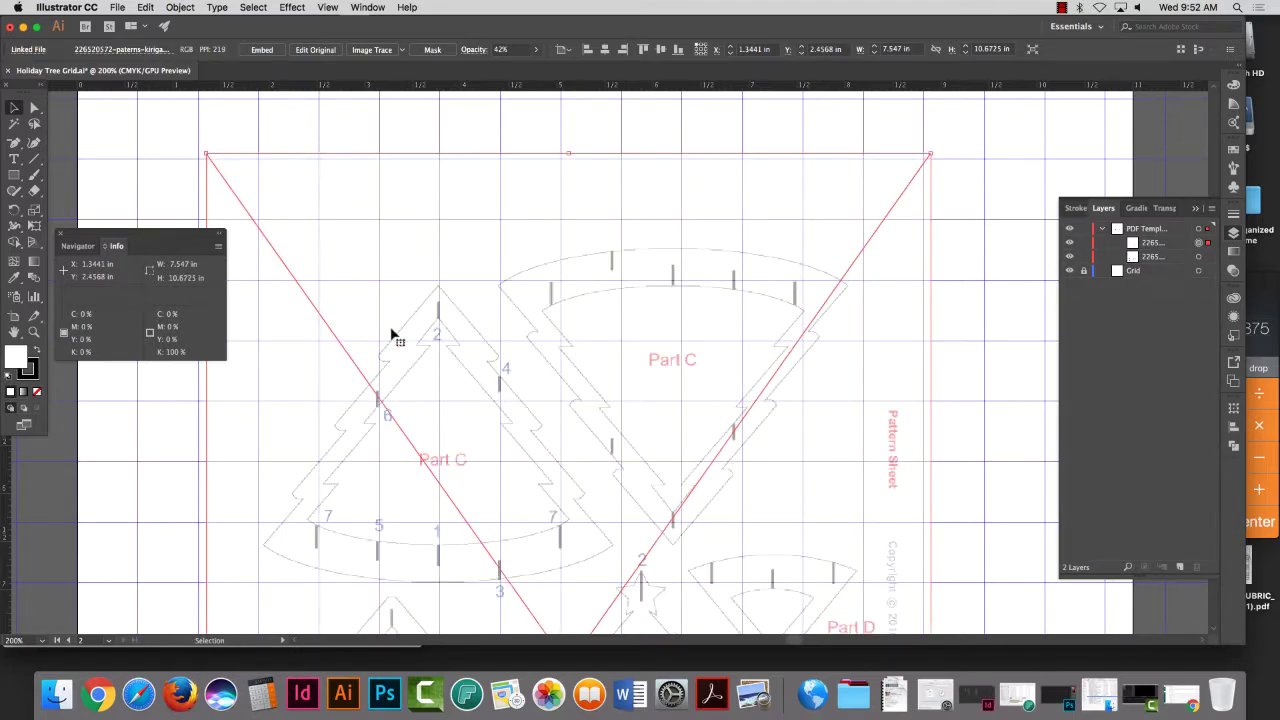
{"action": "mouse_move", "coordinate": [445, 316]}
{"action": "left_mouse_down"}
{"action": "mouse_move", "coordinate": [443, 298]}
{"action": "mouse_move", "coordinate": [449, 309]}
{"action": "left_mouse_up"}
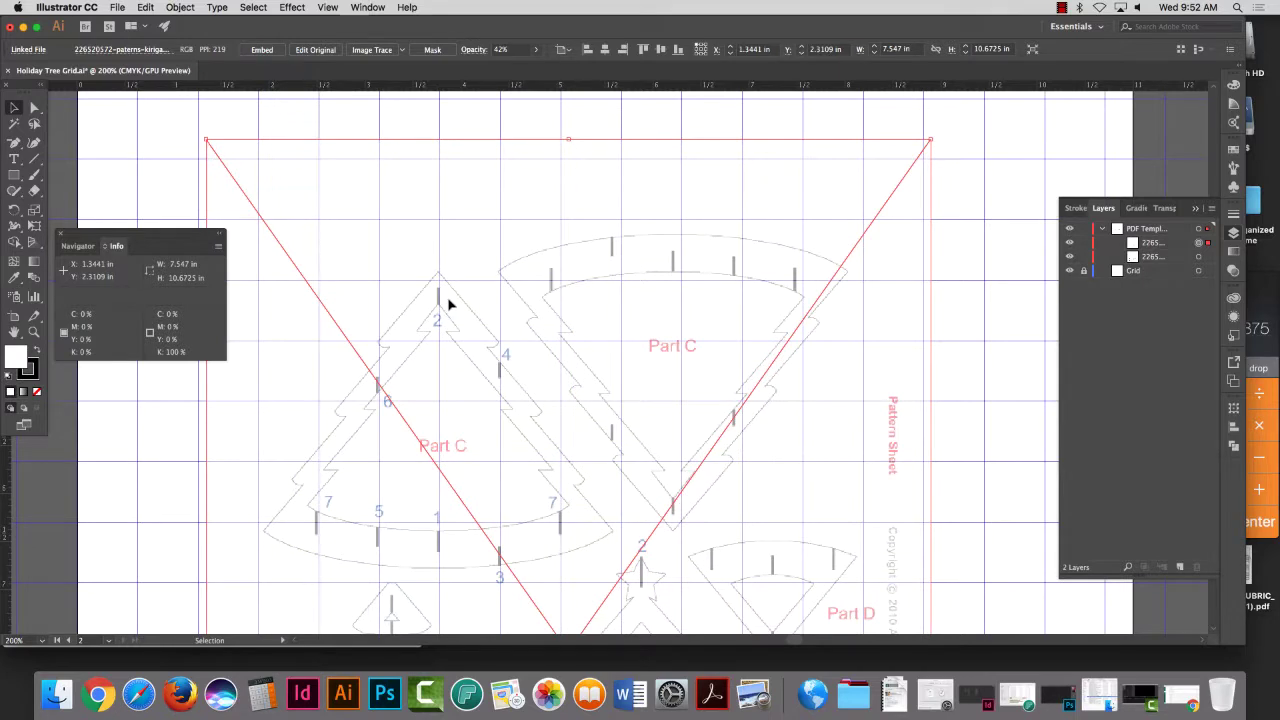
{"action": "key", "text": "Right"}
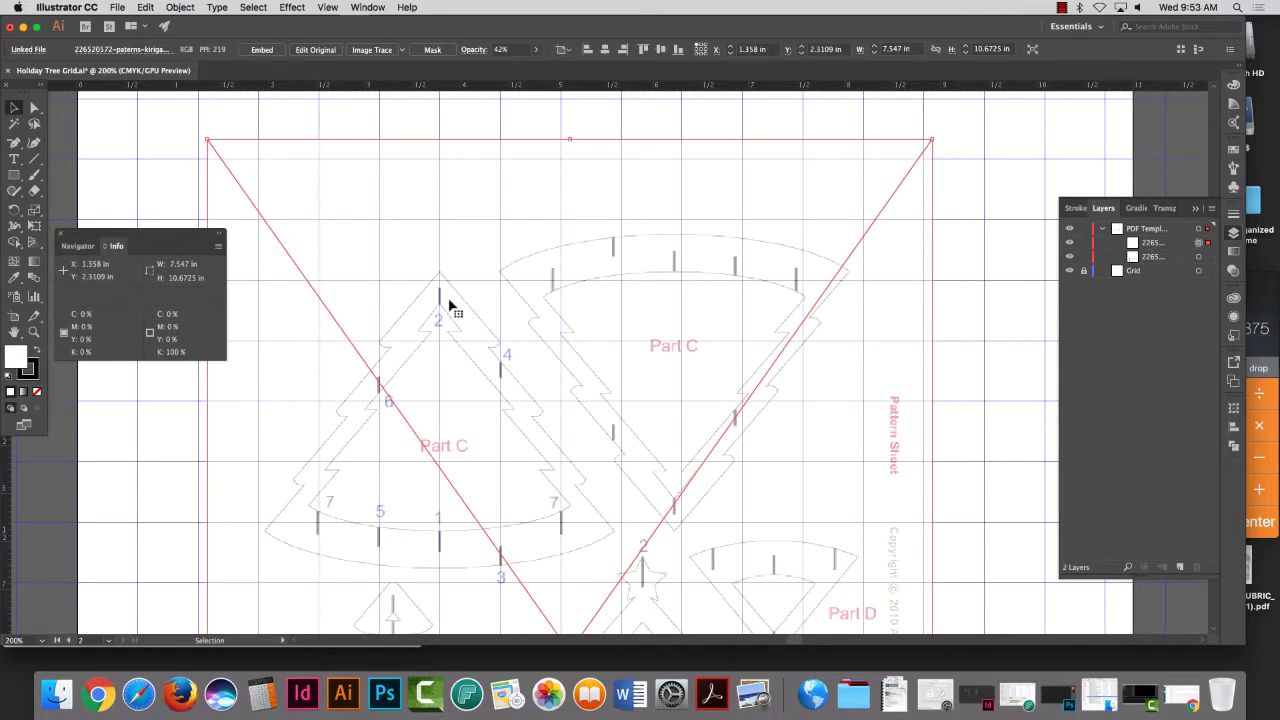
{"action": "key", "text": "Right"}
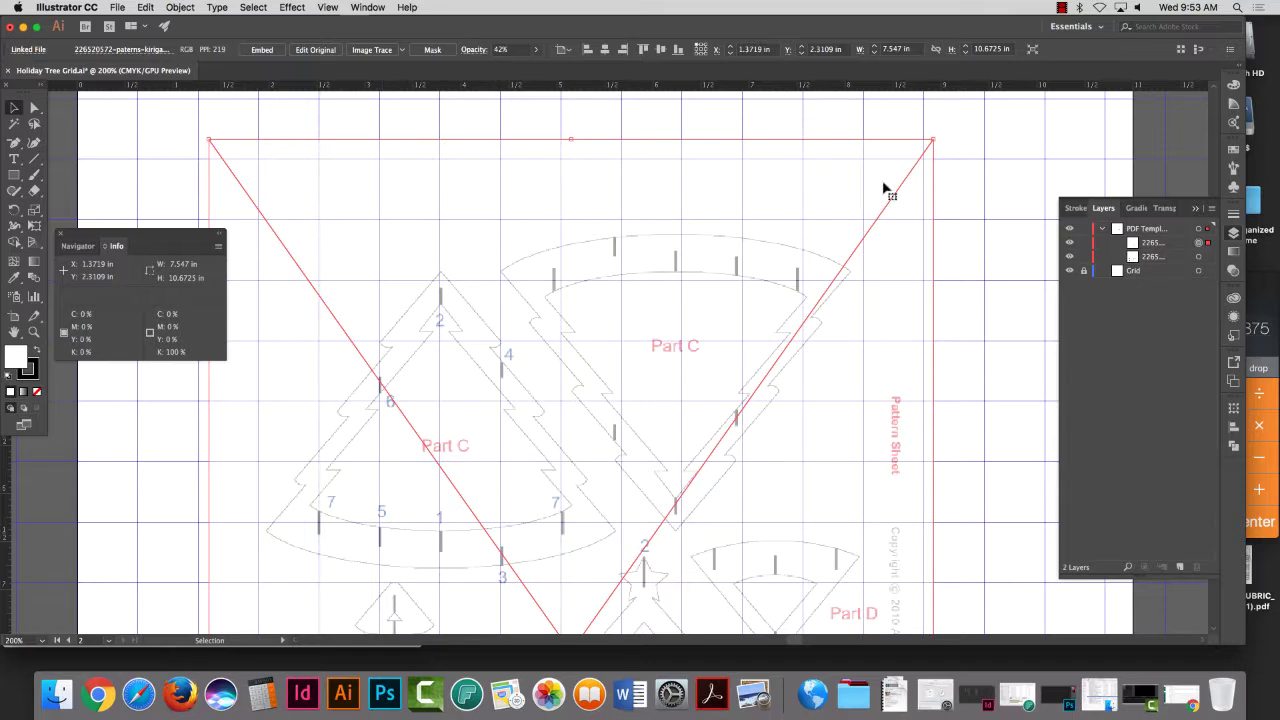
{"action": "left_click_drag", "start_coordinate": [934, 141], "coordinate": [927, 147]}
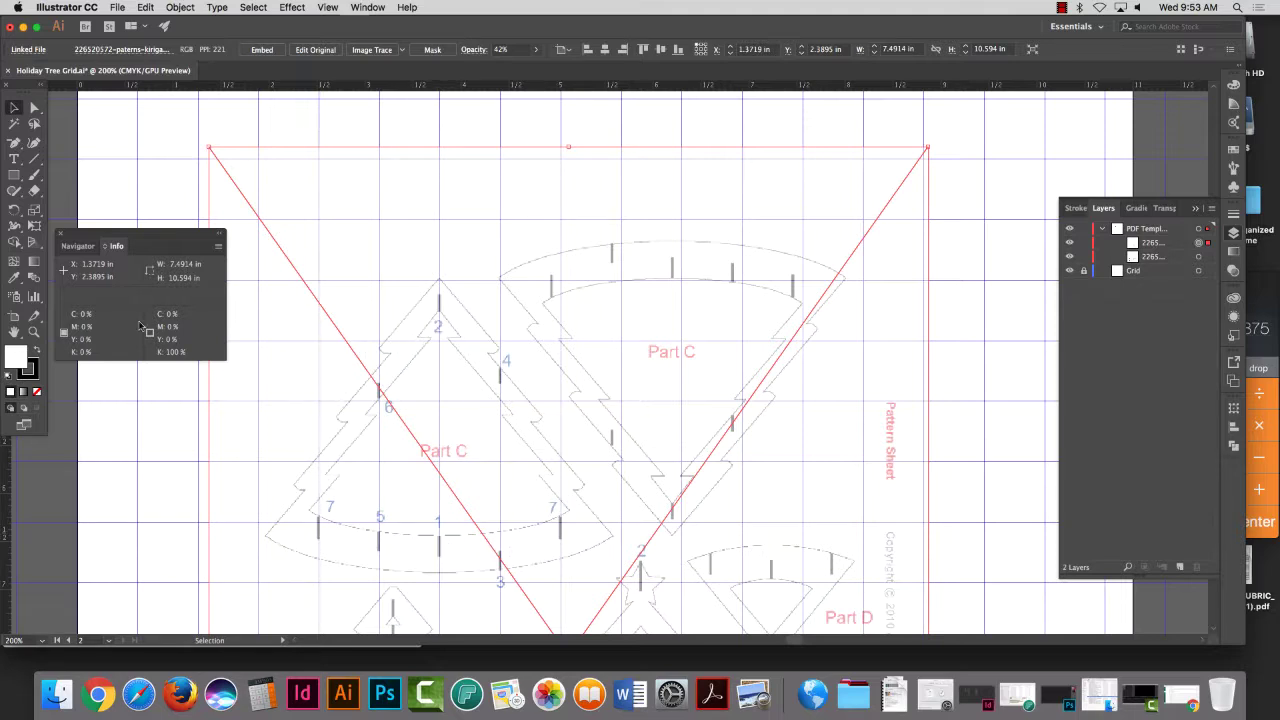
Step: Place the upright Part C tree's tip precisely on the grid intersection and close the Info panel
{"action": "left_click", "coordinate": [34, 332]}
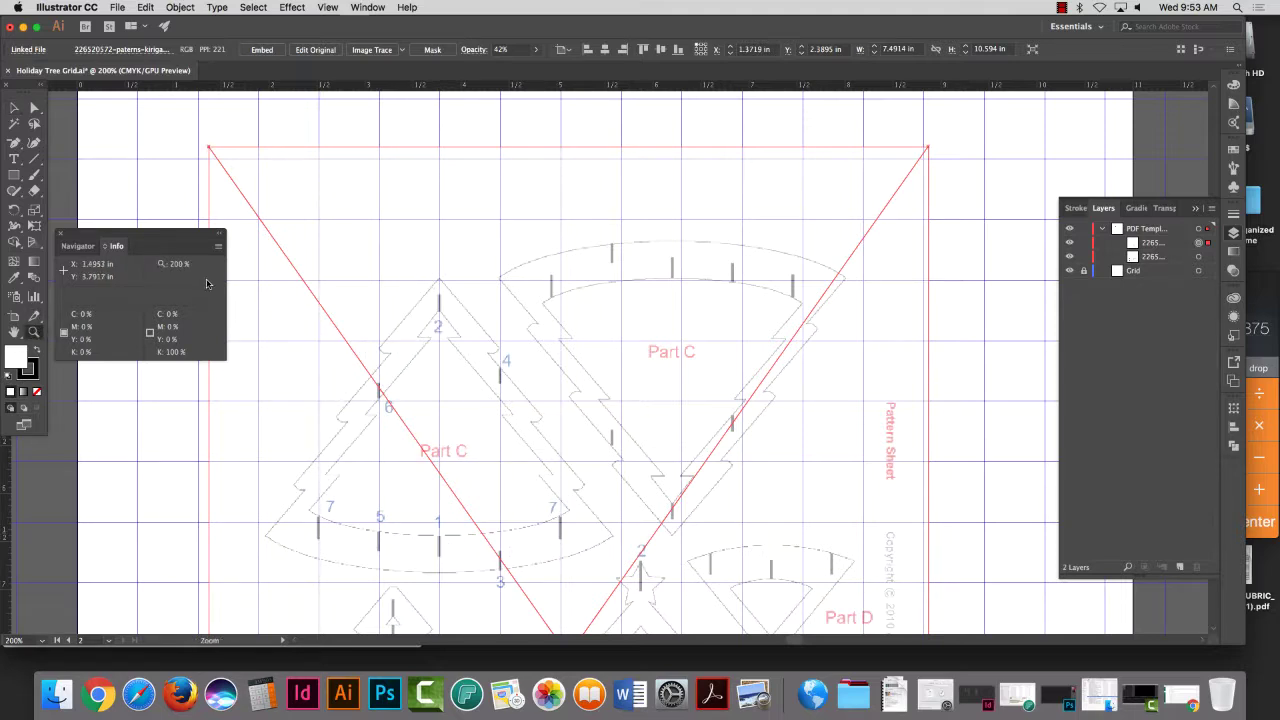
{"action": "left_click_drag", "start_coordinate": [417, 274], "coordinate": [888, 374]}
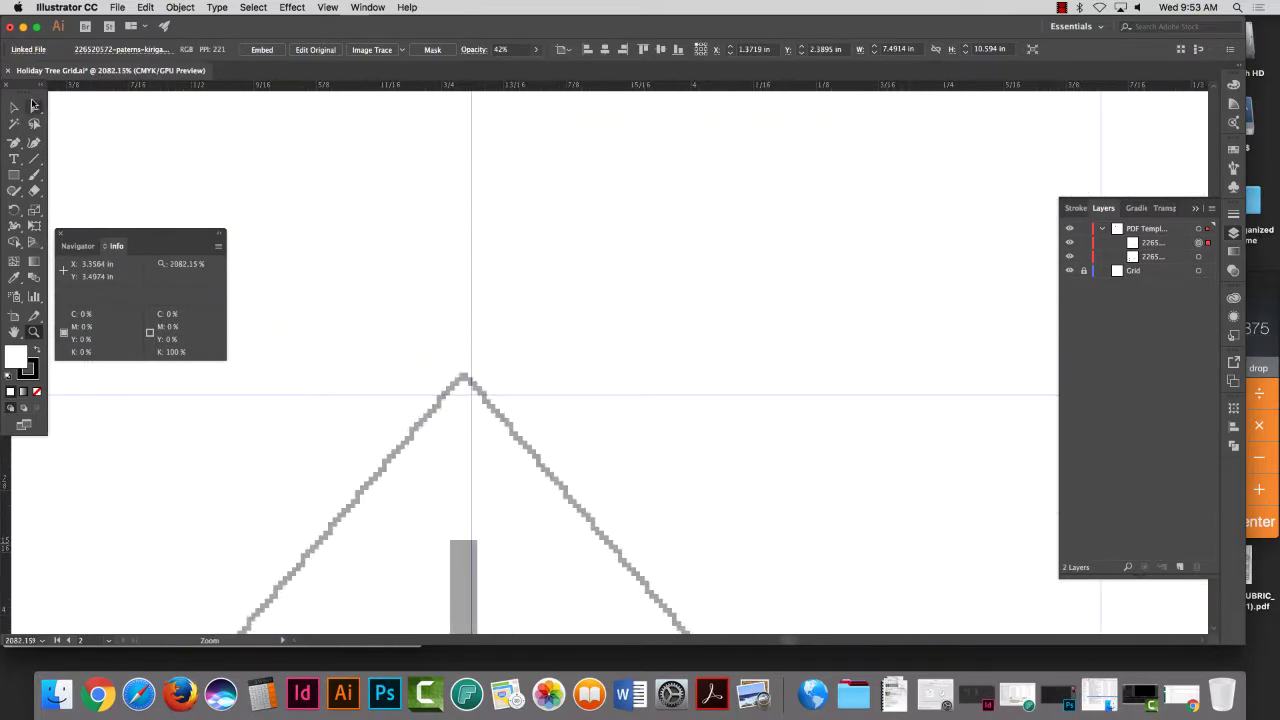
{"action": "left_click", "coordinate": [14, 107]}
{"action": "left_click_drag", "start_coordinate": [443, 394], "coordinate": [460, 417]}
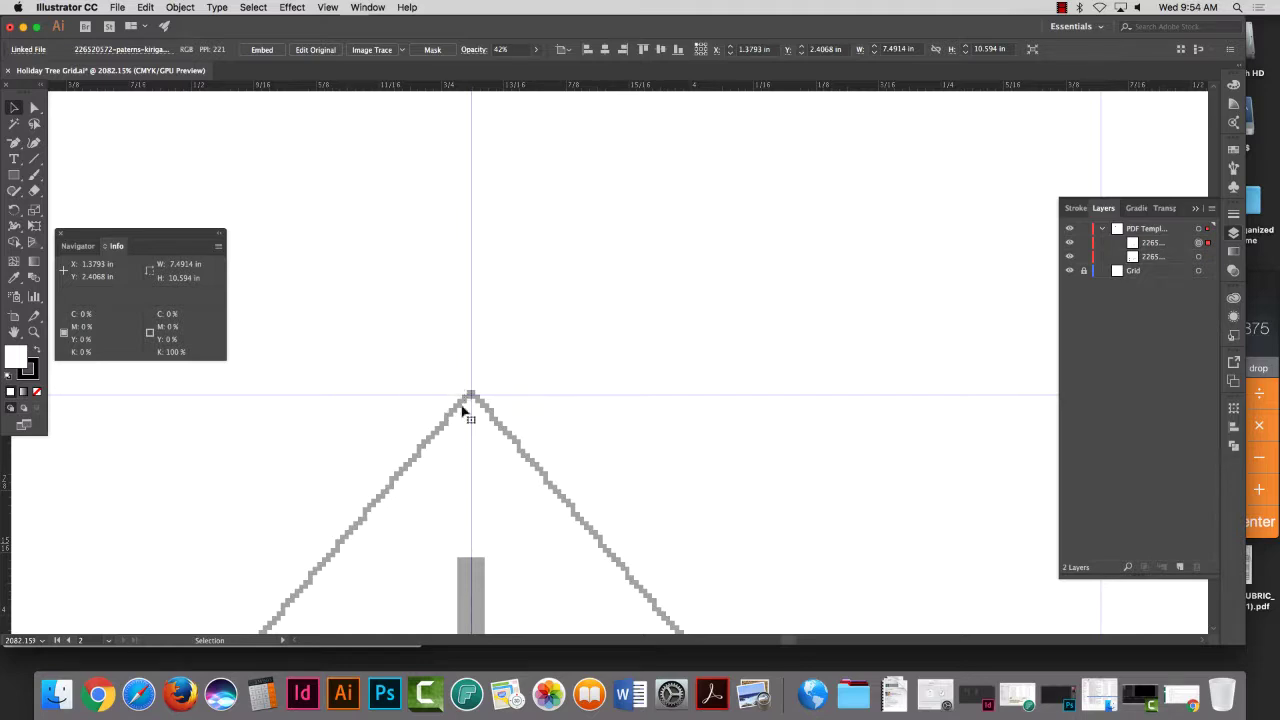
{"action": "key", "text": "super+alt+0"}
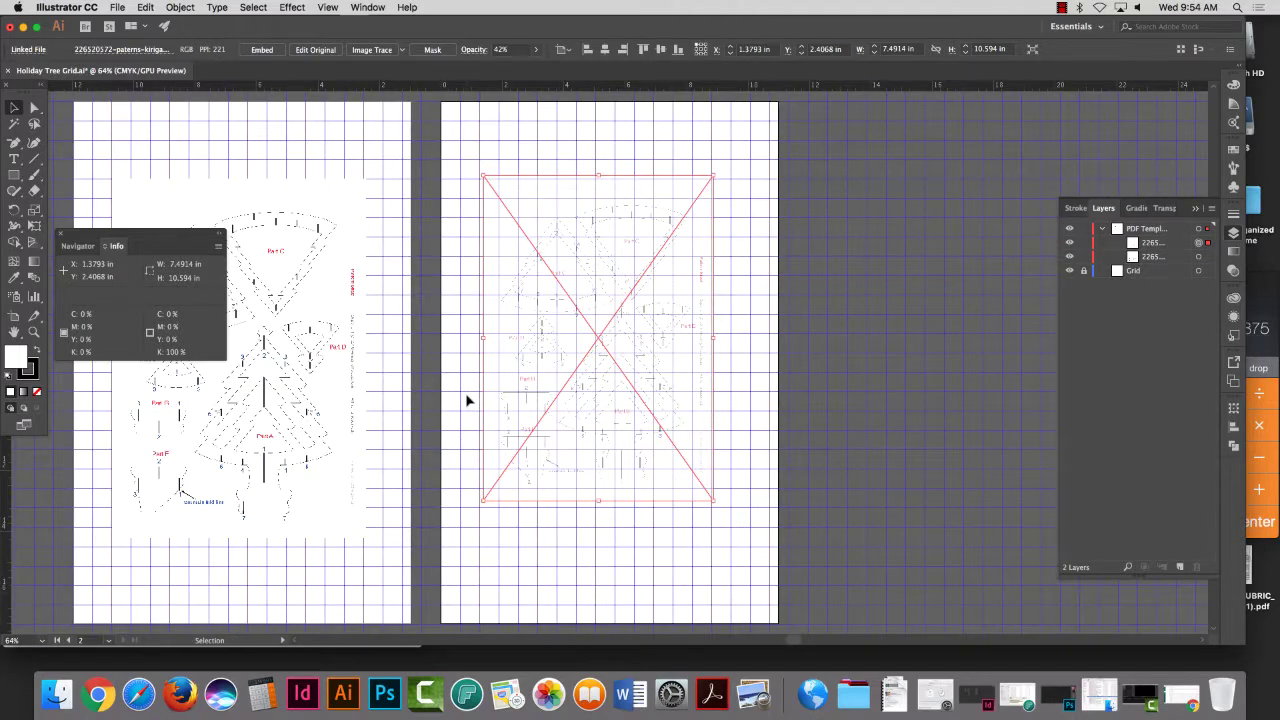
{"action": "left_click", "coordinate": [61, 238]}
Step: Examine at close range how the numbered slots of the upright Part C tree line up with the vertical grid lines
{"action": "left_click", "coordinate": [35, 332]}
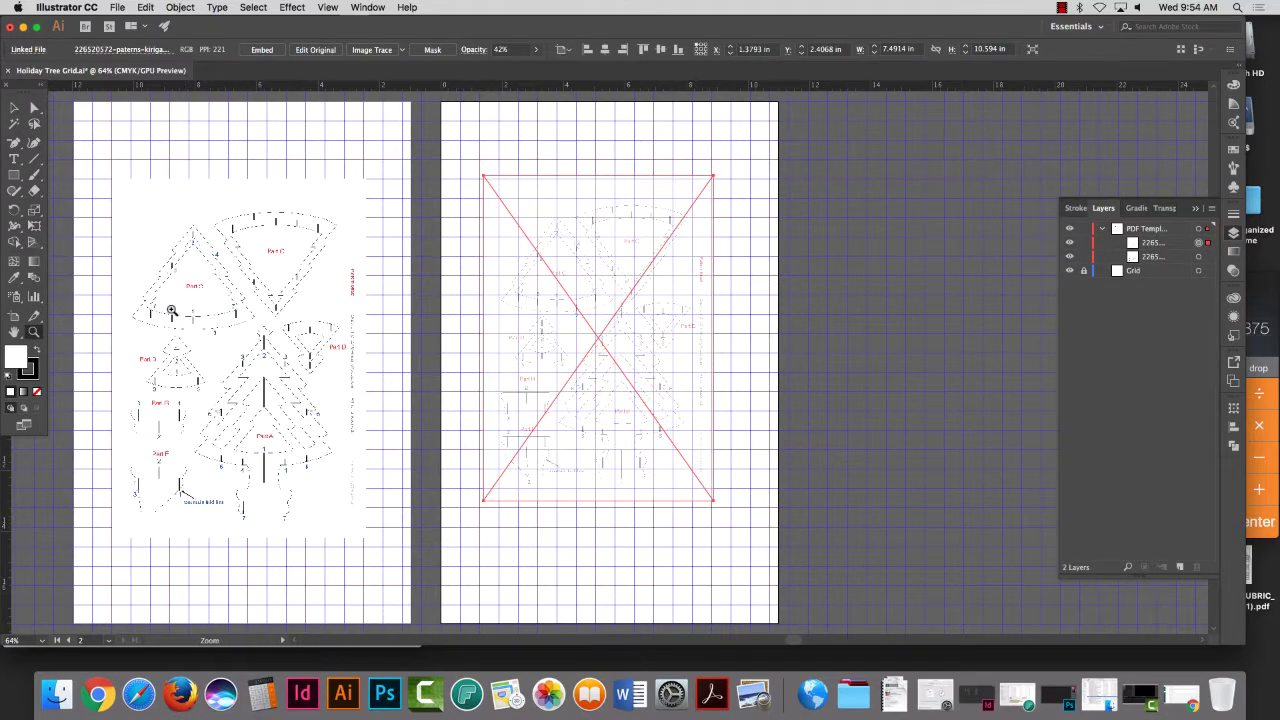
{"action": "left_click_drag", "start_coordinate": [172, 312], "coordinate": [714, 466]}
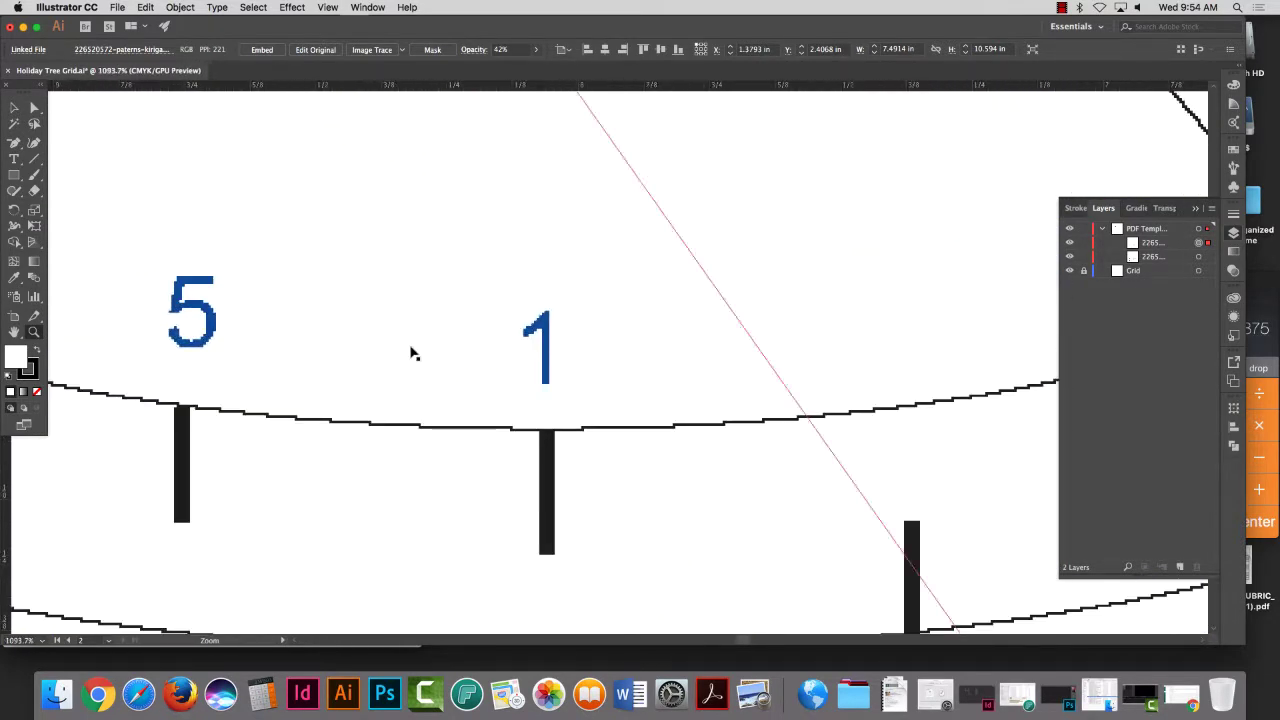
{"action": "key", "text": "super+alt+0"}
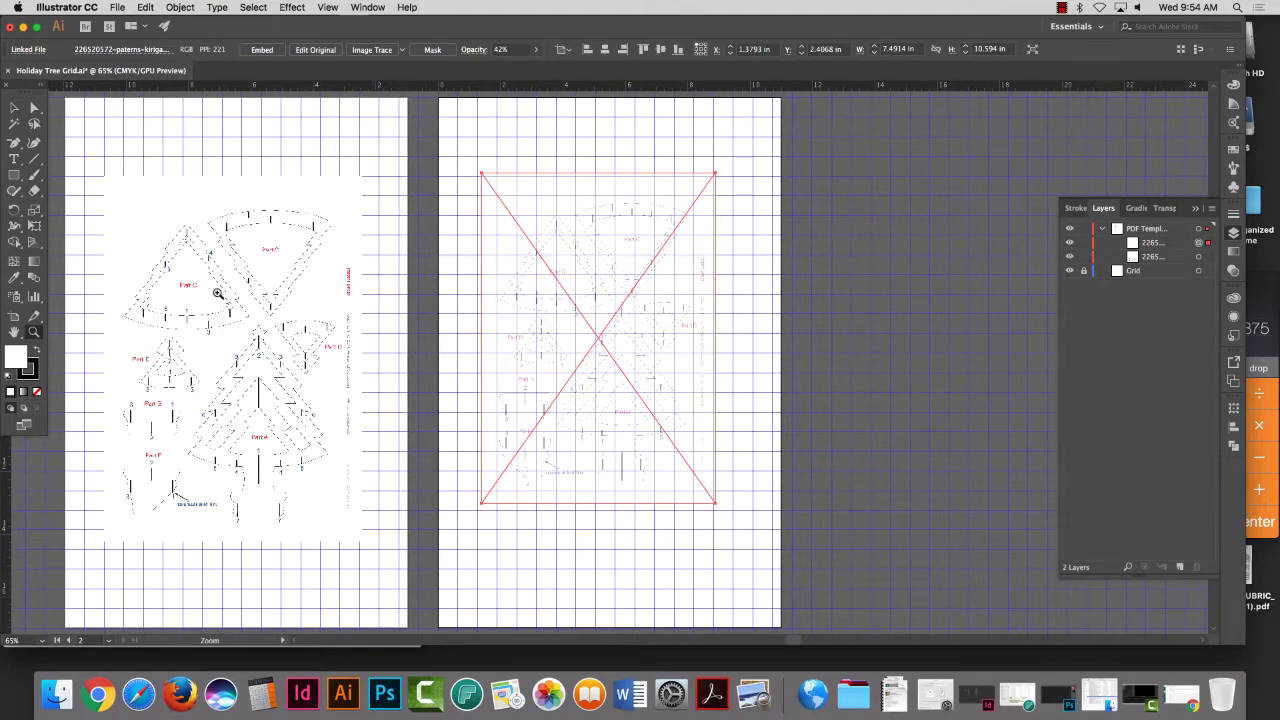
{"action": "left_click_drag", "start_coordinate": [567, 308], "coordinate": [826, 388]}
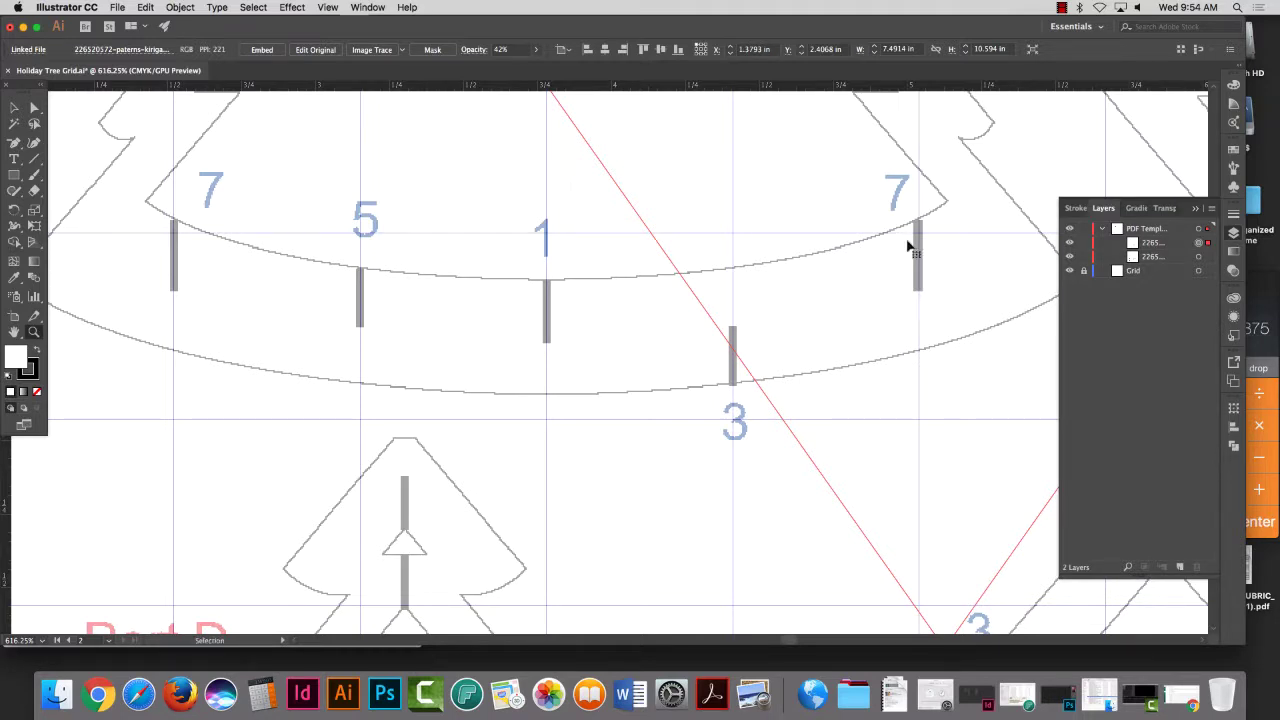
{"action": "key", "text": "super+0"}
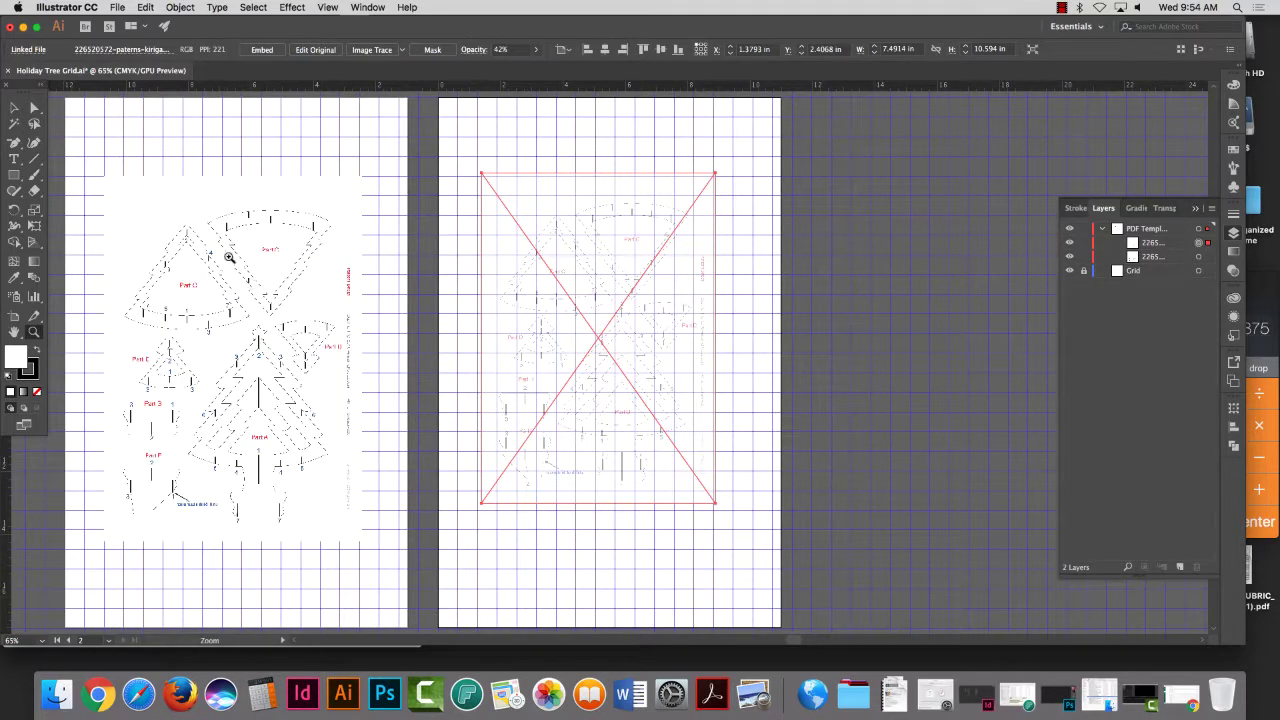
{"action": "left_click_drag", "start_coordinate": [549, 281], "coordinate": [781, 367]}
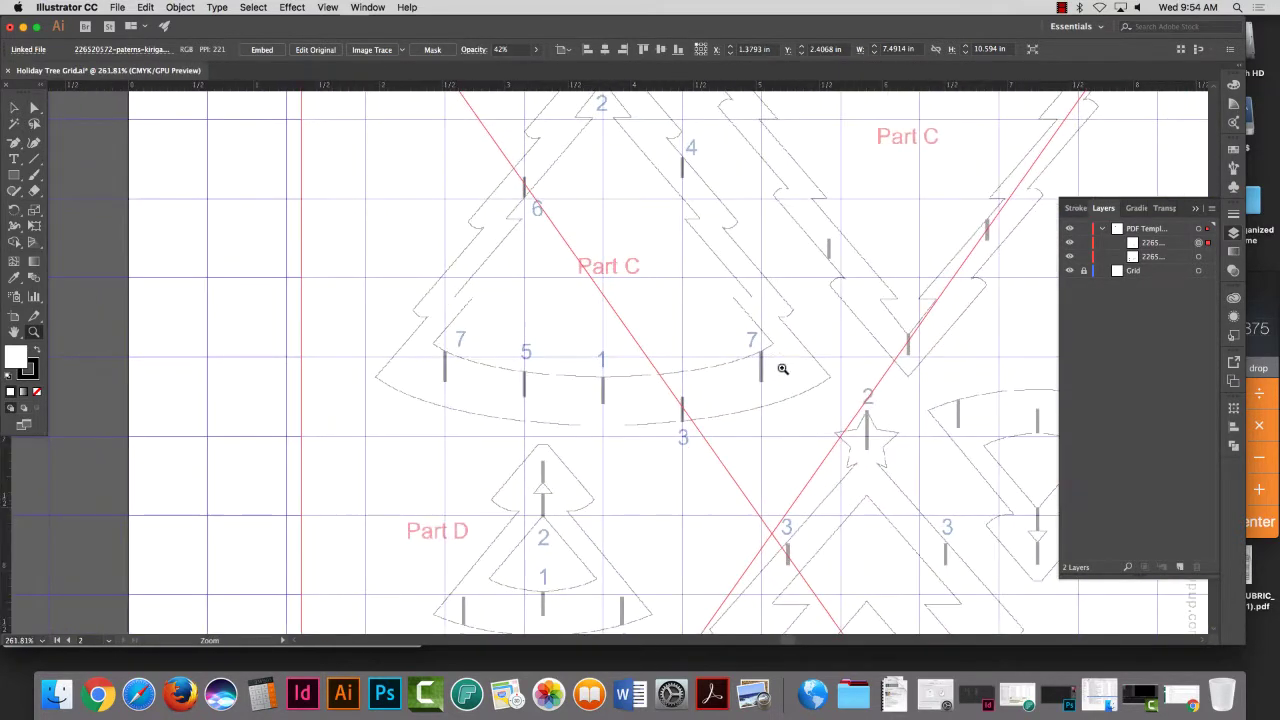
{"action": "scroll", "coordinate": [606, 305], "scroll_direction": "down", "scroll_amount": 1}
{"action": "scroll", "coordinate": [614, 309], "scroll_direction": "up", "scroll_amount": 5}
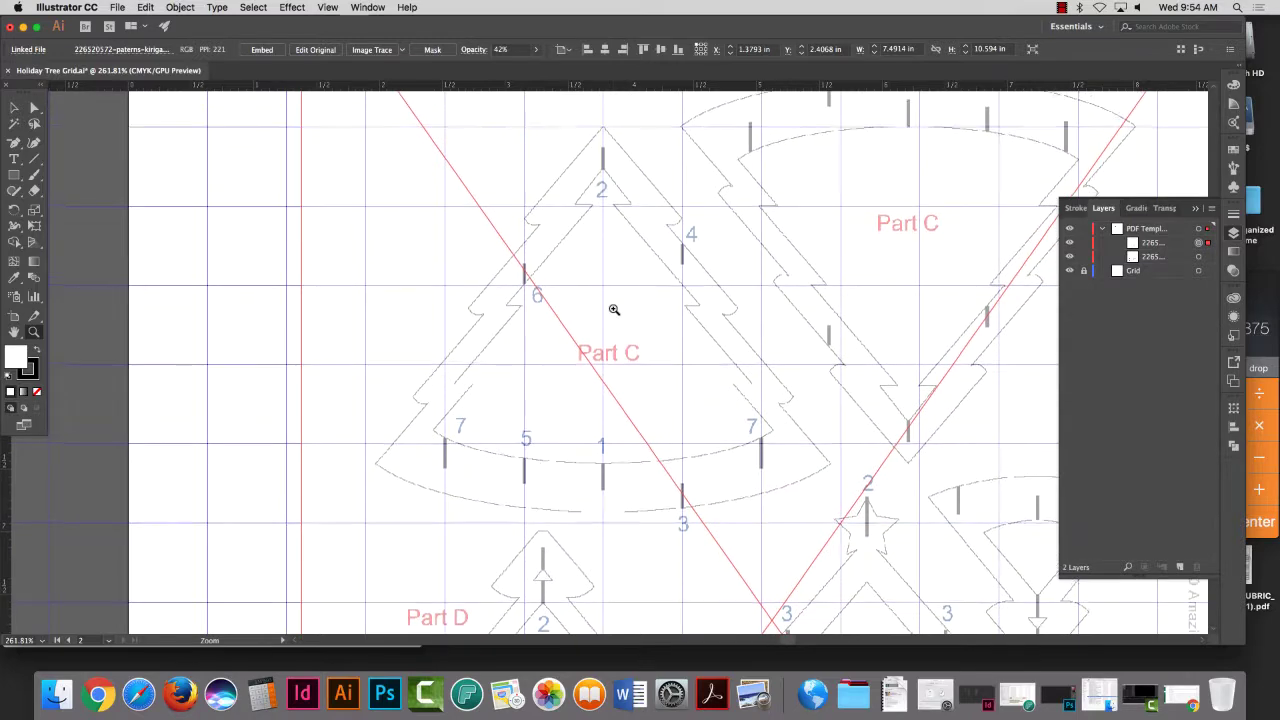
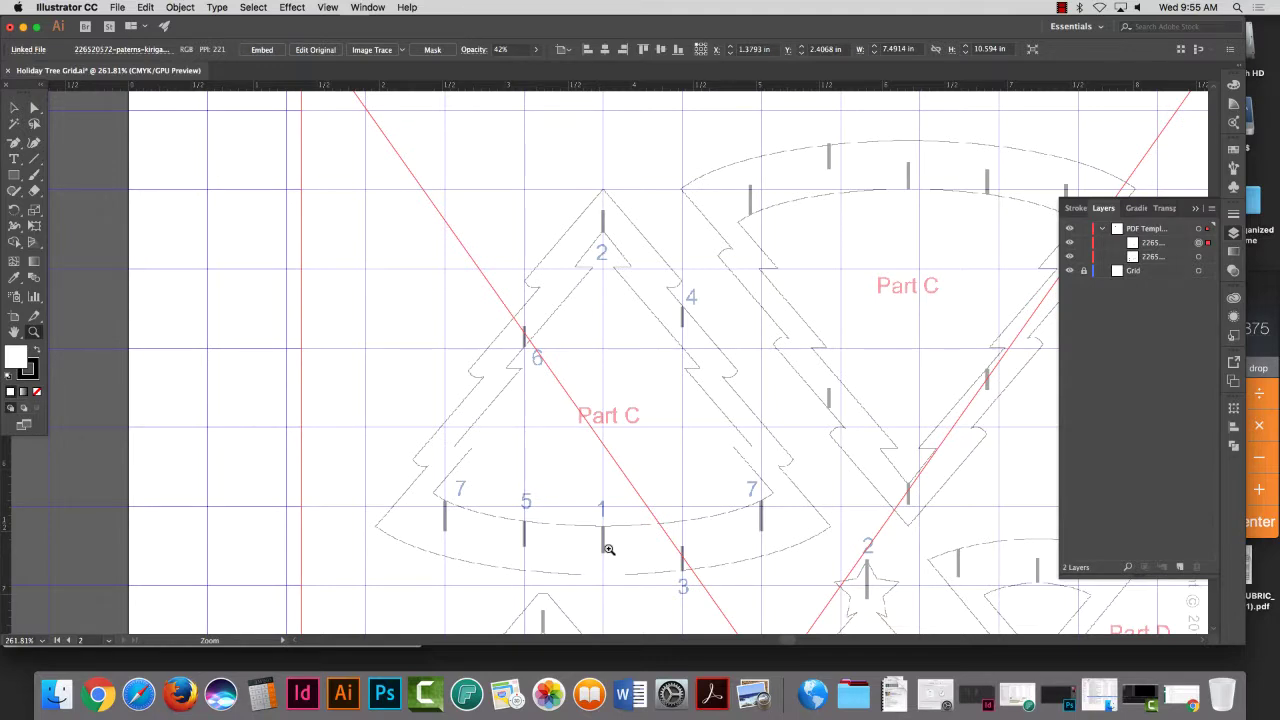
Step: Turn on Snap to Grid, then collapse and lock the PDF template layer
{"action": "left_click", "coordinate": [327, 7]}
{"action": "left_click", "coordinate": [352, 466]}
{"action": "left_click", "coordinate": [1102, 229]}
{"action": "left_click", "coordinate": [1084, 229]}
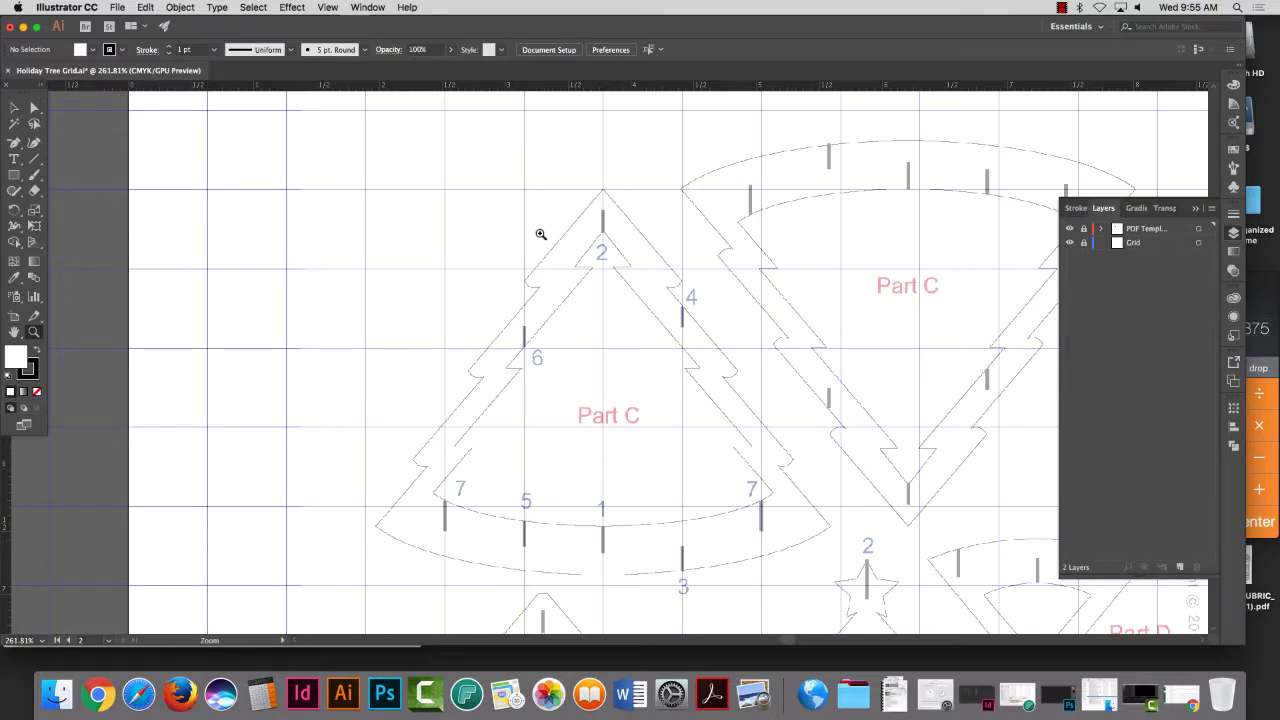
Step: Add a new layer above the PDF template layer and name it Shapes
{"action": "left_click", "coordinate": [1180, 567]}
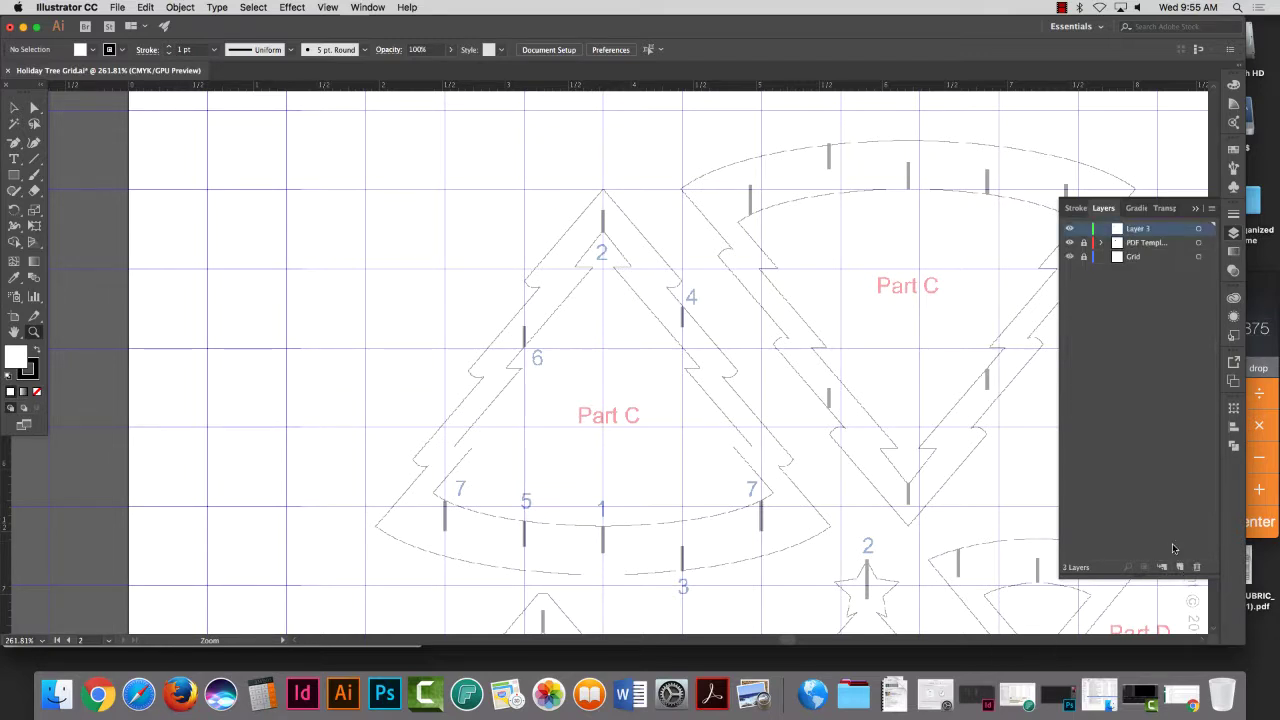
{"action": "double_click", "coordinate": [1153, 230]}
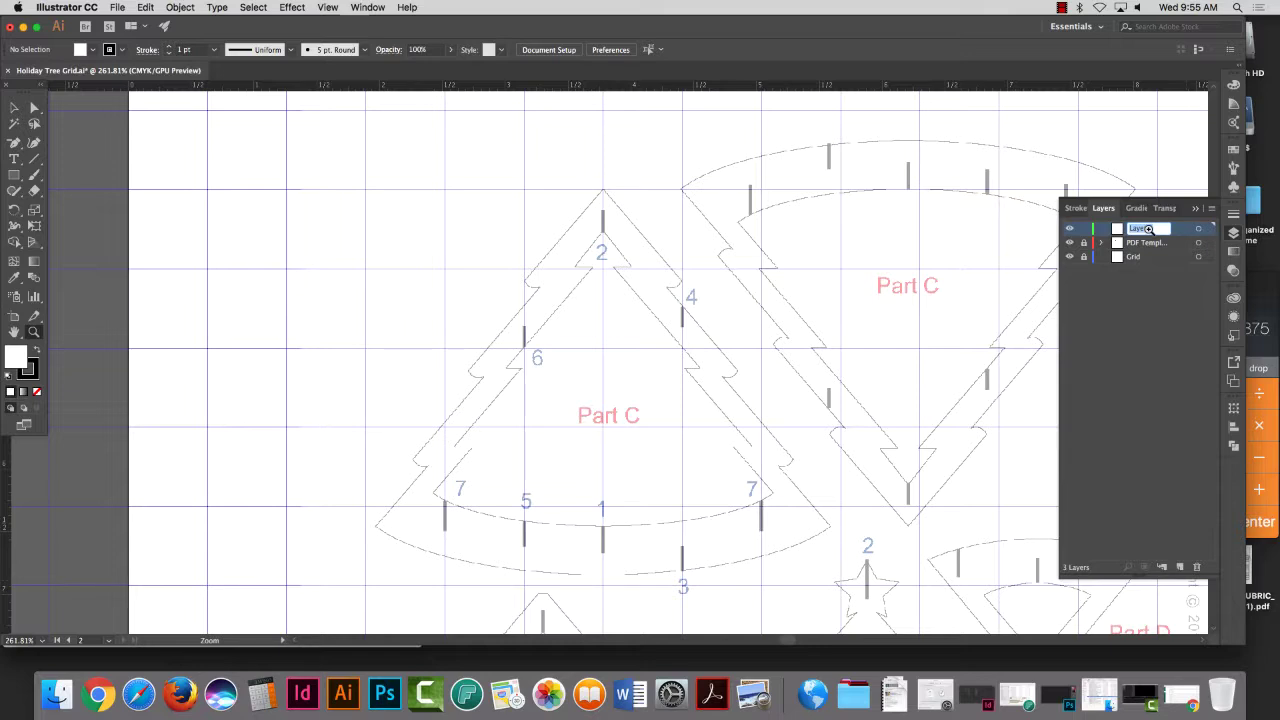
{"action": "type", "text": "Shapes"}
{"action": "key", "text": "Return"}
Step: Draw a circle about 8.82 in across, centred on the grid intersection above the upright Part C tree, and remove its fill
{"action": "key", "text": "super+minus"}
{"action": "key", "text": "super+minus"}
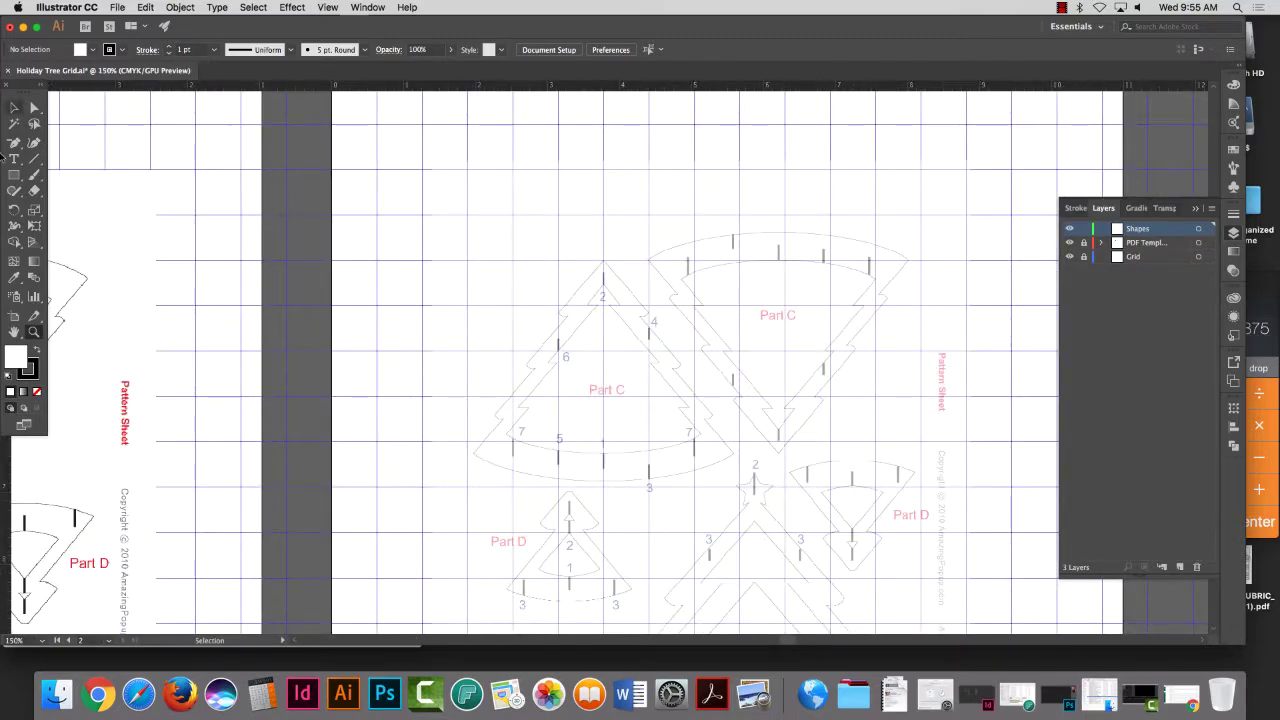
{"action": "left_click", "coordinate": [14, 175]}
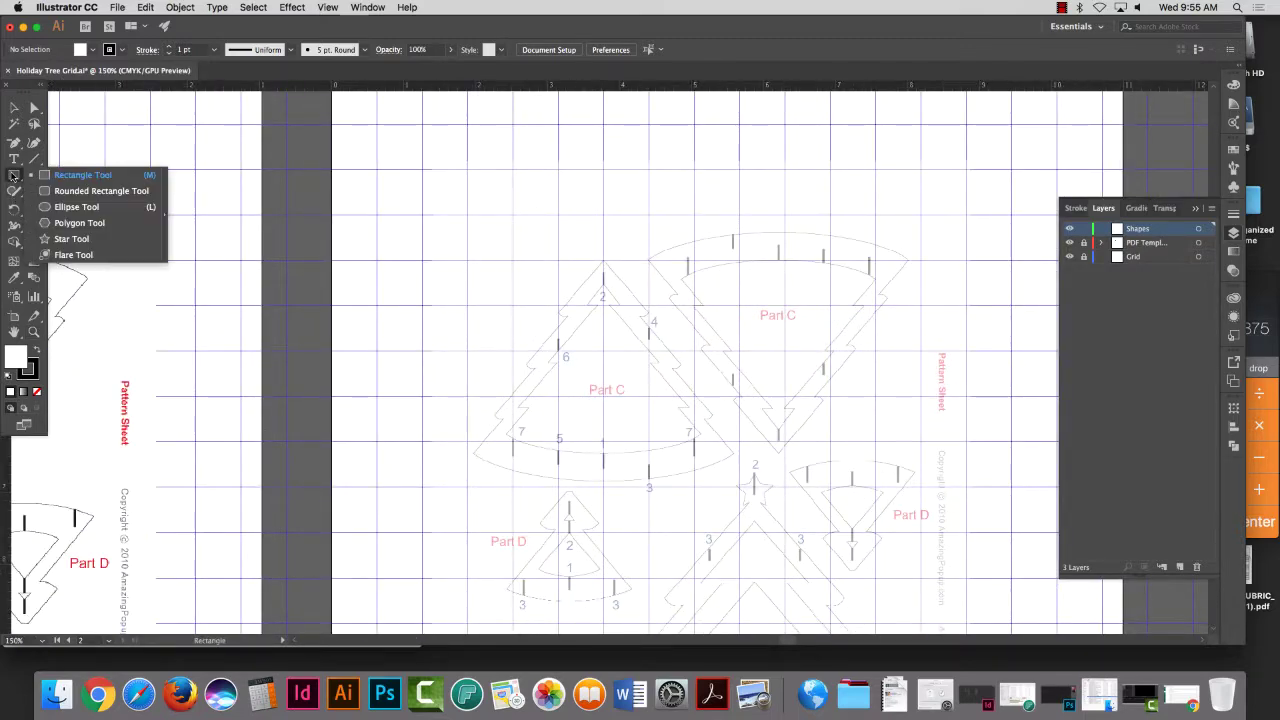
{"action": "left_click", "coordinate": [76, 207]}
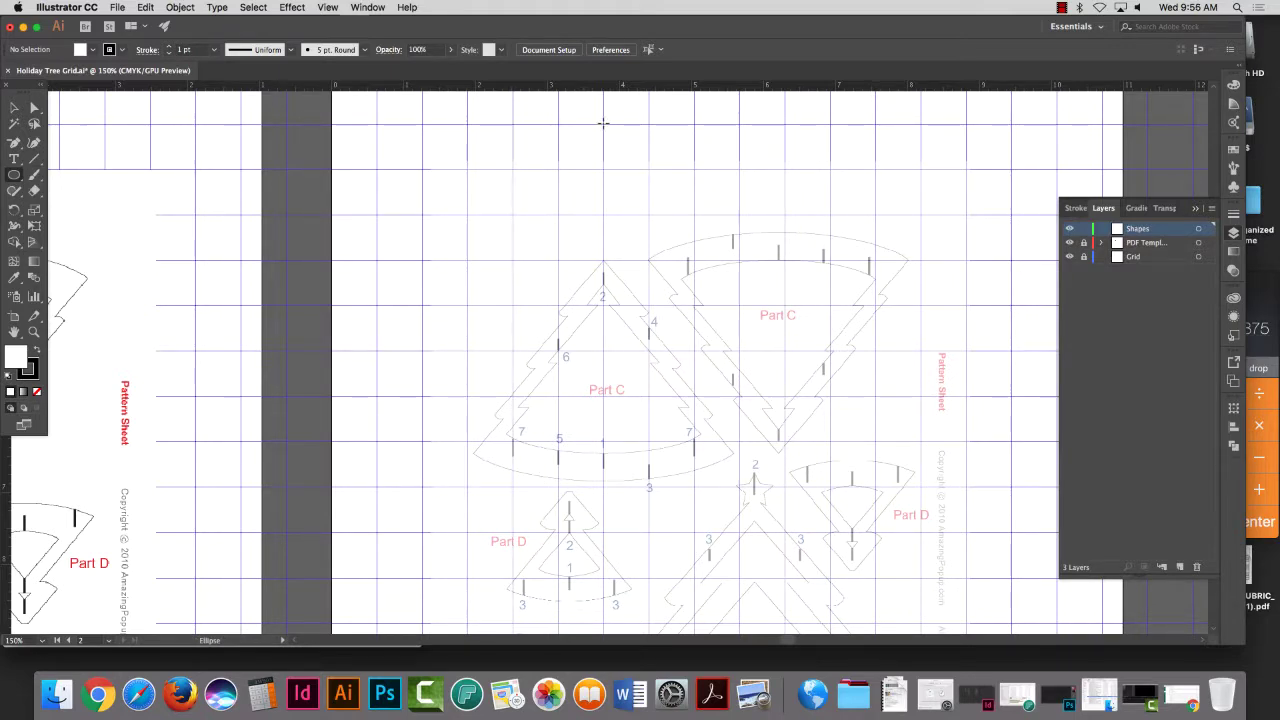
{"action": "left_click", "coordinate": [335, 7]}
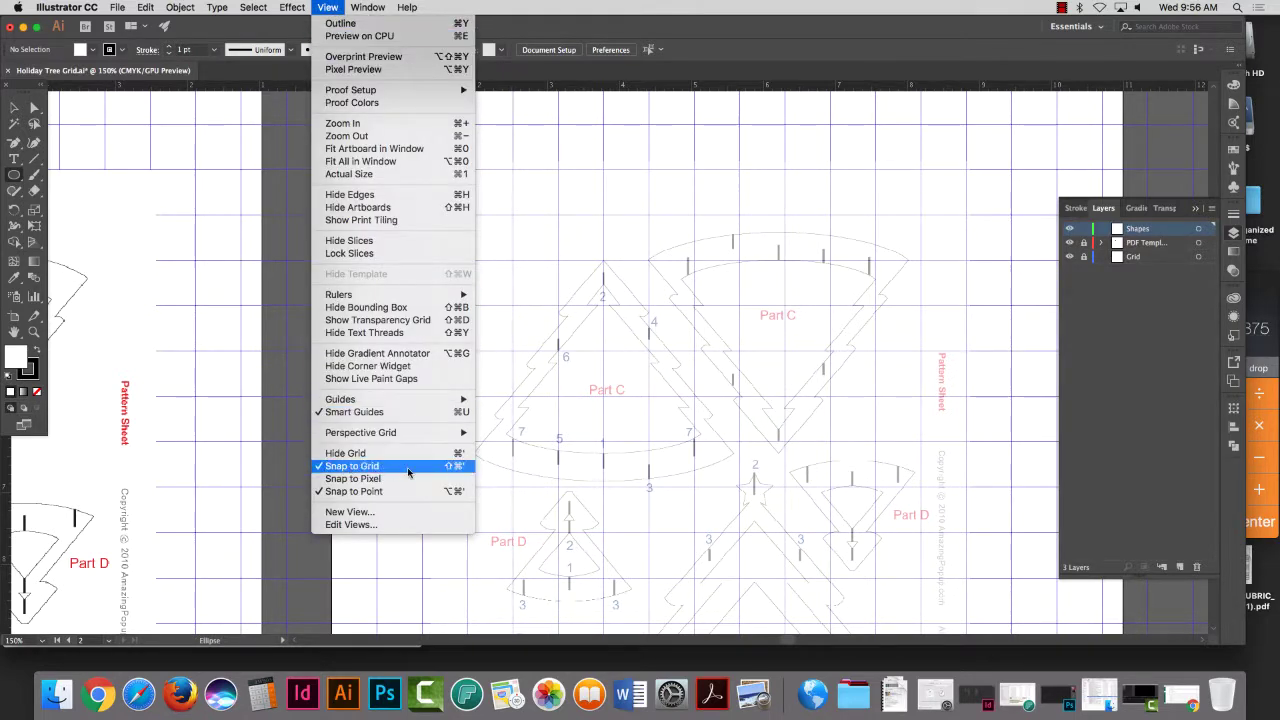
{"action": "left_click", "coordinate": [338, 10]}
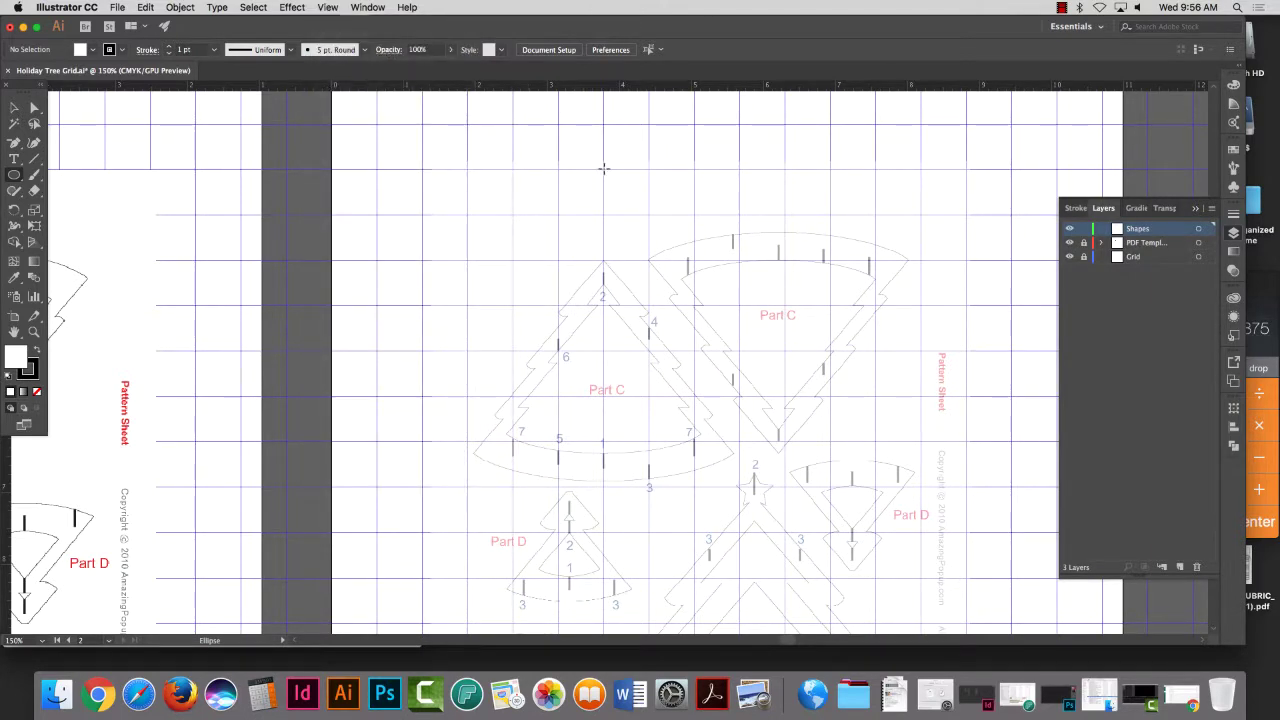
{"action": "mouse_move", "coordinate": [603, 168]}
{"action": "left_mouse_down"}
{"action": "mouse_move", "coordinate": [650, 262]}
{"action": "mouse_move", "coordinate": [740, 352]}
{"action": "mouse_move", "coordinate": [783, 364]}
{"action": "mouse_move", "coordinate": [849, 420]}
{"action": "mouse_move", "coordinate": [884, 475]}
{"action": "left_mouse_up"}
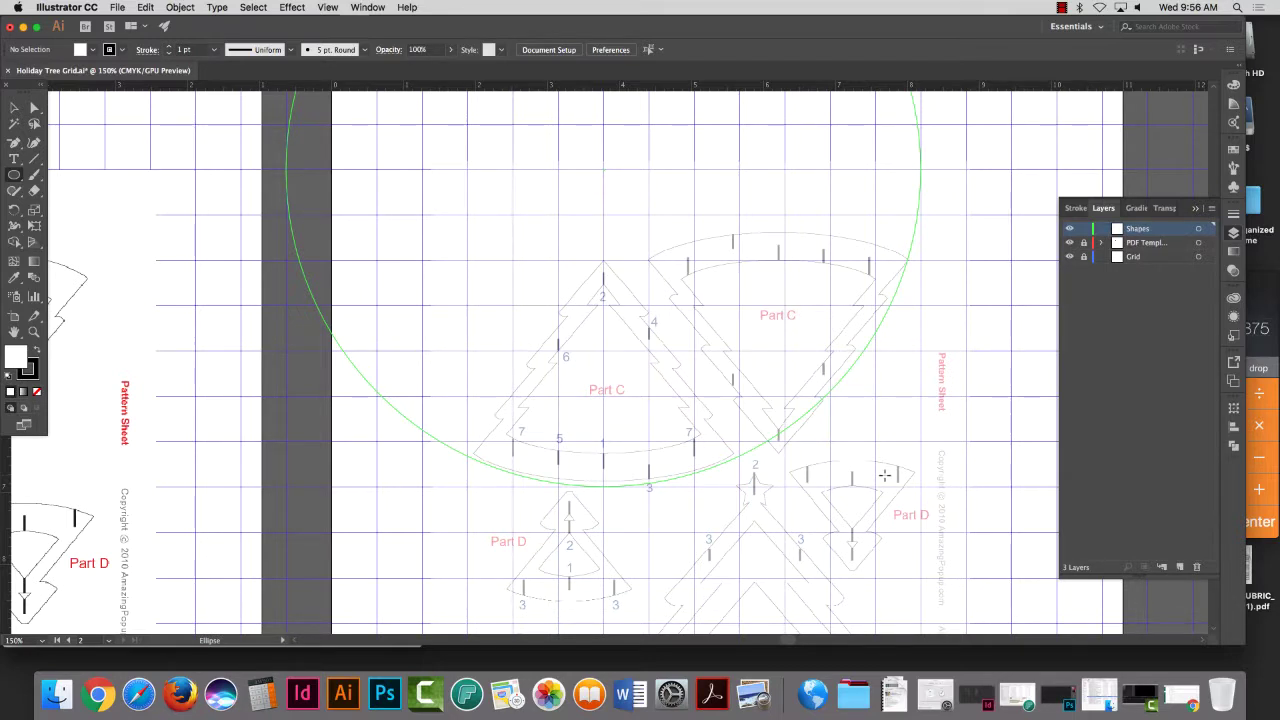
{"action": "left_click_drag", "start_coordinate": [884, 475], "coordinate": [884, 475]}
{"action": "left_click_drag", "start_coordinate": [884, 475], "coordinate": [884, 475]}
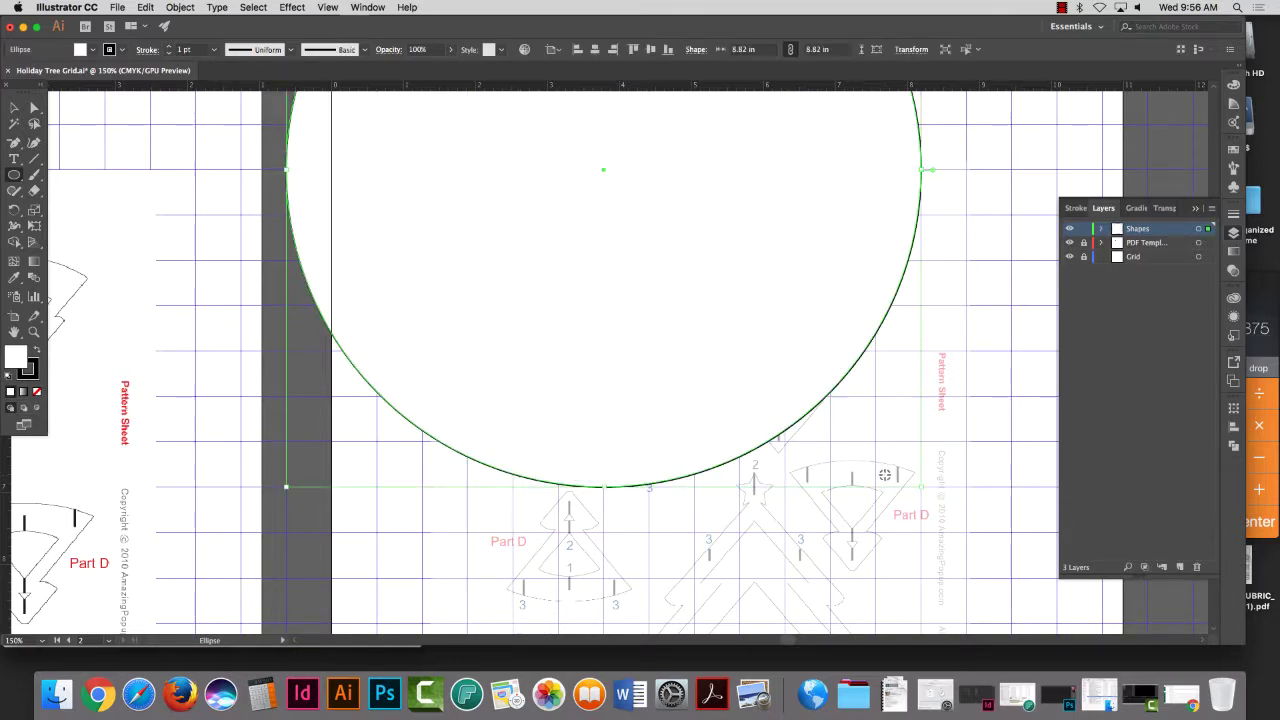
{"action": "left_click", "coordinate": [36, 392]}
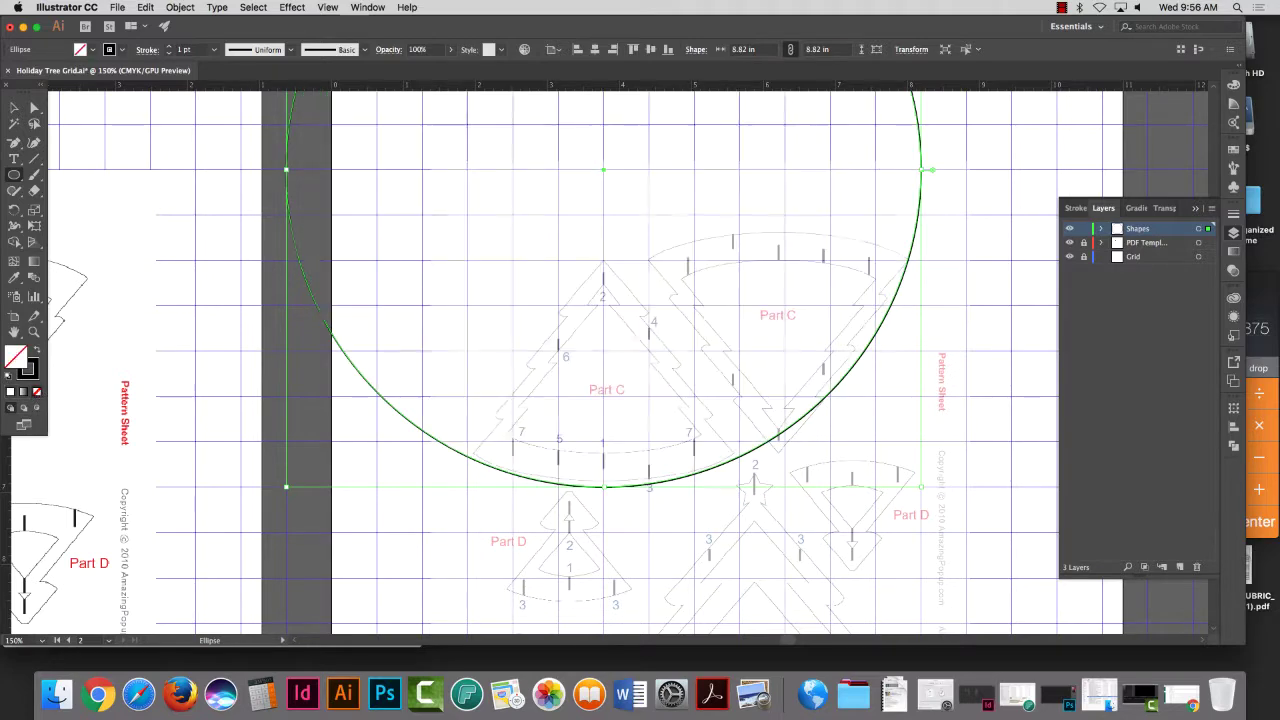
Step: Try a larger circle about 18.9 in across, centred higher on the tree's vertical grid line, against the curved base
{"action": "key", "text": "super+minus"}
{"action": "key", "text": "super+minus"}
{"action": "key", "text": "super+minus"}
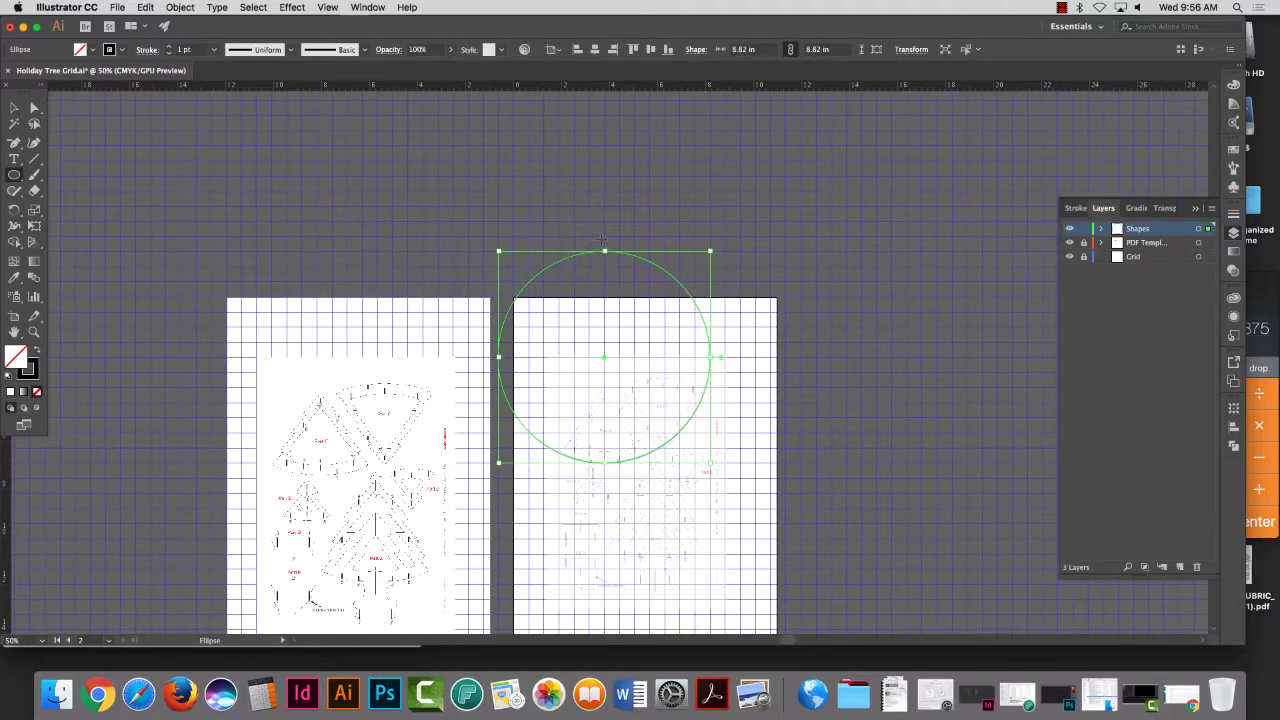
{"action": "left_click_drag", "start_coordinate": [604, 237], "coordinate": [831, 462]}
{"action": "left_click", "coordinate": [34, 332]}
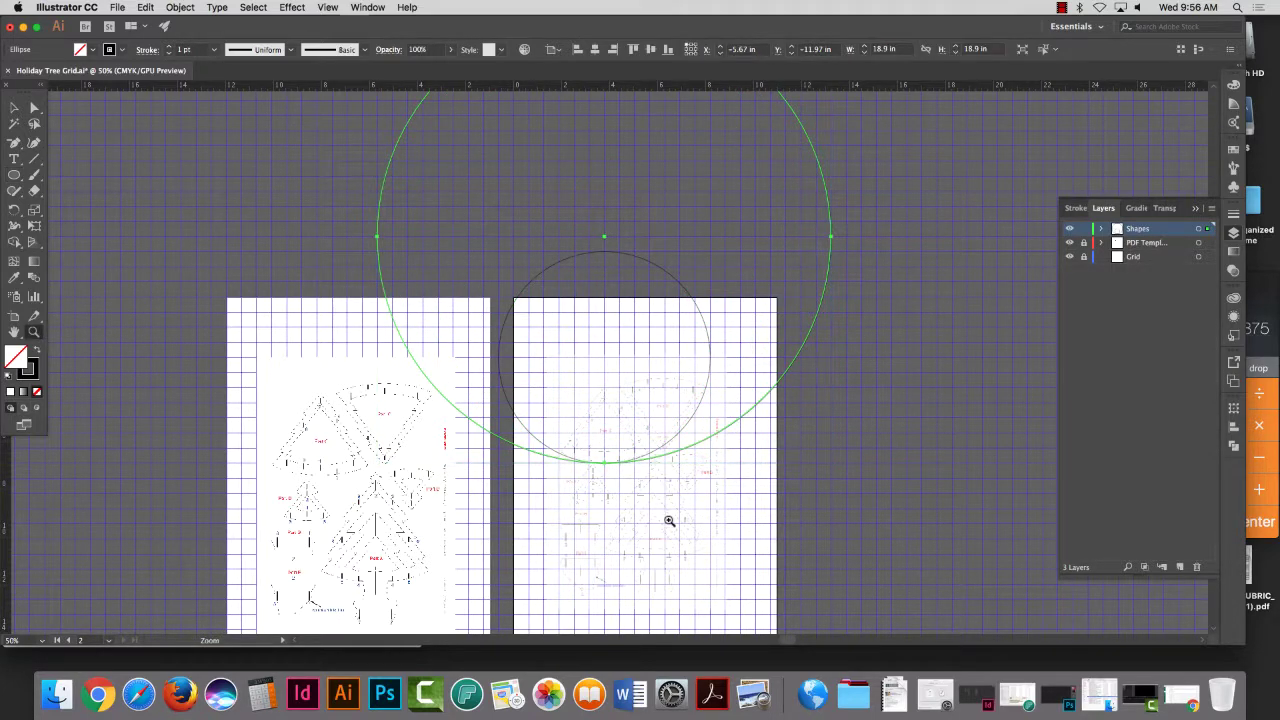
{"action": "left_click_drag", "start_coordinate": [588, 434], "coordinate": [1000, 560]}
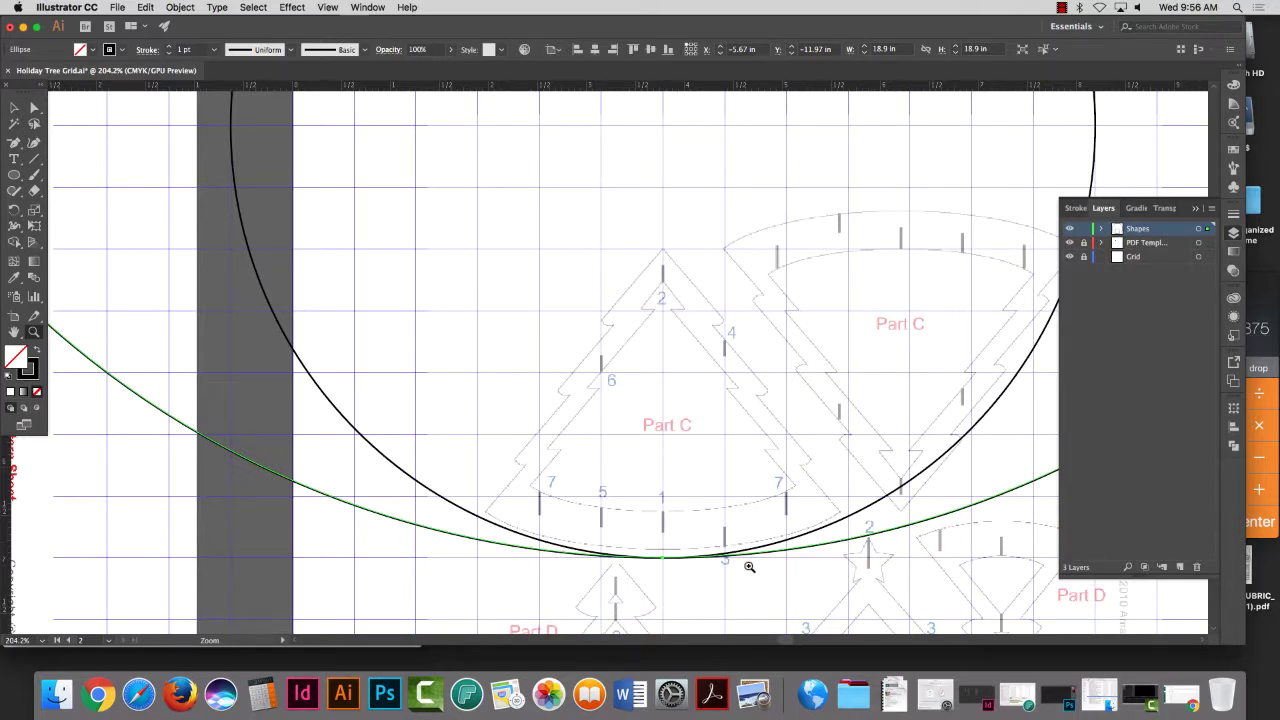
{"action": "left_click", "coordinate": [13, 108]}
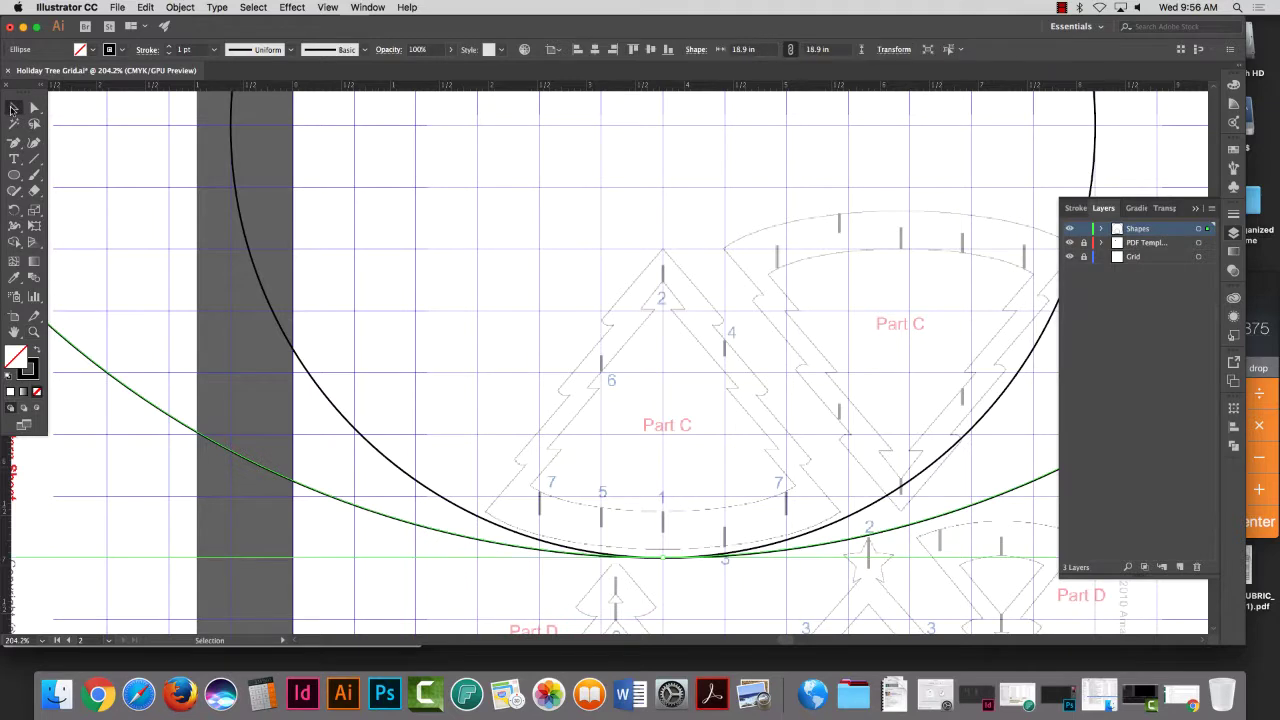
{"action": "key", "text": "super+shift+a"}
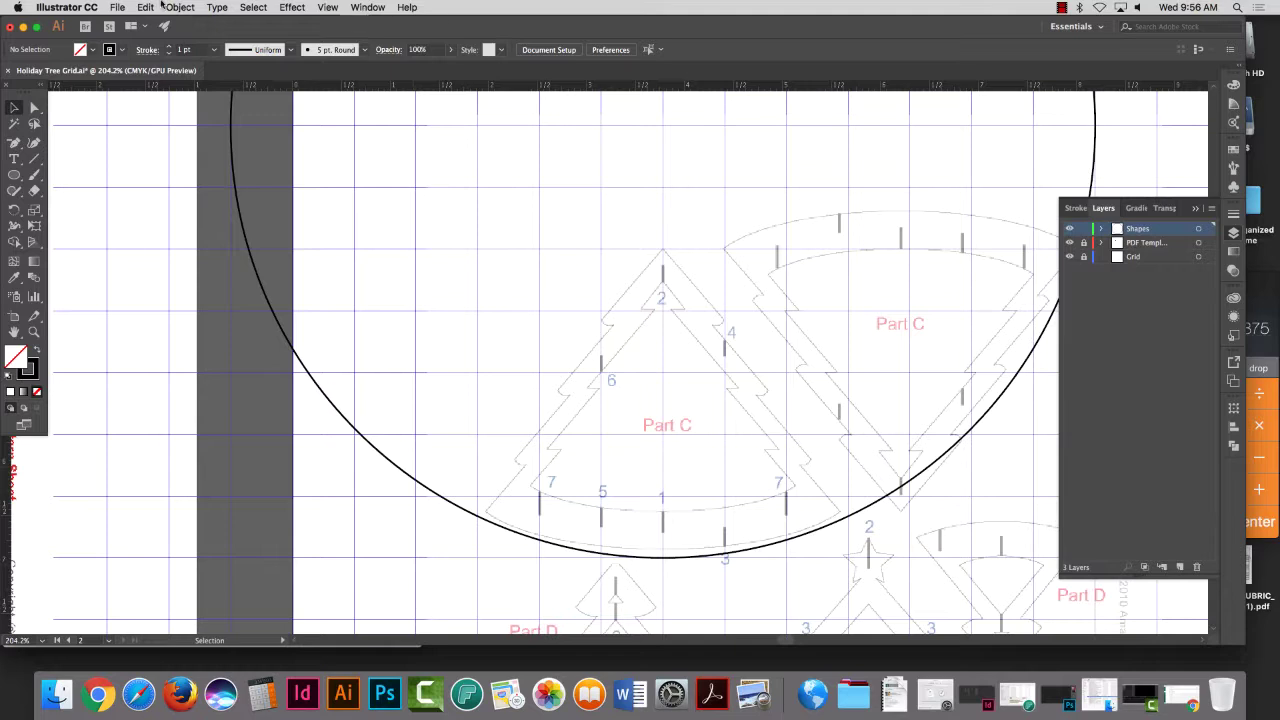
Step: Nudge the 8.82 in circle upward until its lowest arc lies midway between the inner and outer curves of the tree's base
{"action": "left_click", "coordinate": [659, 560]}
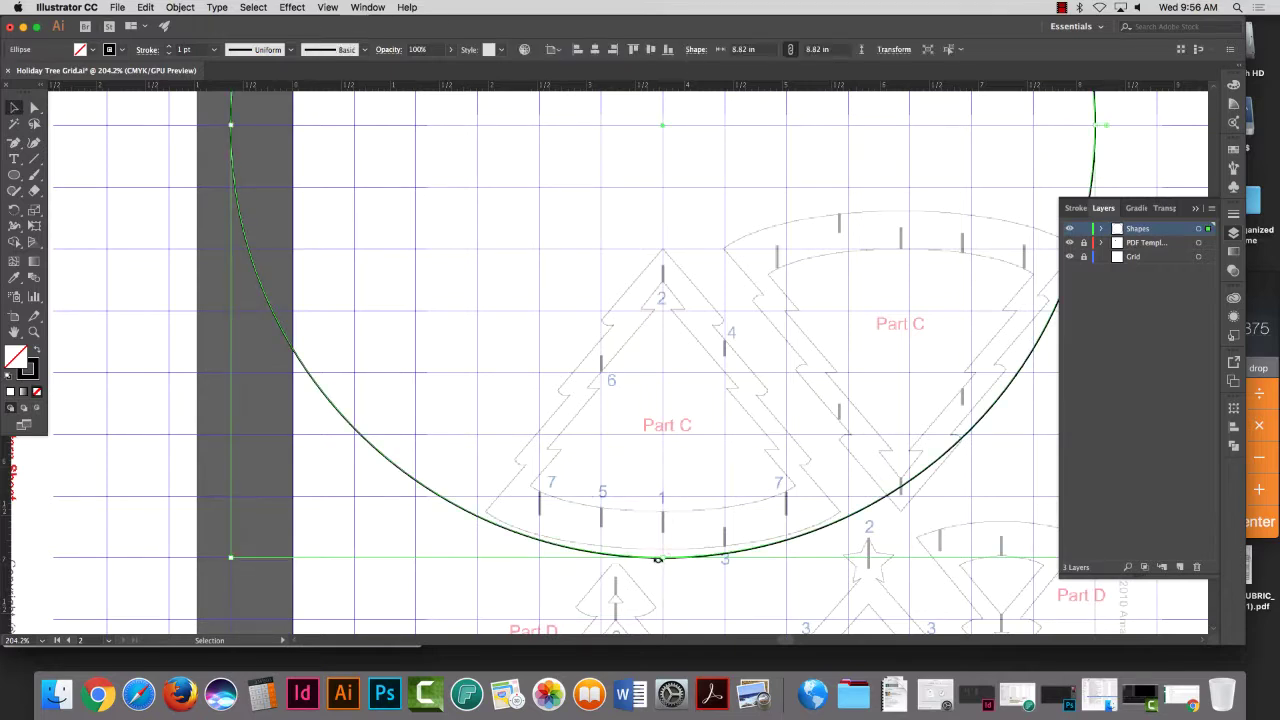
{"action": "key", "text": "Up"}
{"action": "key", "text": "Up"}
{"action": "key", "text": "Up"}
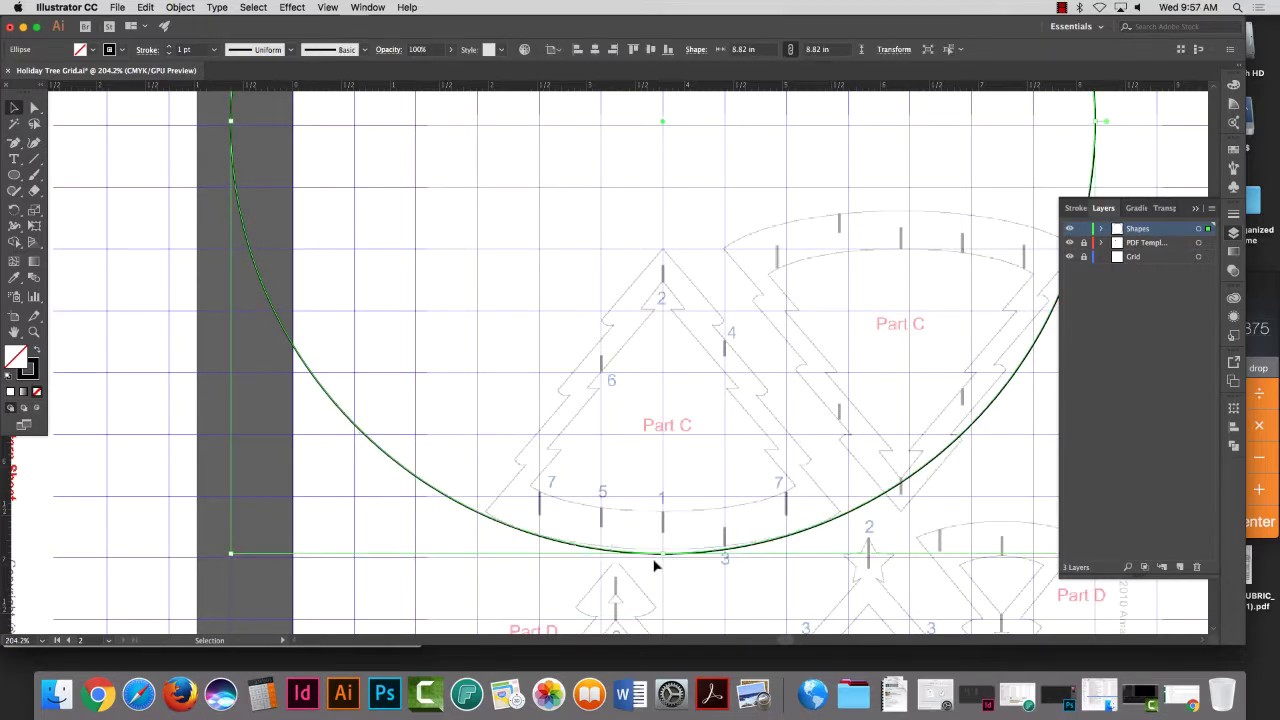
{"action": "key", "text": "Up"}
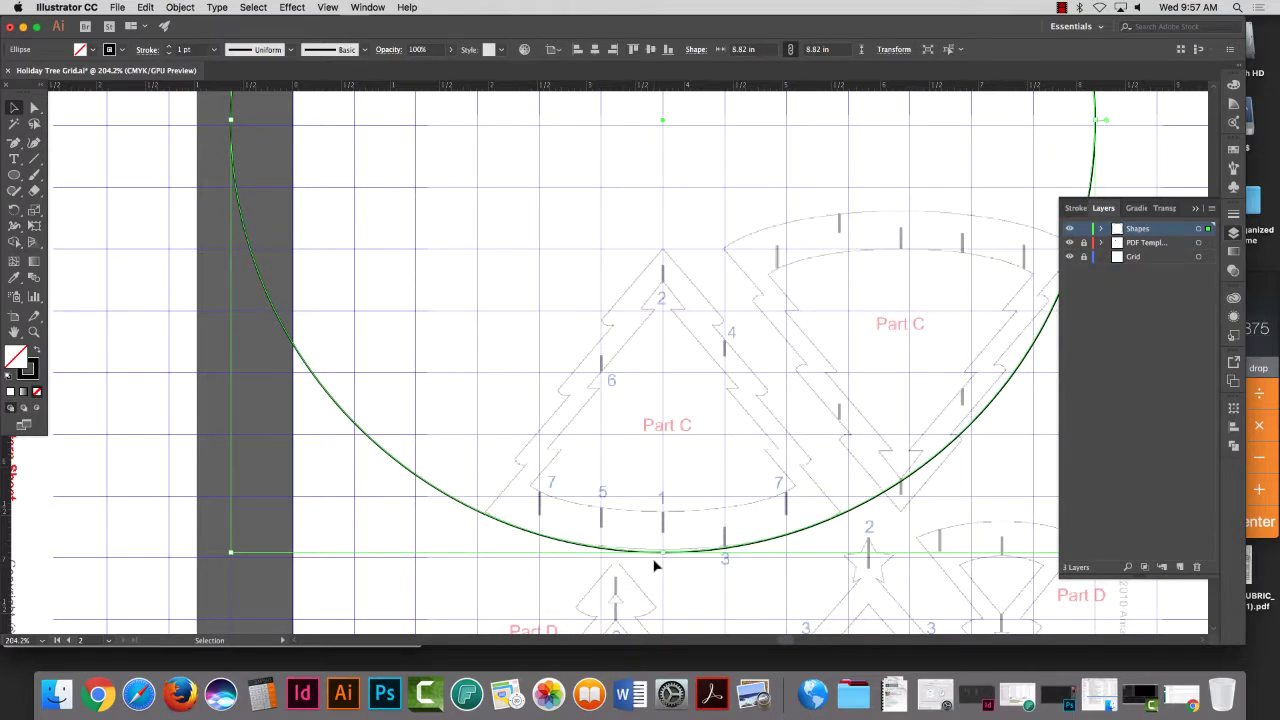
{"action": "key", "text": "Up"}
{"action": "key", "text": "Up"}
{"action": "key", "text": "Up"}
{"action": "key", "text": "Up"}
{"action": "key", "text": "Up"}
{"action": "key", "text": "Up"}
{"action": "key", "text": "Up"}
{"action": "key", "text": "Up"}
{"action": "key", "text": "Up"}
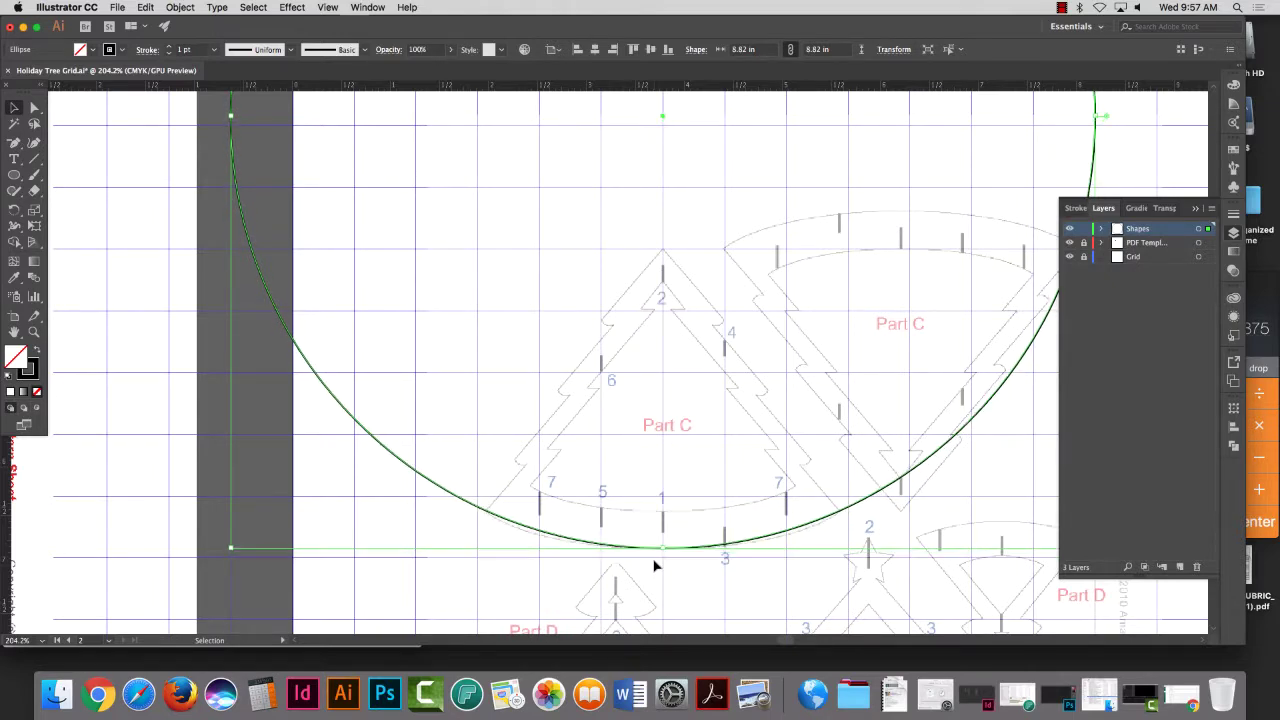
{"action": "key", "text": "Up"}
{"action": "key", "text": "Up"}
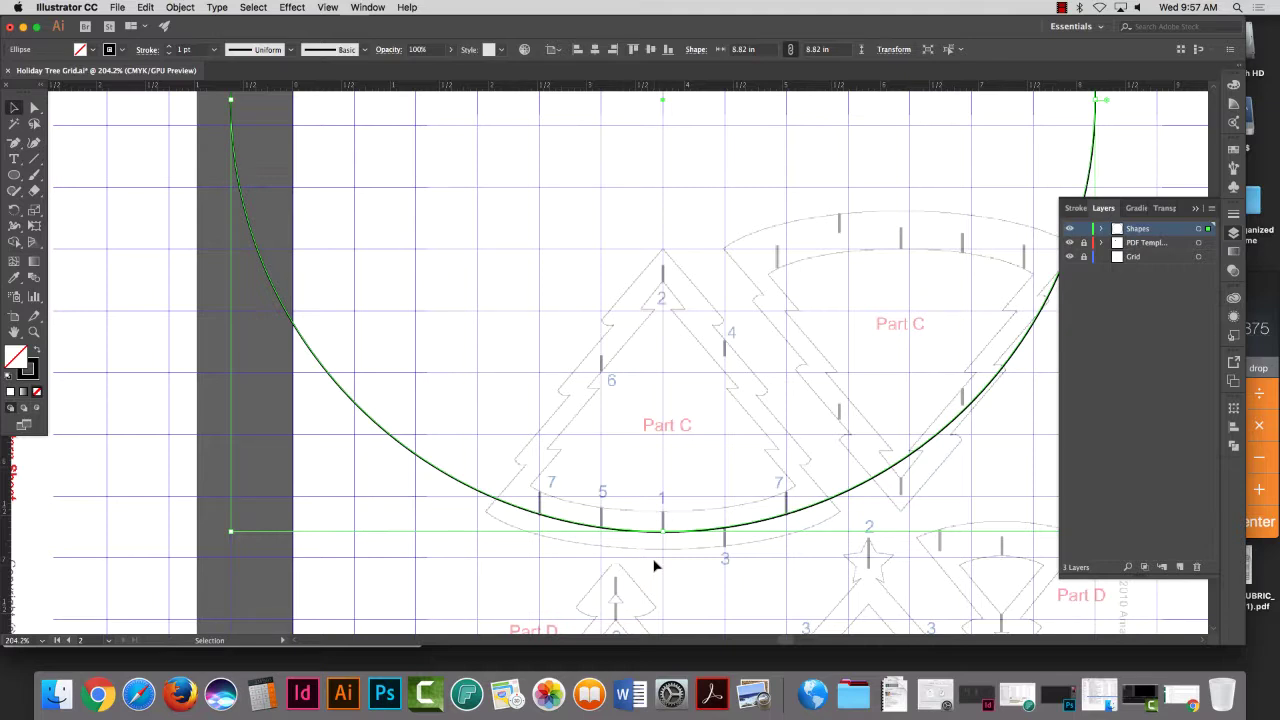
Step: Thicken the circle's stroke to 30 pt so it fills the band between the tree's two base curves
{"action": "left_click", "coordinate": [1232, 215]}
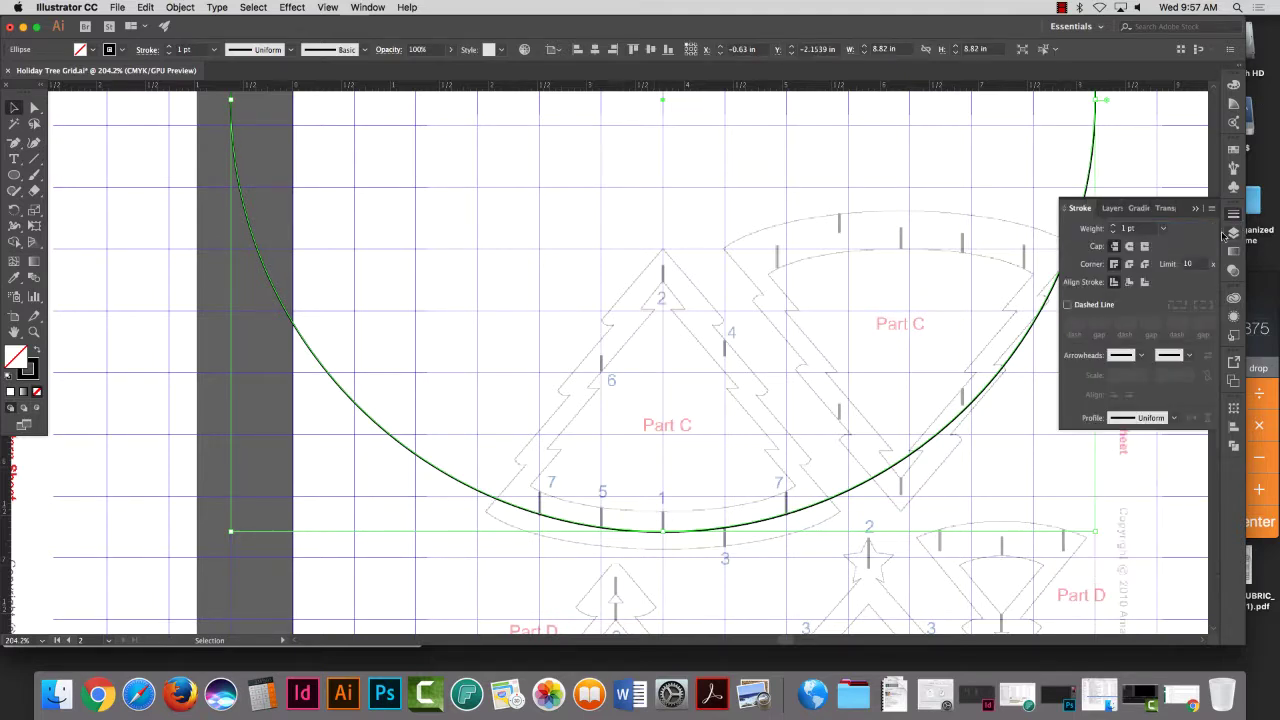
{"action": "left_click", "coordinate": [1113, 225]}
{"action": "left_click", "coordinate": [1113, 225]}
{"action": "left_click", "coordinate": [1113, 225]}
{"action": "left_click", "coordinate": [1113, 225]}
{"action": "left_click", "coordinate": [1113, 225]}
{"action": "left_click", "coordinate": [1113, 225]}
{"action": "left_click", "coordinate": [1113, 225]}
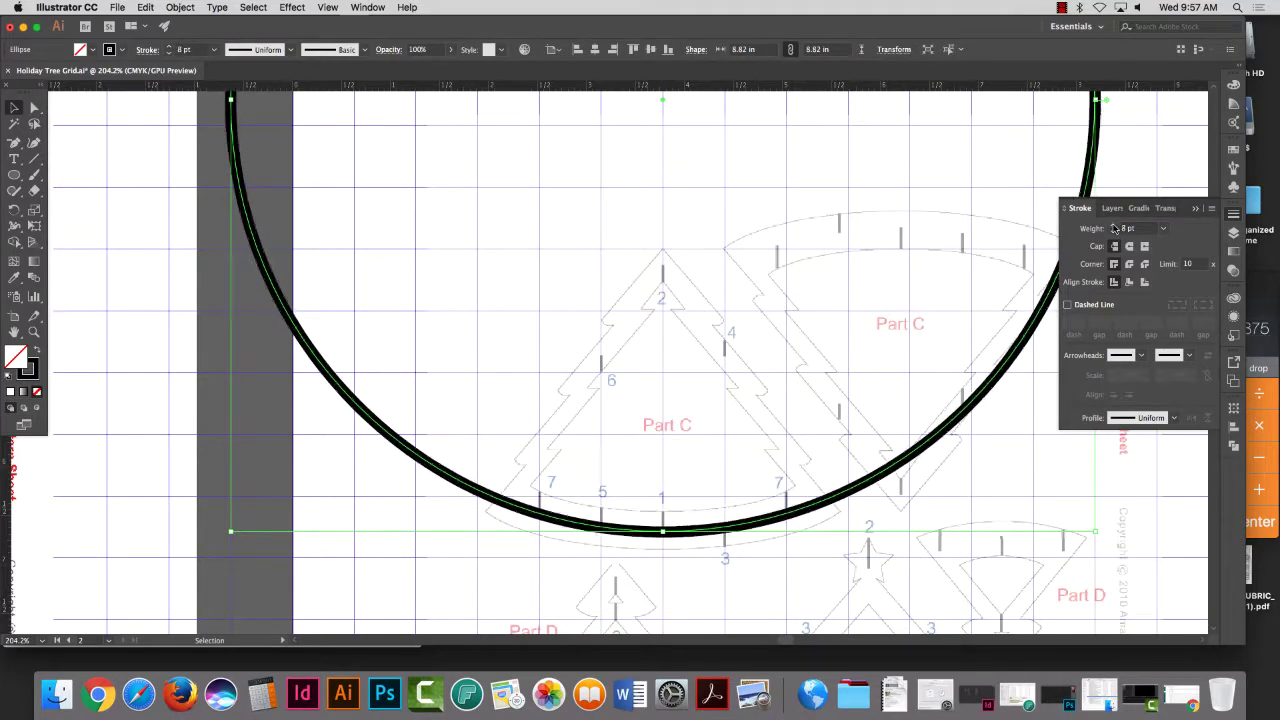
{"action": "left_click", "coordinate": [1113, 225]}
{"action": "left_click", "coordinate": [1113, 225]}
{"action": "left_click", "coordinate": [1113, 225]}
{"action": "left_click", "coordinate": [1113, 225]}
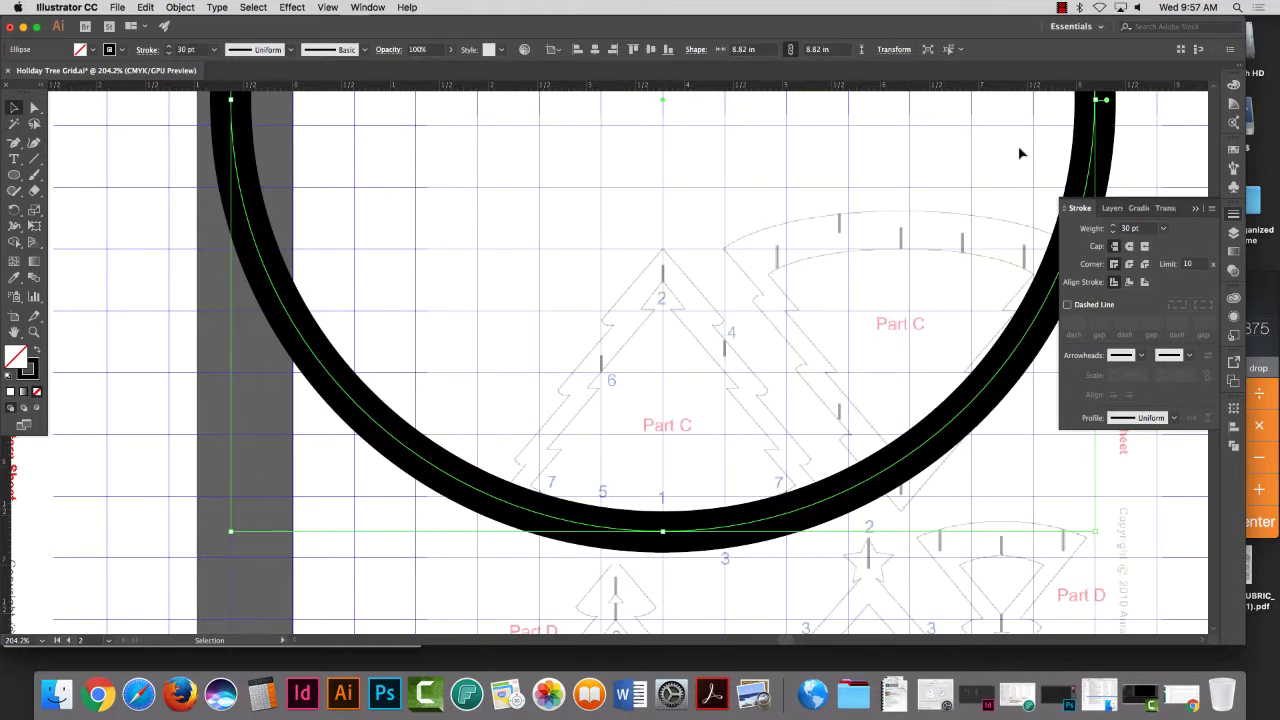
Step: Expand the Shapes layer and toggle the ellipse's visibility to compare its thick stroke with the template's base band
{"action": "left_click", "coordinate": [1234, 232]}
{"action": "left_click", "coordinate": [1101, 229]}
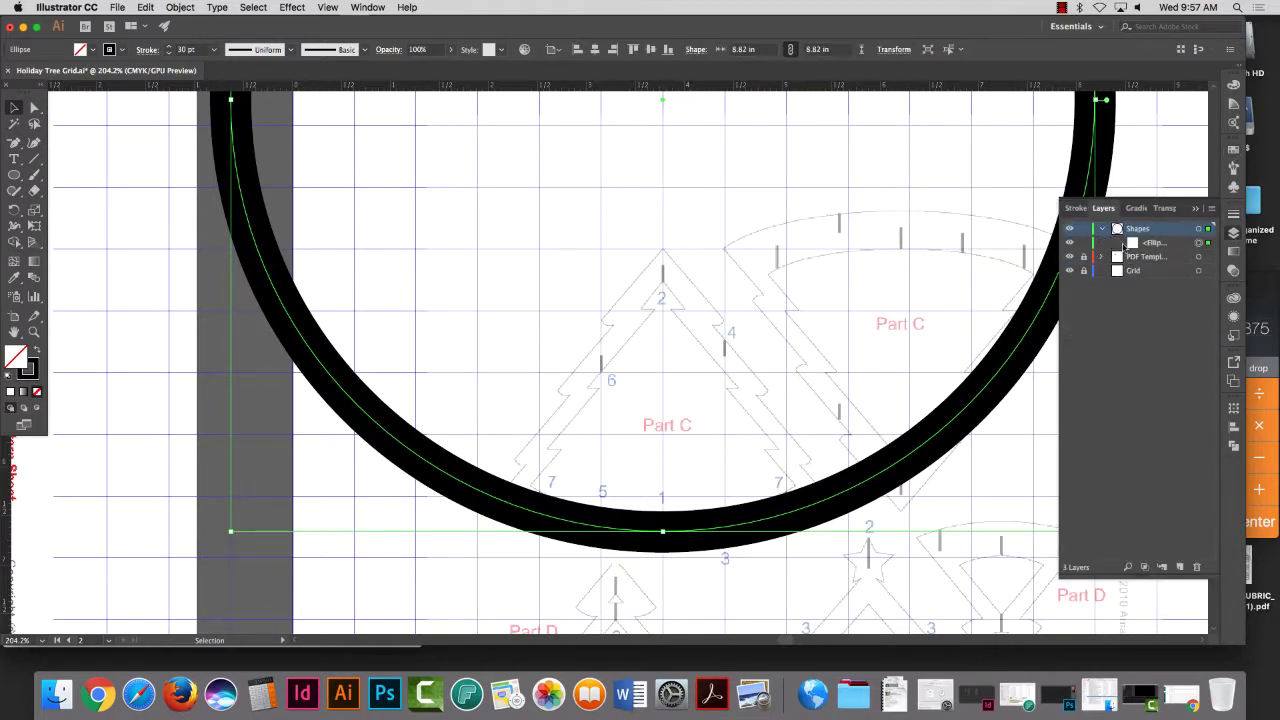
{"action": "left_click", "coordinate": [1070, 243]}
{"action": "left_click", "coordinate": [1070, 243]}
{"action": "left_click", "coordinate": [1070, 243]}
{"action": "left_click", "coordinate": [1070, 243]}
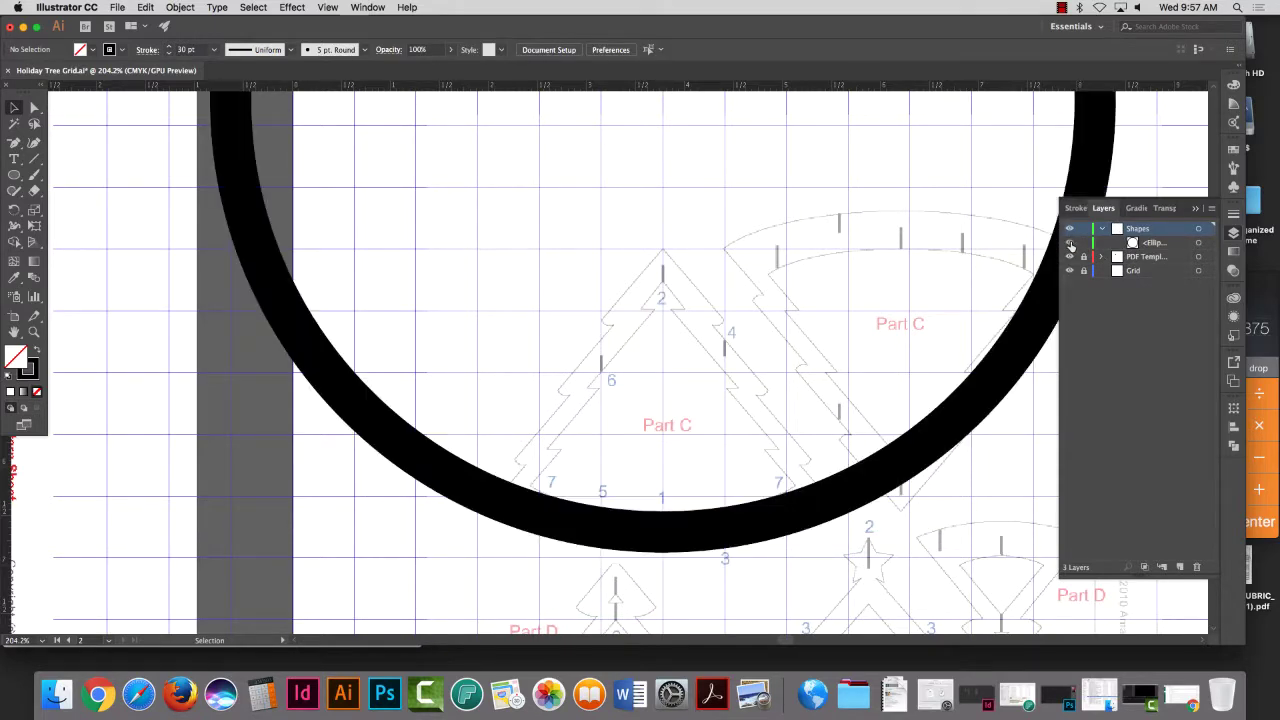
{"action": "left_click", "coordinate": [1070, 243]}
{"action": "left_click", "coordinate": [1070, 243]}
{"action": "left_click", "coordinate": [1070, 243]}
{"action": "left_click", "coordinate": [1070, 243]}
{"action": "left_click", "coordinate": [1070, 243]}
{"action": "left_click", "coordinate": [1070, 243]}
{"action": "left_click", "coordinate": [1070, 243]}
{"action": "left_click", "coordinate": [1070, 243]}
{"action": "left_click", "coordinate": [1070, 244]}
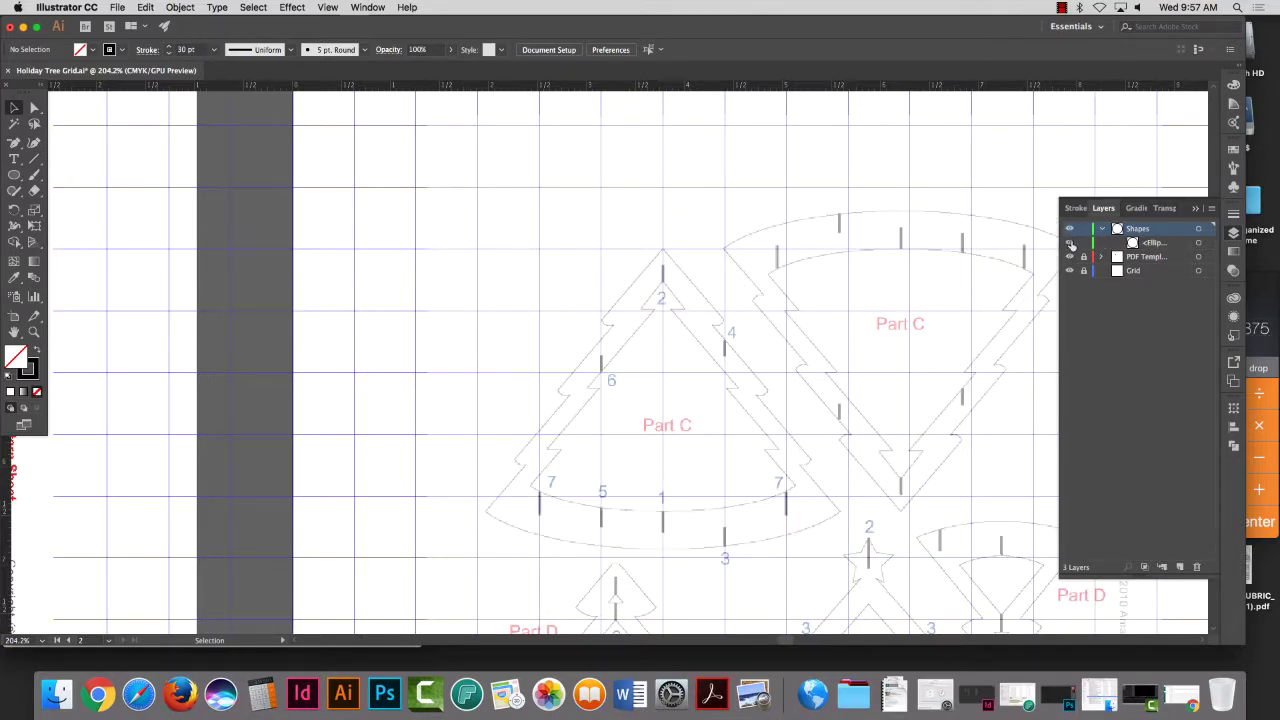
{"action": "left_click", "coordinate": [1070, 244]}
{"action": "left_click", "coordinate": [1070, 244]}
{"action": "left_click", "coordinate": [1070, 244]}
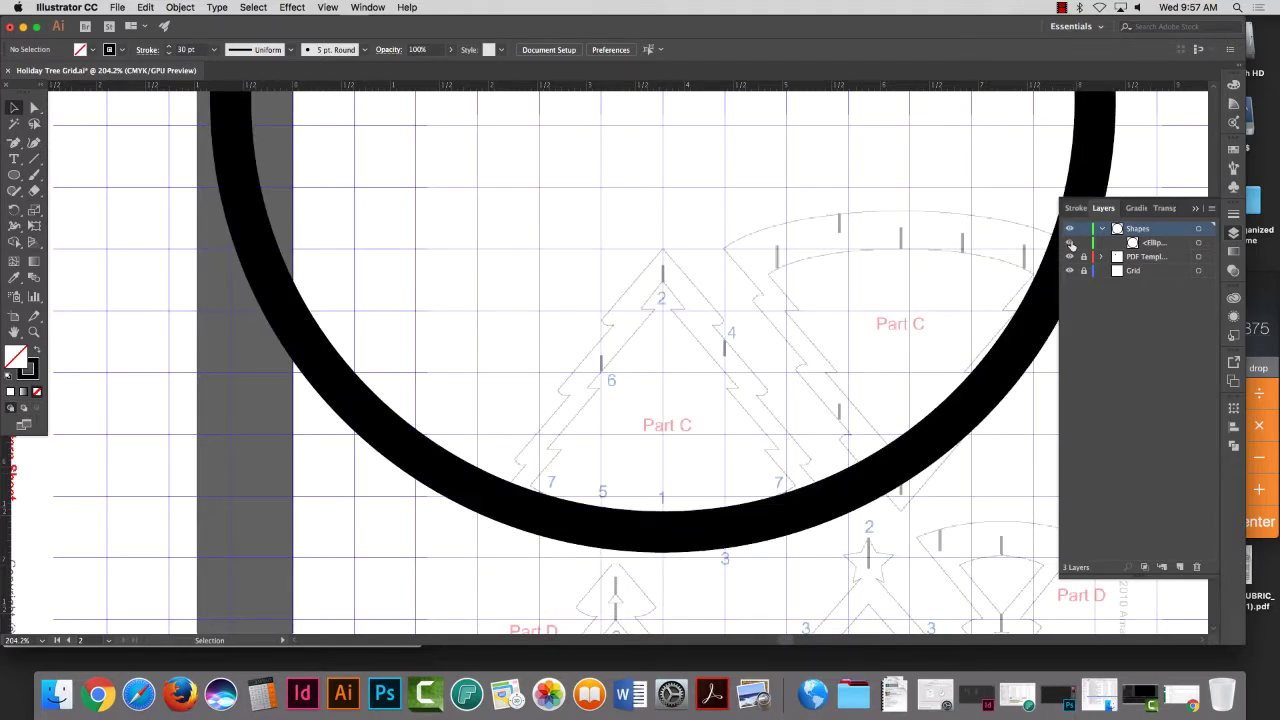
Step: Start a Pen tool path at the upper end of slot 2, near the upright Part C tree's tip
{"action": "left_click", "coordinate": [34, 331]}
{"action": "left_click_drag", "start_coordinate": [605, 363], "coordinate": [749, 371]}
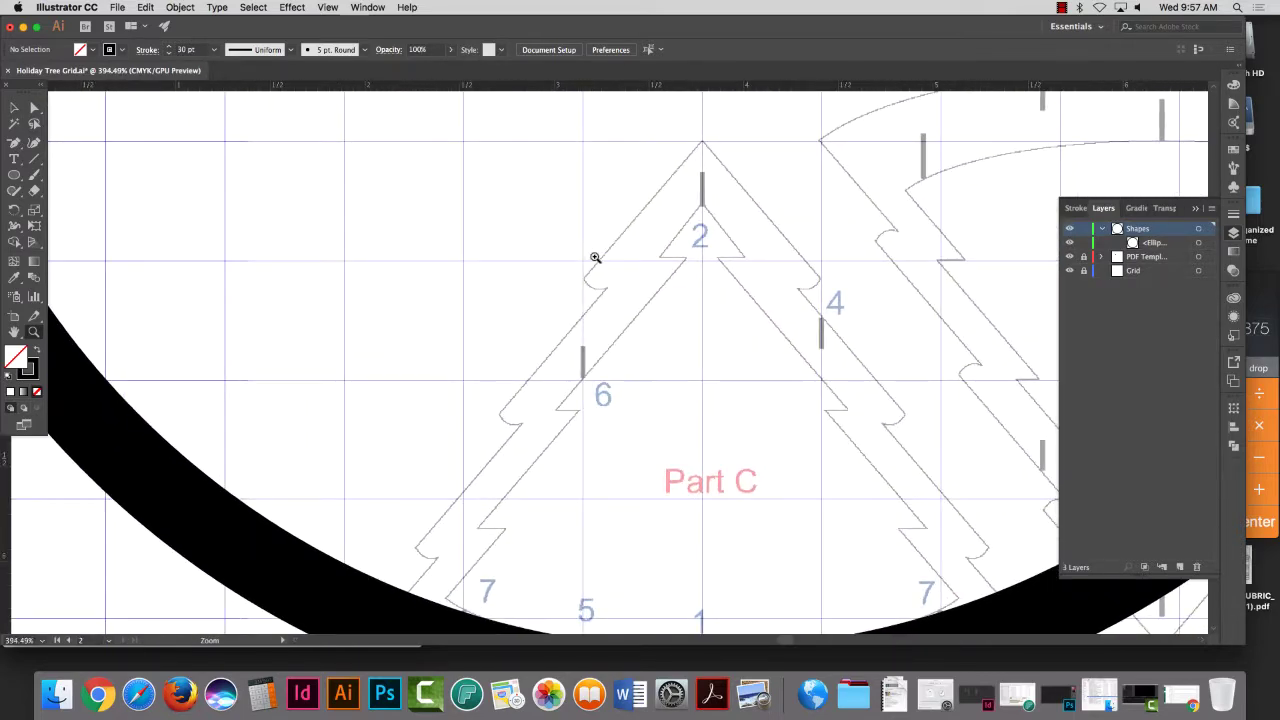
{"action": "left_click", "coordinate": [14, 143]}
{"action": "left_click", "coordinate": [62, 146]}
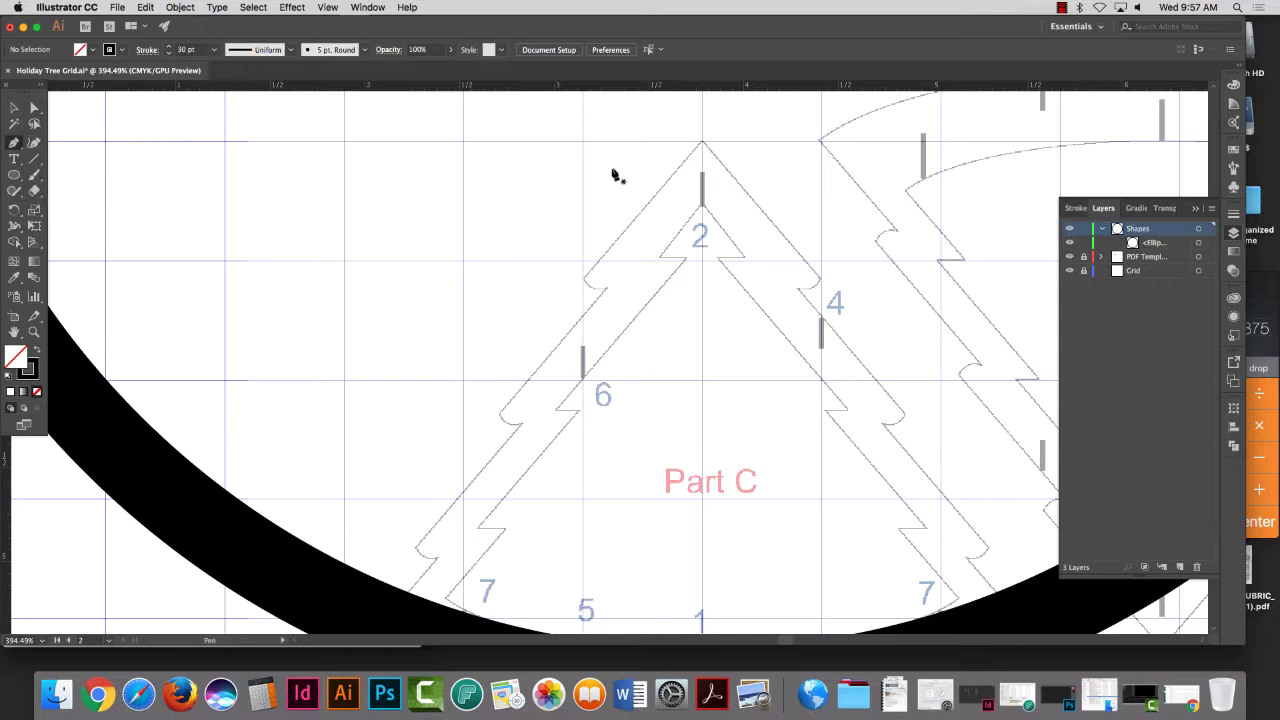
{"action": "left_click", "coordinate": [702, 178]}
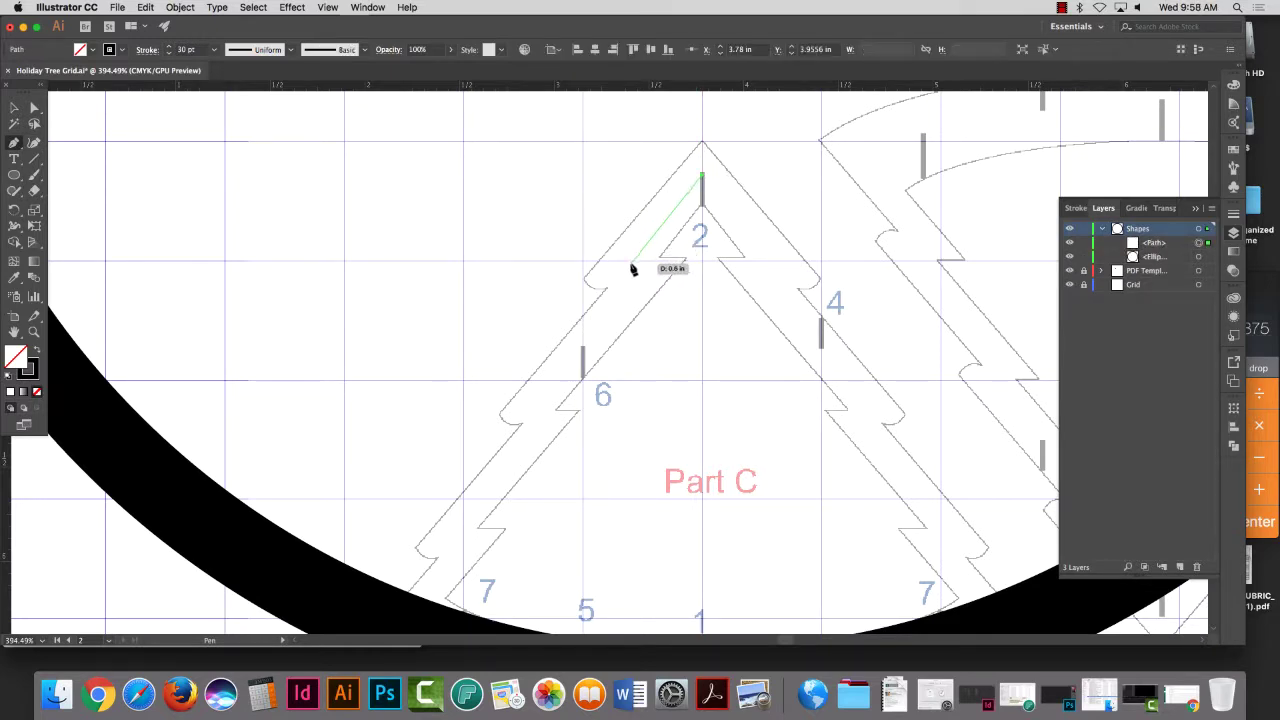
{"action": "left_click", "coordinate": [631, 263]}
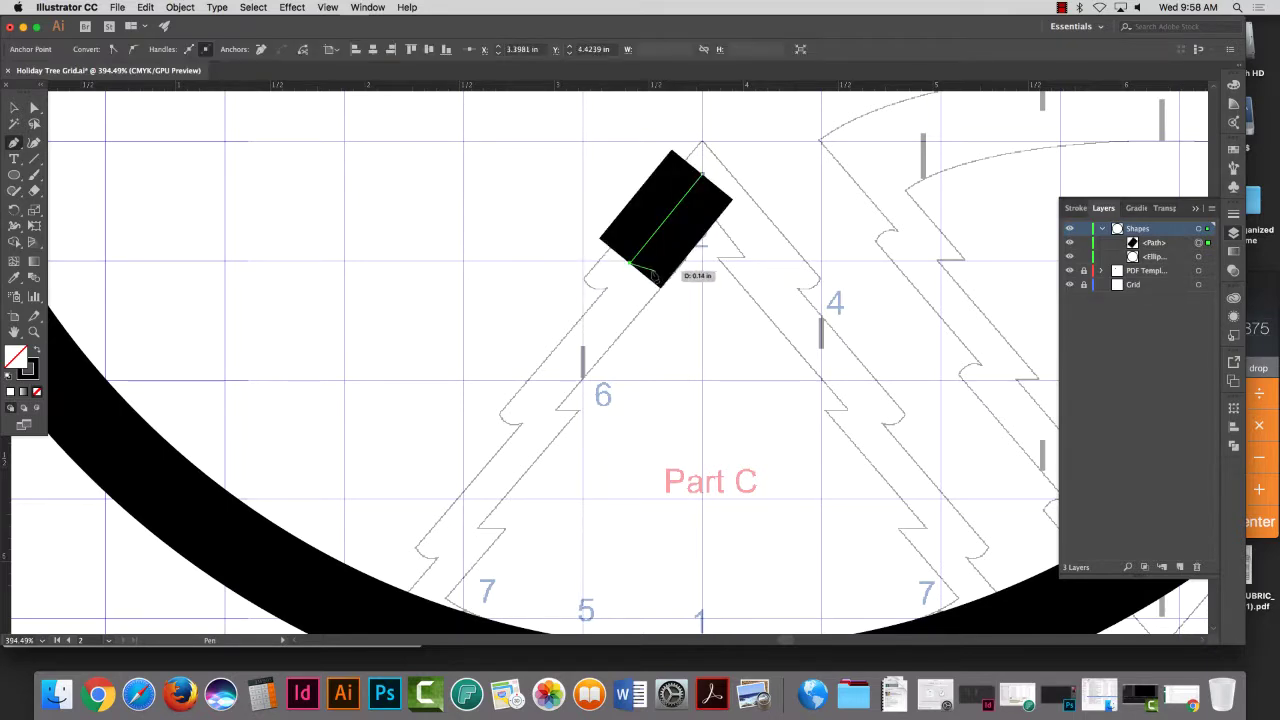
{"action": "left_click", "coordinate": [1234, 216]}
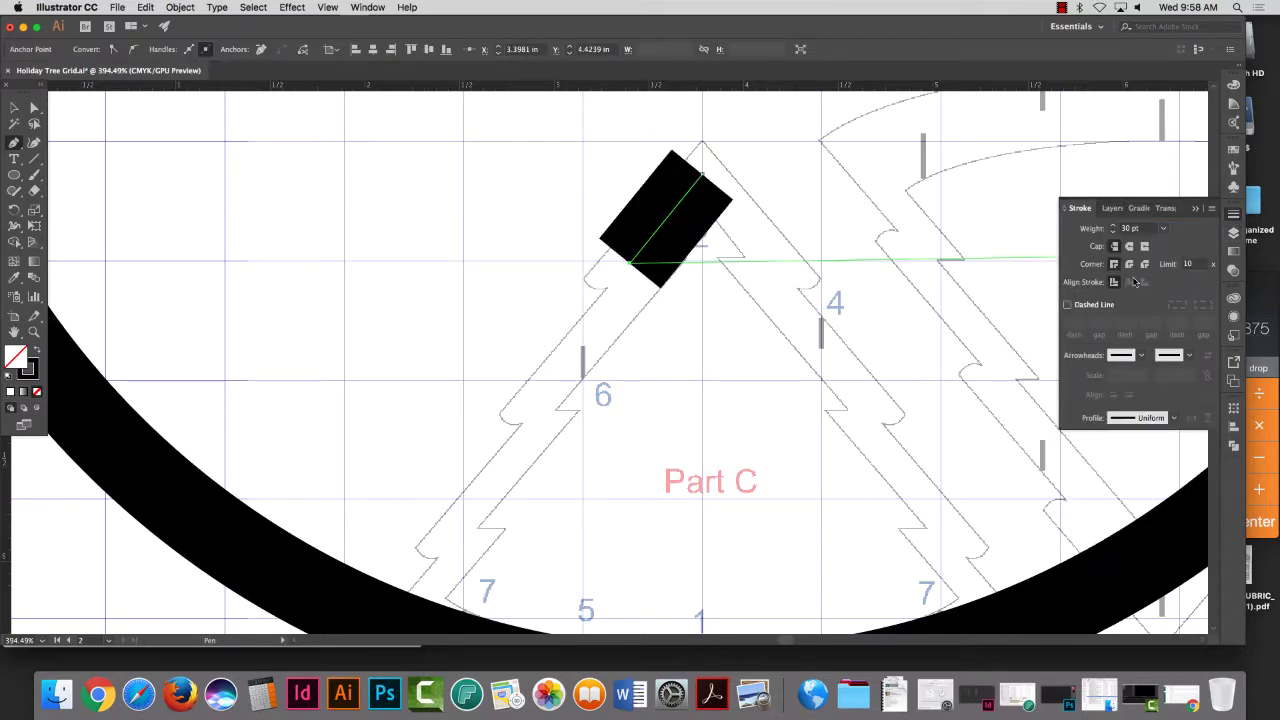
{"action": "left_click", "coordinate": [1163, 229]}
{"action": "left_click", "coordinate": [1184, 287]}
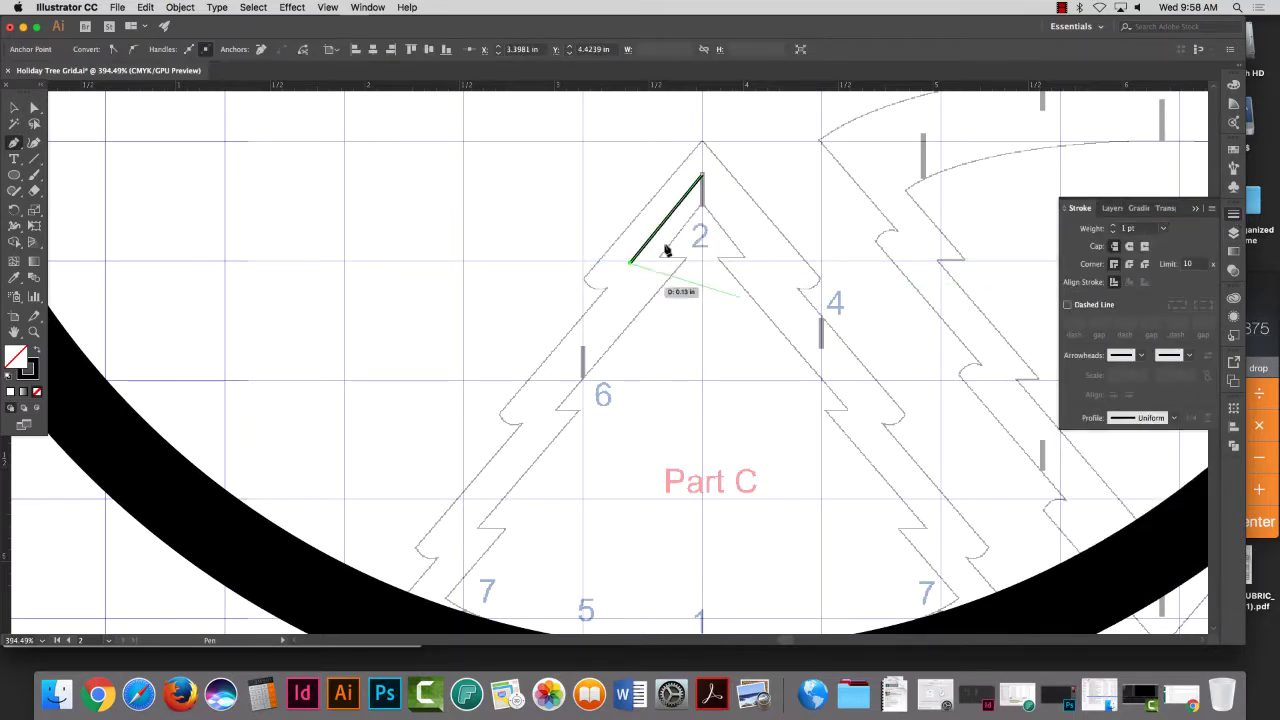
{"action": "key", "text": "super+z"}
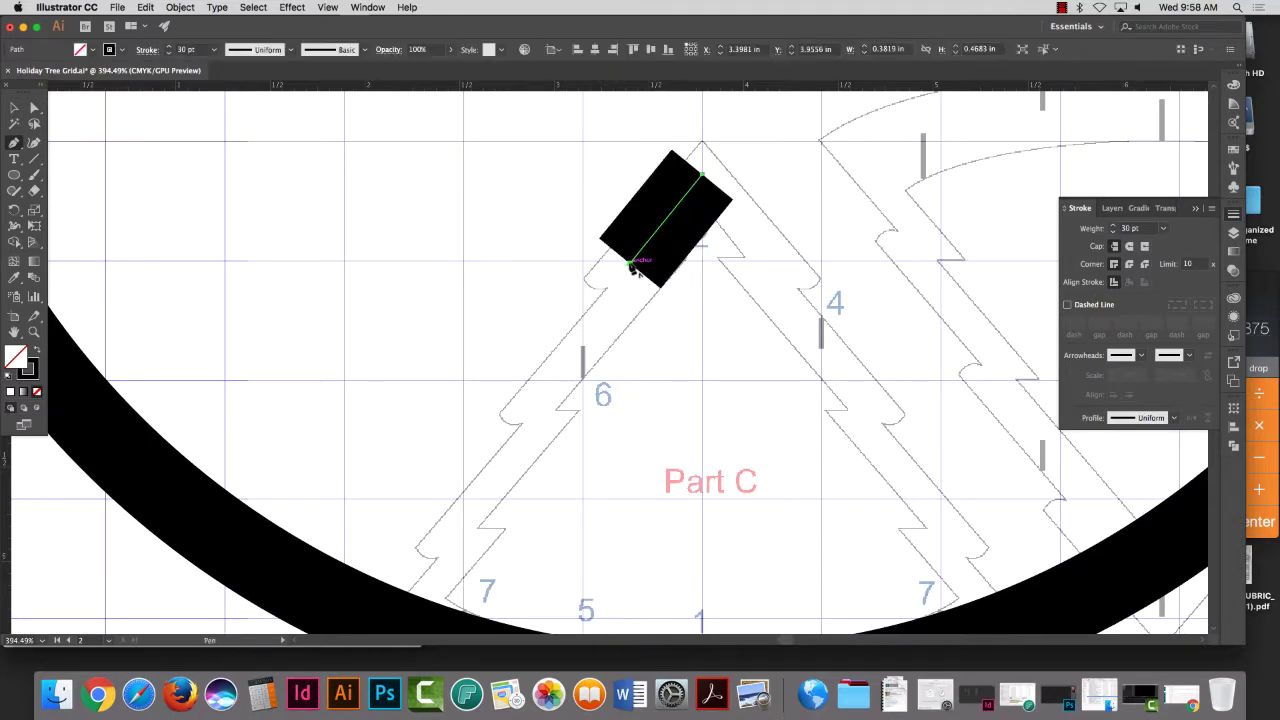
{"action": "key", "text": "super+z"}
Step: Set the path's stroke to 1 pt and trace down the upright Part C tree's left side through the first branch notch
{"action": "left_click", "coordinate": [1163, 229]}
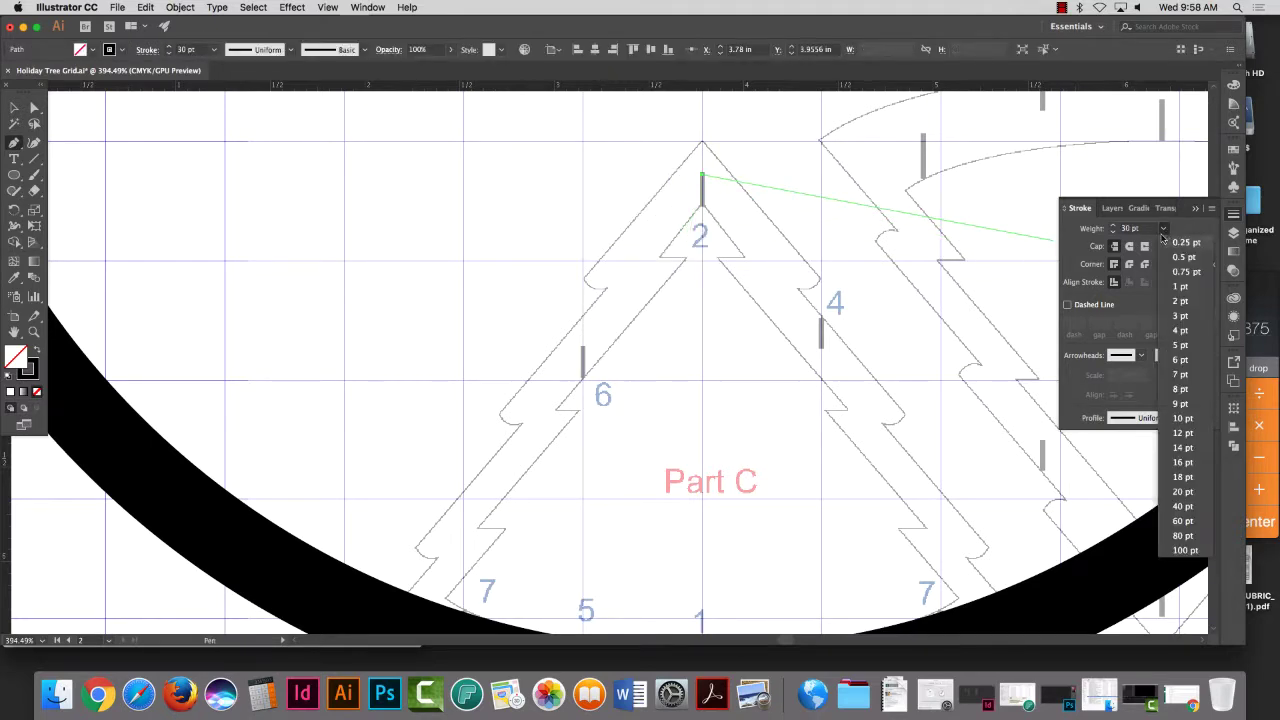
{"action": "left_click", "coordinate": [1184, 287]}
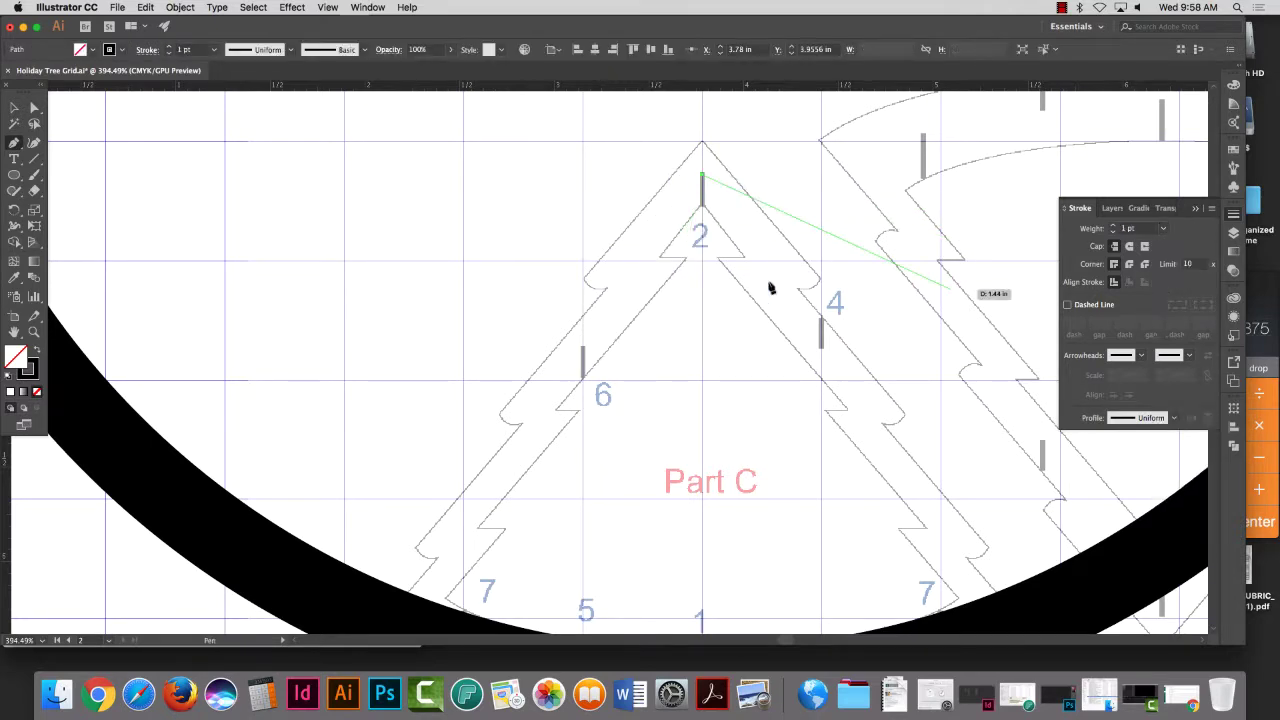
{"action": "left_click", "coordinate": [624, 268]}
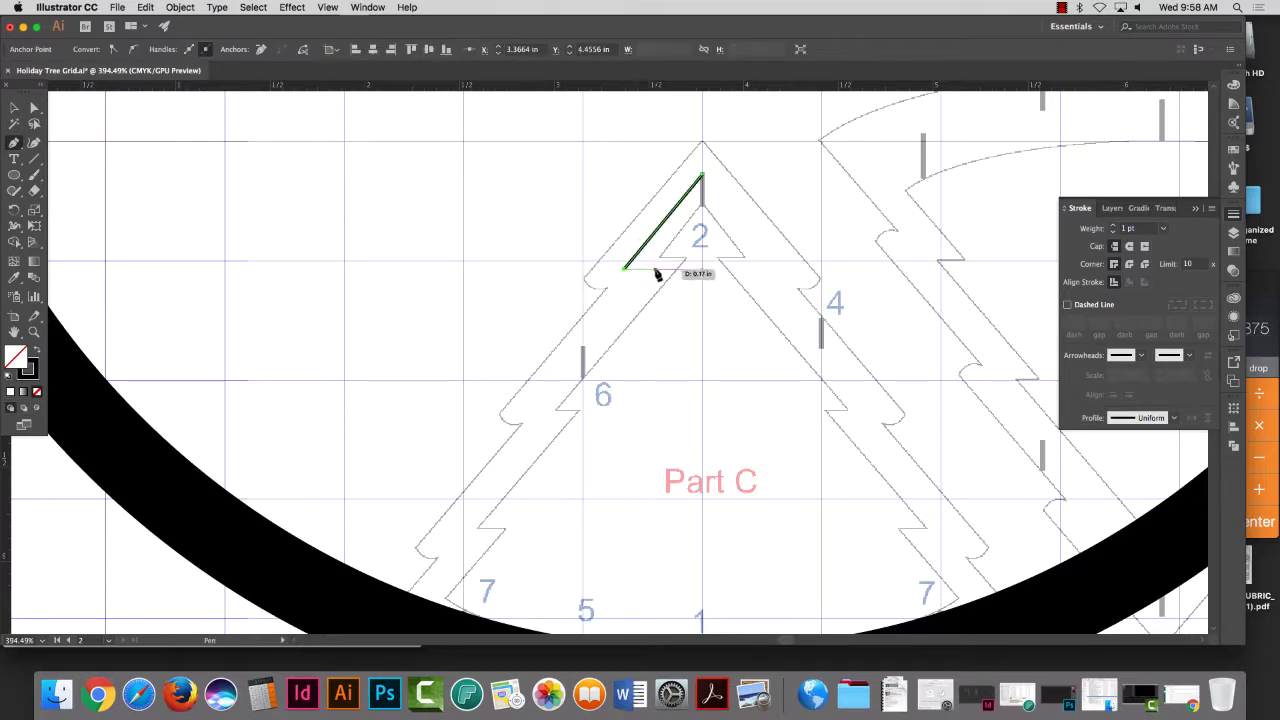
{"action": "left_click", "coordinate": [651, 268]}
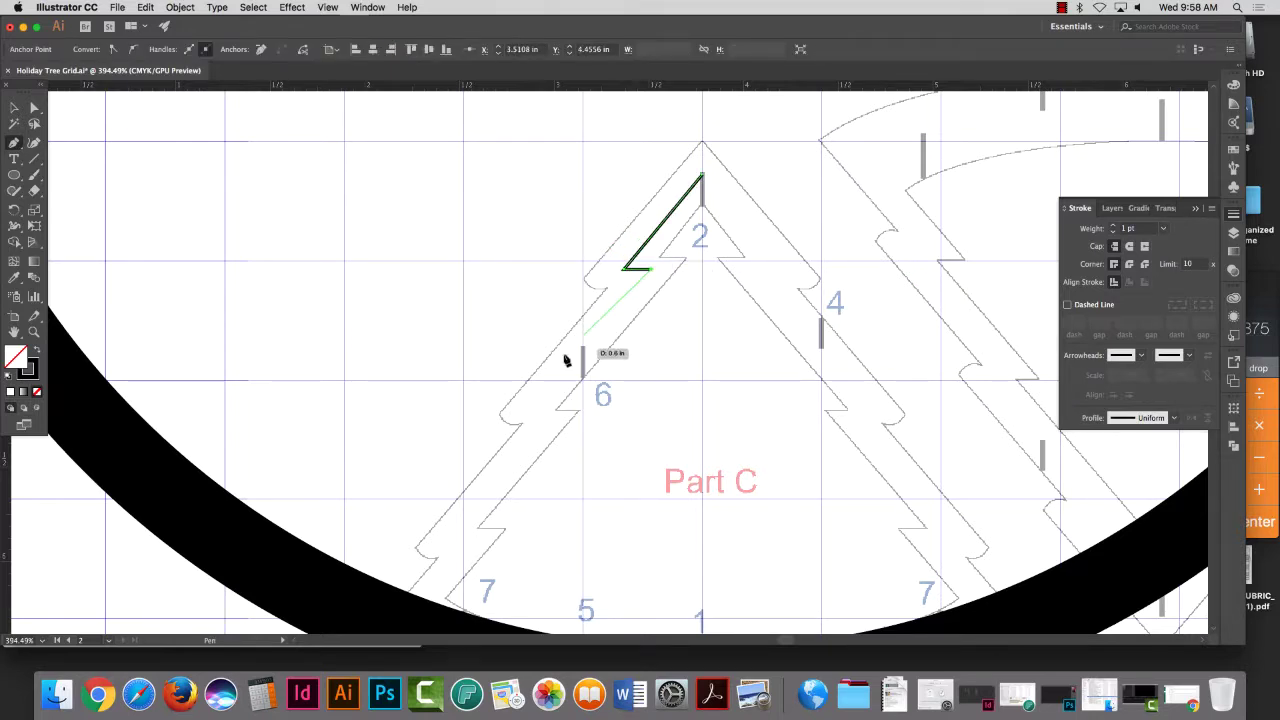
Step: Continue the path midway between the left side's outlines through the second and third branch notches, ending beyond the circle's thick base band
{"action": "left_click", "coordinate": [531, 416]}
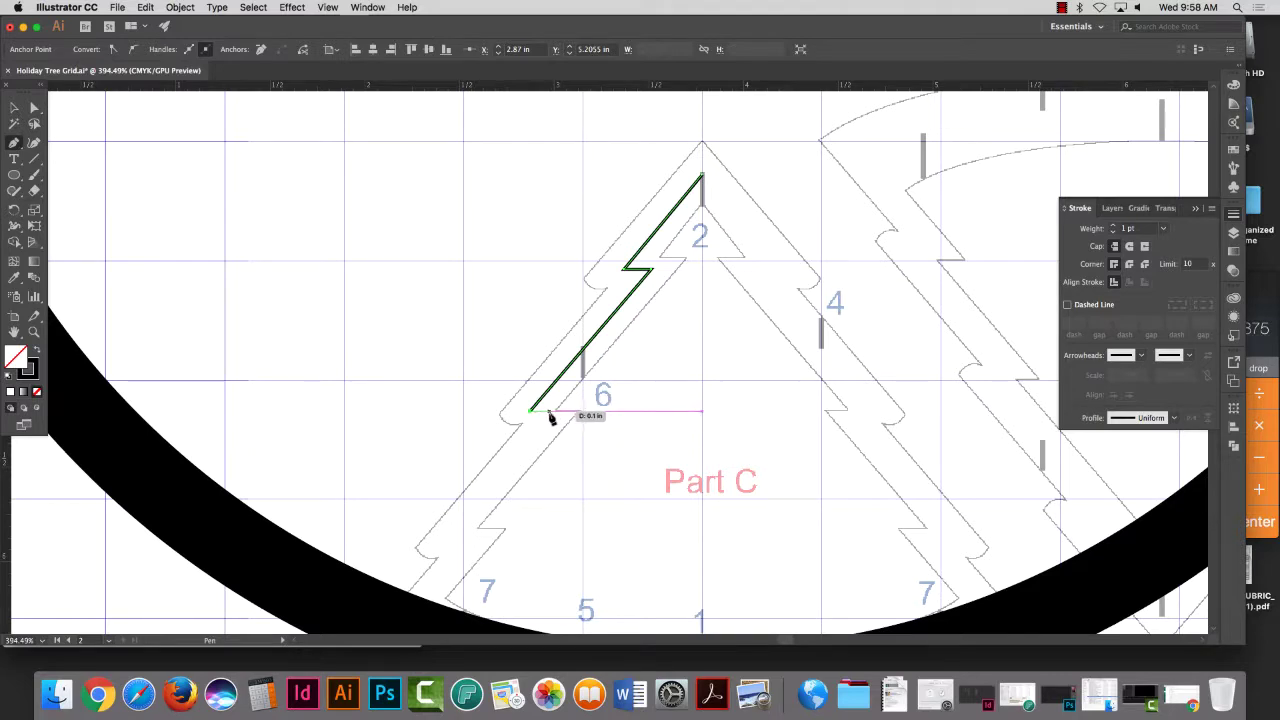
{"action": "left_click", "coordinate": [550, 412]}
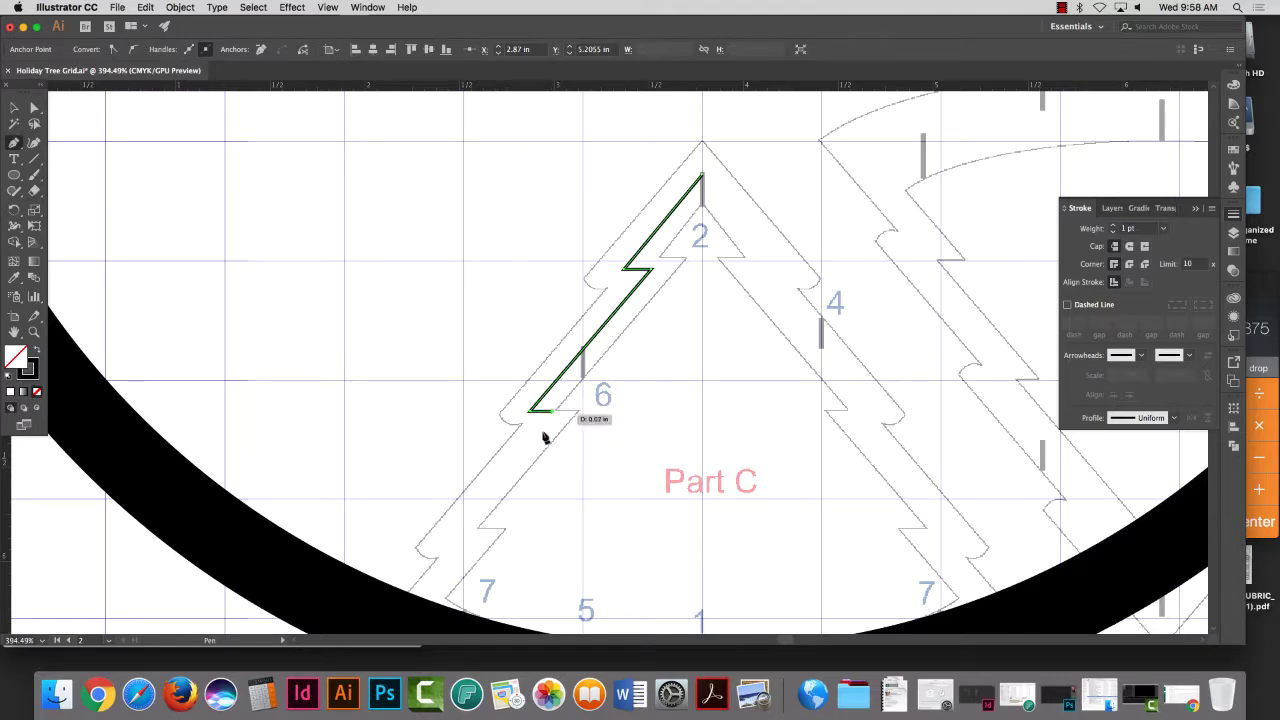
{"action": "left_click", "coordinate": [444, 540]}
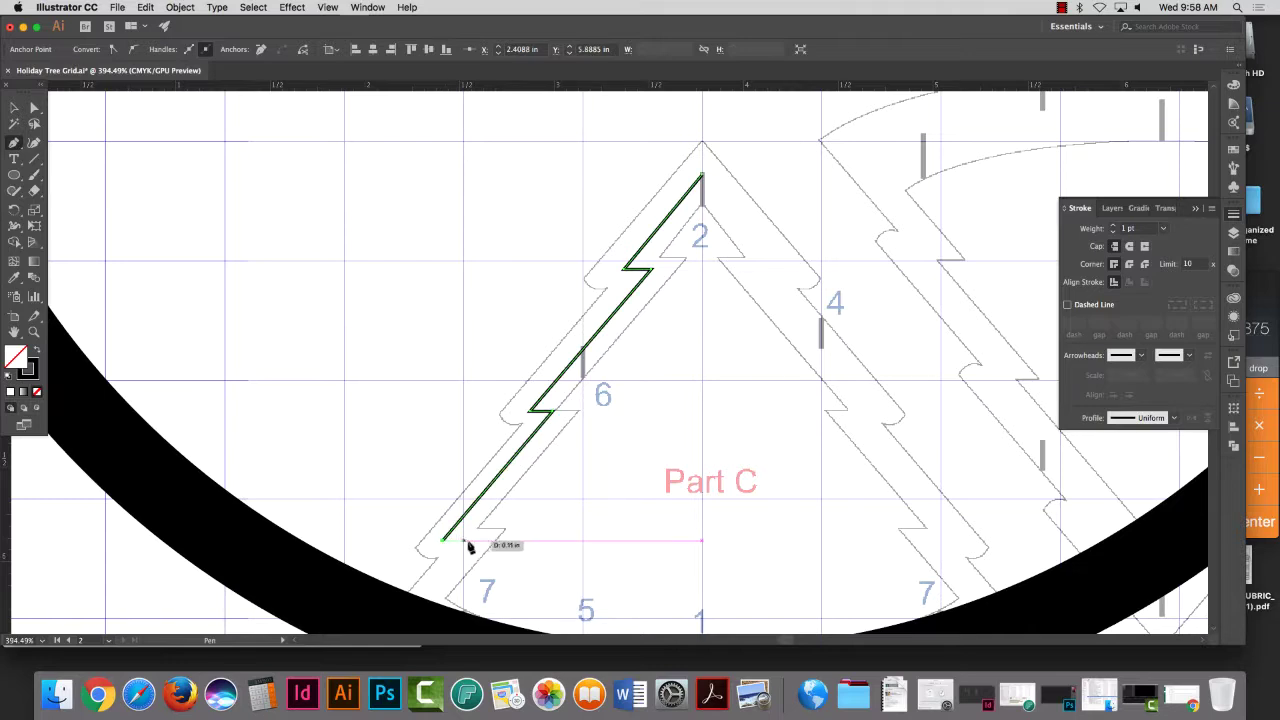
{"action": "left_click", "coordinate": [470, 540]}
{"action": "scroll", "coordinate": [414, 594], "scroll_direction": "down", "scroll_amount": 1}
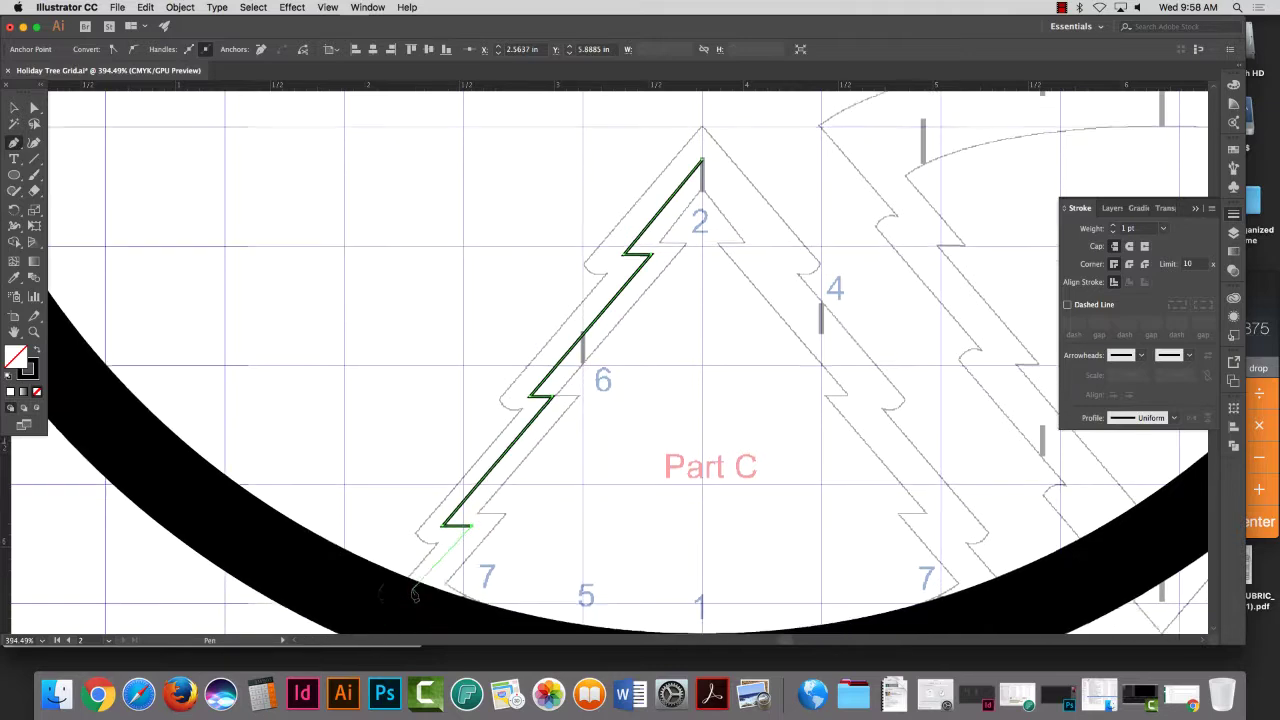
{"action": "scroll", "coordinate": [414, 594], "scroll_direction": "down", "scroll_amount": 3}
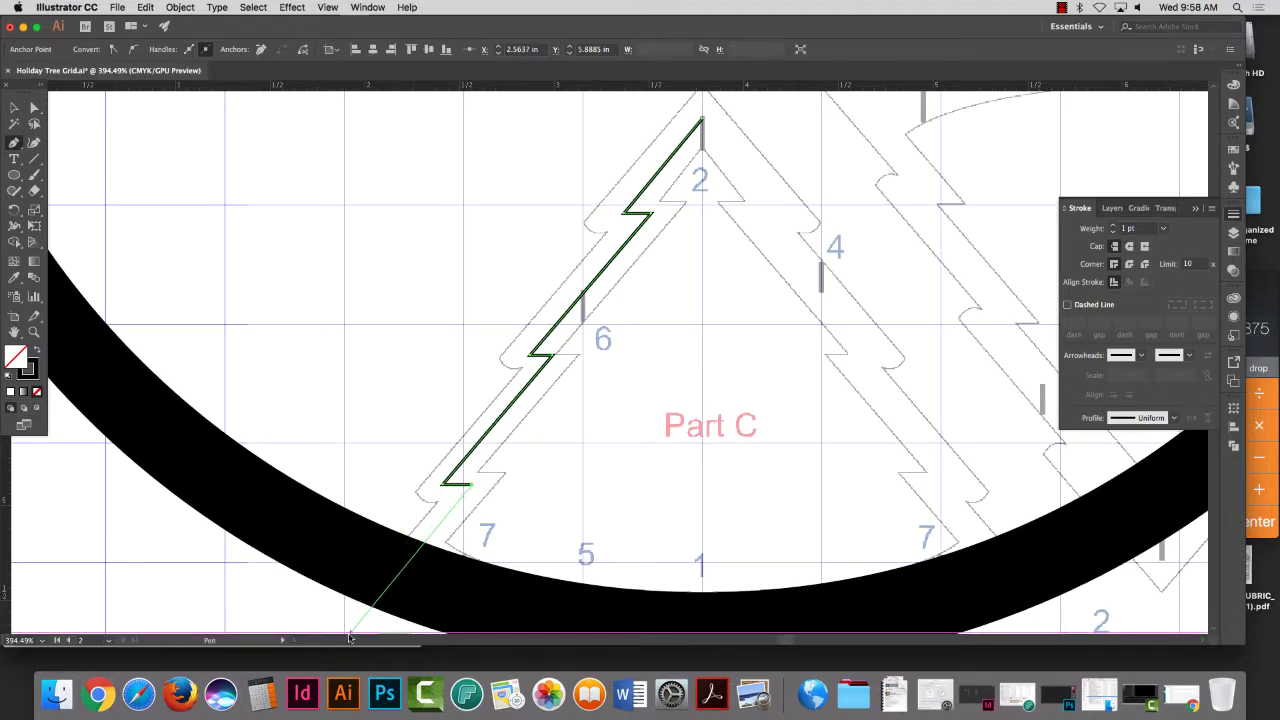
{"action": "left_click", "coordinate": [347, 632]}
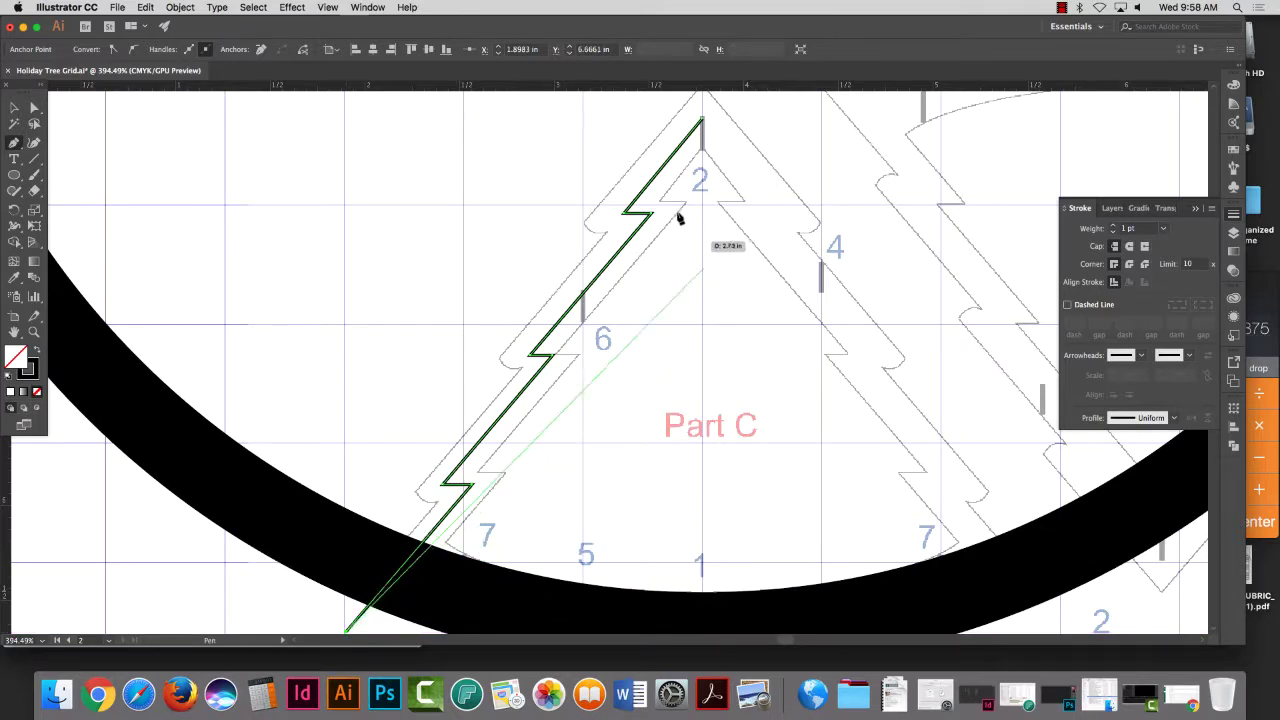
Step: Thicken the zigzag path's stroke to 16 pt, try round corners, and settle on the Bevel Join
{"action": "key", "text": "v"}
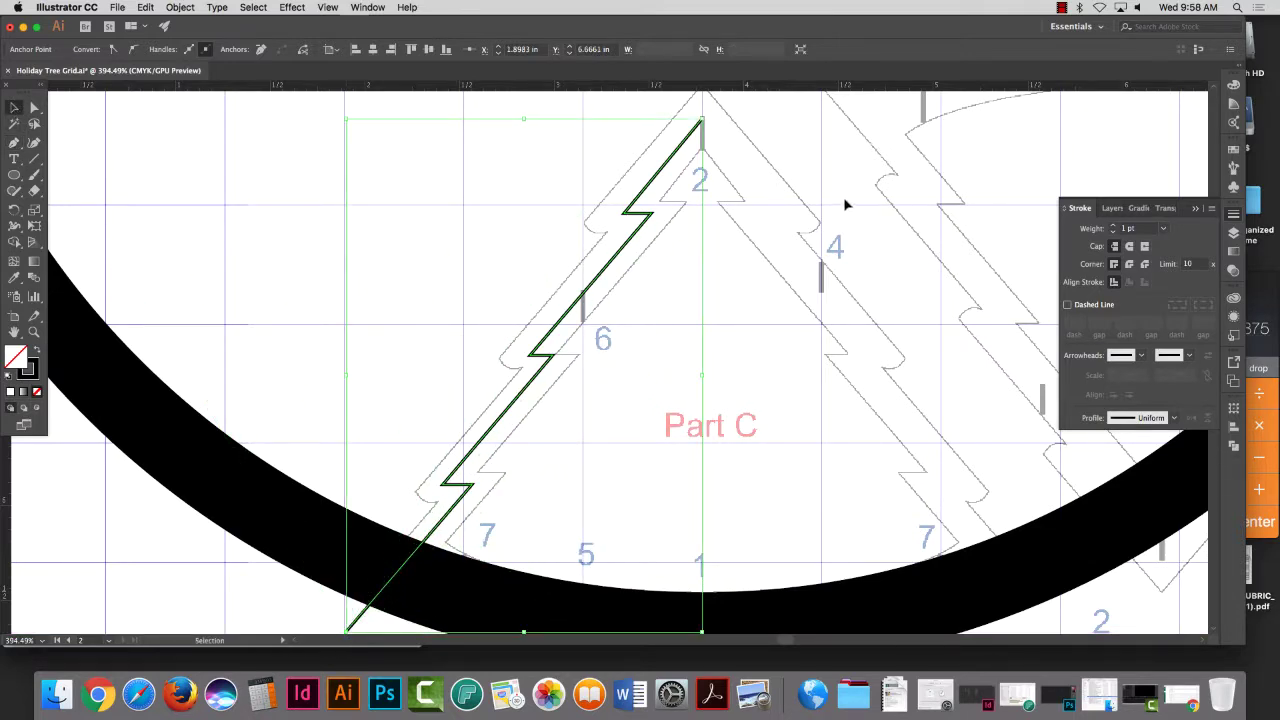
{"action": "left_click", "coordinate": [34, 107]}
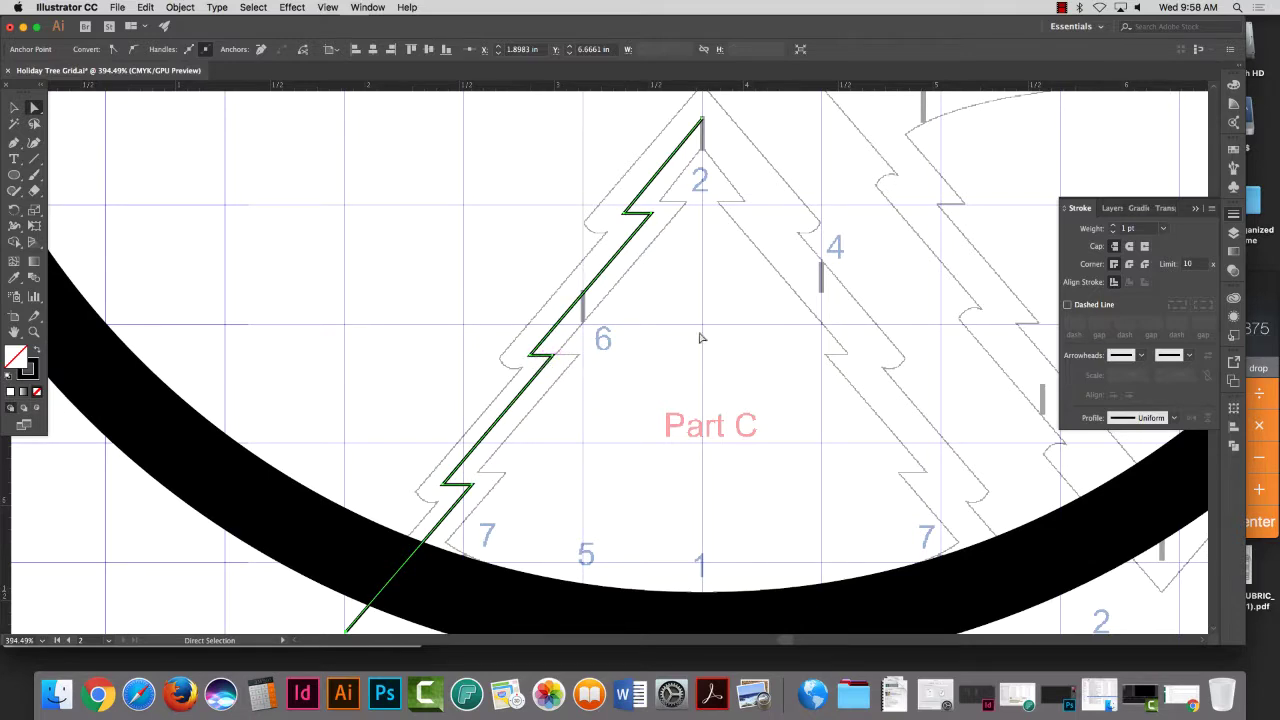
{"action": "key", "text": "v"}
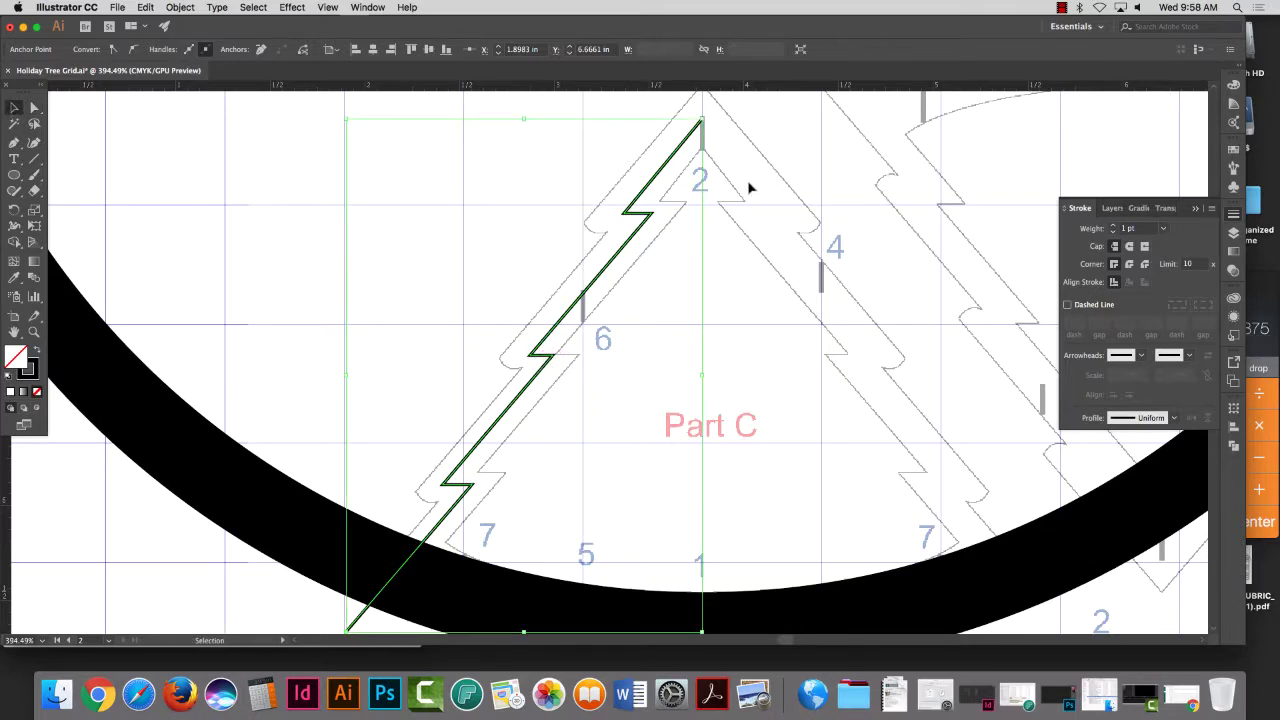
{"action": "left_click_drag", "start_coordinate": [1114, 227], "coordinate": [1119, 230]}
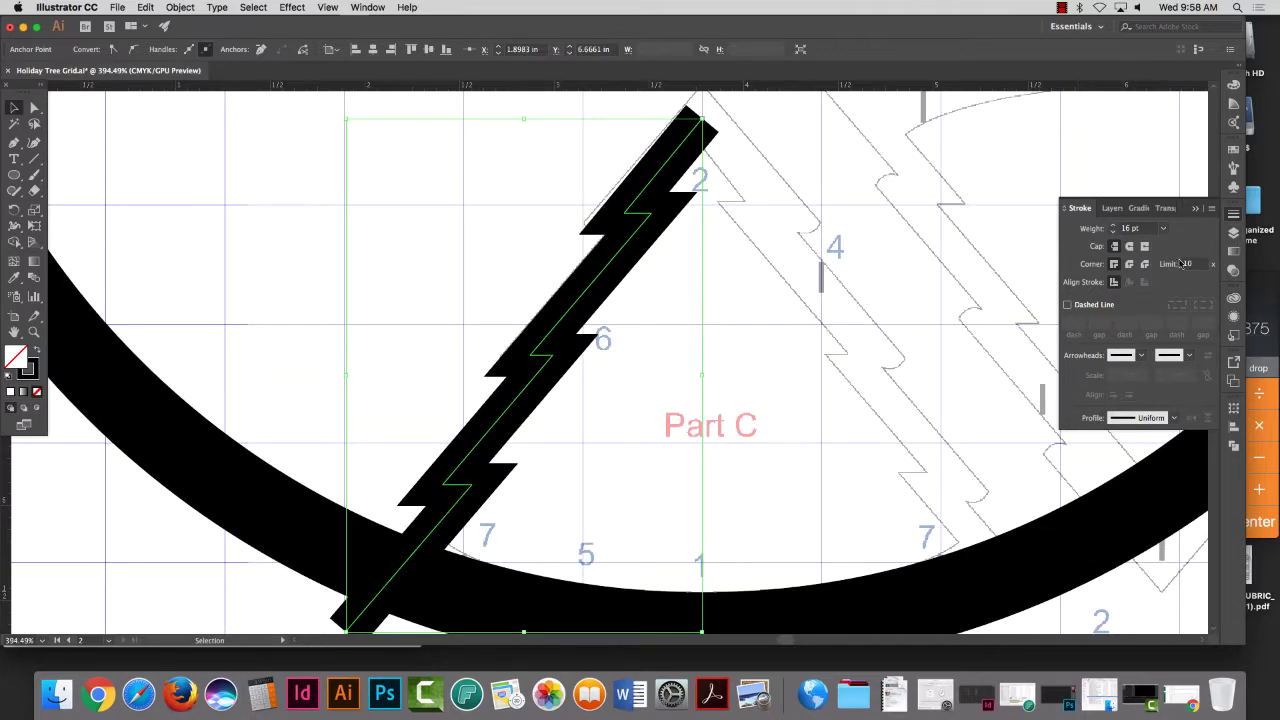
{"action": "left_click", "coordinate": [1129, 264]}
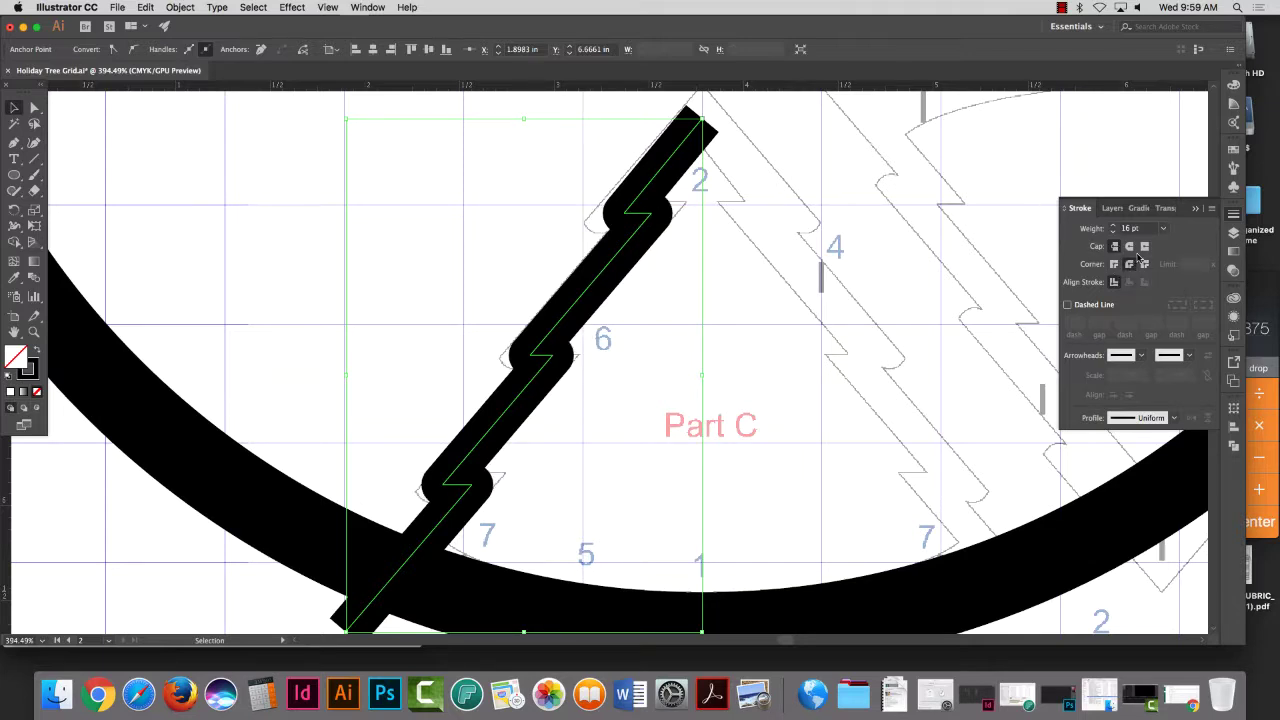
{"action": "left_click", "coordinate": [1145, 264]}
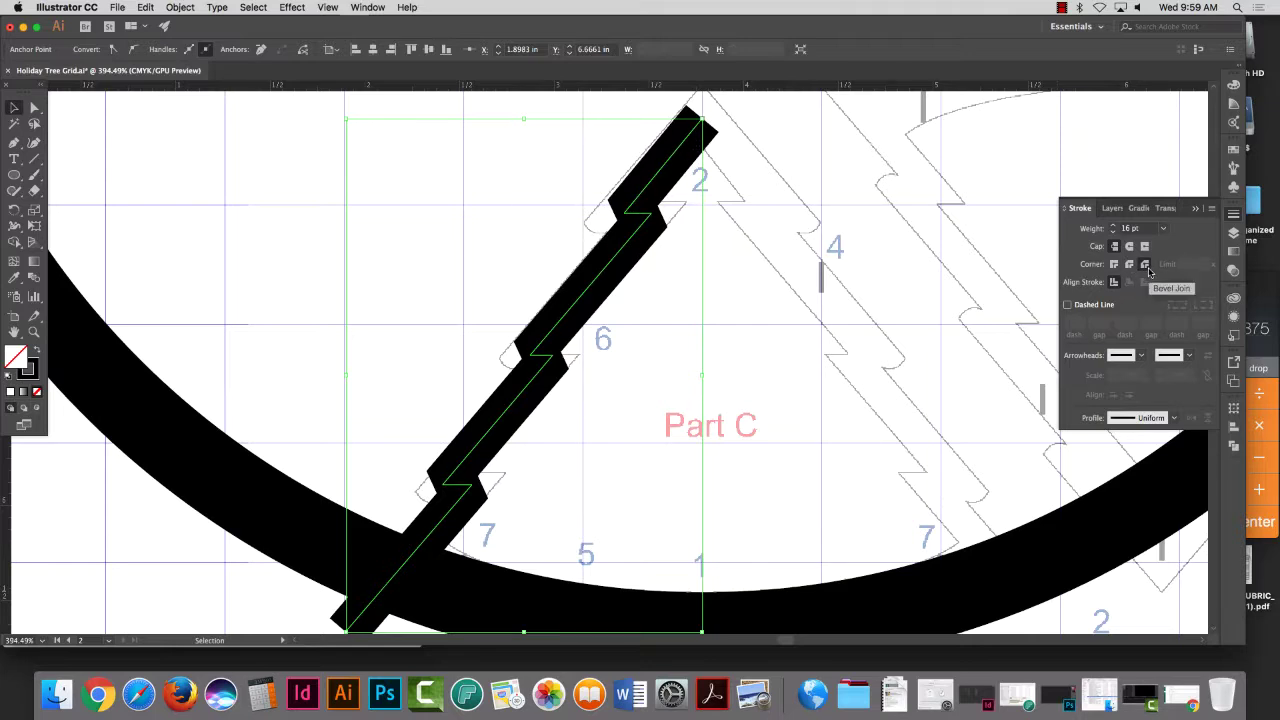
Step: Extend the zigzag path's upper end anchor along its slope past the tree's centre line to about X 3.99 in, Y 3.7 in
{"action": "left_click", "coordinate": [33, 107]}
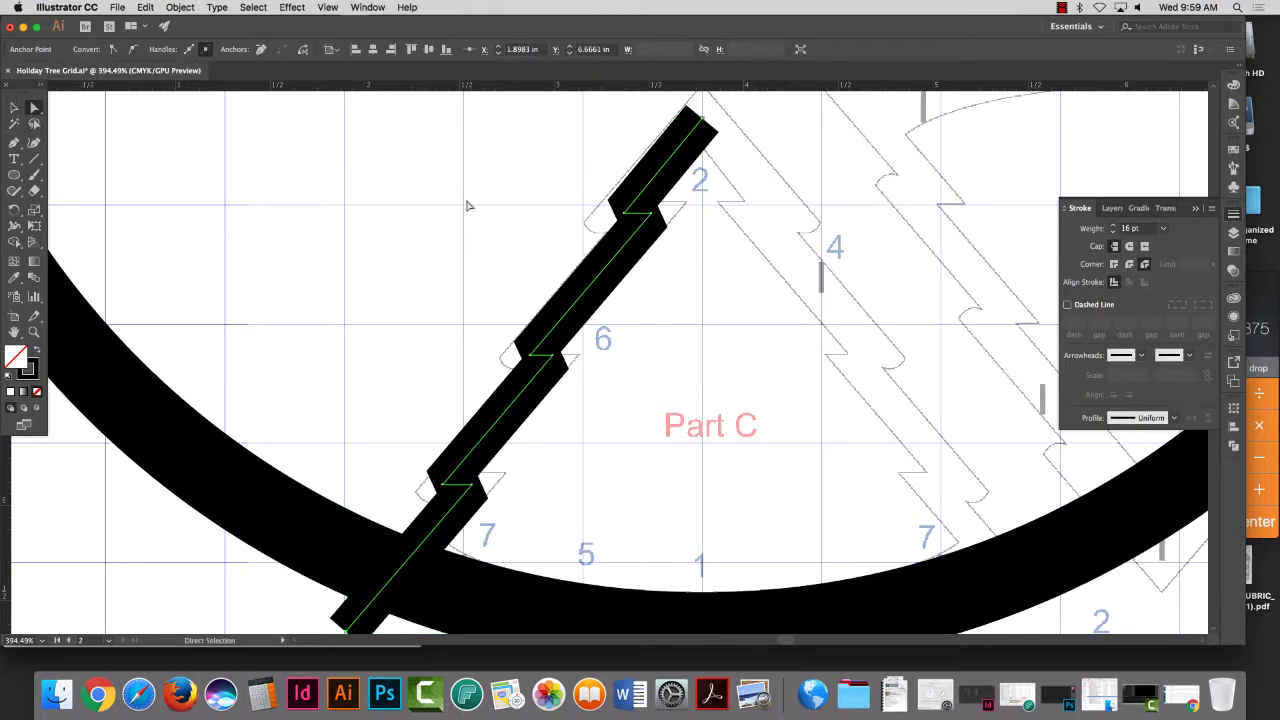
{"action": "left_click", "coordinate": [626, 215]}
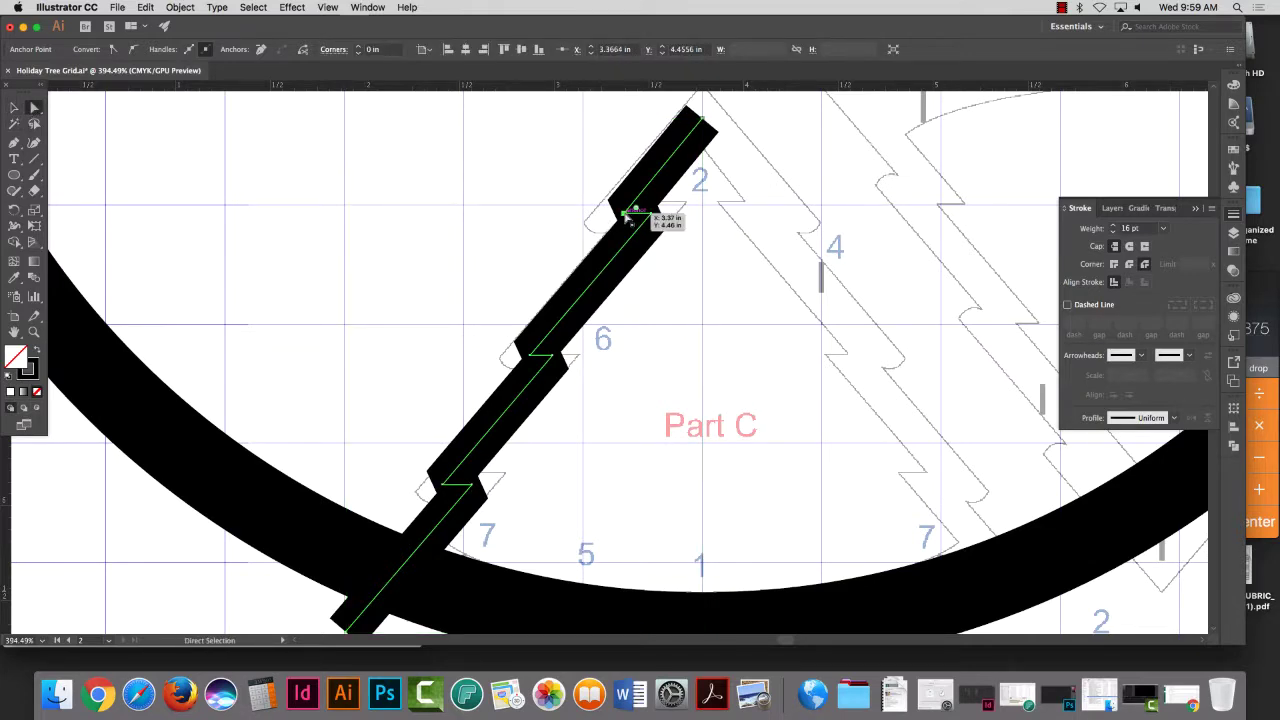
{"action": "left_click_drag", "start_coordinate": [660, 223], "coordinate": [654, 215]}
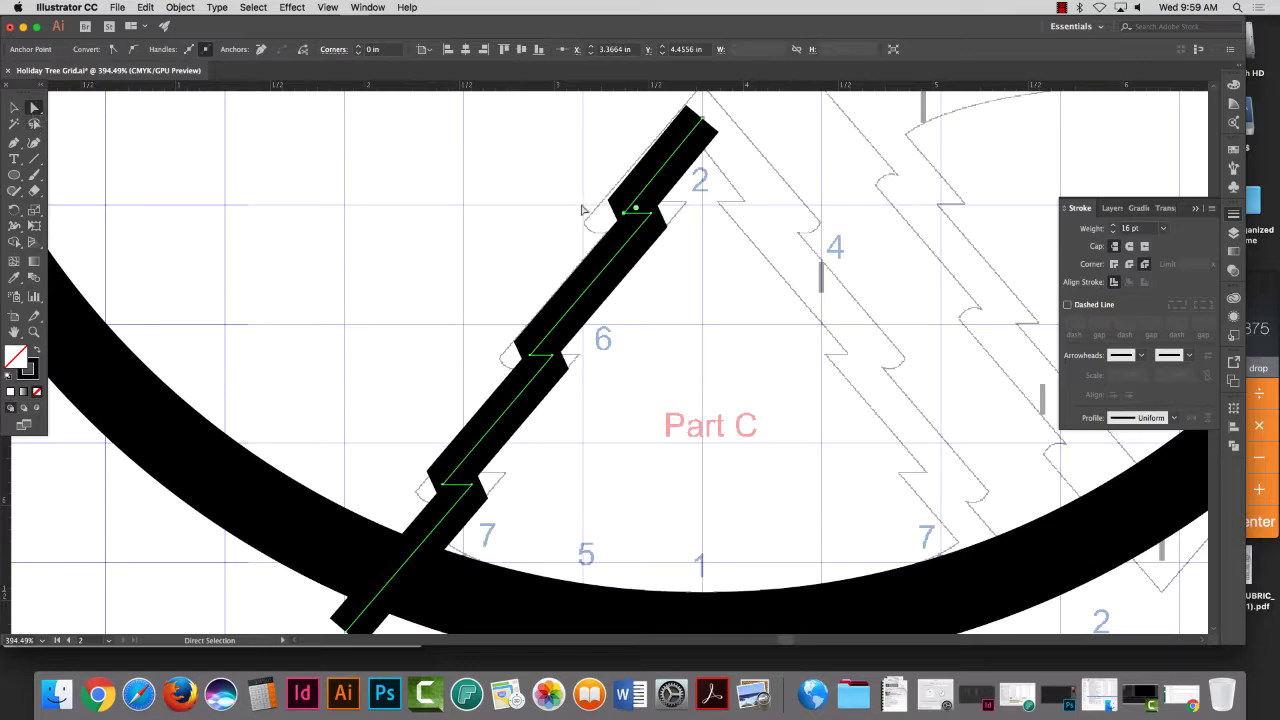
{"action": "scroll", "coordinate": [772, 165], "scroll_direction": "down", "scroll_amount": 1}
{"action": "scroll", "coordinate": [772, 180], "scroll_direction": "up", "scroll_amount": 5}
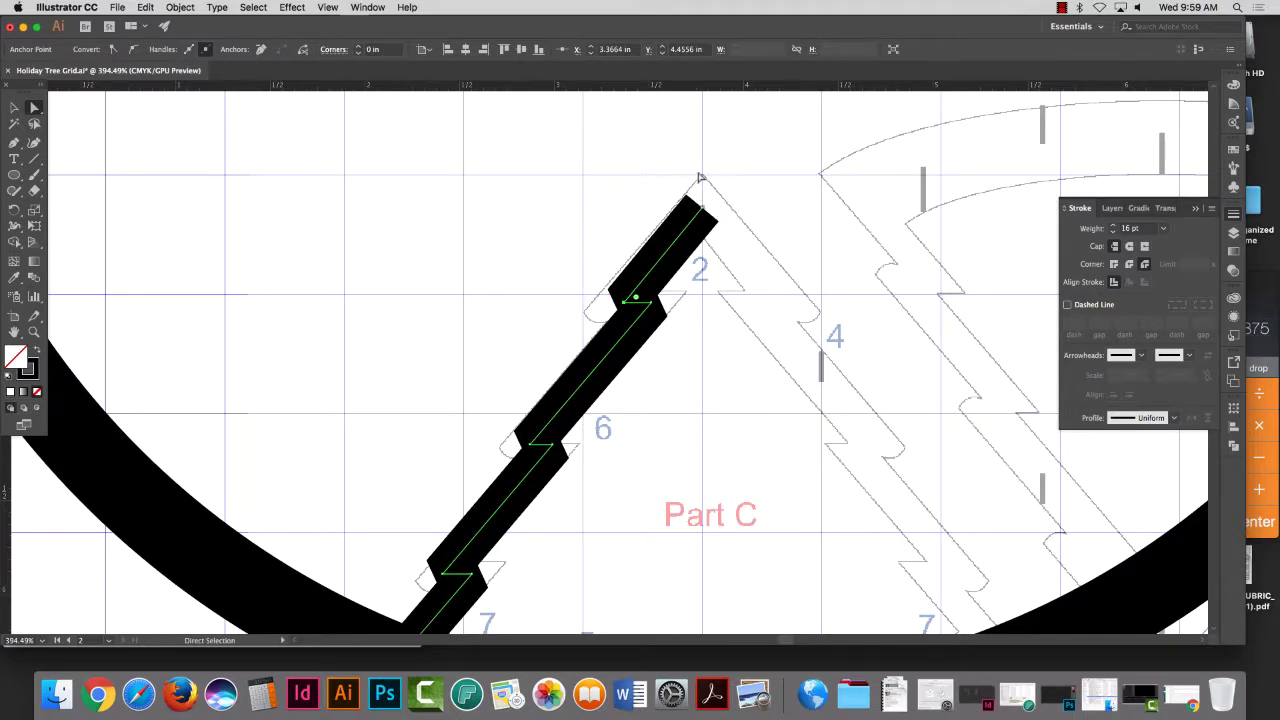
{"action": "mouse_move", "coordinate": [705, 192]}
{"action": "left_mouse_down"}
{"action": "mouse_move", "coordinate": [716, 198]}
{"action": "mouse_move", "coordinate": [748, 170]}
{"action": "left_mouse_up"}
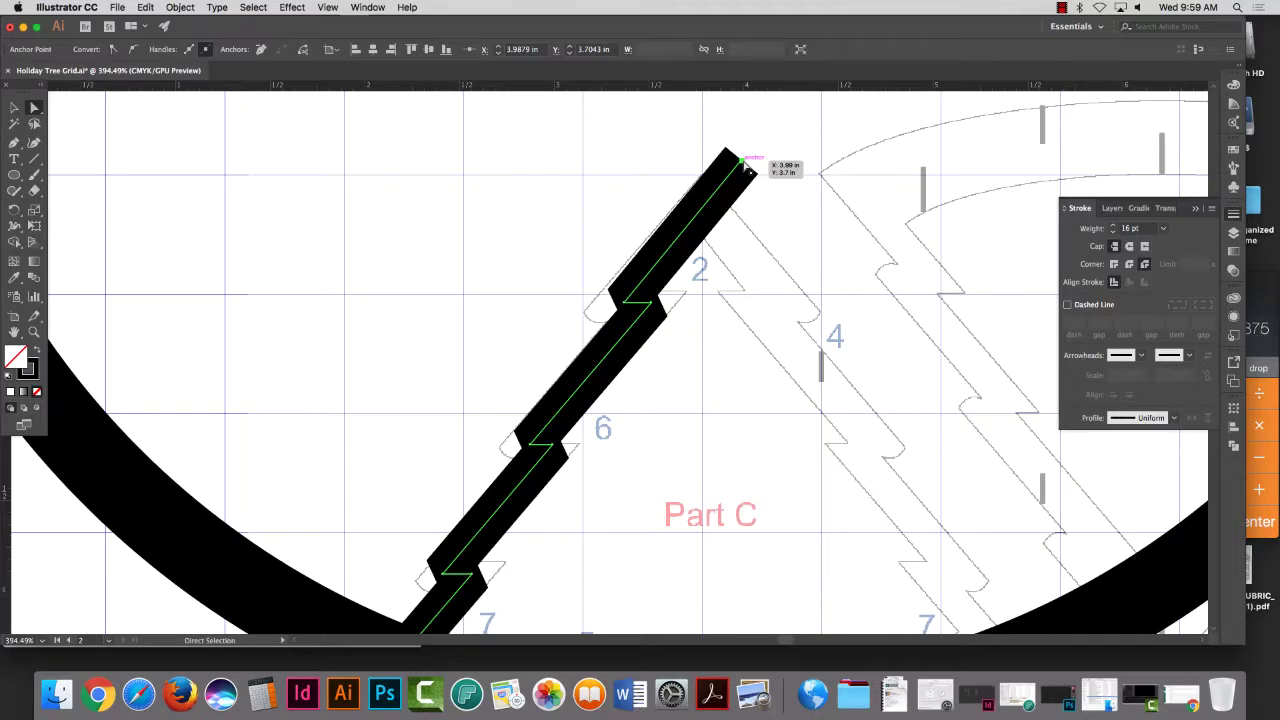
{"action": "key", "text": "super+minus"}
{"action": "key", "text": "super+minus"}
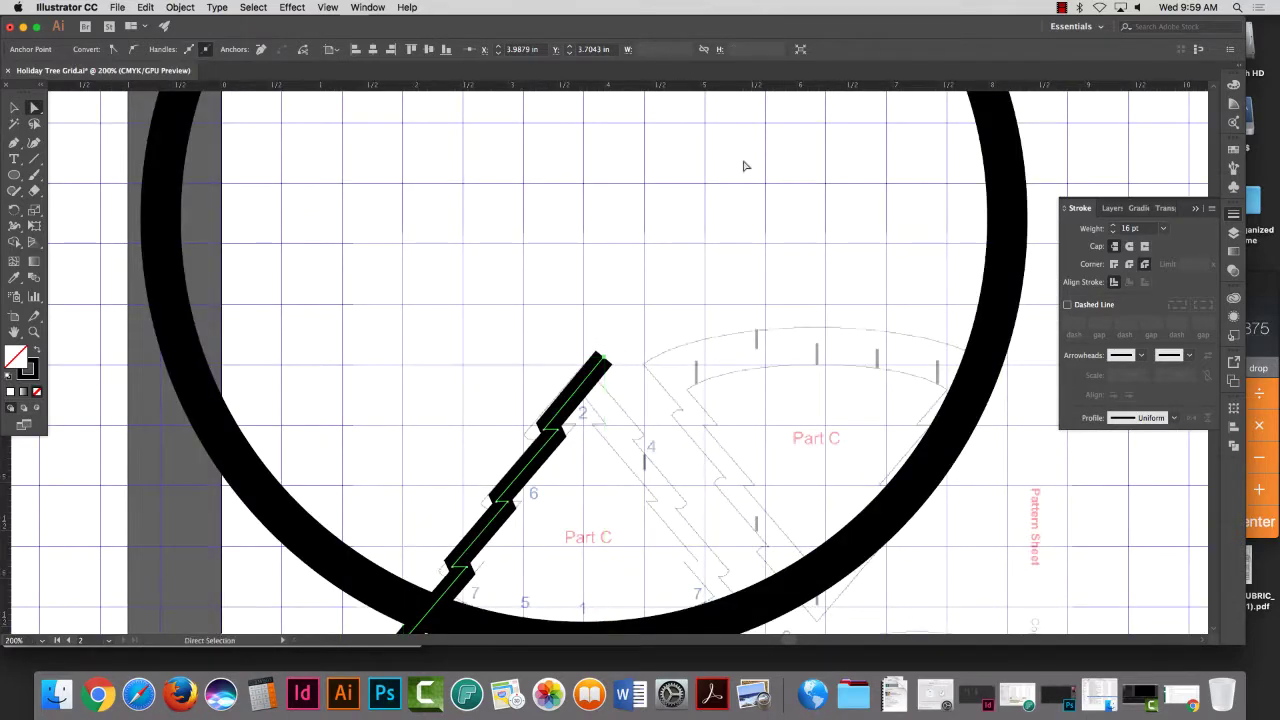
{"action": "scroll", "coordinate": [651, 380], "scroll_direction": "down", "scroll_amount": 5}
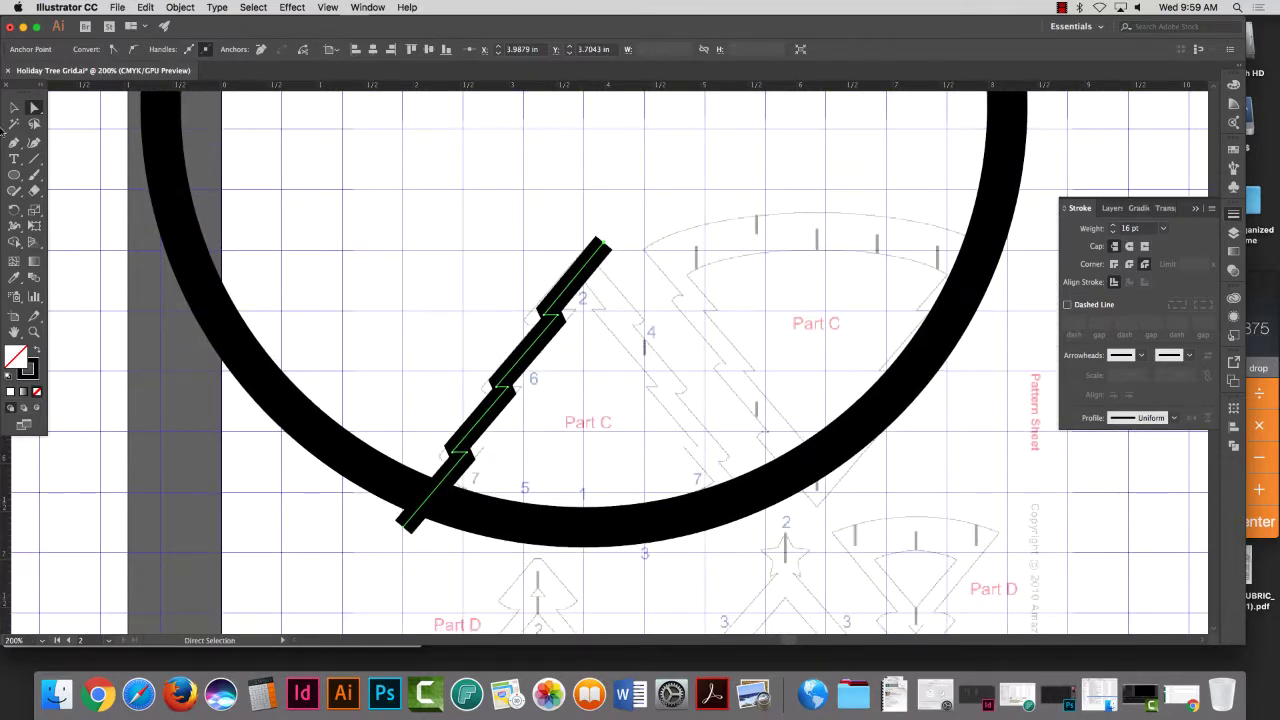
{"action": "left_click", "coordinate": [14, 107]}
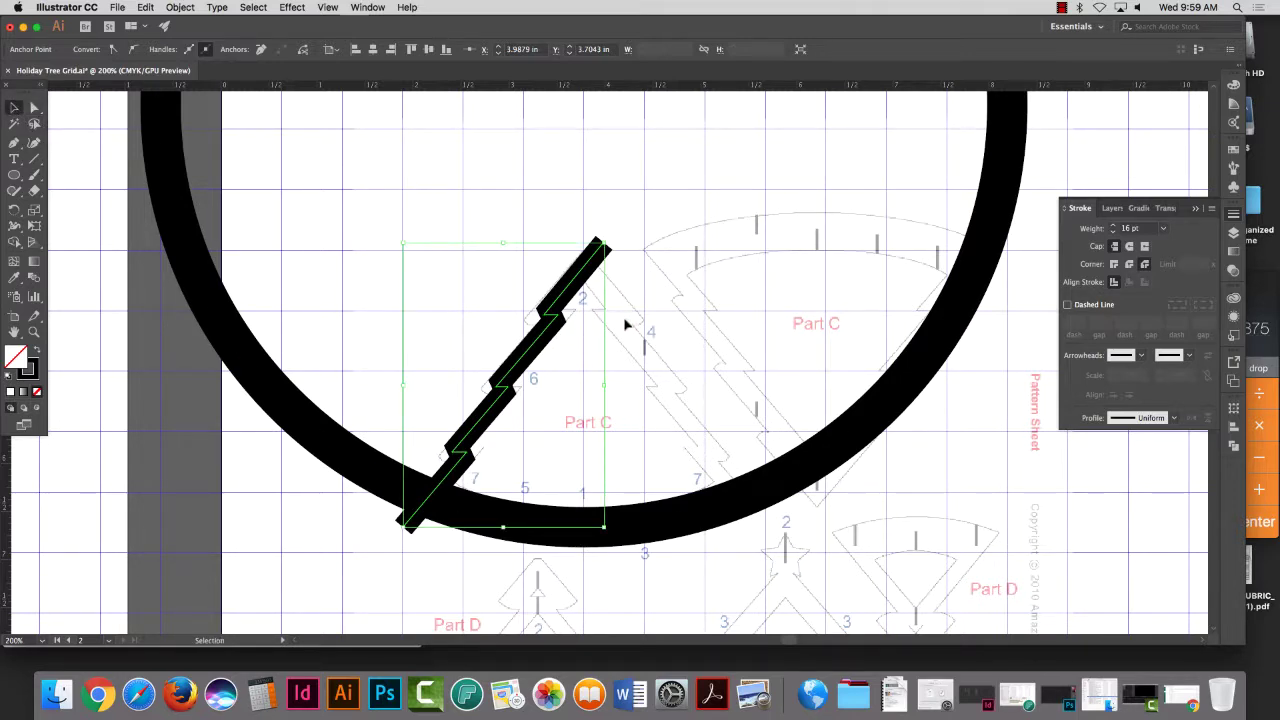
{"action": "left_click", "coordinate": [181, 7]}
{"action": "mouse_move", "coordinate": [194, 24]}
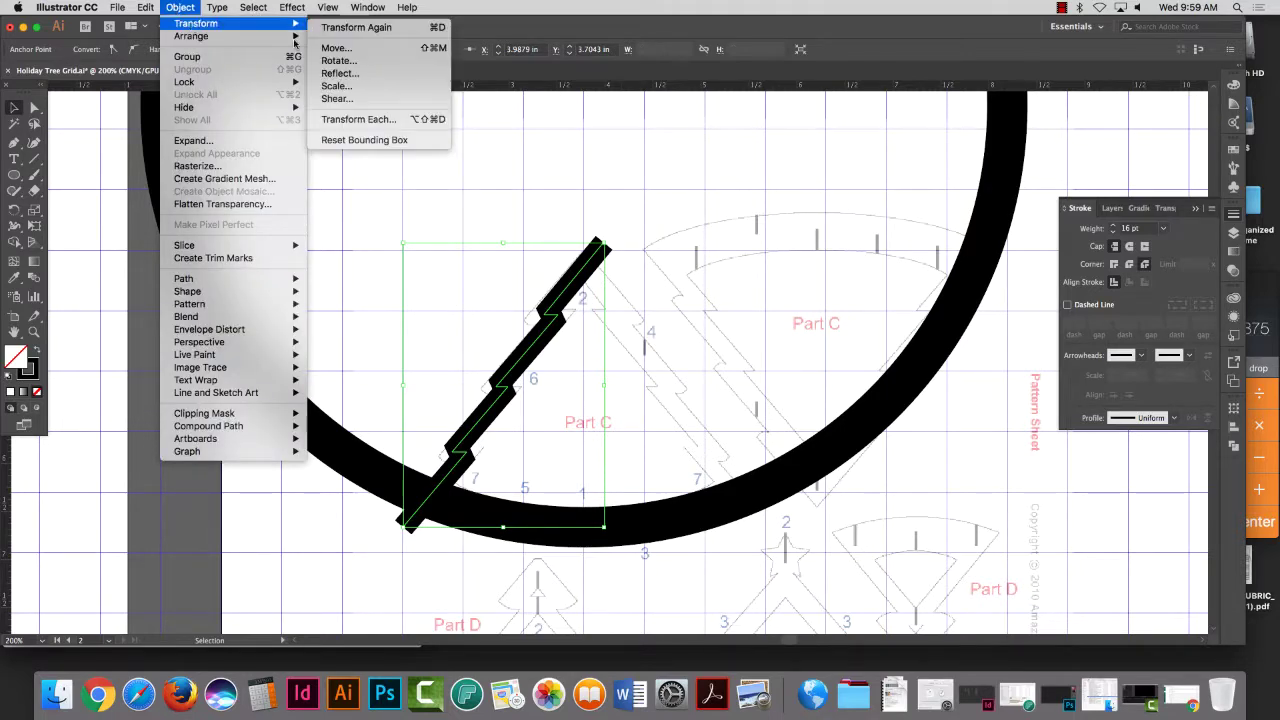
{"action": "left_click", "coordinate": [340, 74]}
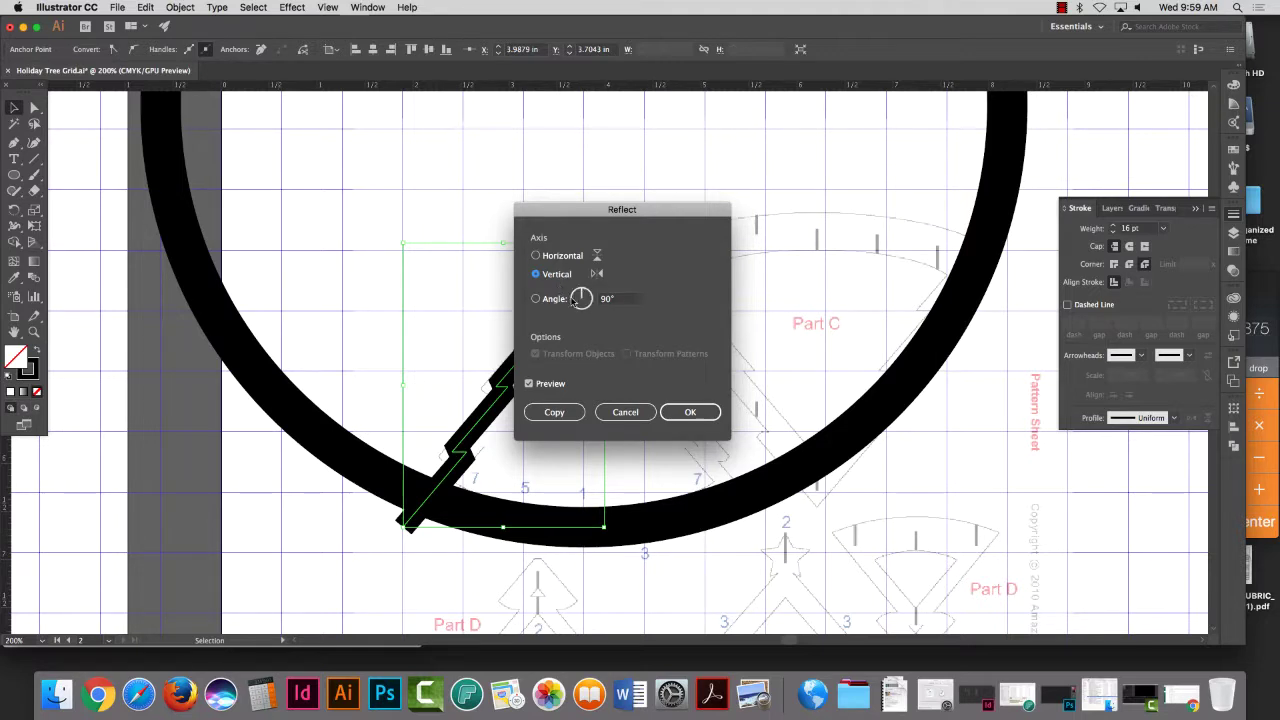
{"action": "left_click_drag", "start_coordinate": [580, 216], "coordinate": [826, 223]}
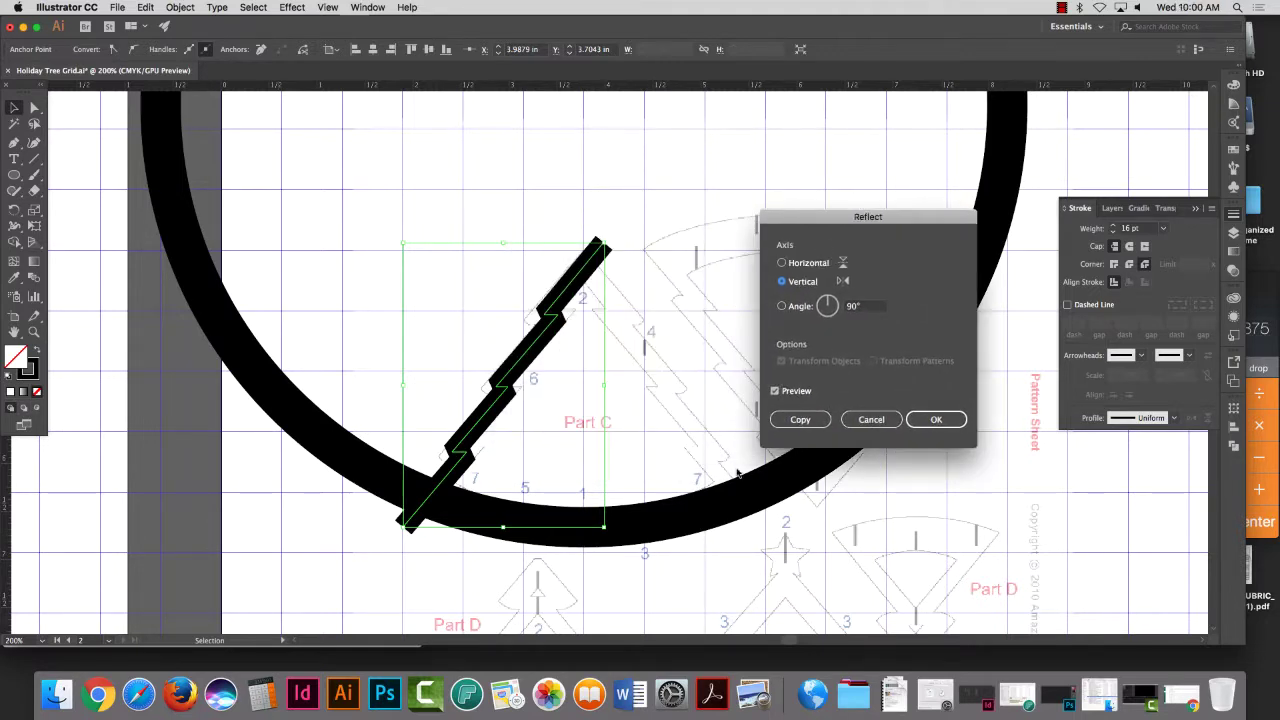
{"action": "left_click", "coordinate": [776, 394]}
{"action": "left_click", "coordinate": [871, 419]}
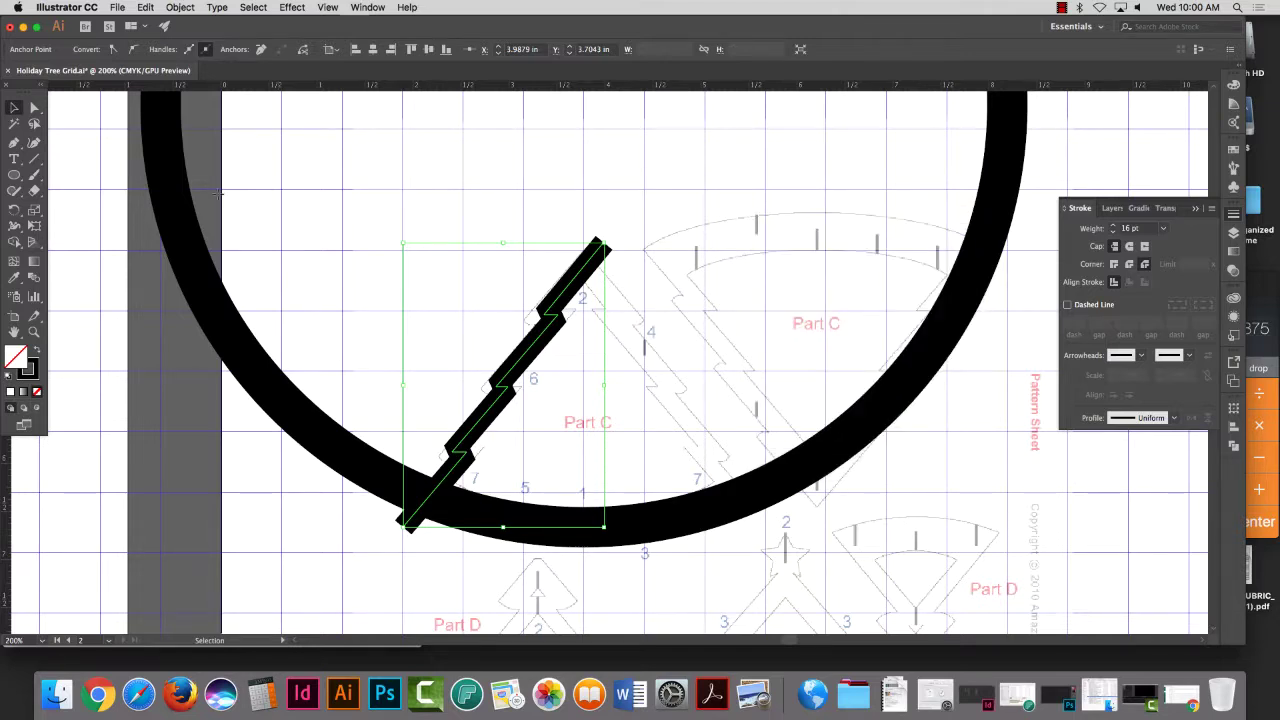
{"action": "left_click", "coordinate": [357, 229]}
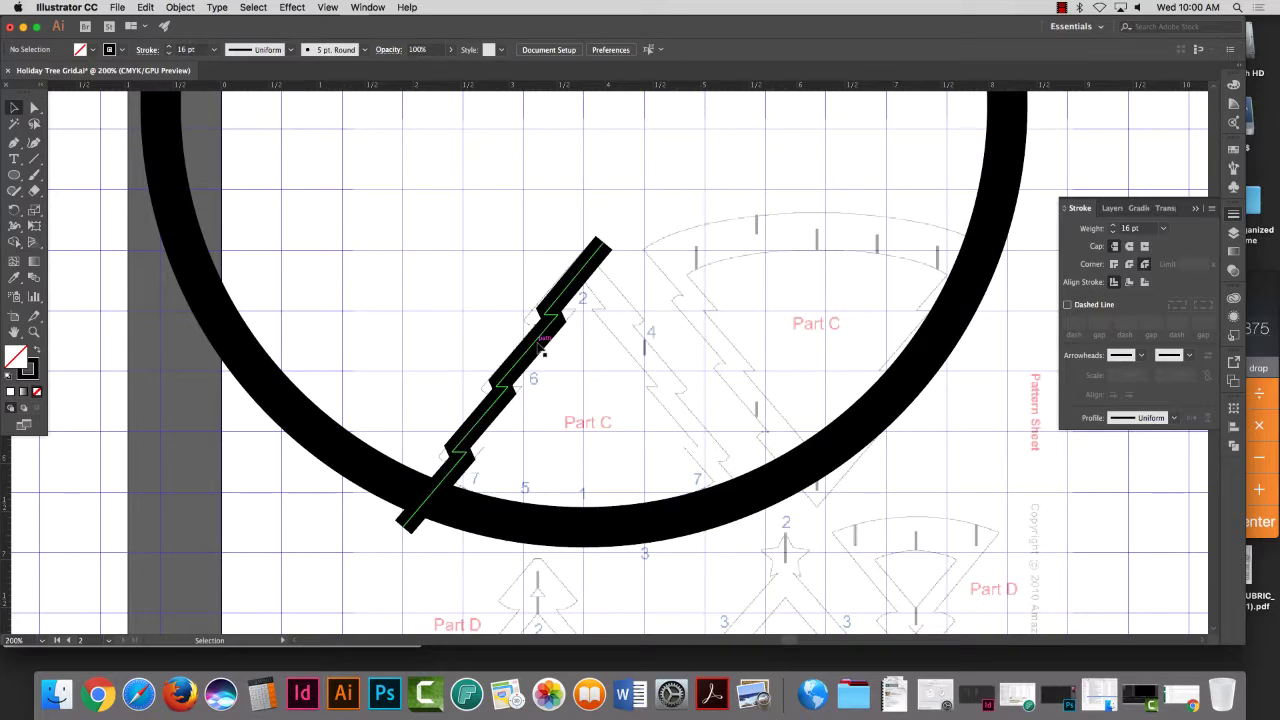
{"action": "left_click", "coordinate": [520, 365]}
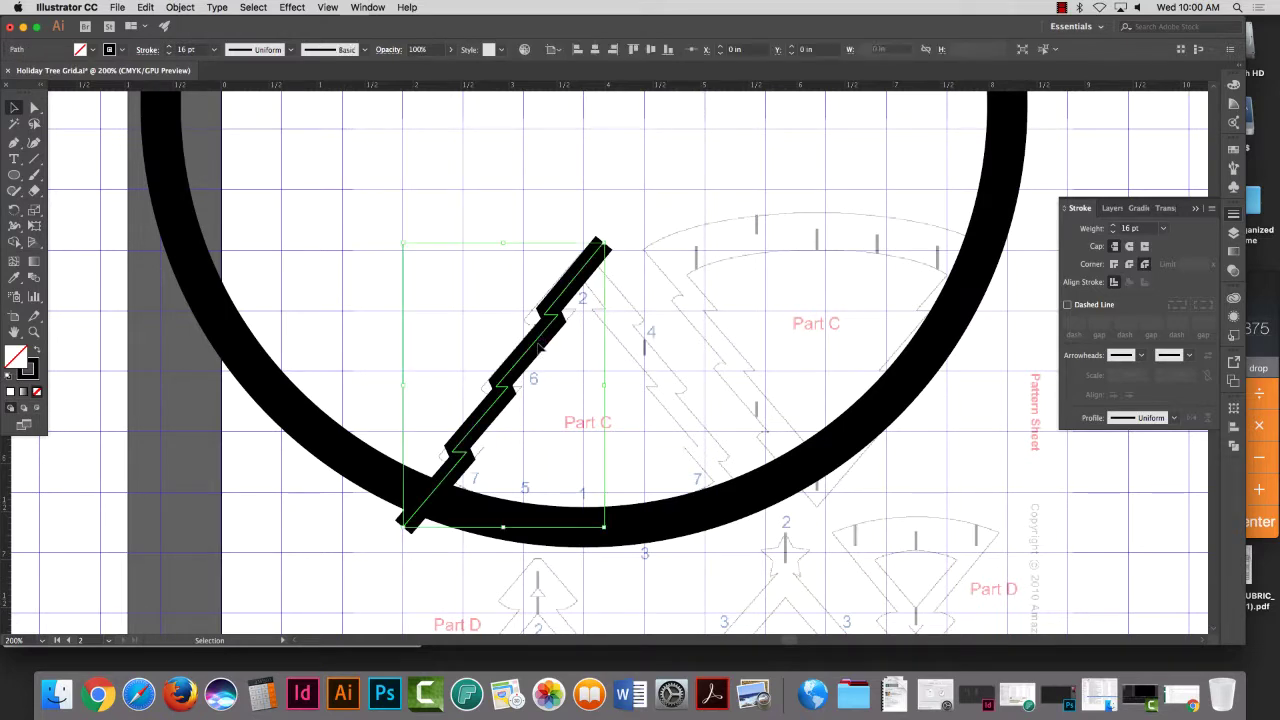
{"action": "left_click", "coordinate": [182, 7]}
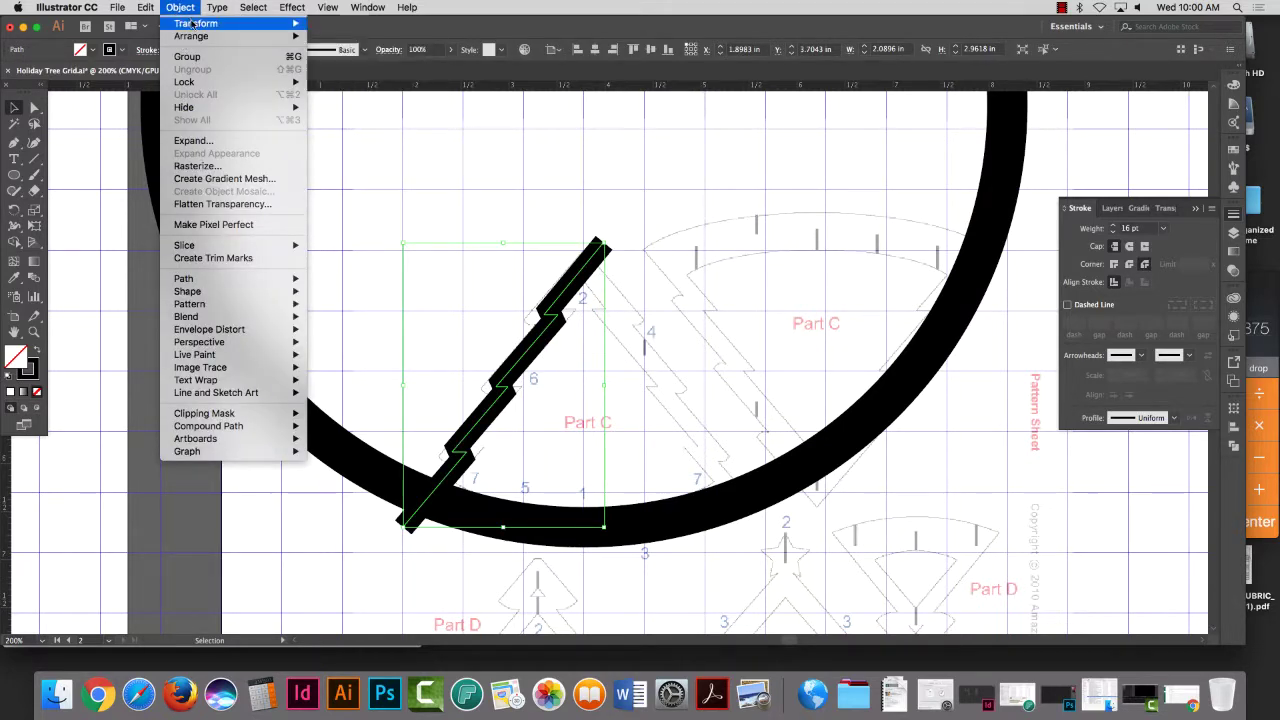
{"action": "mouse_move", "coordinate": [193, 22]}
{"action": "left_click", "coordinate": [330, 78]}
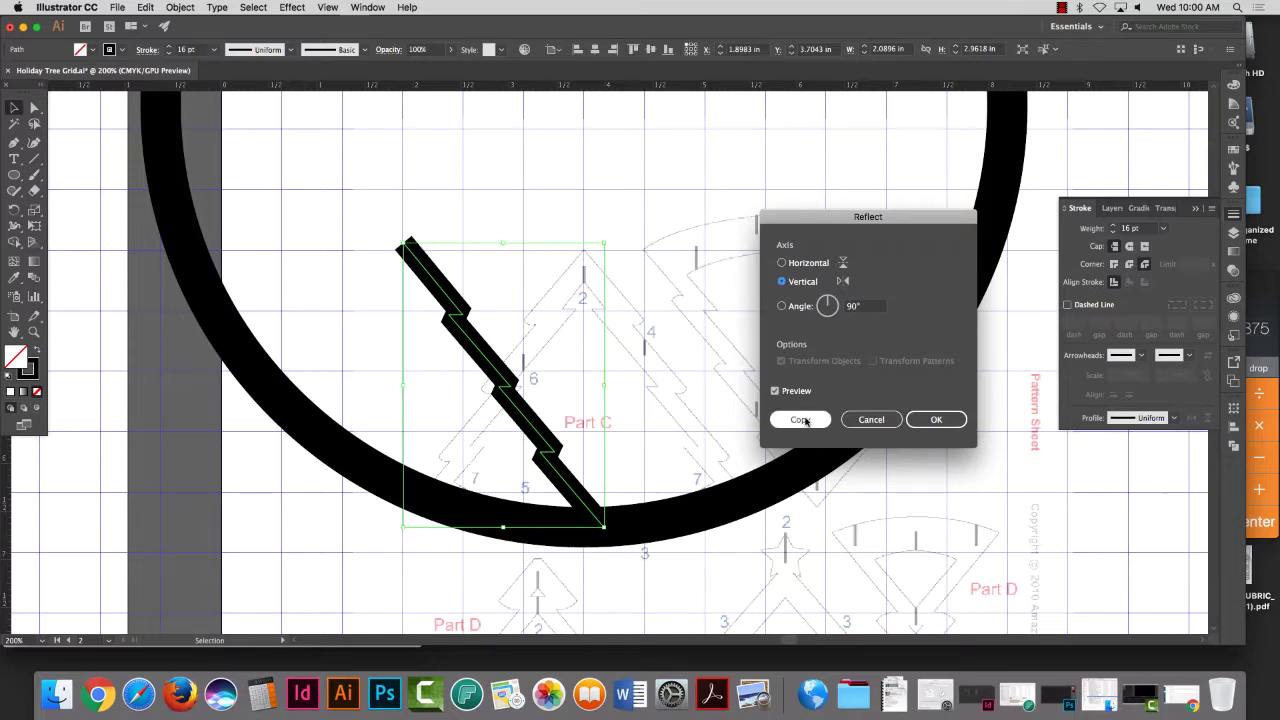
{"action": "left_click", "coordinate": [888, 420]}
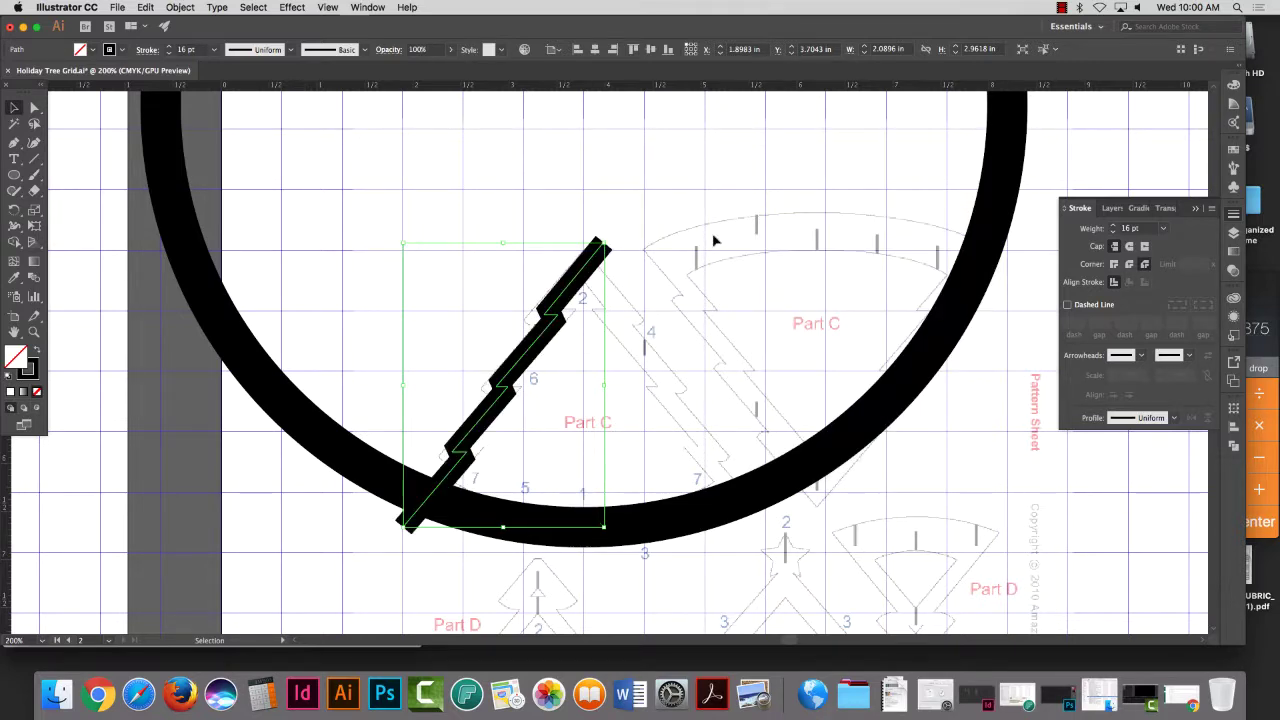
Step: Set the selected zigzag path's transform reference point to its centre
{"action": "left_click", "coordinate": [698, 50]}
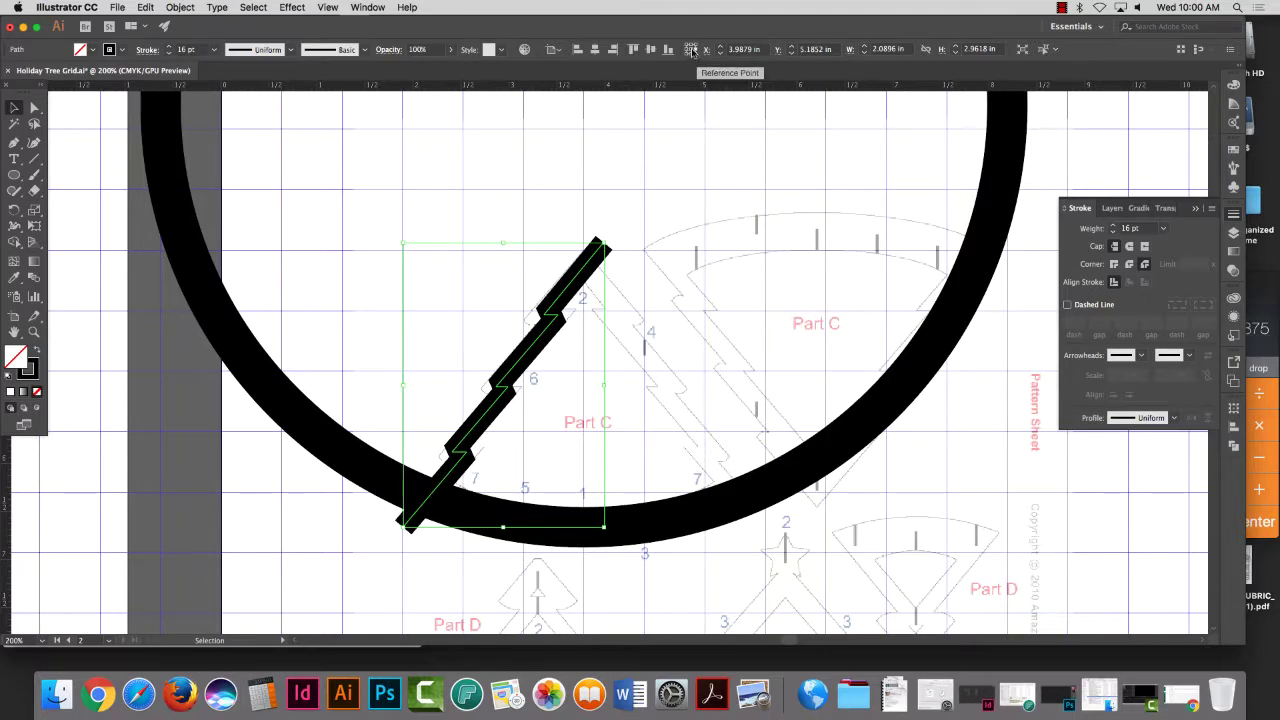
{"action": "left_click", "coordinate": [691, 50]}
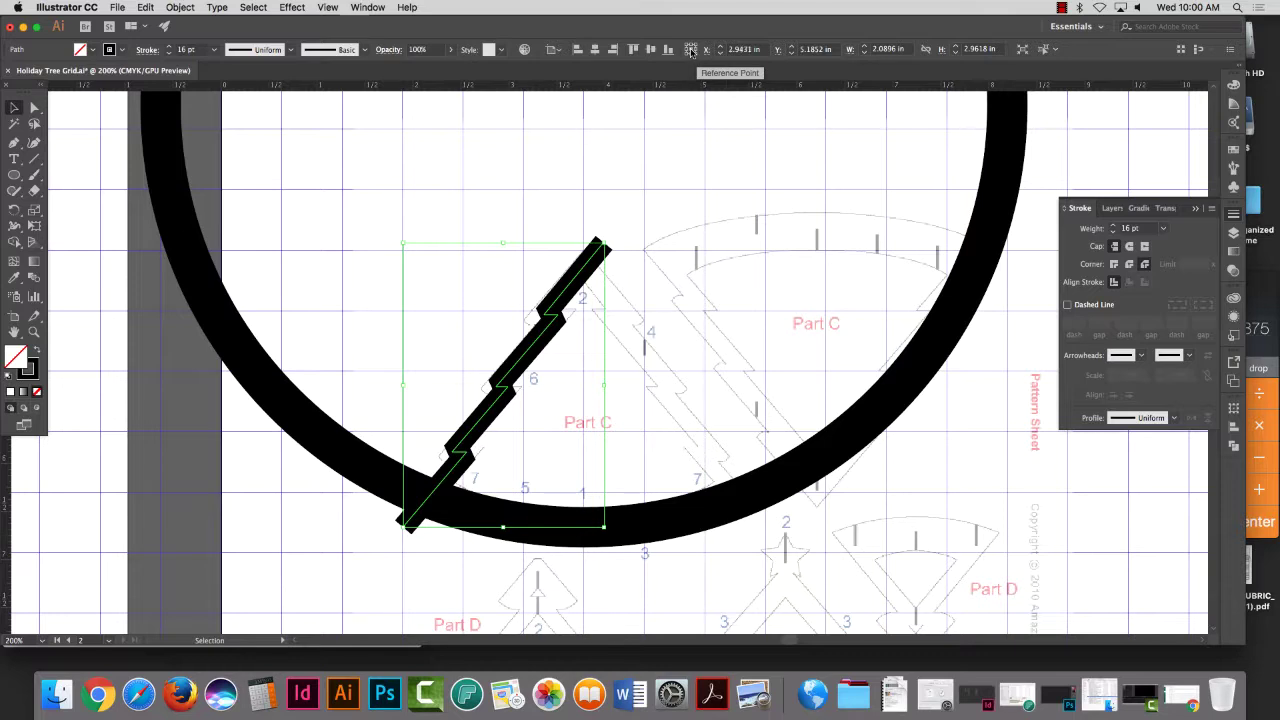
Step: Reflect a copy of the zigzag path across the vertical axis and move it onto the tree's right side
{"action": "left_click", "coordinate": [185, 7]}
{"action": "mouse_move", "coordinate": [192, 23]}
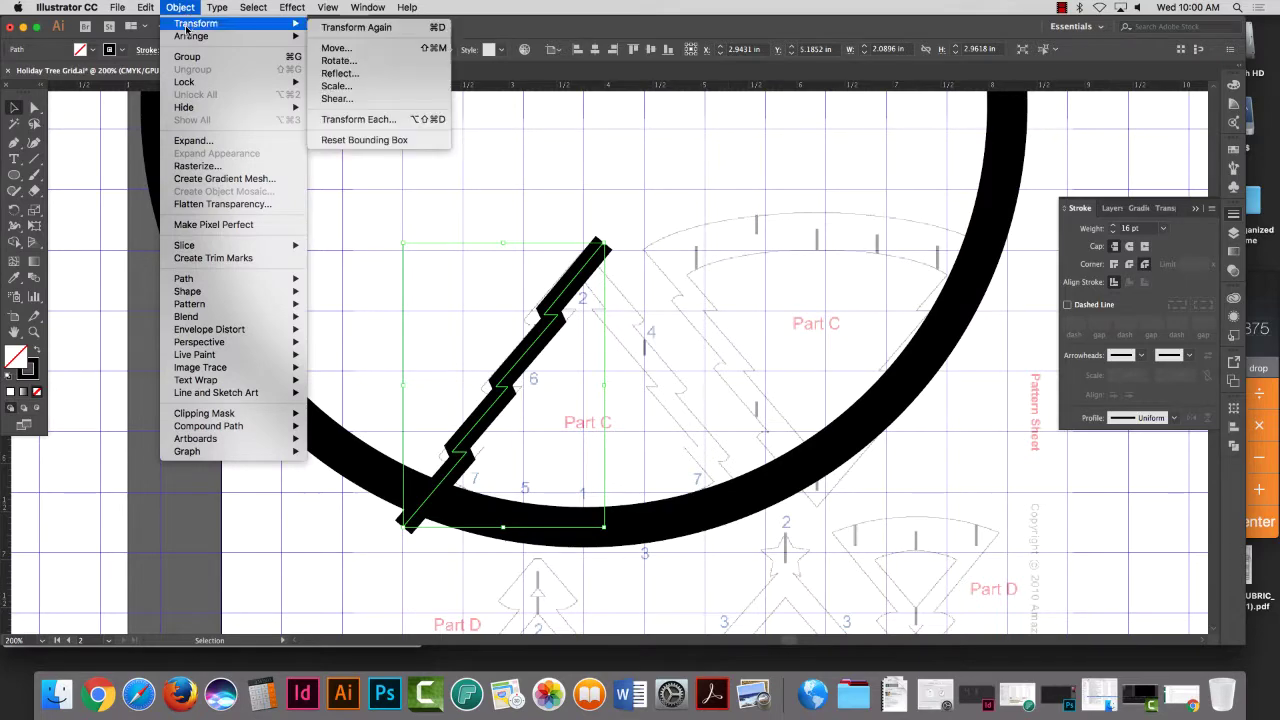
{"action": "left_click", "coordinate": [340, 74]}
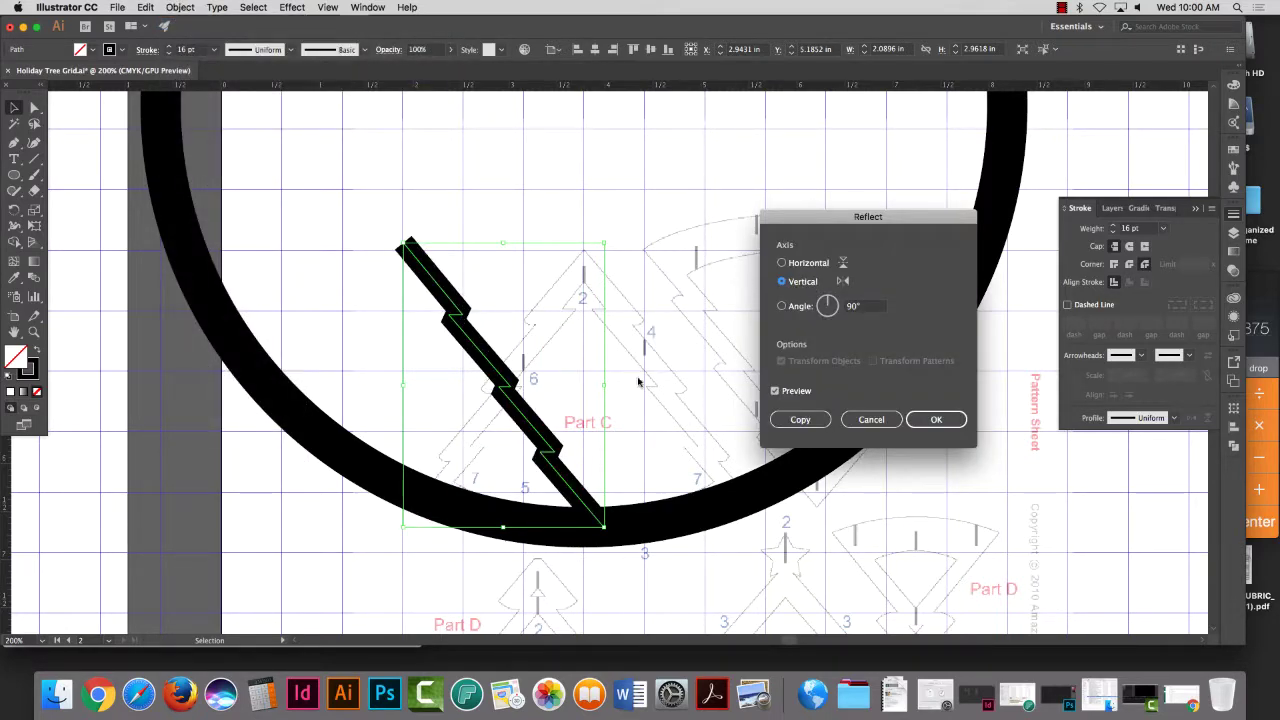
{"action": "left_click", "coordinate": [800, 419]}
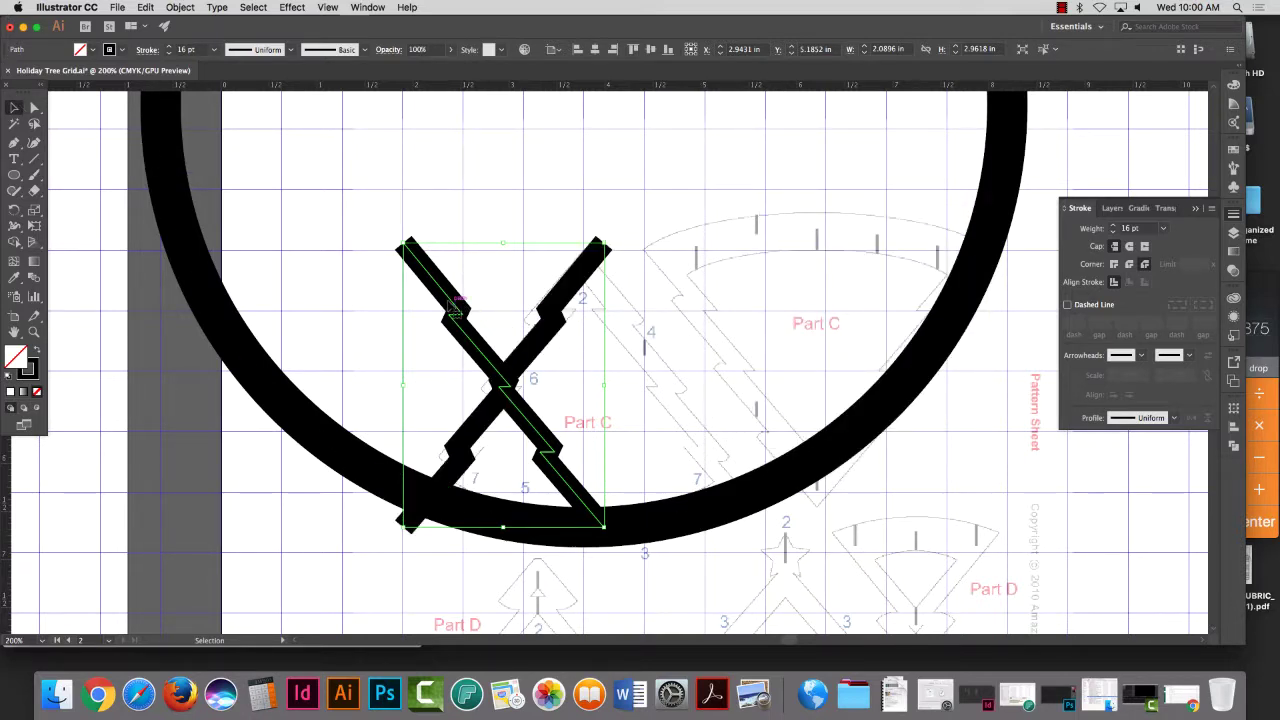
{"action": "left_click_drag", "start_coordinate": [466, 306], "coordinate": [616, 315]}
Step: Select both zigzag paths and shift them about -0.02 in horizontally so their crossing sits on the tree's centre line
{"action": "key", "text": "z"}
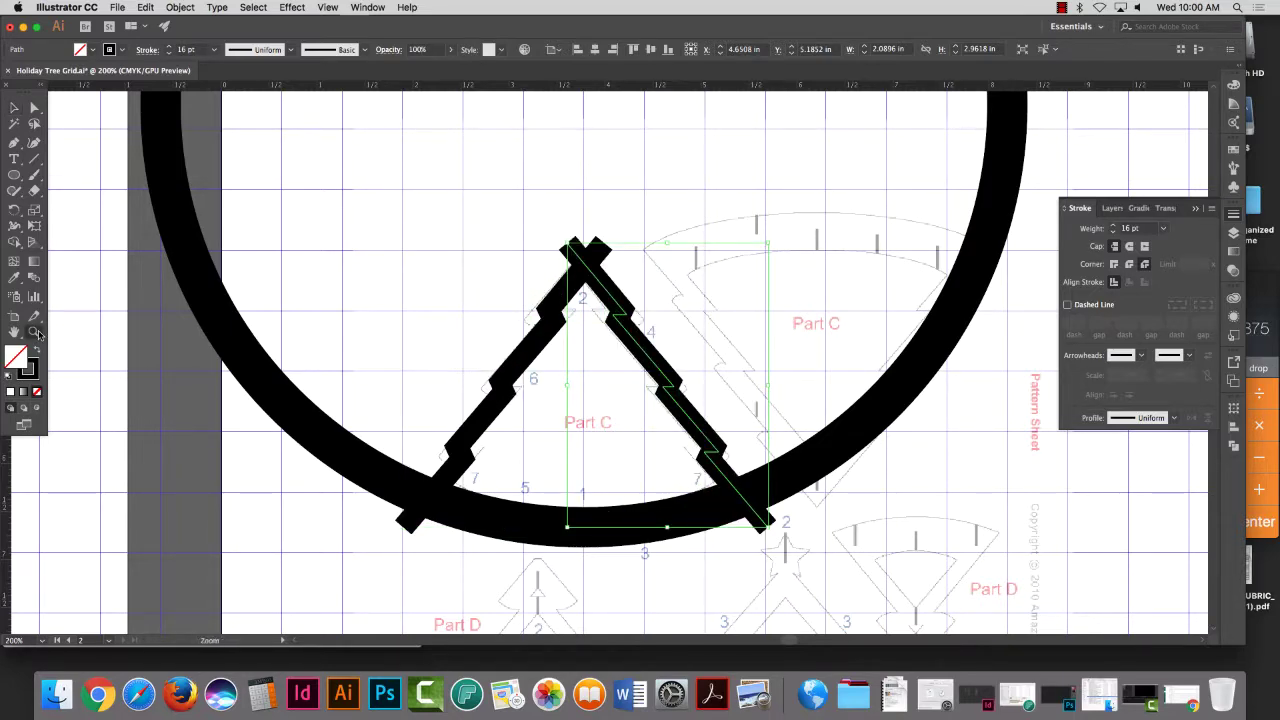
{"action": "left_click", "coordinate": [572, 241]}
{"action": "left_click_drag", "start_coordinate": [572, 241], "coordinate": [914, 429]}
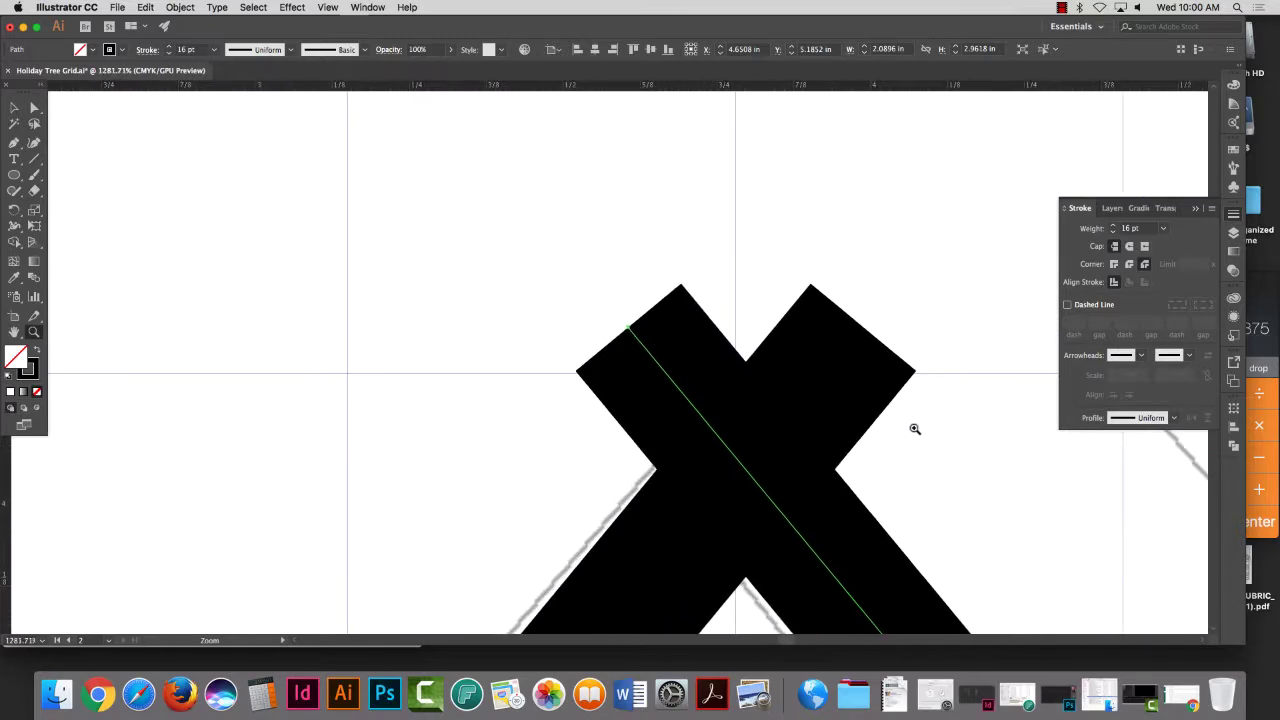
{"action": "left_click", "coordinate": [12, 106]}
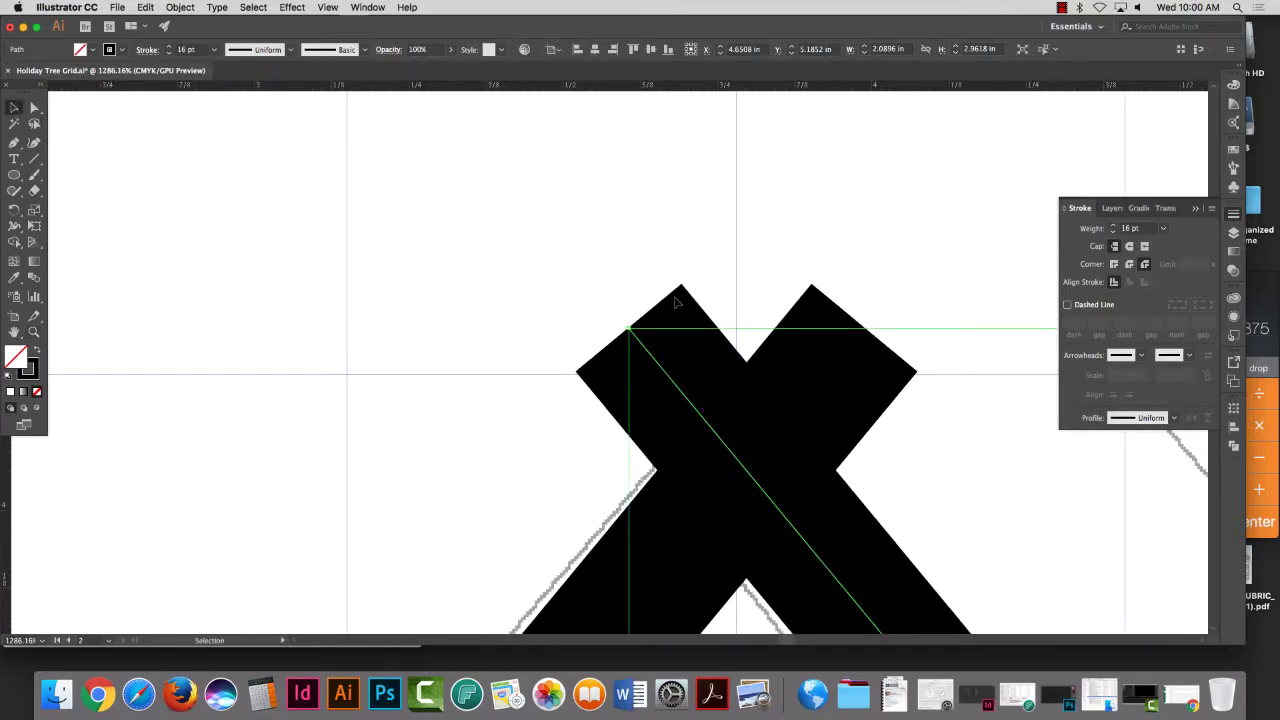
{"action": "key", "text": "super+shift+a"}
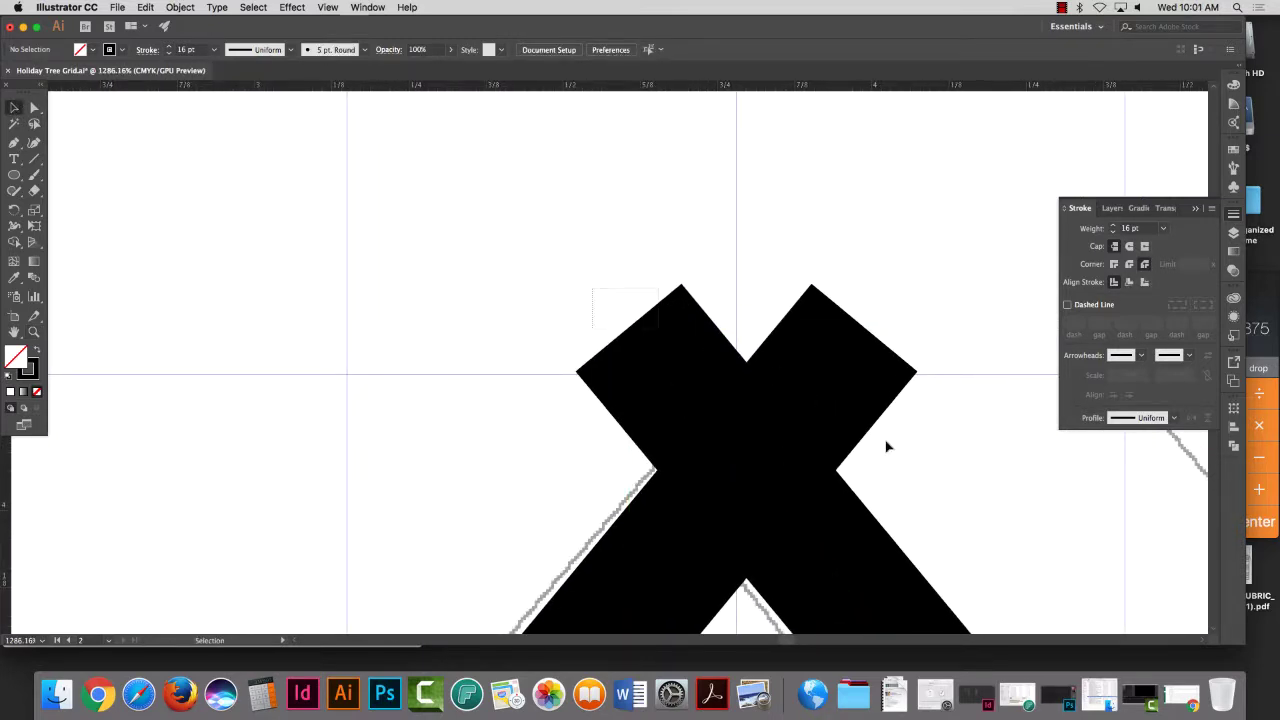
{"action": "left_click", "coordinate": [790, 470]}
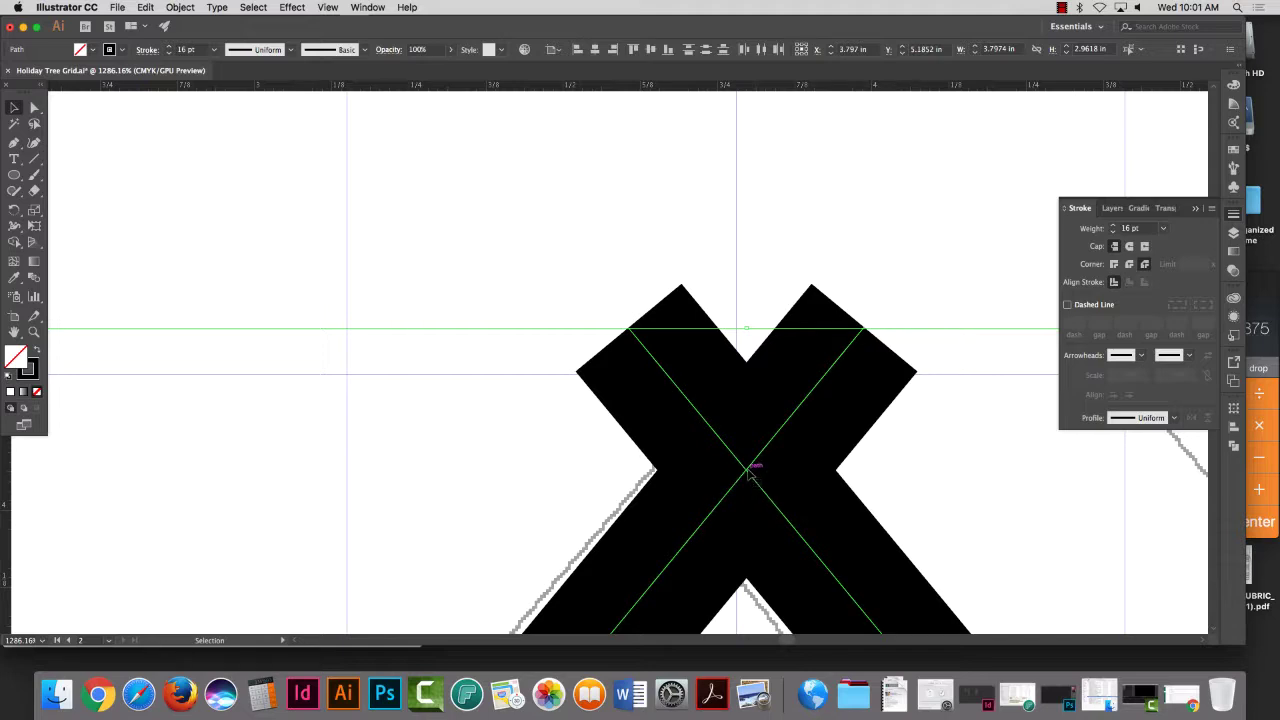
{"action": "left_click_drag", "start_coordinate": [751, 471], "coordinate": [737, 476]}
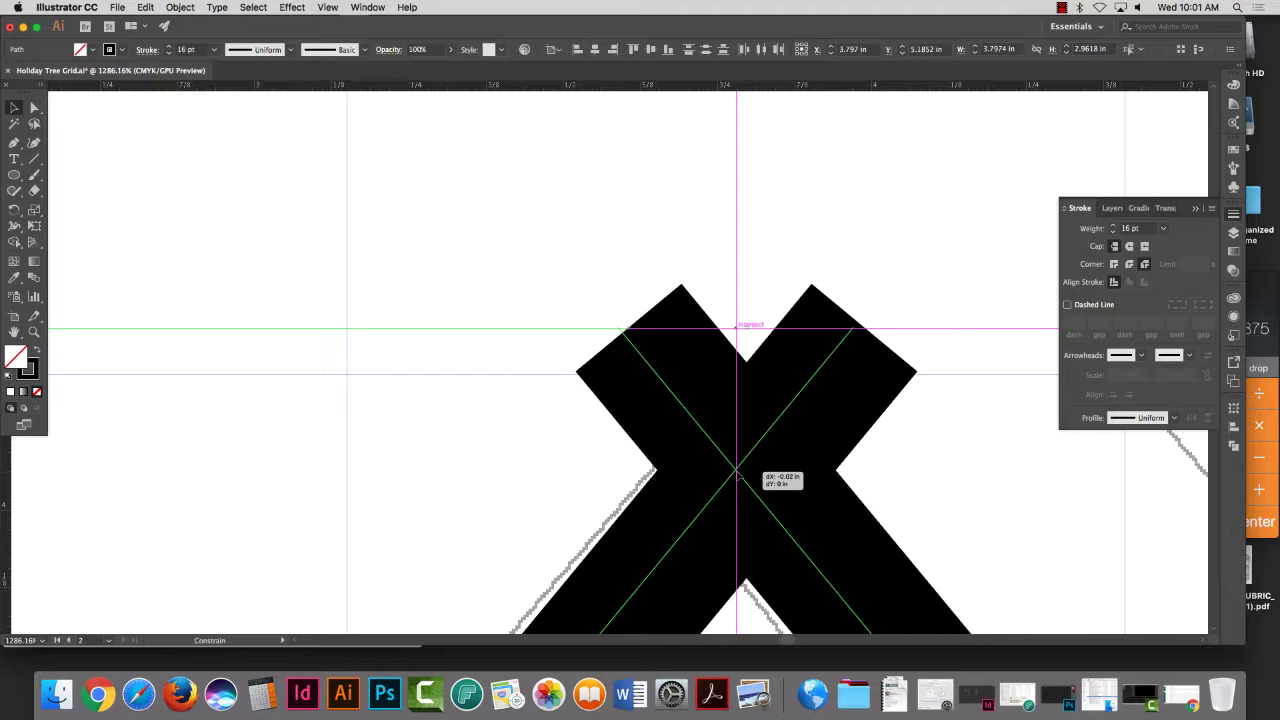
{"action": "left_click_drag", "start_coordinate": [737, 476], "coordinate": [726, 476]}
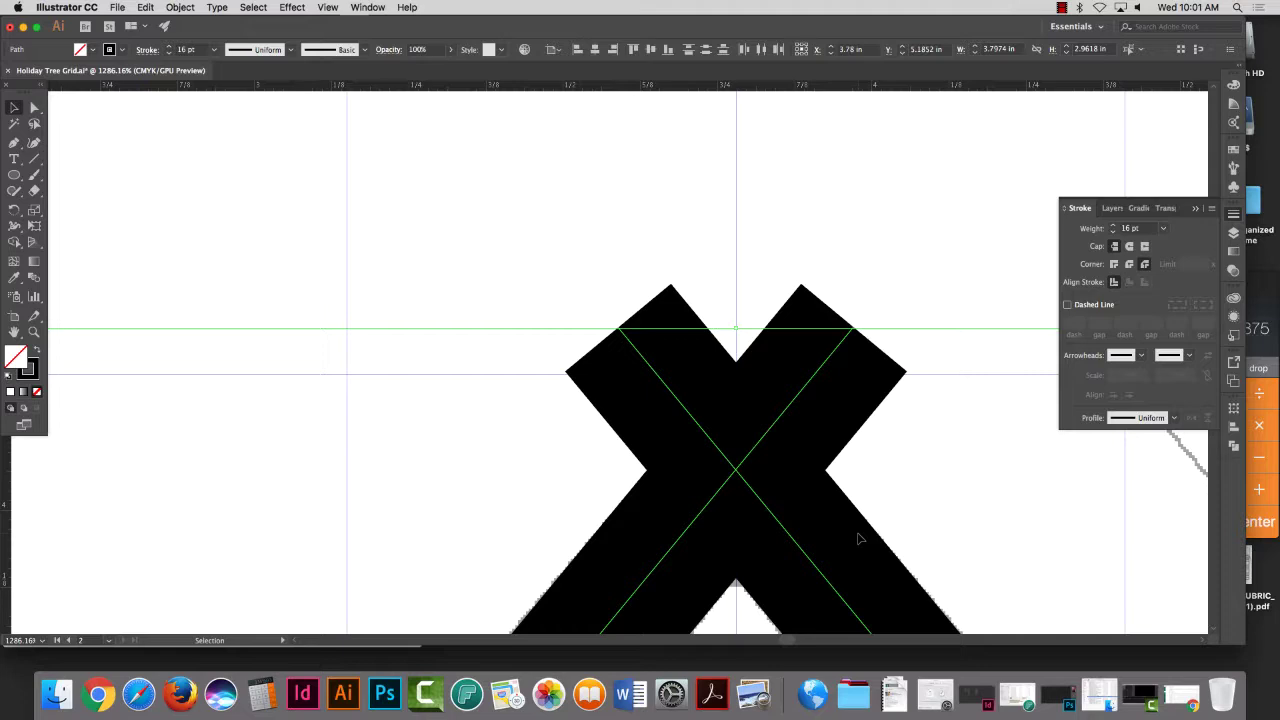
{"action": "key", "text": "super+0"}
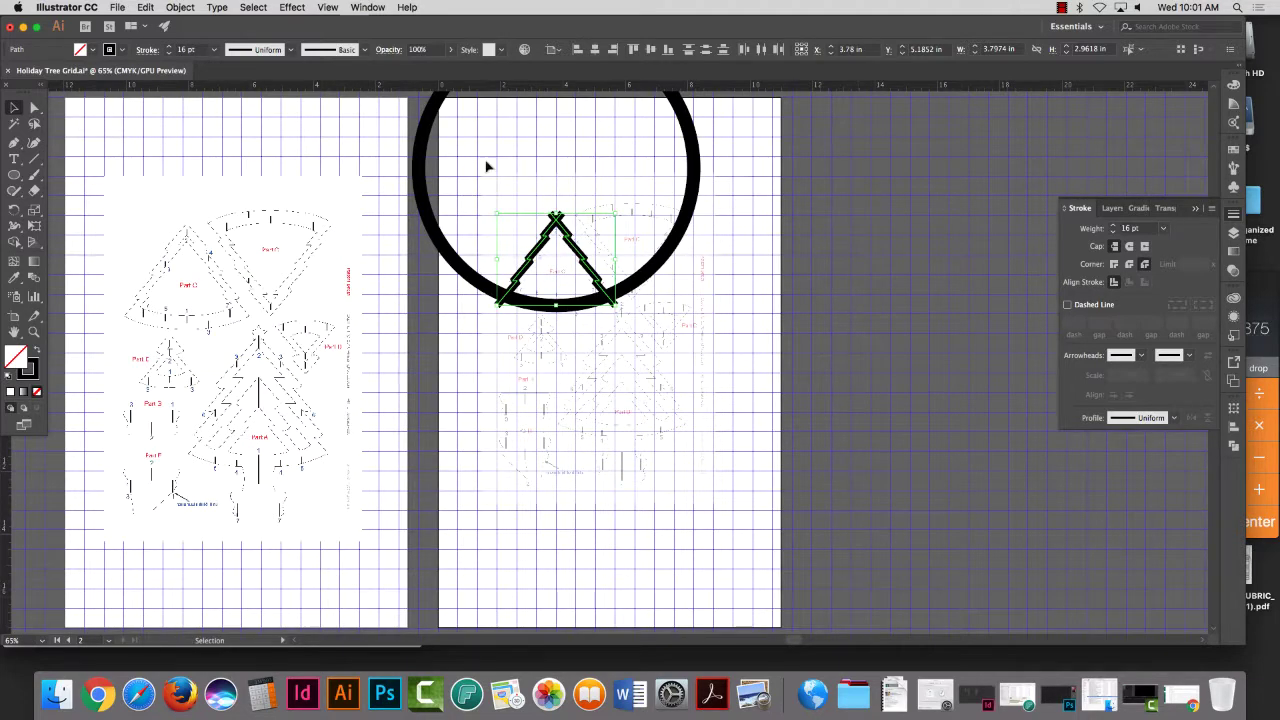
Step: Select the circle and both zigzag paths and convert their strokes to outlined shapes
{"action": "left_click_drag", "start_coordinate": [516, 220], "coordinate": [406, 171]}
{"action": "left_click", "coordinate": [13, 107]}
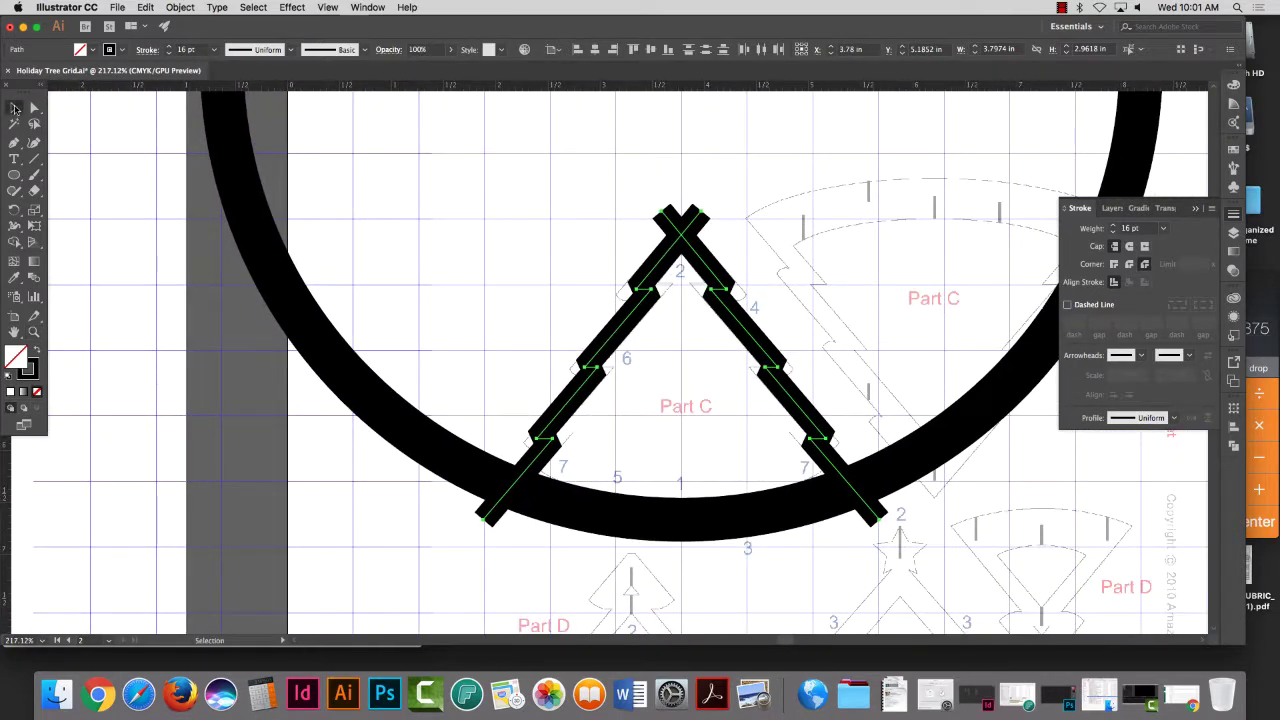
{"action": "left_click", "coordinate": [362, 414]}
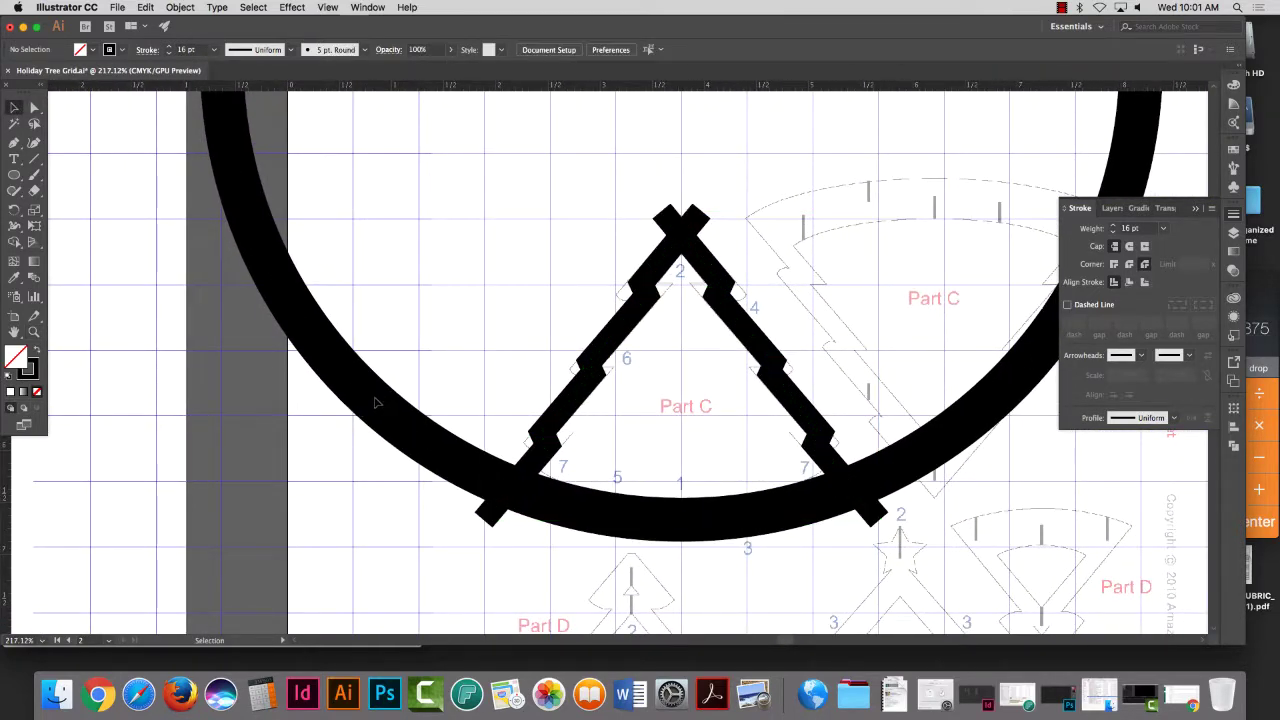
{"action": "left_click", "coordinate": [376, 396]}
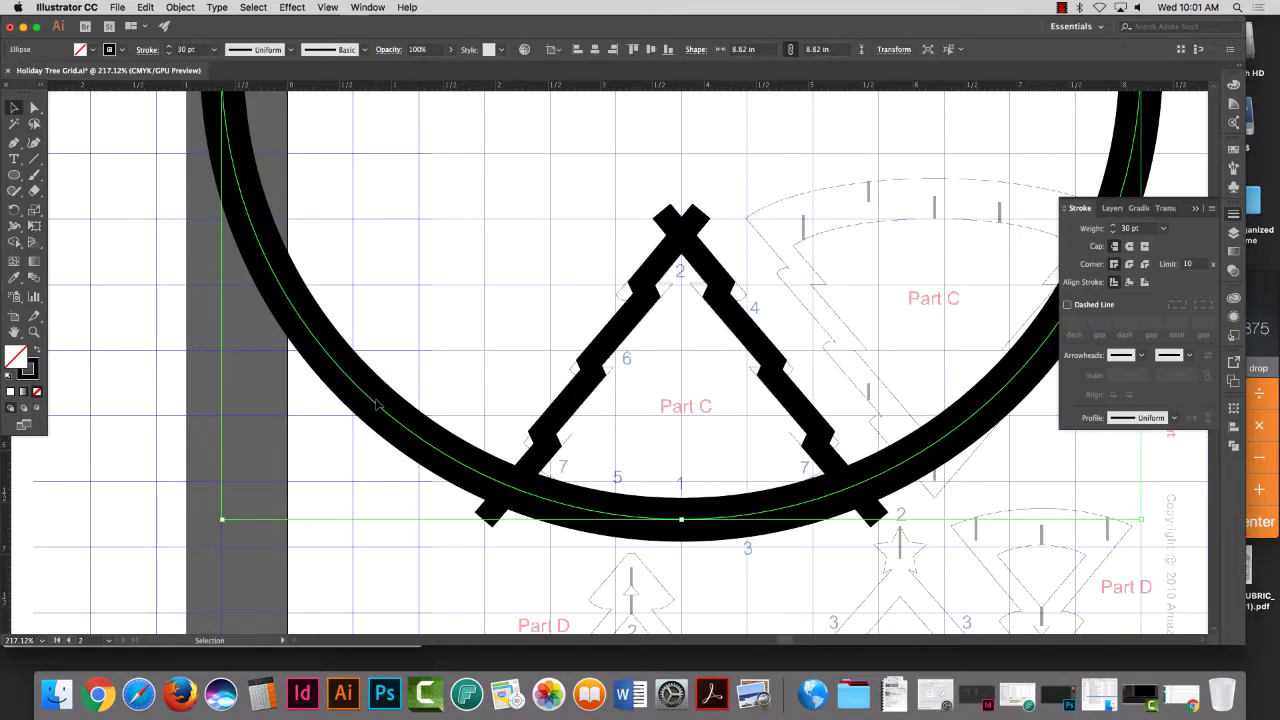
{"action": "left_click", "coordinate": [696, 251]}
{"action": "left_click", "coordinate": [683, 240]}
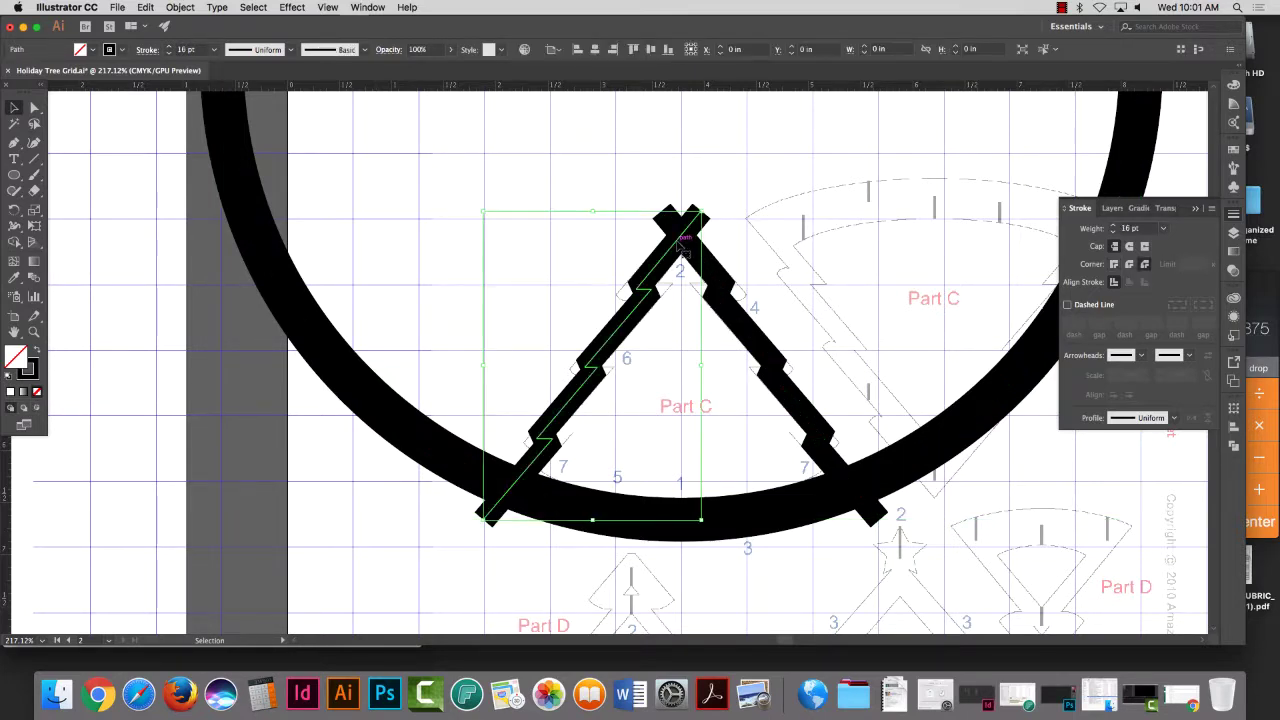
{"action": "left_click", "coordinate": [680, 240]}
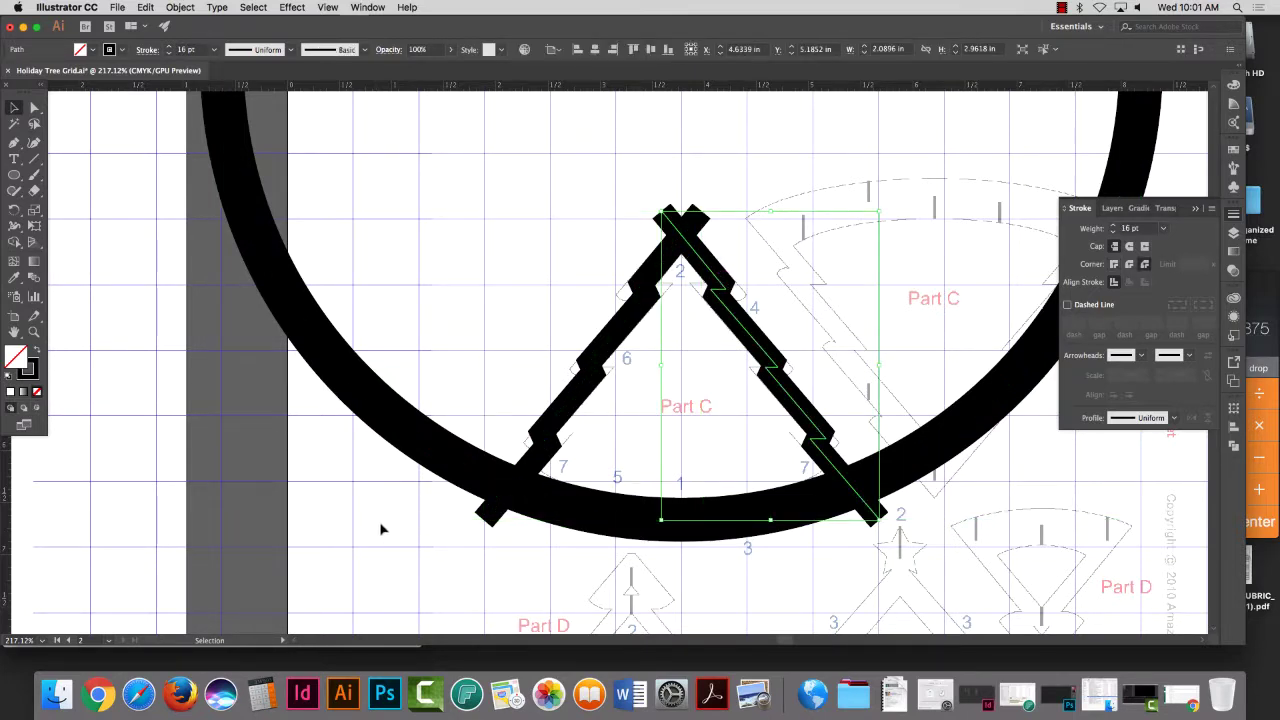
{"action": "left_click", "coordinate": [980, 450], "text": "shift"}
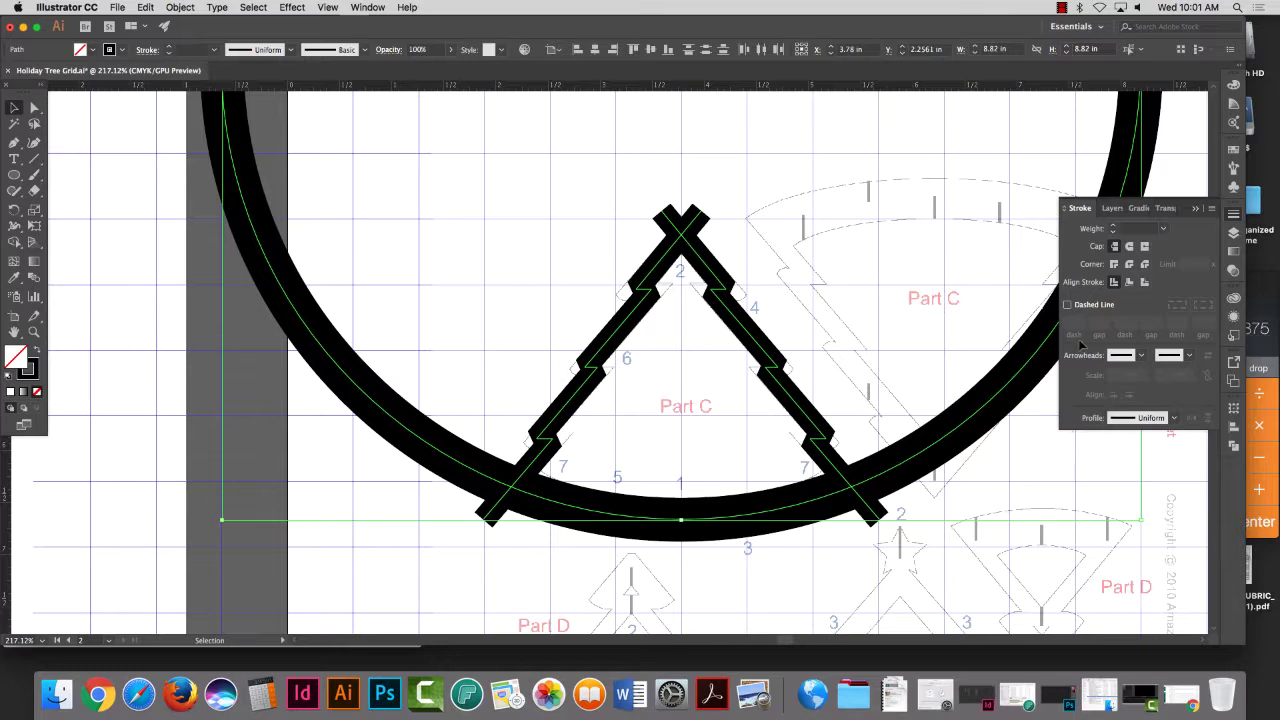
{"action": "left_click", "coordinate": [180, 7]}
{"action": "mouse_move", "coordinate": [200, 280]}
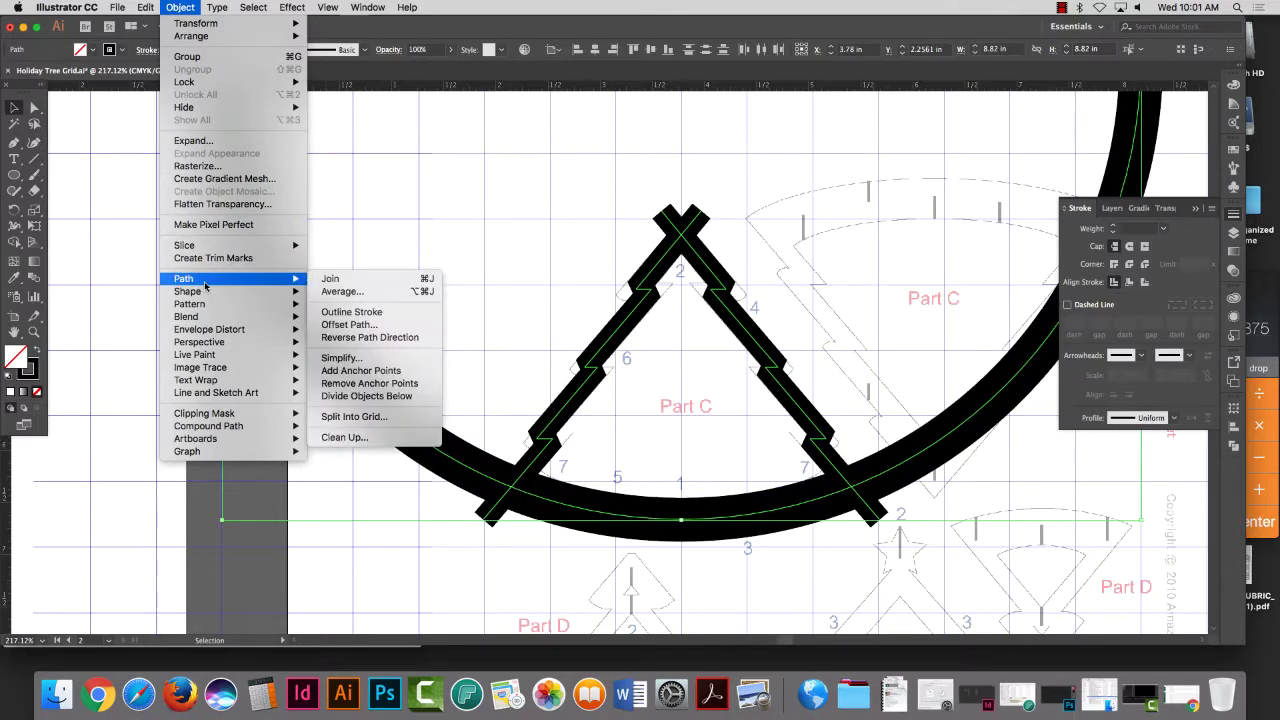
{"action": "left_click", "coordinate": [363, 314]}
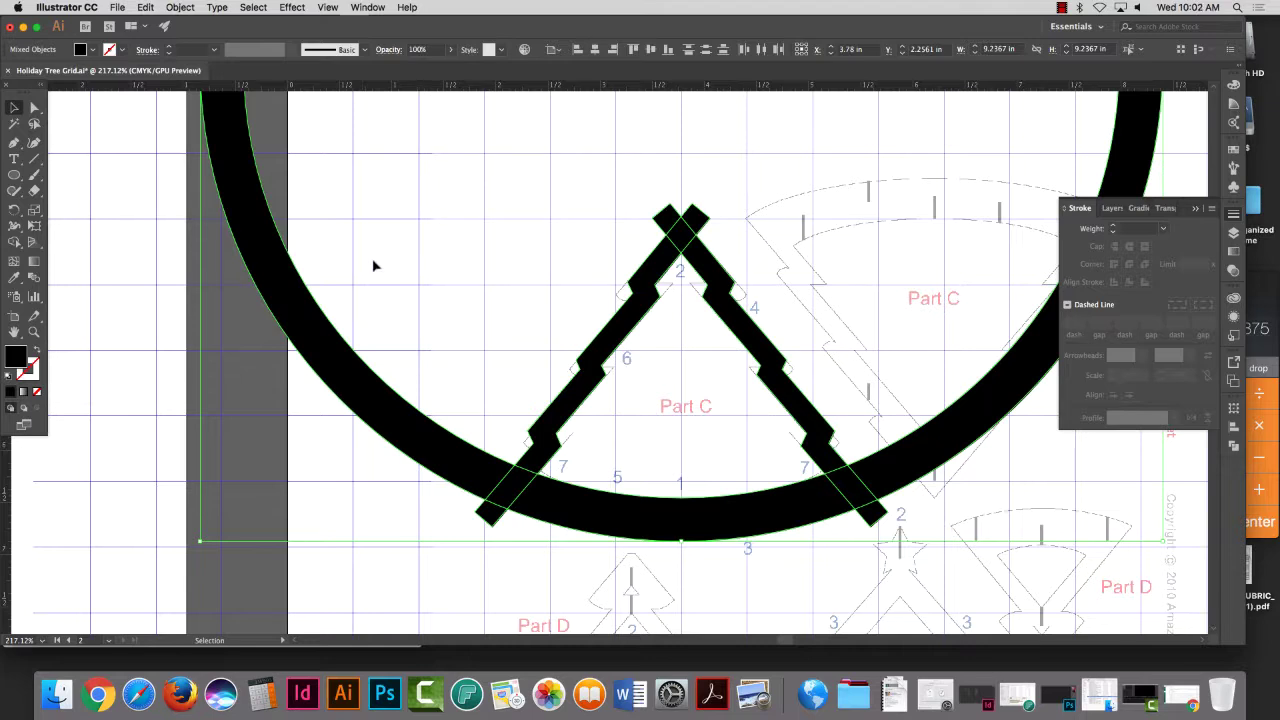
Step: Split the overlapping circle band and zigzag shapes with Pathfinder Divide and deselect the result
{"action": "left_click", "coordinate": [367, 7]}
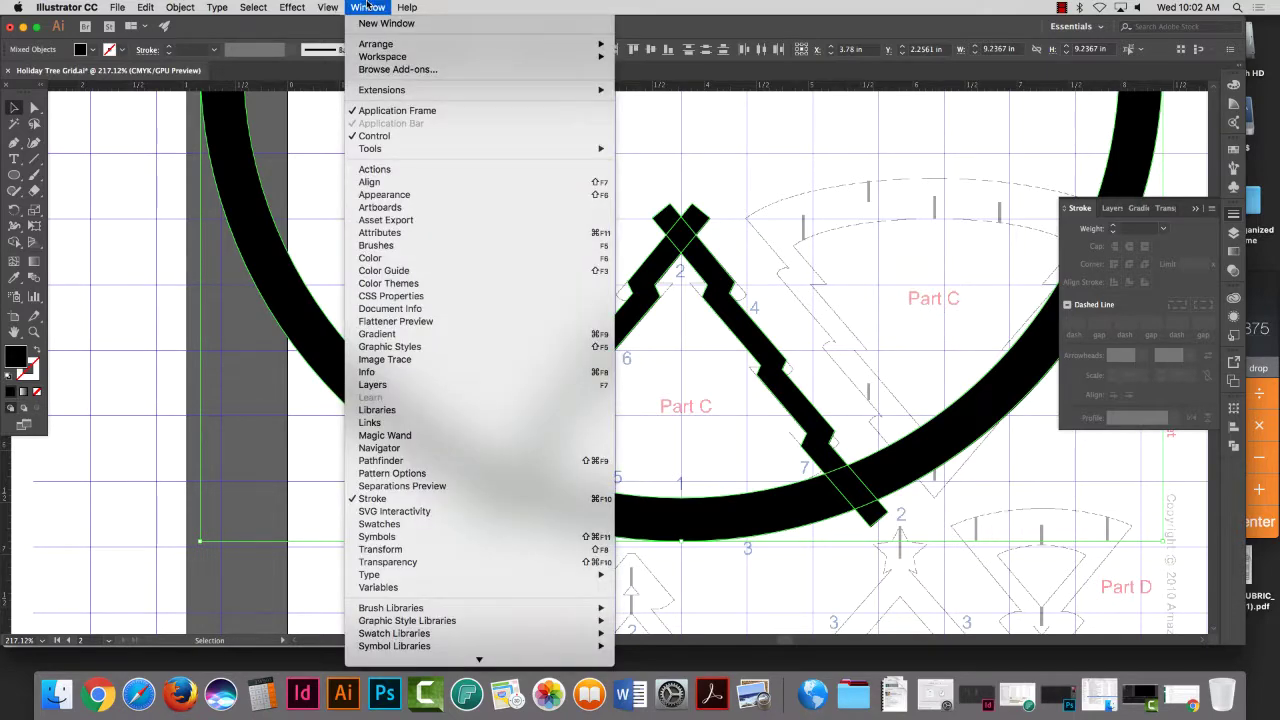
{"action": "left_click", "coordinate": [394, 461]}
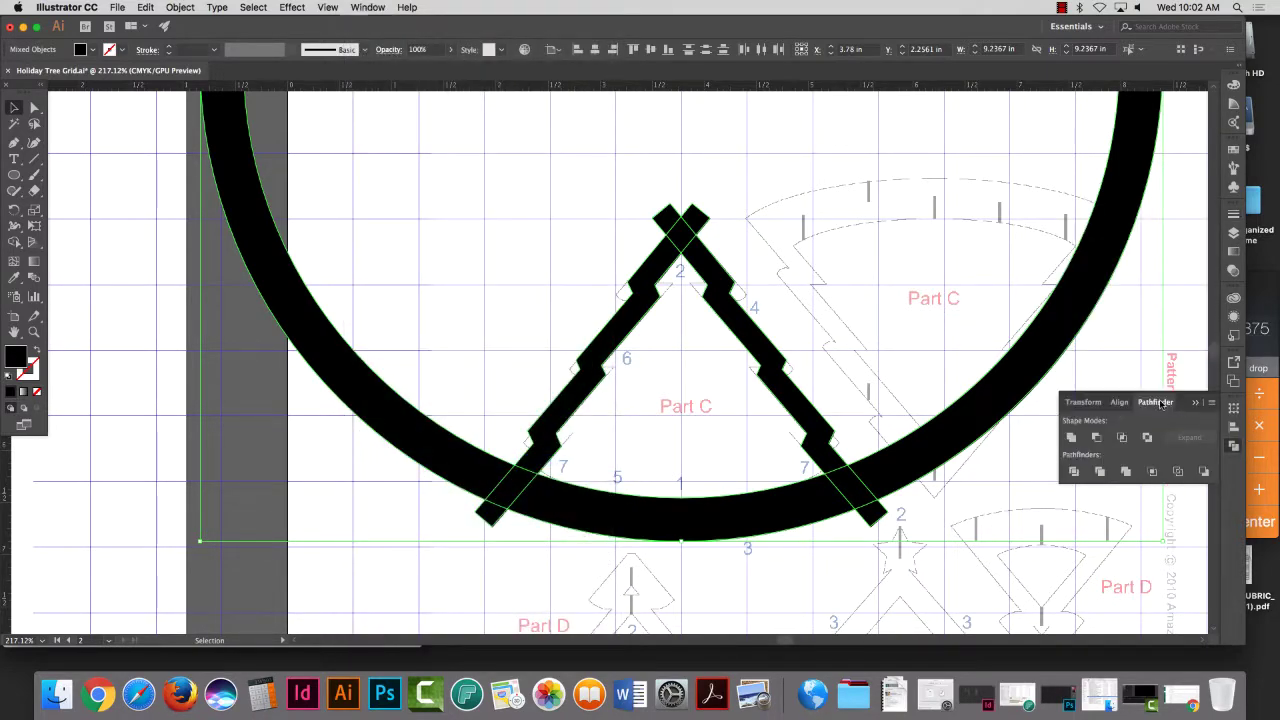
{"action": "left_click_drag", "start_coordinate": [1155, 402], "coordinate": [586, 115]}
{"action": "left_click_drag", "start_coordinate": [467, 122], "coordinate": [332, 125]}
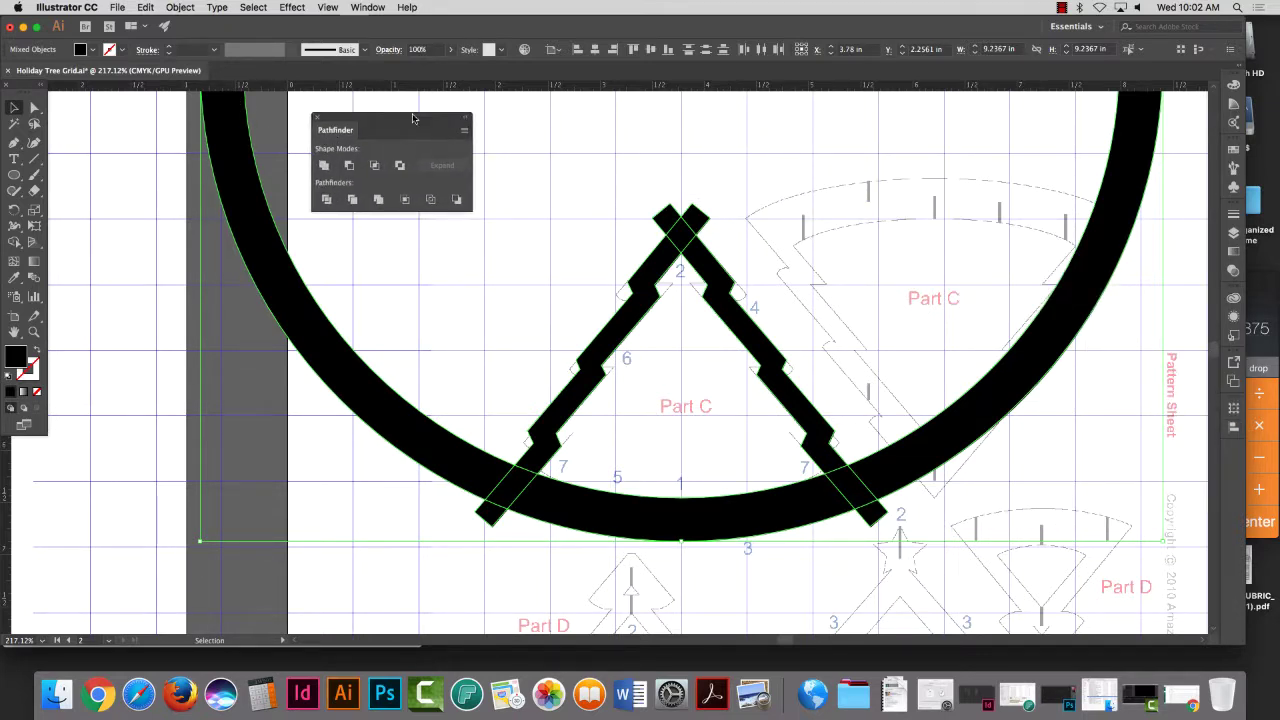
{"action": "left_click_drag", "start_coordinate": [372, 121], "coordinate": [502, 118]}
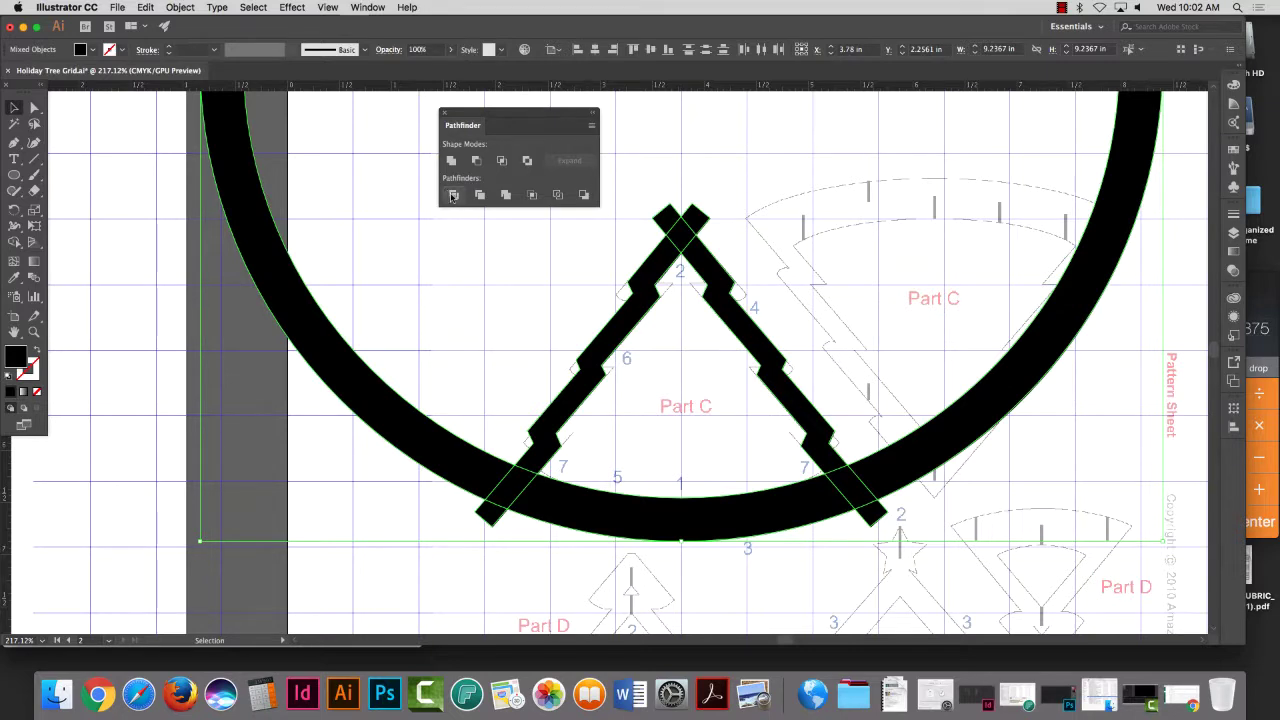
{"action": "left_click", "coordinate": [452, 196]}
{"action": "left_click", "coordinate": [33, 107]}
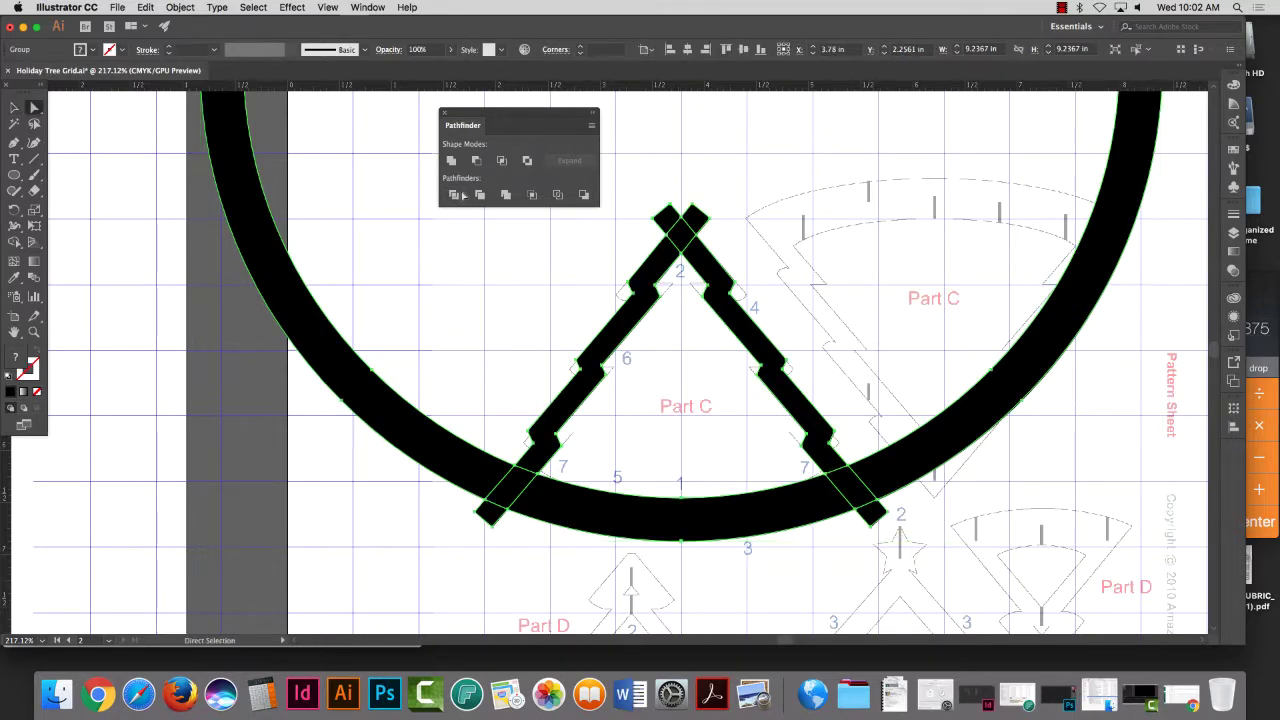
{"action": "left_click", "coordinate": [575, 250]}
Step: Try moving the divided pieces at the tree's apex and left base corner away from the shape, and undo the moves
{"action": "left_click", "coordinate": [681, 234]}
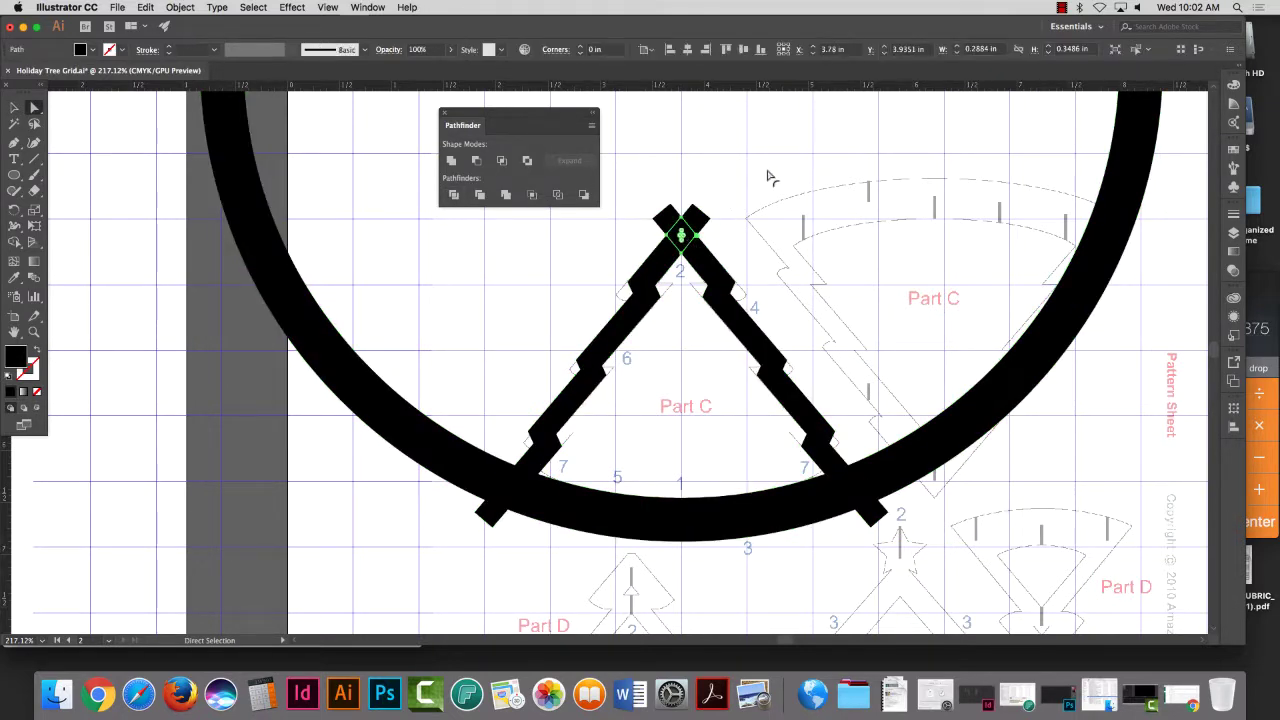
{"action": "left_click_drag", "start_coordinate": [681, 238], "coordinate": [660, 166]}
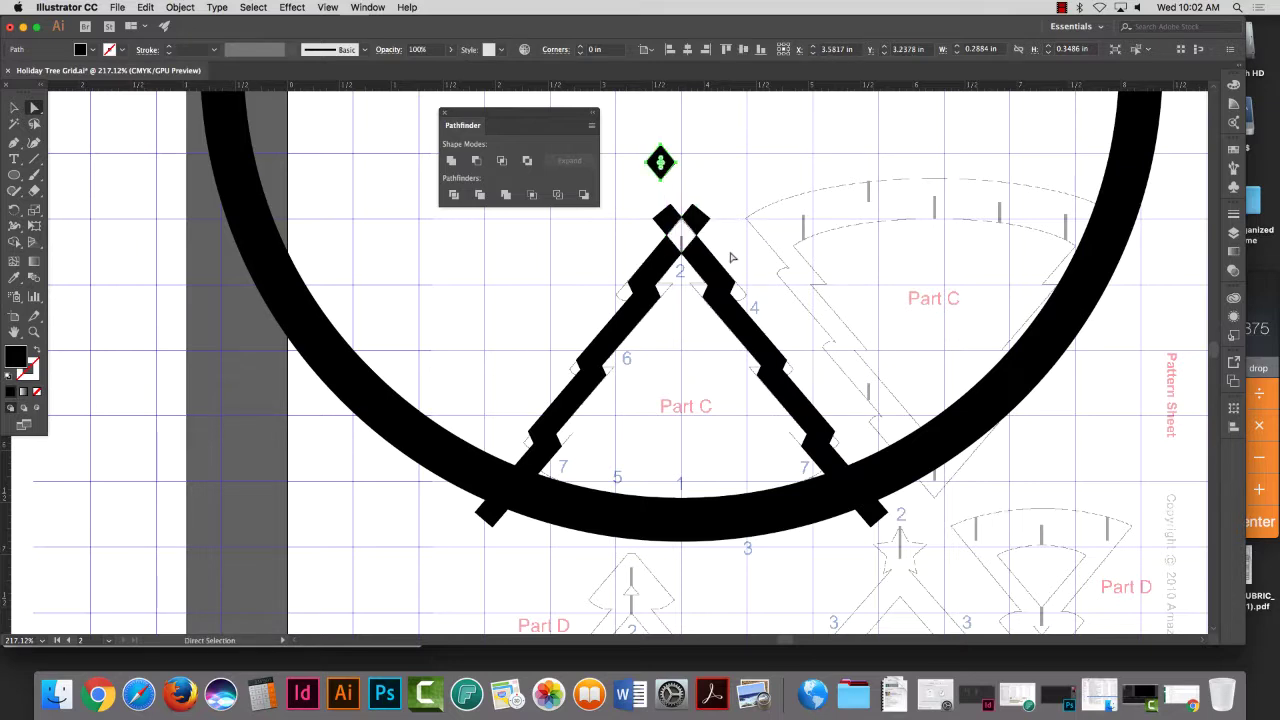
{"action": "left_click_drag", "start_coordinate": [690, 216], "coordinate": [737, 167]}
{"action": "left_click", "coordinate": [665, 218]}
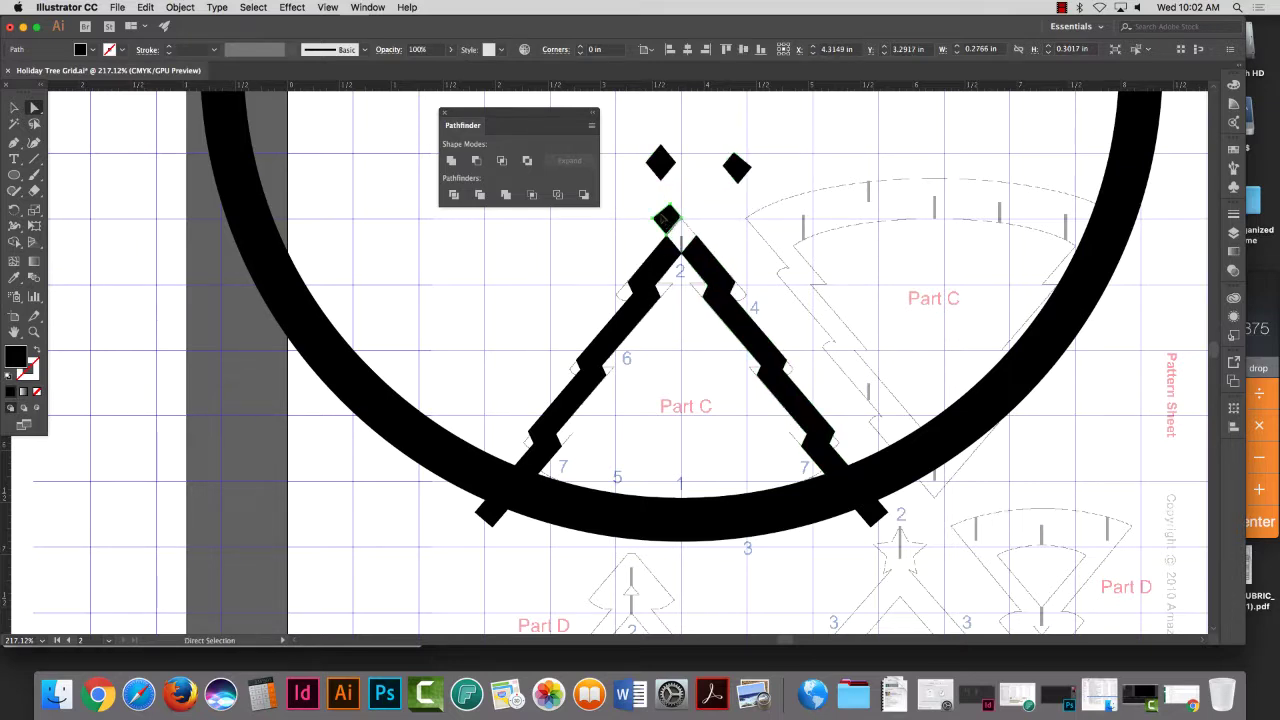
{"action": "left_click_drag", "start_coordinate": [665, 218], "coordinate": [634, 203]}
{"action": "left_click_drag", "start_coordinate": [520, 486], "coordinate": [362, 492]}
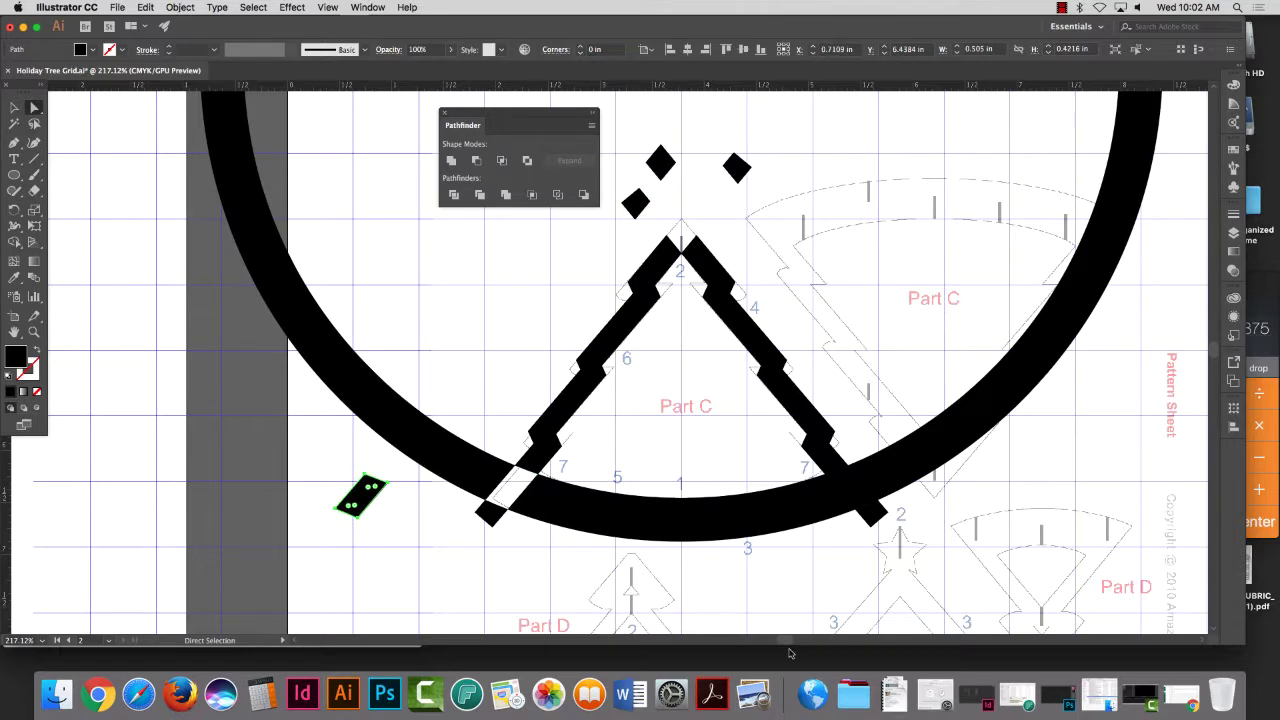
{"action": "key", "text": "super+z"}
{"action": "key", "text": "super+z"}
{"action": "key", "text": "super+z"}
{"action": "key", "text": "super+z"}
{"action": "key", "text": "super+z"}
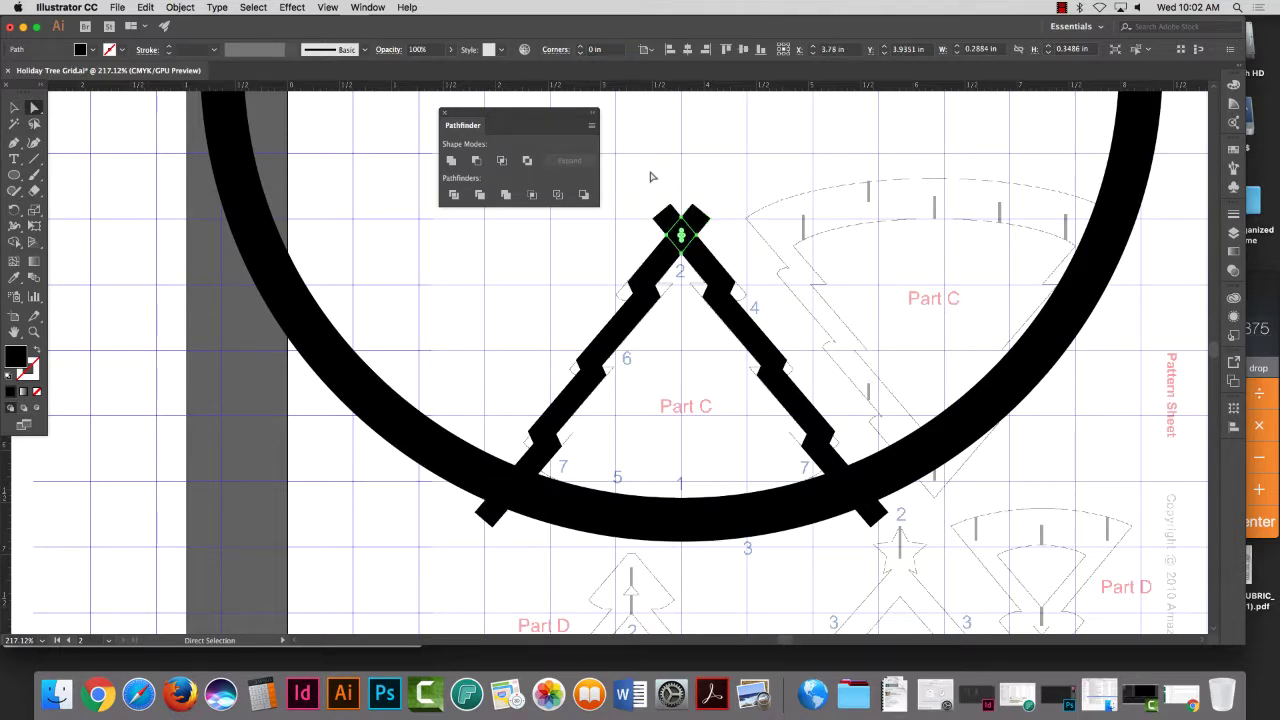
Step: Delete the stray end pieces above the apex and below the base, plus the circle band outside the tree
{"action": "left_click", "coordinate": [666, 218]}
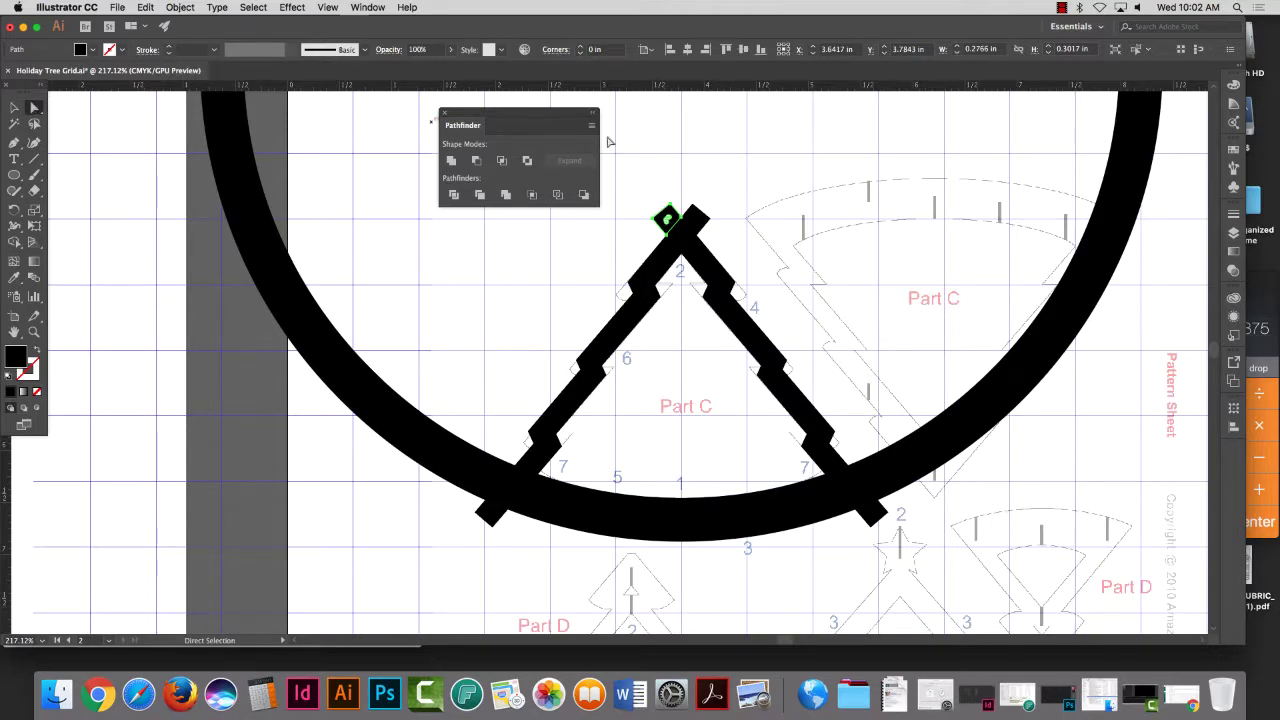
{"action": "key", "text": "Delete"}
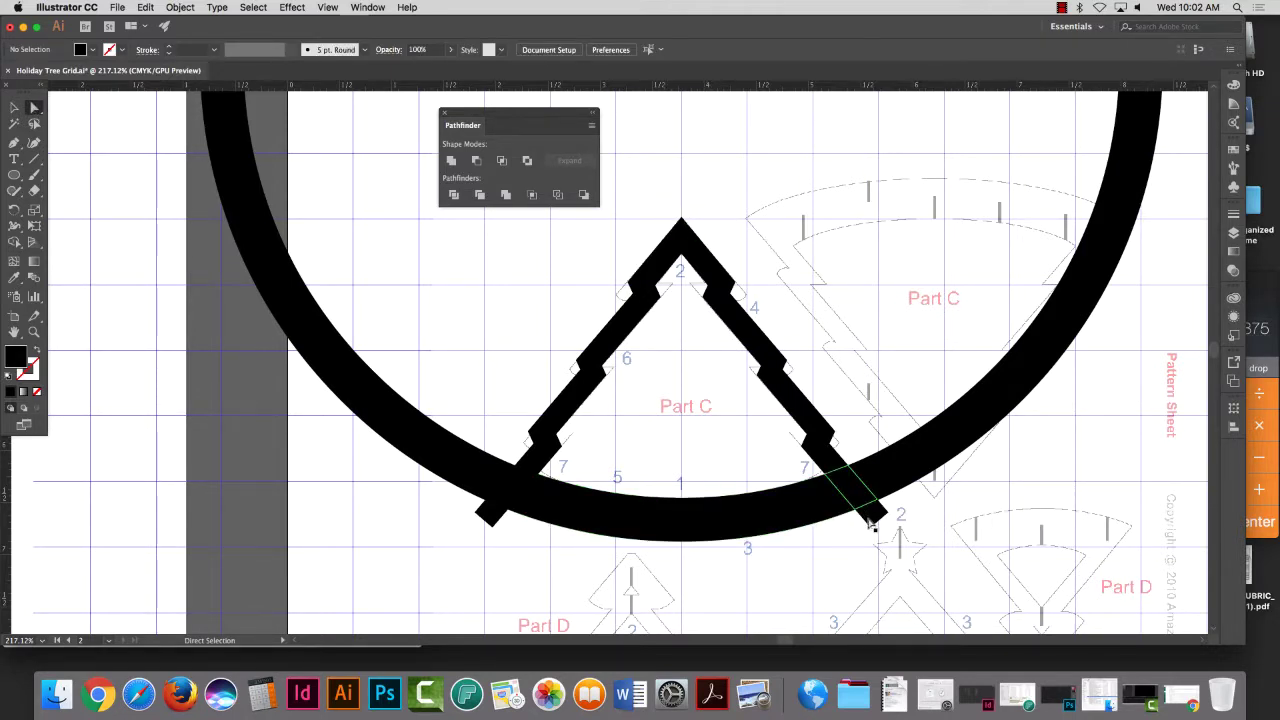
{"action": "left_click", "coordinate": [414, 414]}
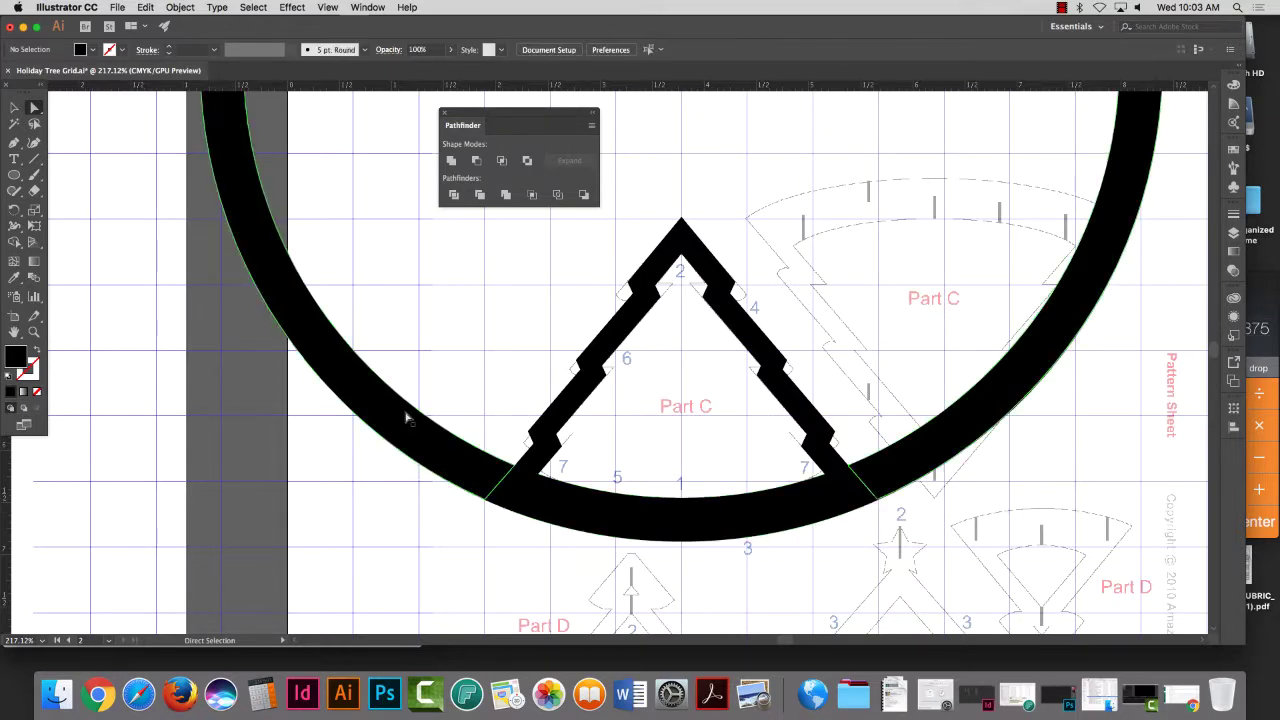
{"action": "key", "text": "Delete"}
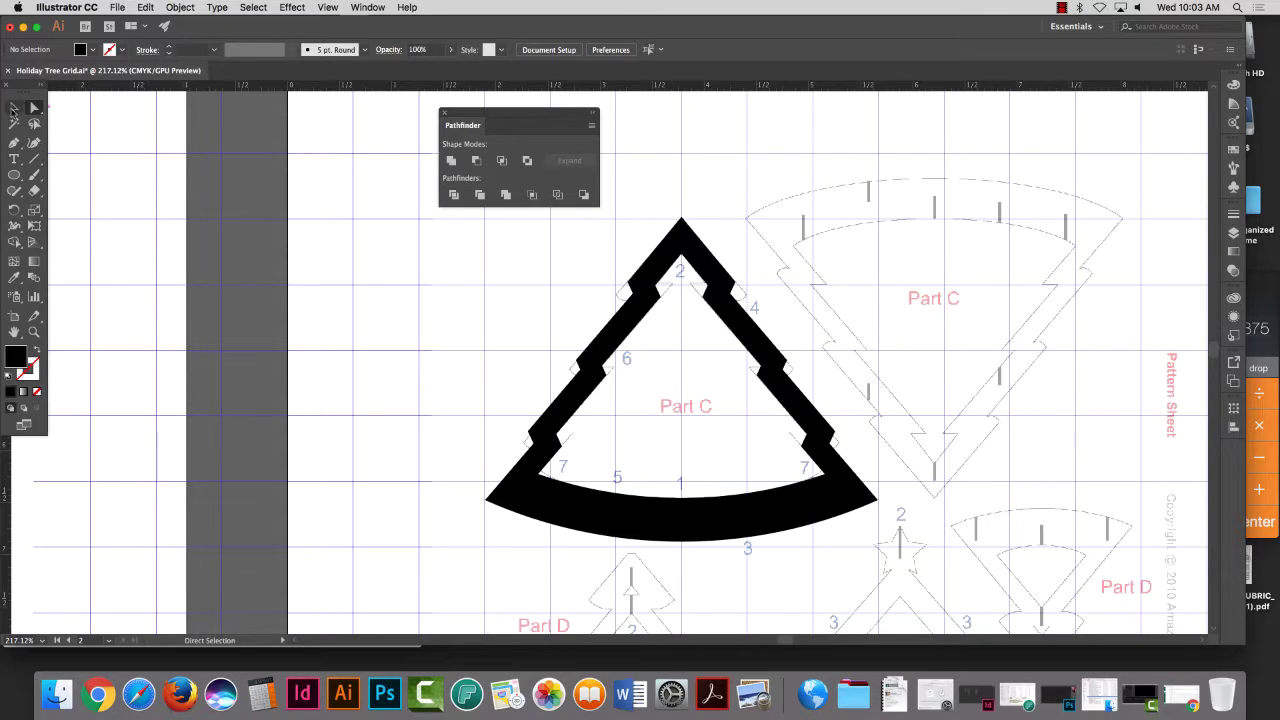
Step: Delete the unfilled leftover pieces from the divide, including the large invisible circle interior around the tree
{"action": "left_click", "coordinate": [13, 109]}
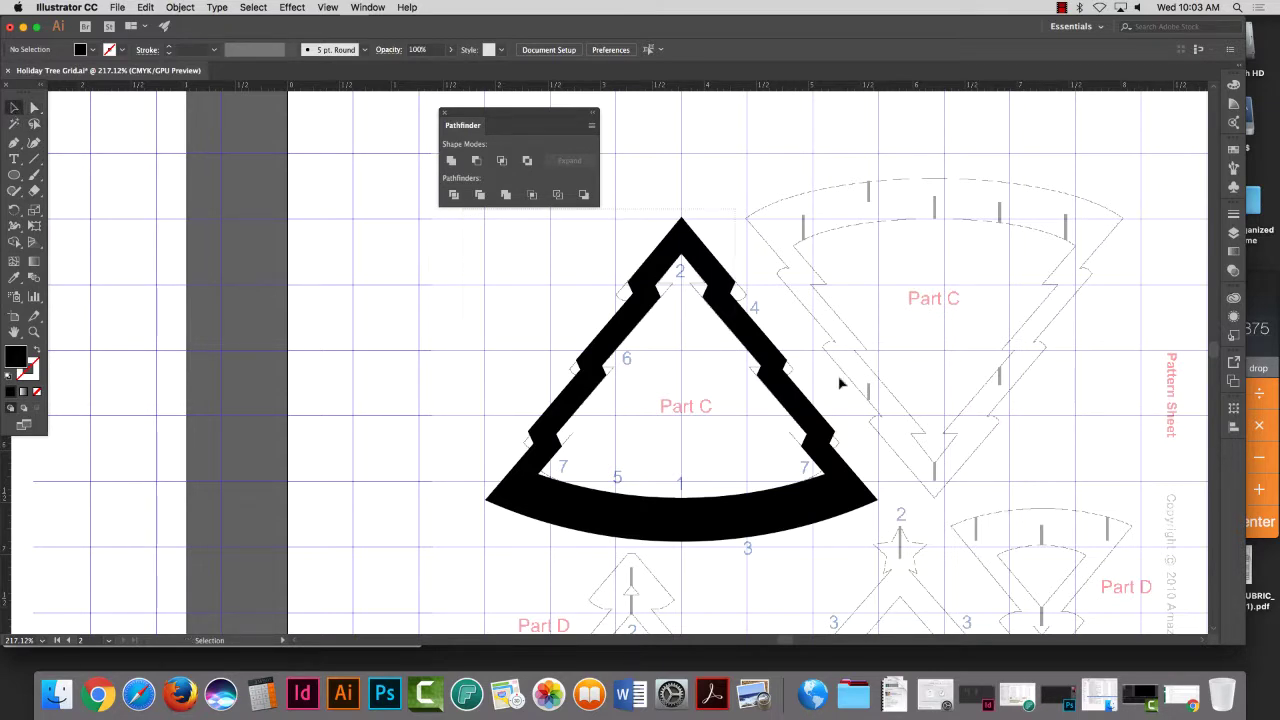
{"action": "left_click", "coordinate": [977, 542]}
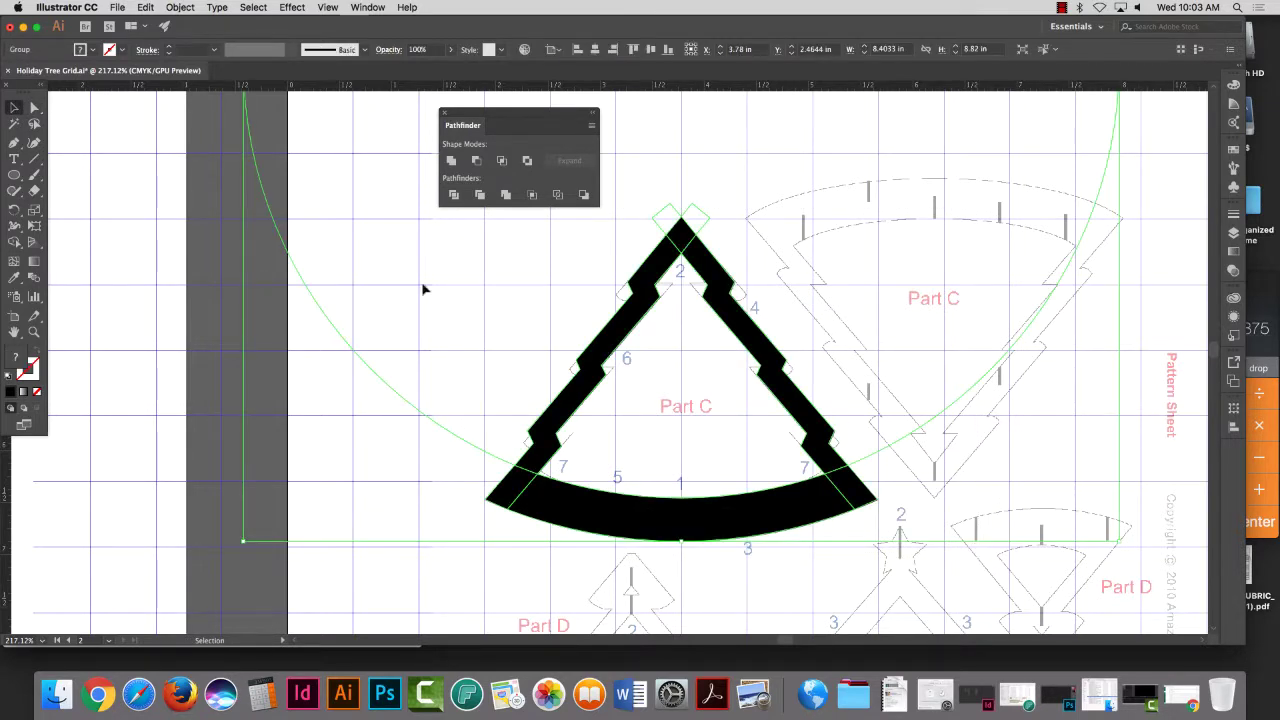
{"action": "left_click", "coordinate": [31, 108]}
{"action": "left_click", "coordinate": [224, 222]}
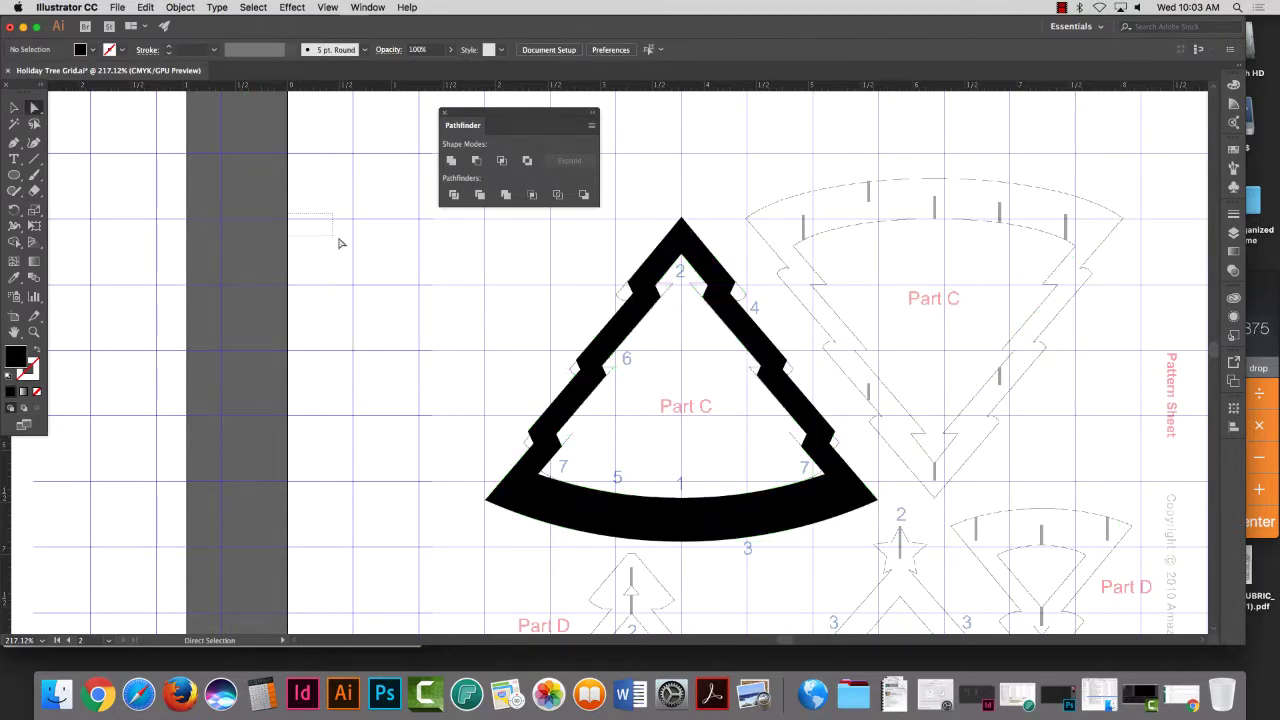
{"action": "left_click", "coordinate": [348, 246]}
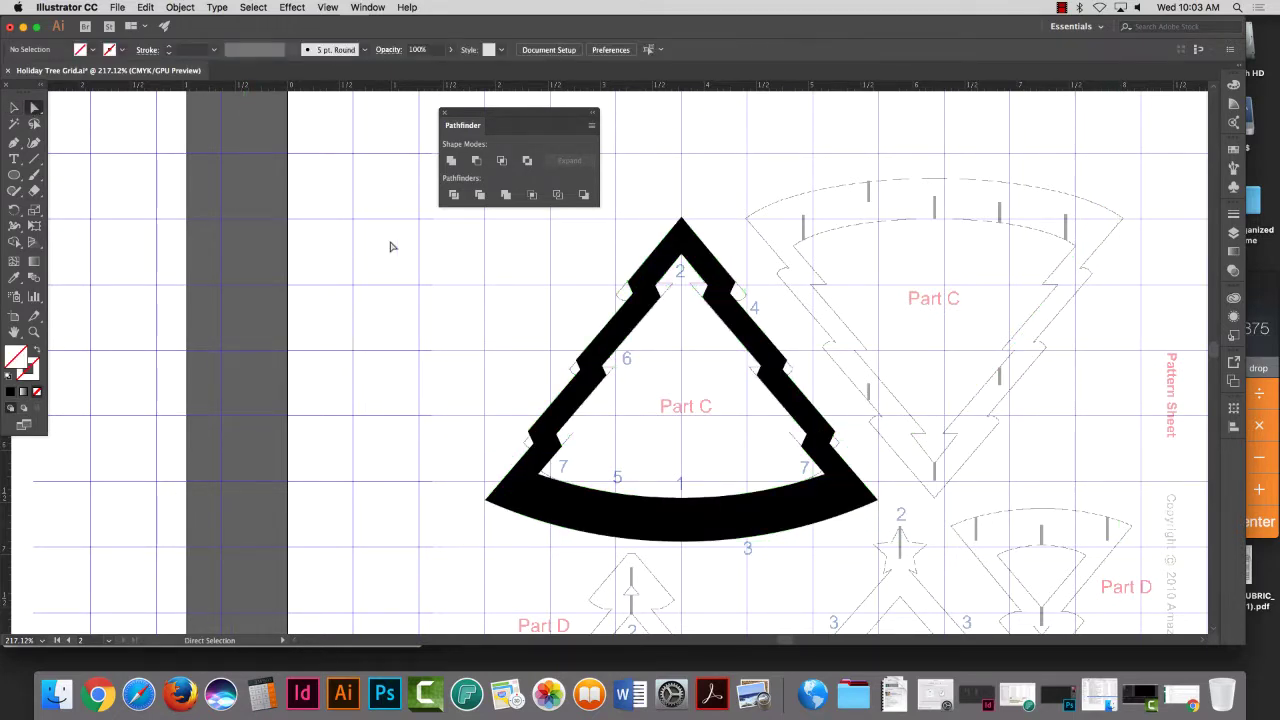
Step: Select all remaining tree pieces, combine them with Pathfinder Merge, and select the merged shape
{"action": "left_click", "coordinate": [14, 107]}
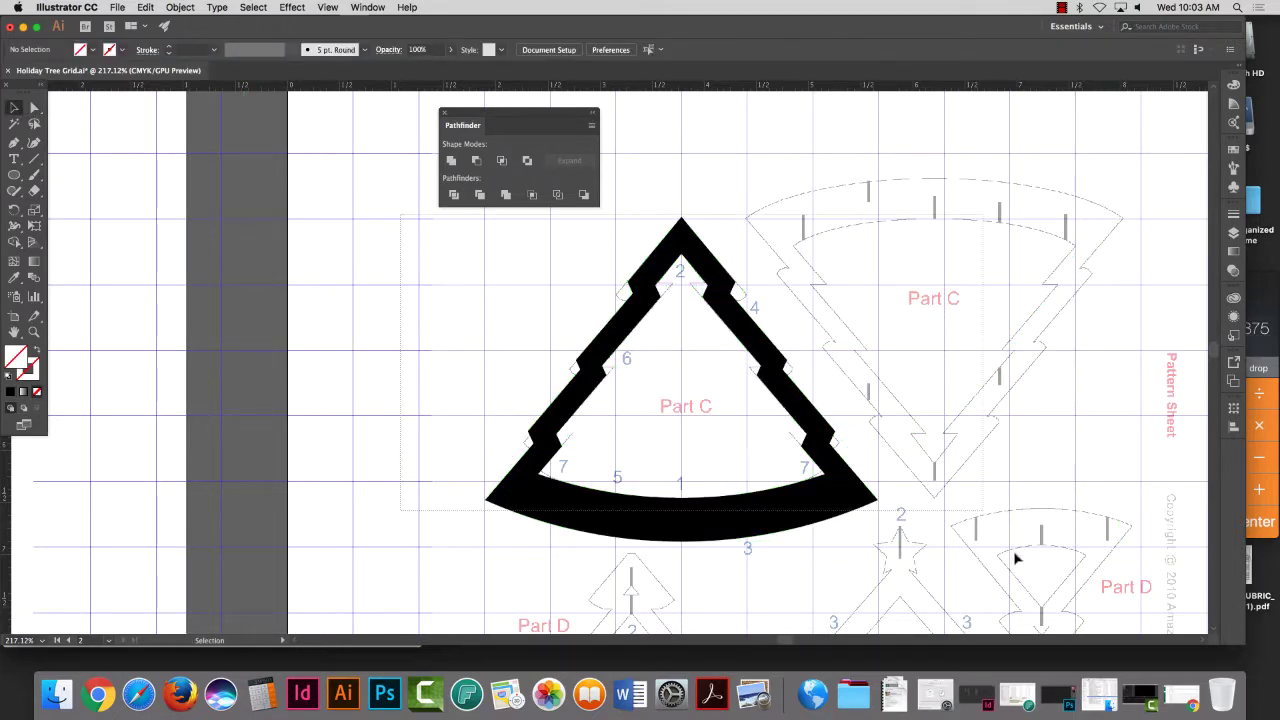
{"action": "left_click", "coordinate": [1018, 590]}
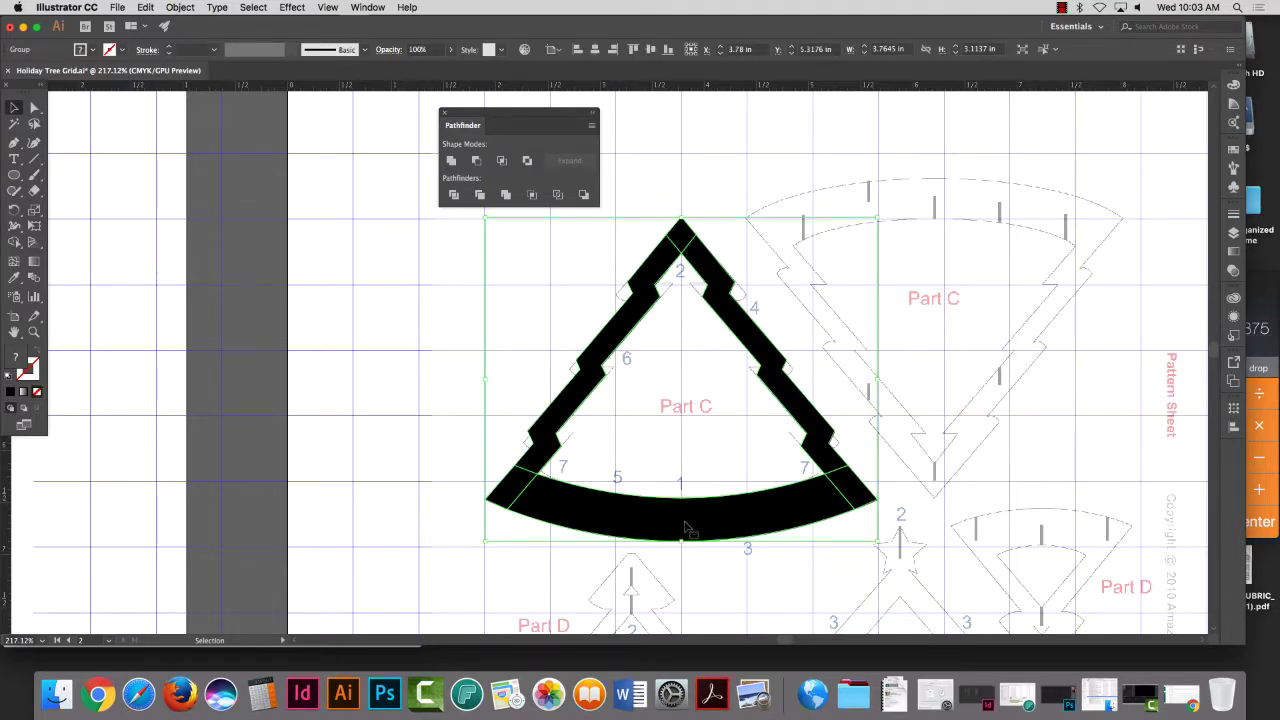
{"action": "left_click", "coordinate": [506, 195]}
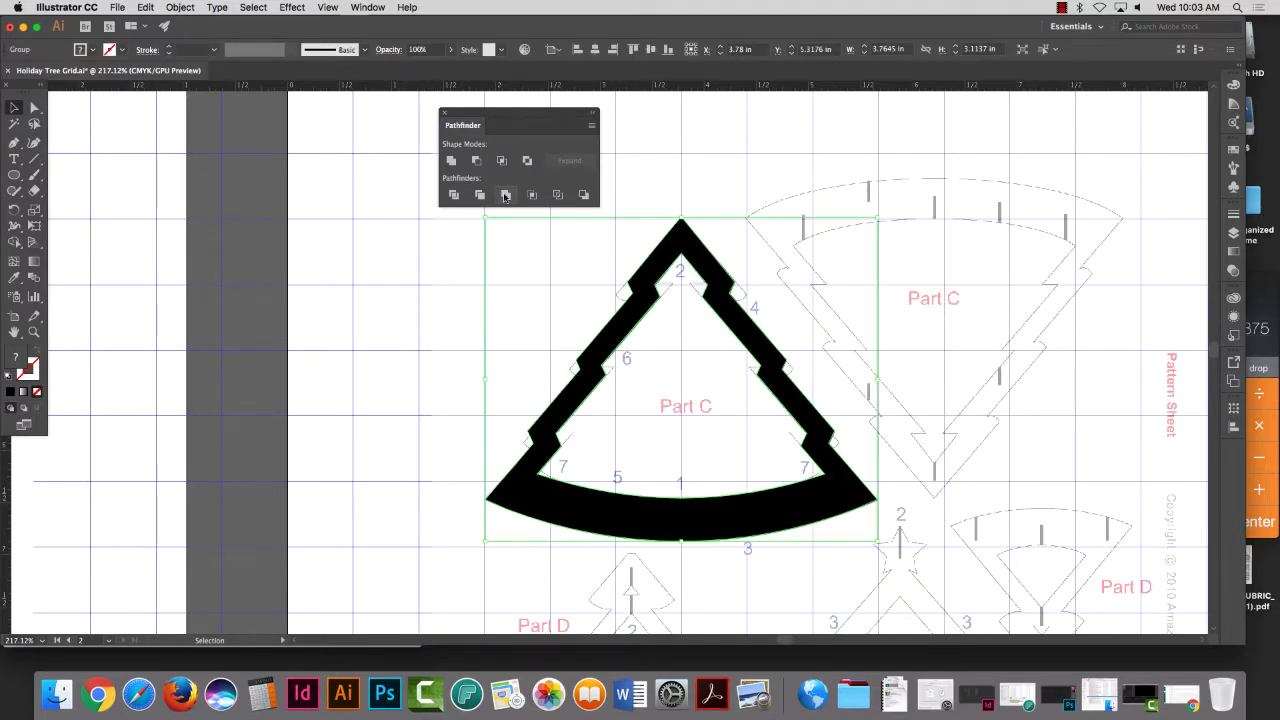
{"action": "left_click", "coordinate": [506, 196]}
{"action": "left_click", "coordinate": [34, 107]}
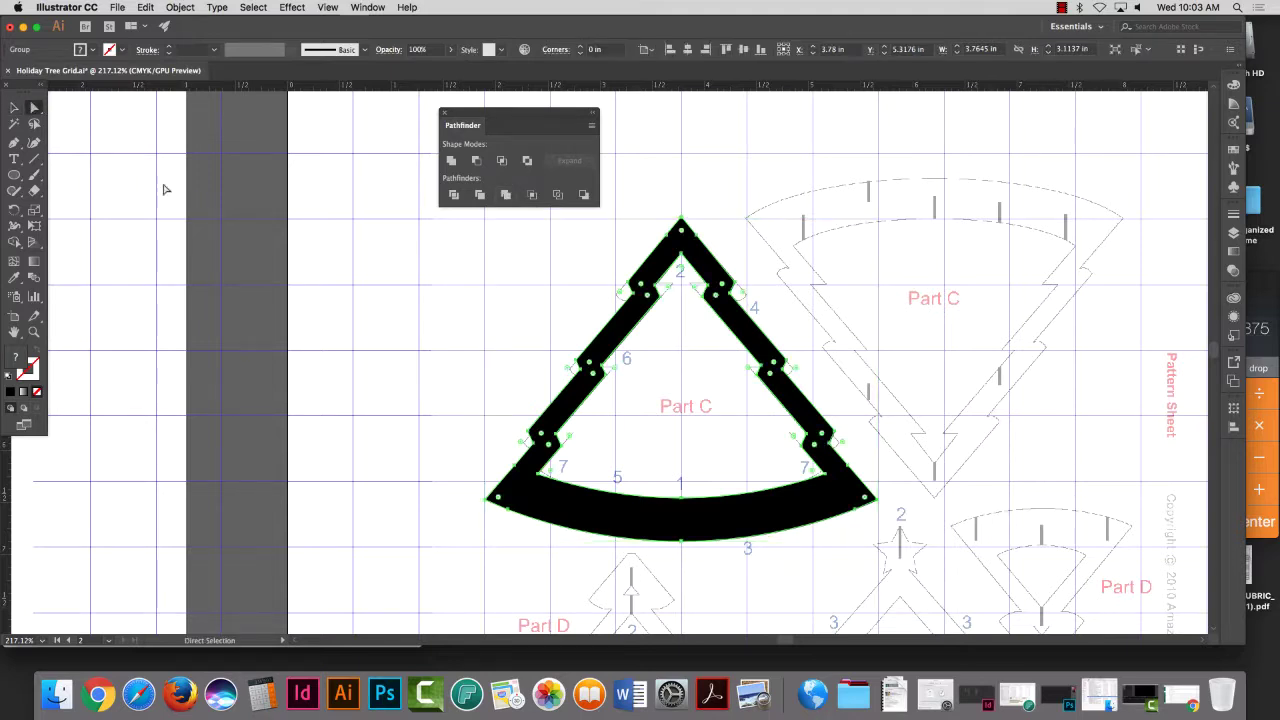
{"action": "left_click", "coordinate": [668, 354]}
{"action": "left_click", "coordinate": [632, 330]}
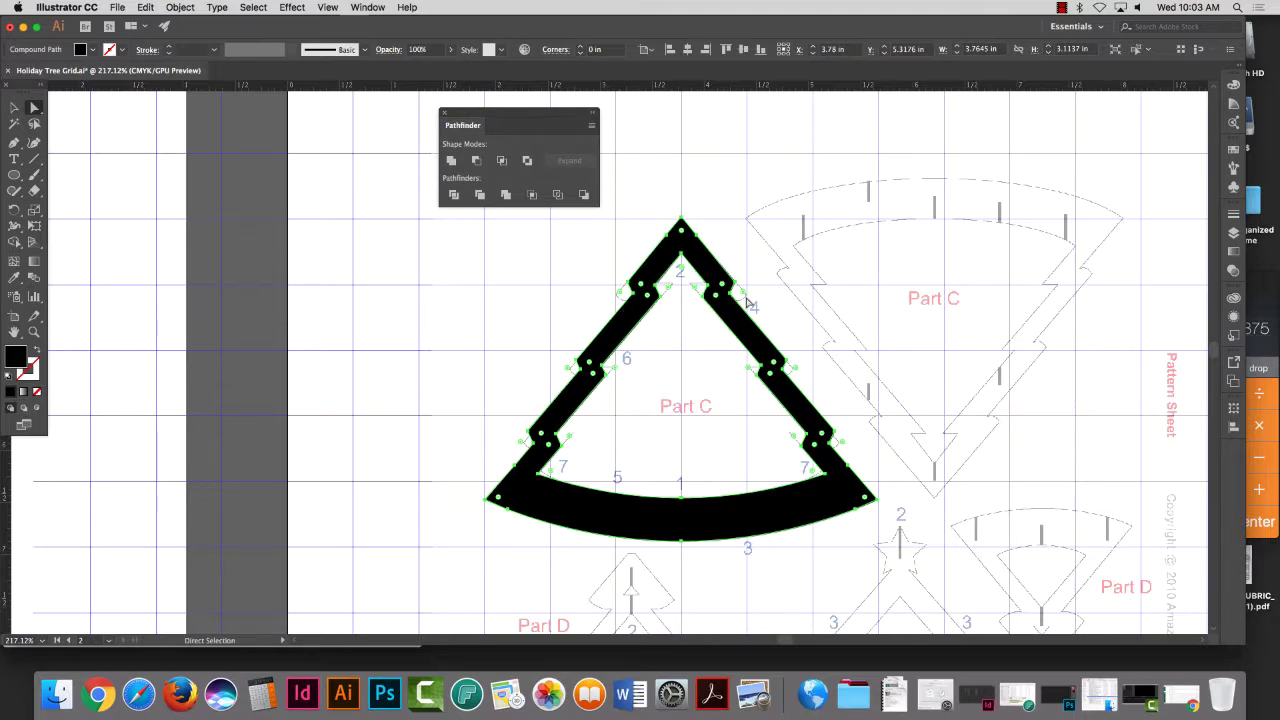
Step: Swap the merged tree shape's fill and stroke so that it is drawn as an unfilled outline
{"action": "left_click", "coordinate": [35, 333]}
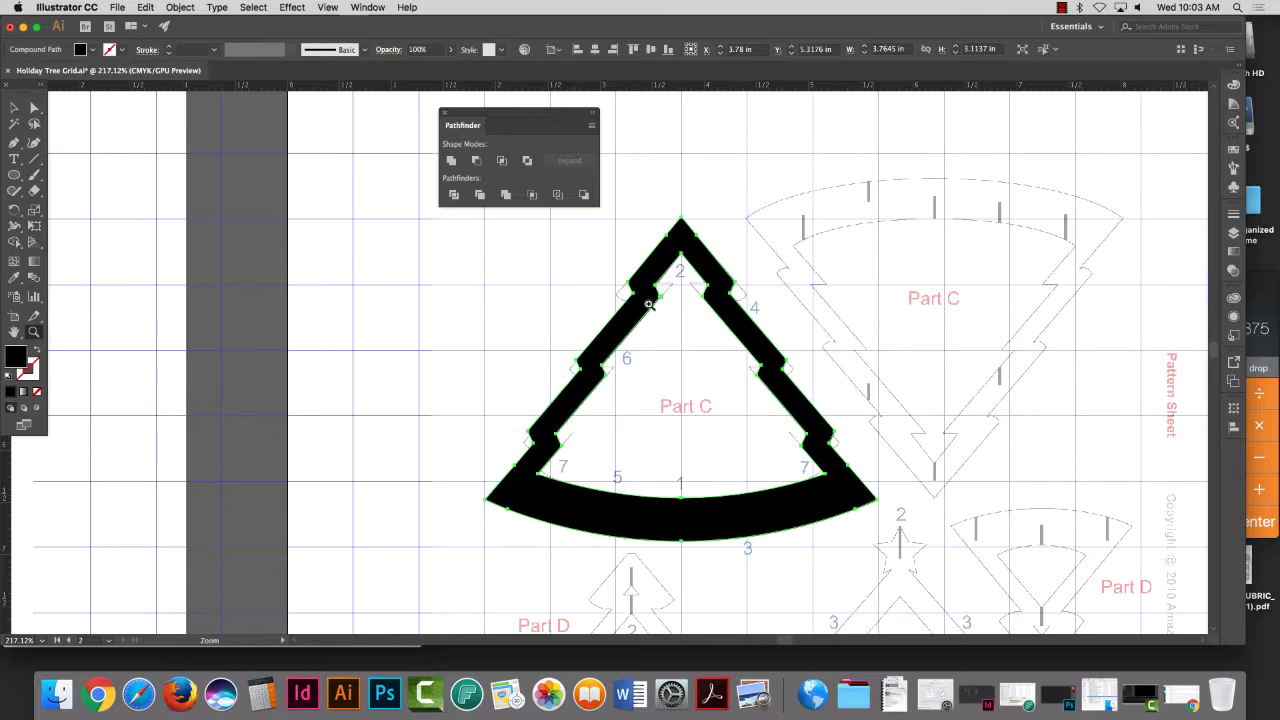
{"action": "left_click_drag", "start_coordinate": [605, 304], "coordinate": [701, 318]}
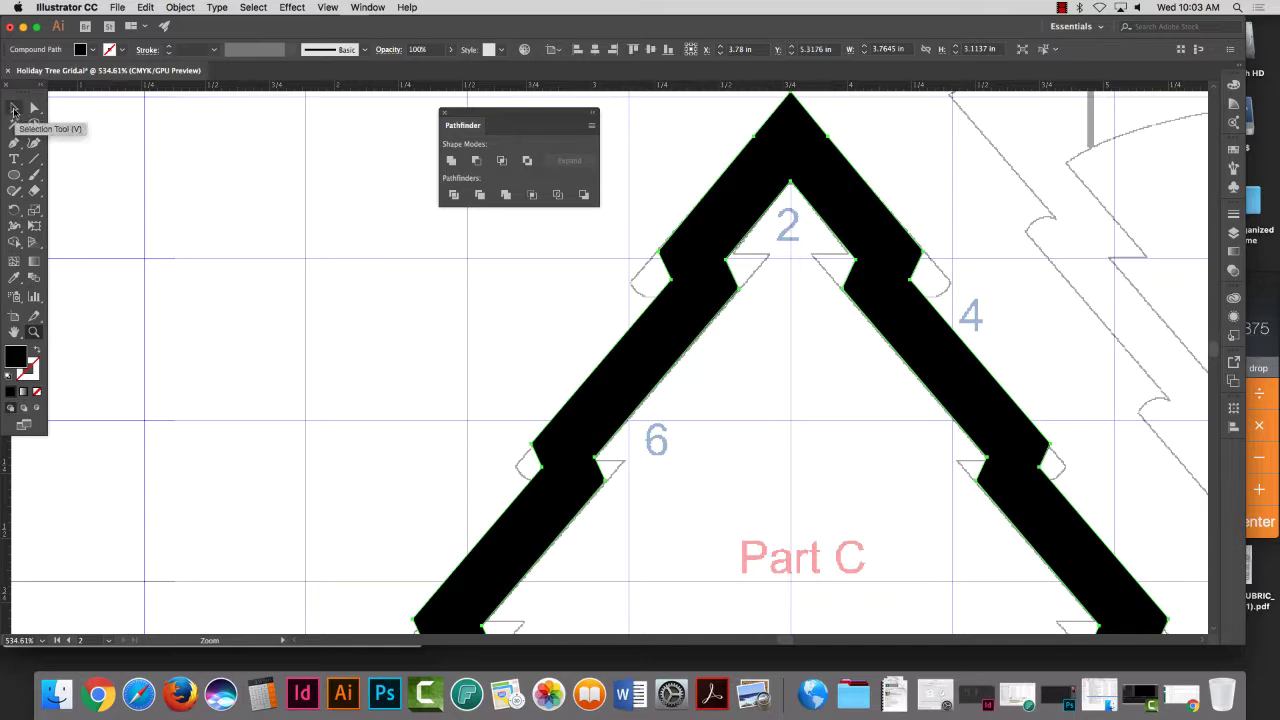
{"action": "left_click", "coordinate": [36, 354]}
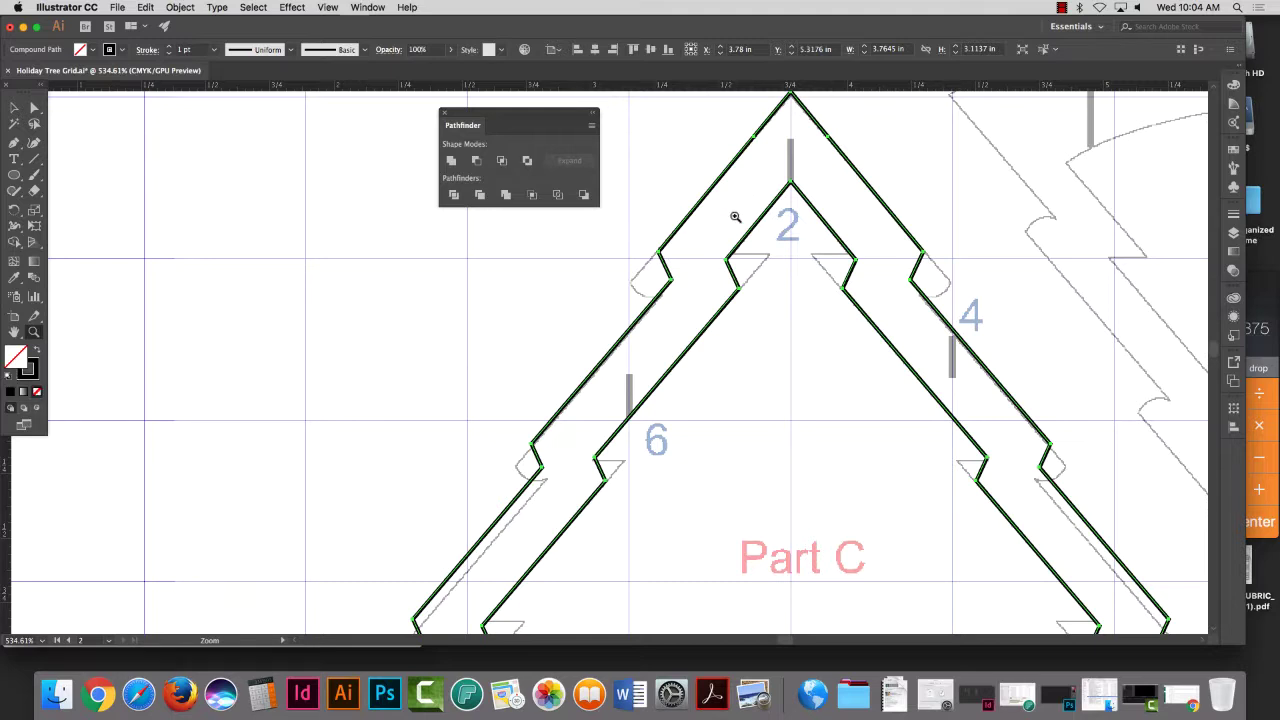
Step: Try moving the outer corner points of the uppermost notches on both sides outward to the template's branch tips
{"action": "left_click", "coordinate": [33, 108]}
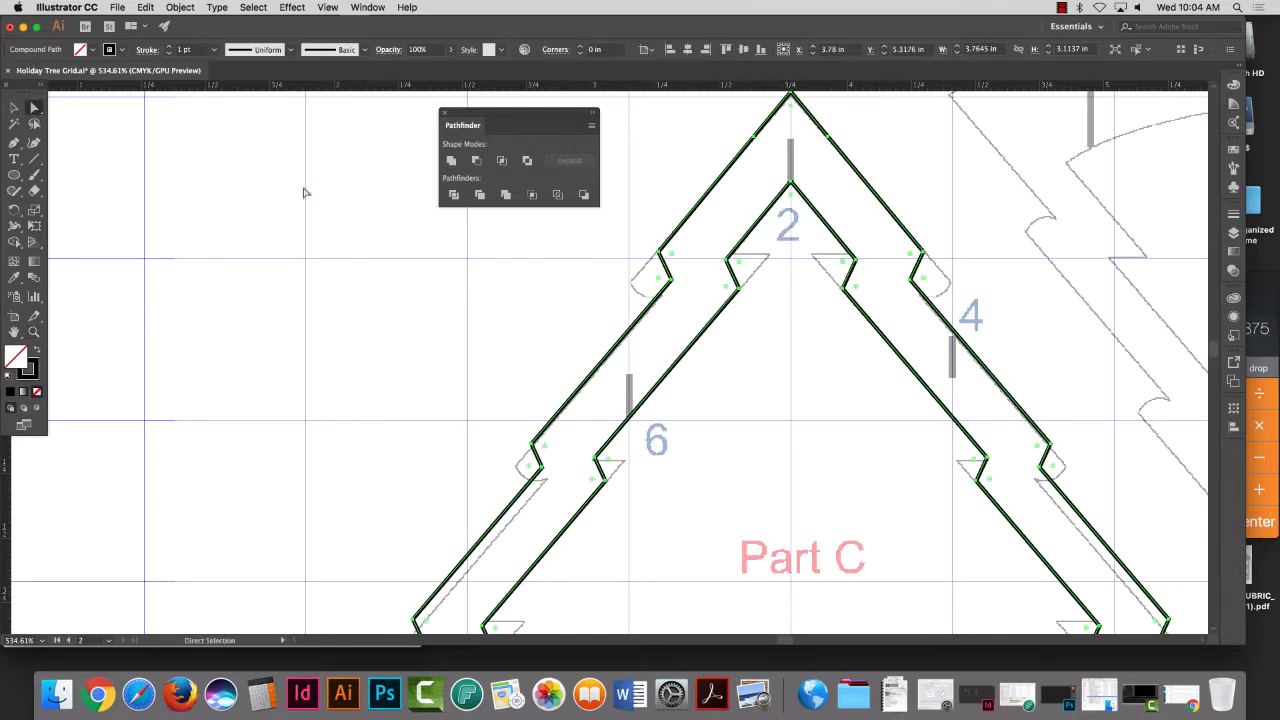
{"action": "left_click", "coordinate": [661, 252]}
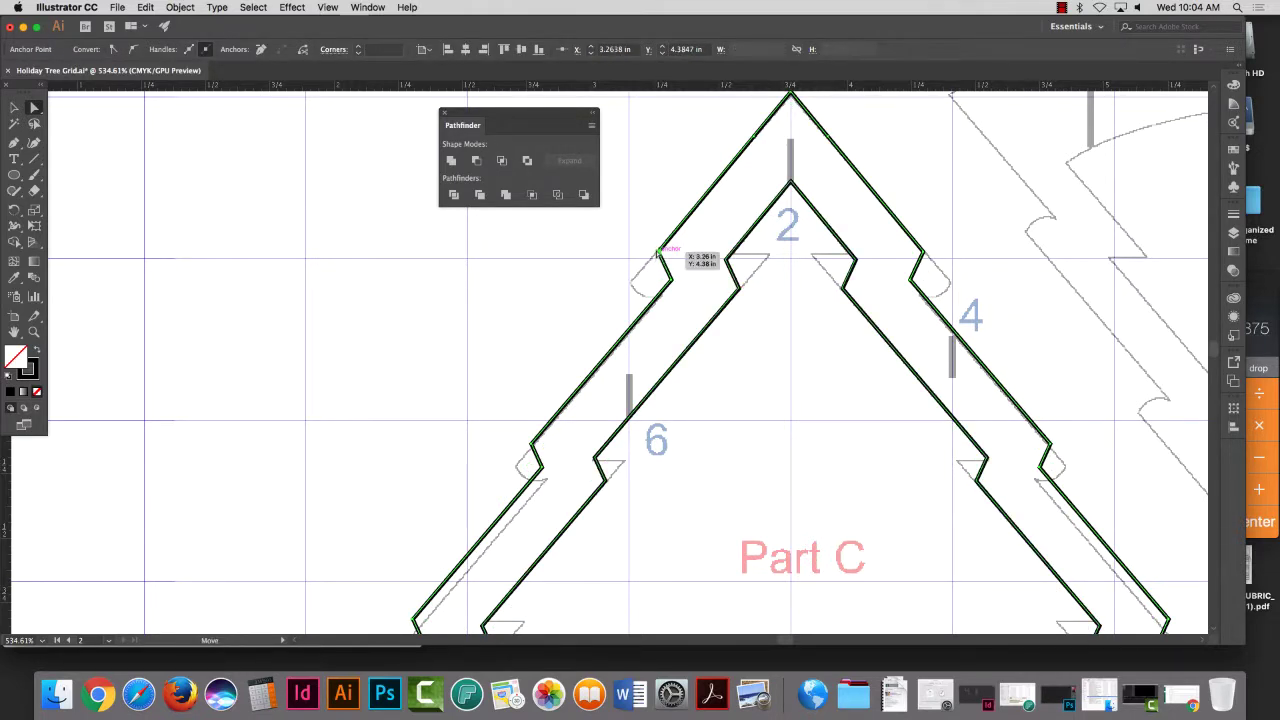
{"action": "left_click_drag", "start_coordinate": [677, 256], "coordinate": [632, 280]}
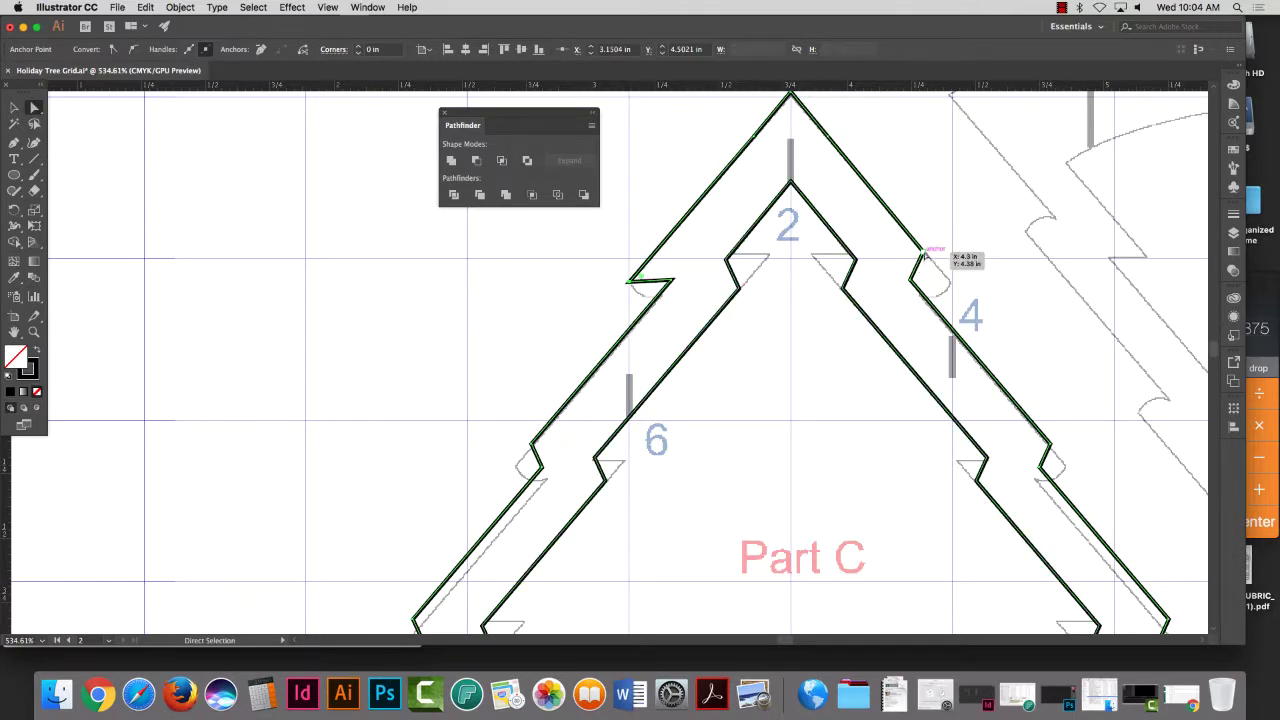
{"action": "left_click_drag", "start_coordinate": [940, 262], "coordinate": [955, 284]}
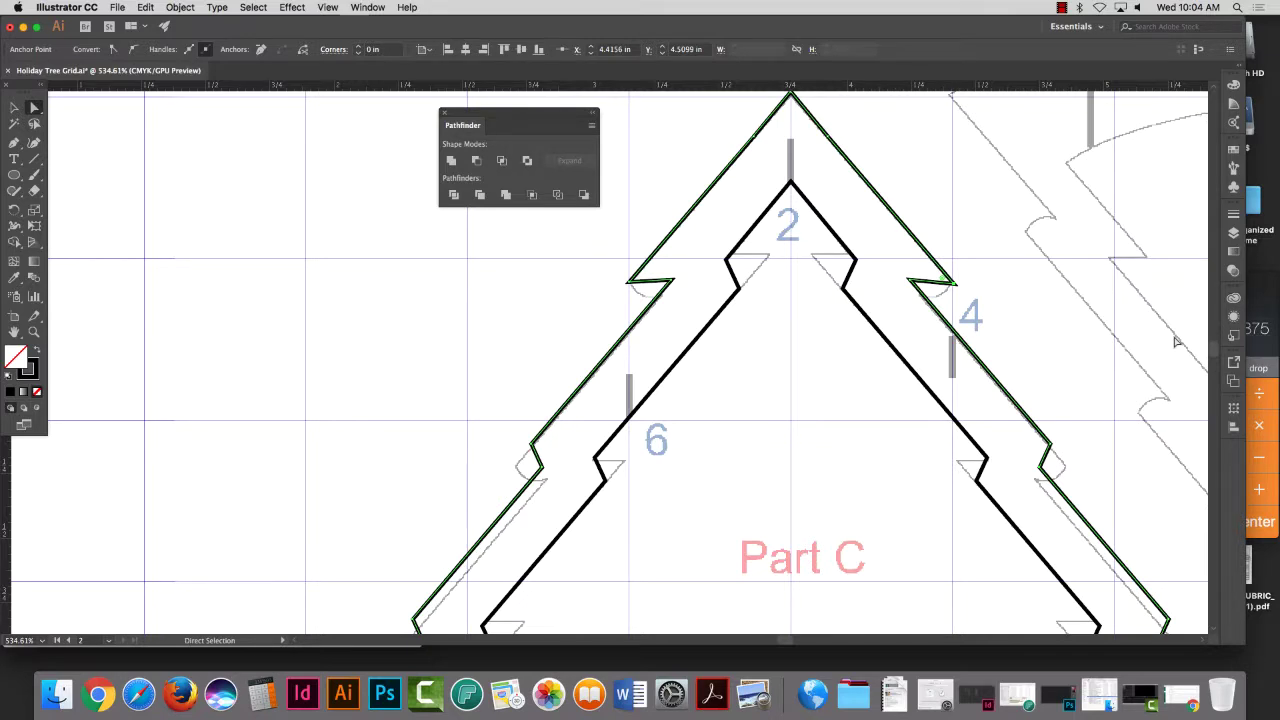
Step: Undo the anchor edits, merge, deletions, divide and stroke outlining back to the live circle and zigzag strokes
{"action": "key", "text": "super+z"}
{"action": "key", "text": "super+z"}
{"action": "key", "text": "super+z"}
{"action": "key", "text": "super+z"}
{"action": "key", "text": "super+z"}
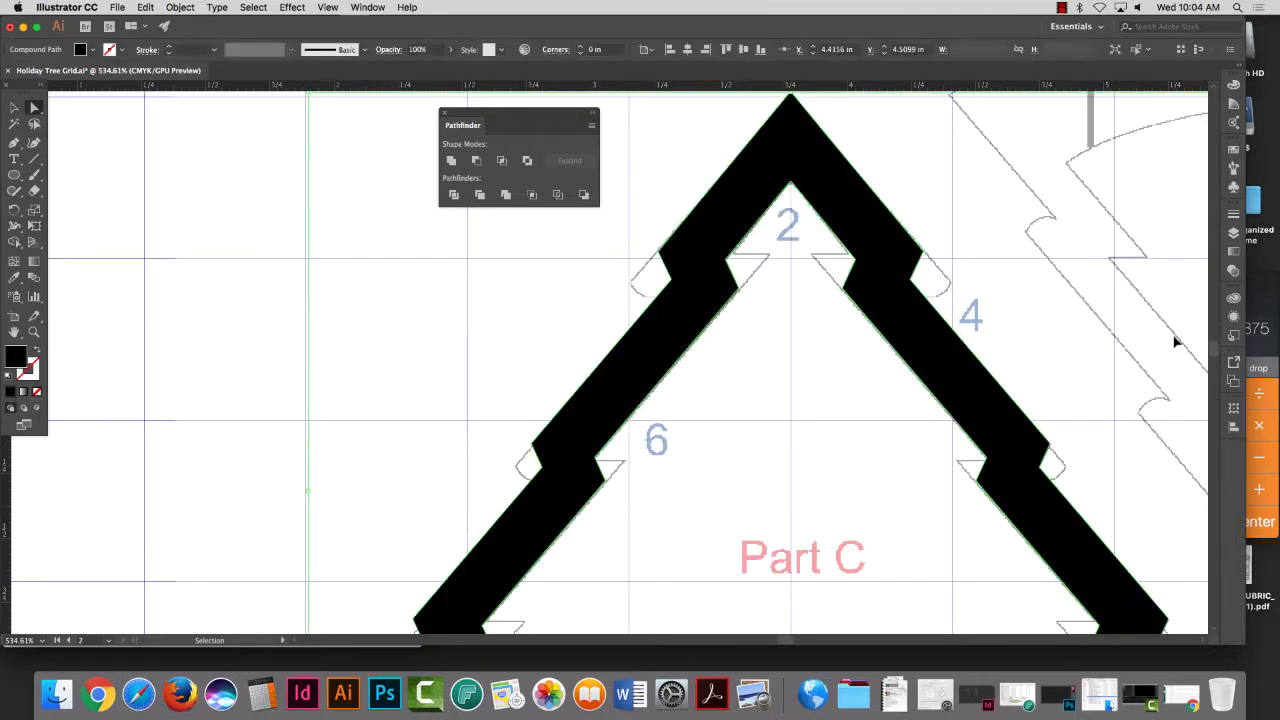
{"action": "key", "text": "super+z"}
{"action": "key", "text": "super+z"}
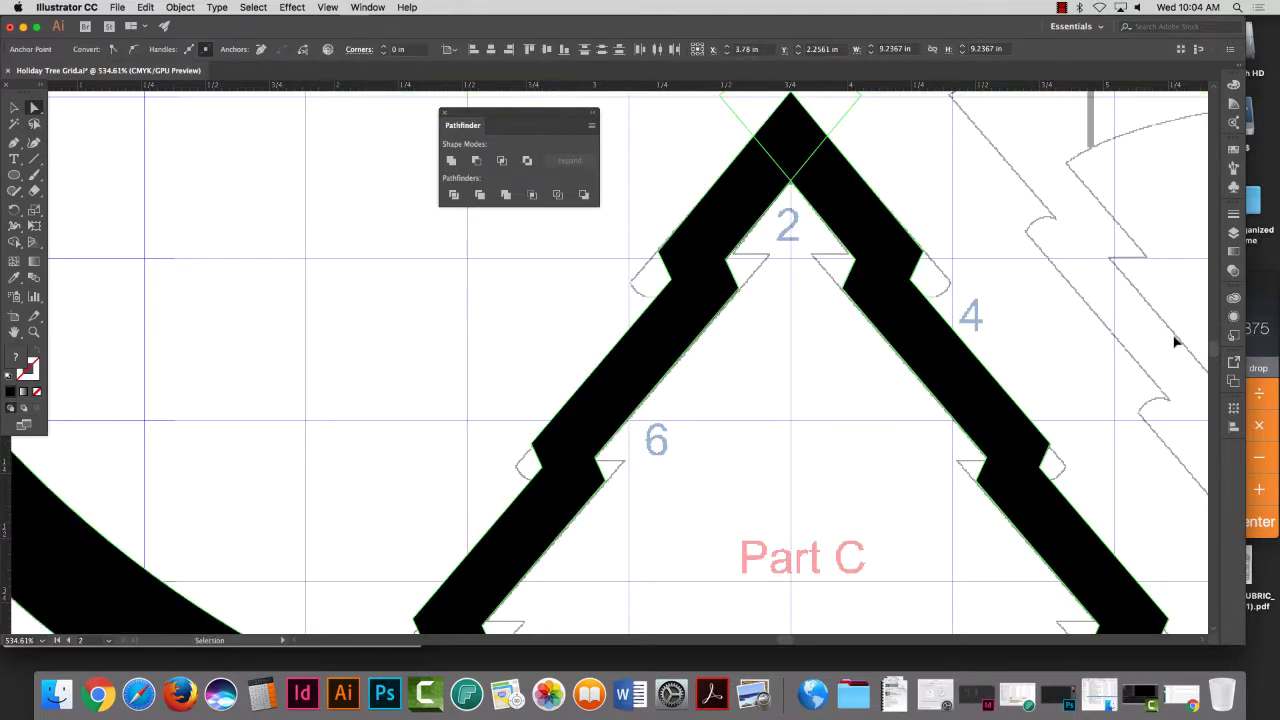
{"action": "key", "text": "super+alt+0"}
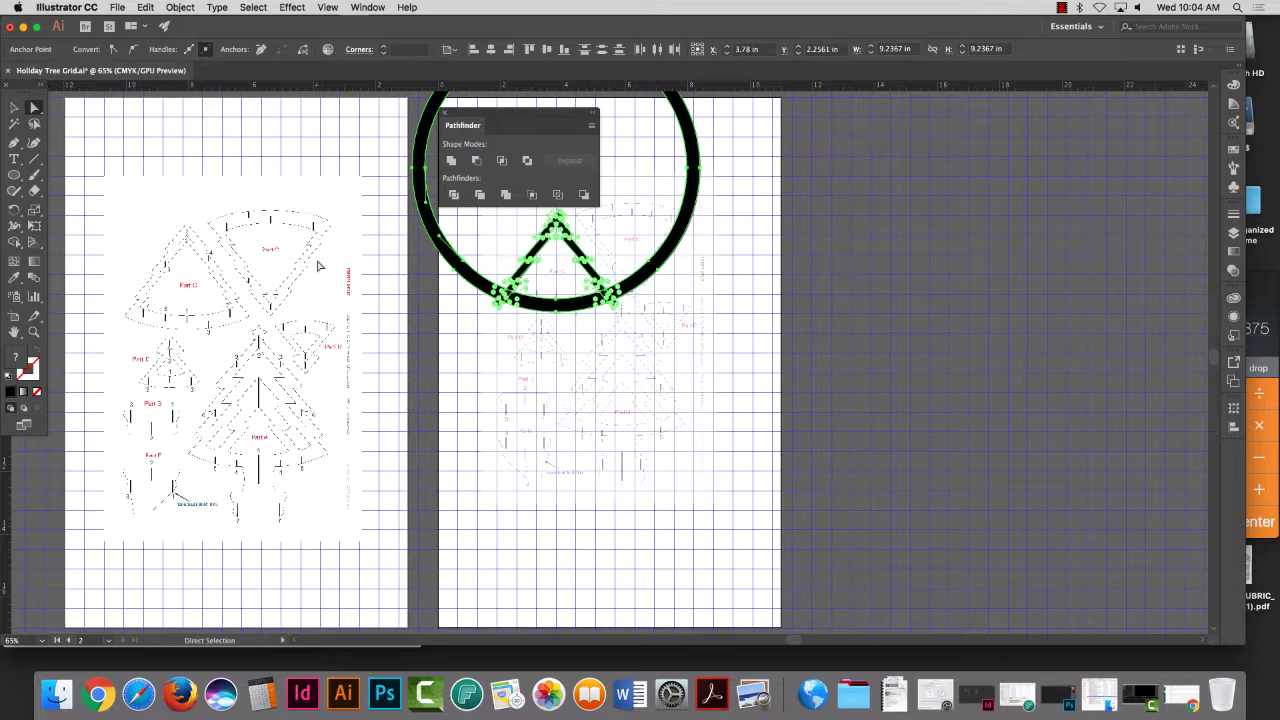
{"action": "key", "text": "a"}
{"action": "key", "text": "super+a"}
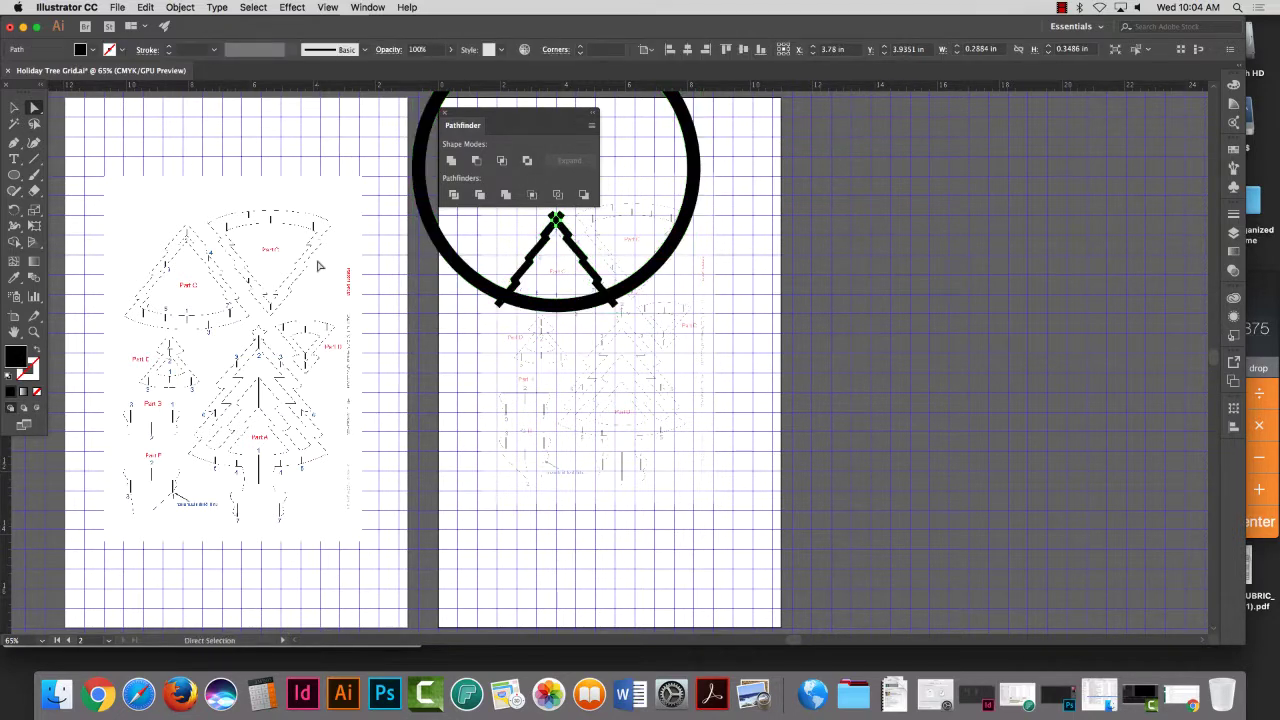
{"action": "key", "text": "super+z"}
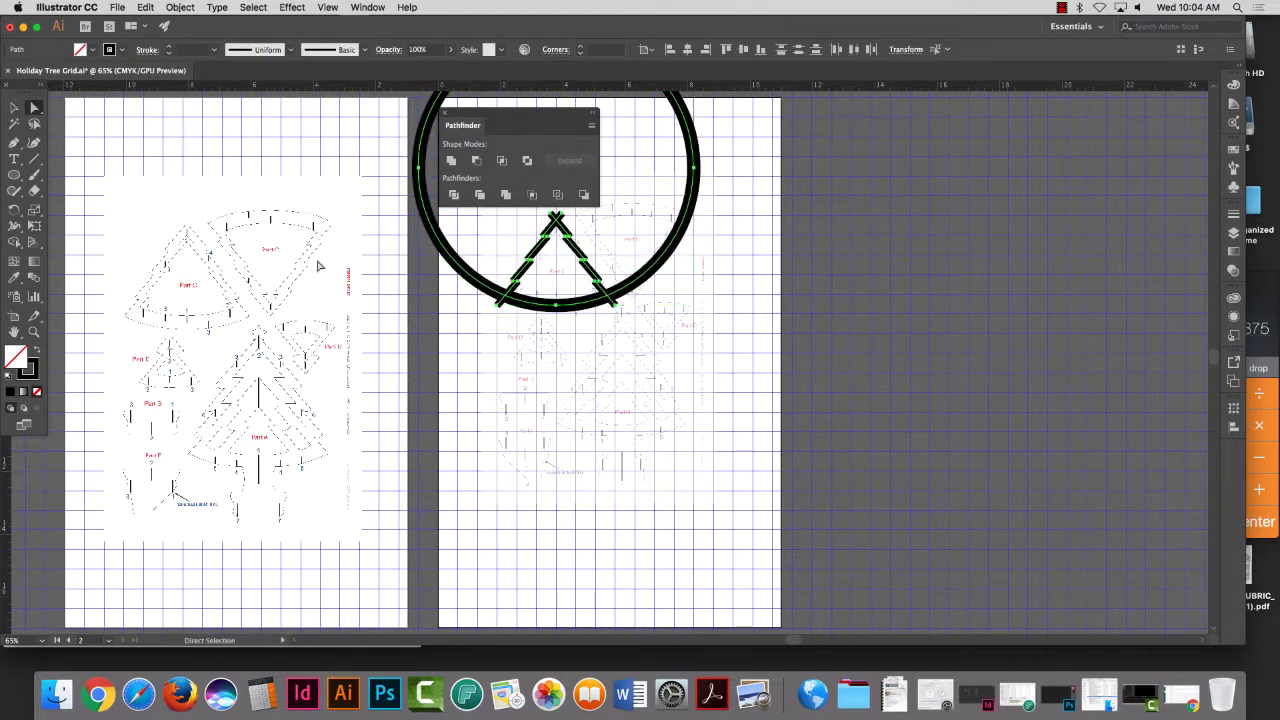
Step: Convert the strokes of the circle and both zigzag sides to outlined shapes with Outline Stroke
{"action": "key", "text": "z"}
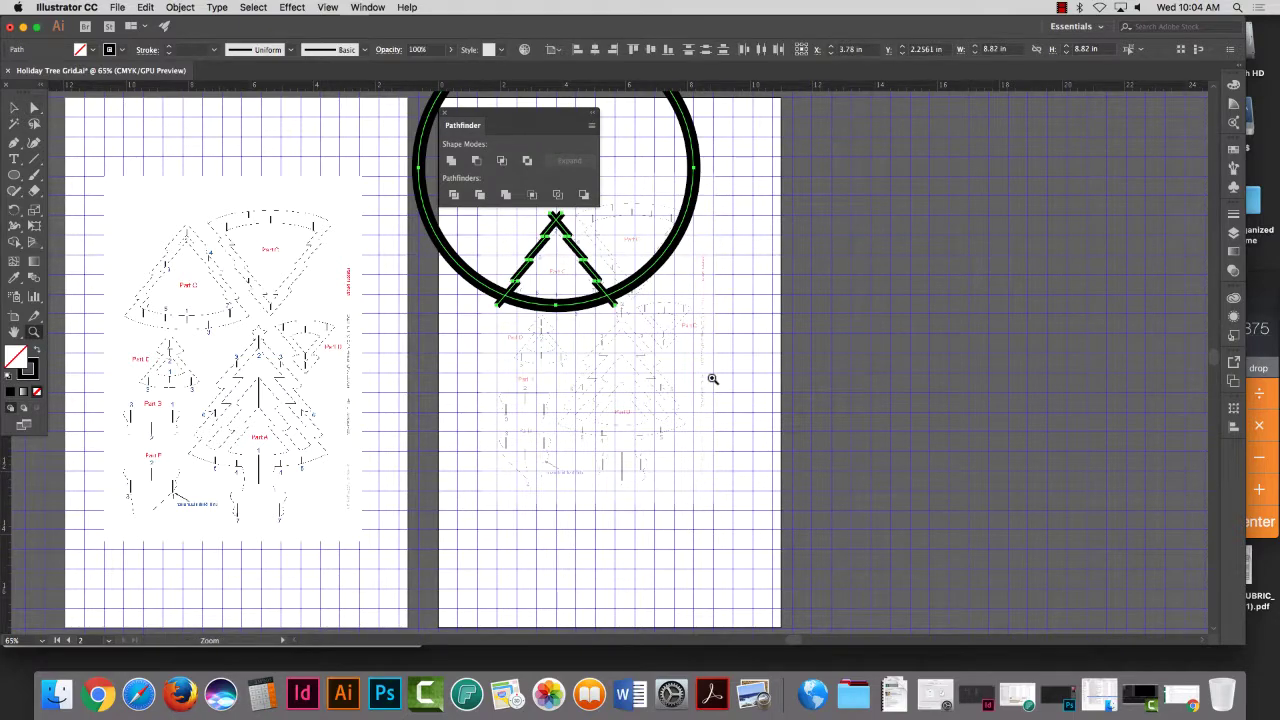
{"action": "left_click_drag", "start_coordinate": [711, 378], "coordinate": [820, 387]}
{"action": "scroll", "coordinate": [437, 320], "scroll_direction": "up", "scroll_amount": 5}
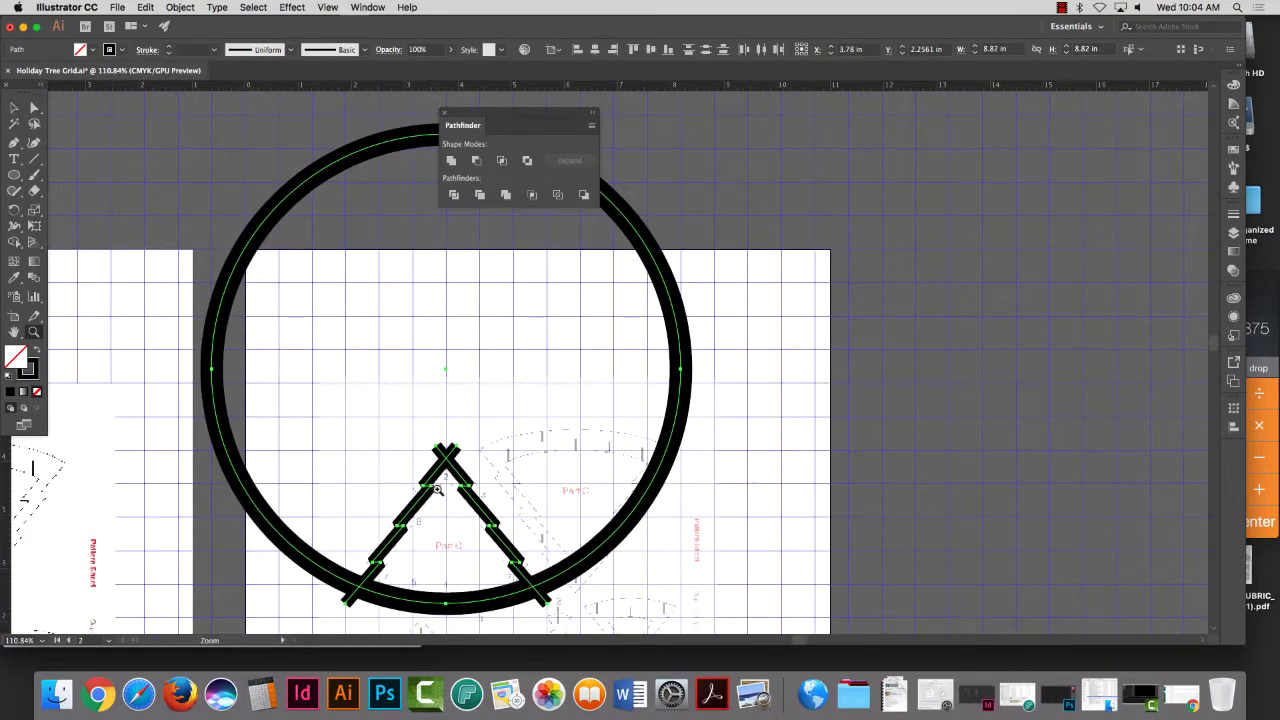
{"action": "left_click_drag", "start_coordinate": [439, 491], "coordinate": [617, 506]}
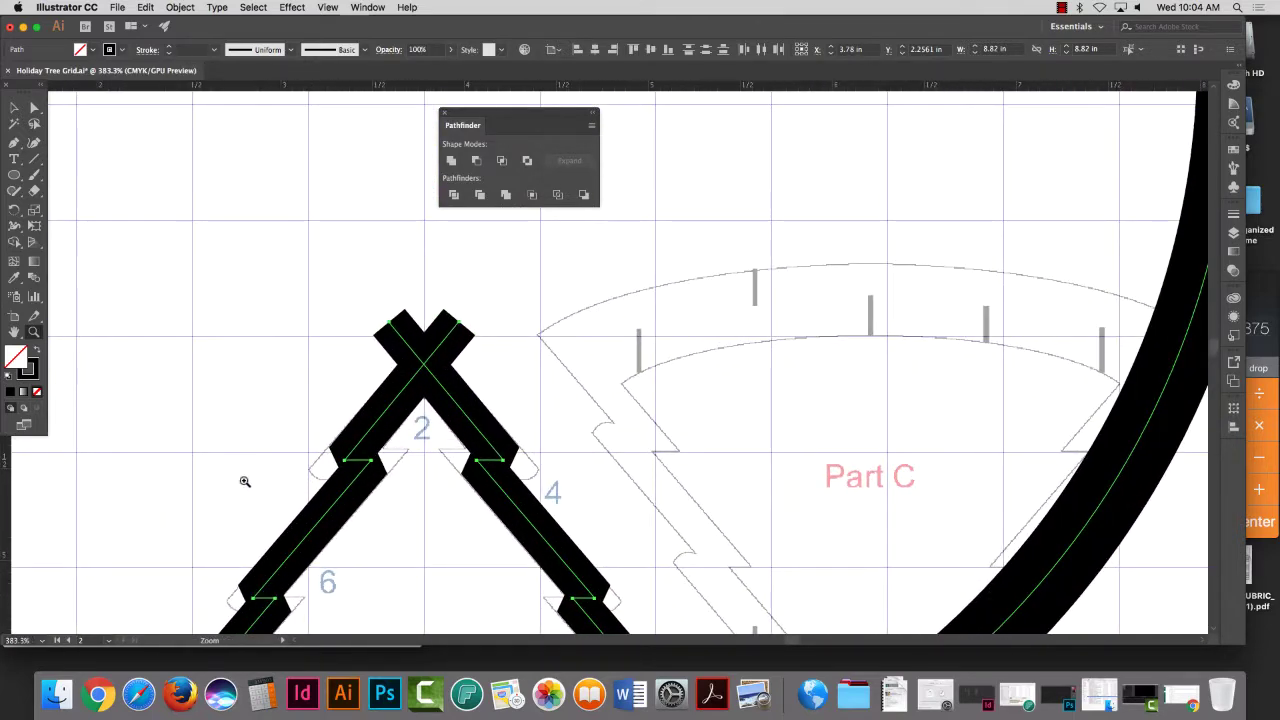
{"action": "key", "text": "a"}
{"action": "key", "text": "super+minus"}
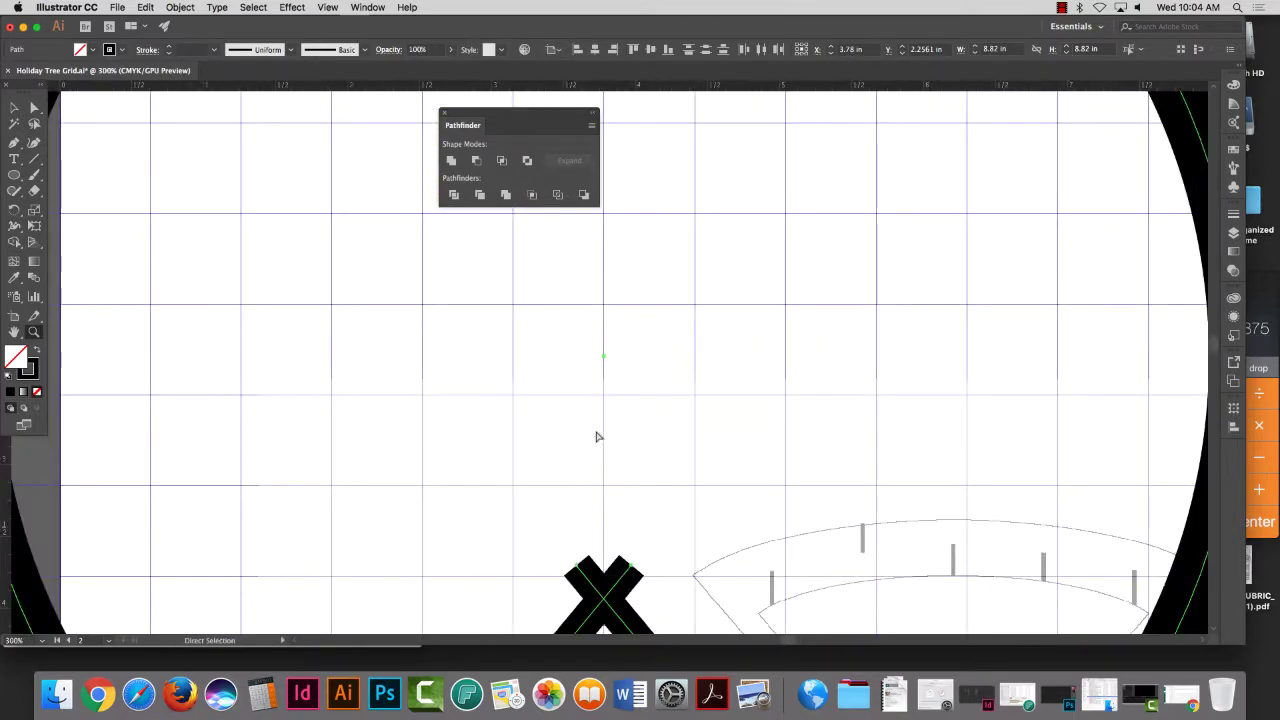
{"action": "key", "text": "z"}
{"action": "scroll", "coordinate": [671, 406], "scroll_direction": "down", "scroll_amount": 5}
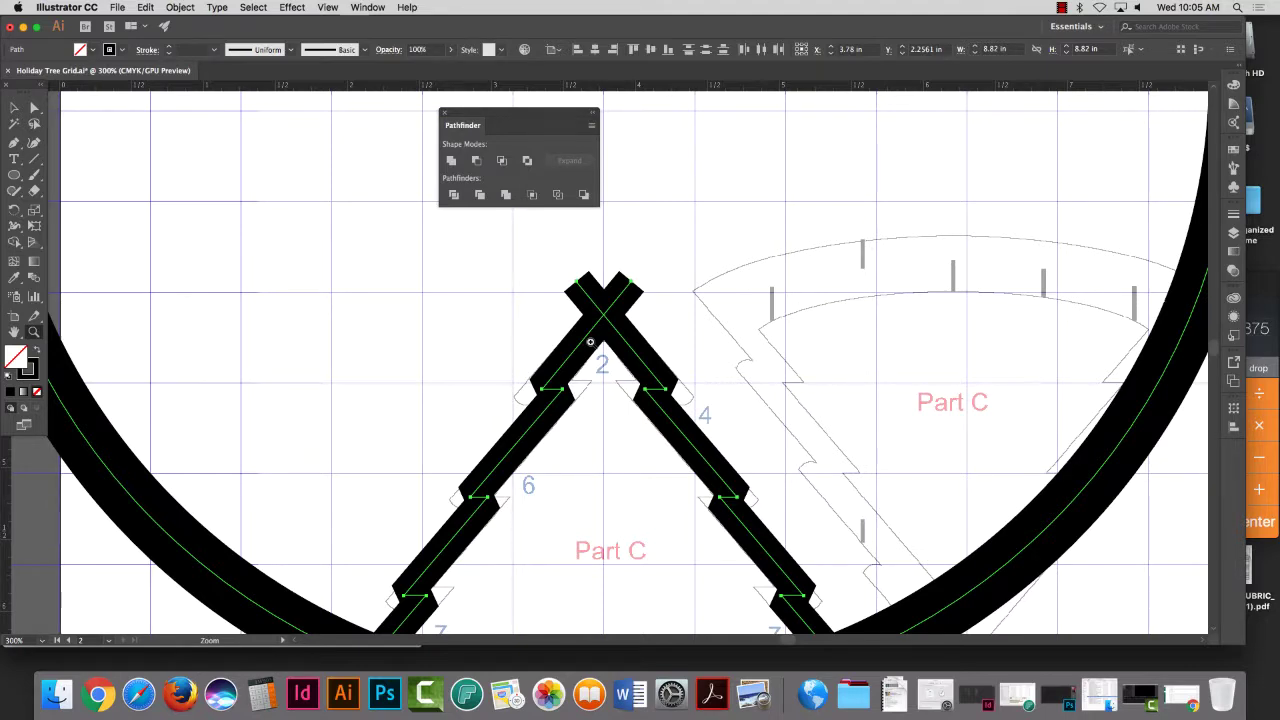
{"action": "scroll", "coordinate": [590, 342], "scroll_direction": "down", "scroll_amount": 2}
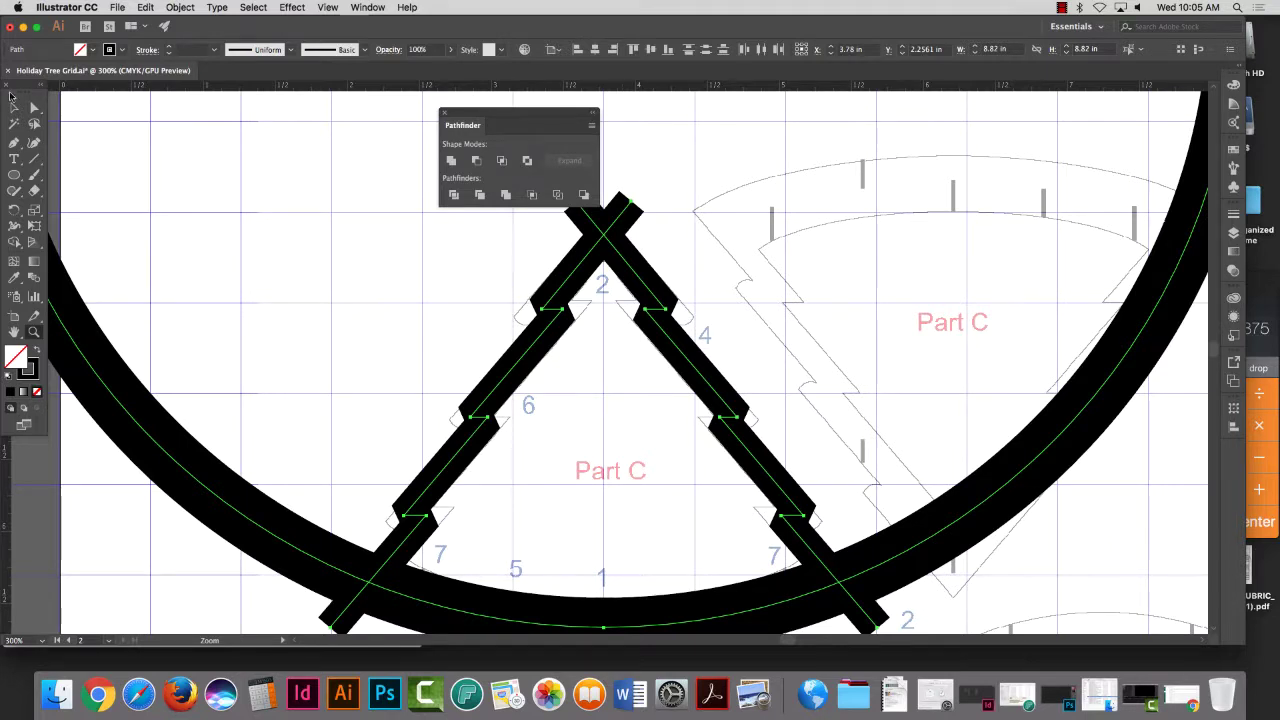
{"action": "left_click", "coordinate": [33, 108]}
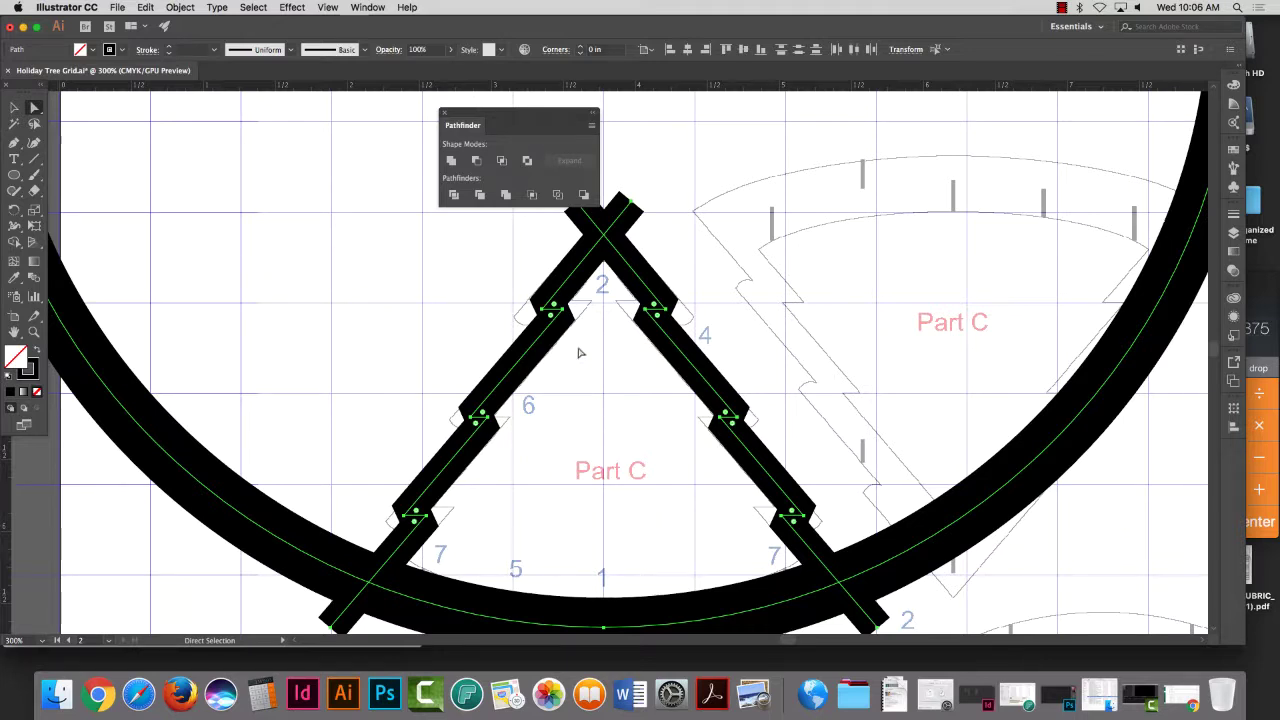
{"action": "left_click", "coordinate": [180, 7]}
{"action": "mouse_move", "coordinate": [230, 279]}
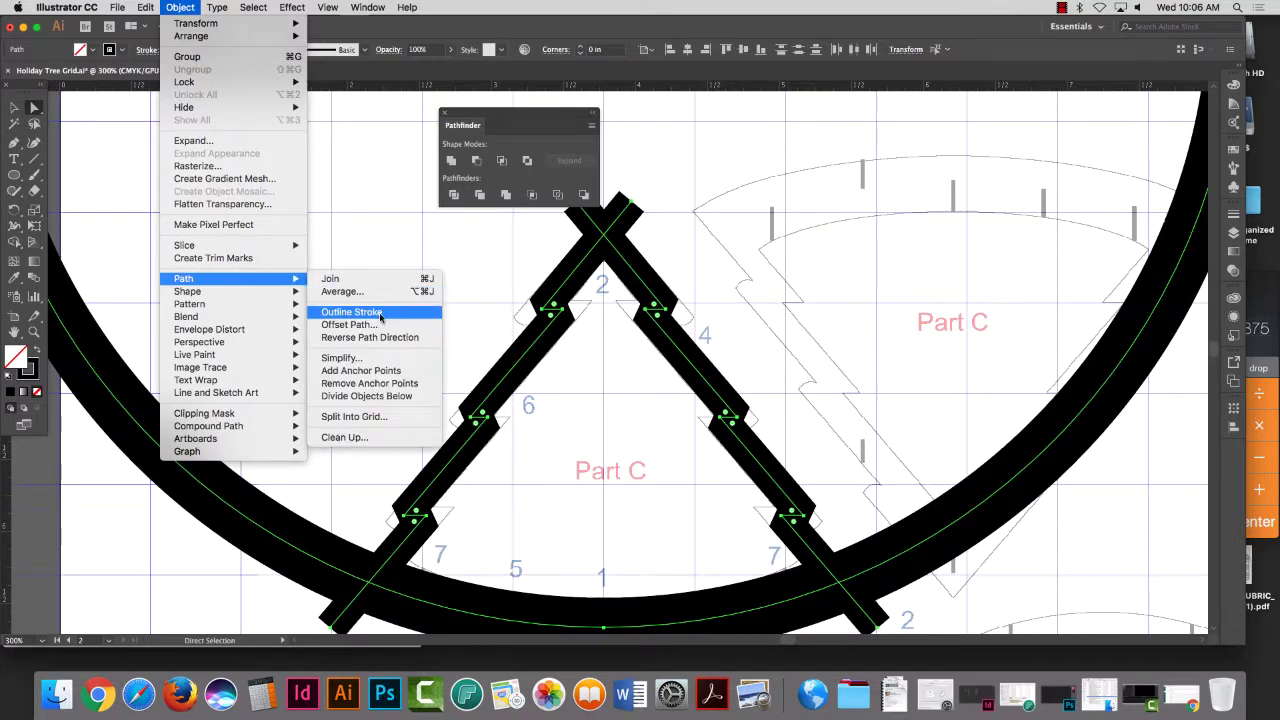
{"action": "left_click", "coordinate": [386, 308]}
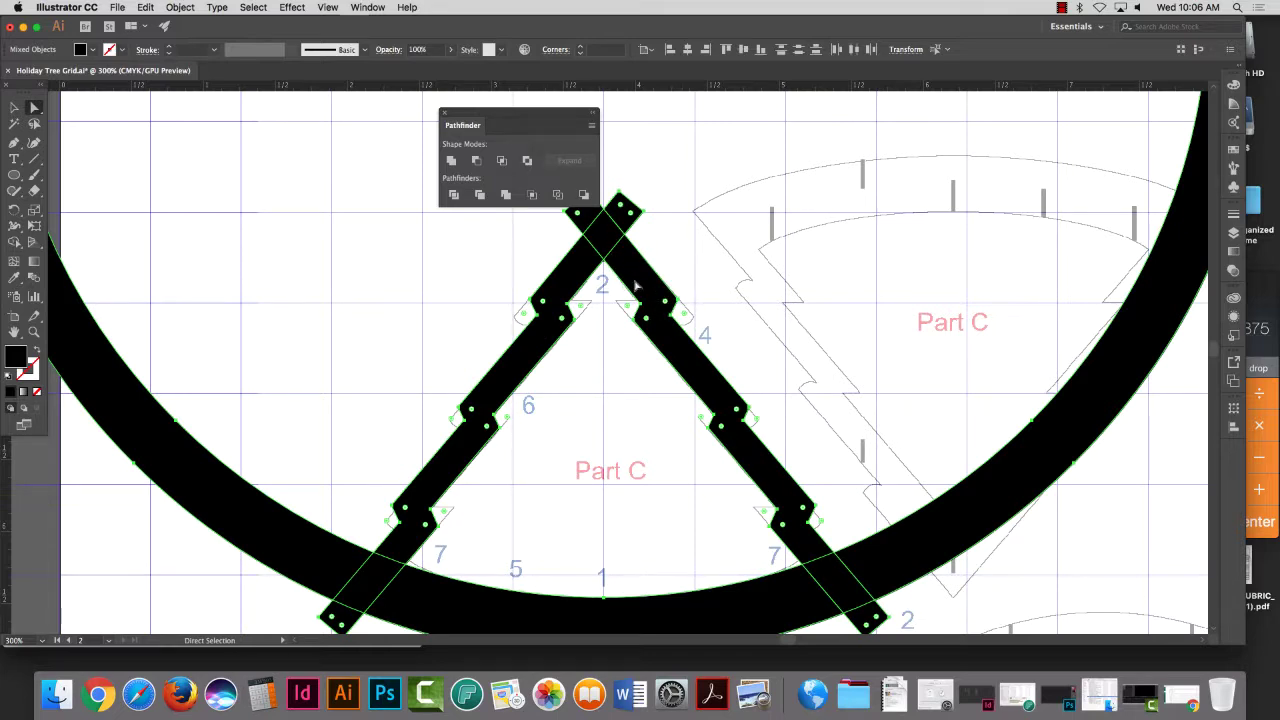
Step: Reshape the left side's uppermost notch by moving its outer and inner corner points onto the template's branch tips
{"action": "left_click", "coordinate": [33, 332]}
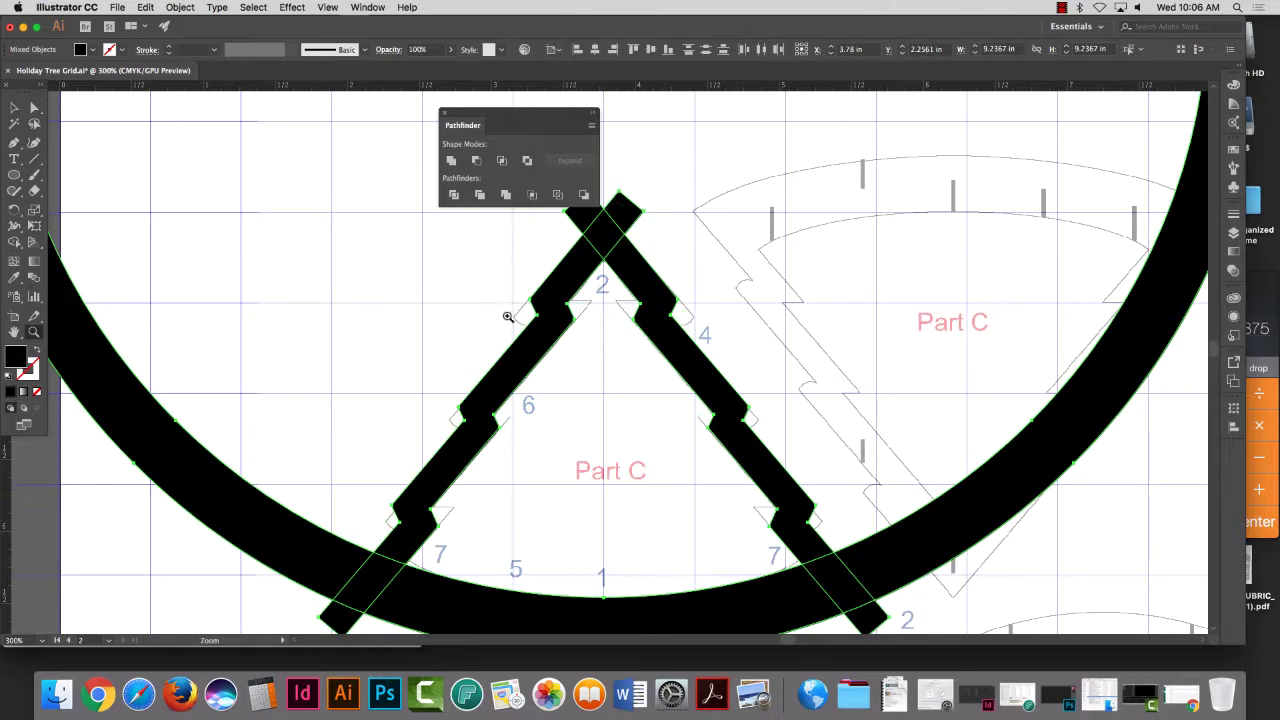
{"action": "left_click_drag", "start_coordinate": [508, 317], "coordinate": [449, 329]}
{"action": "key", "text": "a"}
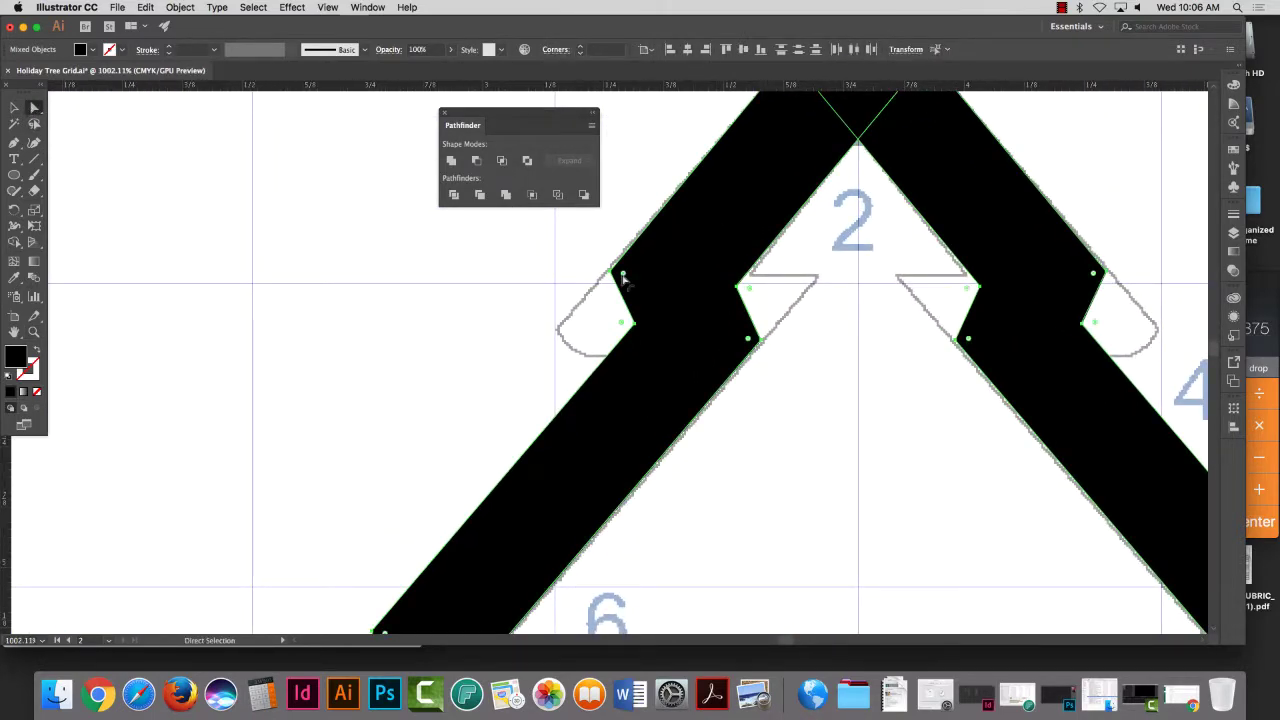
{"action": "left_click_drag", "start_coordinate": [622, 277], "coordinate": [561, 332]}
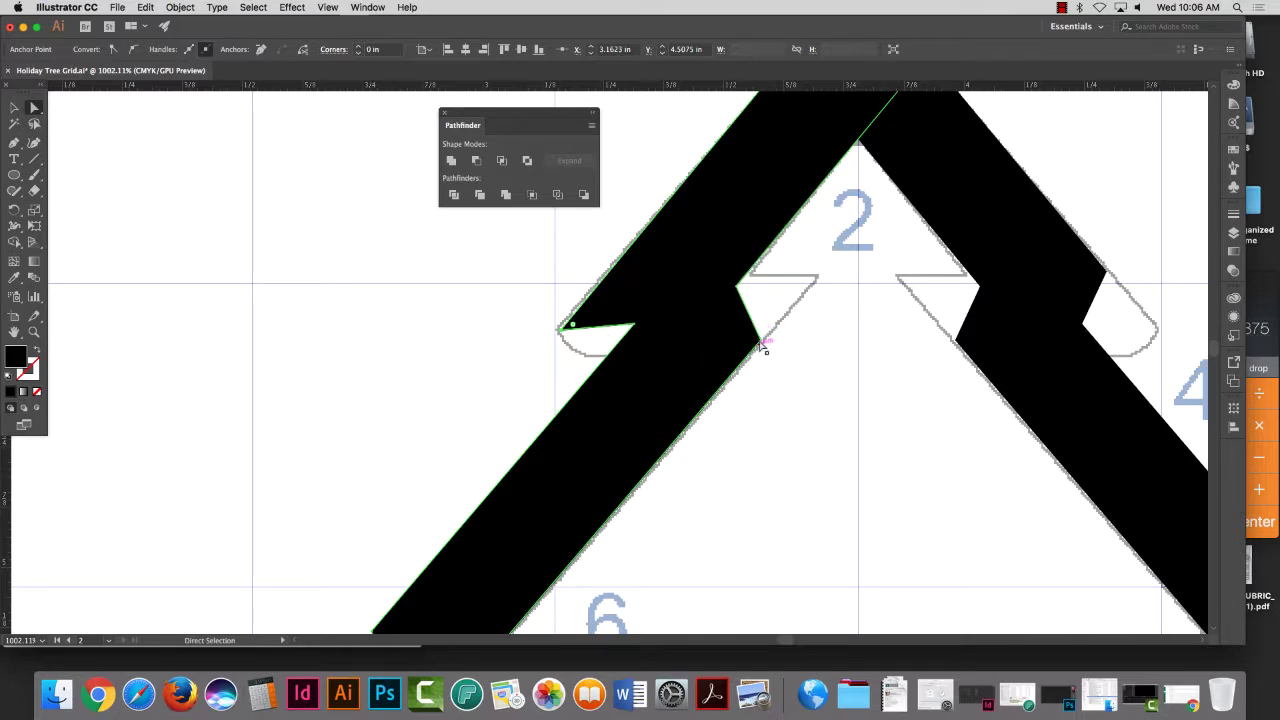
{"action": "left_click_drag", "start_coordinate": [761, 341], "coordinate": [818, 279]}
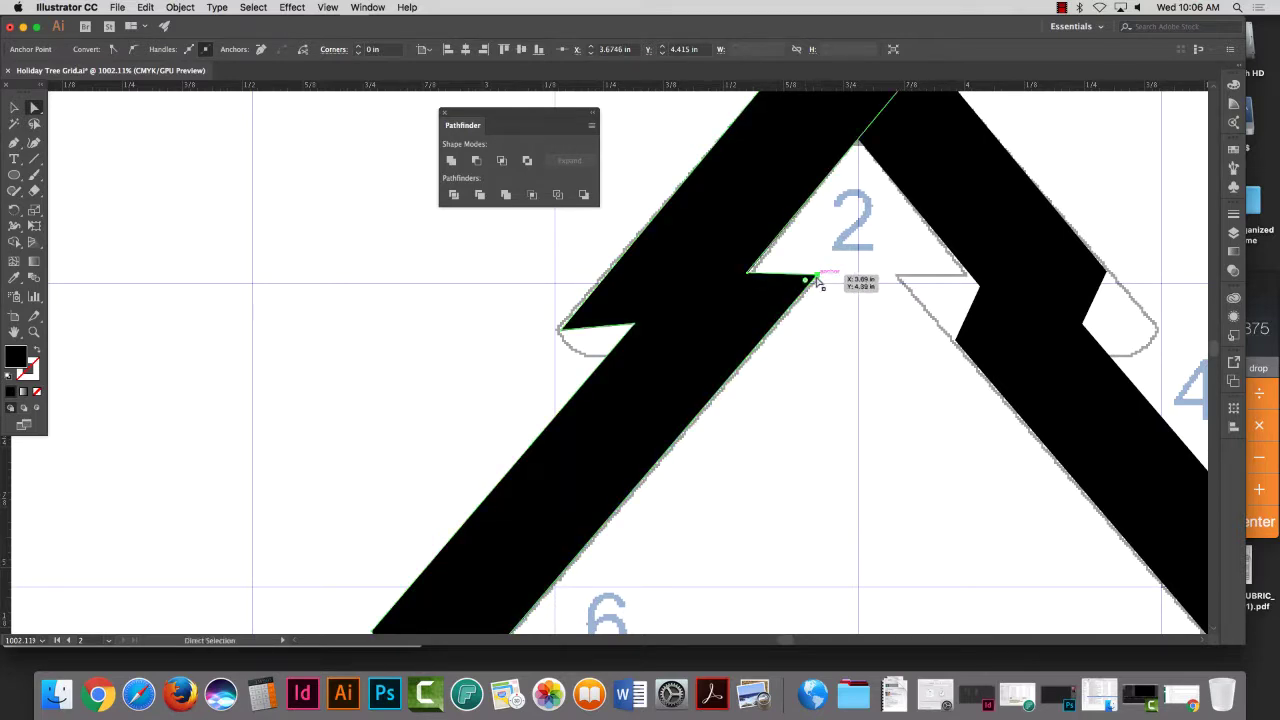
{"action": "key", "text": "z"}
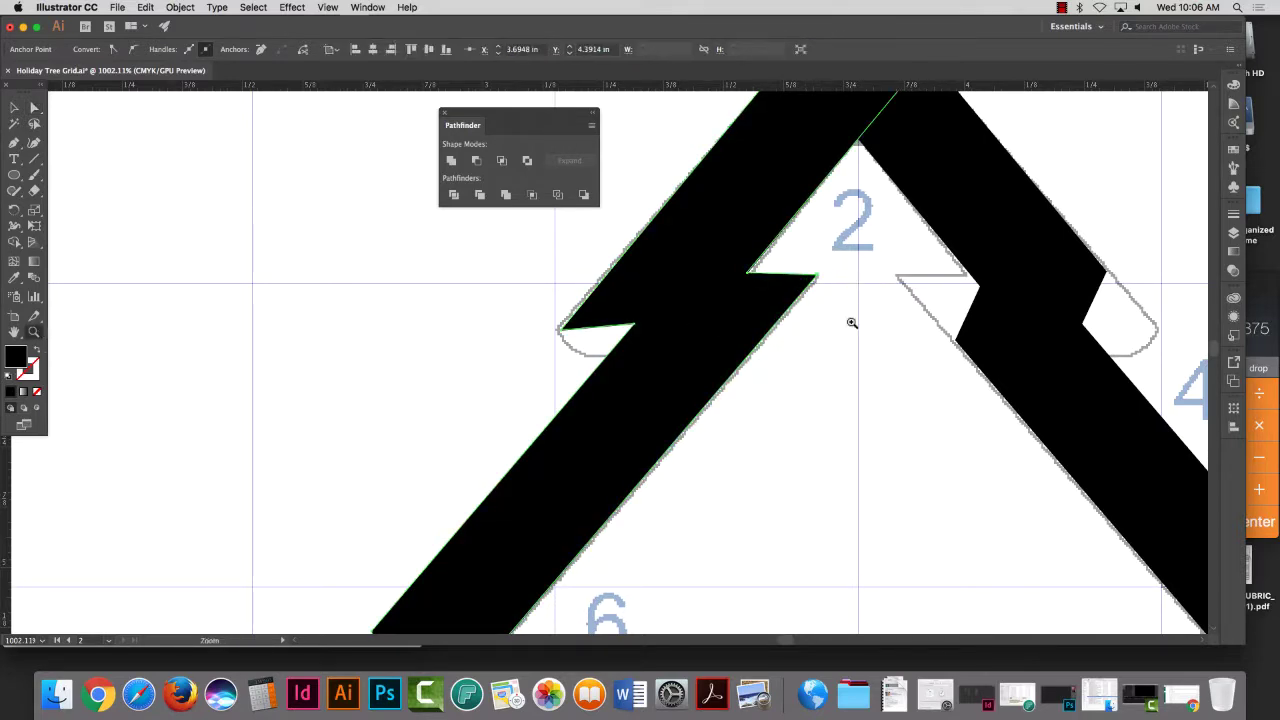
Step: Align the inner corner point of the left side's uppermost notch with the template's branch tip
{"action": "left_click_drag", "start_coordinate": [849, 320], "coordinate": [963, 417]}
{"action": "left_click", "coordinate": [25, 107]}
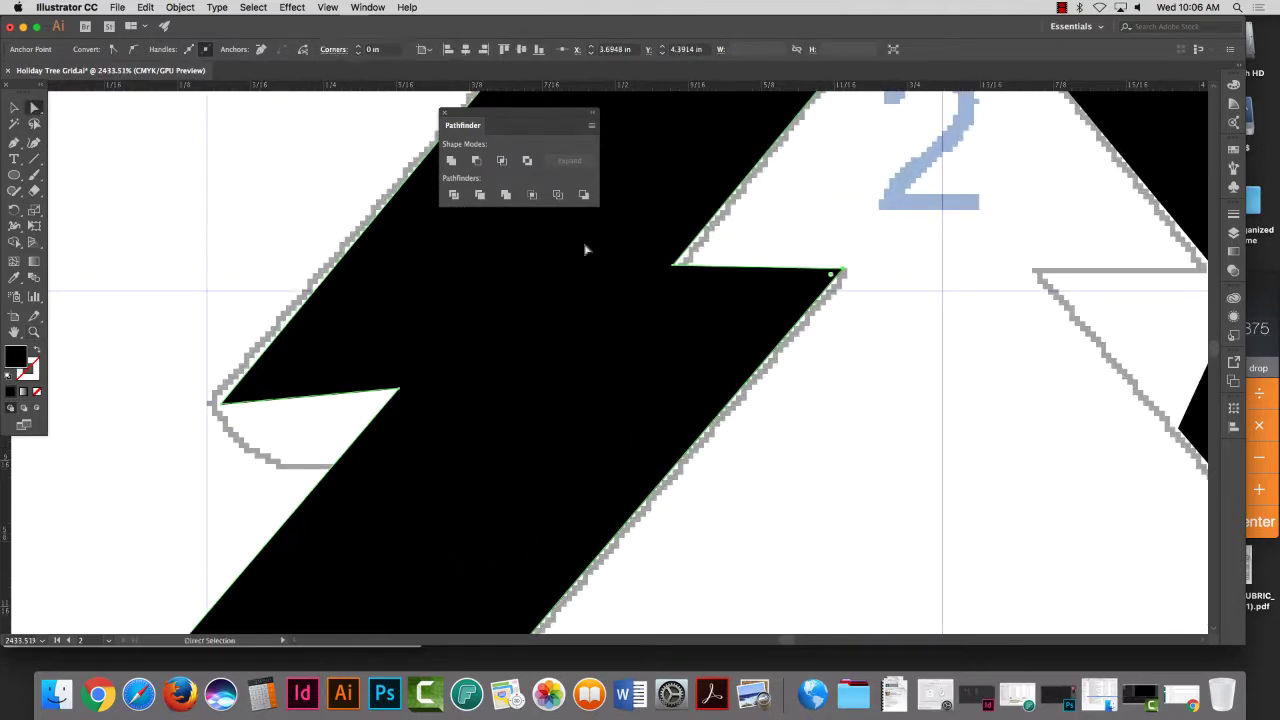
{"action": "left_click_drag", "start_coordinate": [847, 272], "coordinate": [848, 268]}
{"action": "key", "text": "super+minus"}
{"action": "key", "text": "super+minus"}
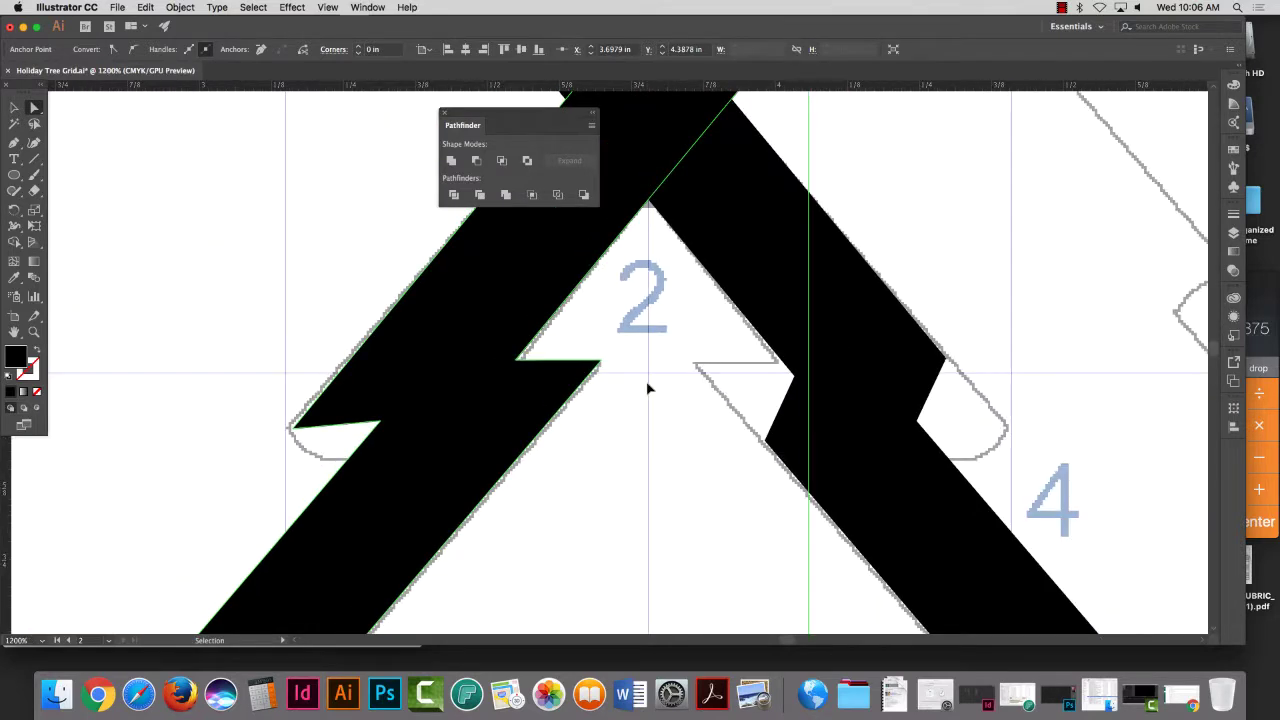
Step: Curve the lower edge of the left side's uppermost branch with the Anchor Point tool to match the template's rounded tip
{"action": "left_click", "coordinate": [308, 426]}
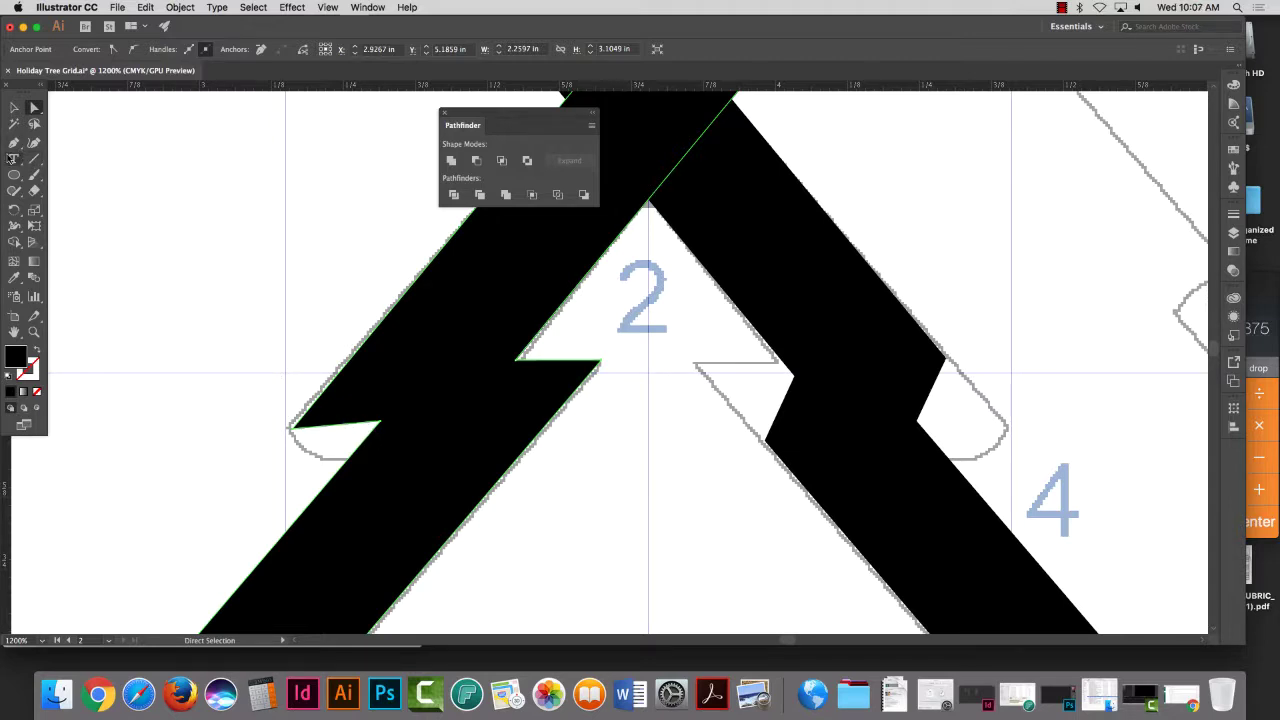
{"action": "left_click_drag", "start_coordinate": [14, 143], "coordinate": [52, 193]}
{"action": "left_click", "coordinate": [339, 425]}
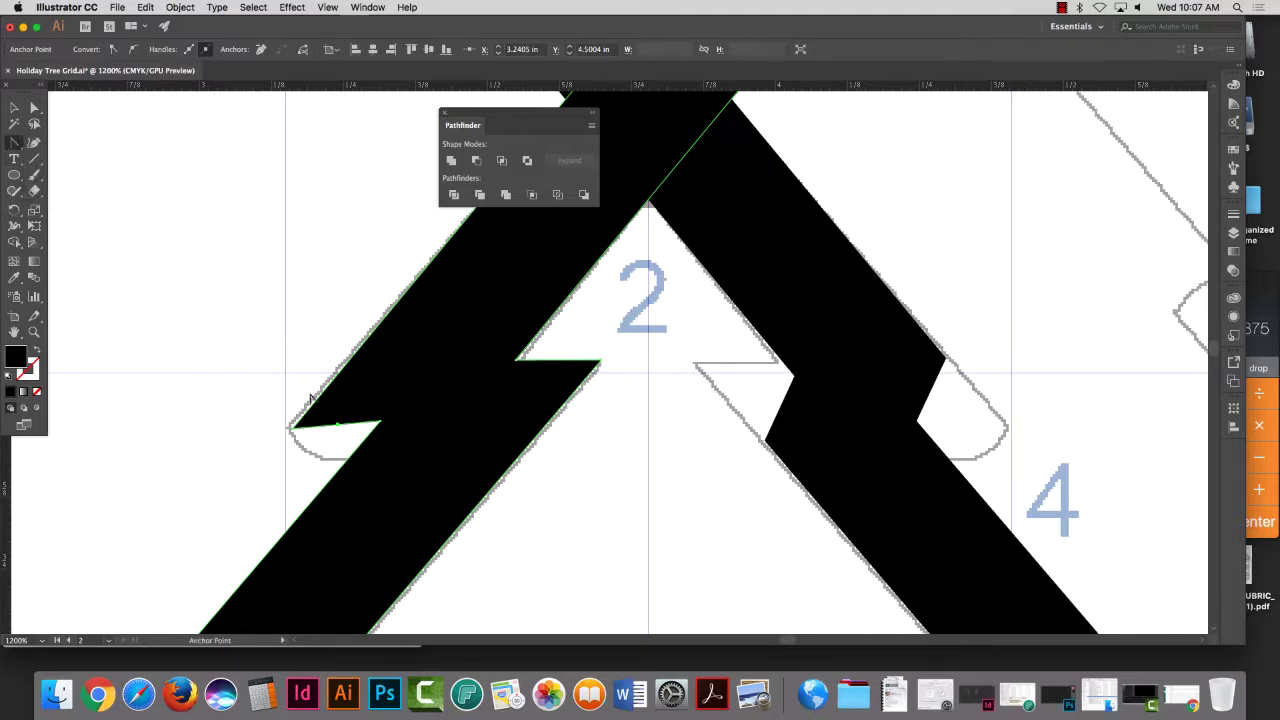
{"action": "mouse_move", "coordinate": [339, 425]}
{"action": "left_mouse_down"}
{"action": "mouse_move", "coordinate": [340, 456]}
{"action": "mouse_move", "coordinate": [302, 434]}
{"action": "mouse_move", "coordinate": [417, 449]}
{"action": "mouse_move", "coordinate": [310, 456]}
{"action": "mouse_move", "coordinate": [343, 449]}
{"action": "left_mouse_up"}
{"action": "key", "text": "a"}
Step: Reshape the left side's middle notch by moving its outer and inner corner points onto the template outline
{"action": "scroll", "coordinate": [503, 503], "scroll_direction": "down", "scroll_amount": 2}
{"action": "scroll", "coordinate": [500, 505], "scroll_direction": "down", "scroll_amount": 6}
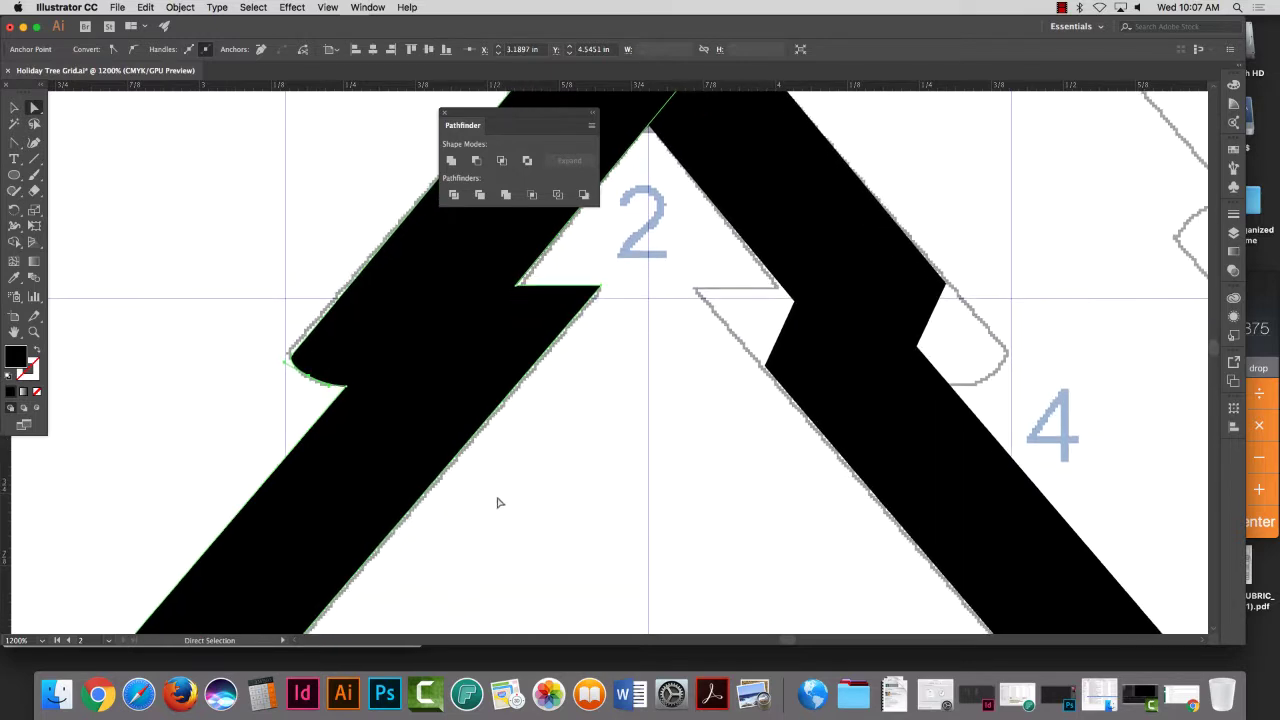
{"action": "scroll", "coordinate": [470, 517], "scroll_direction": "left", "scroll_amount": 4}
{"action": "scroll", "coordinate": [565, 399], "scroll_direction": "down", "scroll_amount": 3}
{"action": "scroll", "coordinate": [565, 399], "scroll_direction": "left", "scroll_amount": 4}
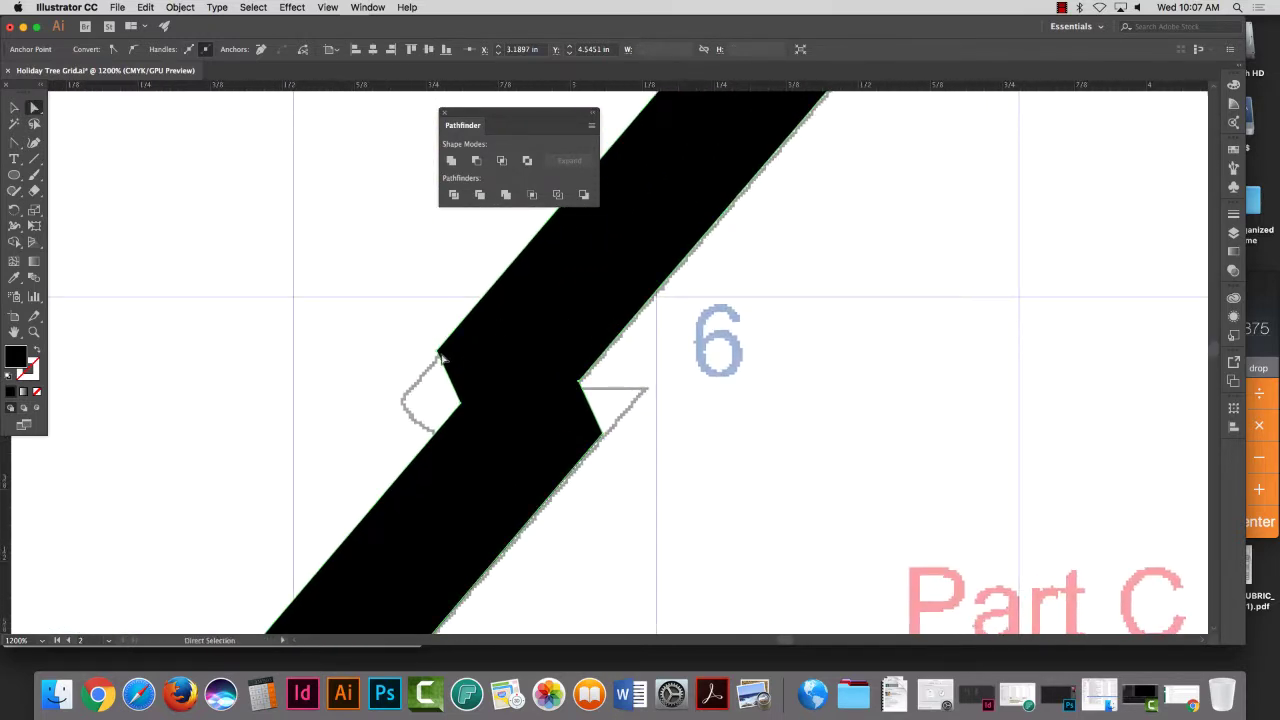
{"action": "left_click_drag", "start_coordinate": [440, 357], "coordinate": [433, 429]}
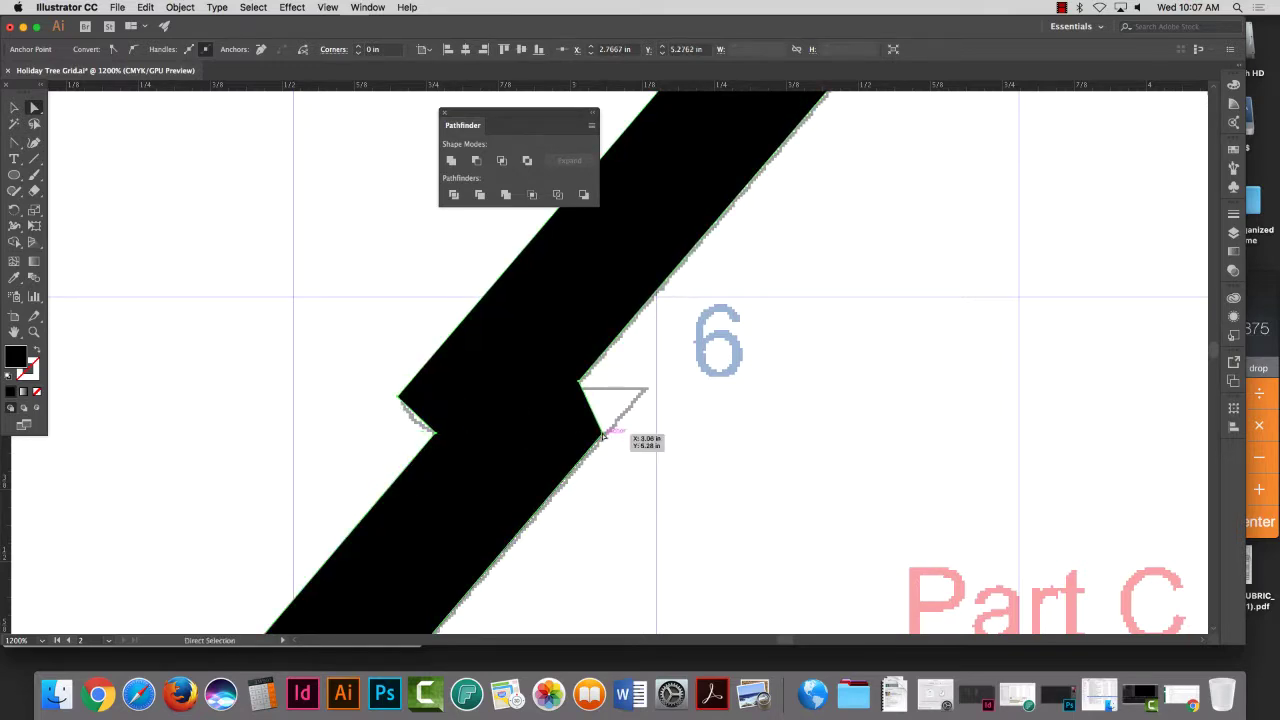
{"action": "left_click_drag", "start_coordinate": [602, 434], "coordinate": [572, 393]}
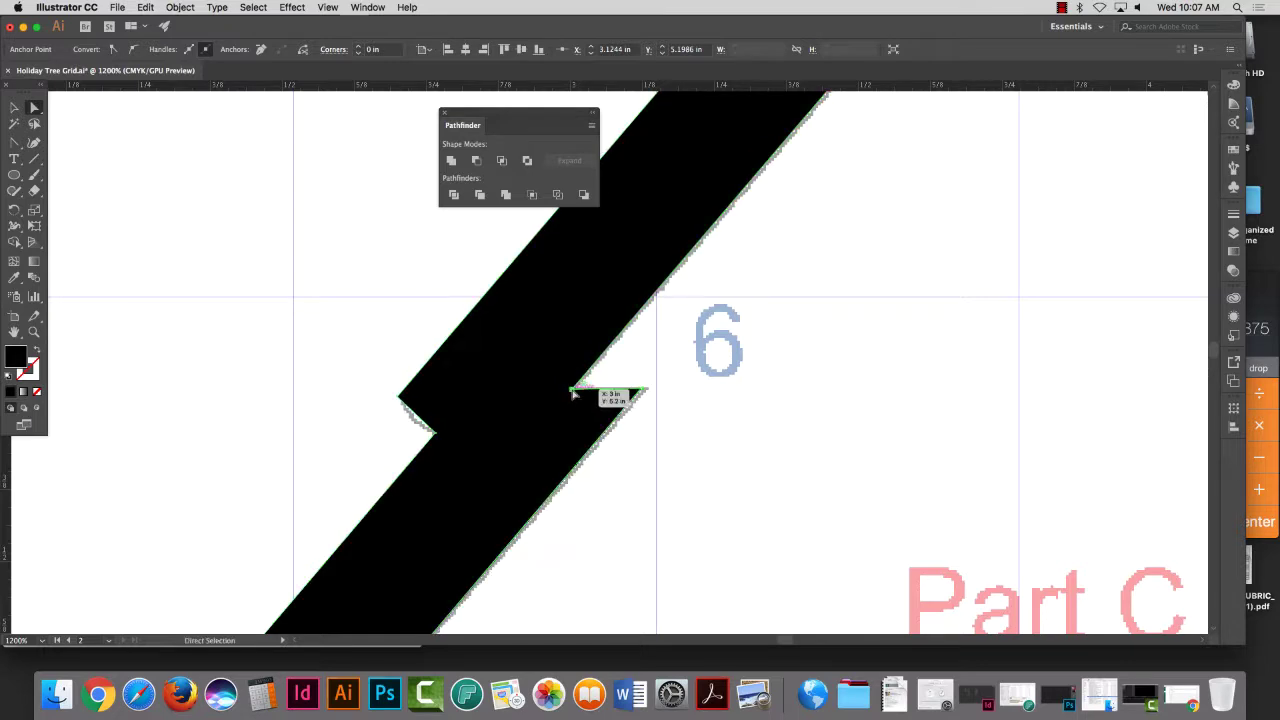
Step: Curve the outer edge of the left side's middle branch with the Anchor Point tool and adjust its points to round the tip
{"action": "left_click", "coordinate": [12, 144]}
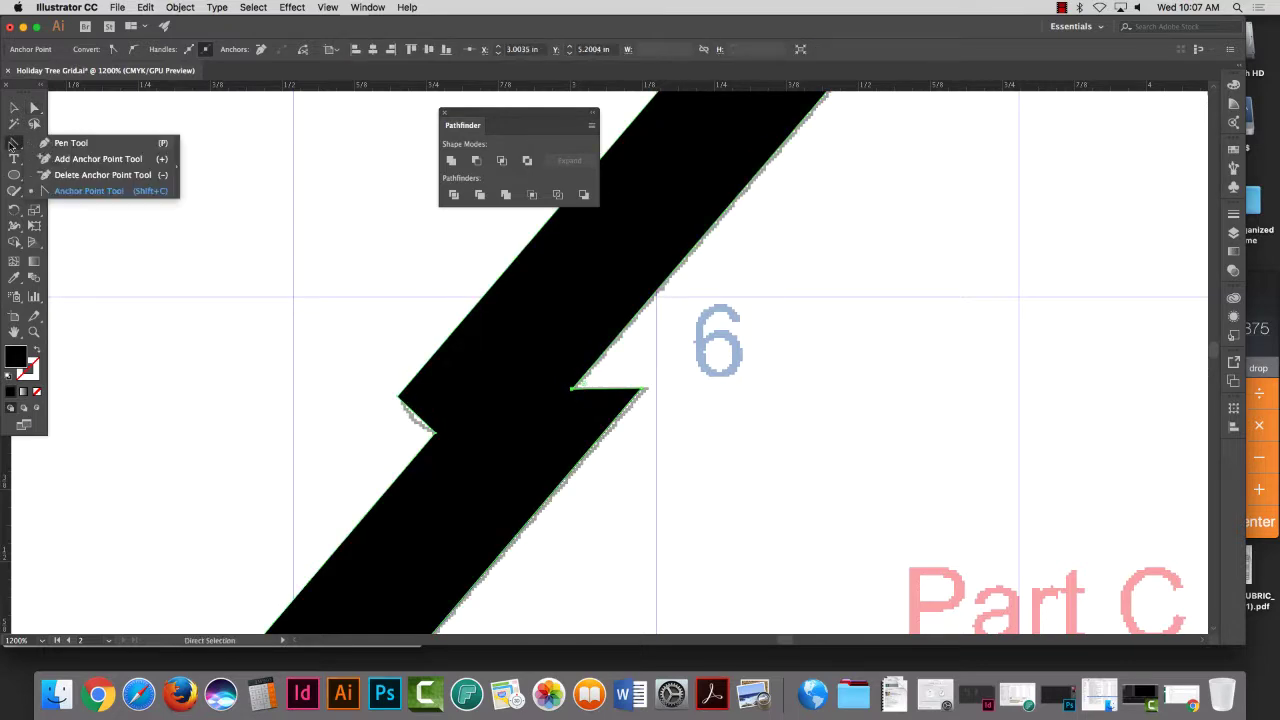
{"action": "left_click", "coordinate": [62, 143]}
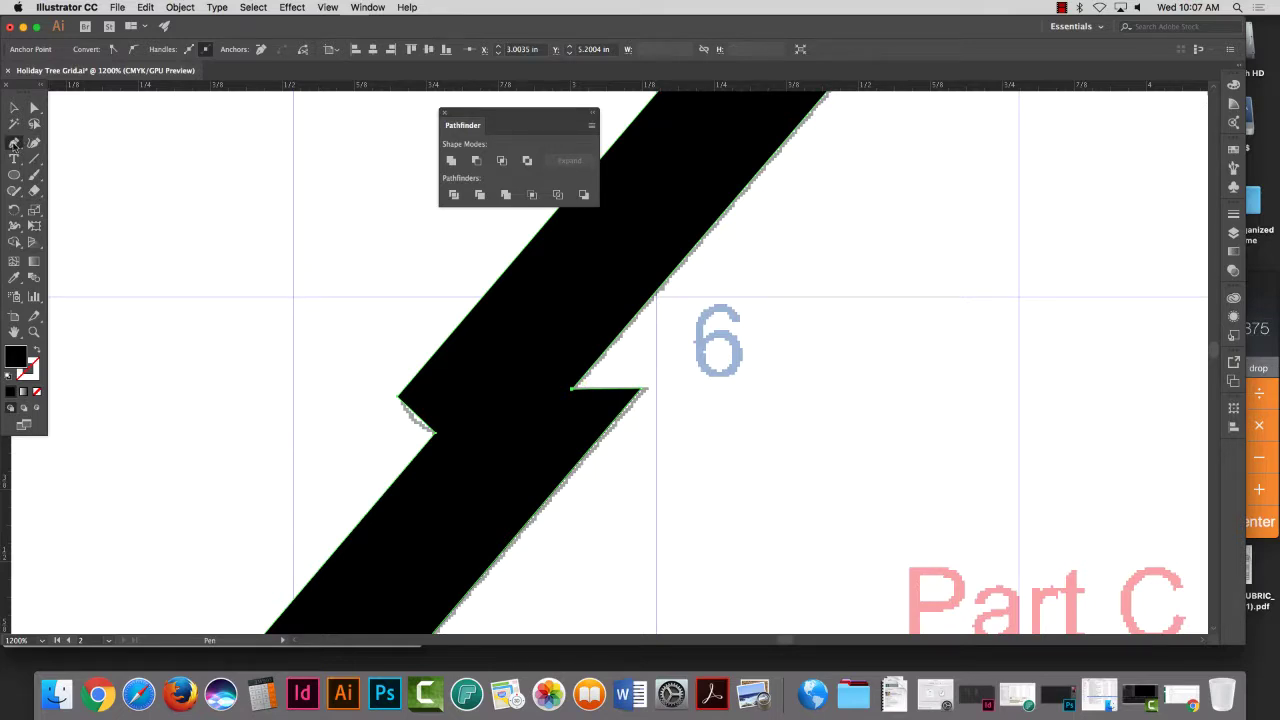
{"action": "left_click_drag", "start_coordinate": [12, 144], "coordinate": [88, 158]}
{"action": "left_click_drag", "start_coordinate": [12, 144], "coordinate": [62, 191]}
{"action": "left_click_drag", "start_coordinate": [432, 429], "coordinate": [457, 443]}
{"action": "key", "text": "a"}
{"action": "left_click", "coordinate": [436, 432]}
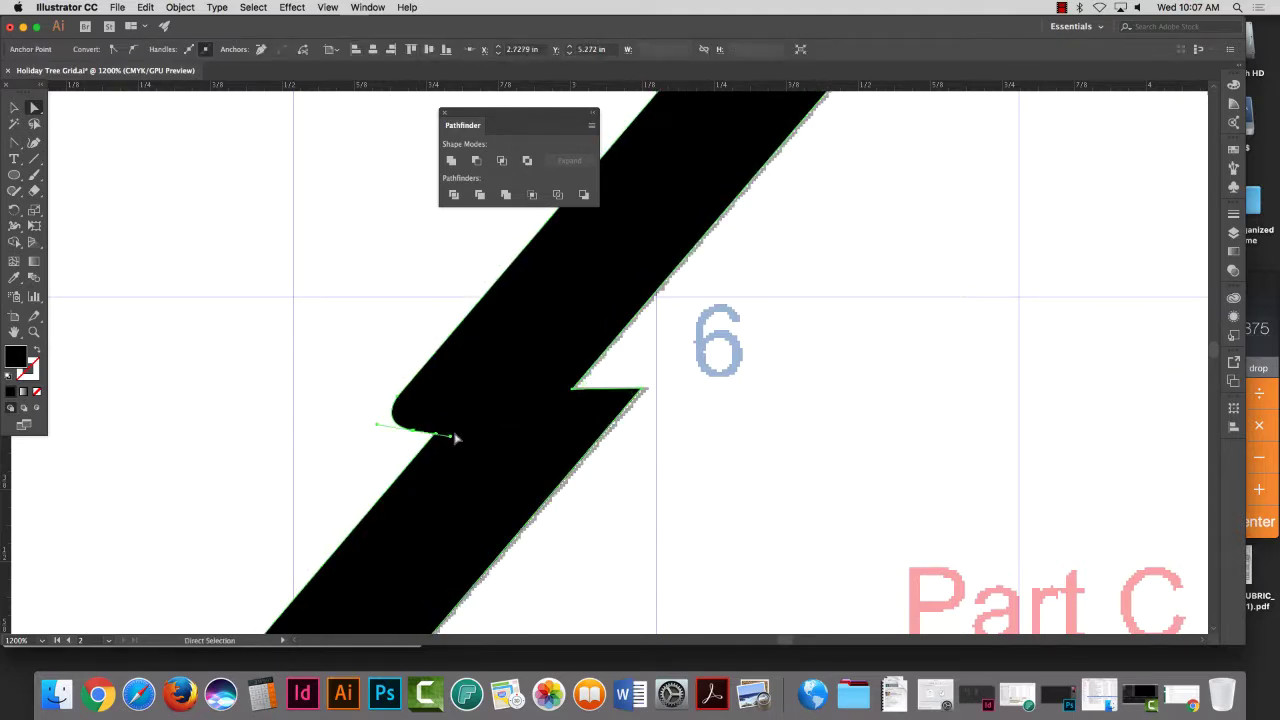
{"action": "left_click_drag", "start_coordinate": [441, 432], "coordinate": [423, 434]}
{"action": "left_click_drag", "start_coordinate": [396, 402], "coordinate": [395, 406]}
Step: Move the inner and outer corner points of the left side's lowest notch outward to the template's branch tips
{"action": "scroll", "coordinate": [443, 466], "scroll_direction": "down", "scroll_amount": 5}
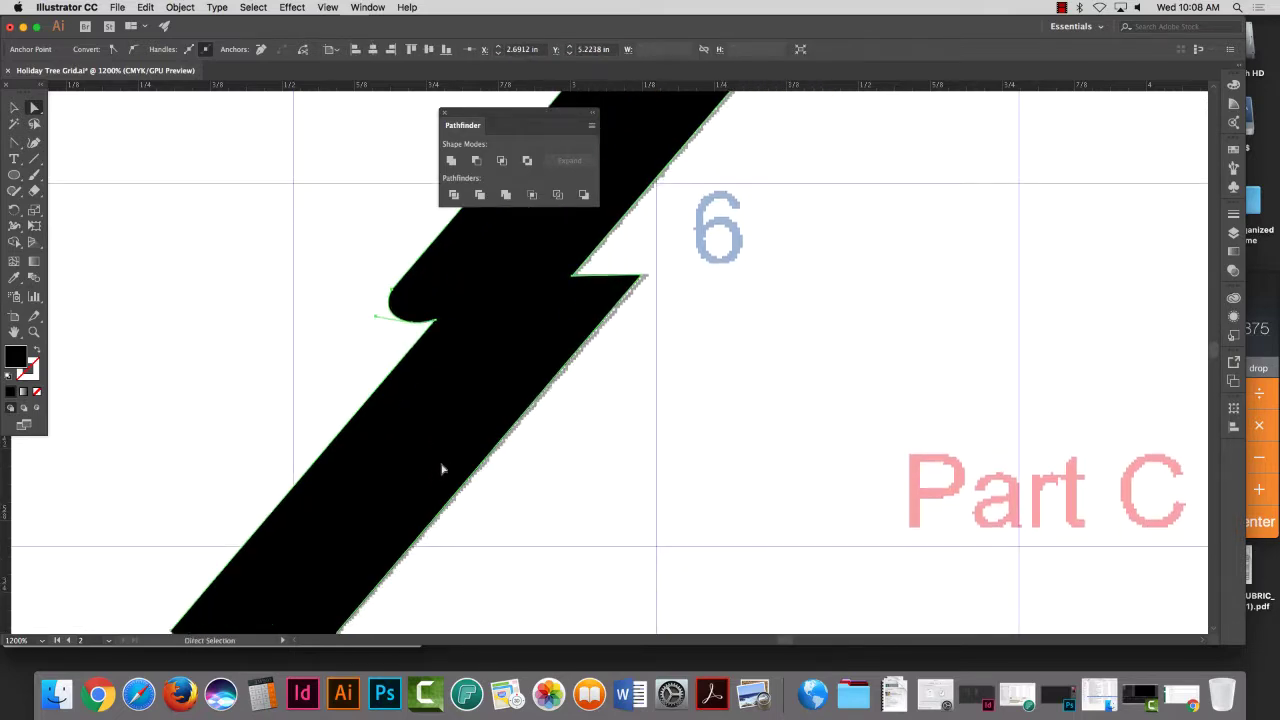
{"action": "scroll", "coordinate": [443, 469], "scroll_direction": "down", "scroll_amount": 5}
{"action": "scroll", "coordinate": [472, 480], "scroll_direction": "down", "scroll_amount": 4}
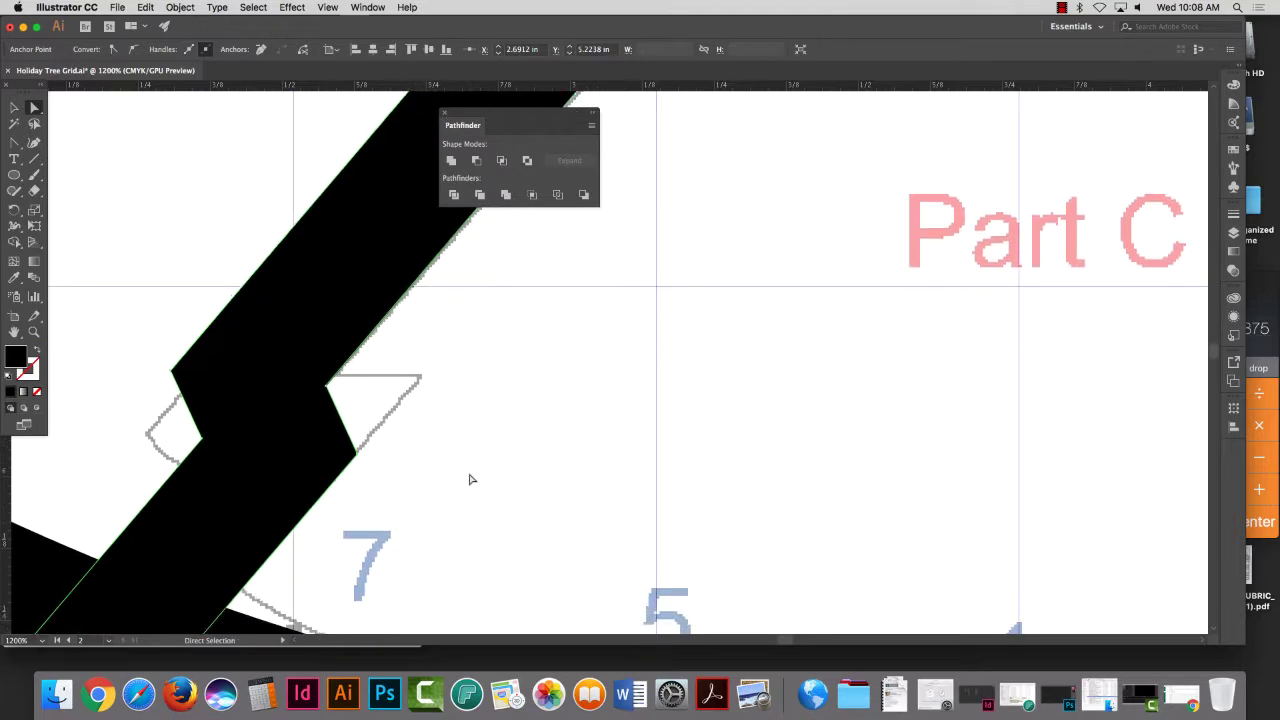
{"action": "left_click_drag", "start_coordinate": [359, 437], "coordinate": [418, 364]}
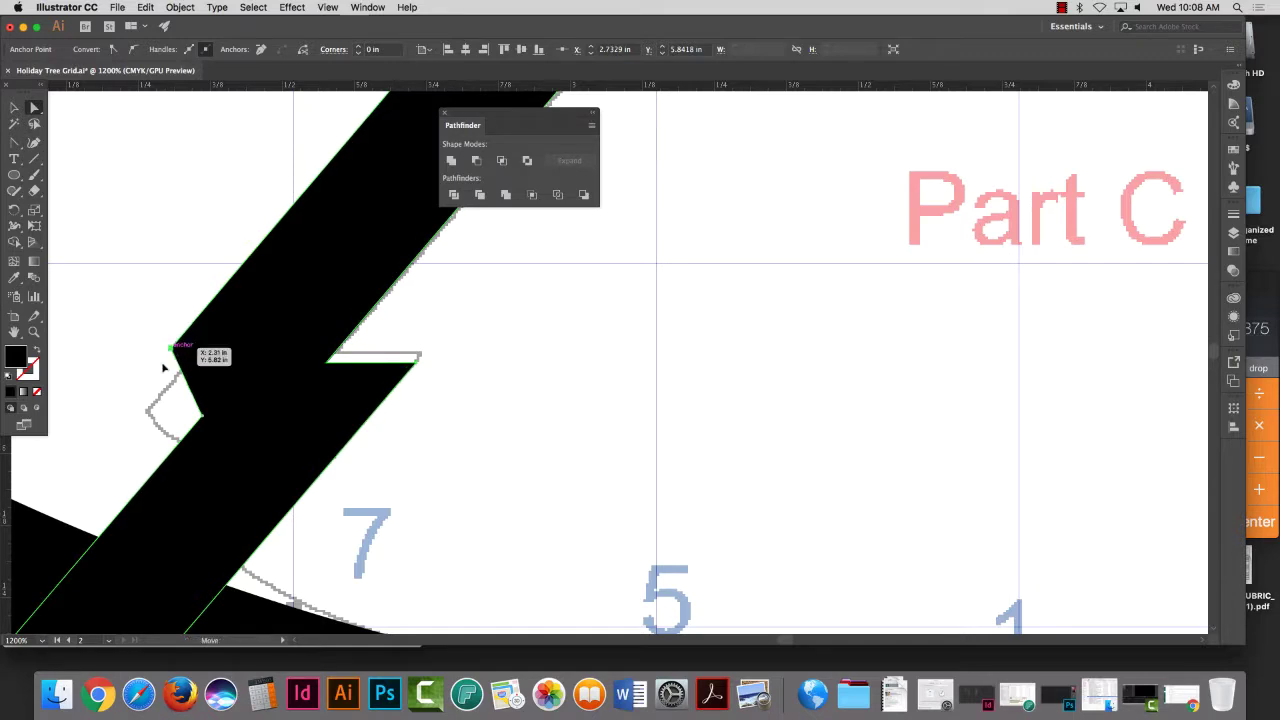
{"action": "left_click_drag", "start_coordinate": [170, 347], "coordinate": [123, 402]}
Step: Curve the outer edge of the left side's lowest branch and align its inner notch edge with the template line
{"action": "left_click", "coordinate": [15, 143]}
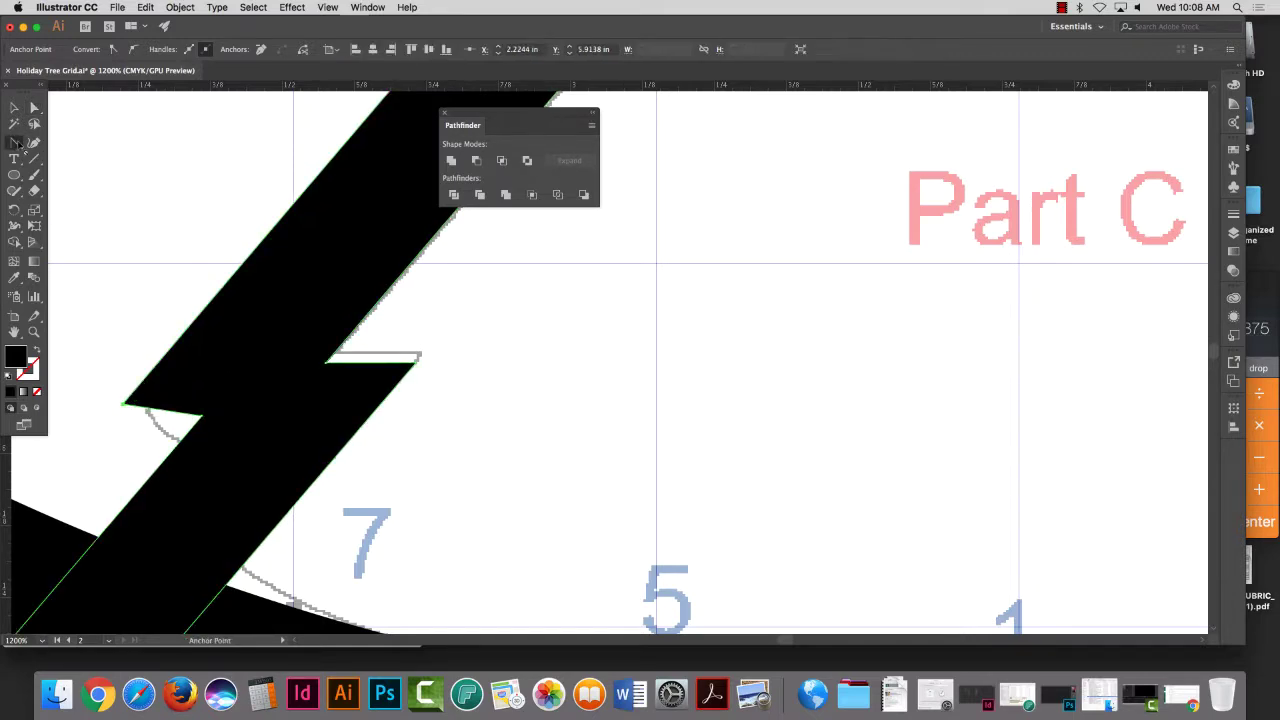
{"action": "left_click", "coordinate": [13, 143]}
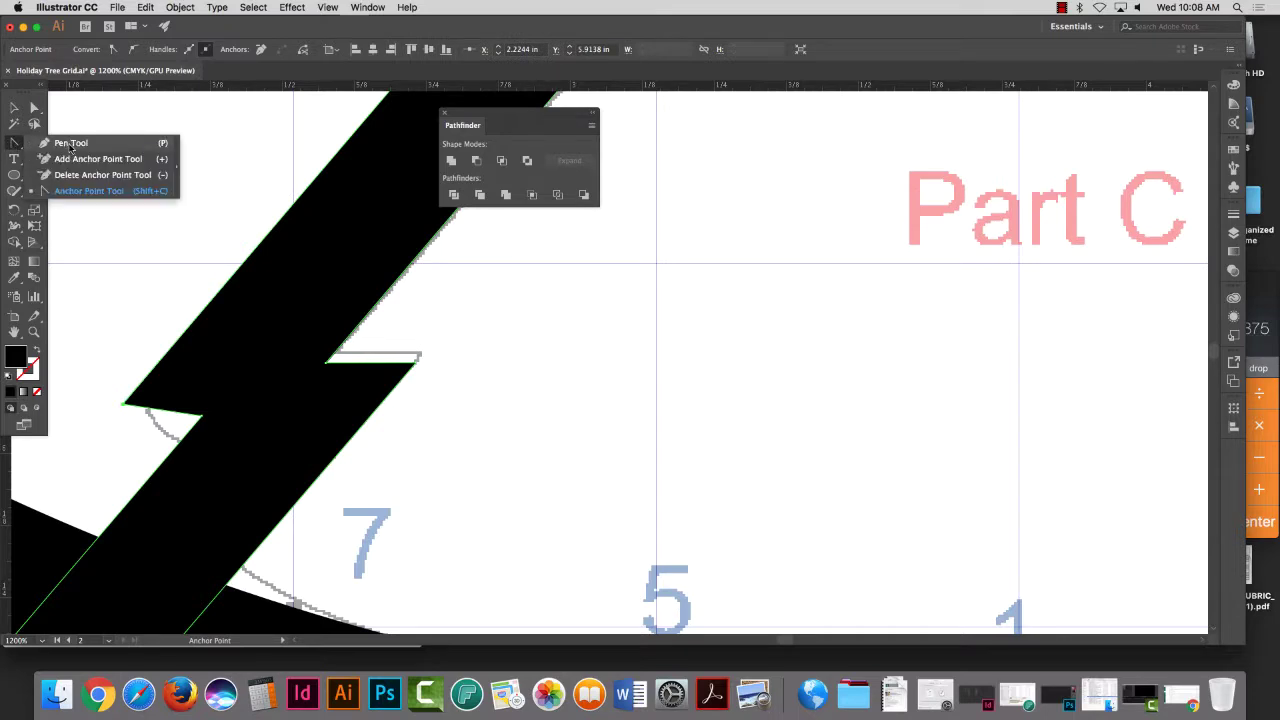
{"action": "left_click", "coordinate": [72, 159]}
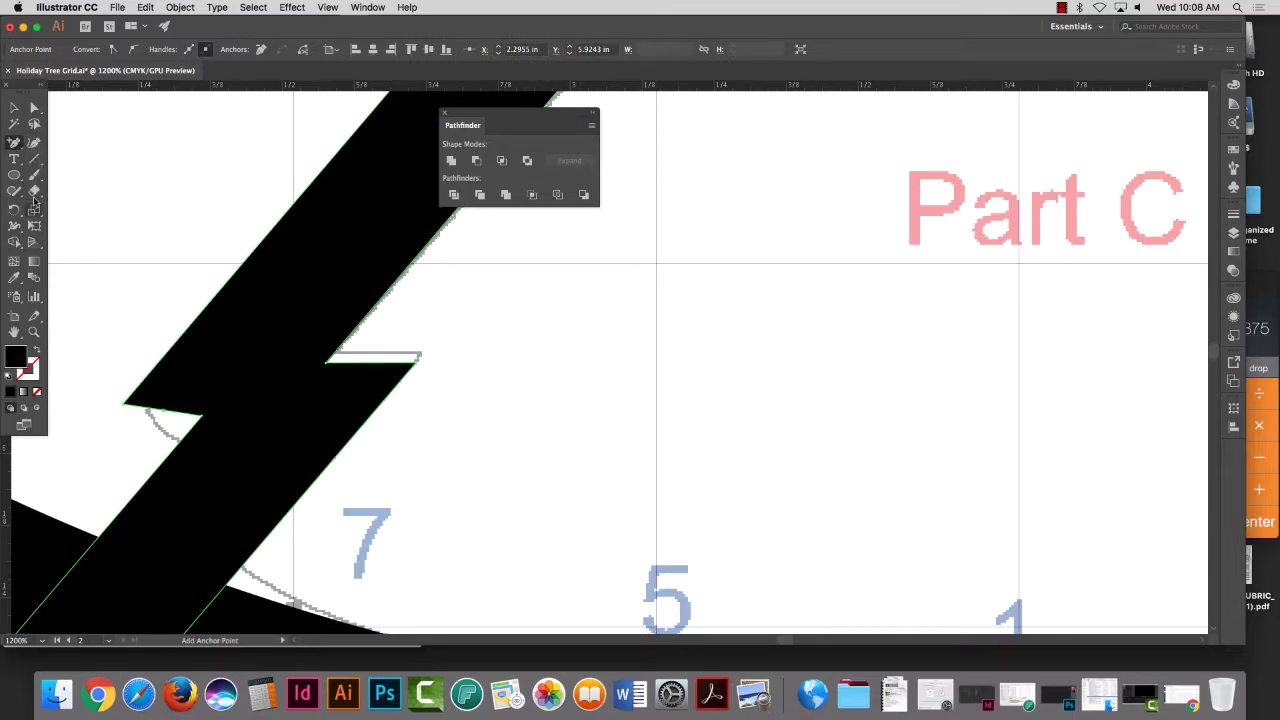
{"action": "left_click", "coordinate": [14, 143]}
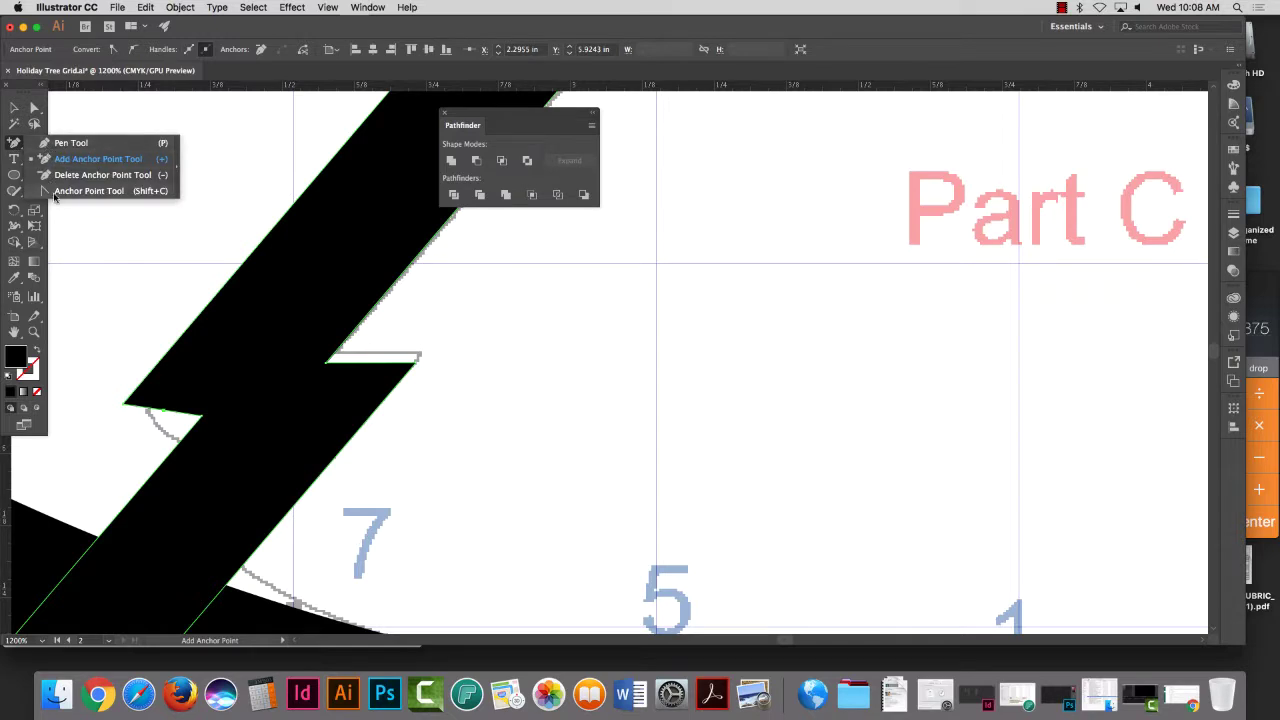
{"action": "left_click", "coordinate": [88, 191]}
{"action": "left_click_drag", "start_coordinate": [162, 412], "coordinate": [189, 435]}
{"action": "left_click", "coordinate": [34, 107]}
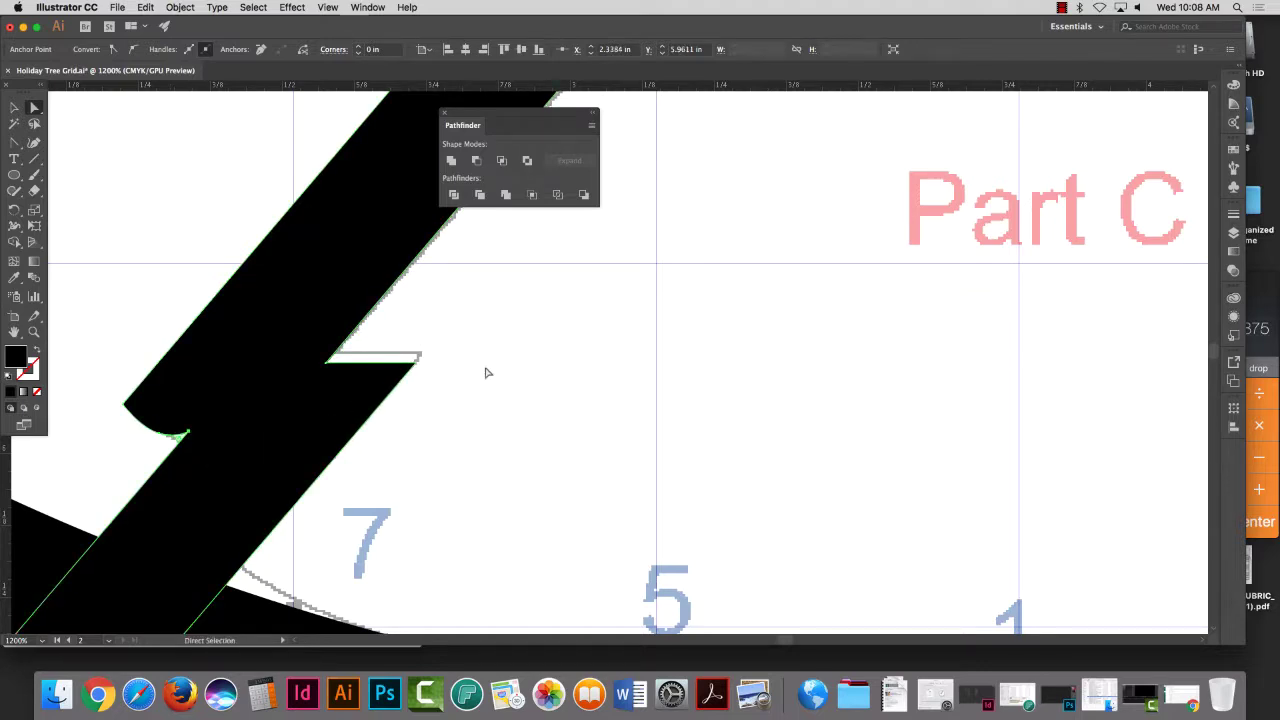
{"action": "left_click_drag", "start_coordinate": [330, 360], "coordinate": [425, 355]}
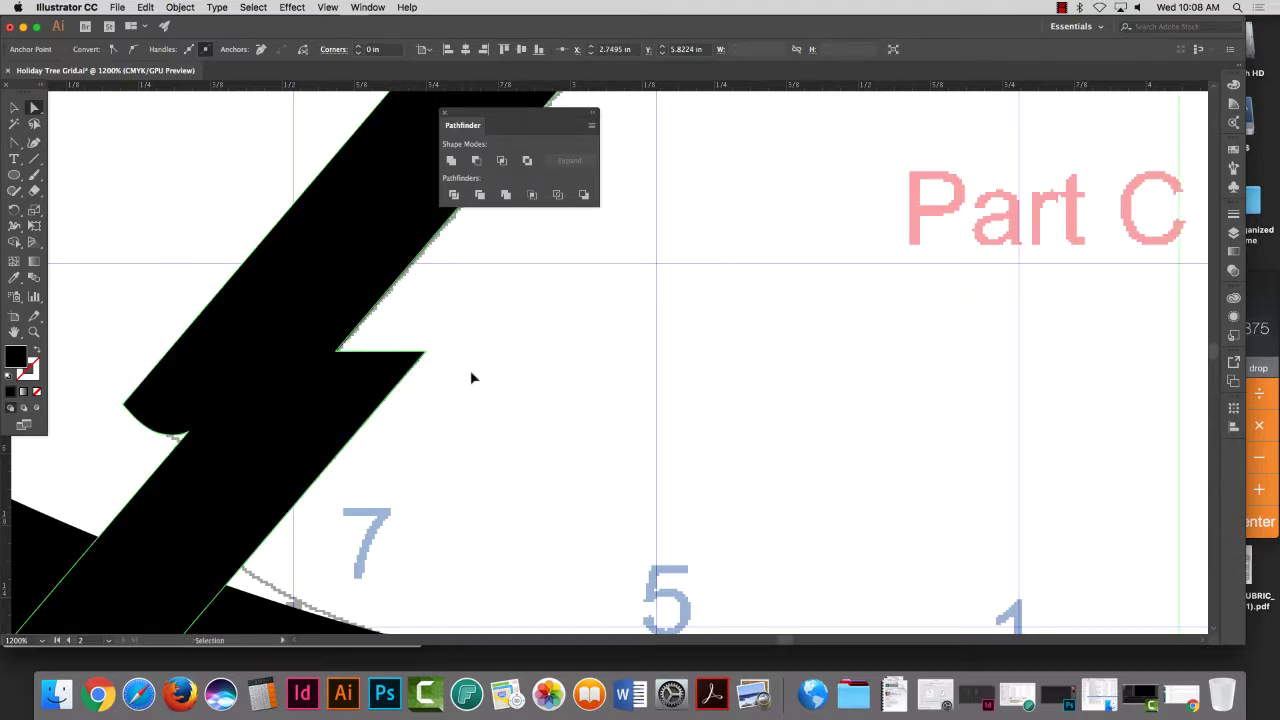
Step: Reflect a copy of the left zigzag side across the vertical axis and place it over the tree's right side
{"action": "key", "text": "super+alt+0"}
{"action": "key", "text": "z"}
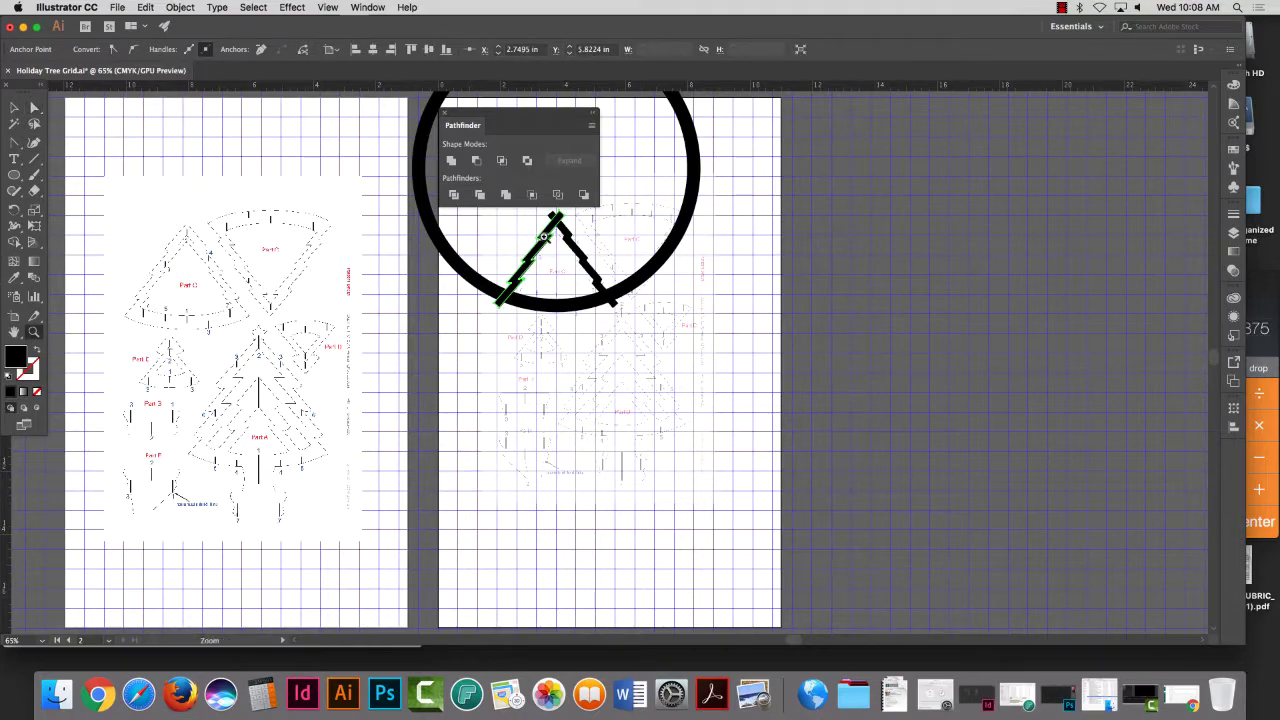
{"action": "left_click_drag", "start_coordinate": [513, 213], "coordinate": [926, 503]}
{"action": "key", "text": "v"}
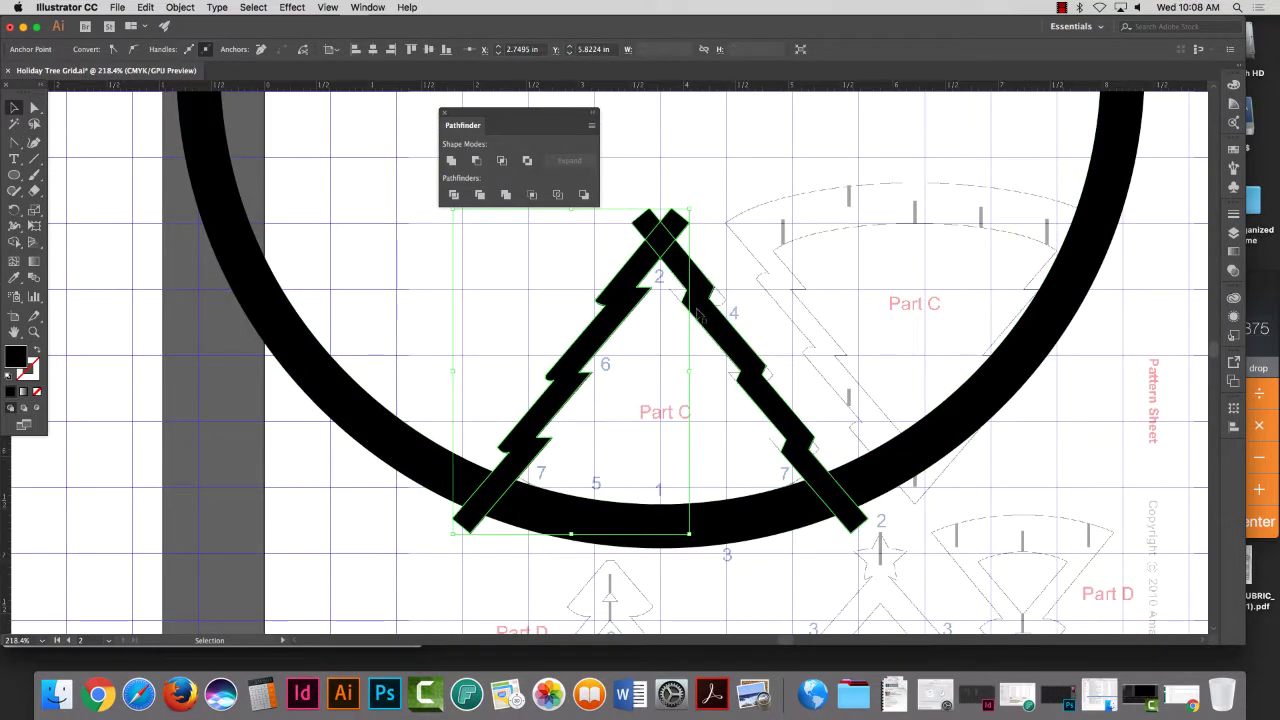
{"action": "left_click", "coordinate": [716, 318]}
{"action": "left_click", "coordinate": [606, 345]}
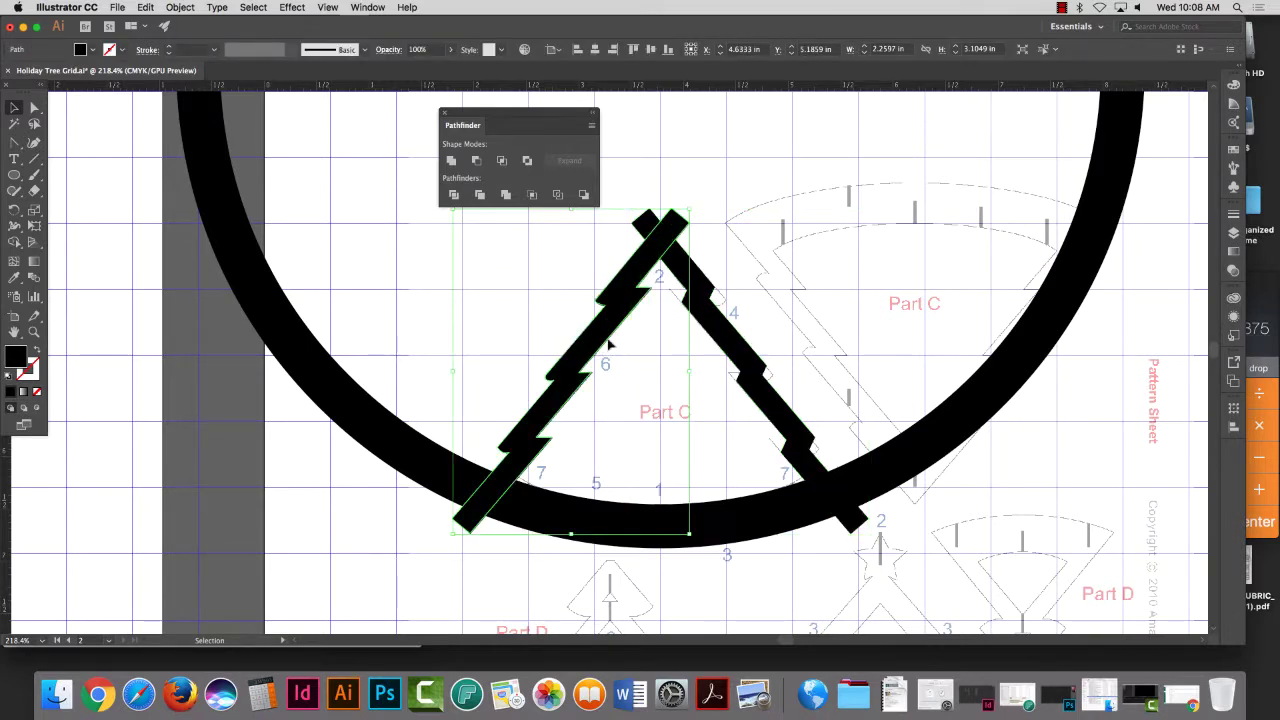
{"action": "left_click", "coordinate": [179, 7]}
{"action": "mouse_move", "coordinate": [290, 23]}
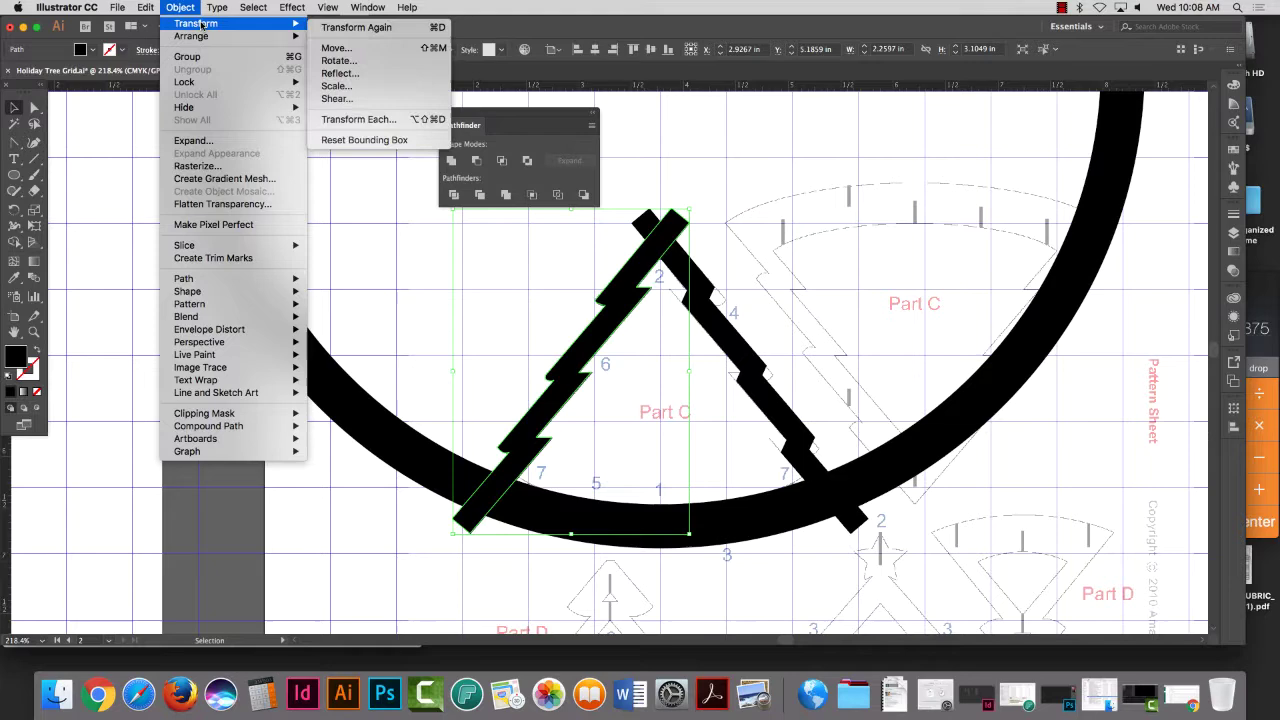
{"action": "left_click", "coordinate": [340, 73]}
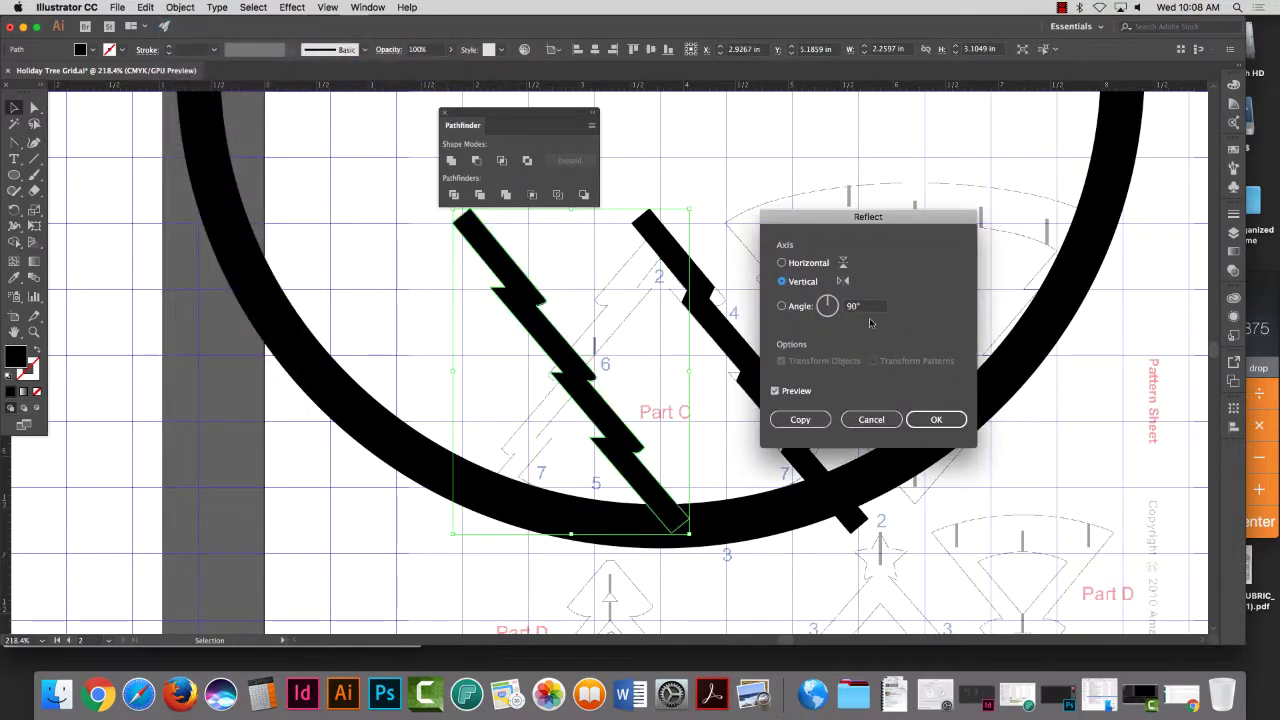
{"action": "left_click", "coordinate": [806, 419]}
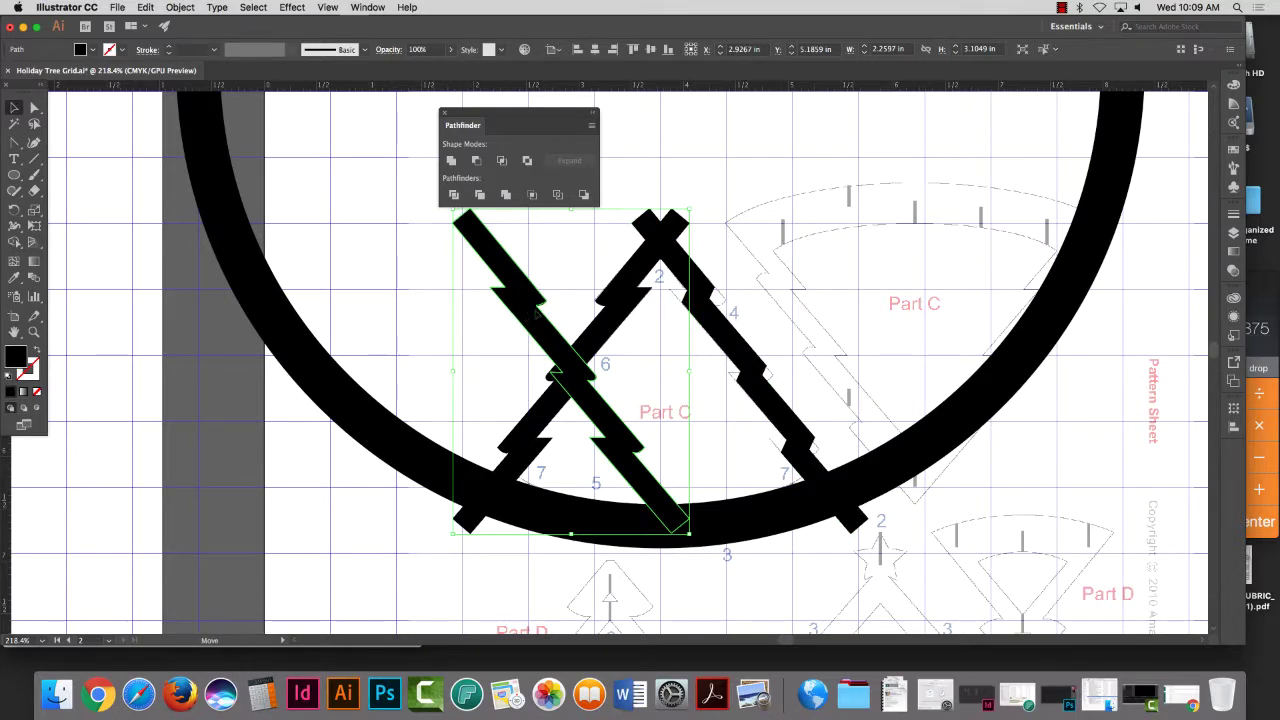
{"action": "left_click_drag", "start_coordinate": [521, 326], "coordinate": [705, 318]}
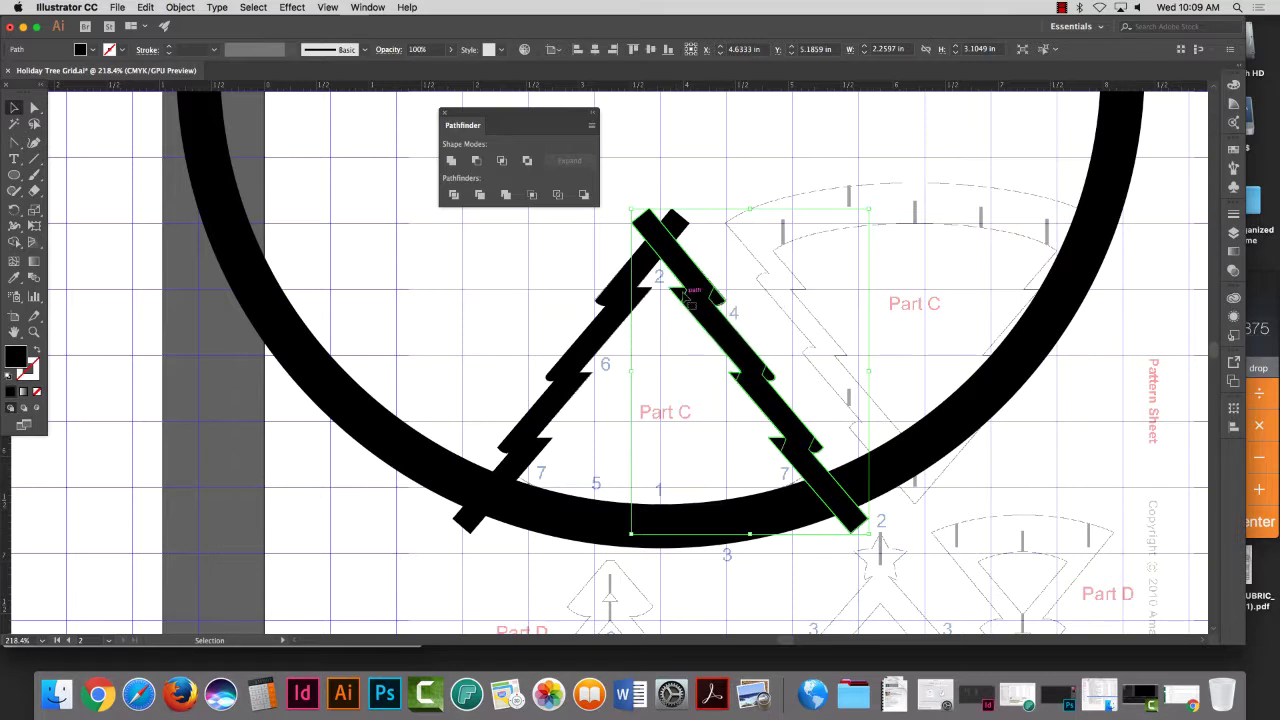
{"action": "key", "text": "super+shift+a"}
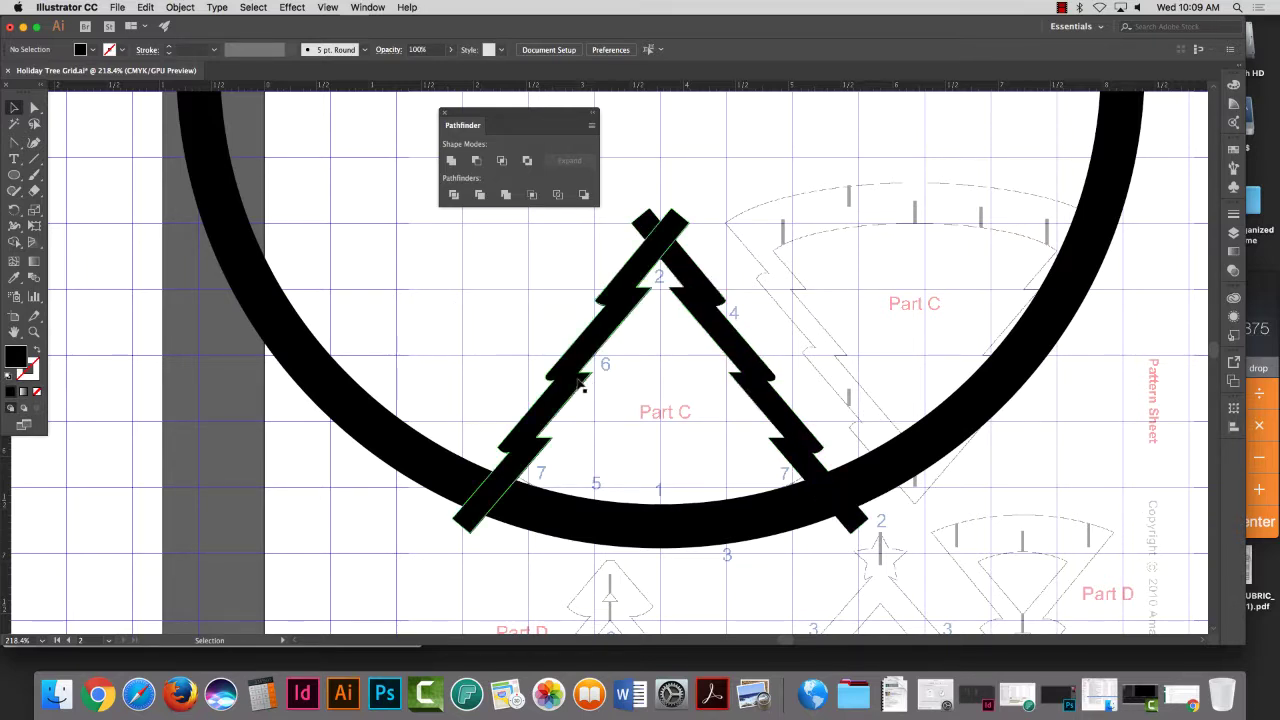
Step: Divide the two zigzag sides and the circle into separate pieces with the Pathfinder's Divide operation
{"action": "left_click", "coordinate": [556, 402]}
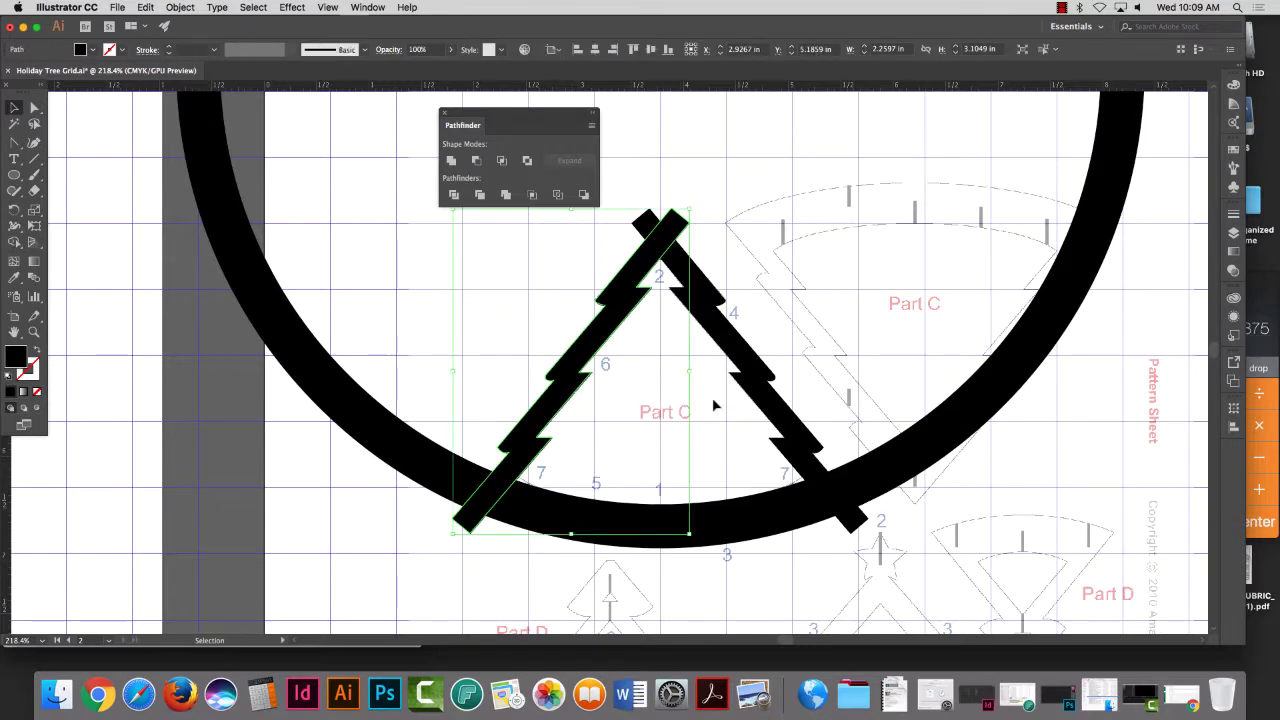
{"action": "left_click", "coordinate": [748, 365], "text": "shift"}
{"action": "left_click", "coordinate": [680, 545], "text": "shift"}
{"action": "left_click", "coordinate": [672, 548], "text": "shift"}
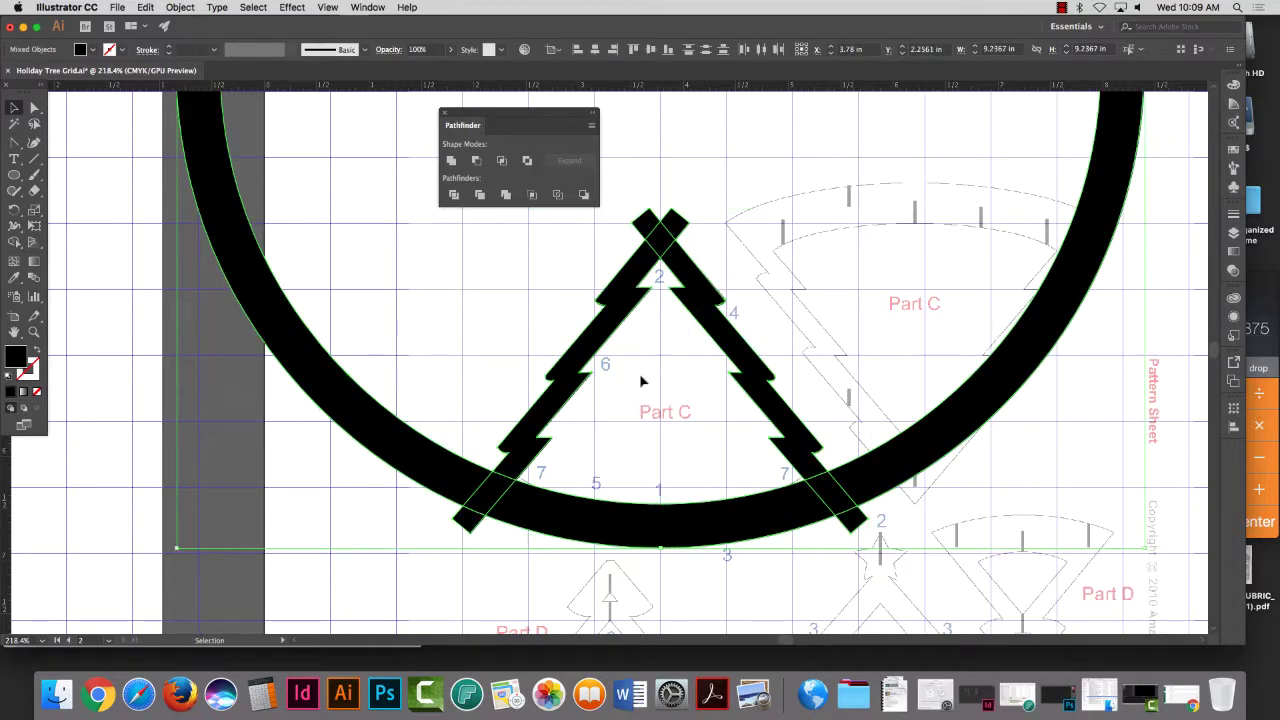
{"action": "left_click", "coordinate": [453, 196]}
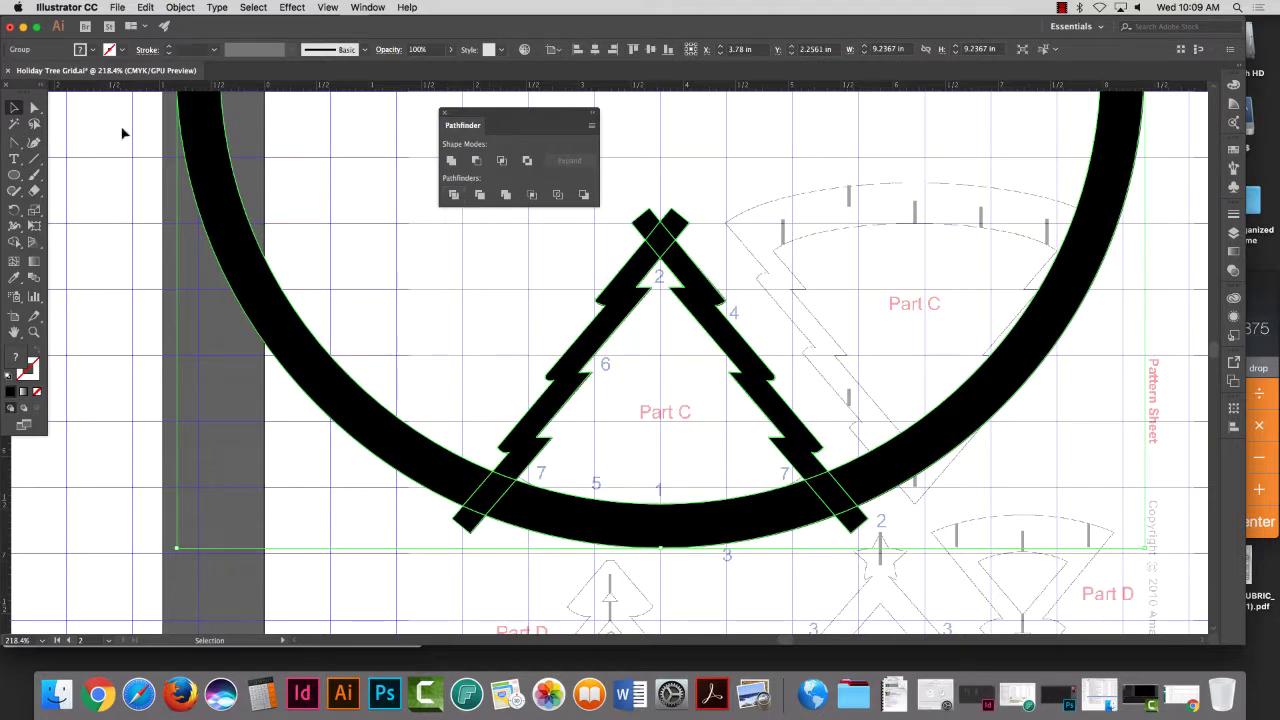
Step: Delete the two overhanging end pieces above the tree's peak and the two below the circle
{"action": "left_click", "coordinate": [35, 107]}
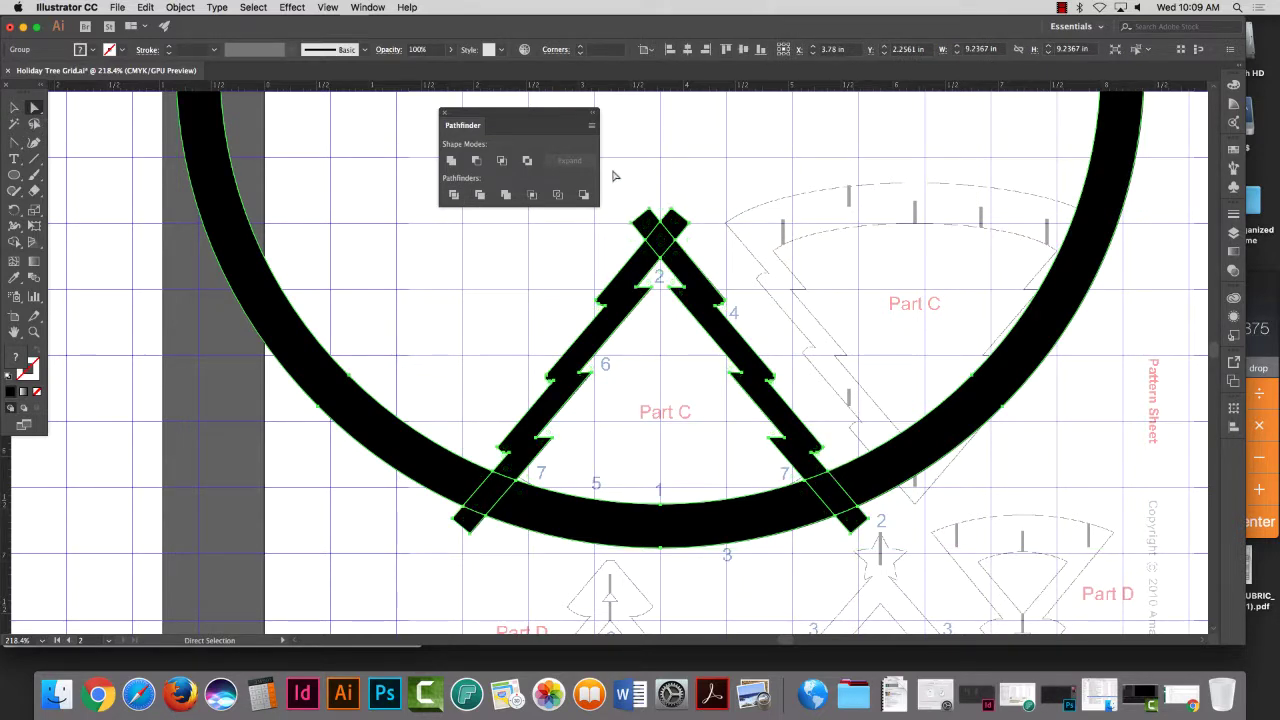
{"action": "left_click", "coordinate": [647, 224]}
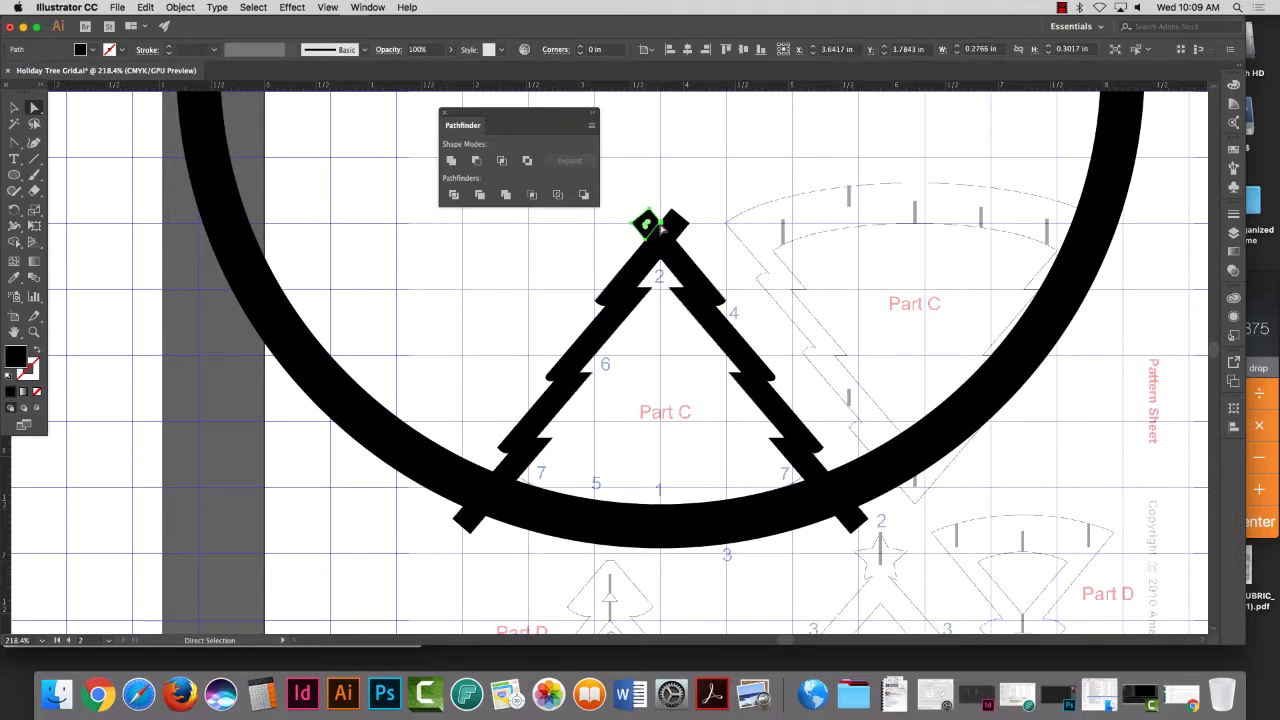
{"action": "key", "text": "Delete"}
{"action": "left_click", "coordinate": [674, 220]}
{"action": "key", "text": "Delete"}
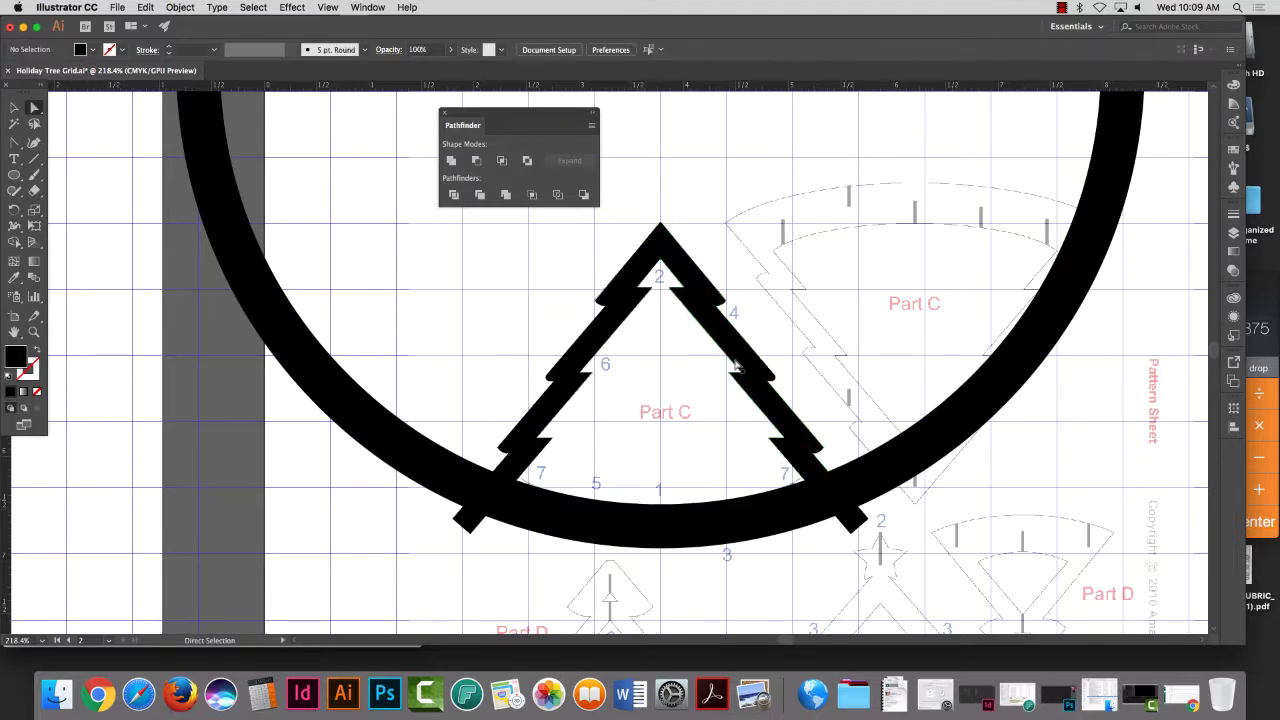
{"action": "left_click", "coordinate": [850, 522]}
{"action": "key", "text": "Delete"}
{"action": "left_click", "coordinate": [467, 520]}
{"action": "key", "text": "Delete"}
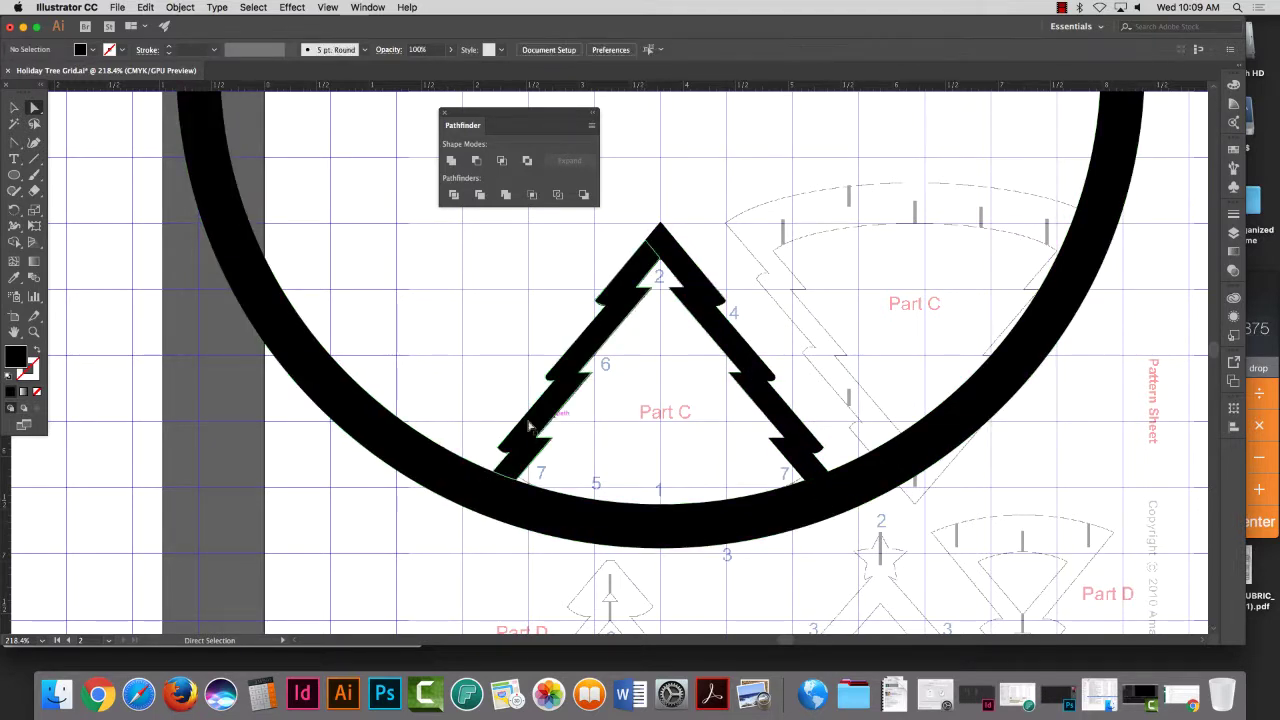
Step: Delete the remaining circle segments outside the tree, leaving only the curved base between its two sides
{"action": "left_click", "coordinate": [408, 443]}
{"action": "key", "text": "Delete"}
{"action": "left_click_drag", "start_coordinate": [230, 252], "coordinate": [510, 347]}
{"action": "key", "text": "Delete"}
{"action": "key", "text": "Delete"}
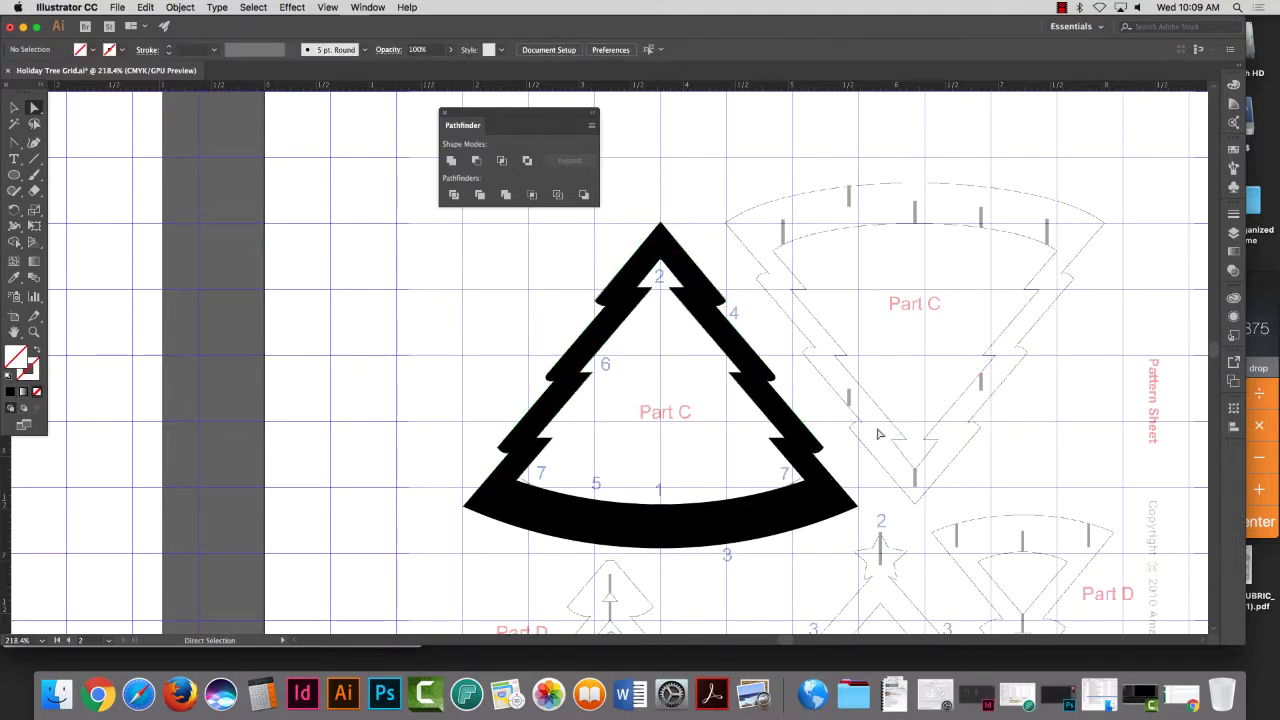
Step: Give the whole tree shape a black outline with no fill so the template shows through
{"action": "key", "text": "v"}
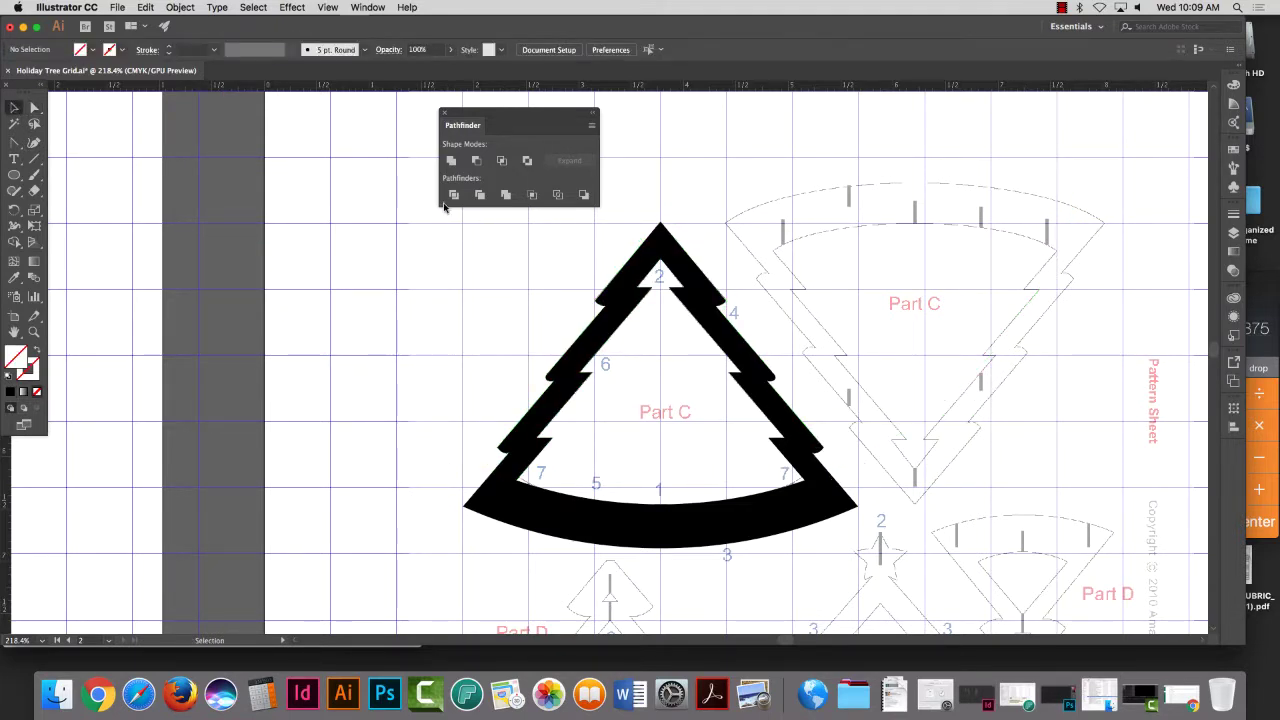
{"action": "left_click_drag", "start_coordinate": [424, 208], "coordinate": [878, 559]}
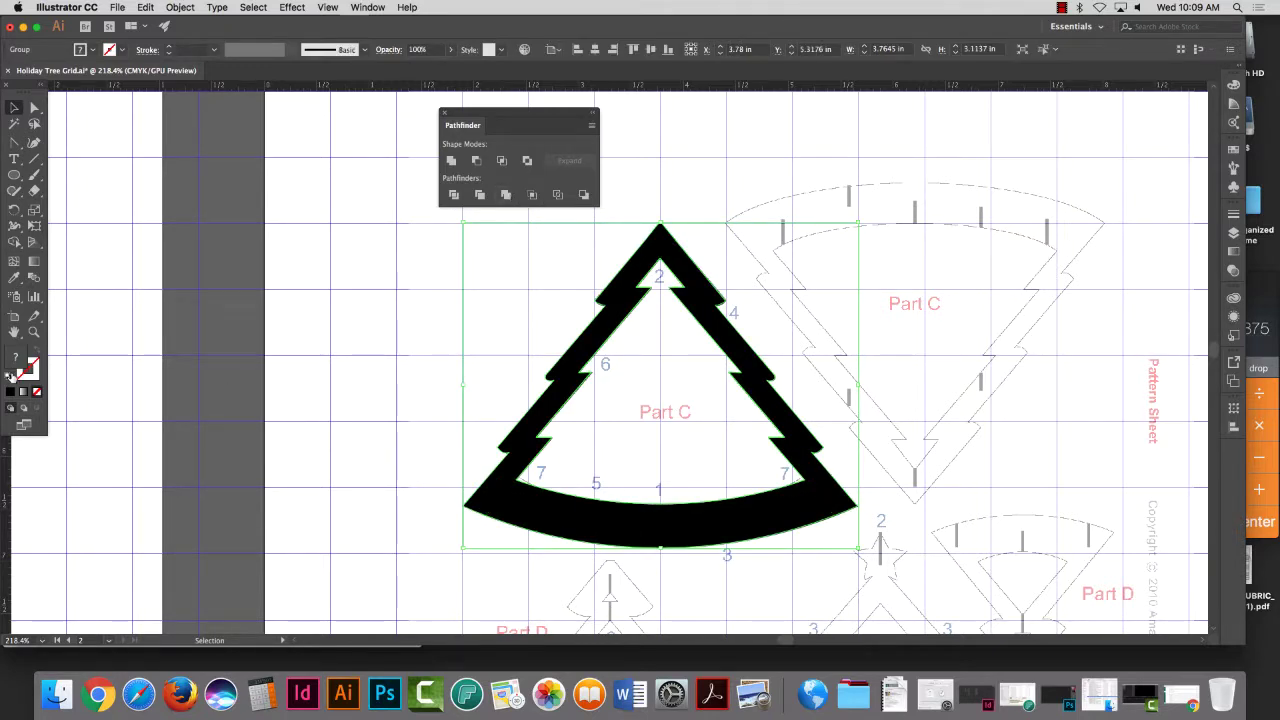
{"action": "left_click", "coordinate": [15, 355]}
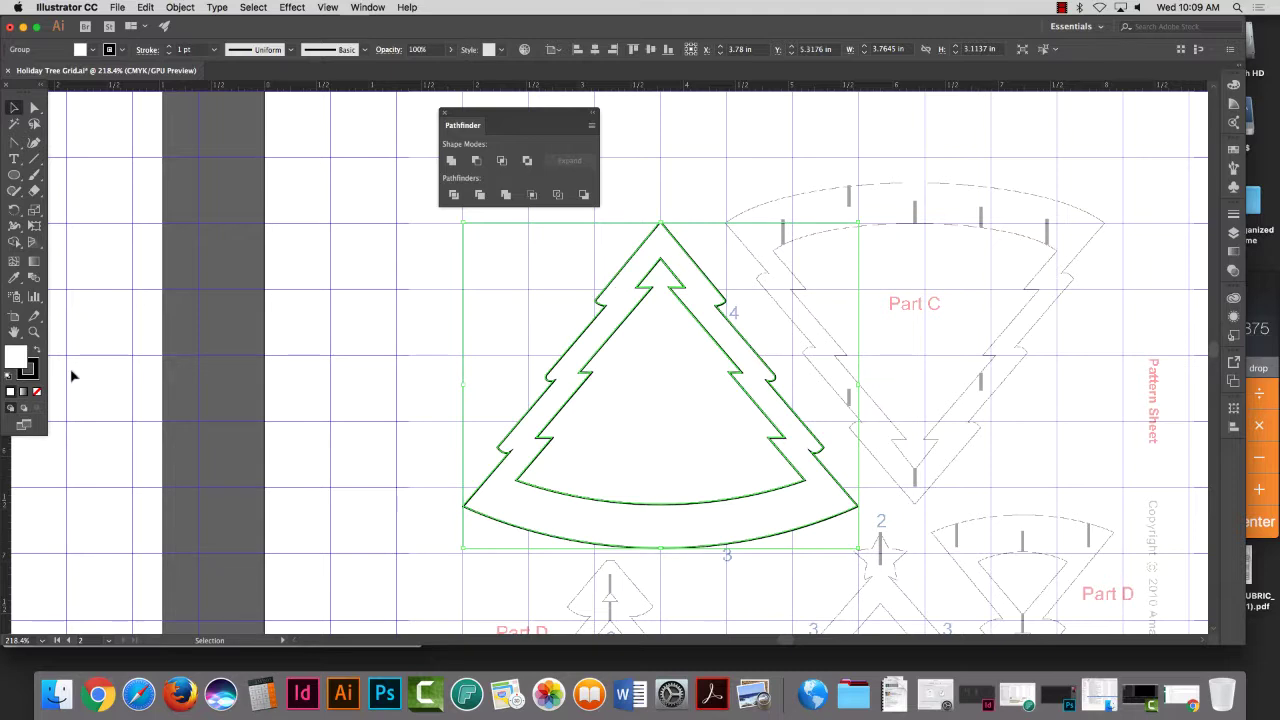
{"action": "left_click", "coordinate": [37, 392]}
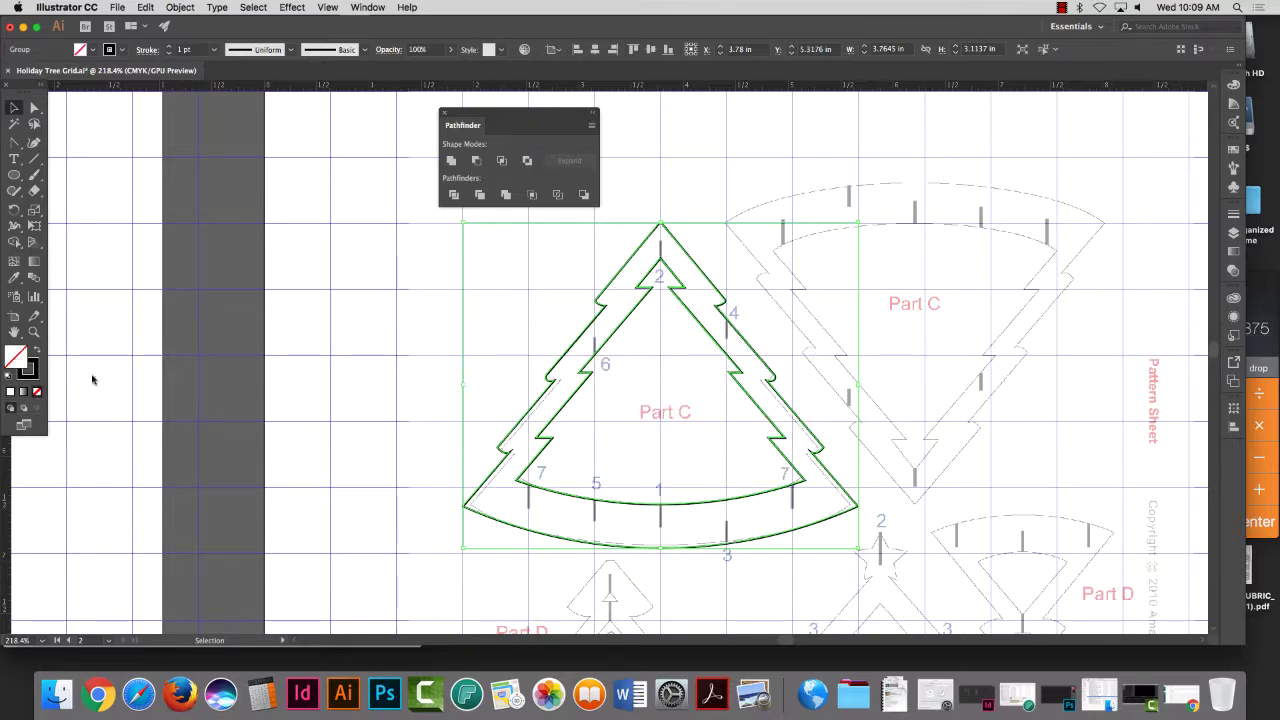
Step: Set the tree outline's stroke weight to 0.5 pt and deselect it
{"action": "left_click", "coordinate": [33, 332]}
{"action": "left_click_drag", "start_coordinate": [649, 371], "coordinate": [458, 480]}
{"action": "scroll", "coordinate": [831, 497], "scroll_direction": "down", "scroll_amount": 5}
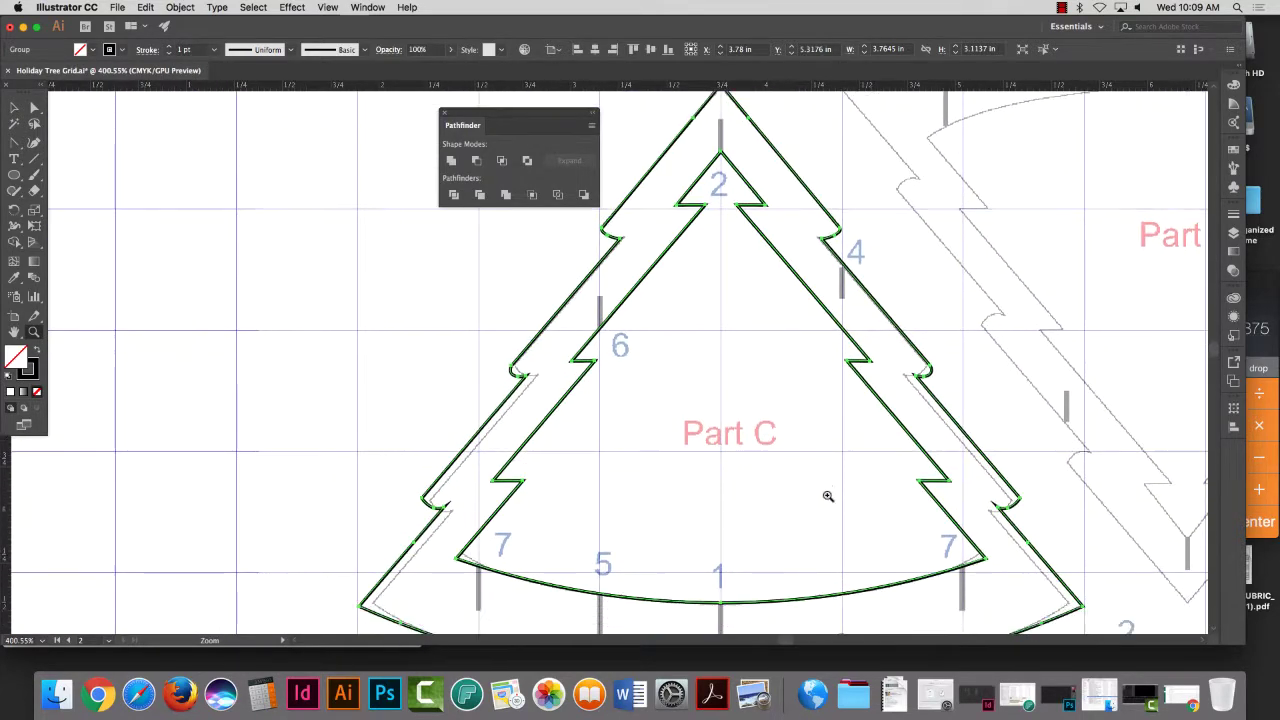
{"action": "scroll", "coordinate": [1000, 400], "scroll_direction": "up", "scroll_amount": 3}
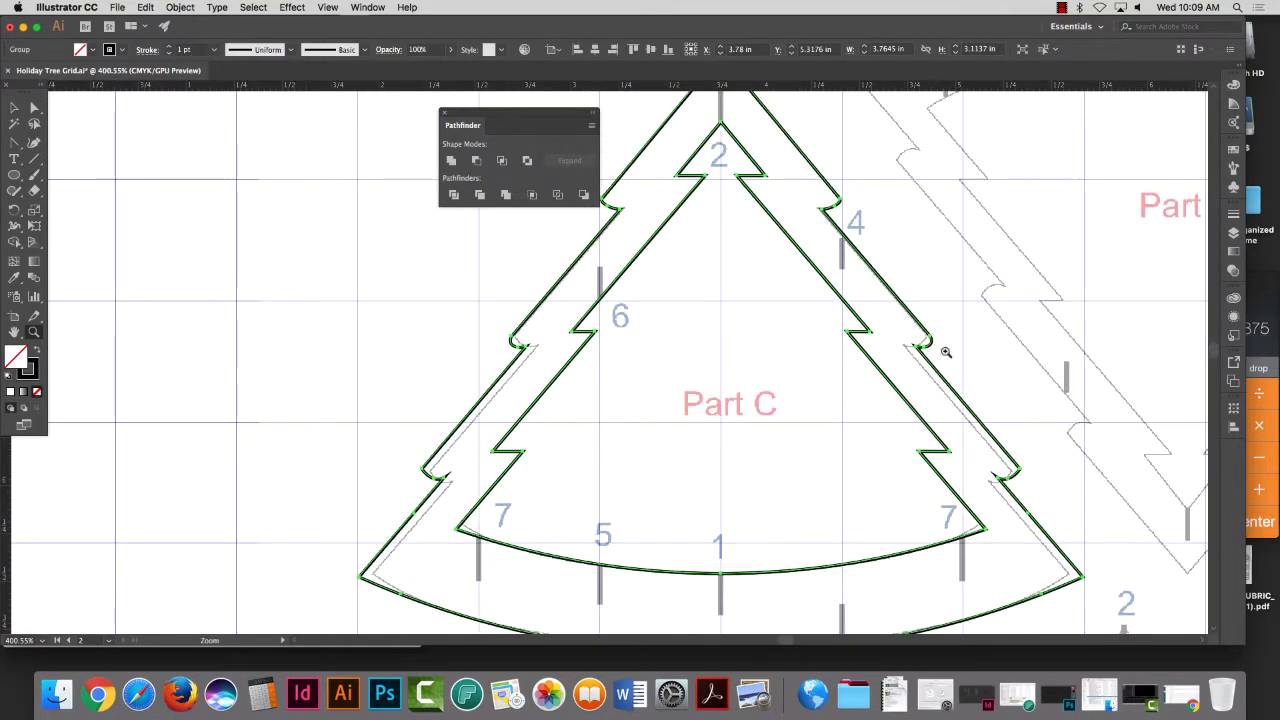
{"action": "scroll", "coordinate": [960, 355], "scroll_direction": "up", "scroll_amount": 2}
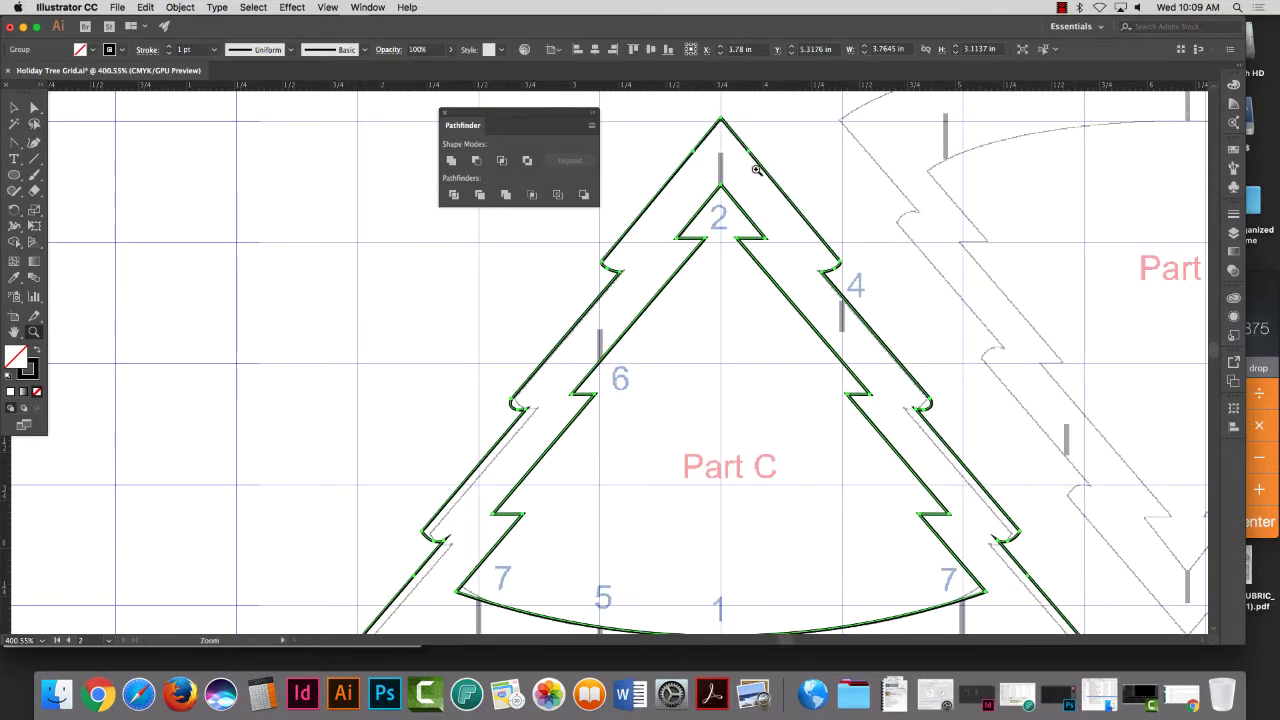
{"action": "left_click", "coordinate": [1233, 214]}
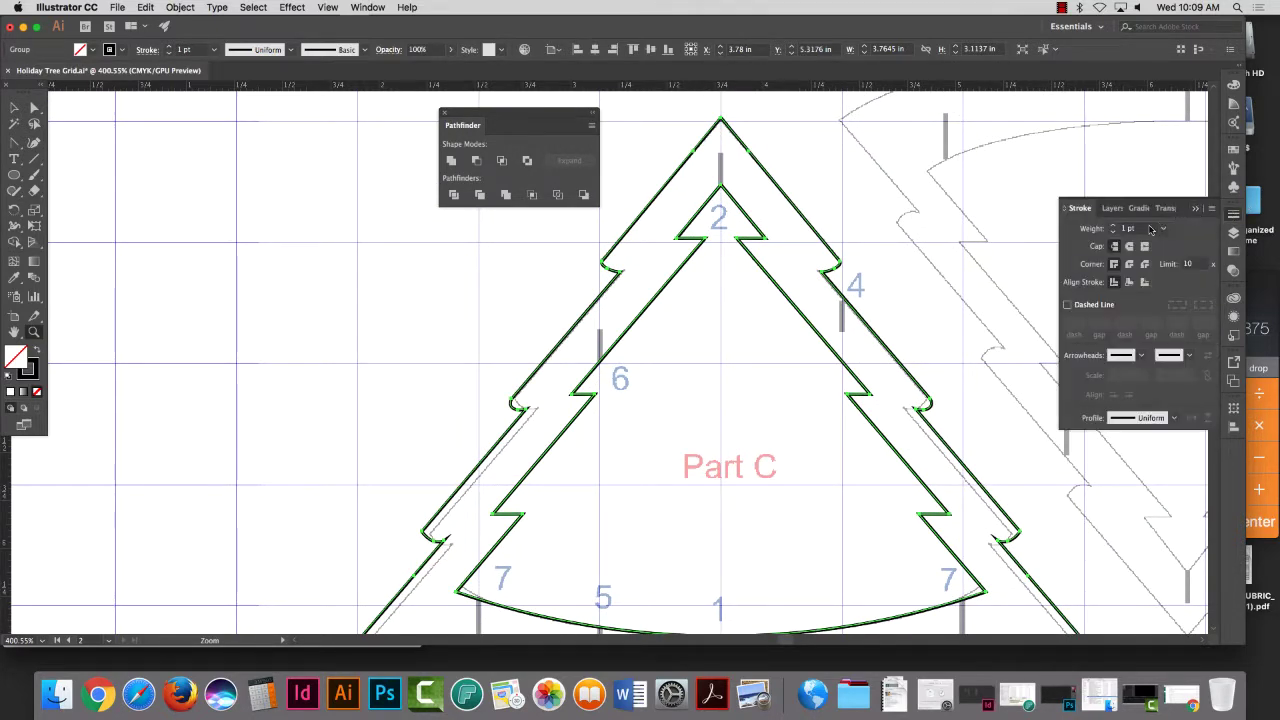
{"action": "left_click", "coordinate": [1165, 229]}
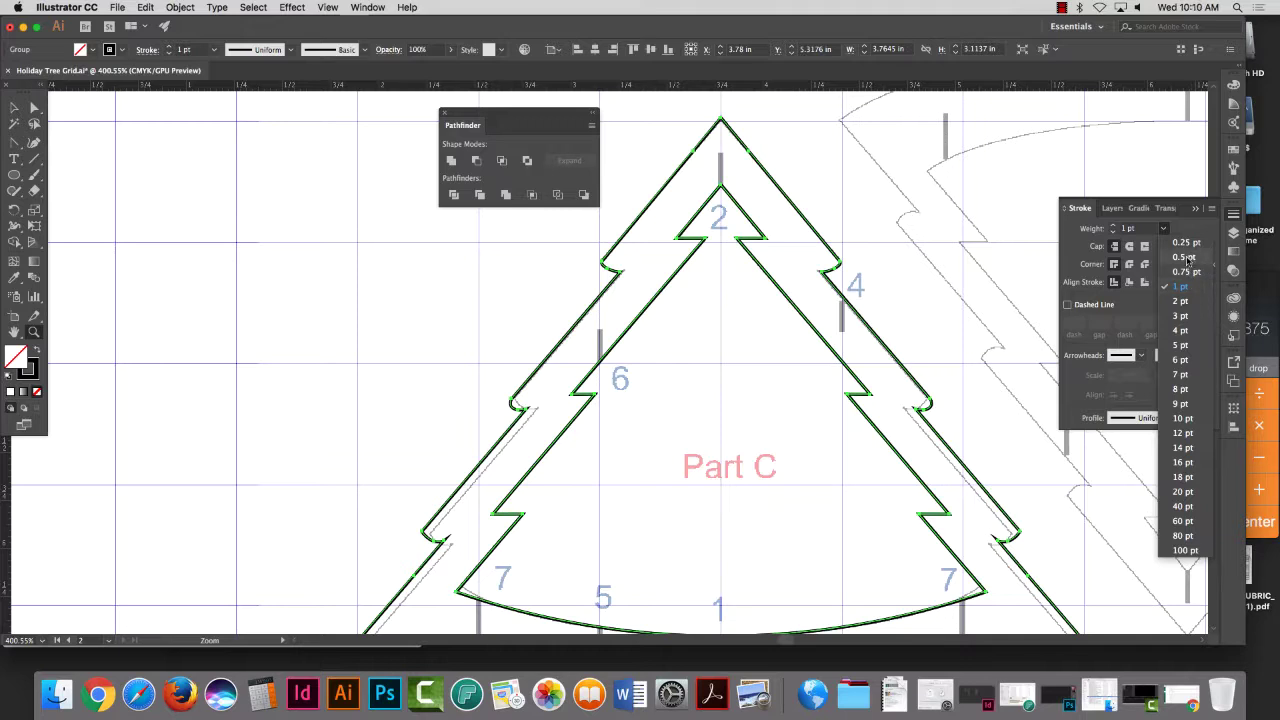
{"action": "left_click", "coordinate": [1175, 258]}
{"action": "left_click", "coordinate": [14, 107]}
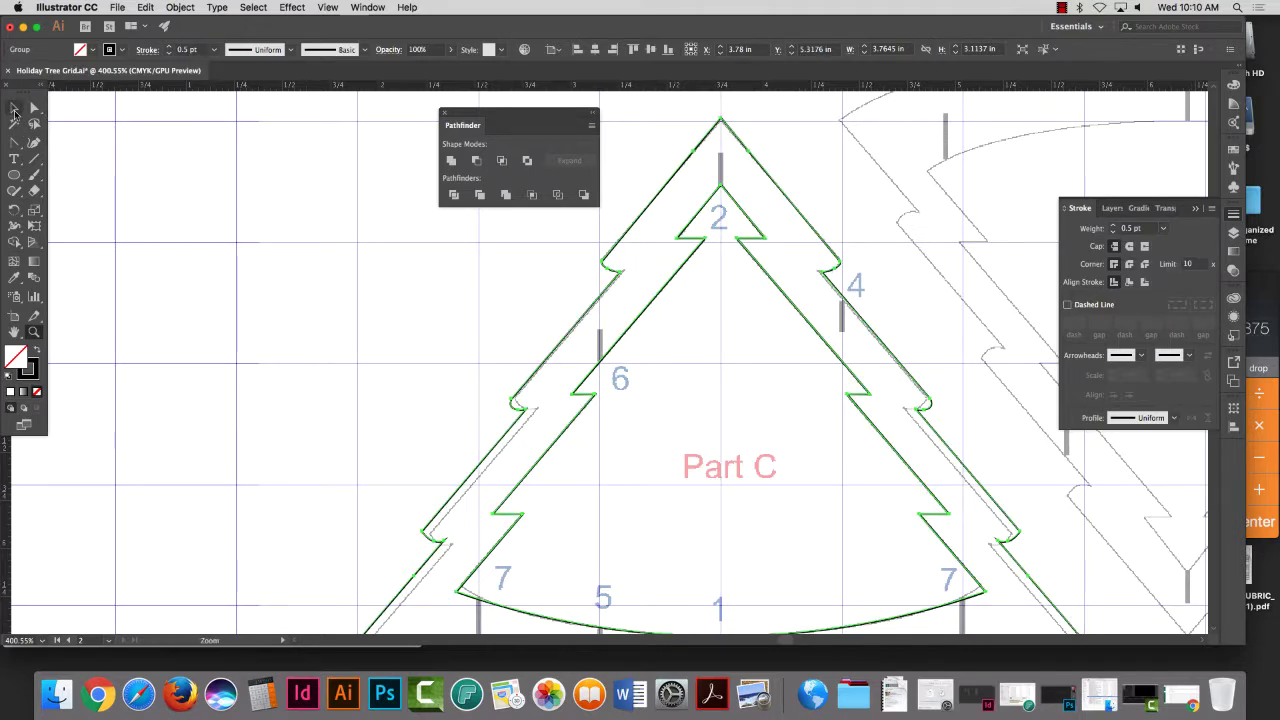
{"action": "left_click", "coordinate": [141, 167]}
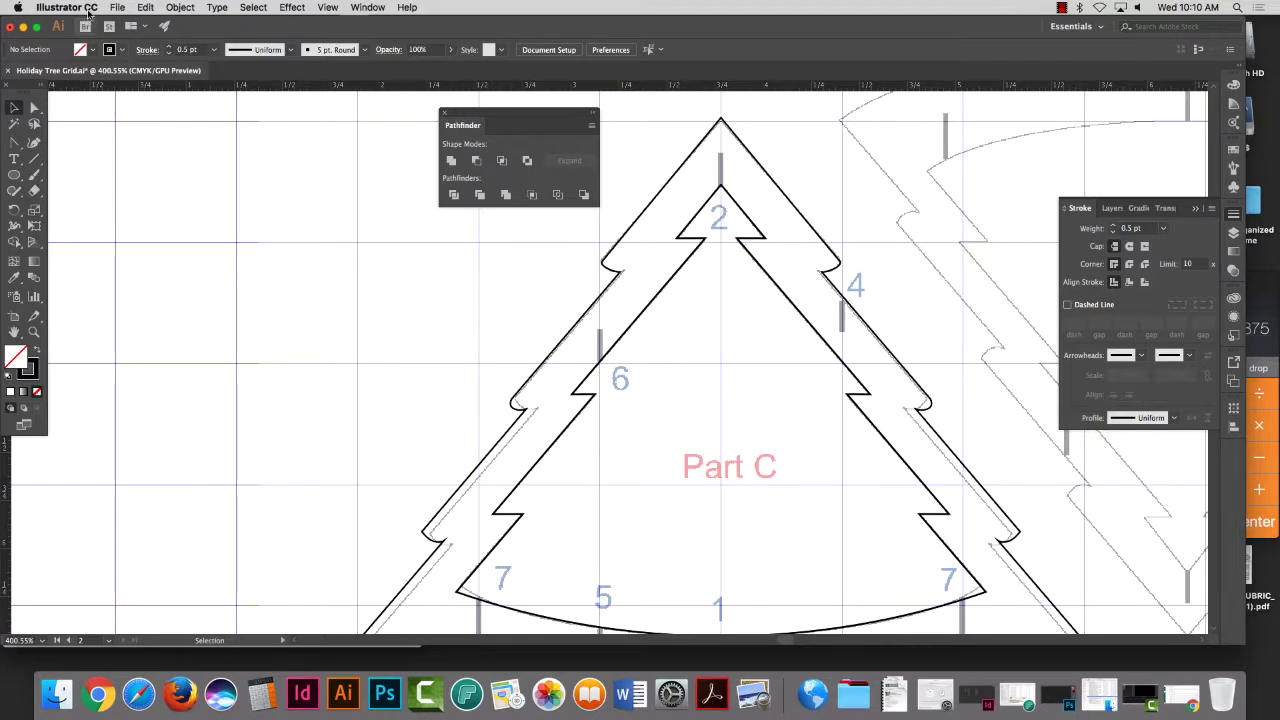
Step: Save the document as Holiday Tree Attempt.ai in the Card template - general folder with the default Illustrator options
{"action": "left_click", "coordinate": [118, 7]}
{"action": "left_click", "coordinate": [138, 119]}
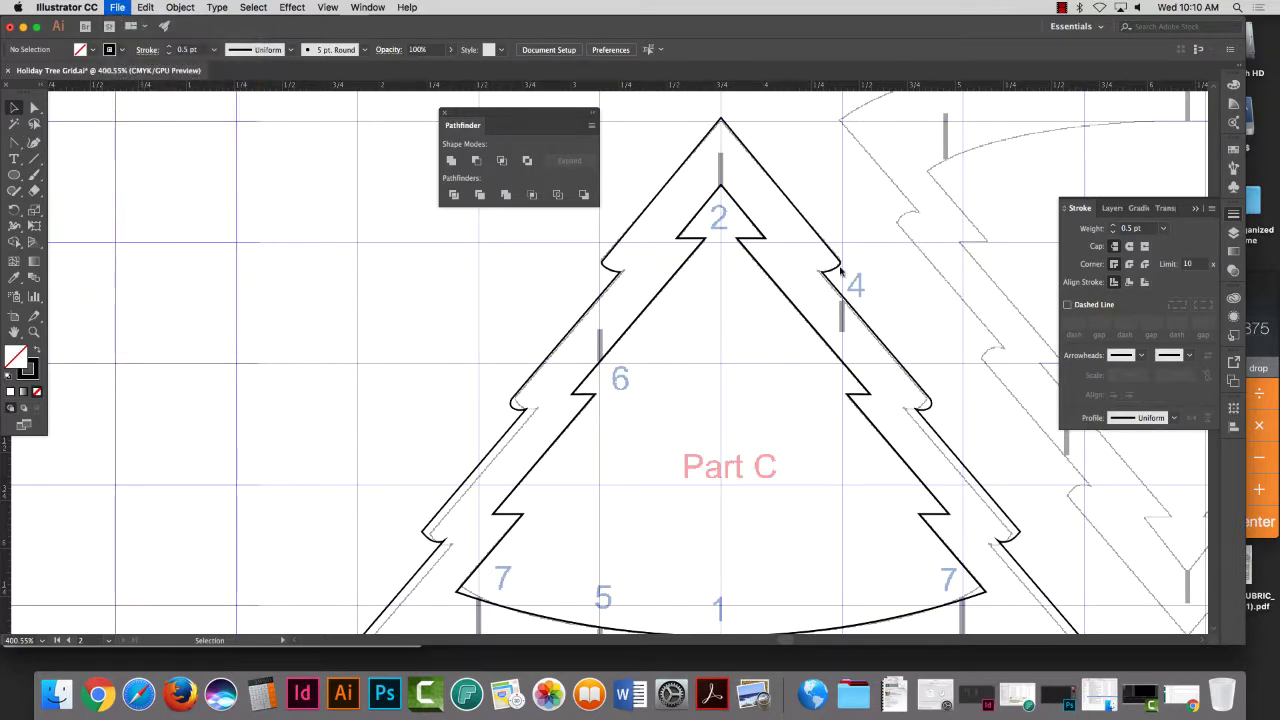
{"action": "left_click", "coordinate": [636, 128]}
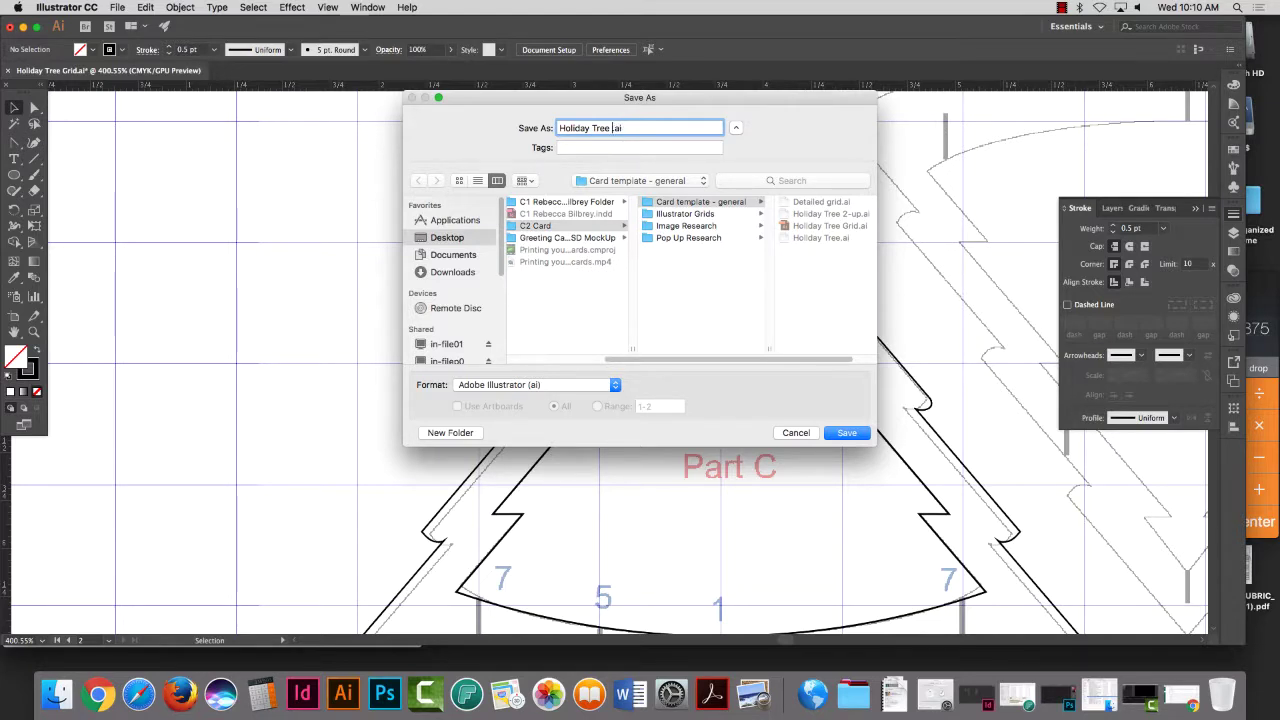
{"action": "type", "text": "Attempt"}
{"action": "left_click", "coordinate": [846, 433]}
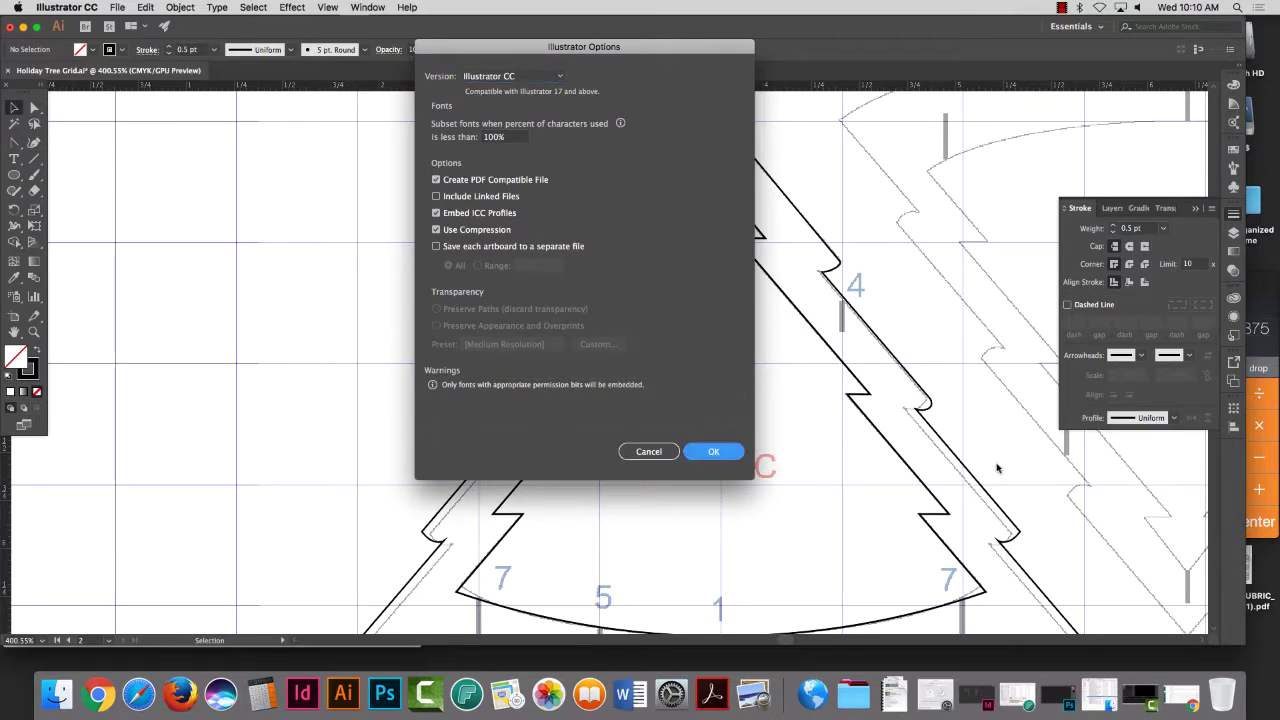
{"action": "key", "text": "Return"}
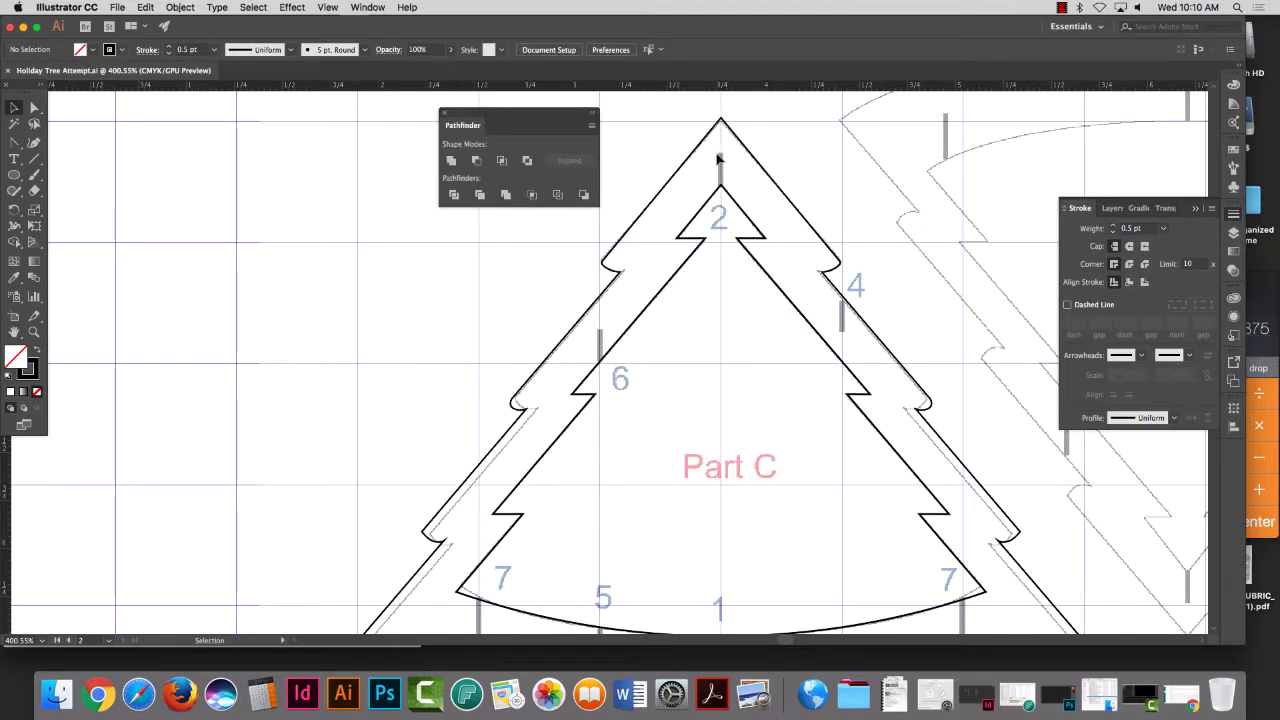
Step: Turn on Snap to Grid and draw a vertical 0.75 pt line about 0.63 in long on the tree's center axis through slot mark 2
{"action": "left_click", "coordinate": [330, 8]}
{"action": "left_click", "coordinate": [366, 472]}
{"action": "left_click", "coordinate": [33, 332]}
{"action": "left_click_drag", "start_coordinate": [718, 150], "coordinate": [980, 423]}
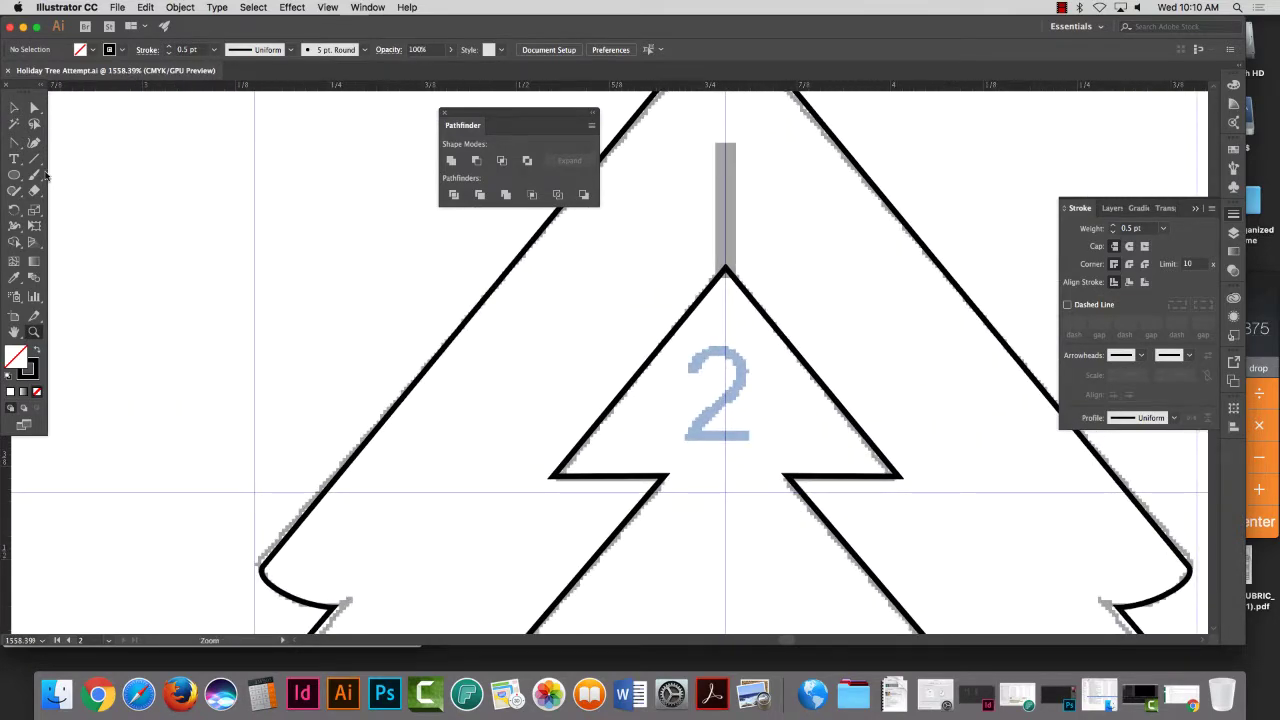
{"action": "left_click", "coordinate": [34, 159]}
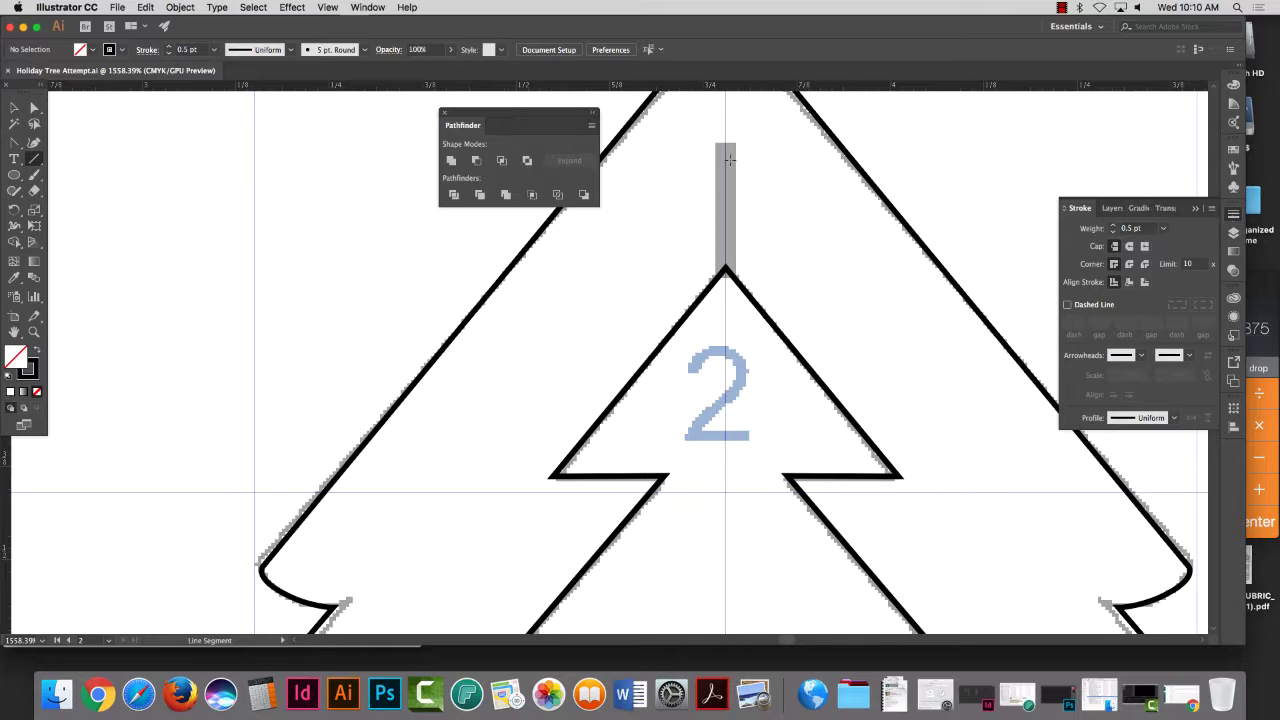
{"action": "left_click", "coordinate": [1164, 230]}
{"action": "left_click", "coordinate": [1178, 277]}
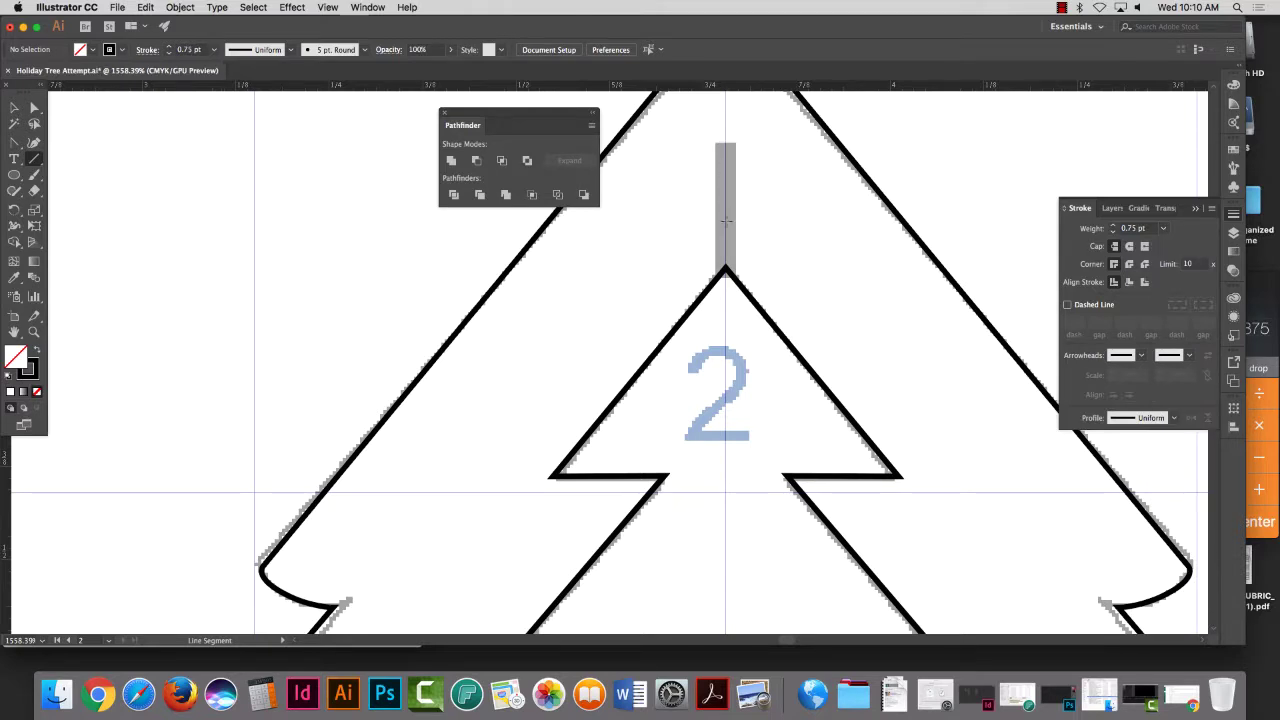
{"action": "left_click_drag", "start_coordinate": [726, 268], "coordinate": [726, 491]}
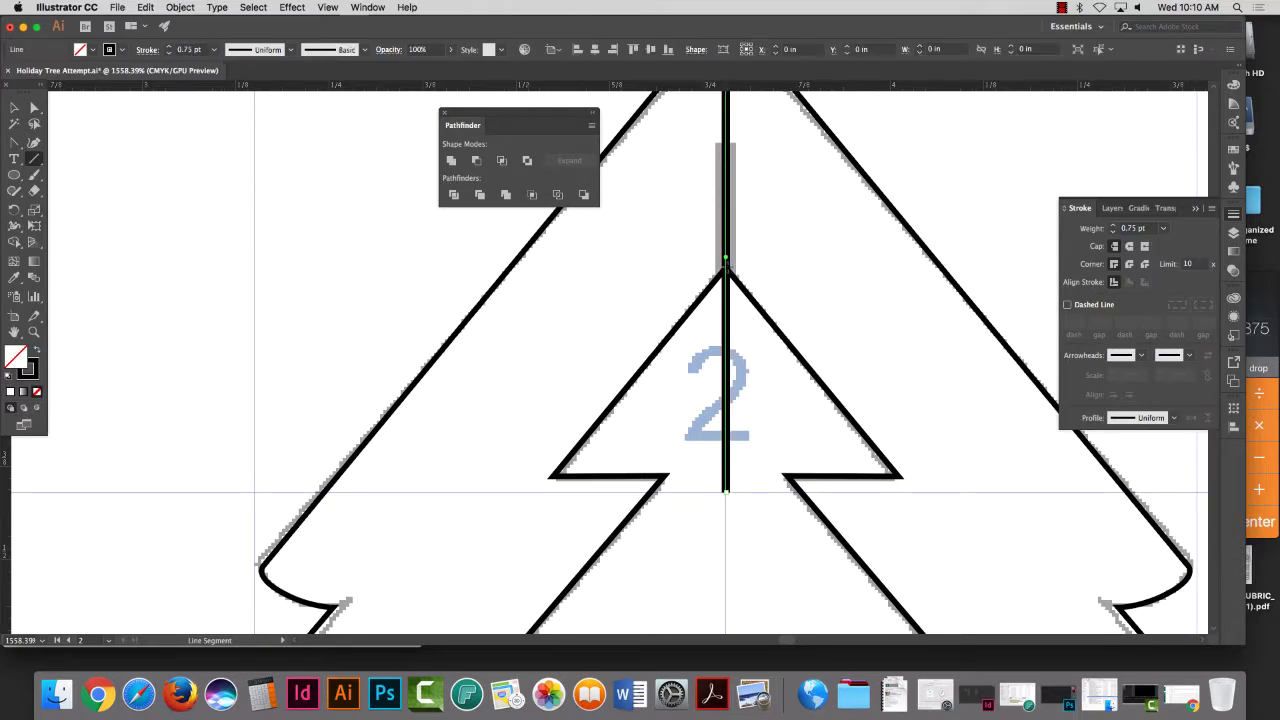
{"action": "key", "text": "super+z"}
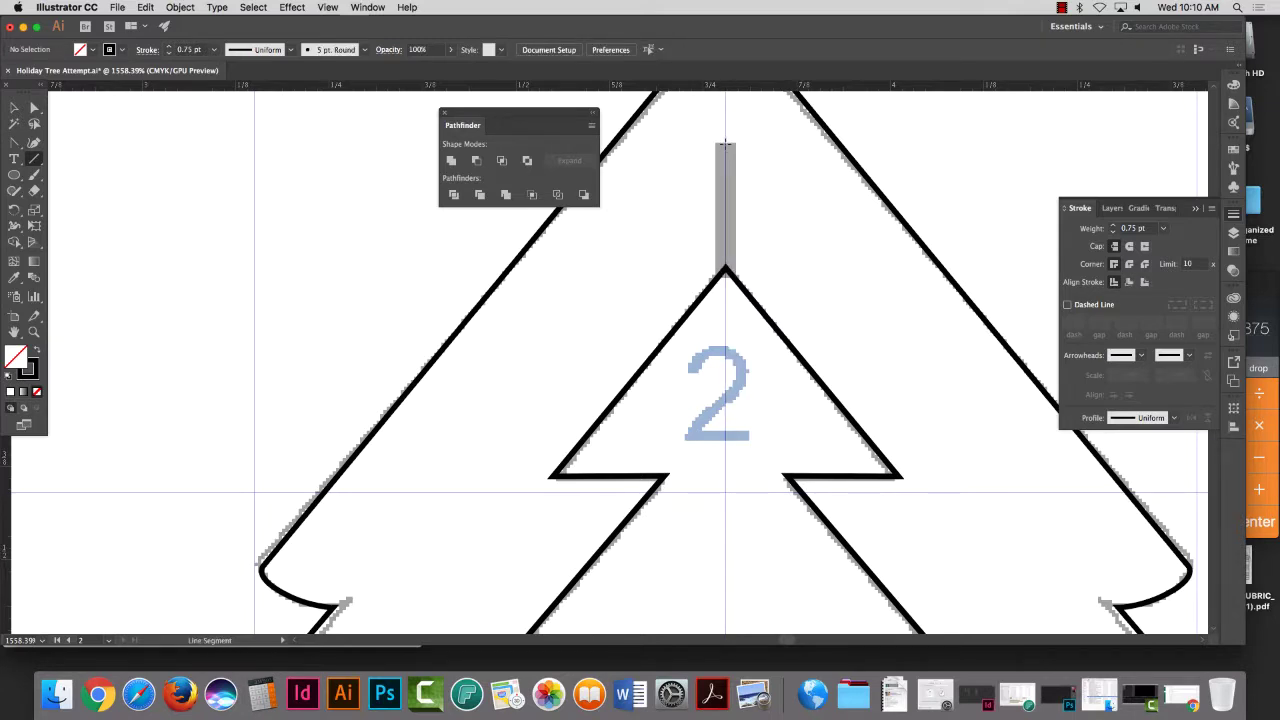
{"action": "left_click_drag", "start_coordinate": [726, 257], "coordinate": [726, 491]}
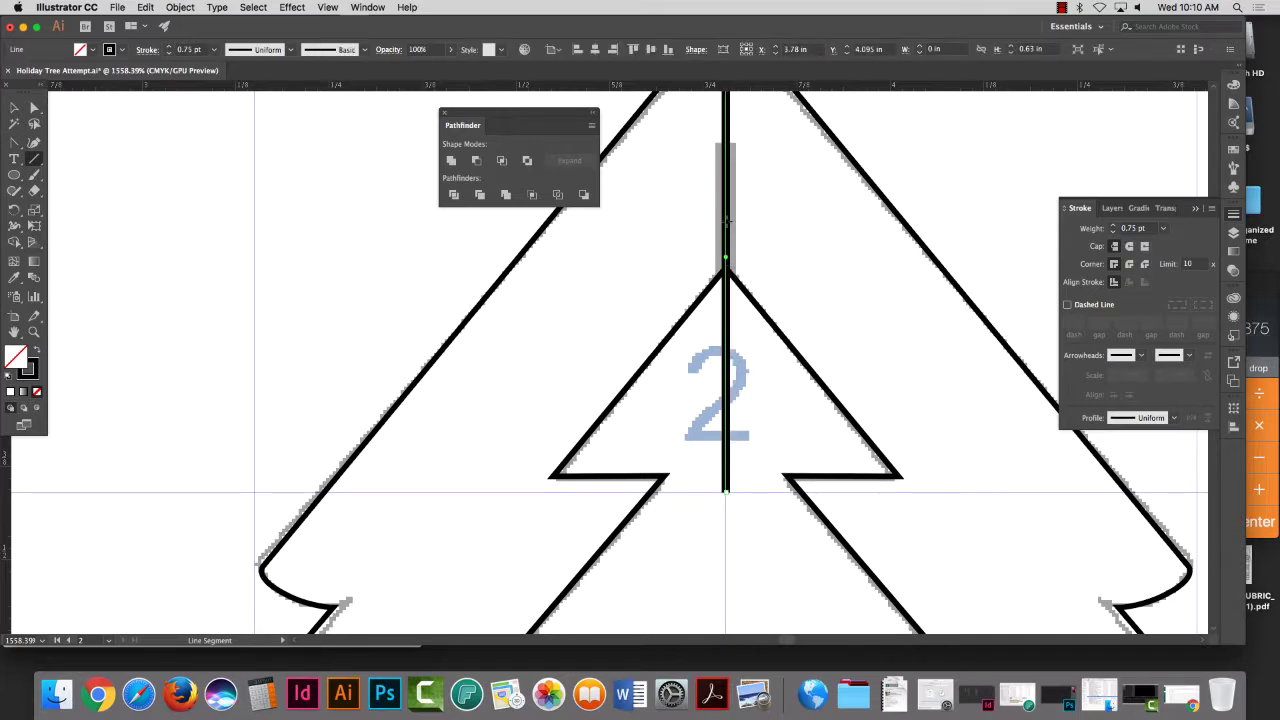
Step: Turn off Snap to Grid and shorten the center line from both ends to about 0.16 in, matching the gray slot mark above the 2
{"action": "left_click", "coordinate": [331, 8]}
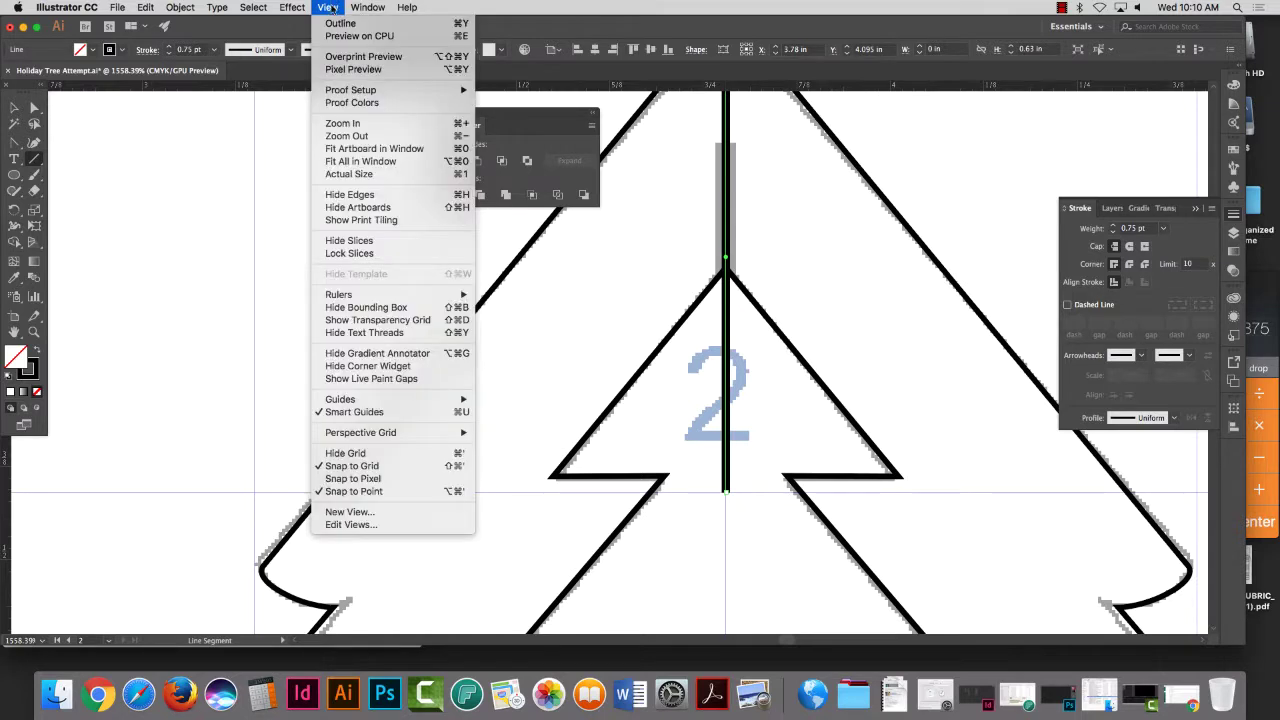
{"action": "left_click", "coordinate": [414, 466]}
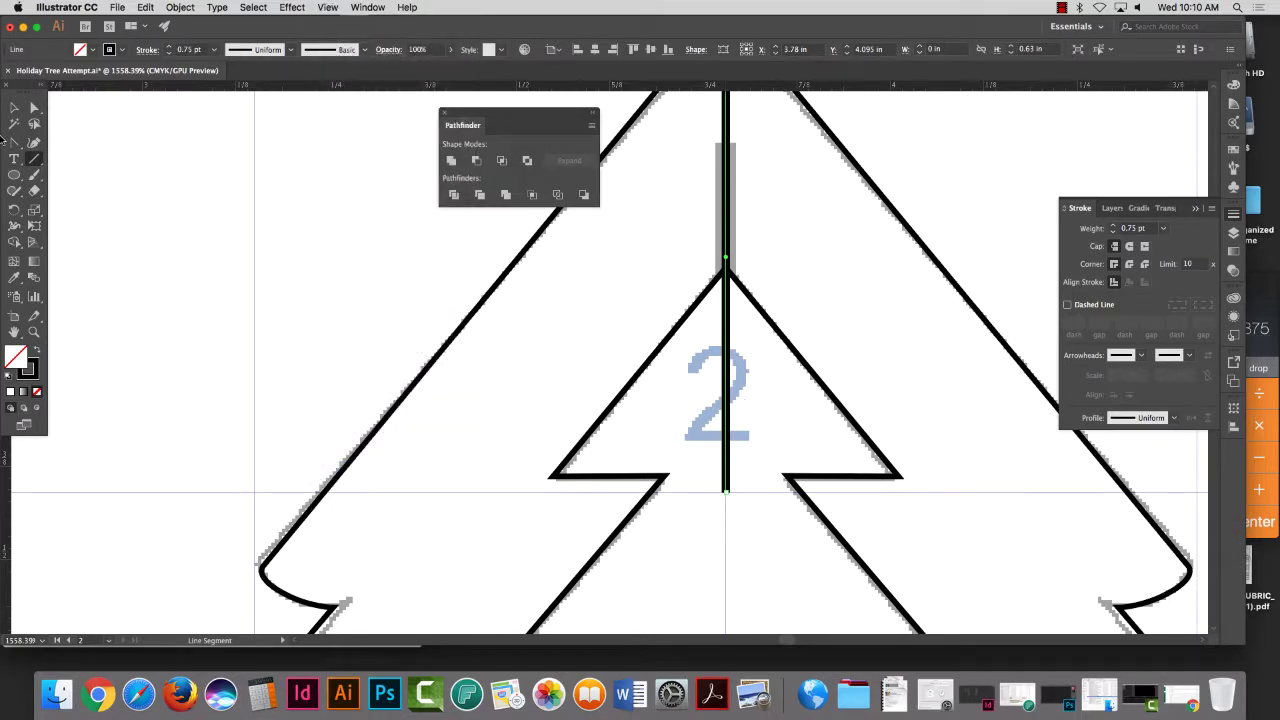
{"action": "left_click", "coordinate": [14, 108]}
{"action": "left_click_drag", "start_coordinate": [727, 492], "coordinate": [727, 272]}
{"action": "scroll", "coordinate": [784, 355], "scroll_direction": "up", "scroll_amount": 5}
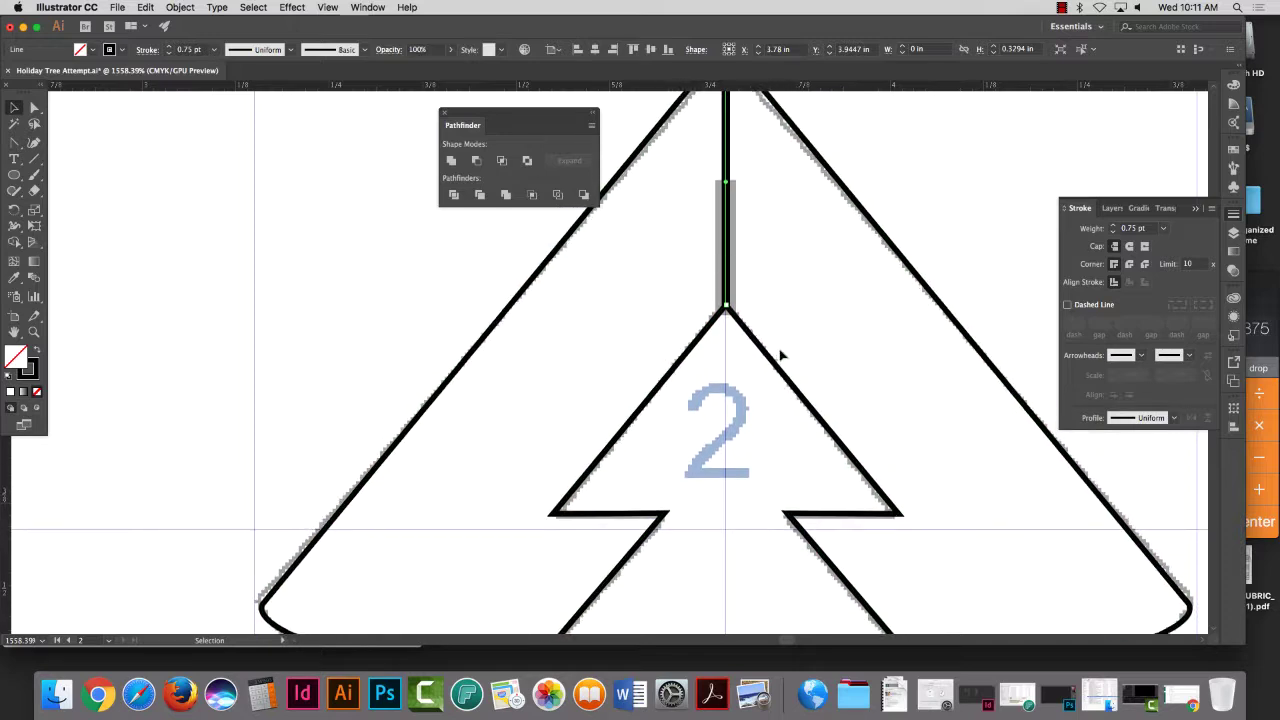
{"action": "left_click_drag", "start_coordinate": [727, 143], "coordinate": [727, 265]}
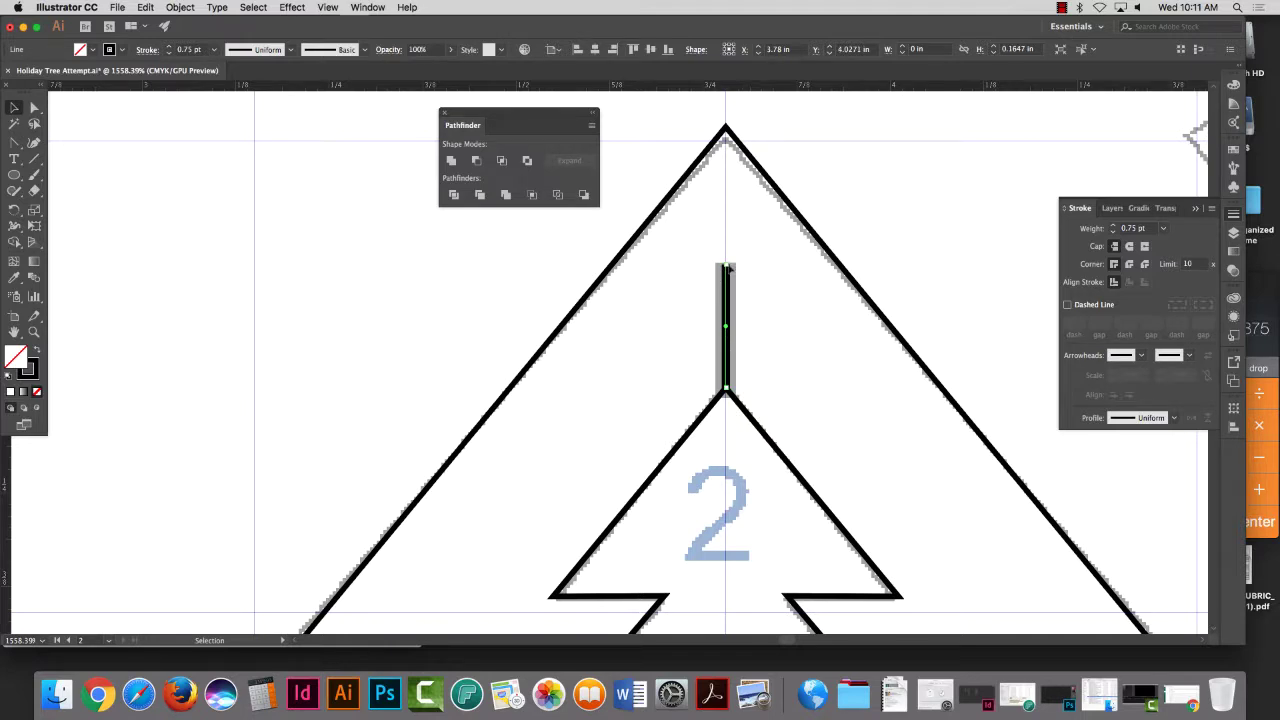
{"action": "left_click_drag", "start_coordinate": [729, 267], "coordinate": [727, 263]}
Step: Set the center slot line's stroke weight to 1 pt and keep the line selected
{"action": "left_click", "coordinate": [1163, 229]}
{"action": "left_click", "coordinate": [1170, 290]}
{"action": "left_click", "coordinate": [783, 280]}
{"action": "left_click", "coordinate": [728, 298]}
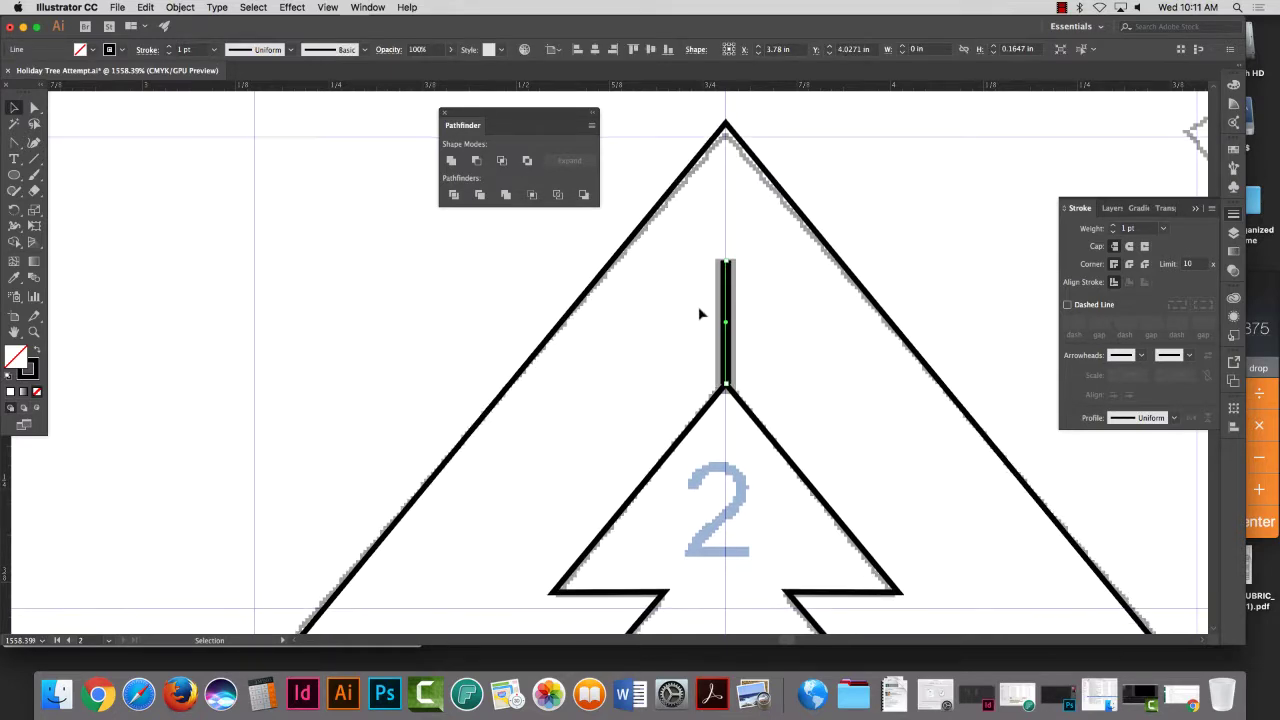
Step: Paste a copy of the slot line and place it over the gray slot mark above the 6
{"action": "scroll", "coordinate": [750, 310], "scroll_direction": "down", "scroll_amount": 3}
{"action": "scroll", "coordinate": [797, 295], "scroll_direction": "down", "scroll_amount": 7}
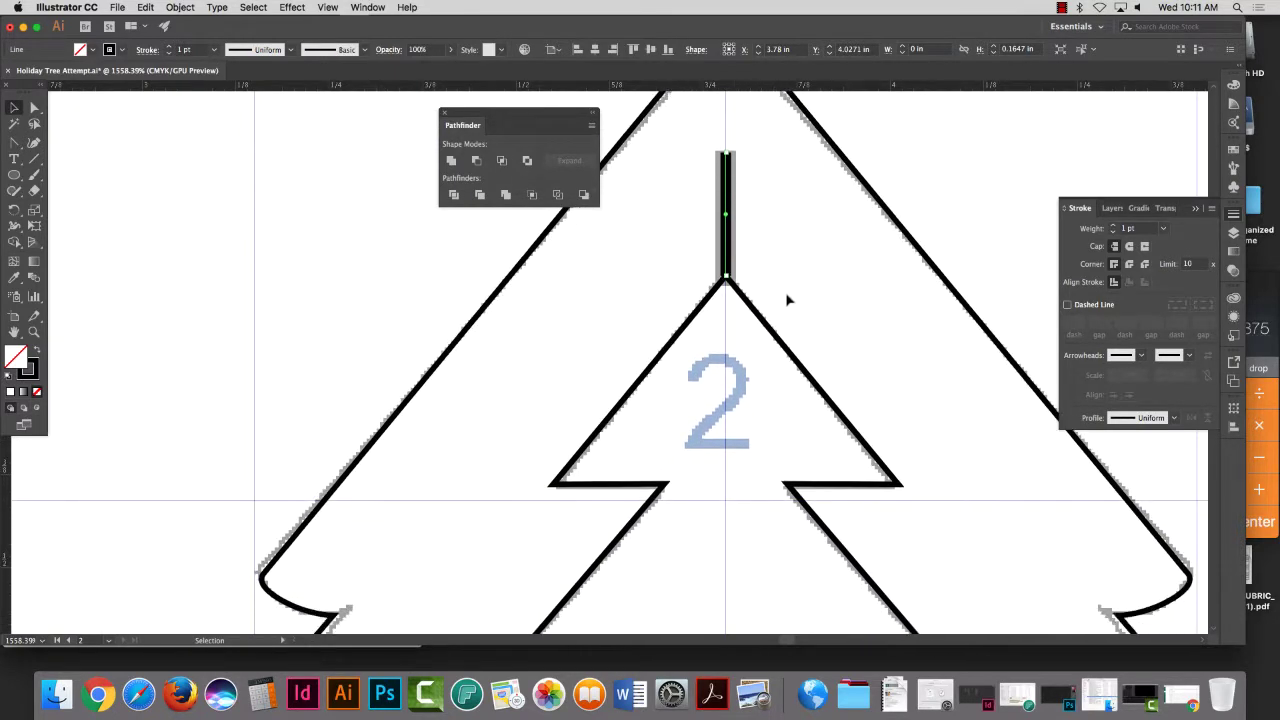
{"action": "scroll", "coordinate": [800, 274], "scroll_direction": "down", "scroll_amount": 12}
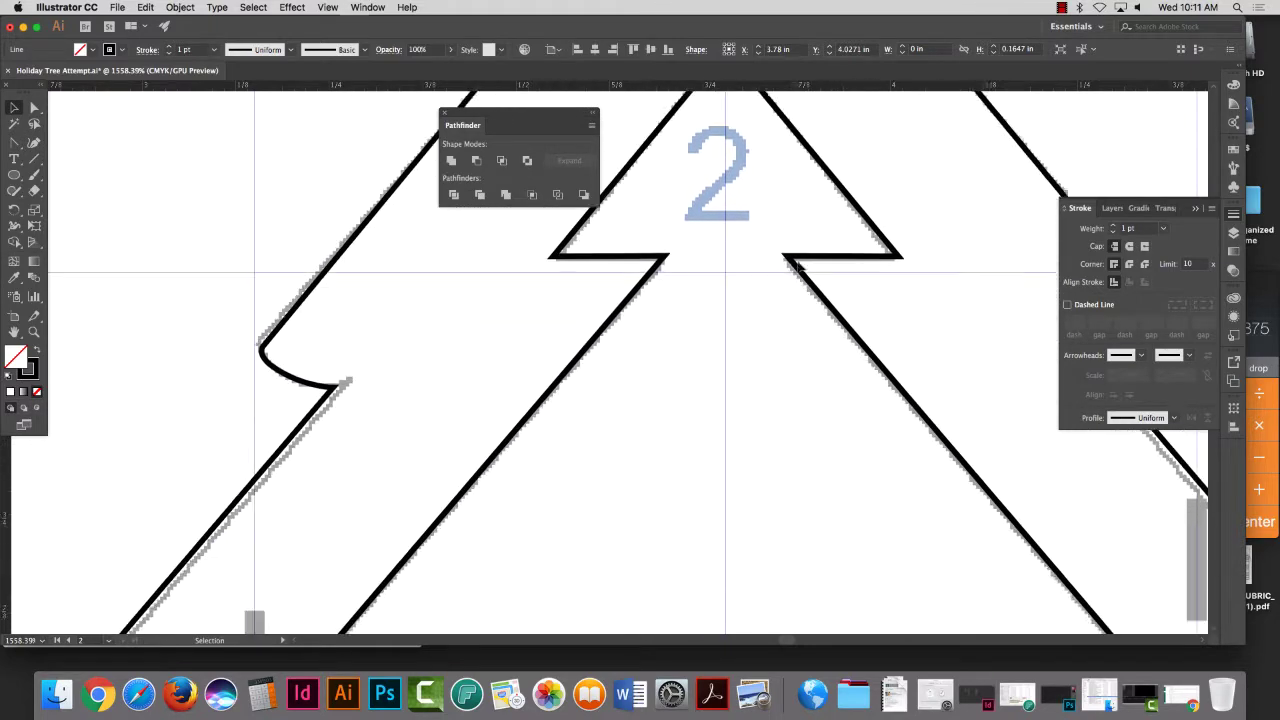
{"action": "scroll", "coordinate": [800, 275], "scroll_direction": "down", "scroll_amount": 1}
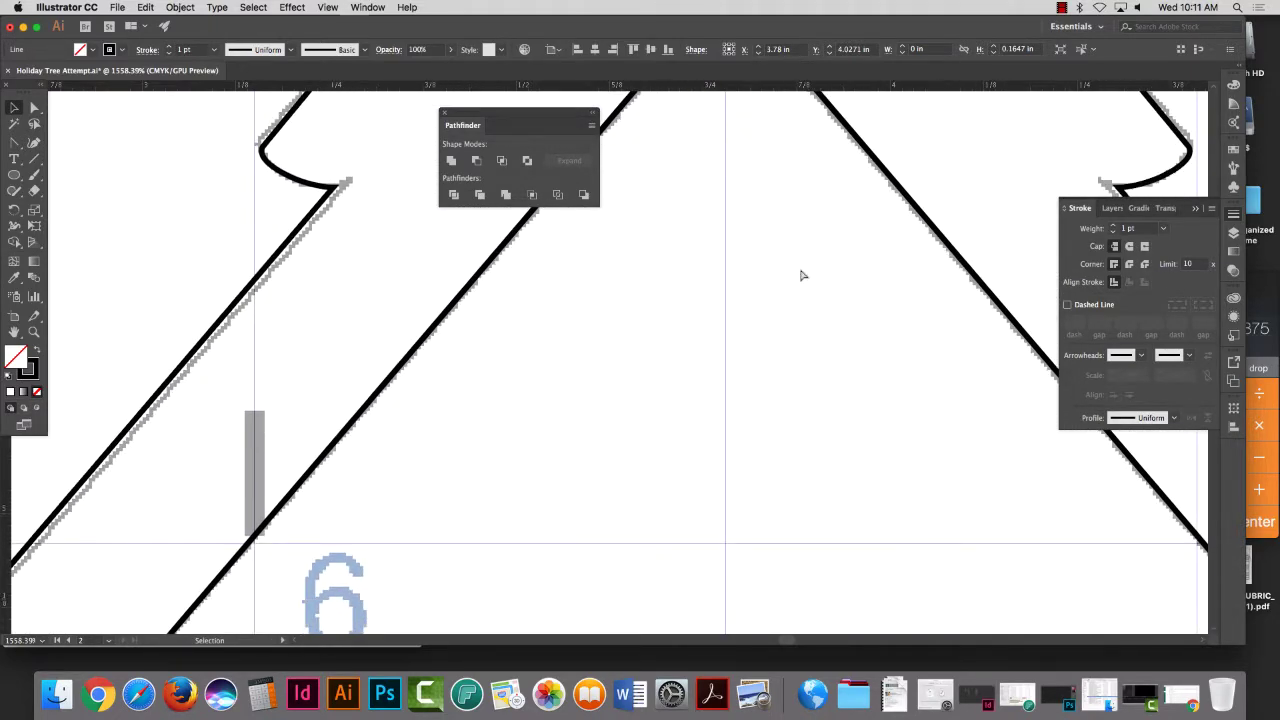
{"action": "key", "text": "super+v"}
{"action": "left_click_drag", "start_coordinate": [604, 345], "coordinate": [255, 460]}
Step: Turn on Snap to Grid and align the copied slot line with the vertical gridline, nudging it up onto slot mark 6
{"action": "left_click", "coordinate": [328, 7]}
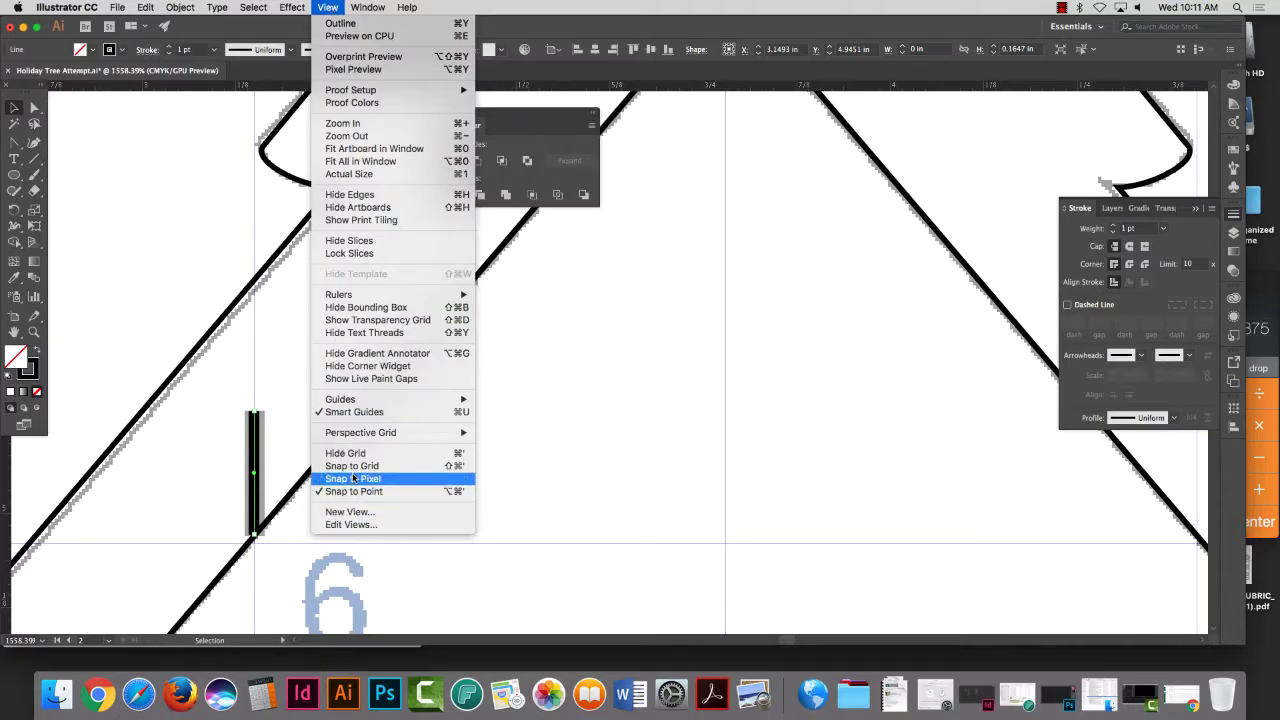
{"action": "left_click", "coordinate": [365, 470]}
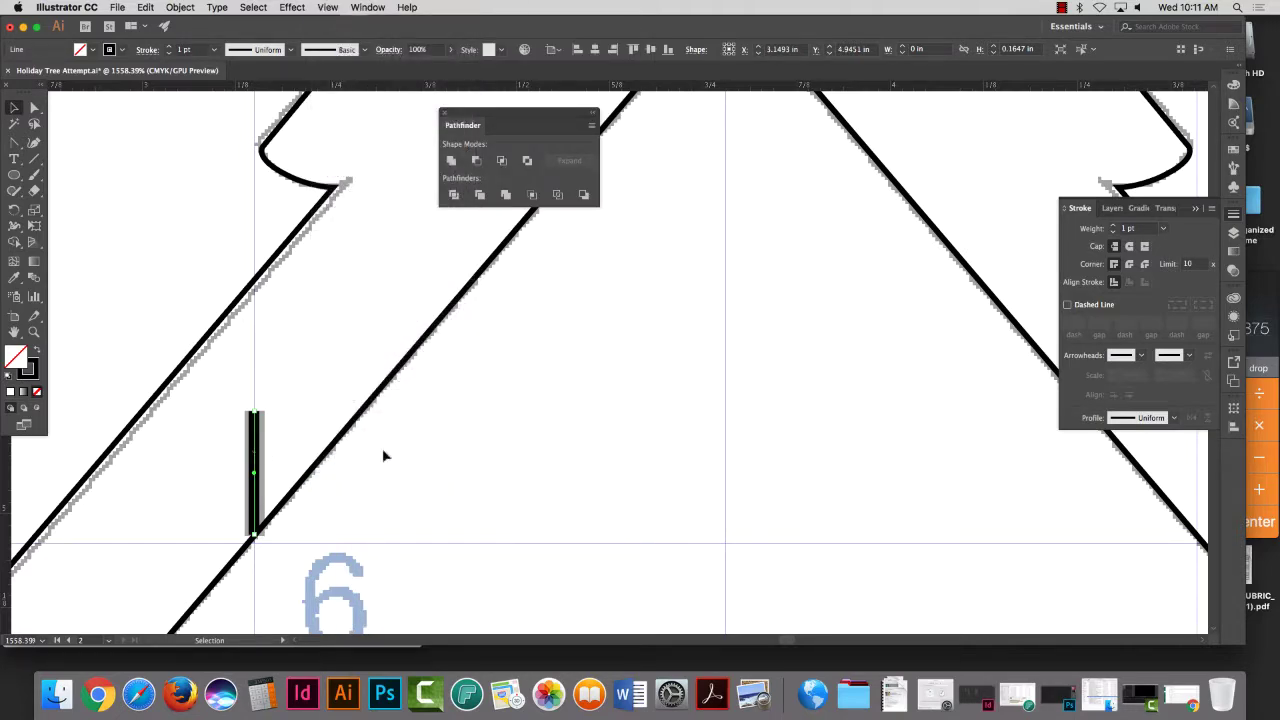
{"action": "key", "text": "super+a"}
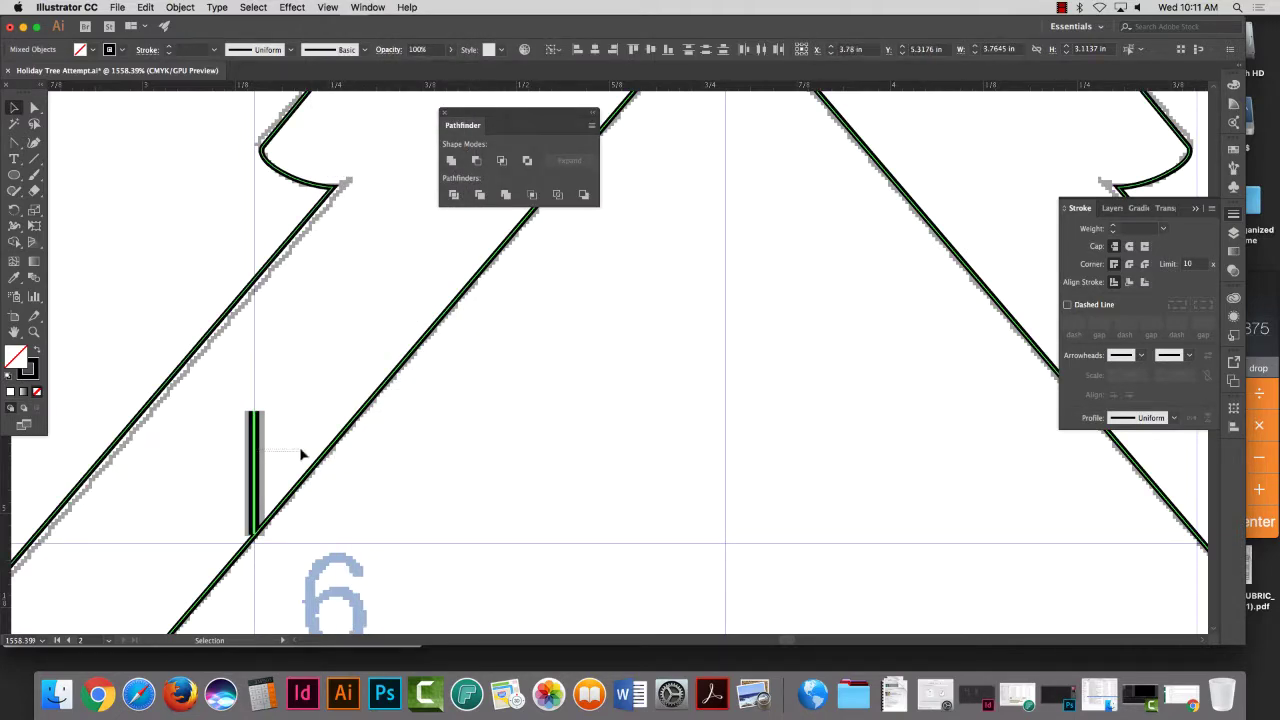
{"action": "key", "text": "shift+super+a"}
{"action": "left_click", "coordinate": [256, 472]}
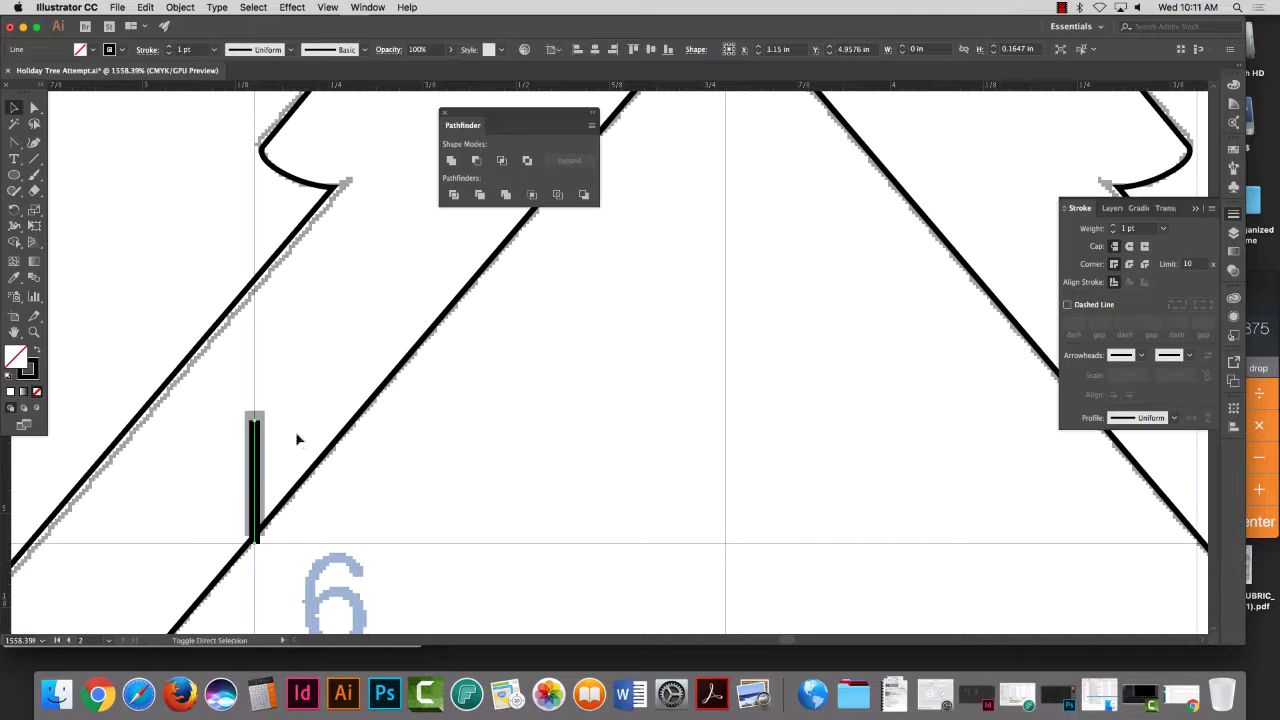
{"action": "key", "text": "Up"}
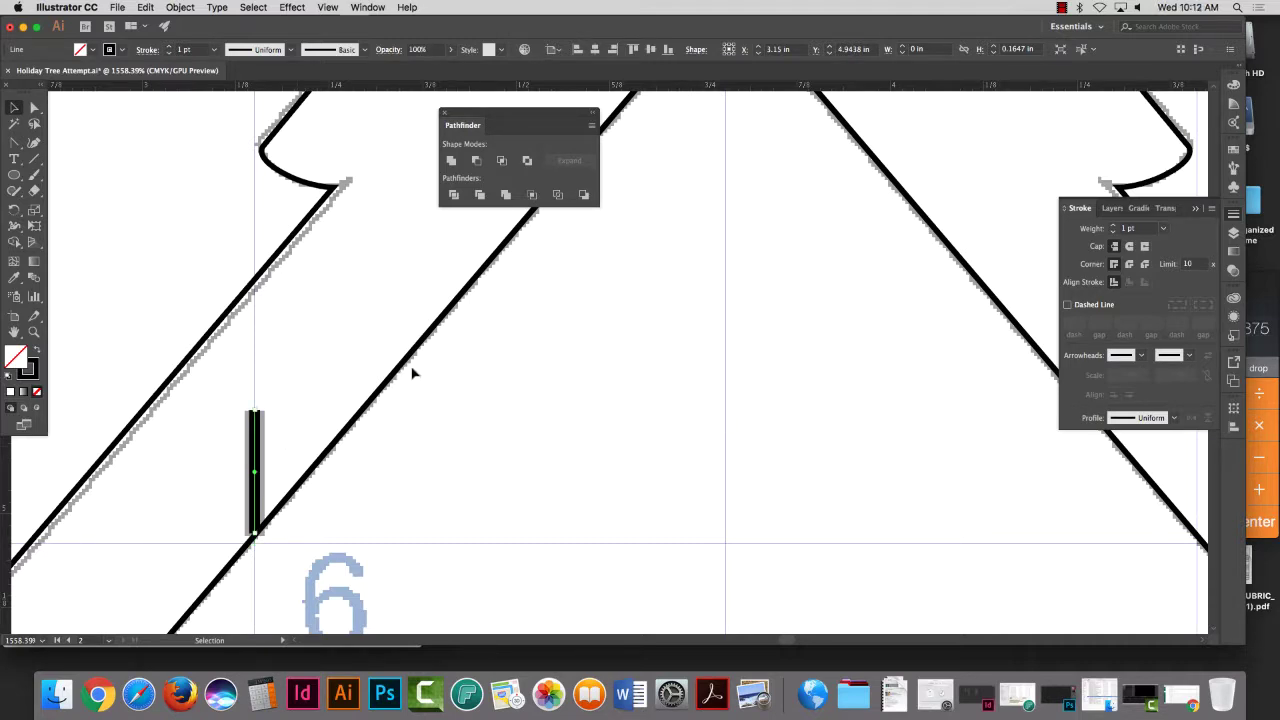
Step: Copy the slot line from mark 6 across to the vertical gridline below the 4, nudging it up onto slot mark 4
{"action": "key", "text": "super+minus"}
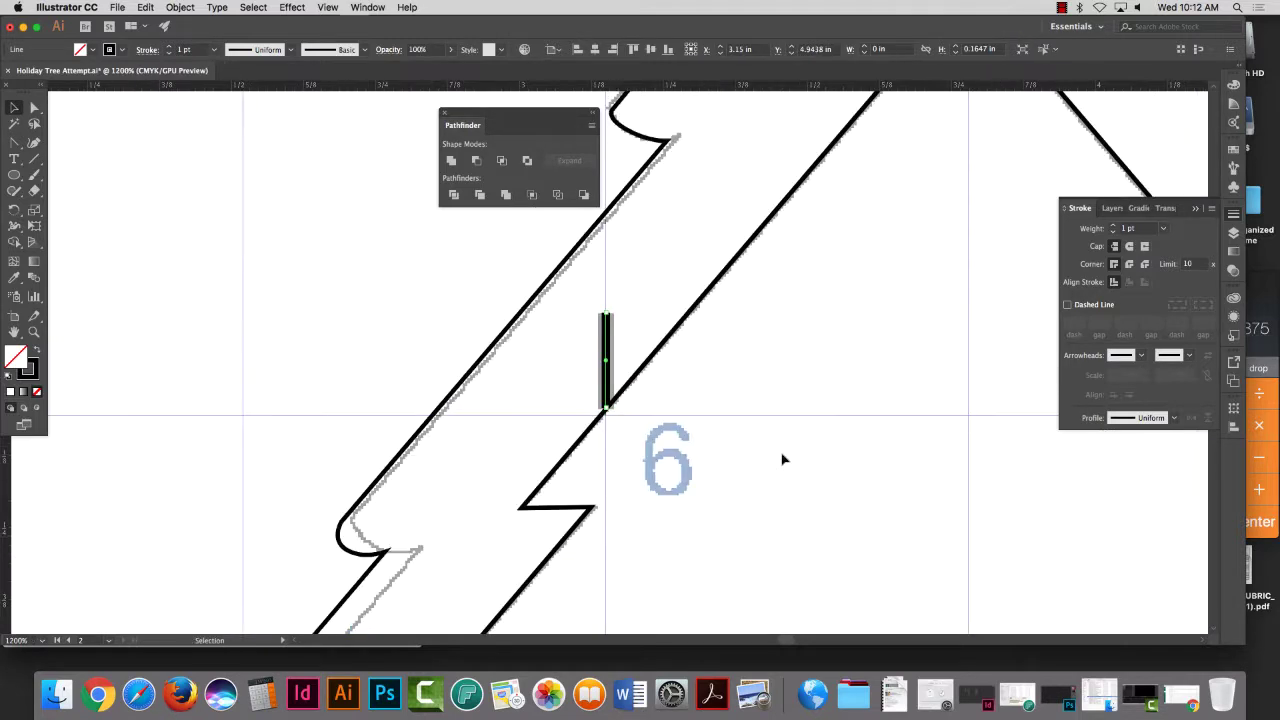
{"action": "left_click_drag", "start_coordinate": [943, 414], "coordinate": [498, 431]}
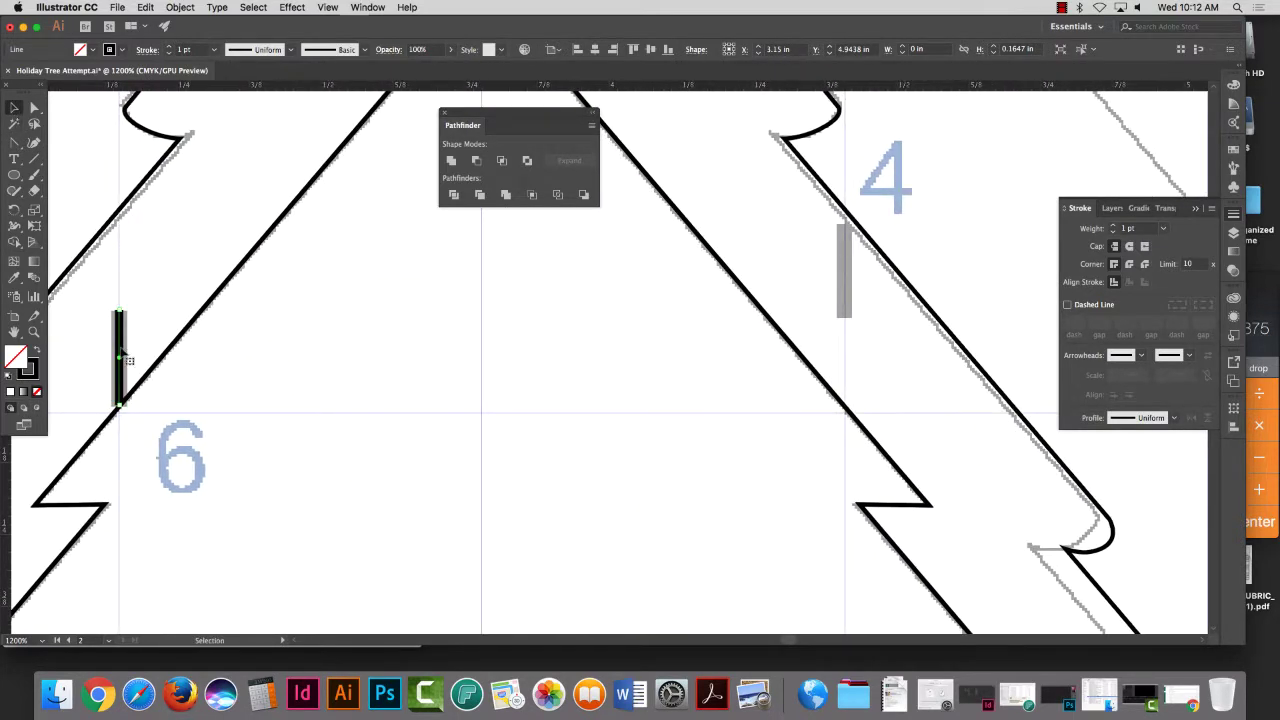
{"action": "left_click_drag", "start_coordinate": [126, 358], "coordinate": [845, 297]}
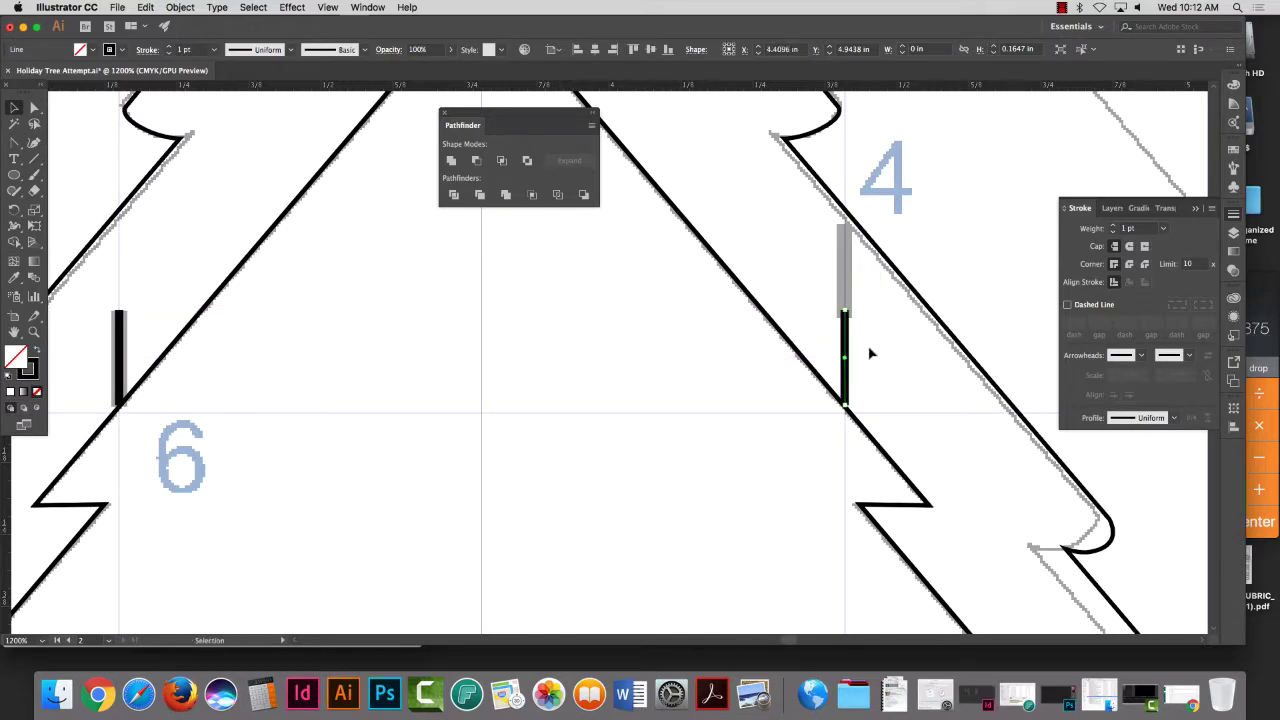
{"action": "key", "text": "Up"}
{"action": "key", "text": "Up"}
{"action": "key", "text": "Up"}
{"action": "key", "text": "Up"}
{"action": "key", "text": "Up"}
{"action": "key", "text": "Up"}
{"action": "key", "text": "Up"}
{"action": "key", "text": "Down"}
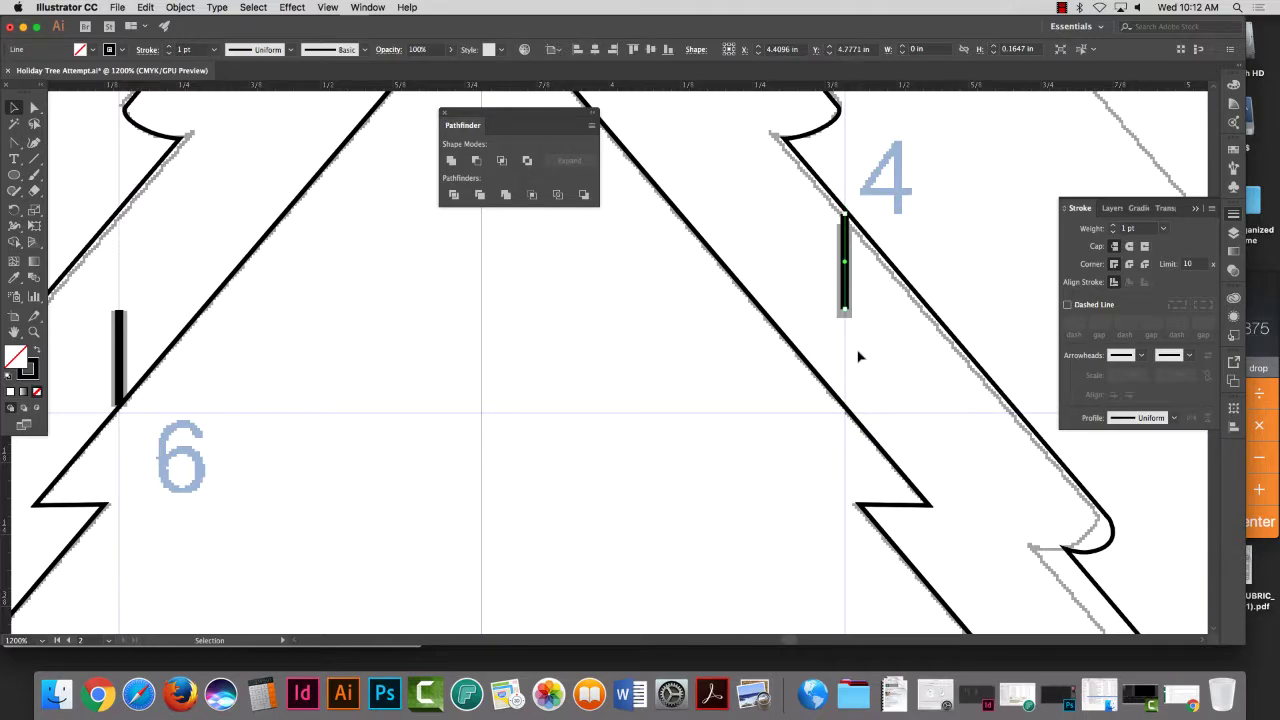
Step: Paste another slot line onto the gray mark under the 7 near Part C's lower right corner and lengthen it to about 0.23 in
{"action": "scroll", "coordinate": [697, 436], "scroll_direction": "down", "scroll_amount": 5}
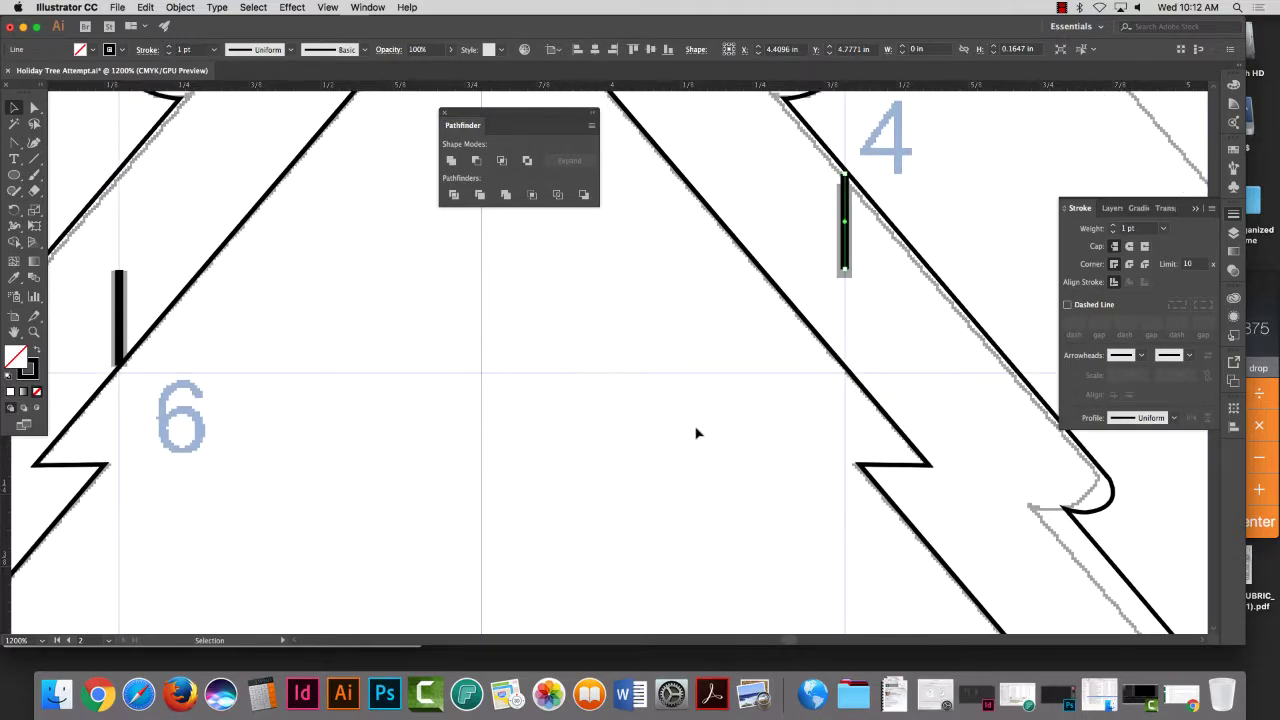
{"action": "scroll", "coordinate": [793, 511], "scroll_direction": "down", "scroll_amount": 10}
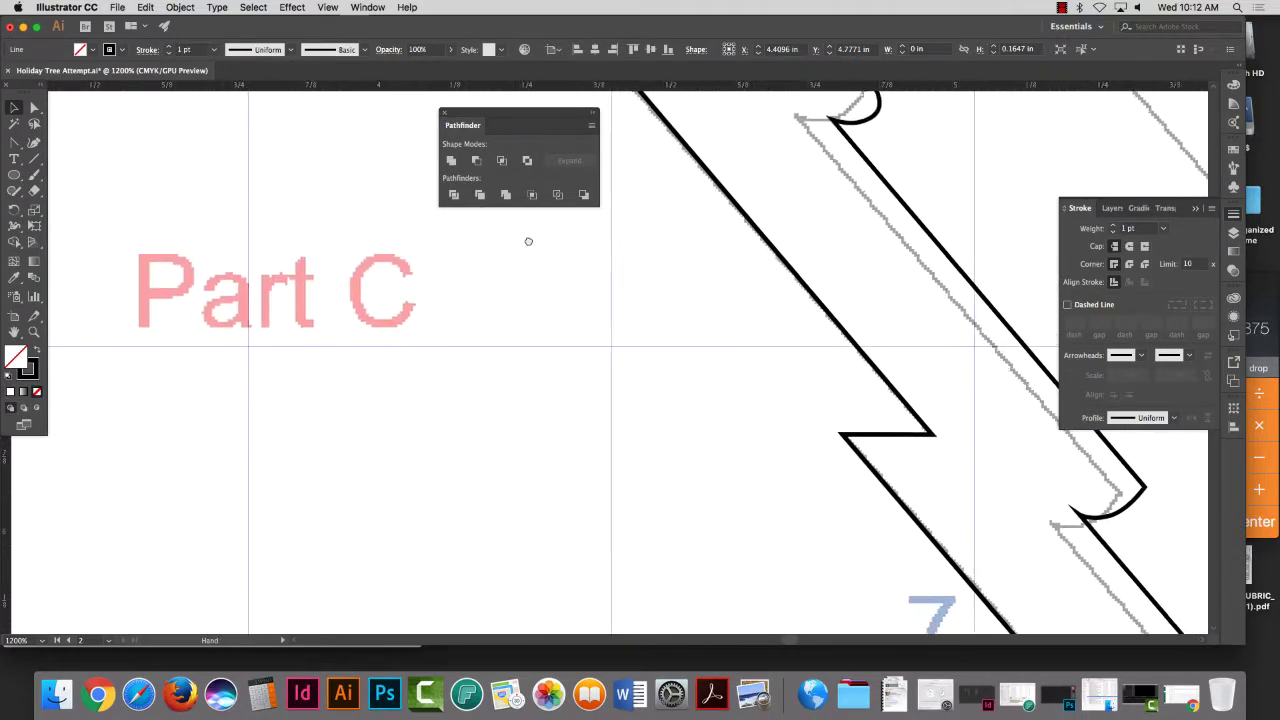
{"action": "scroll", "coordinate": [777, 218], "scroll_direction": "up", "scroll_amount": 1}
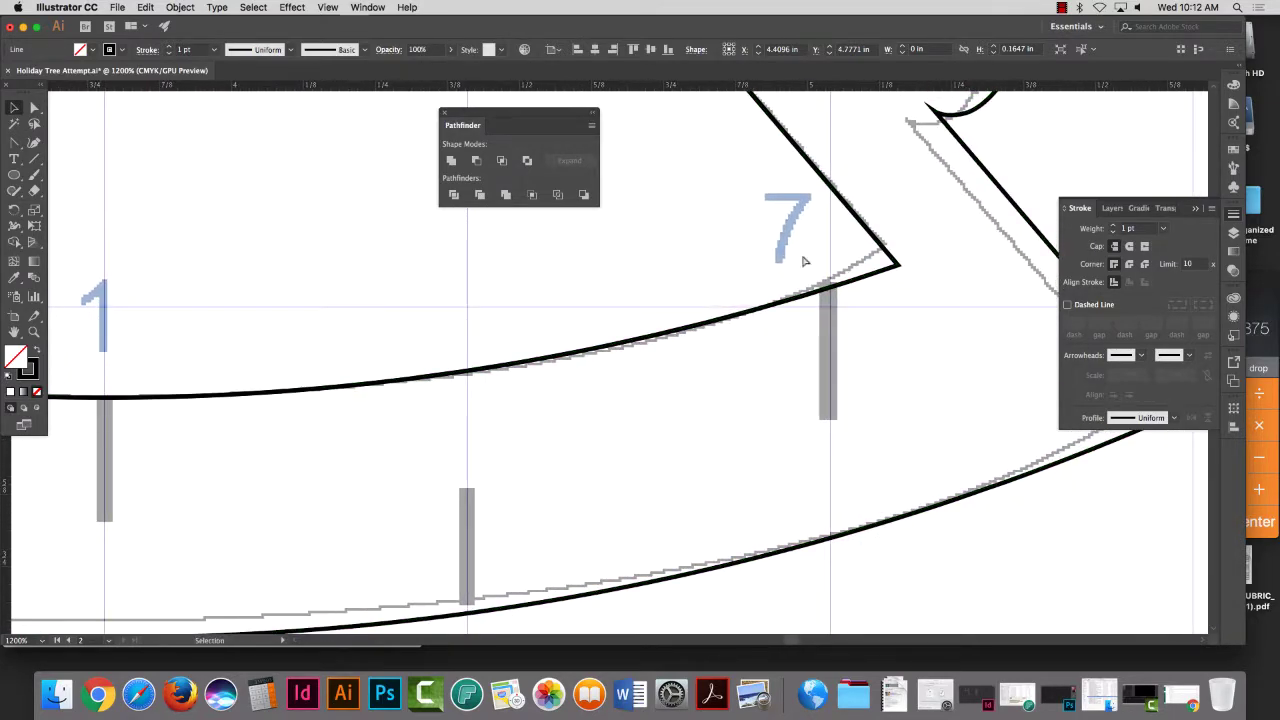
{"action": "key", "text": "super+v"}
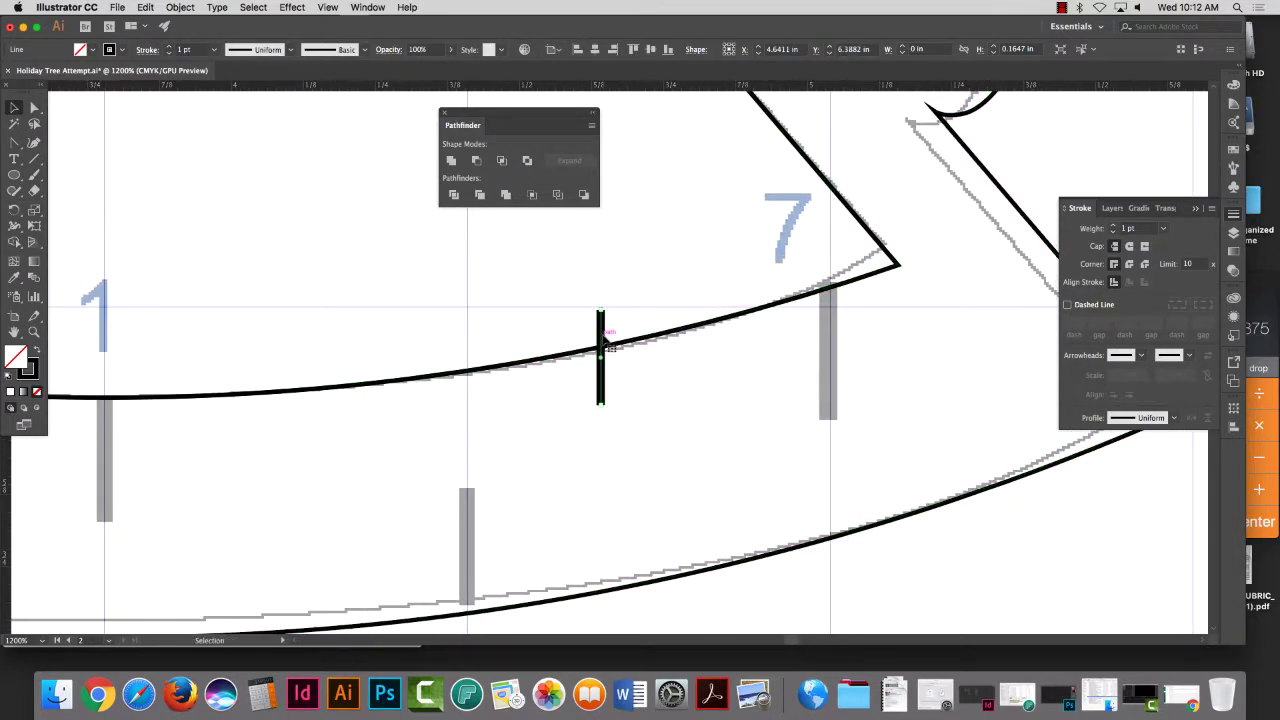
{"action": "left_click_drag", "start_coordinate": [603, 345], "coordinate": [830, 318]}
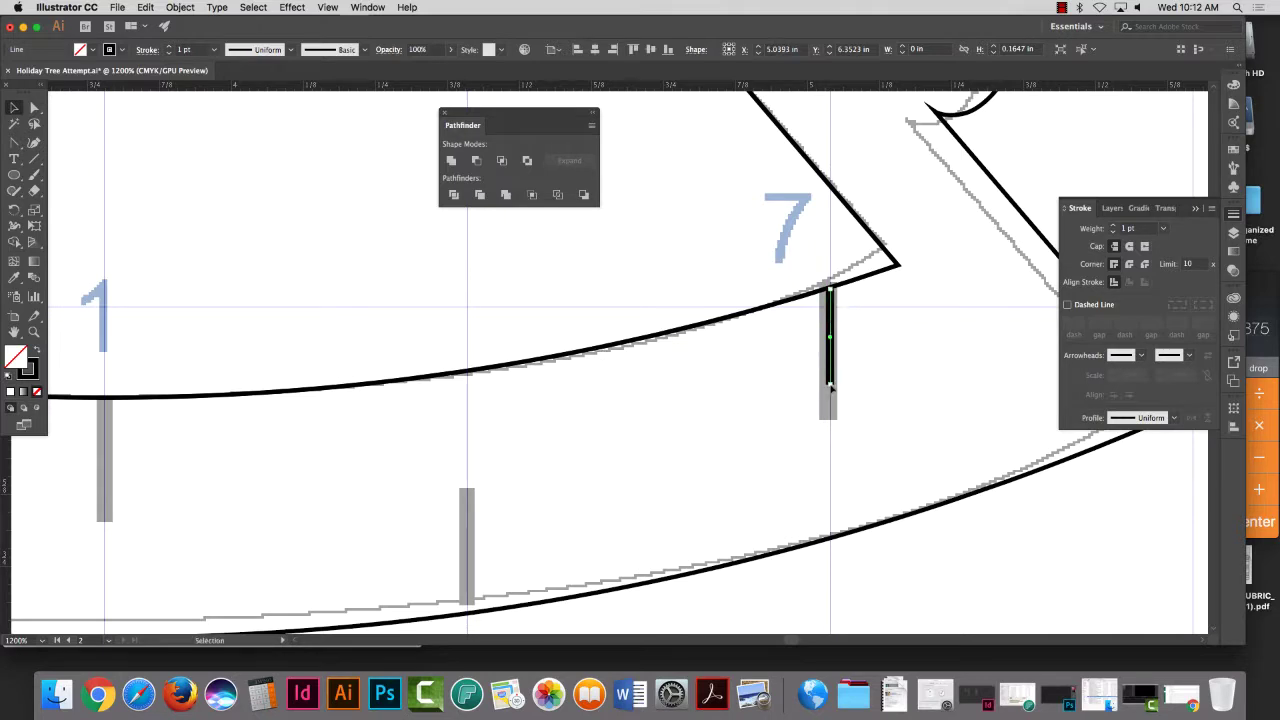
{"action": "left_click_drag", "start_coordinate": [830, 385], "coordinate": [830, 418]}
Step: Copy the lengthened slot line onto mark 3, and again onto mark 1 with its length trimmed to about 0.22 in
{"action": "left_click_drag", "start_coordinate": [833, 400], "coordinate": [466, 600]}
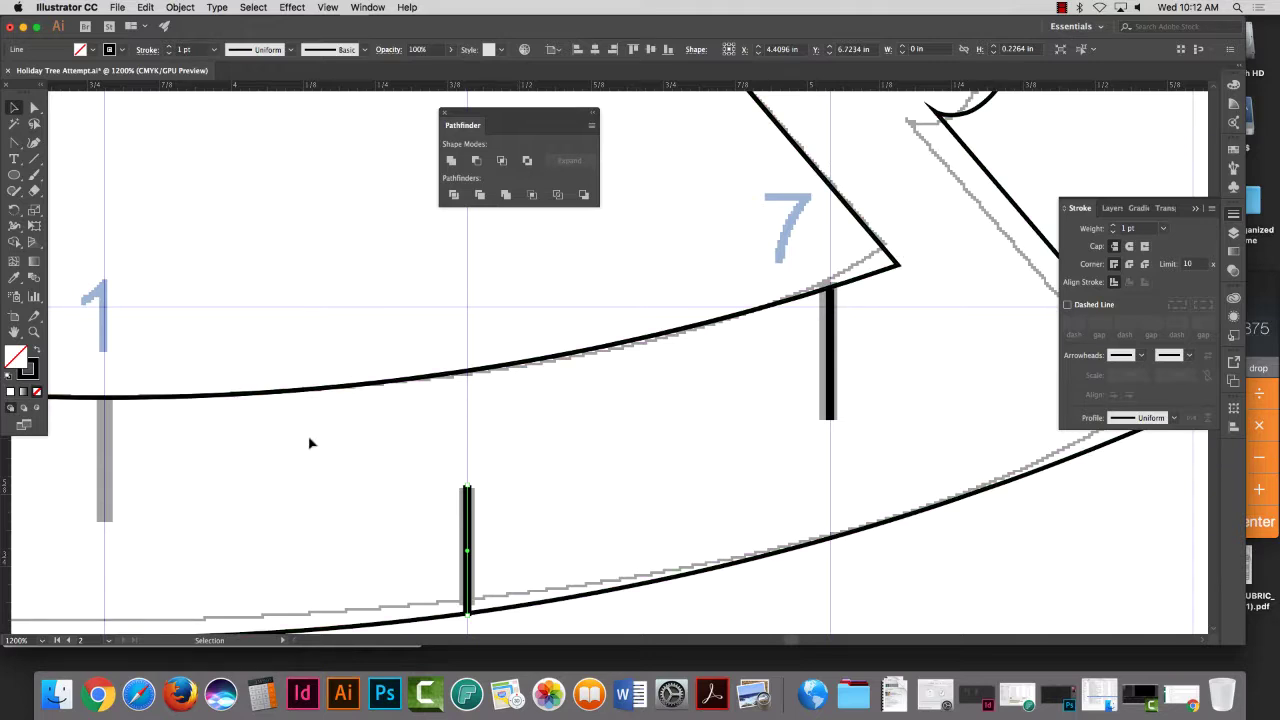
{"action": "left_click_drag", "start_coordinate": [214, 437], "coordinate": [700, 389]}
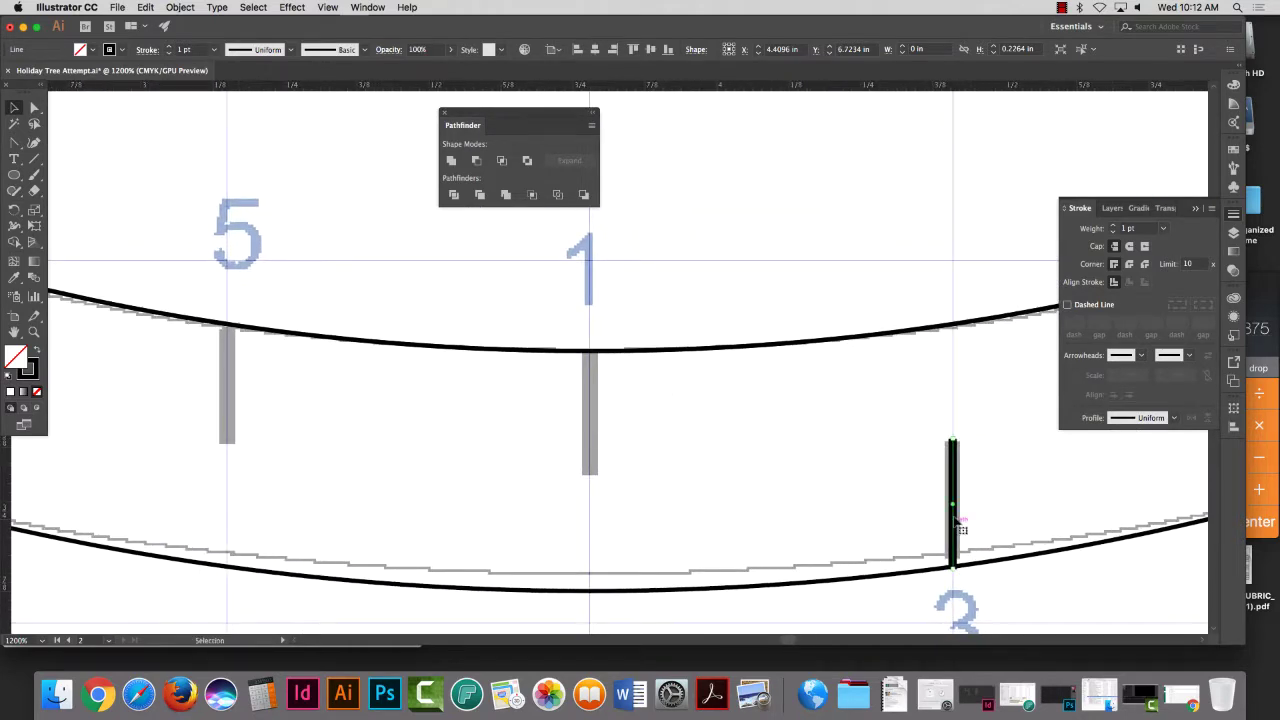
{"action": "left_click_drag", "start_coordinate": [958, 490], "coordinate": [590, 402]}
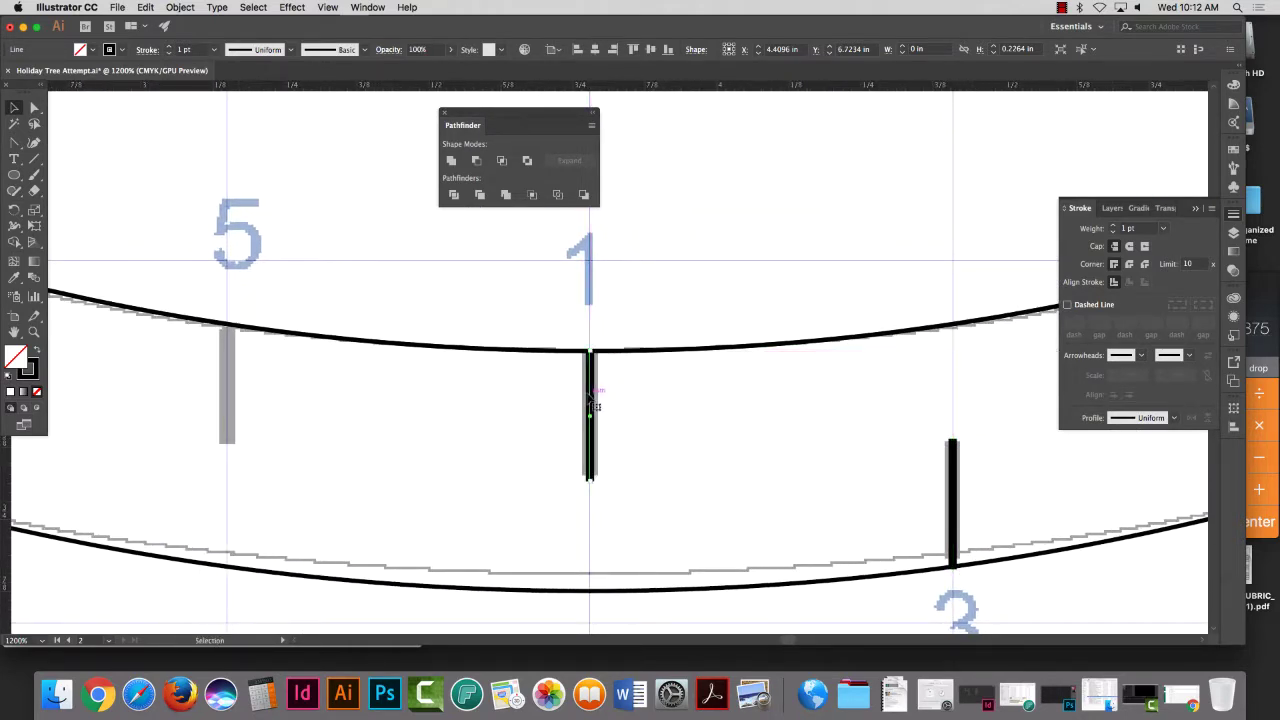
{"action": "left_click_drag", "start_coordinate": [590, 485], "coordinate": [590, 476]}
Step: Copy the slot line onto mark 5 at about 0.21 in long, and onto the left mark 7 at about 0.23 in
{"action": "left_click_drag", "start_coordinate": [592, 392], "coordinate": [228, 368]}
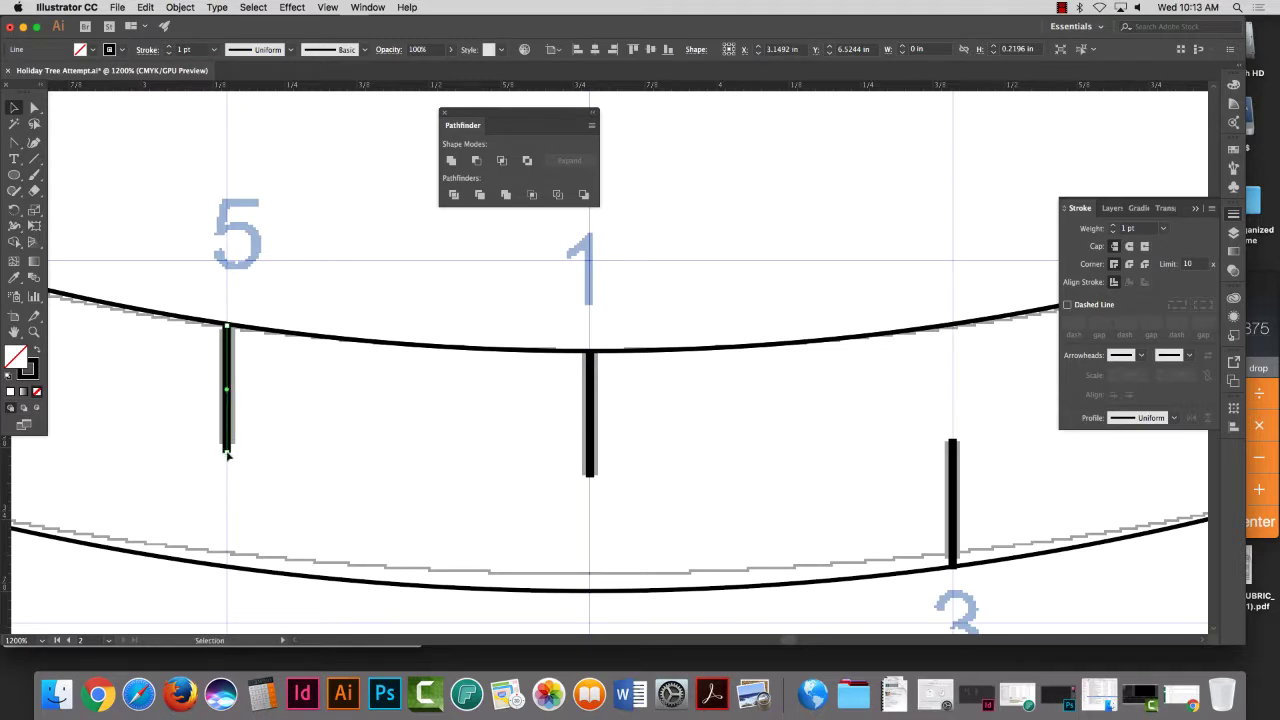
{"action": "left_click_drag", "start_coordinate": [498, 435], "coordinate": [857, 459]}
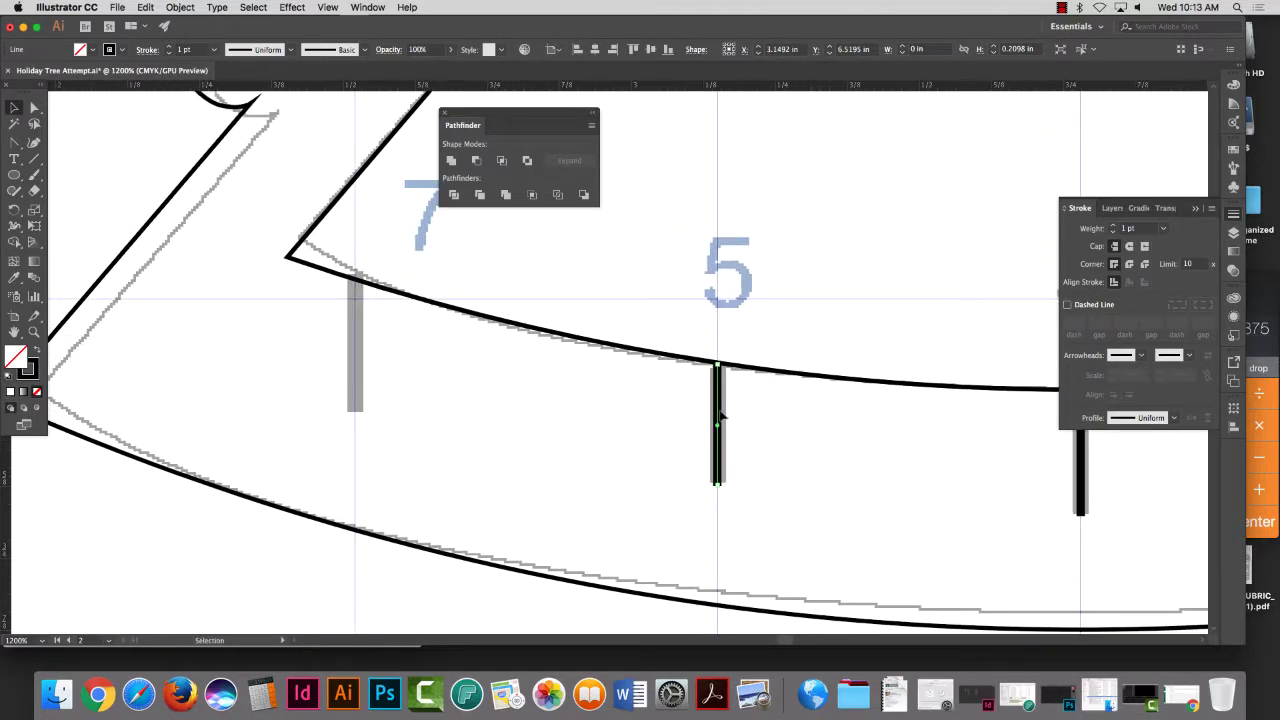
{"action": "left_click_drag", "start_coordinate": [719, 411], "coordinate": [385, 313]}
{"action": "left_click", "coordinate": [742, 437]}
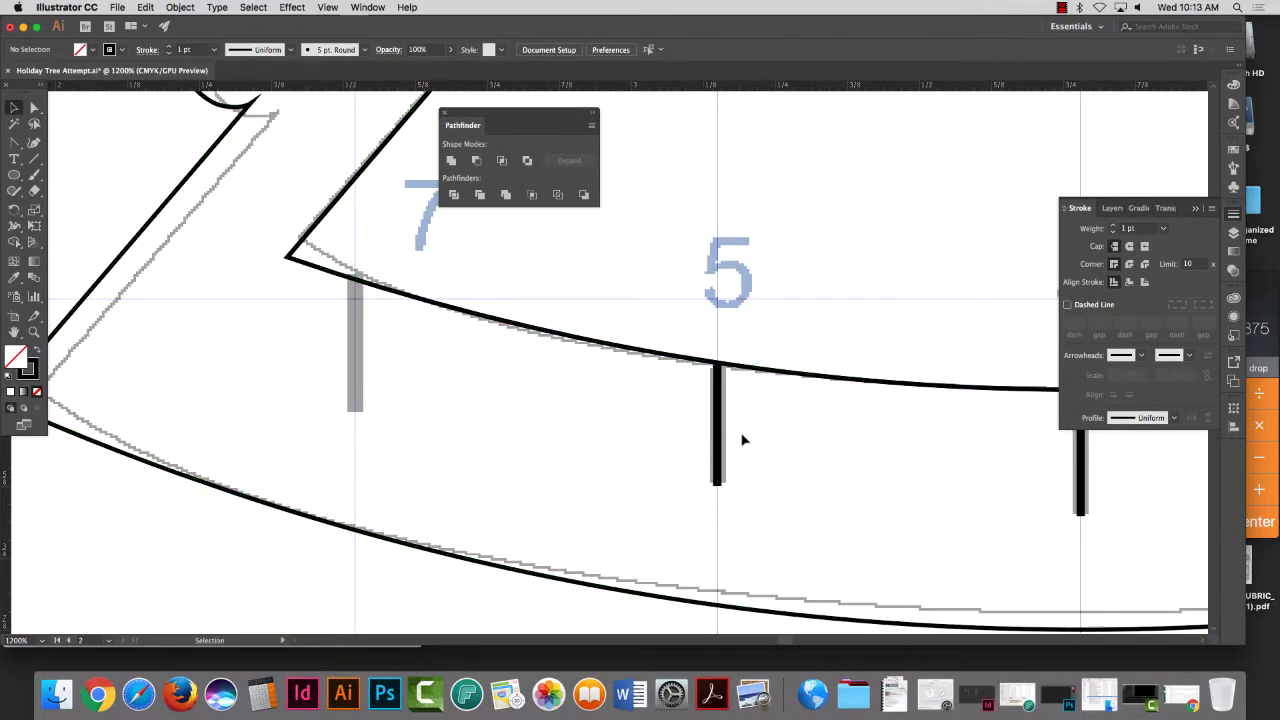
{"action": "left_click_drag", "start_coordinate": [720, 424], "coordinate": [355, 337]}
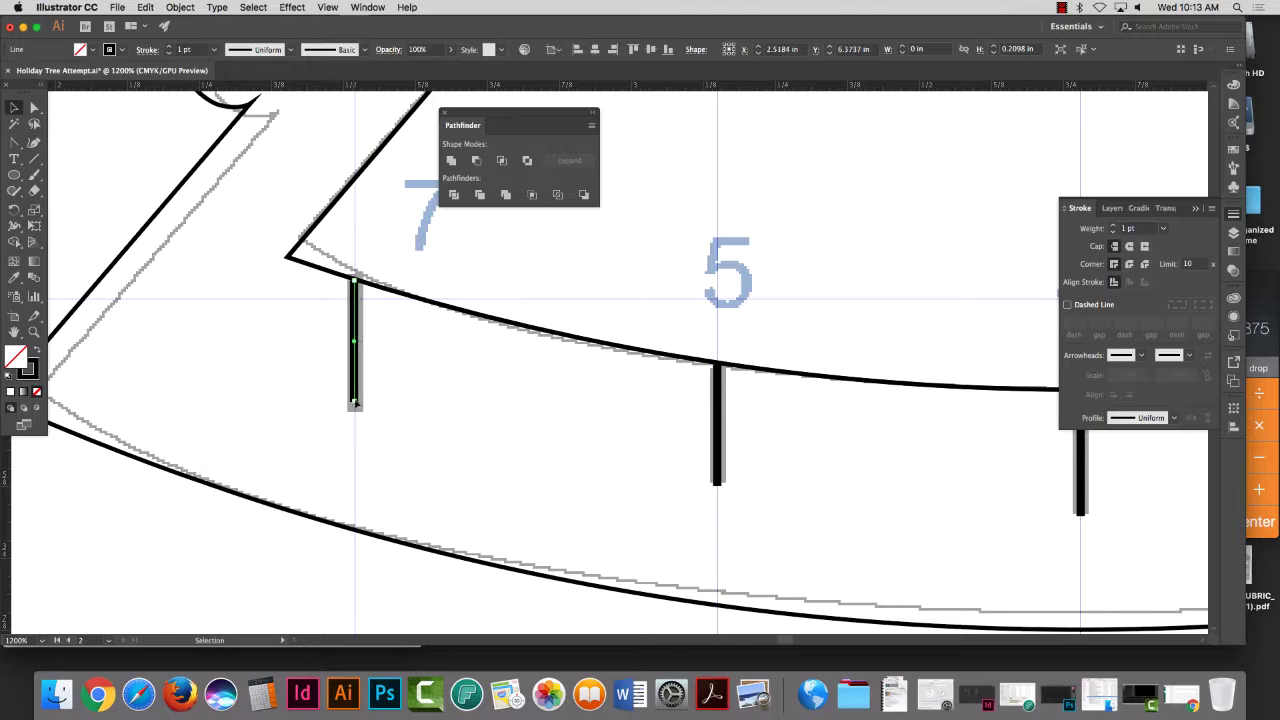
{"action": "left_click_drag", "start_coordinate": [355, 404], "coordinate": [355, 410]}
Step: Group the whole Part C outline together with all its slot lines on the Shapes layer
{"action": "key", "text": "super+minus"}
{"action": "key", "text": "super+minus"}
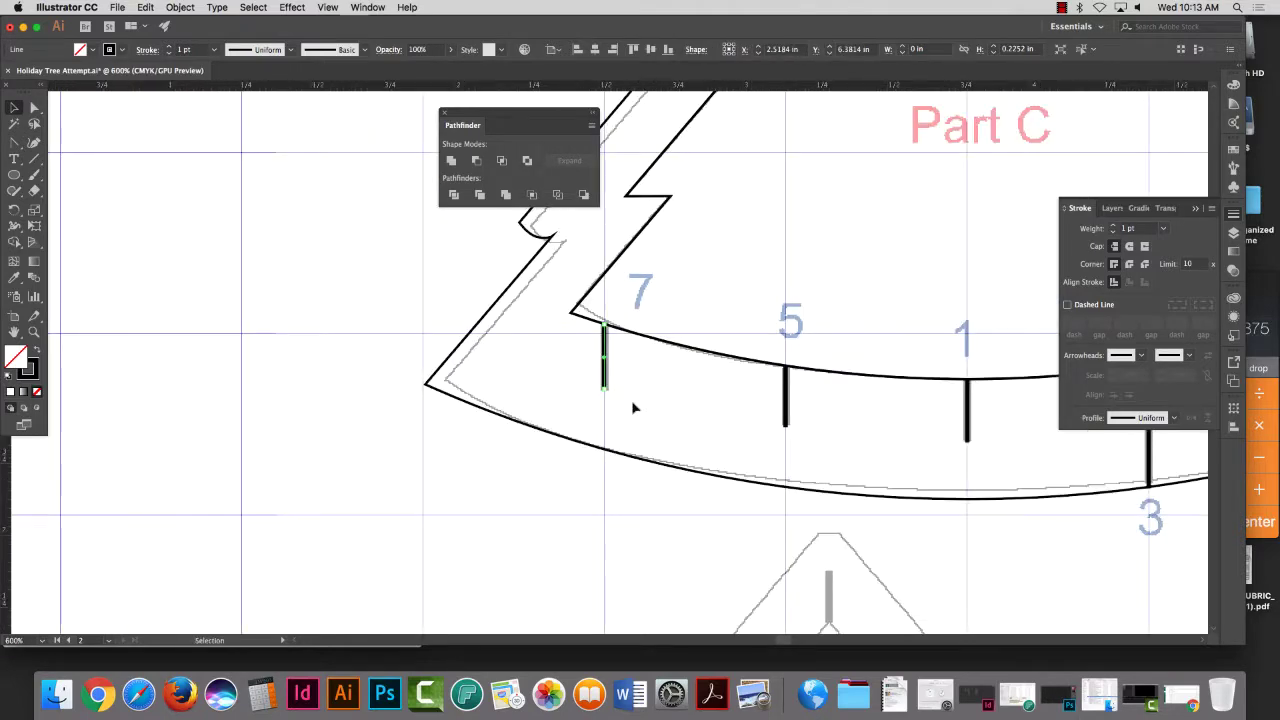
{"action": "key", "text": "super+minus"}
{"action": "key", "text": "super+minus"}
{"action": "key", "text": "super+minus"}
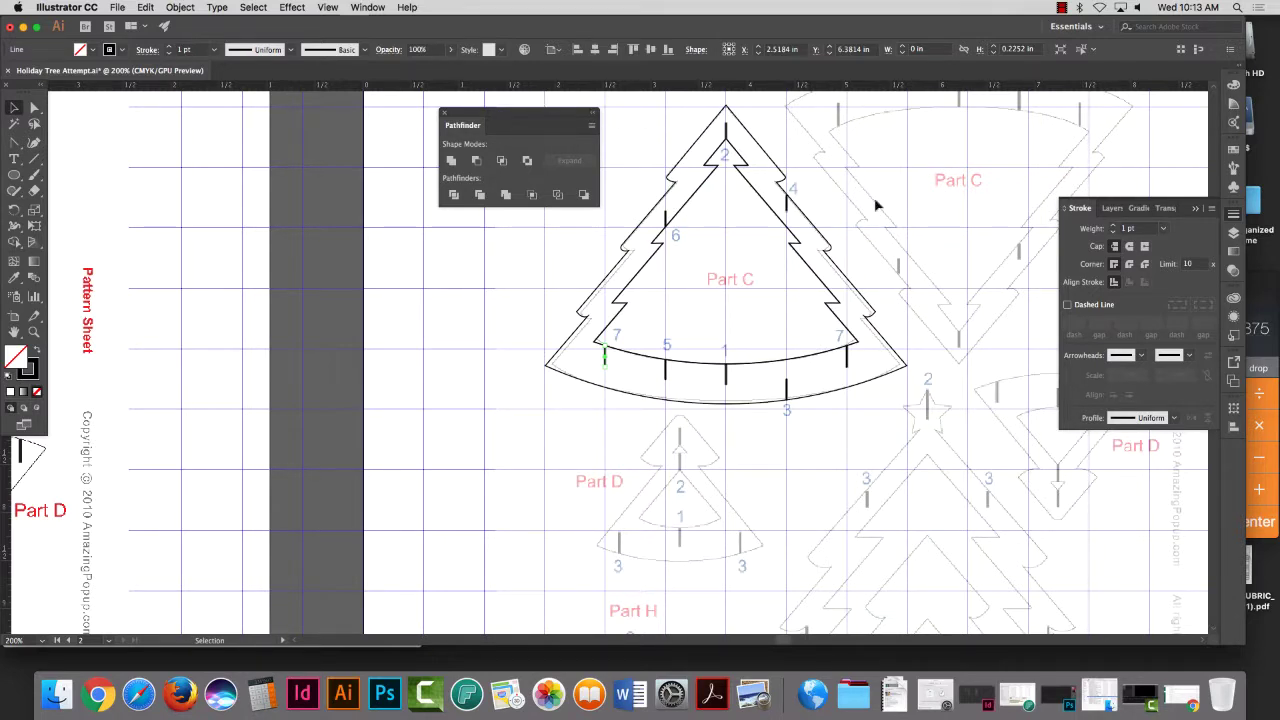
{"action": "left_click", "coordinate": [1233, 231]}
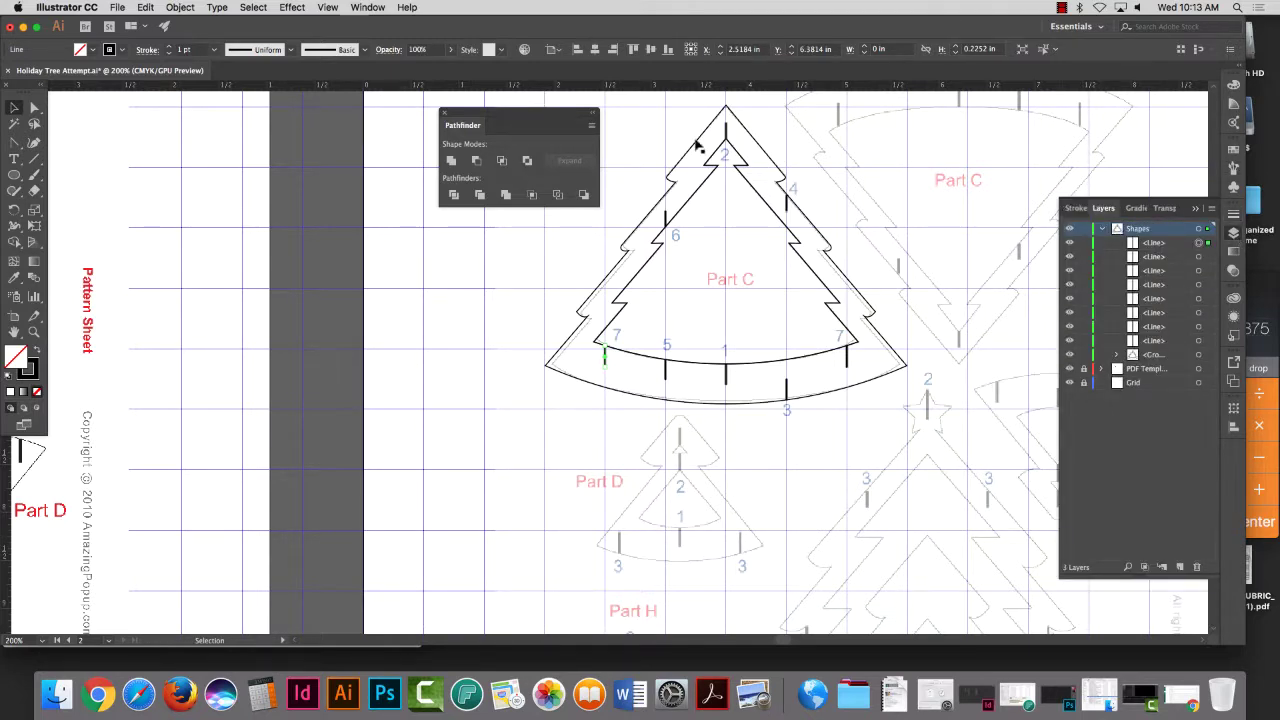
{"action": "left_click_drag", "start_coordinate": [538, 100], "coordinate": [929, 426]}
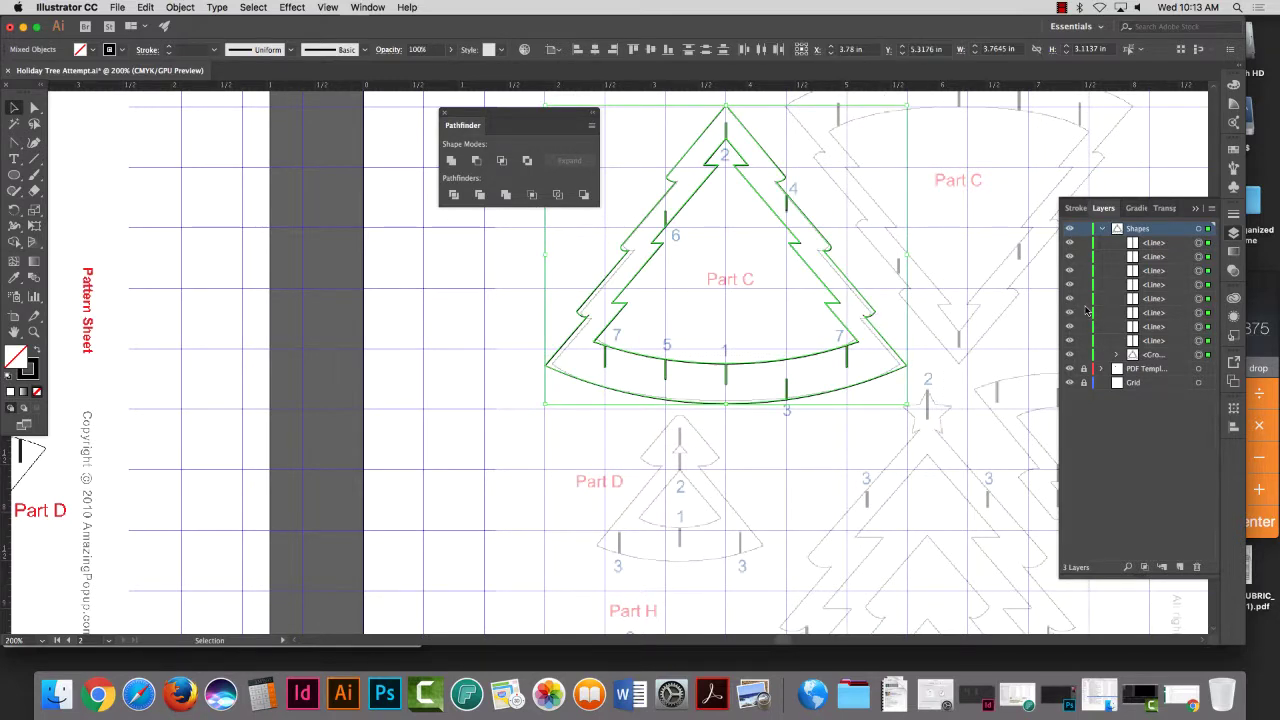
{"action": "left_click", "coordinate": [180, 7]}
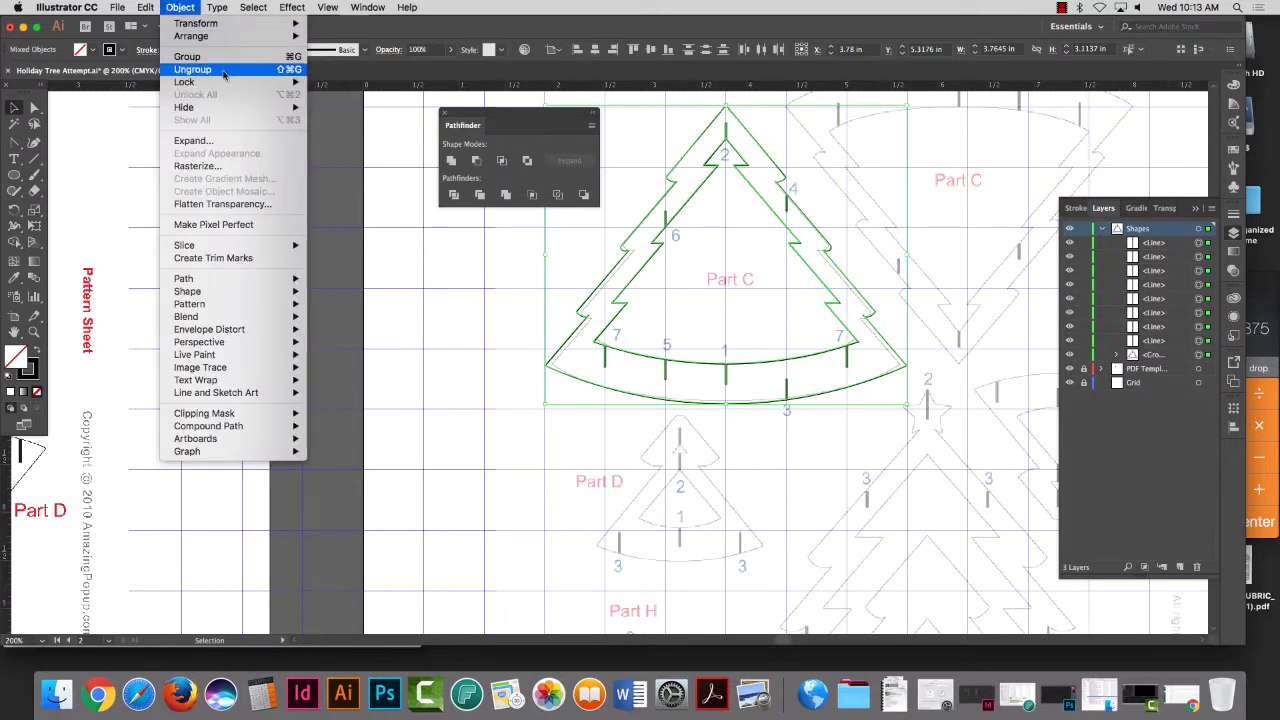
{"action": "left_click", "coordinate": [186, 57]}
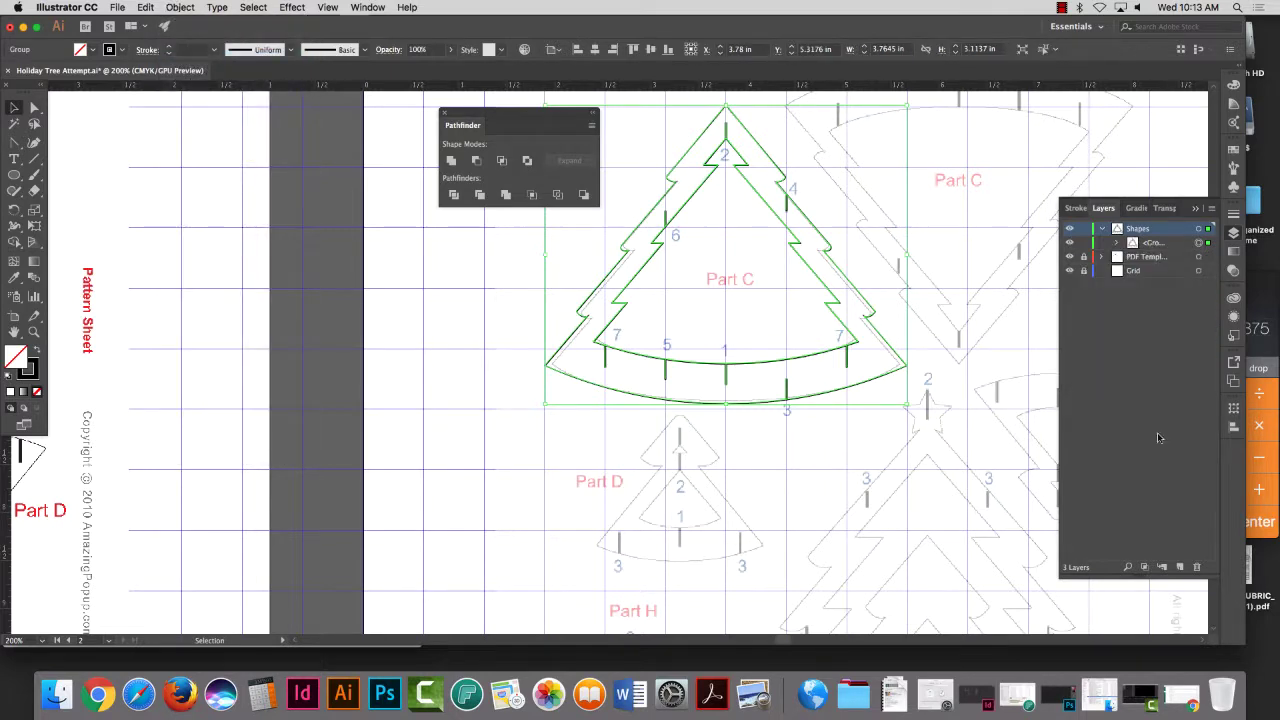
Step: Toggle the visibility of the Part C group and the PDF template layer to examine the drawing on its own, leaving both shown
{"action": "left_click", "coordinate": [1069, 245]}
{"action": "left_click", "coordinate": [1069, 245]}
{"action": "left_click", "coordinate": [1069, 245]}
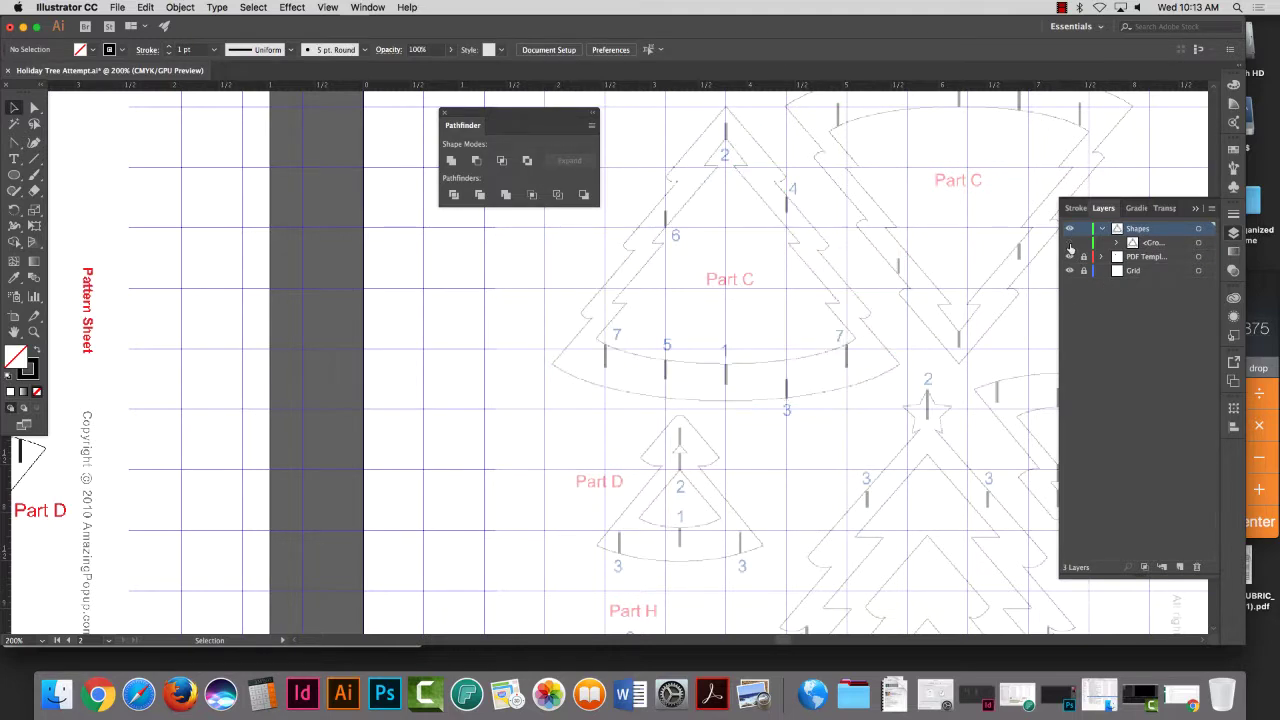
{"action": "left_click", "coordinate": [1069, 257]}
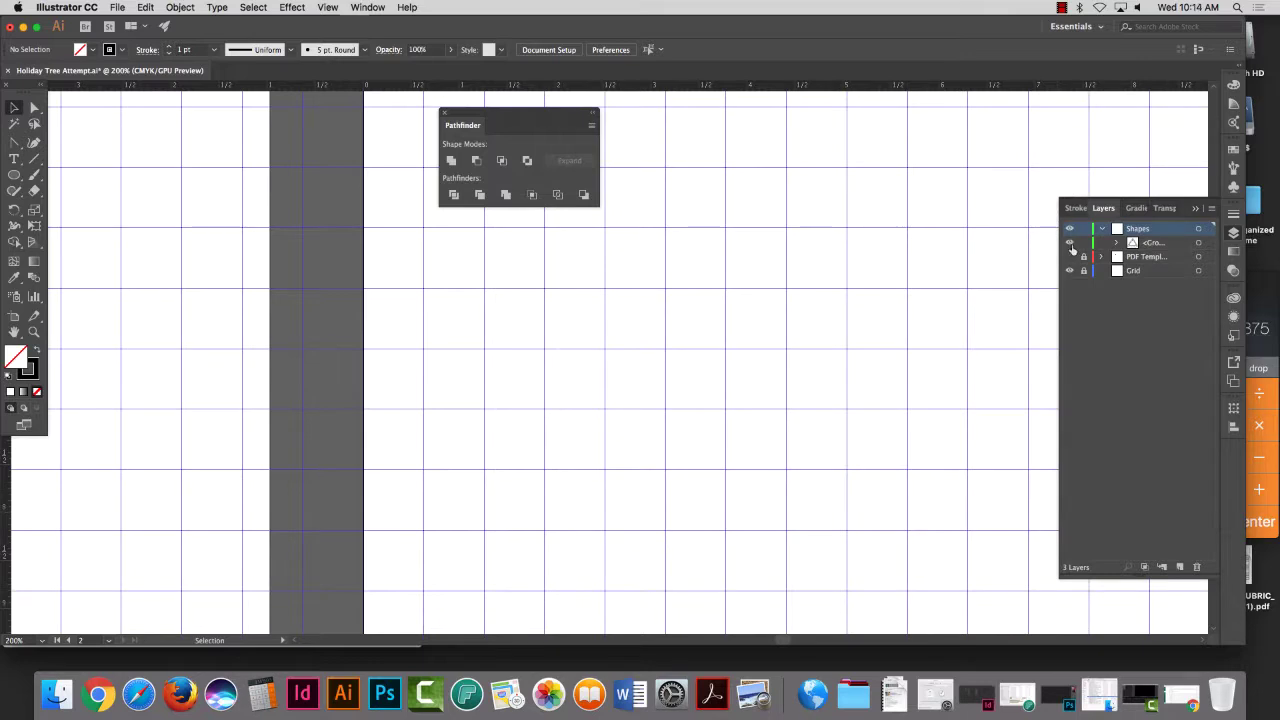
{"action": "left_click", "coordinate": [1069, 243]}
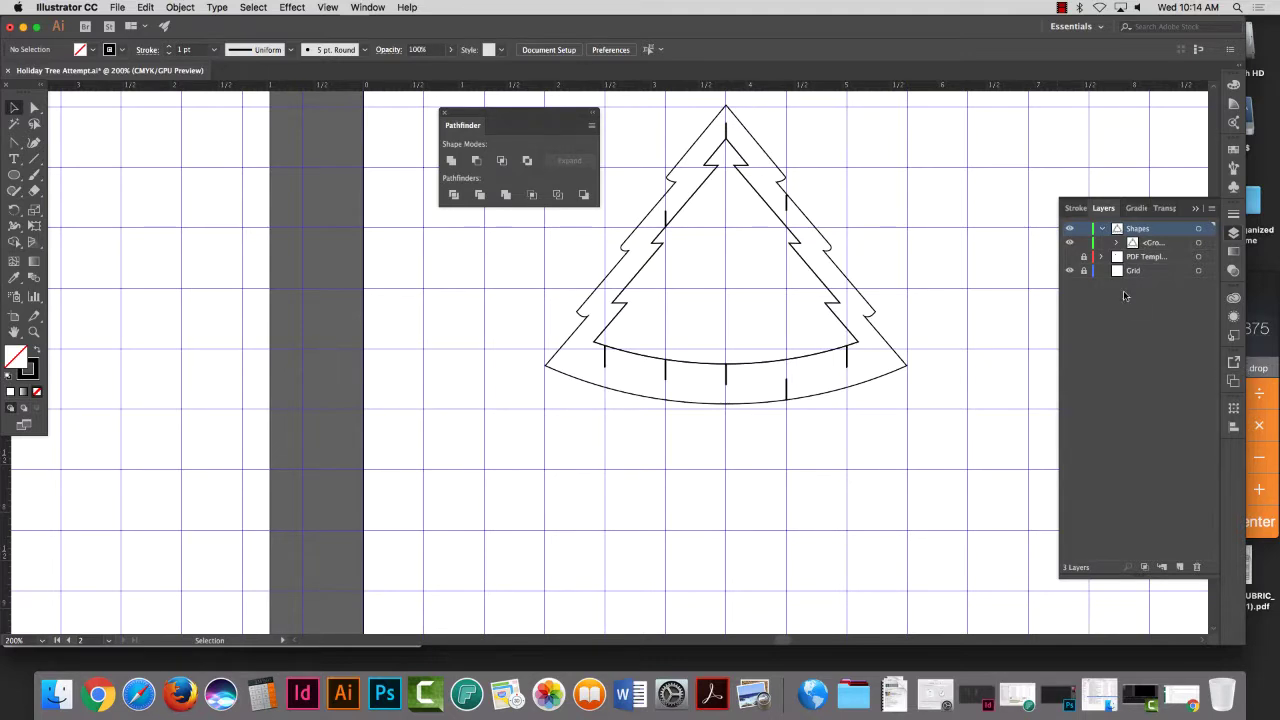
{"action": "left_click", "coordinate": [1069, 257]}
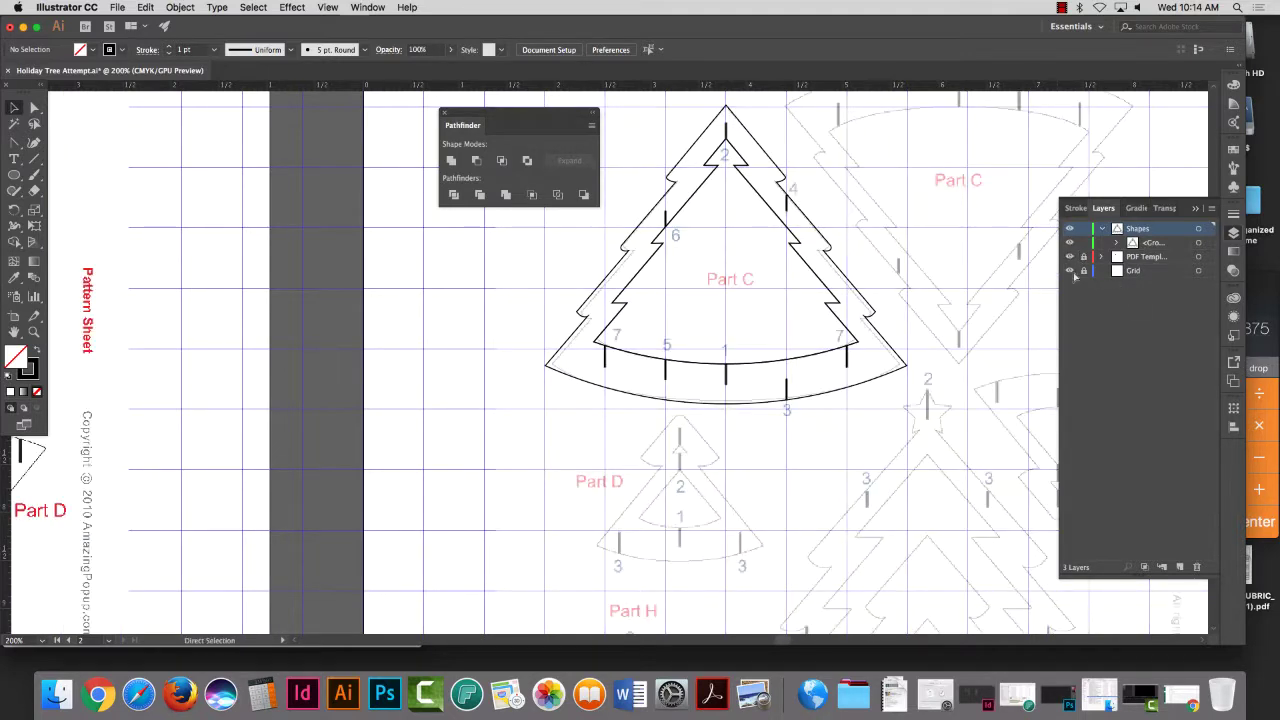
Step: Look over the remaining template parts around Part C, from Parts D, H and F to Part B and its base
{"action": "key", "text": "super+minus"}
{"action": "key", "text": "super+minus"}
{"action": "key", "text": "super+minus"}
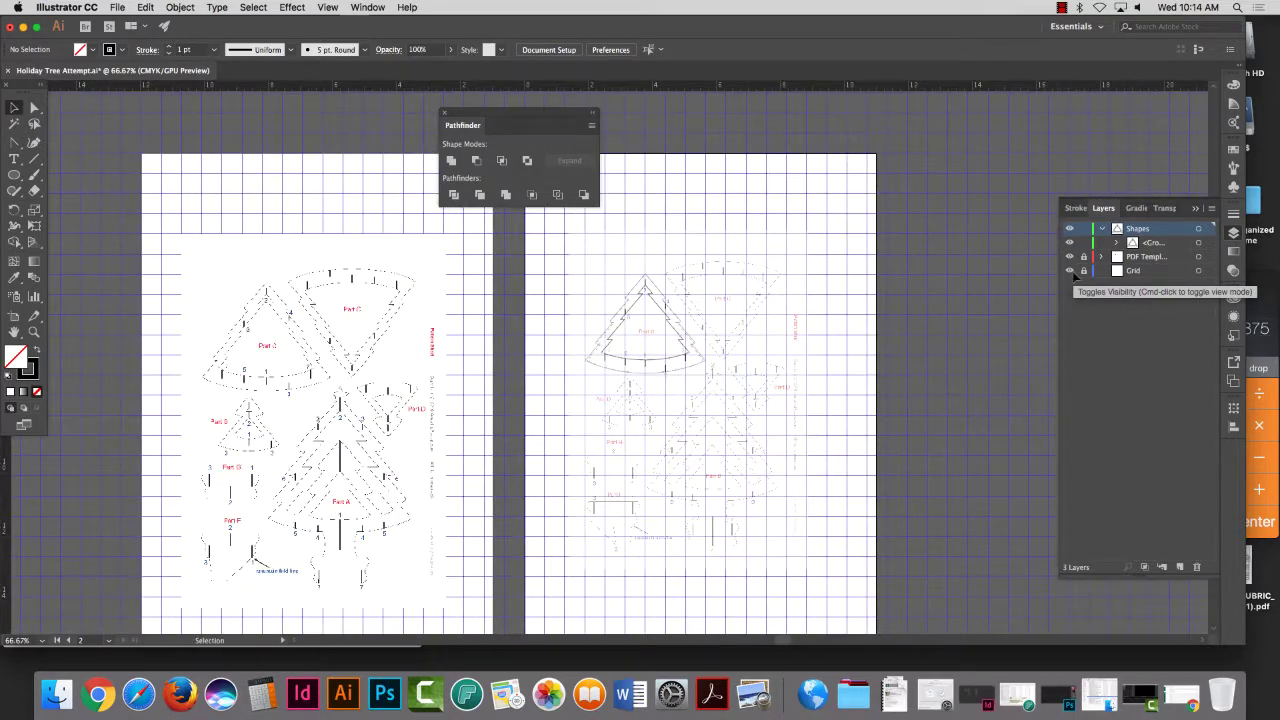
{"action": "left_click", "coordinate": [34, 332]}
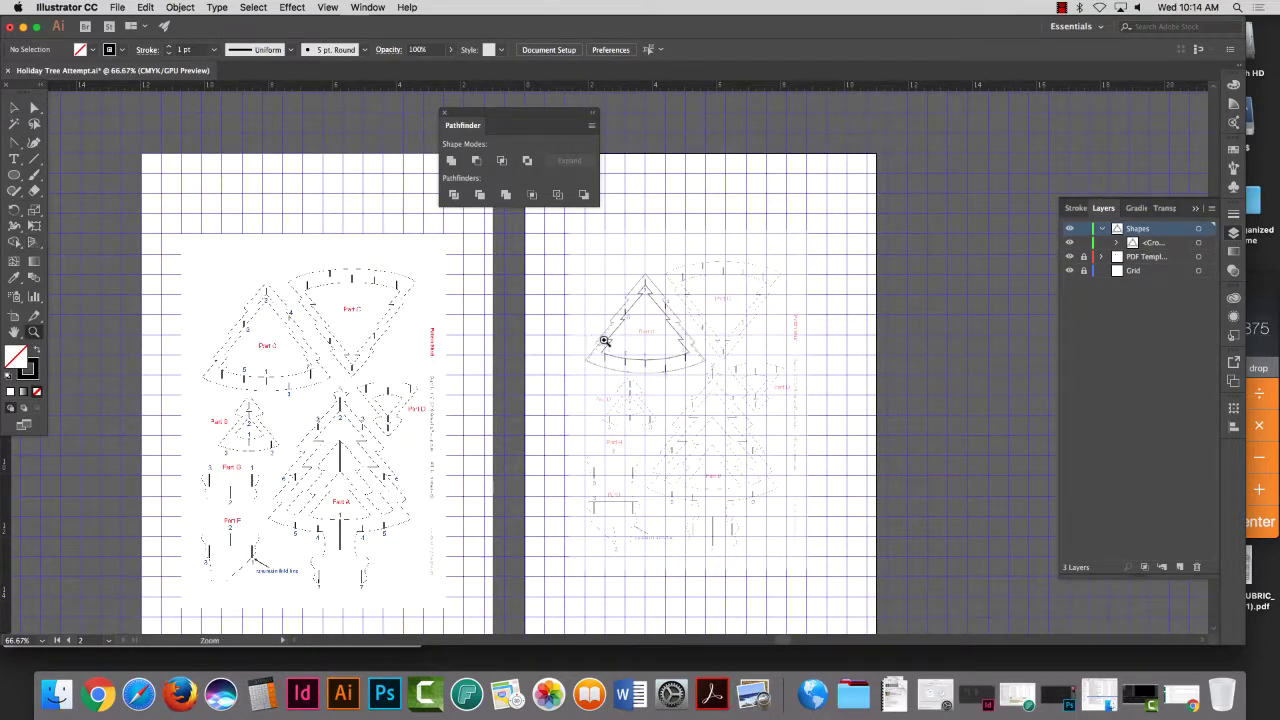
{"action": "left_click_drag", "start_coordinate": [603, 337], "coordinate": [896, 420]}
{"action": "scroll", "coordinate": [896, 420], "scroll_direction": "down", "scroll_amount": 5}
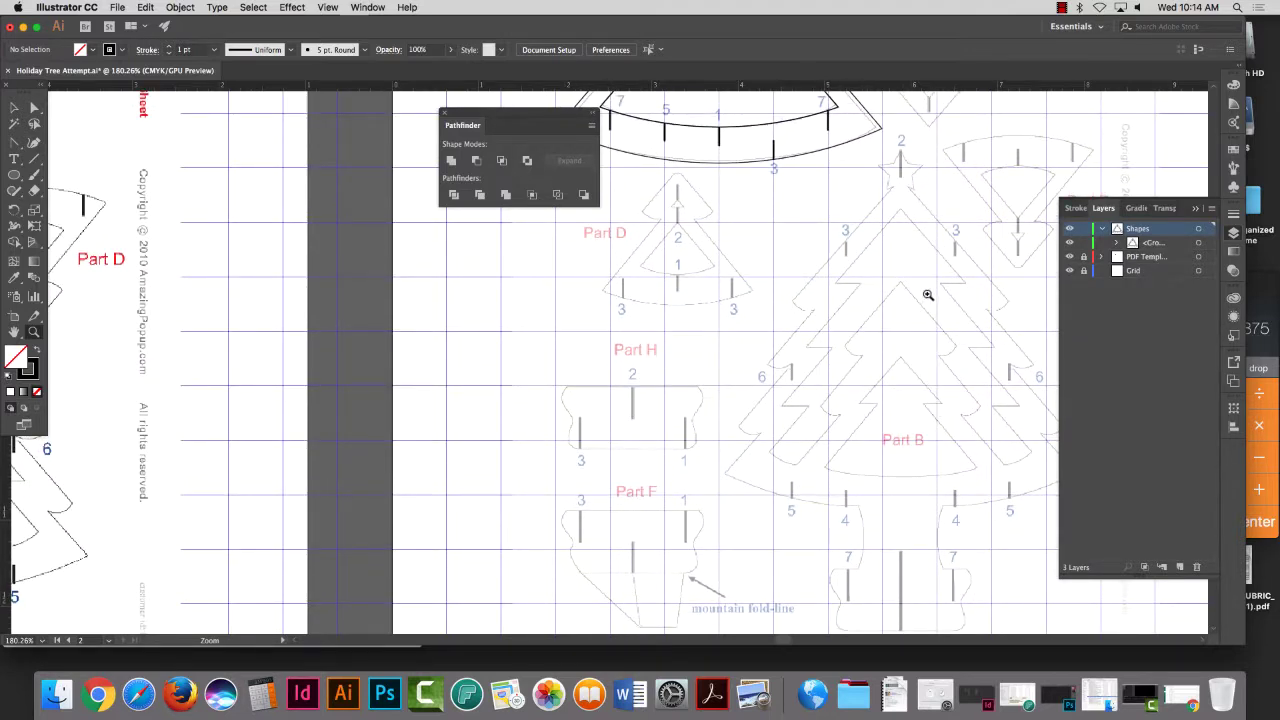
{"action": "scroll", "coordinate": [856, 463], "scroll_direction": "down", "scroll_amount": 1}
{"action": "scroll", "coordinate": [877, 475], "scroll_direction": "up", "scroll_amount": 6}
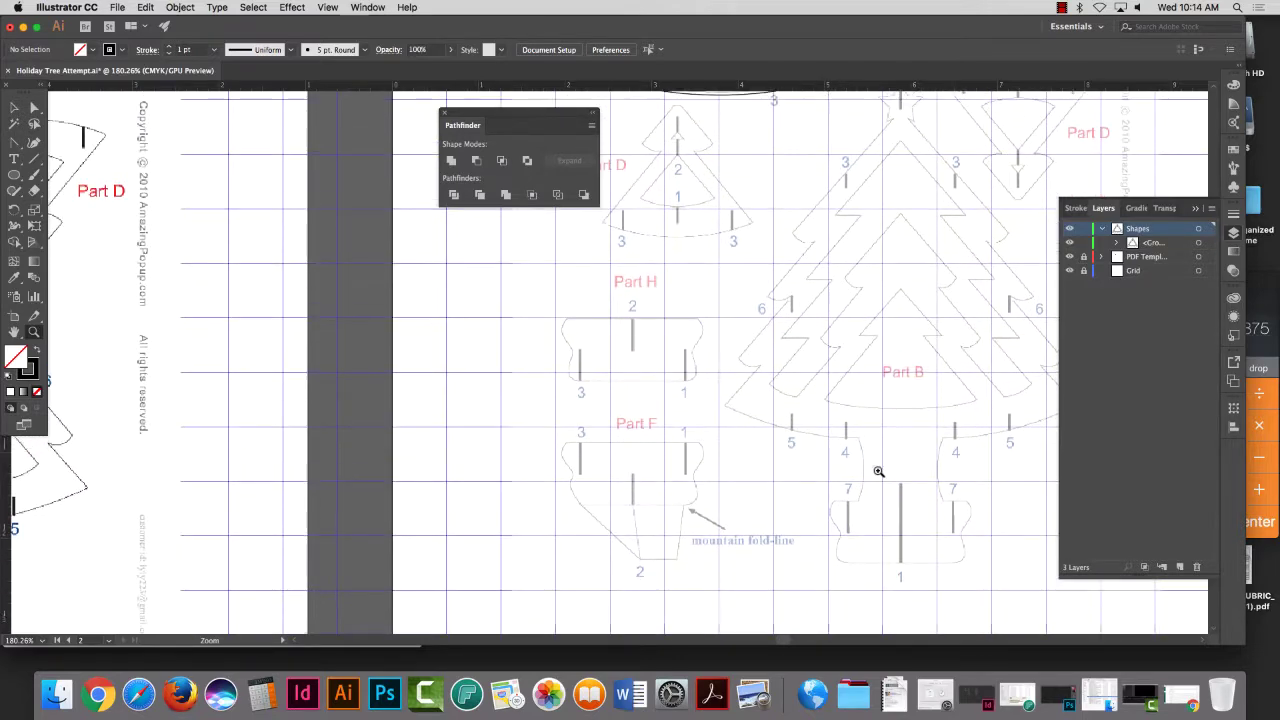
{"action": "scroll", "coordinate": [891, 489], "scroll_direction": "down", "scroll_amount": 5}
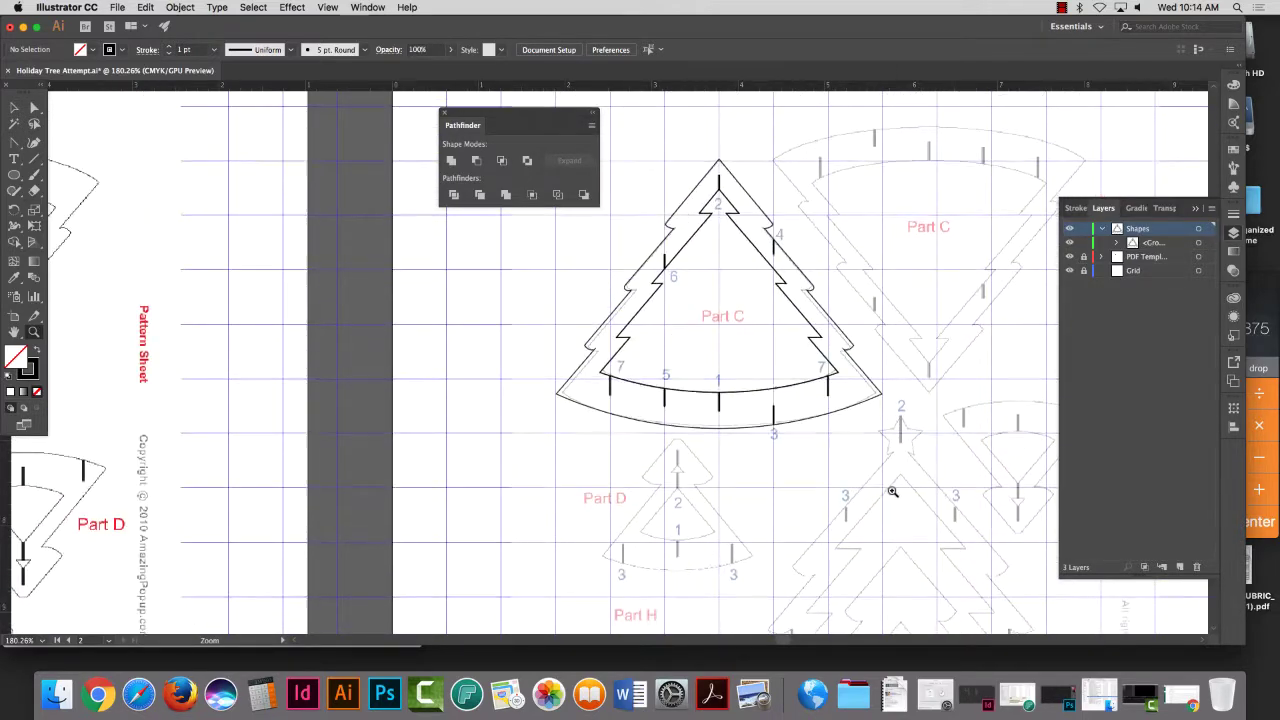
{"action": "scroll", "coordinate": [922, 483], "scroll_direction": "up", "scroll_amount": 2}
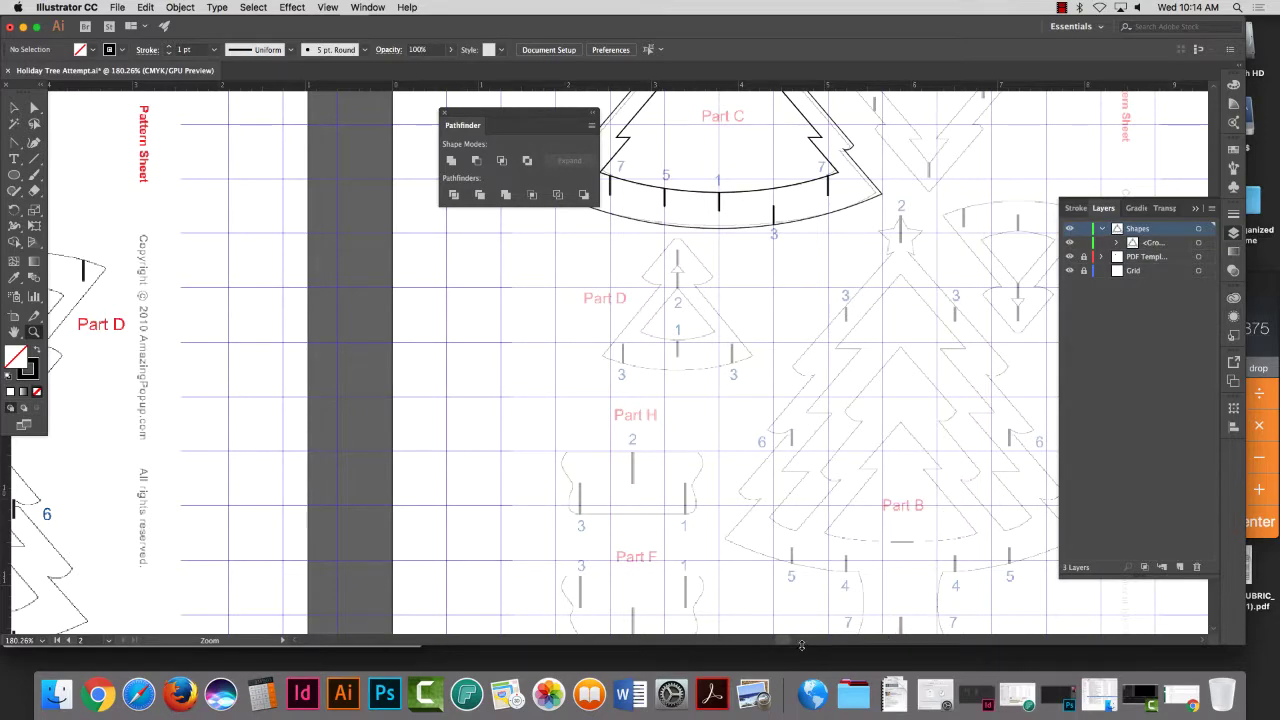
{"action": "scroll", "coordinate": [797, 614], "scroll_direction": "right", "scroll_amount": 5}
{"action": "scroll", "coordinate": [680, 551], "scroll_direction": "down", "scroll_amount": 1}
{"action": "scroll", "coordinate": [665, 545], "scroll_direction": "down", "scroll_amount": 3}
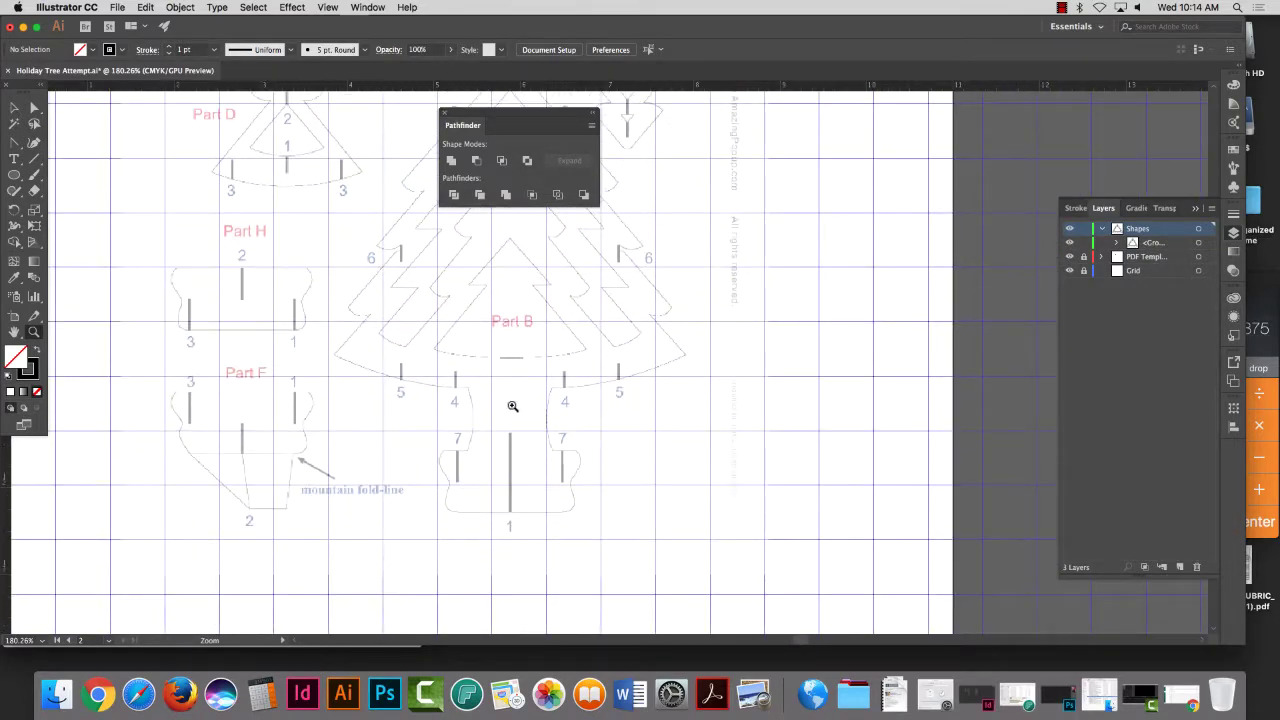
Step: Add a new layer above the Shapes layer for tracing the base of Part B
{"action": "left_click_drag", "start_coordinate": [514, 406], "coordinate": [703, 446]}
{"action": "scroll", "coordinate": [507, 448], "scroll_direction": "down", "scroll_amount": 1}
{"action": "scroll", "coordinate": [507, 448], "scroll_direction": "down", "scroll_amount": 1}
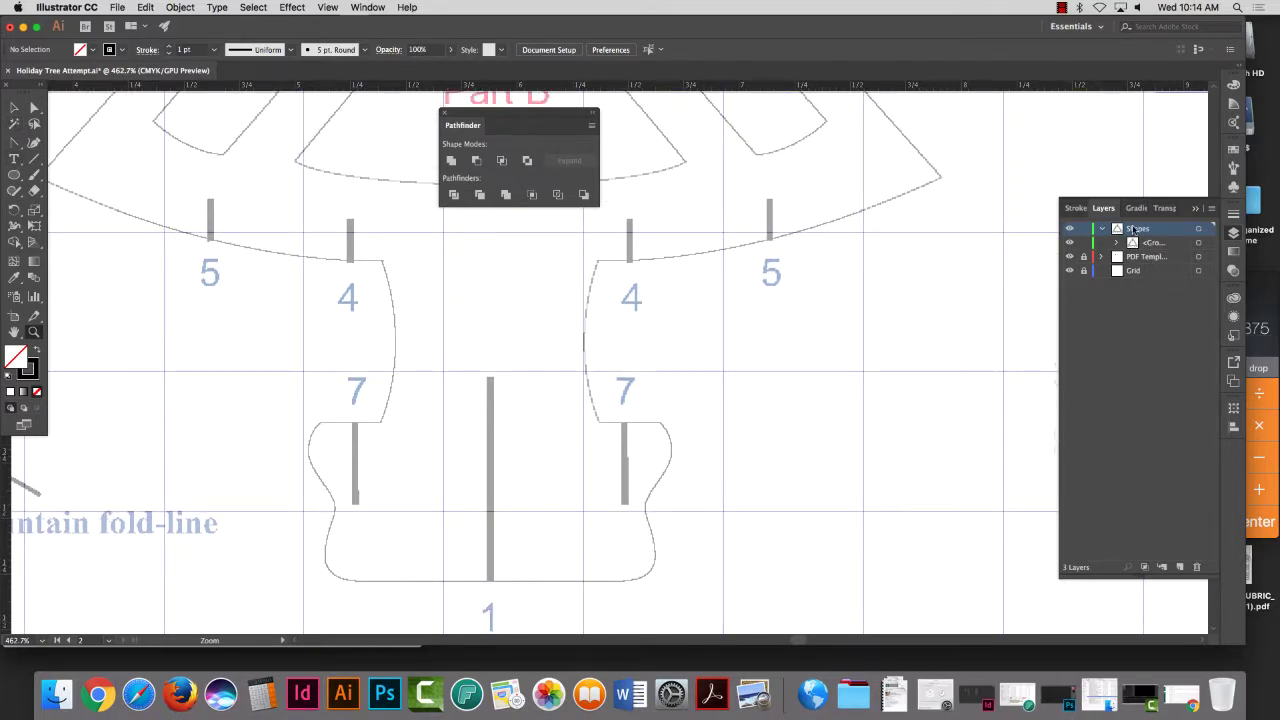
{"action": "left_click", "coordinate": [1179, 567]}
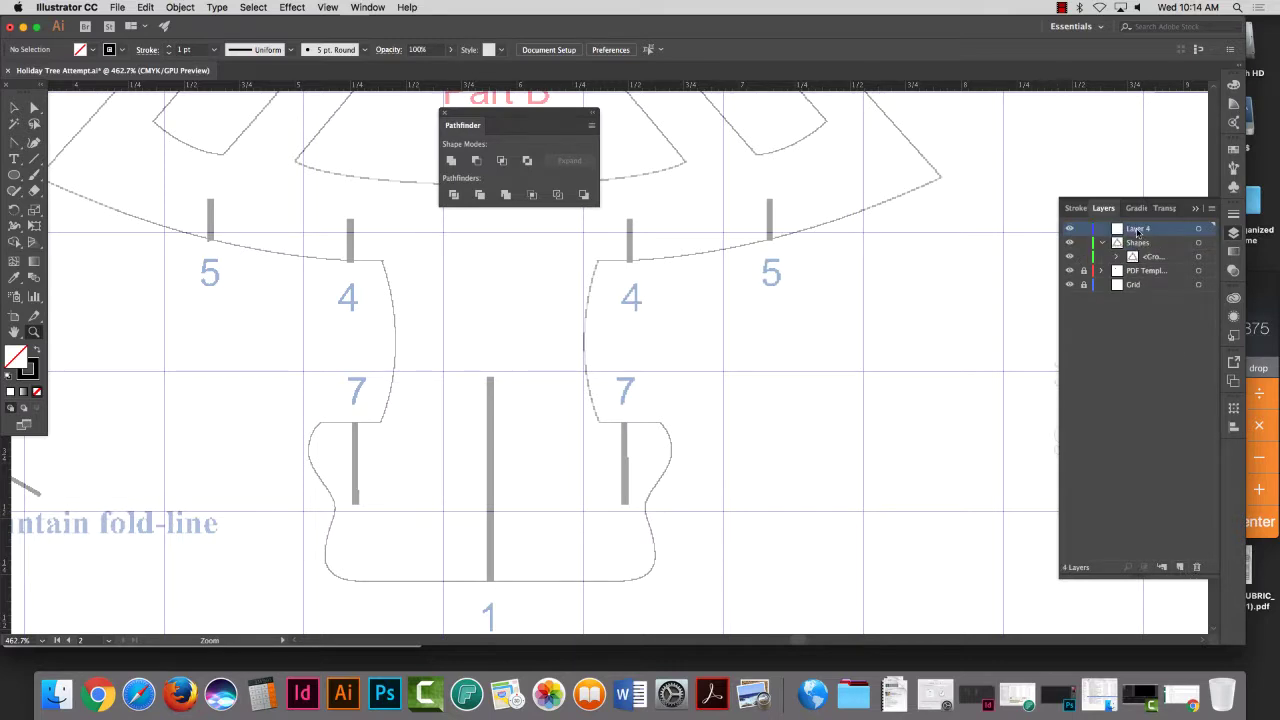
{"action": "left_click", "coordinate": [22, 145]}
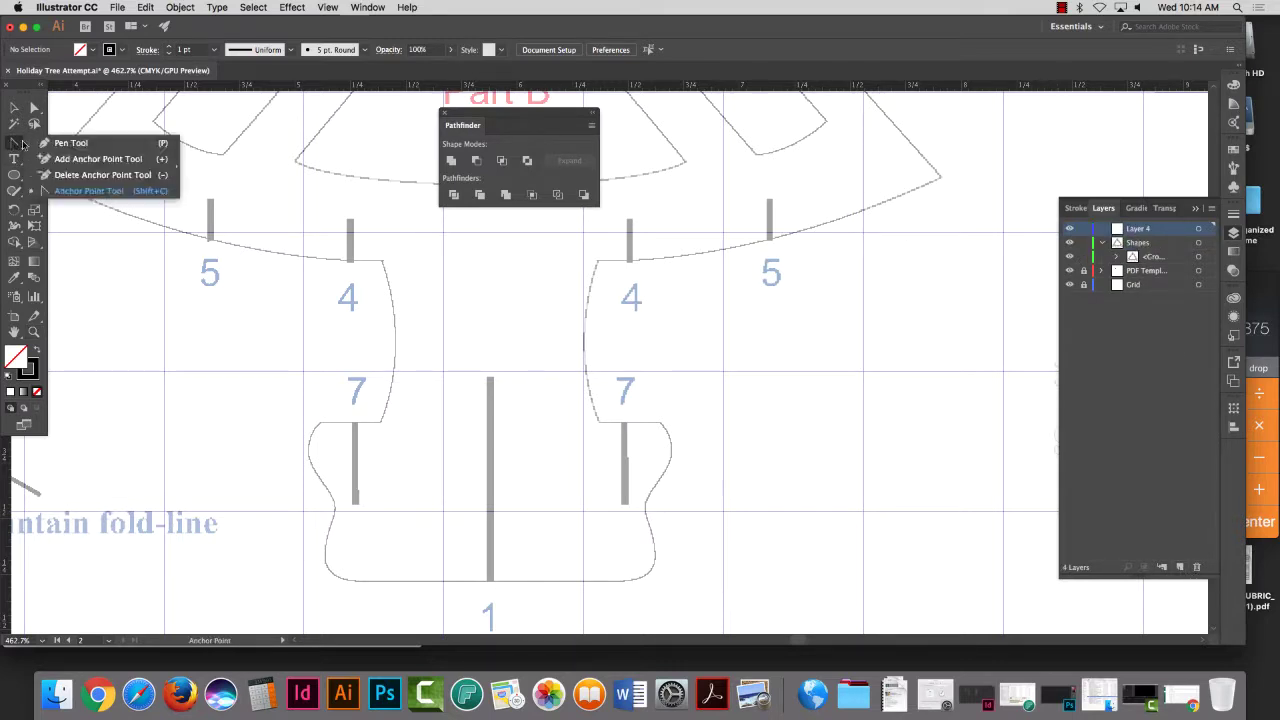
{"action": "left_click", "coordinate": [70, 143]}
{"action": "left_click", "coordinate": [328, 7]}
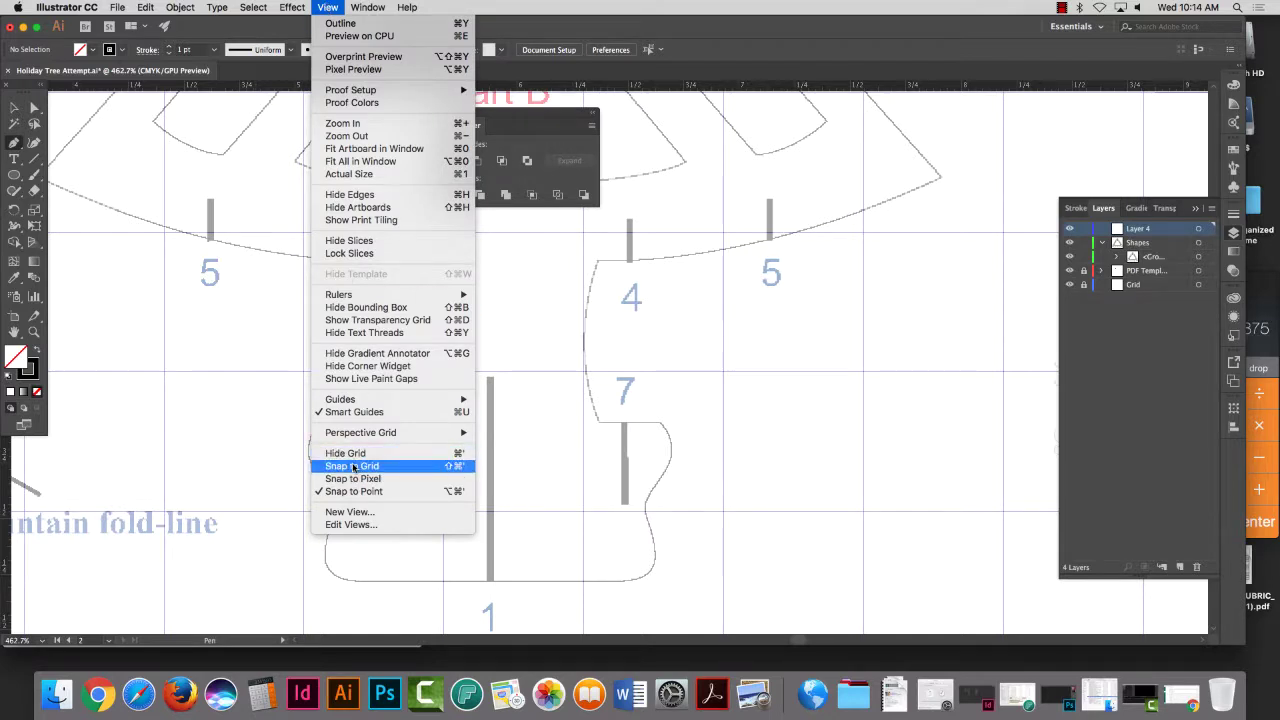
{"action": "left_click", "coordinate": [156, 212]}
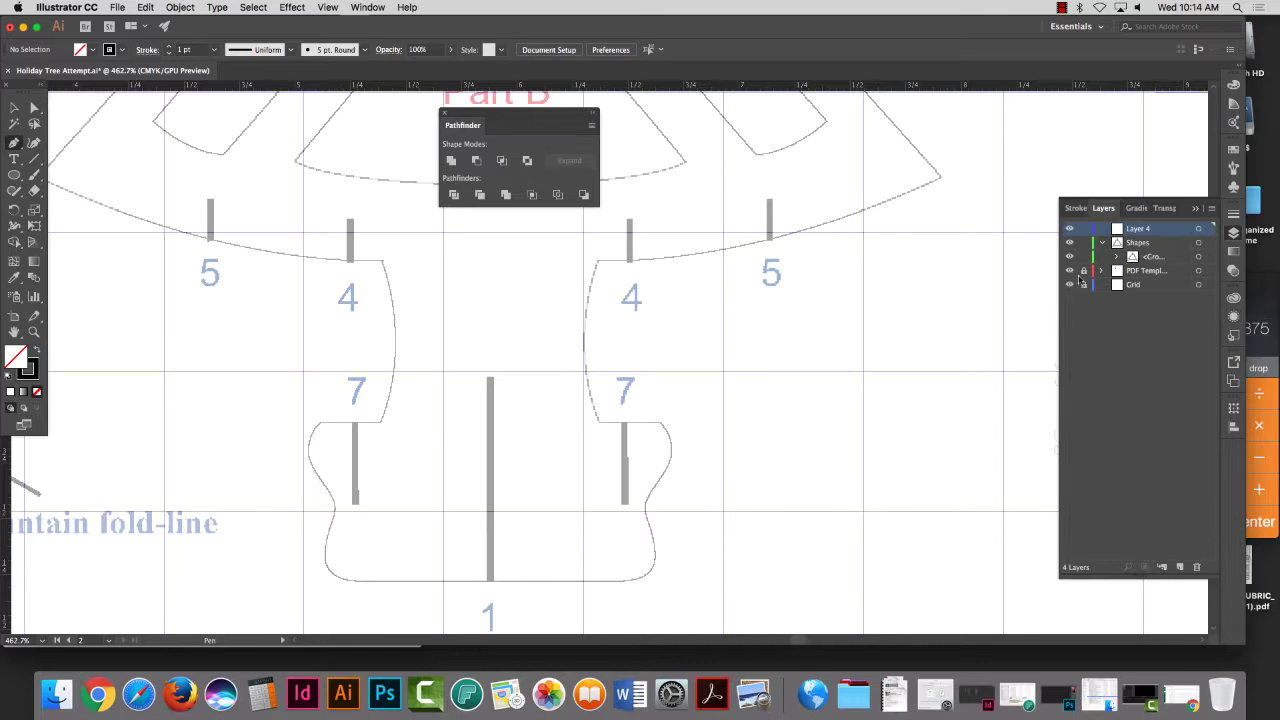
Step: Unlock the PDF template layer, shift the template so Part B's centre line sits on a vertical grid line, and lock it again
{"action": "left_click", "coordinate": [1085, 271]}
{"action": "left_click", "coordinate": [14, 107]}
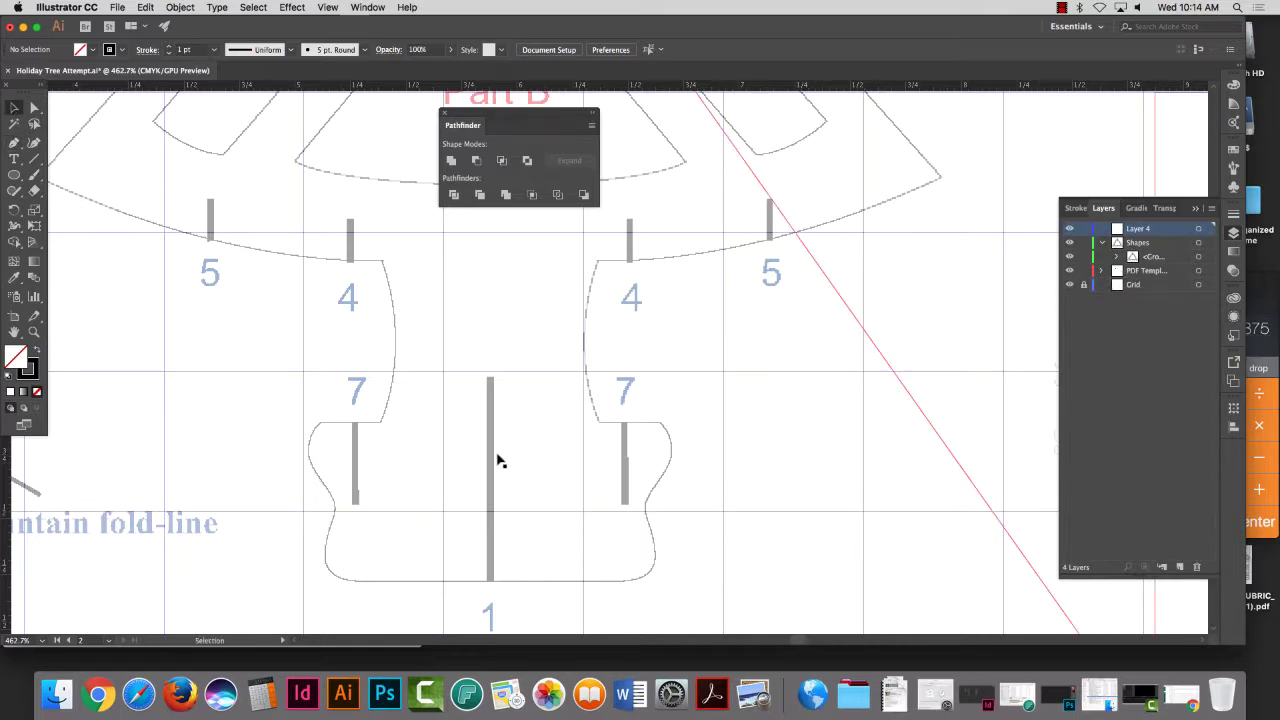
{"action": "left_click_drag", "start_coordinate": [500, 461], "coordinate": [451, 460]}
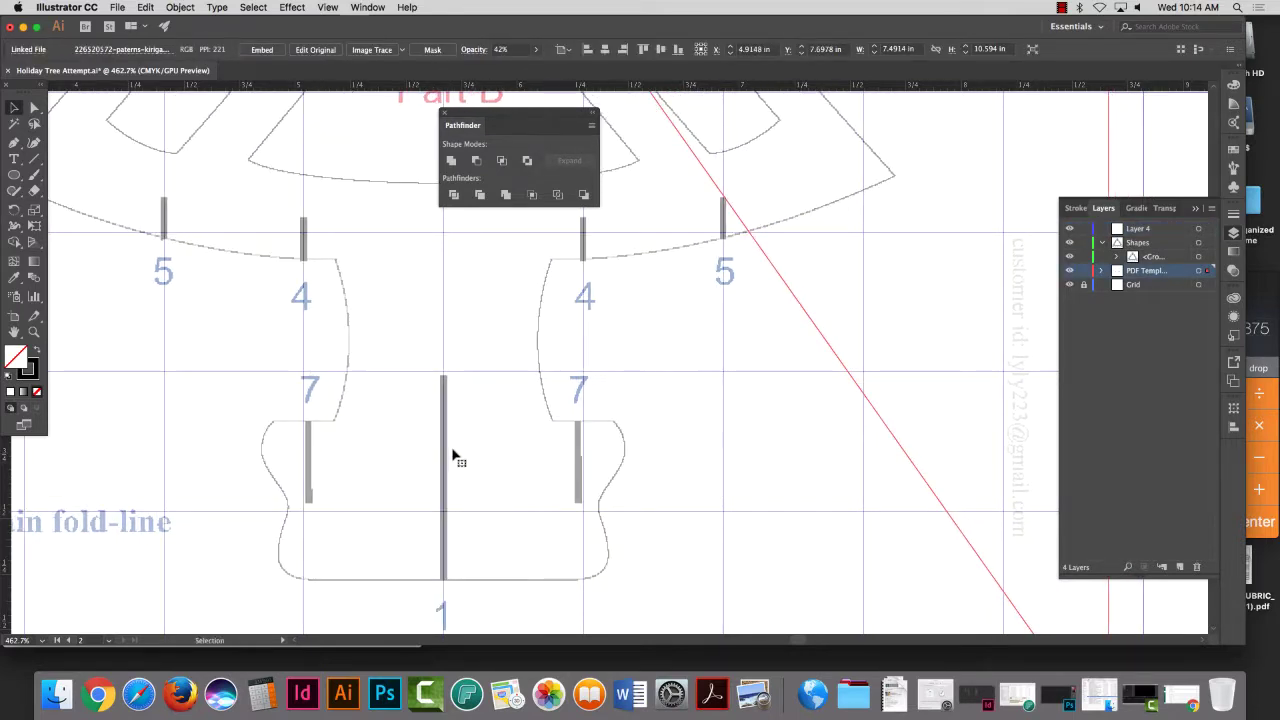
{"action": "mouse_move", "coordinate": [434, 399]}
{"action": "left_mouse_down"}
{"action": "mouse_move", "coordinate": [439, 381]}
{"action": "mouse_move", "coordinate": [448, 401]}
{"action": "left_mouse_up"}
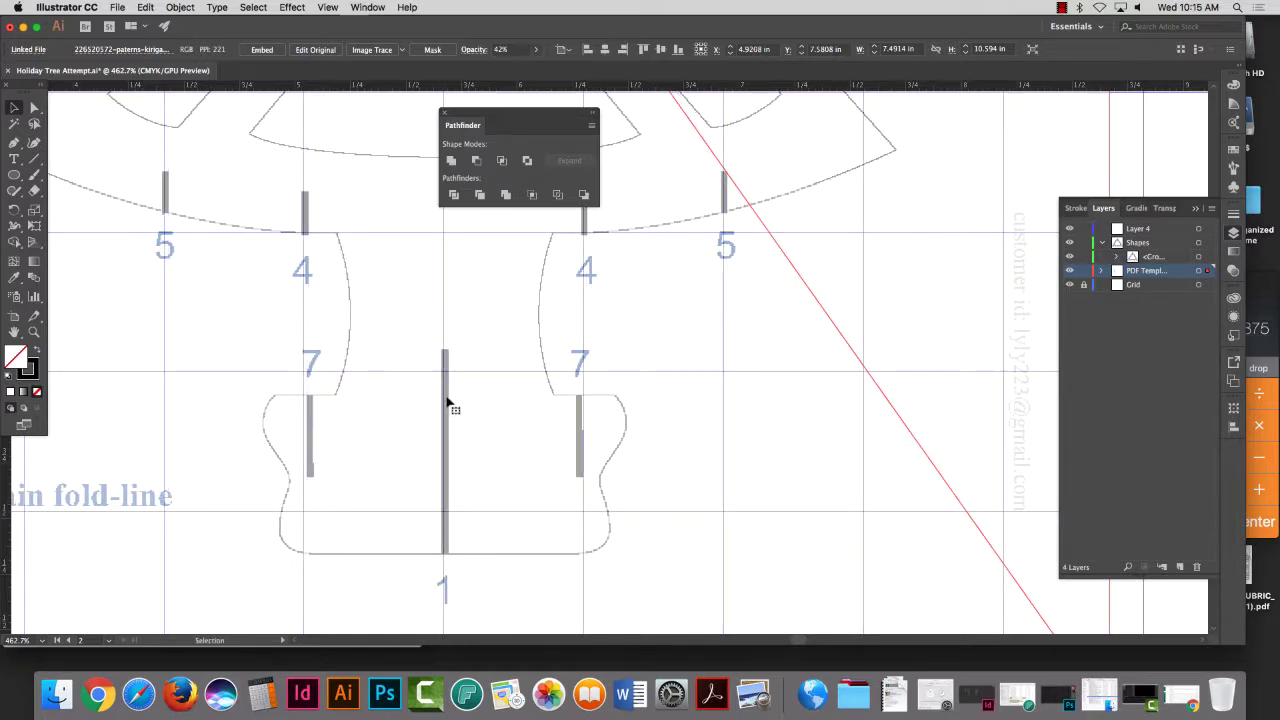
{"action": "key", "text": "Left"}
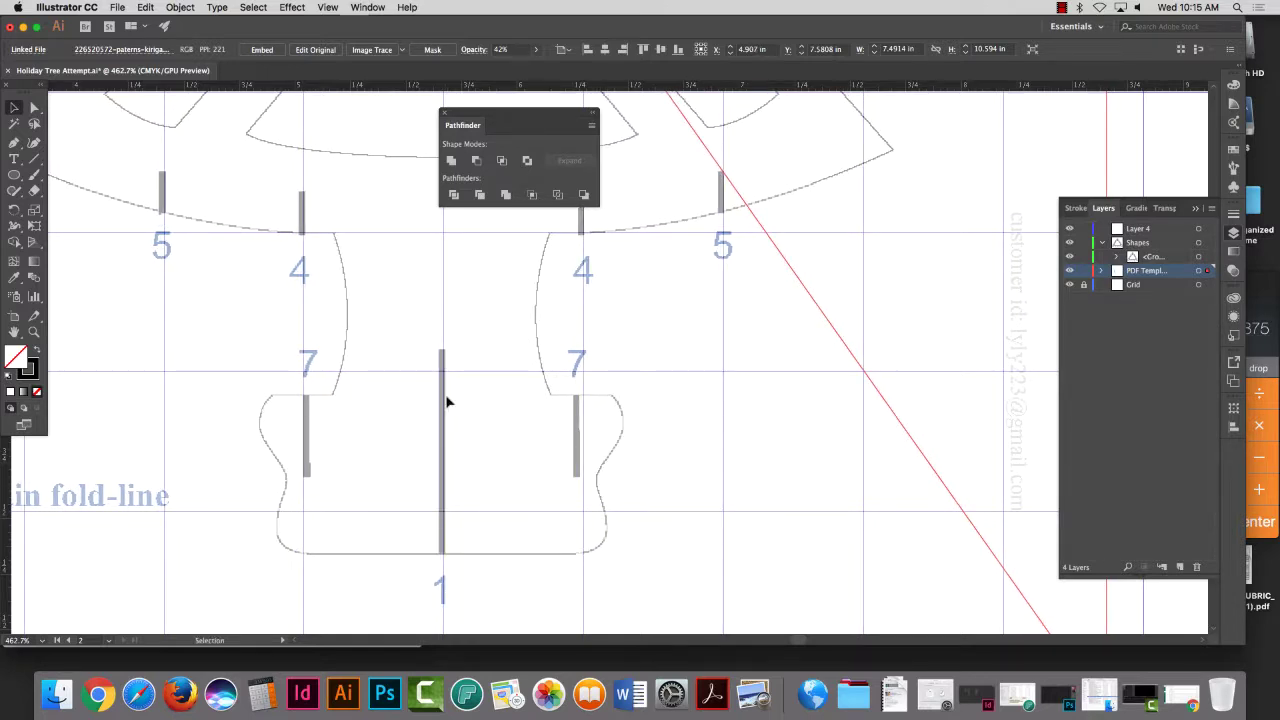
{"action": "left_click_drag", "start_coordinate": [447, 397], "coordinate": [451, 401]}
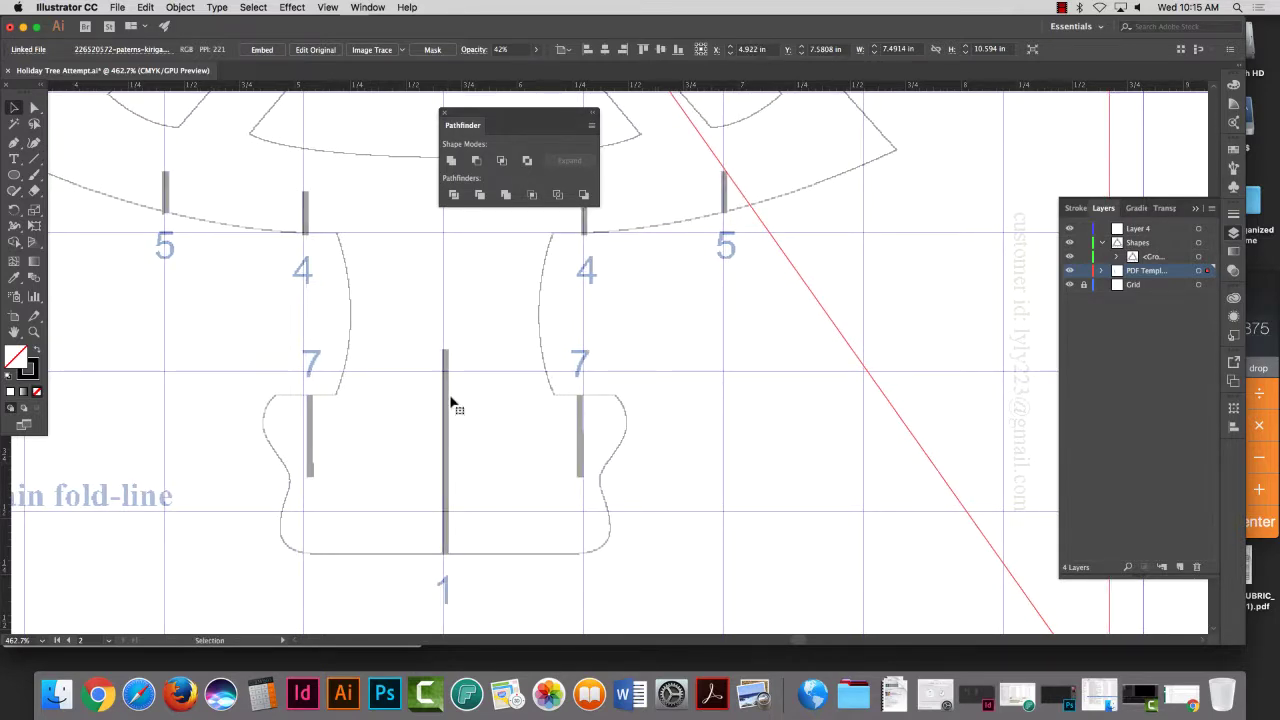
{"action": "left_click", "coordinate": [1084, 271]}
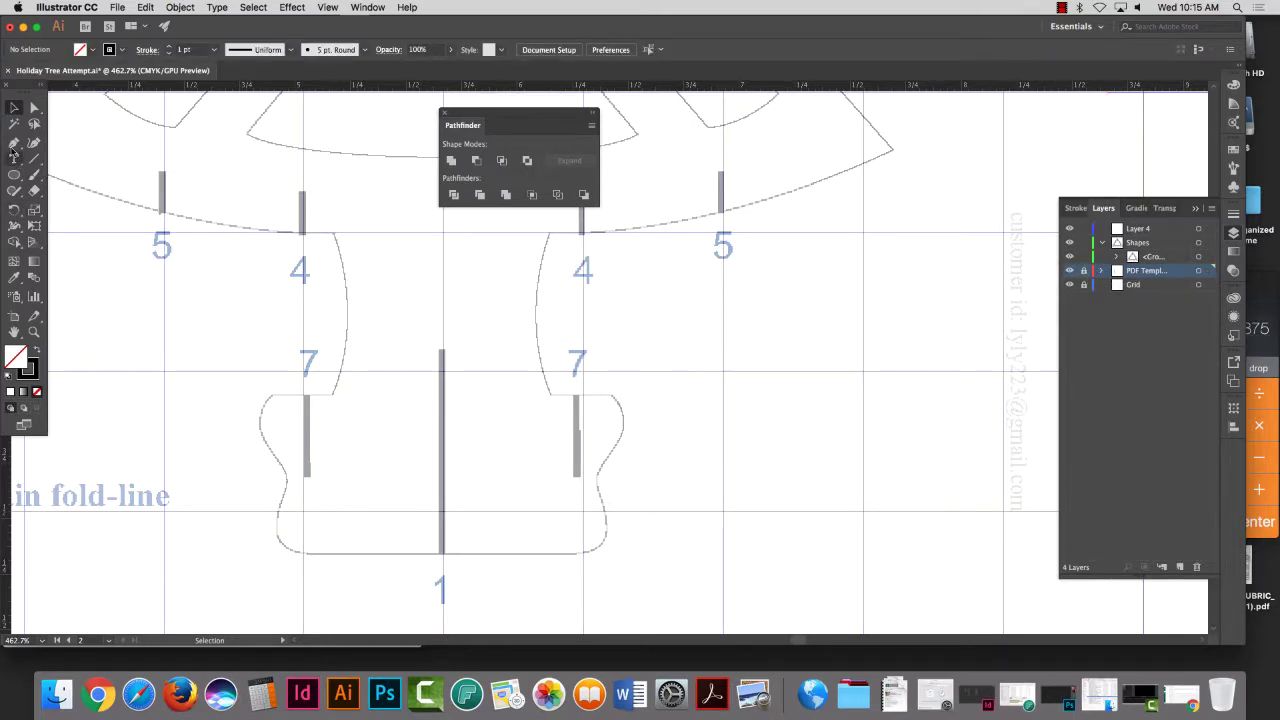
Step: Trace the left half of Part B's base as a closed path on Layer 4 and give it the default white fill and black stroke
{"action": "left_click", "coordinate": [14, 144]}
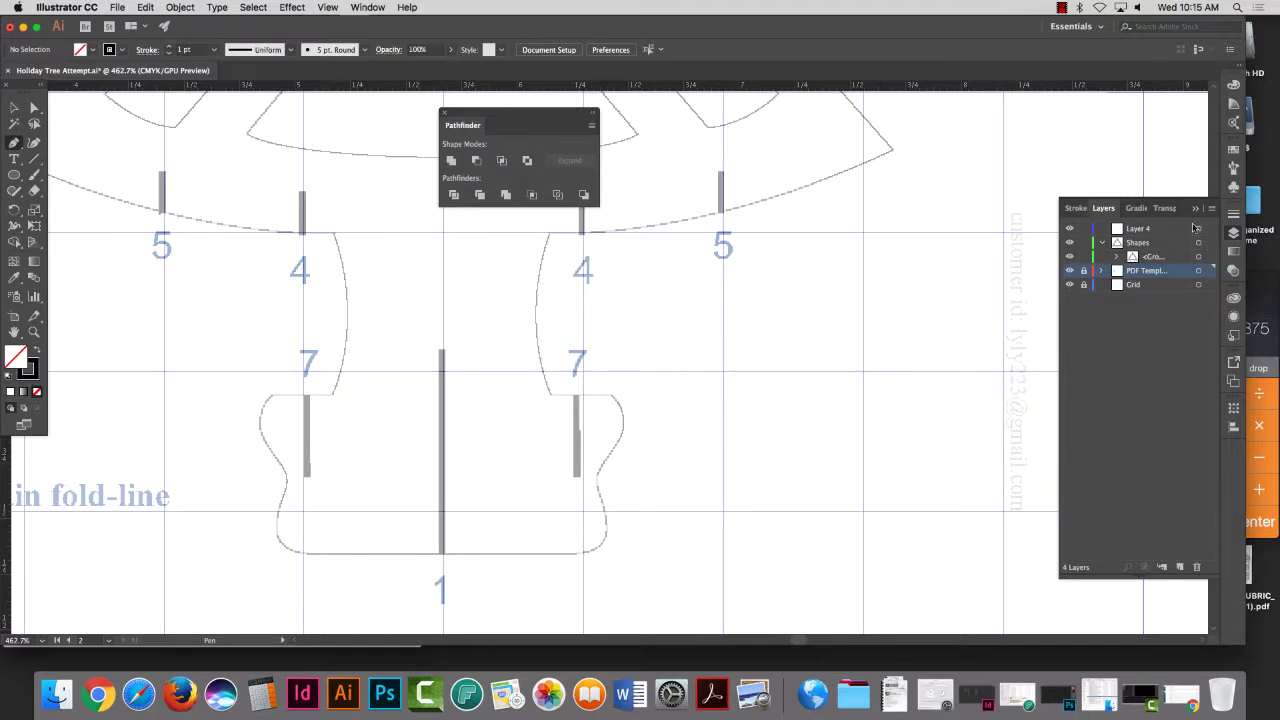
{"action": "left_click", "coordinate": [1140, 229]}
{"action": "left_click", "coordinate": [320, 208]}
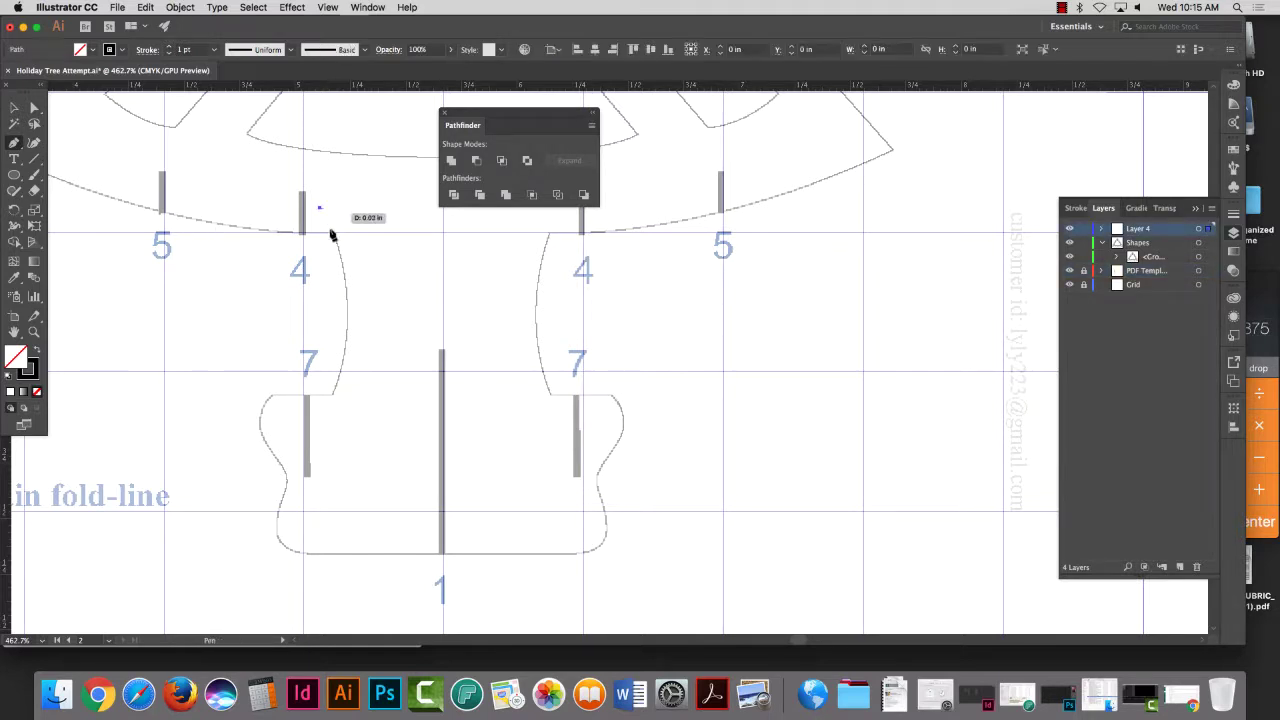
{"action": "left_click_drag", "start_coordinate": [334, 394], "coordinate": [285, 494]}
{"action": "left_click_drag", "start_coordinate": [276, 537], "coordinate": [314, 561]}
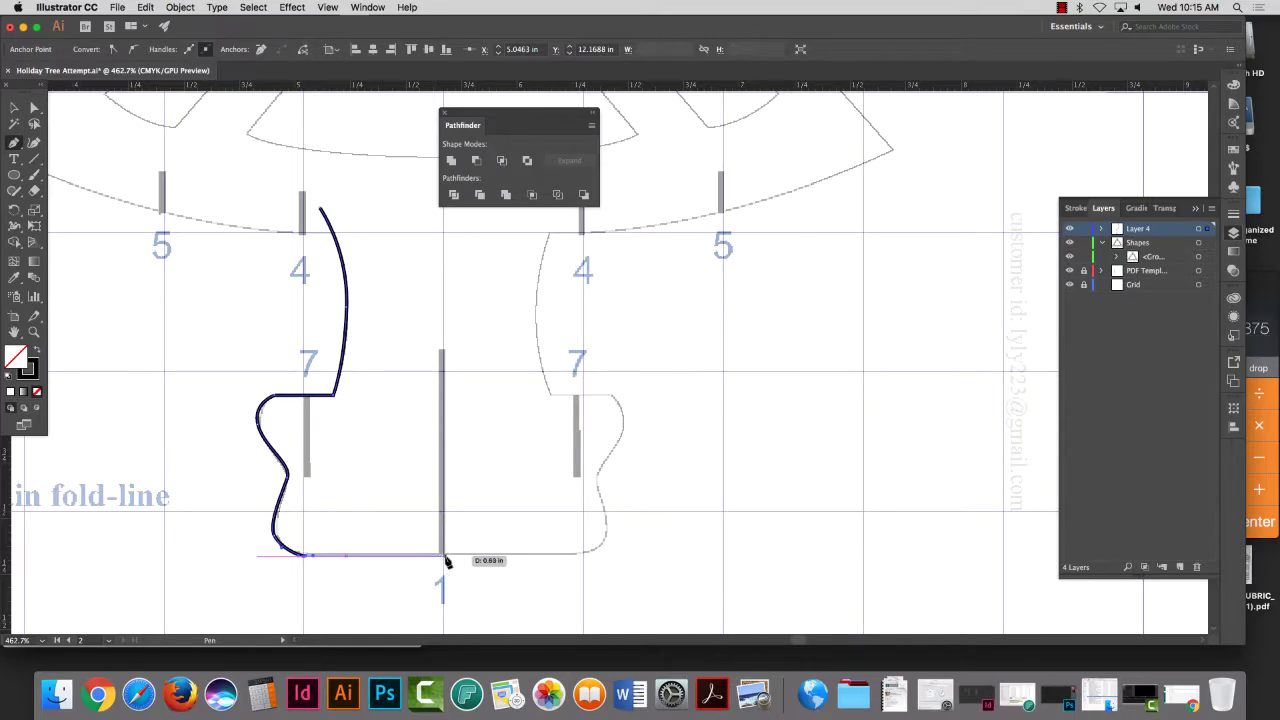
{"action": "left_click", "coordinate": [443, 554]}
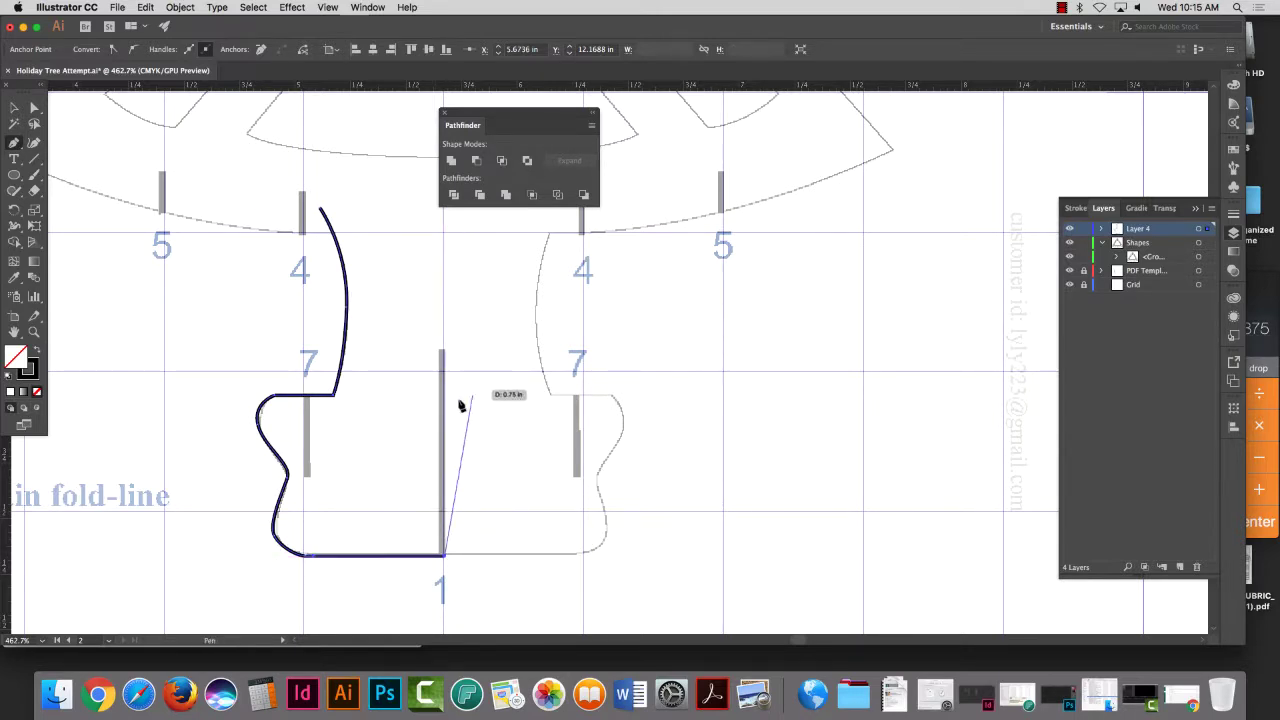
{"action": "left_click_drag", "start_coordinate": [457, 406], "coordinate": [478, 343]}
{"action": "left_click_drag", "start_coordinate": [471, 229], "coordinate": [429, 210]}
{"action": "left_click", "coordinate": [320, 208]}
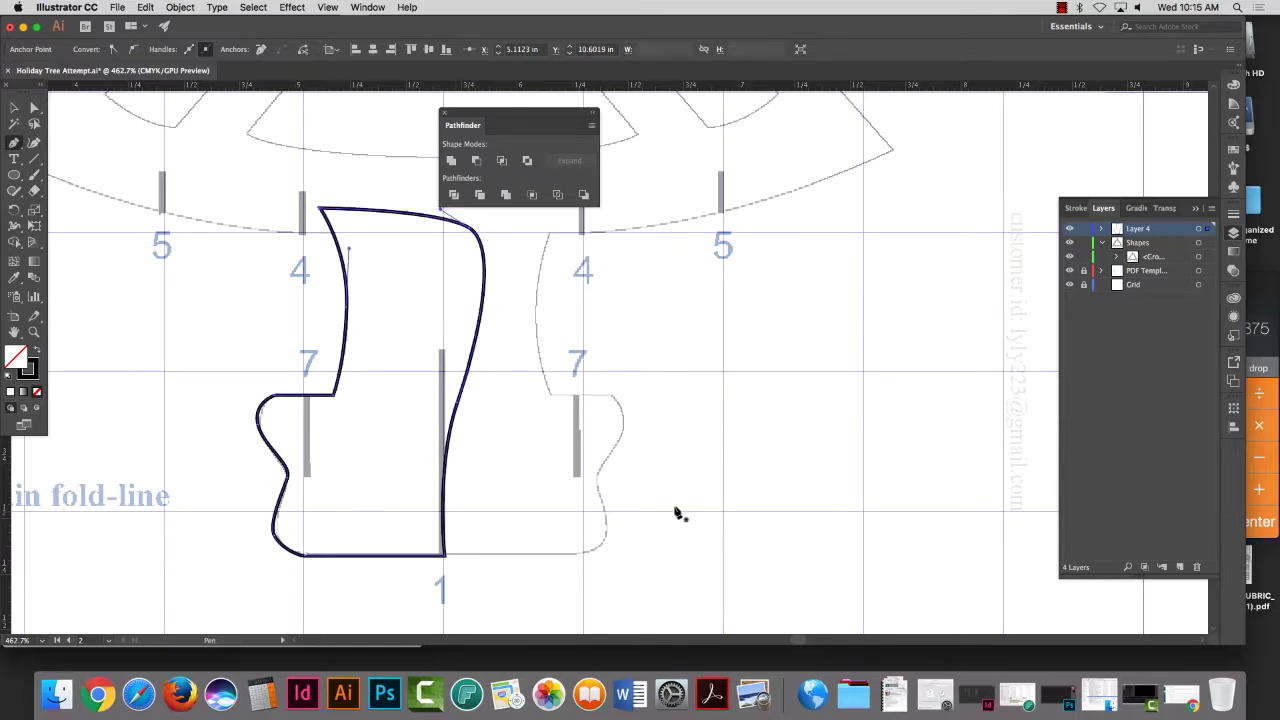
{"action": "left_click", "coordinate": [14, 107]}
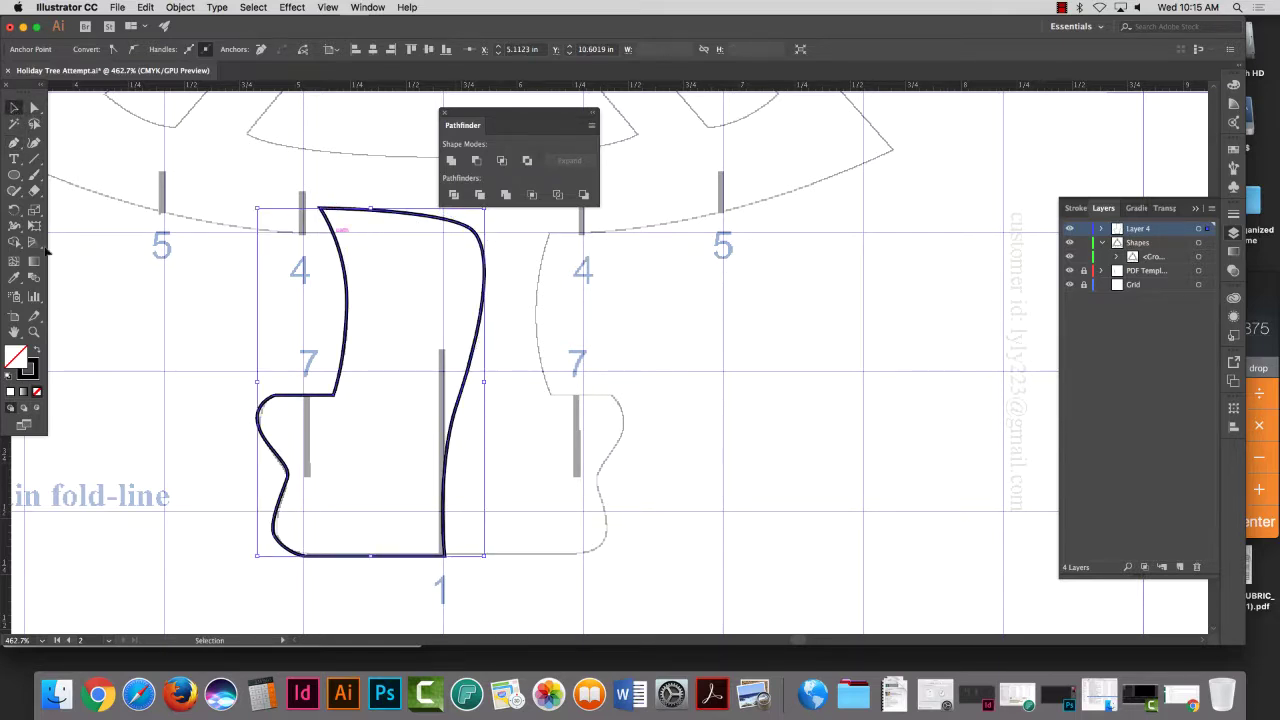
{"action": "left_click", "coordinate": [12, 380]}
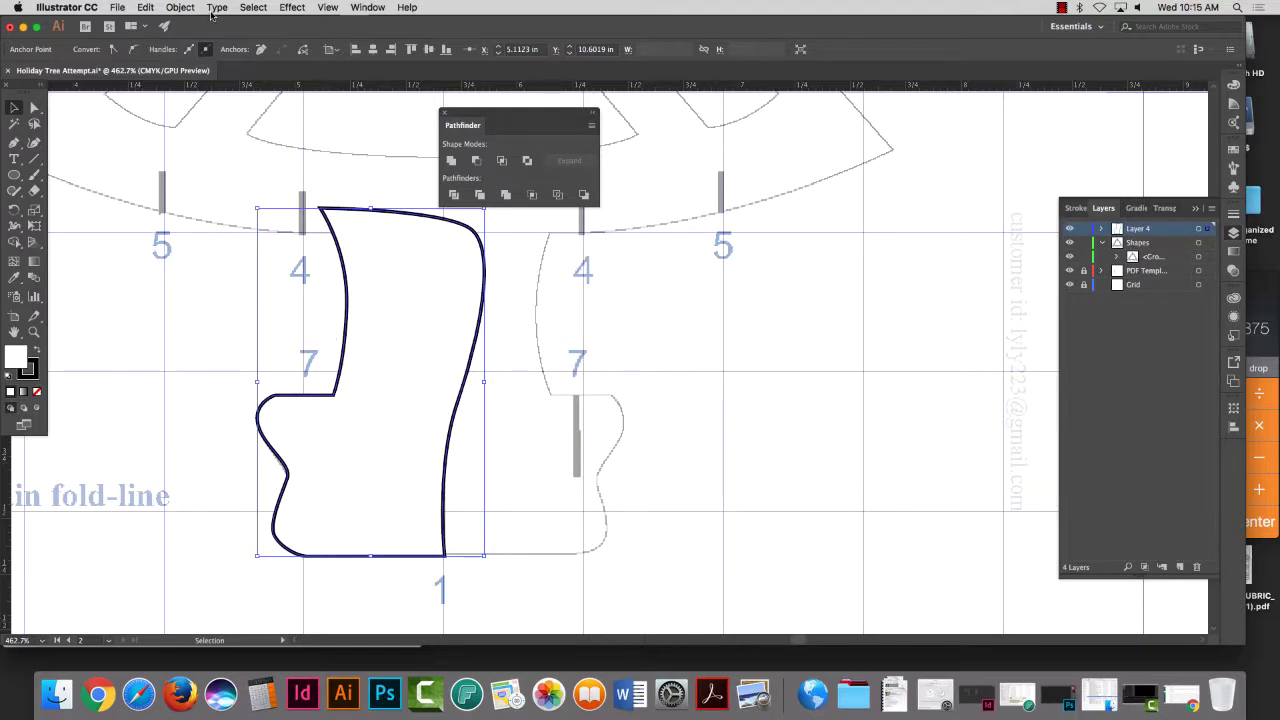
Step: Try to create a copy of the traced half rotated by 90°
{"action": "left_click", "coordinate": [180, 7]}
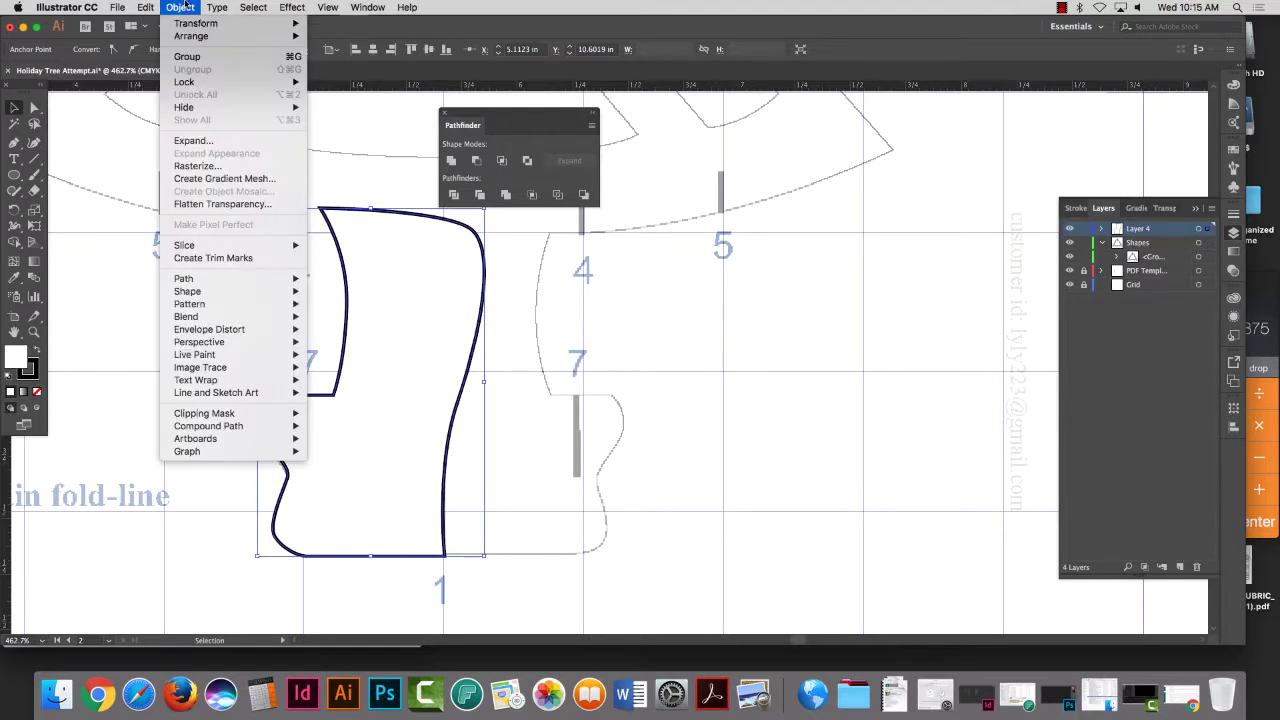
{"action": "mouse_move", "coordinate": [200, 23]}
{"action": "left_click", "coordinate": [355, 62]}
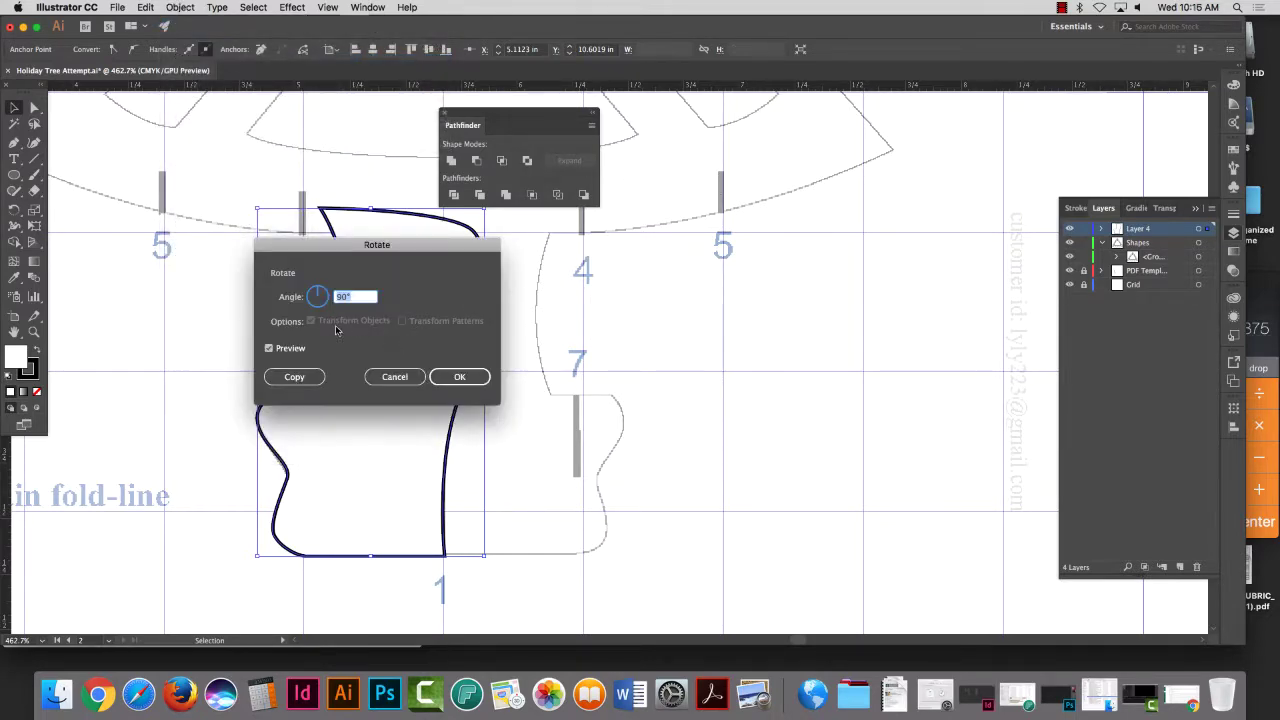
{"action": "left_click_drag", "start_coordinate": [338, 246], "coordinate": [907, 252]}
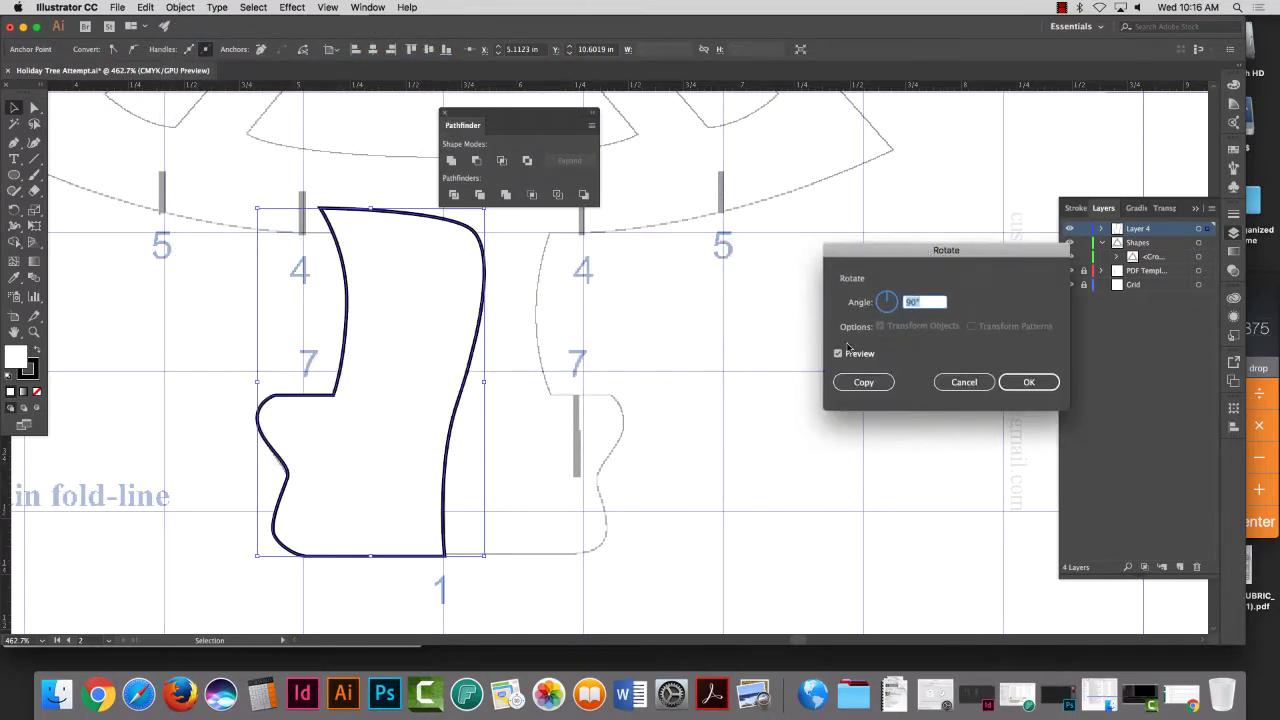
{"action": "left_click", "coordinate": [838, 354]}
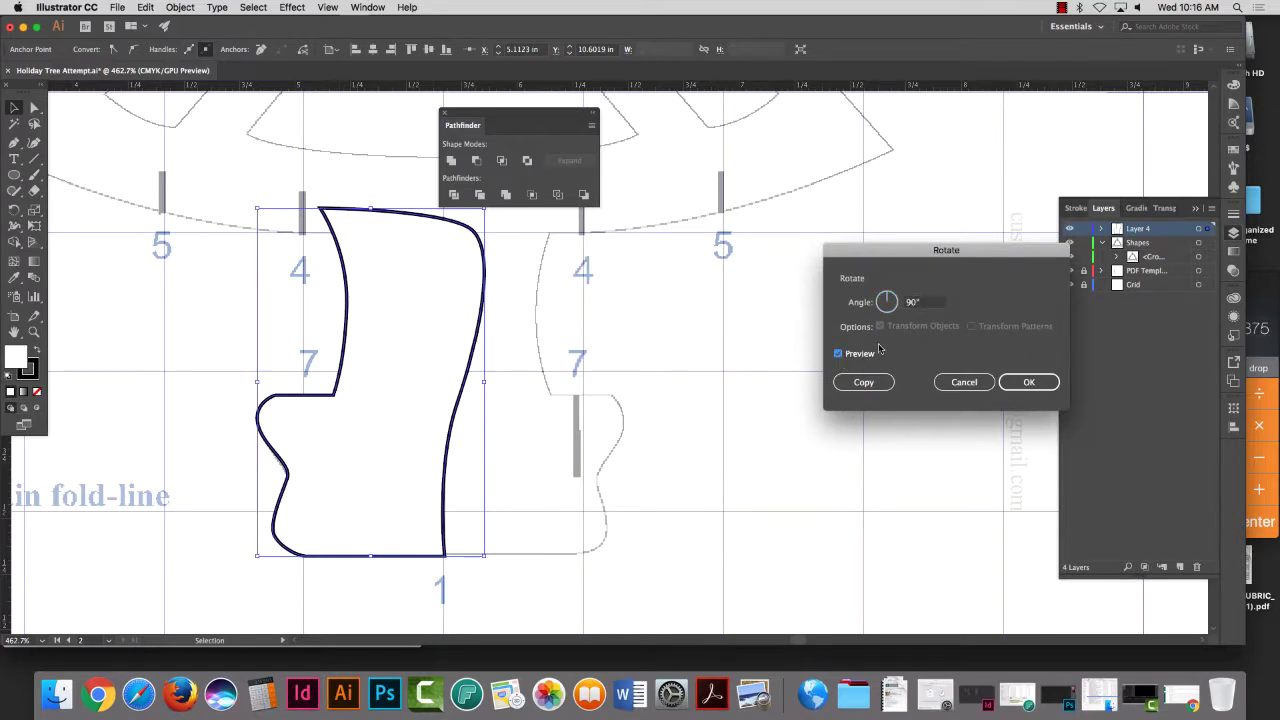
{"action": "left_click", "coordinate": [870, 385]}
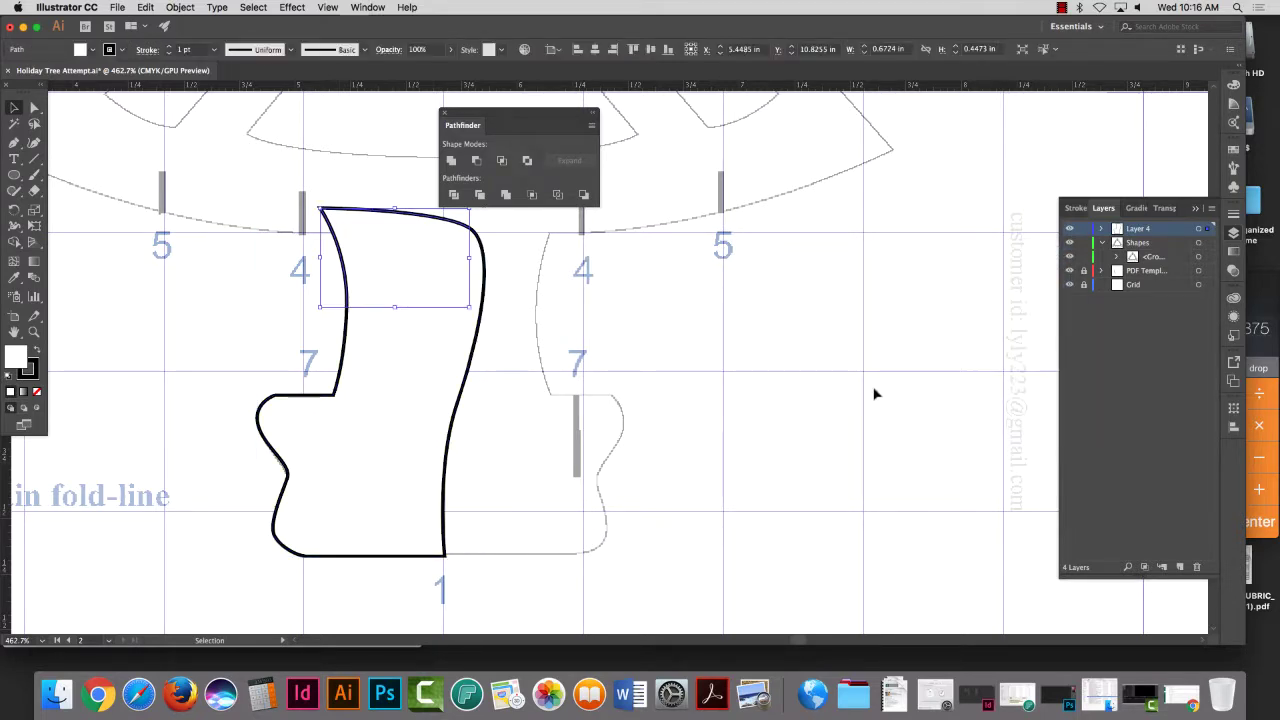
Step: Reflect a copy of the traced half across the vertical axis and place it over the right half of Part B's base
{"action": "key", "text": "super+a"}
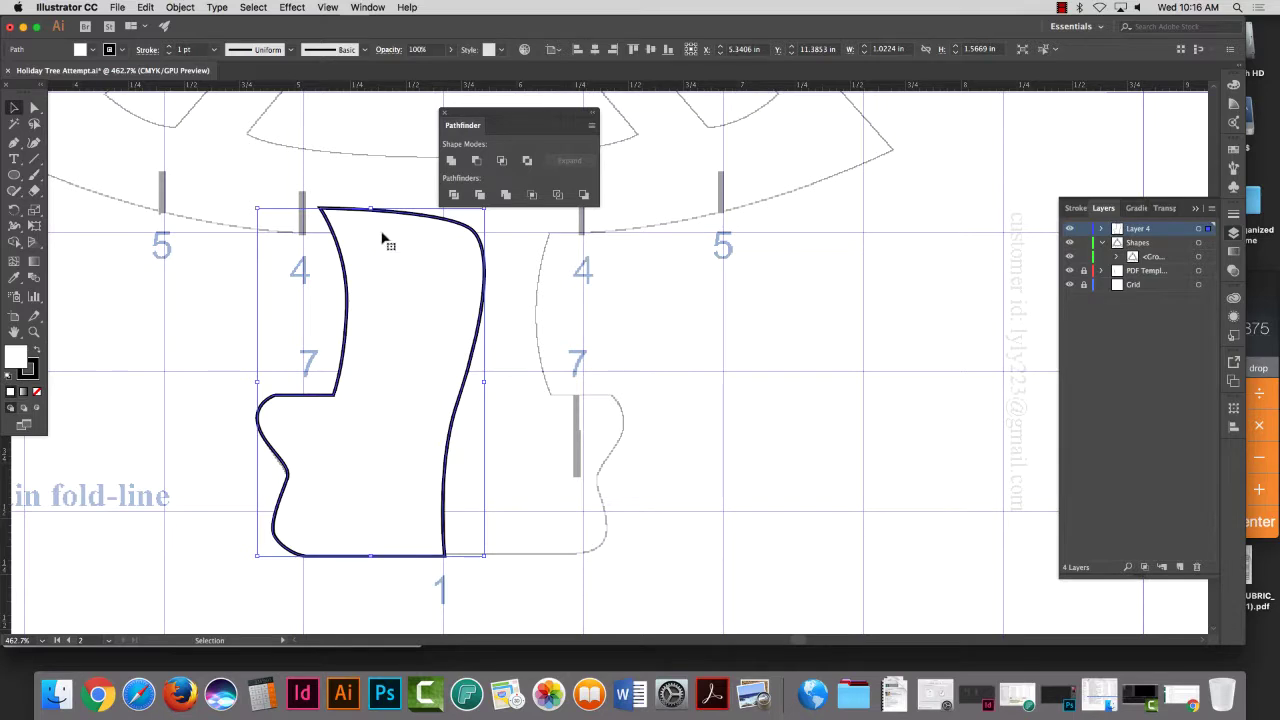
{"action": "left_click", "coordinate": [184, 8]}
{"action": "mouse_move", "coordinate": [196, 23]}
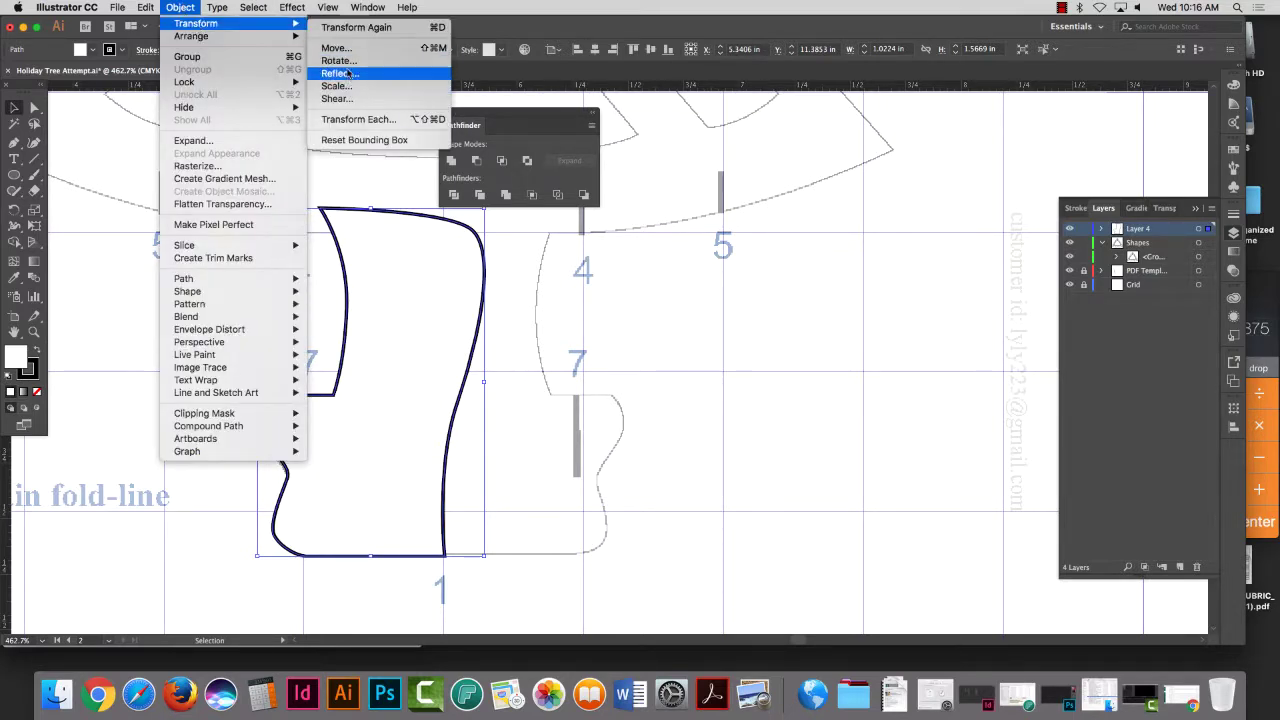
{"action": "left_click", "coordinate": [338, 73]}
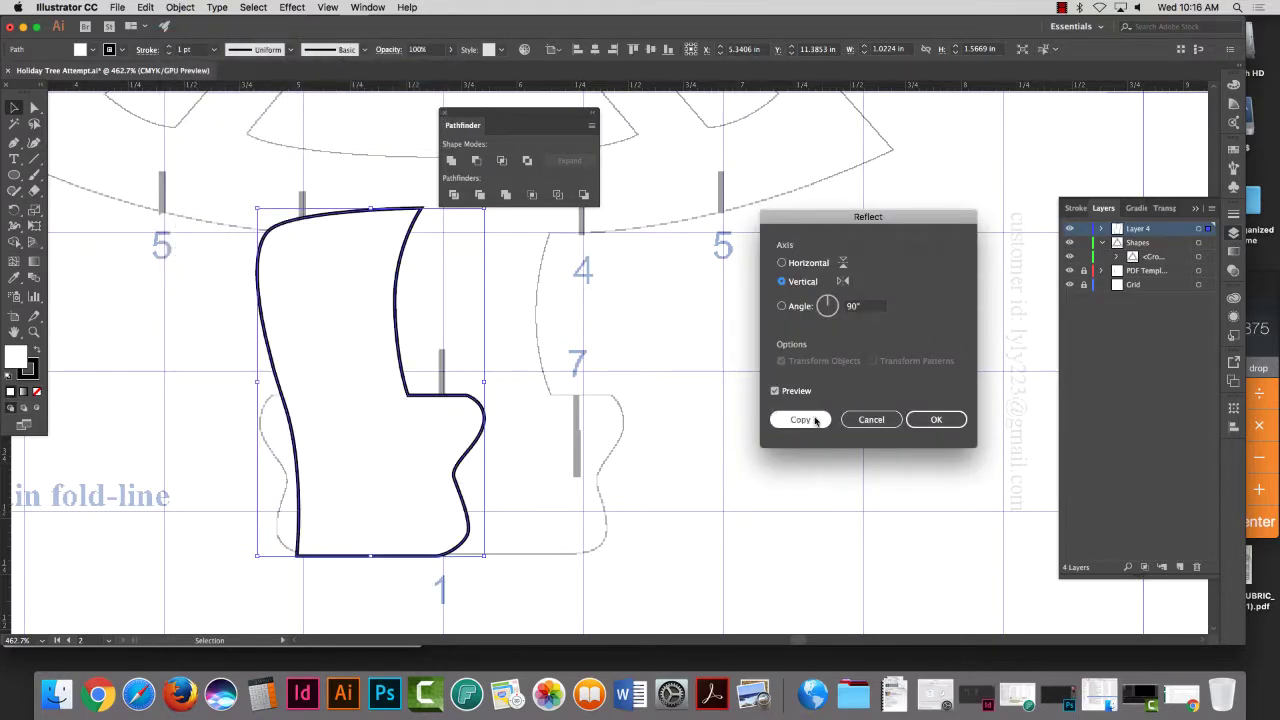
{"action": "left_click", "coordinate": [800, 418]}
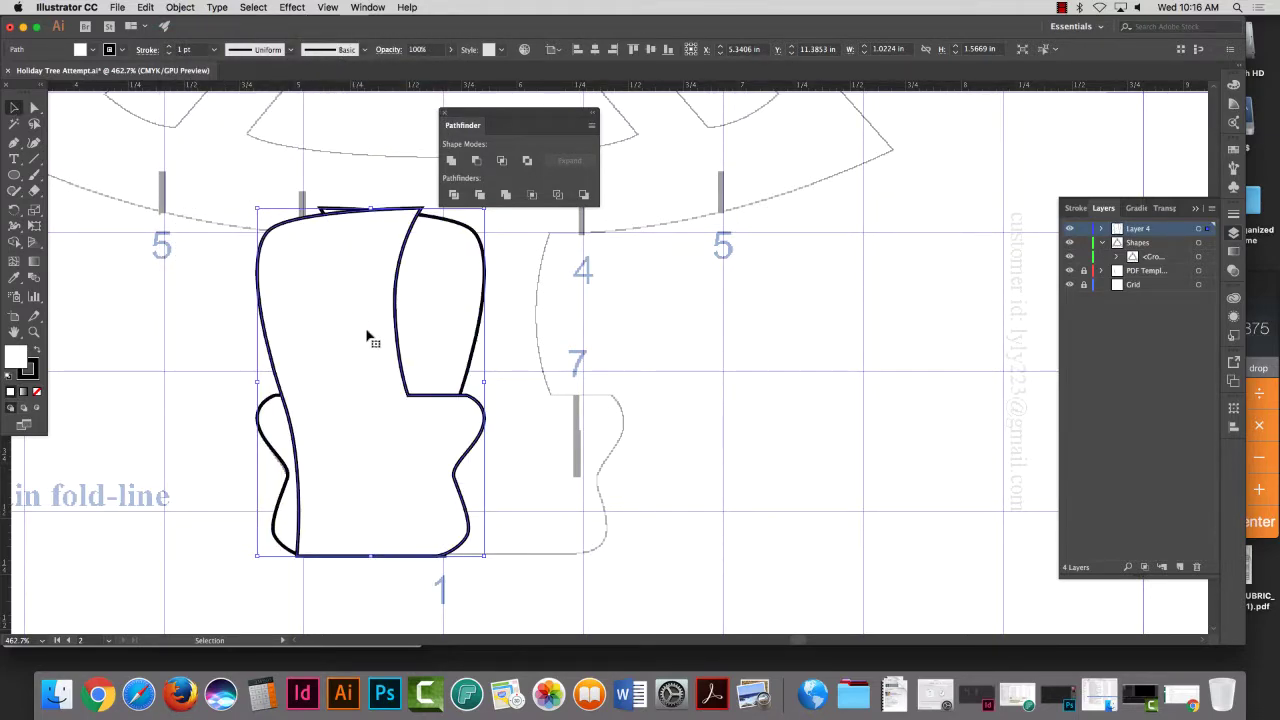
{"action": "left_click_drag", "start_coordinate": [366, 334], "coordinate": [517, 337]}
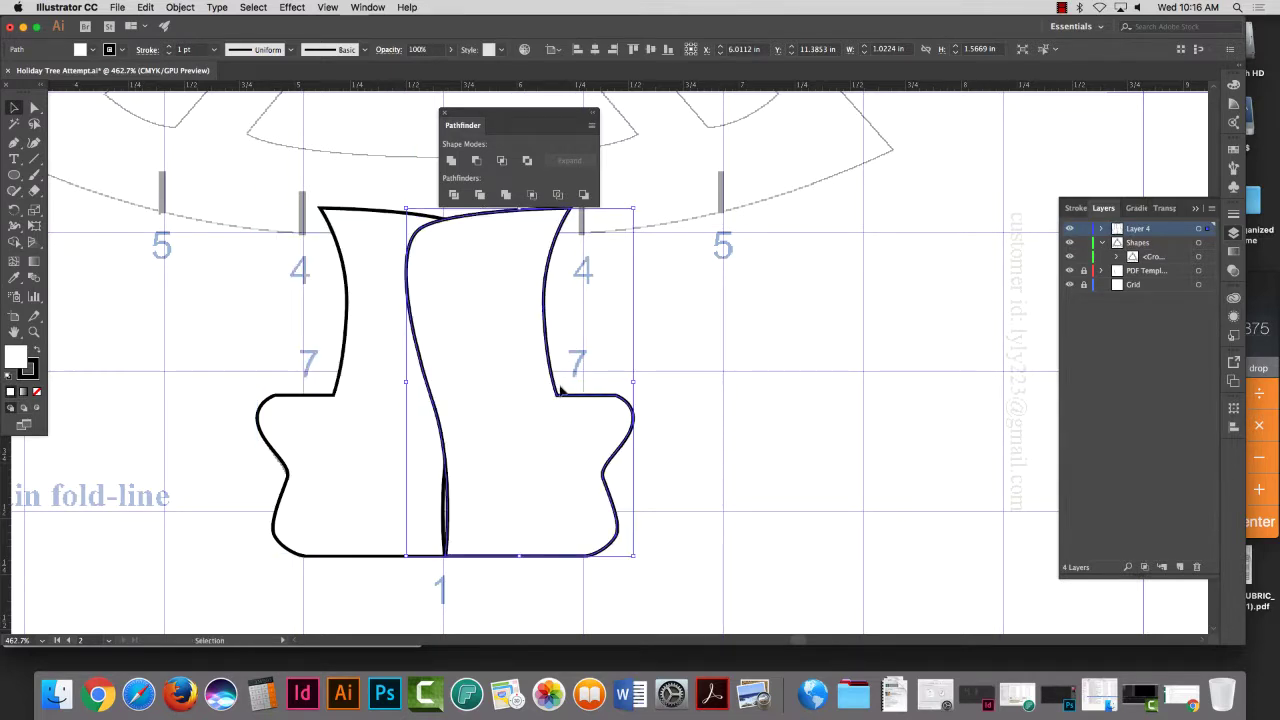
Step: Reshape the left half's inner edge so it overlaps the mirrored half along the centre
{"action": "left_click", "coordinate": [34, 124]}
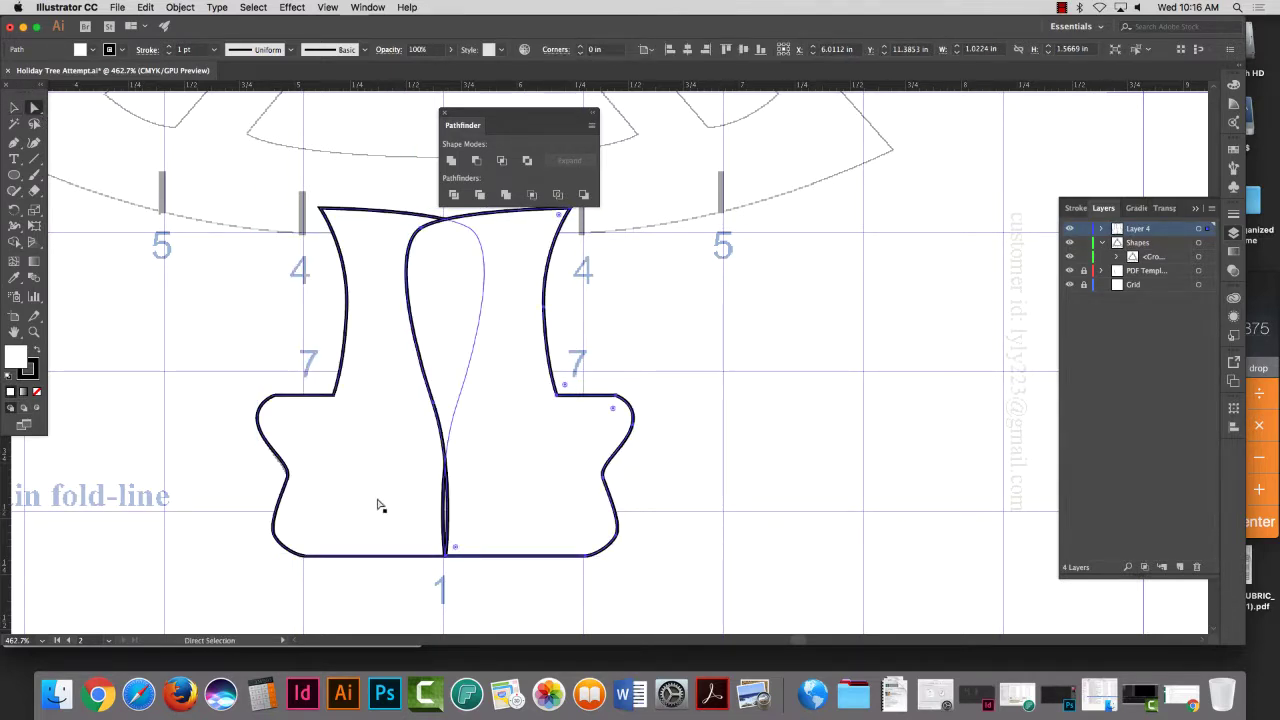
{"action": "left_click_drag", "start_coordinate": [450, 476], "coordinate": [479, 408]}
{"action": "key", "text": "super+z"}
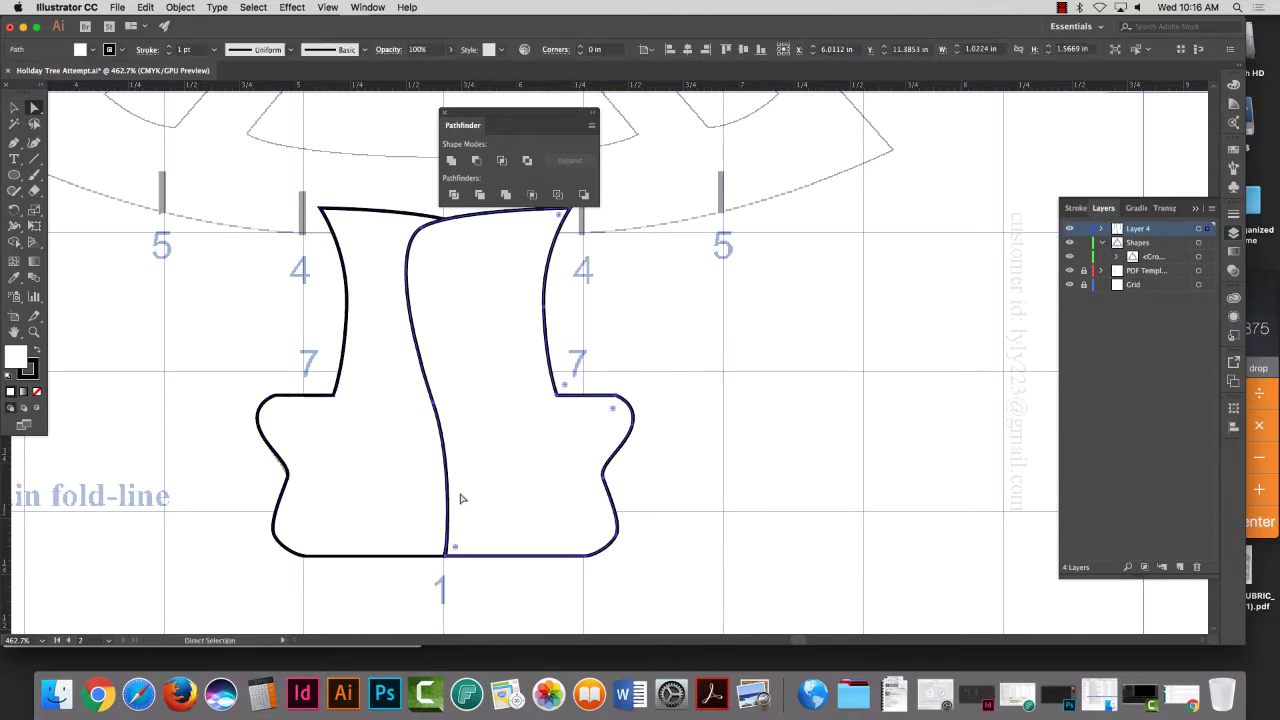
Step: Remove the fill from both halves of the base and try to merge them
{"action": "left_click", "coordinate": [14, 108]}
{"action": "left_click", "coordinate": [382, 355], "text": "shift"}
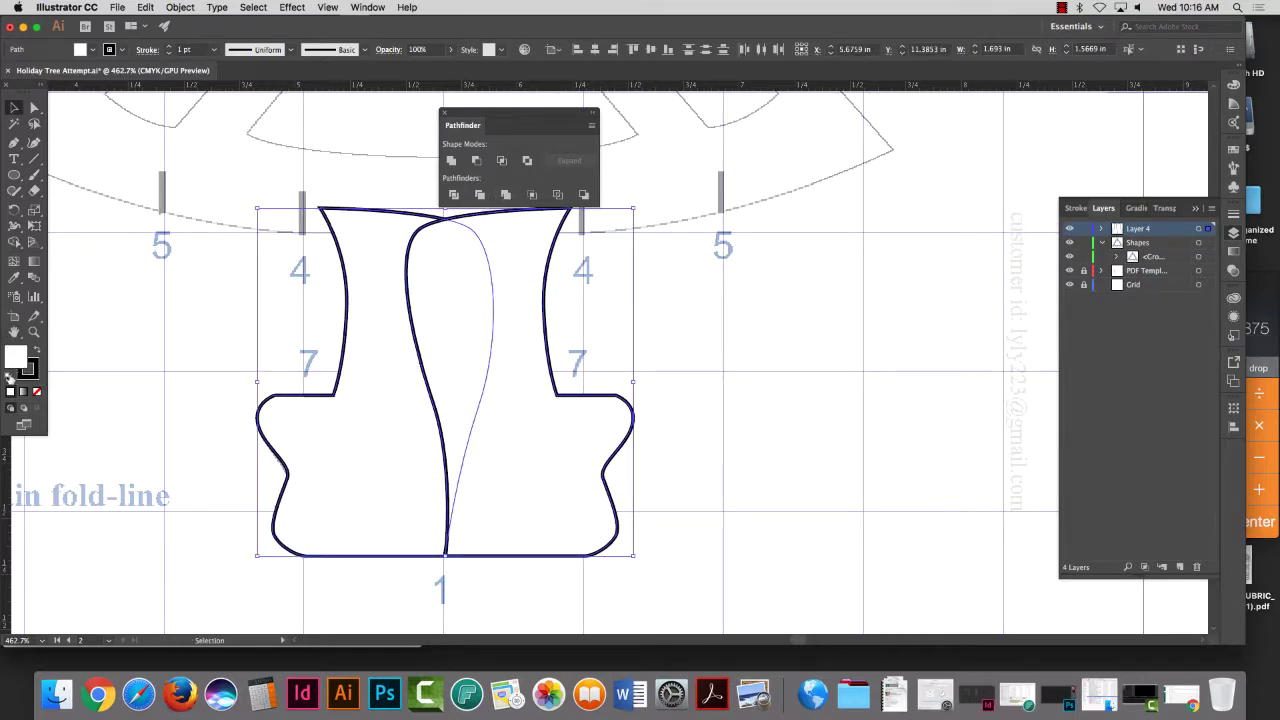
{"action": "left_click", "coordinate": [37, 391]}
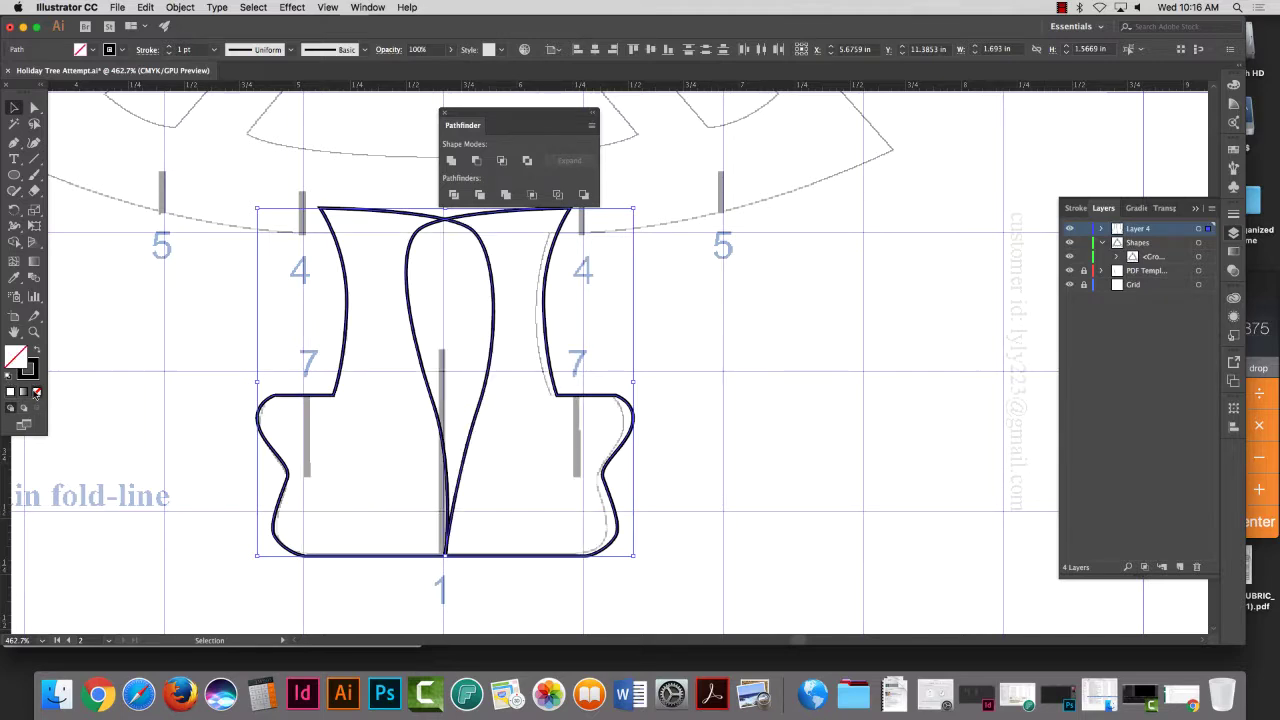
{"action": "left_click", "coordinate": [507, 196]}
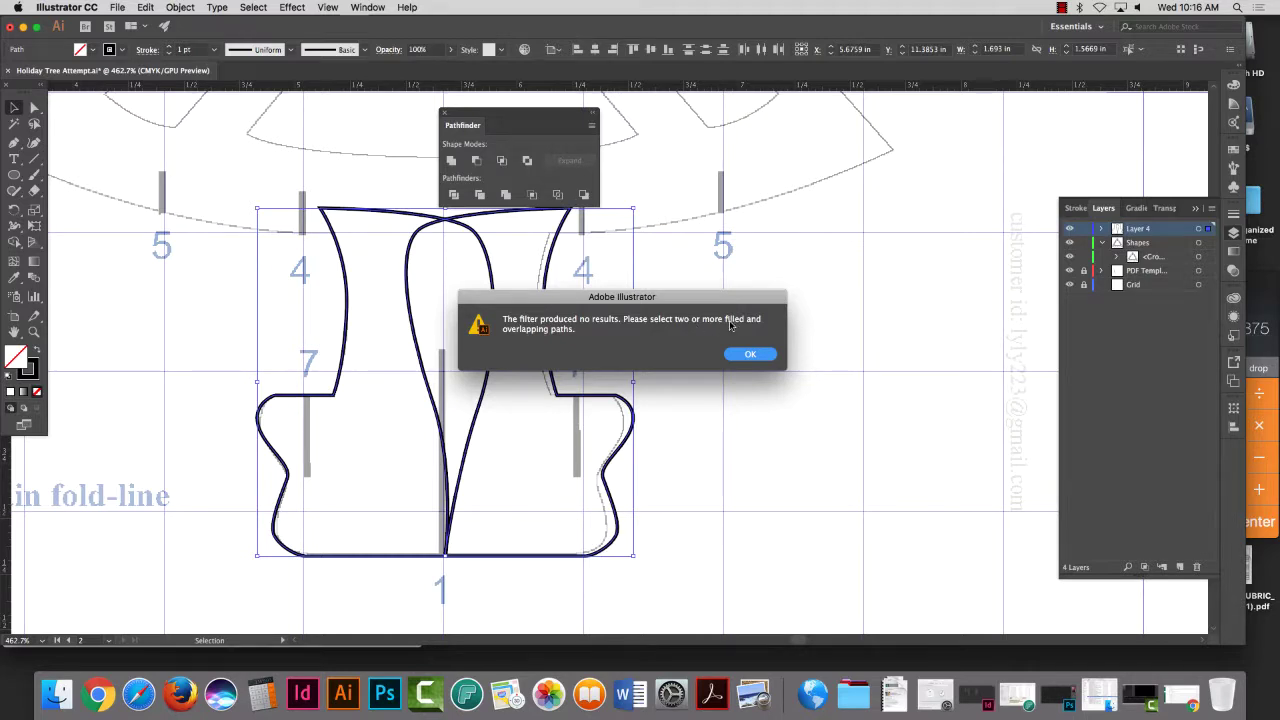
{"action": "left_click", "coordinate": [750, 354]}
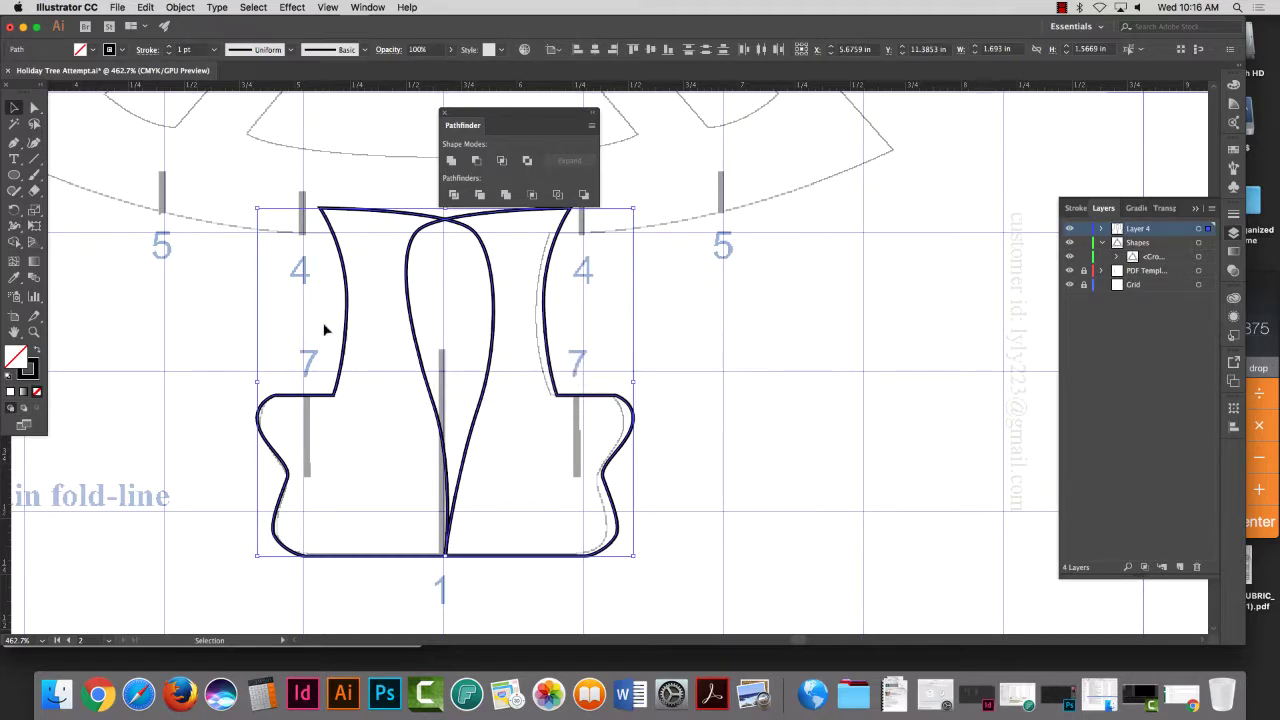
Step: Restore the default white fill on both halves, Merge them into one base shape, and reapply the default black stroke
{"action": "left_click", "coordinate": [12, 379]}
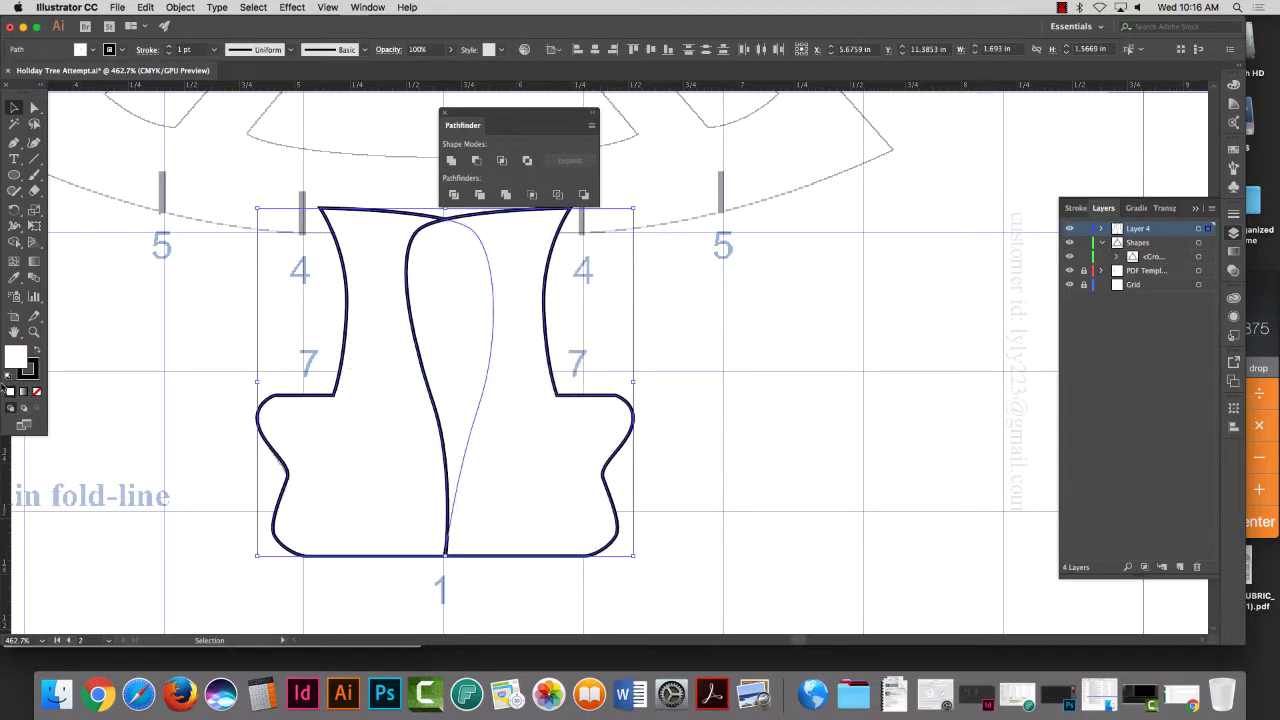
{"action": "left_click", "coordinate": [508, 195]}
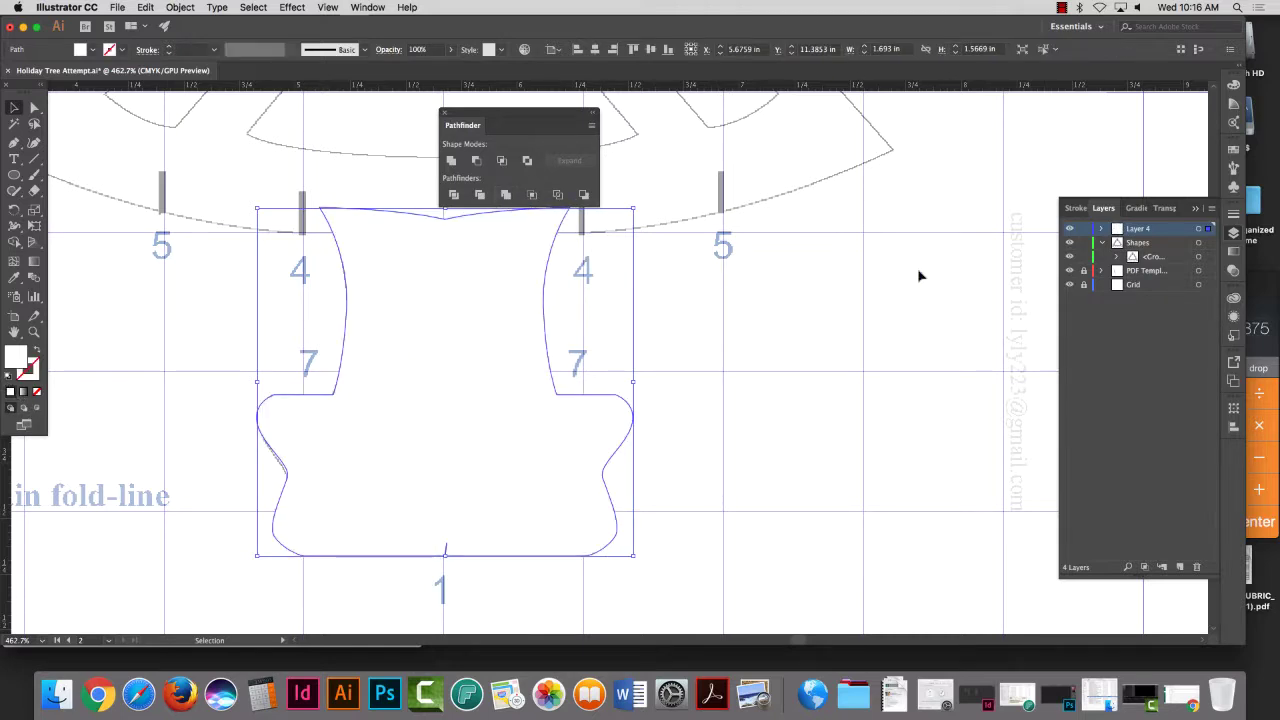
{"action": "left_click", "coordinate": [9, 379]}
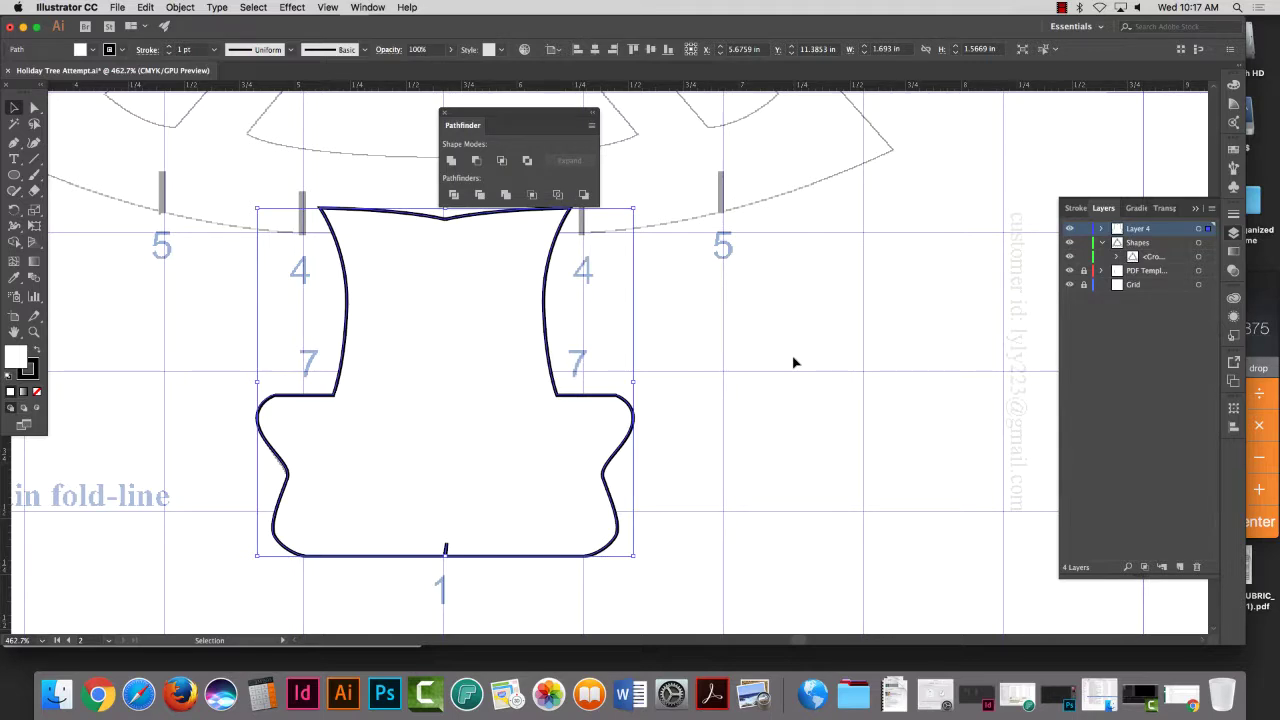
Step: Examine the merged Part B base against the surrounding template parts and across the whole artboard
{"action": "key", "text": "super+minus"}
{"action": "key", "text": "super+minus"}
{"action": "key", "text": "super+minus"}
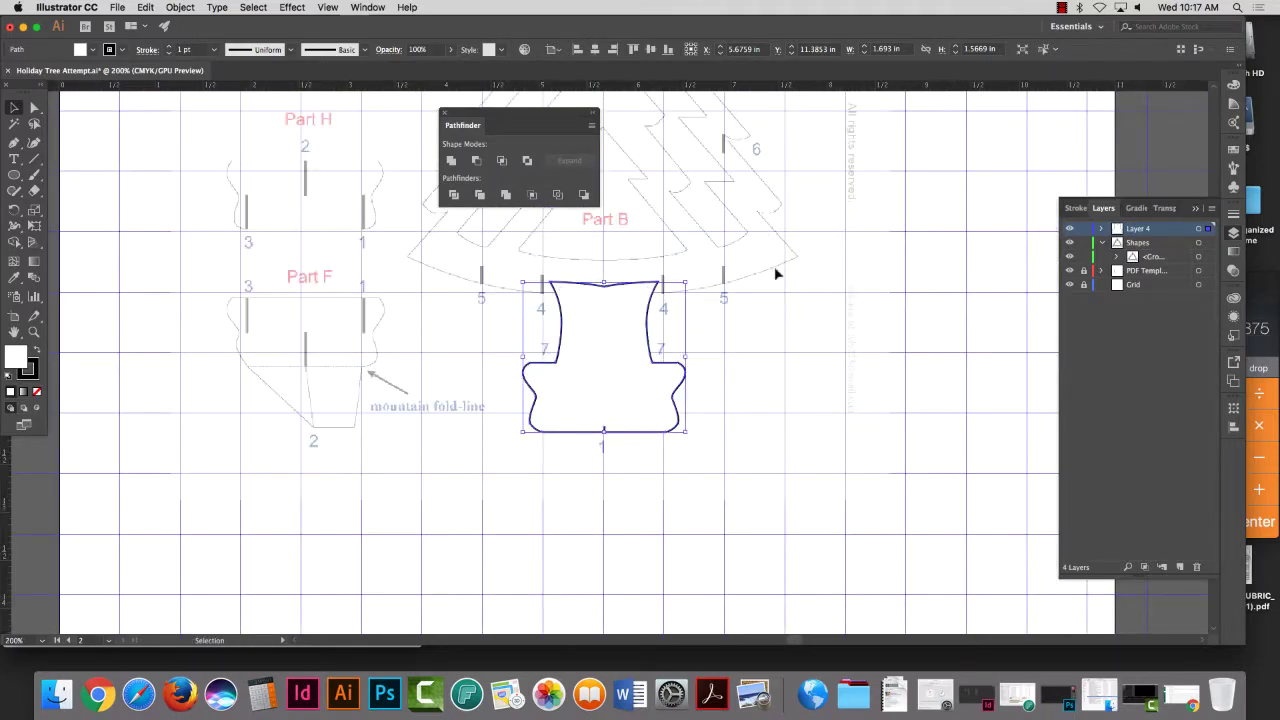
{"action": "scroll", "coordinate": [750, 300], "scroll_direction": "down", "scroll_amount": 5}
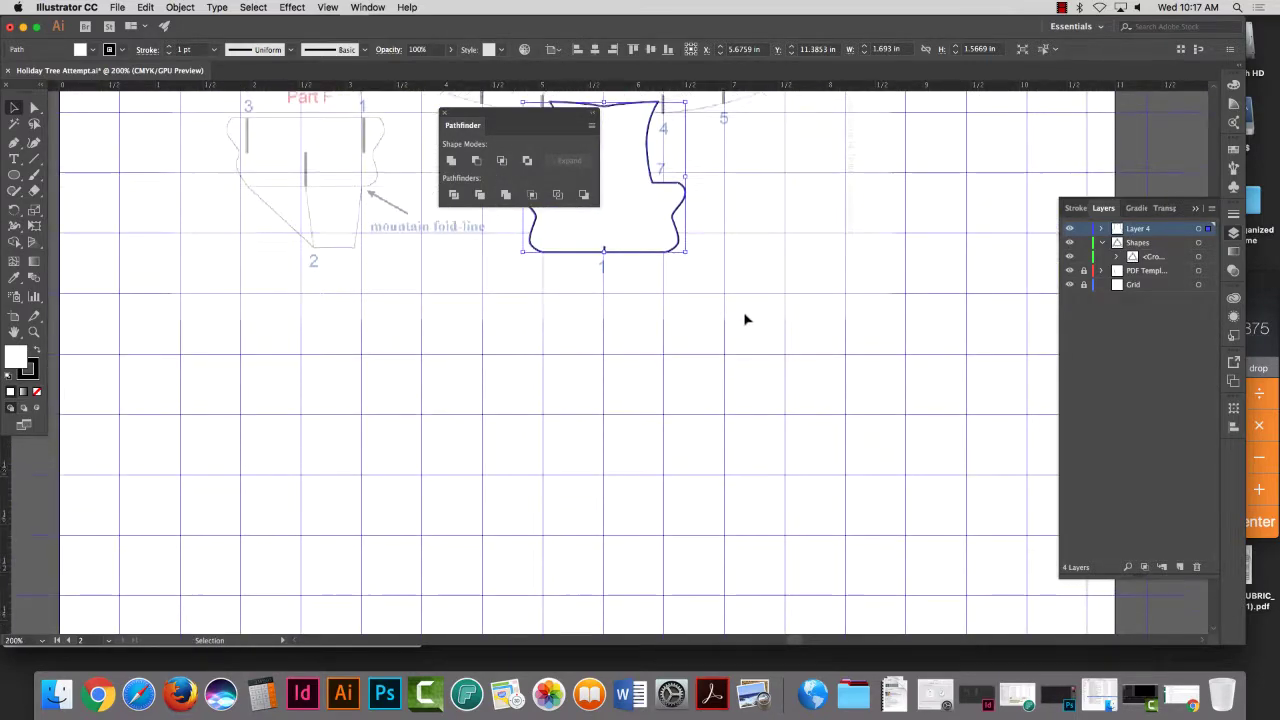
{"action": "scroll", "coordinate": [740, 314], "scroll_direction": "up", "scroll_amount": 6}
{"action": "scroll", "coordinate": [738, 305], "scroll_direction": "down", "scroll_amount": 6}
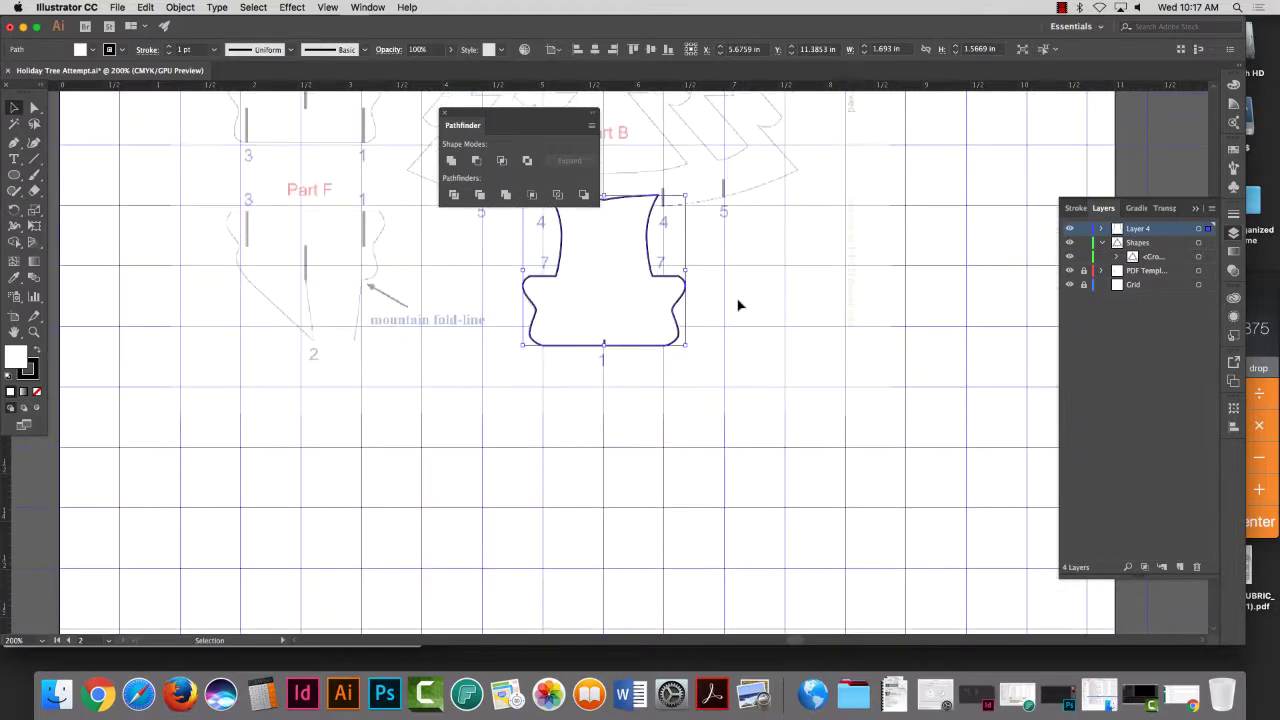
{"action": "scroll", "coordinate": [700, 230], "scroll_direction": "down", "scroll_amount": 5}
{"action": "scroll", "coordinate": [694, 237], "scroll_direction": "up", "scroll_amount": 10}
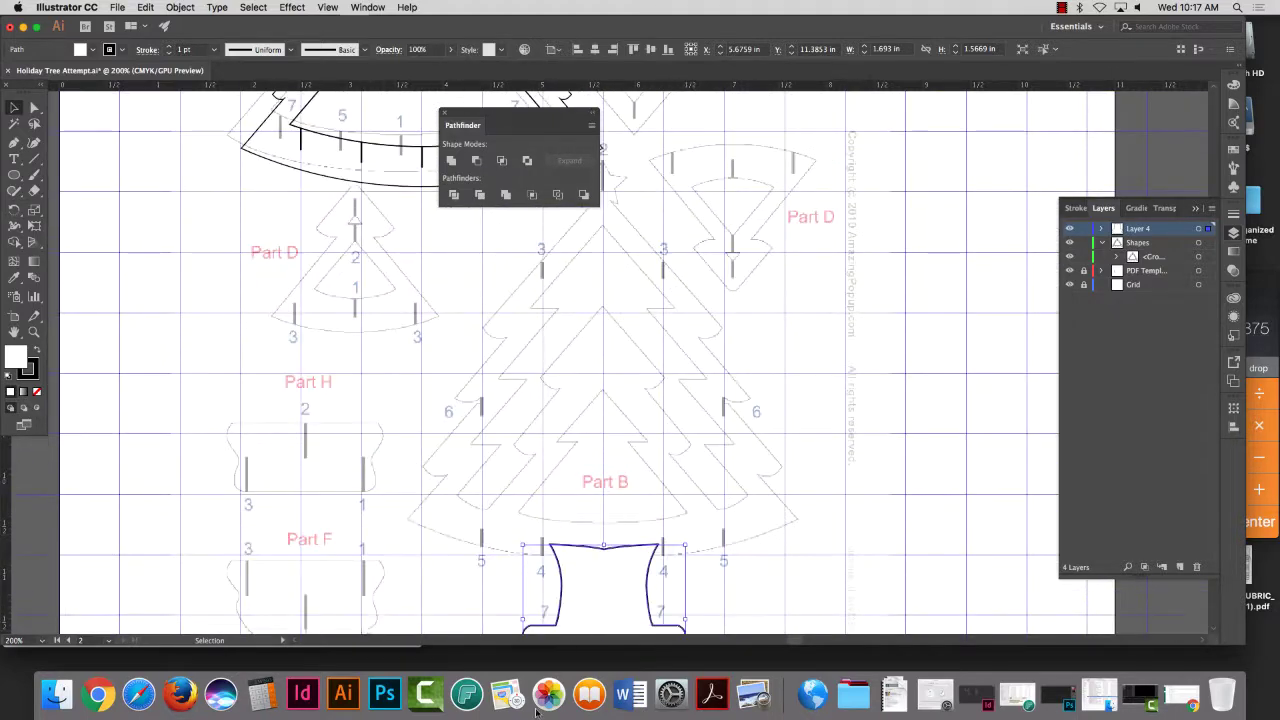
{"action": "scroll", "coordinate": [620, 555], "scroll_direction": "down", "scroll_amount": 3}
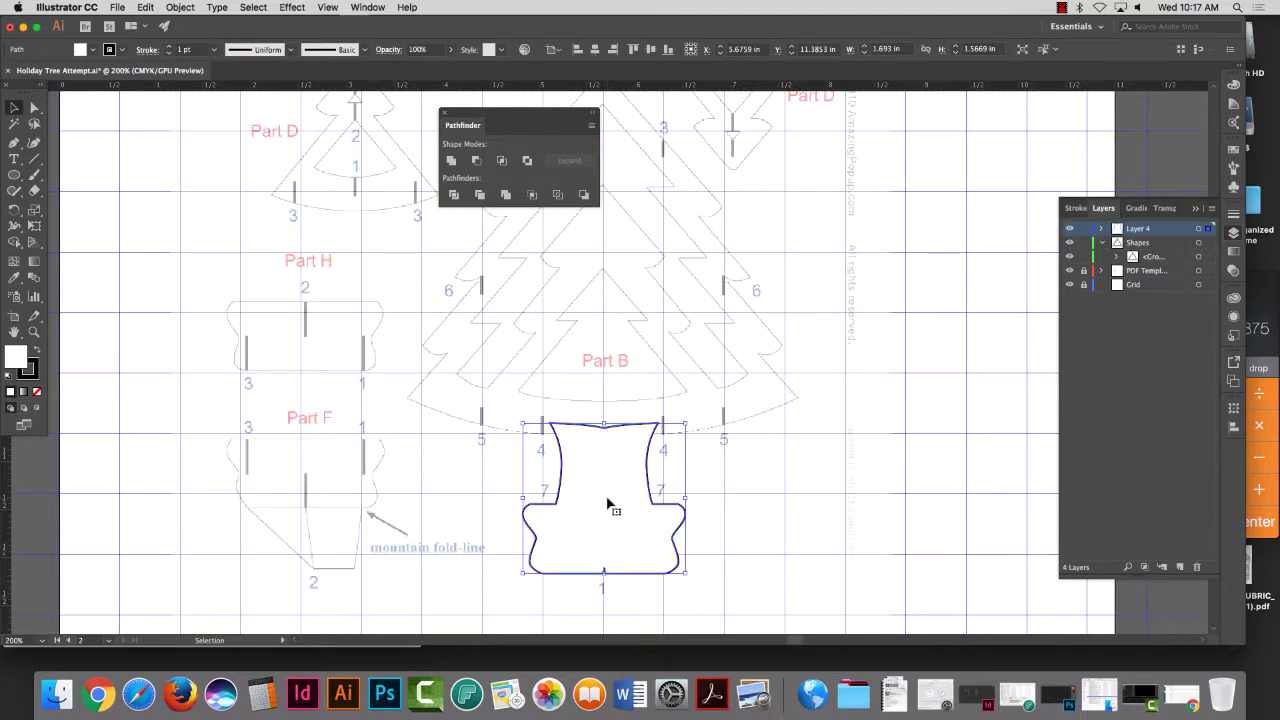
{"action": "scroll", "coordinate": [607, 505], "scroll_direction": "down", "scroll_amount": 5}
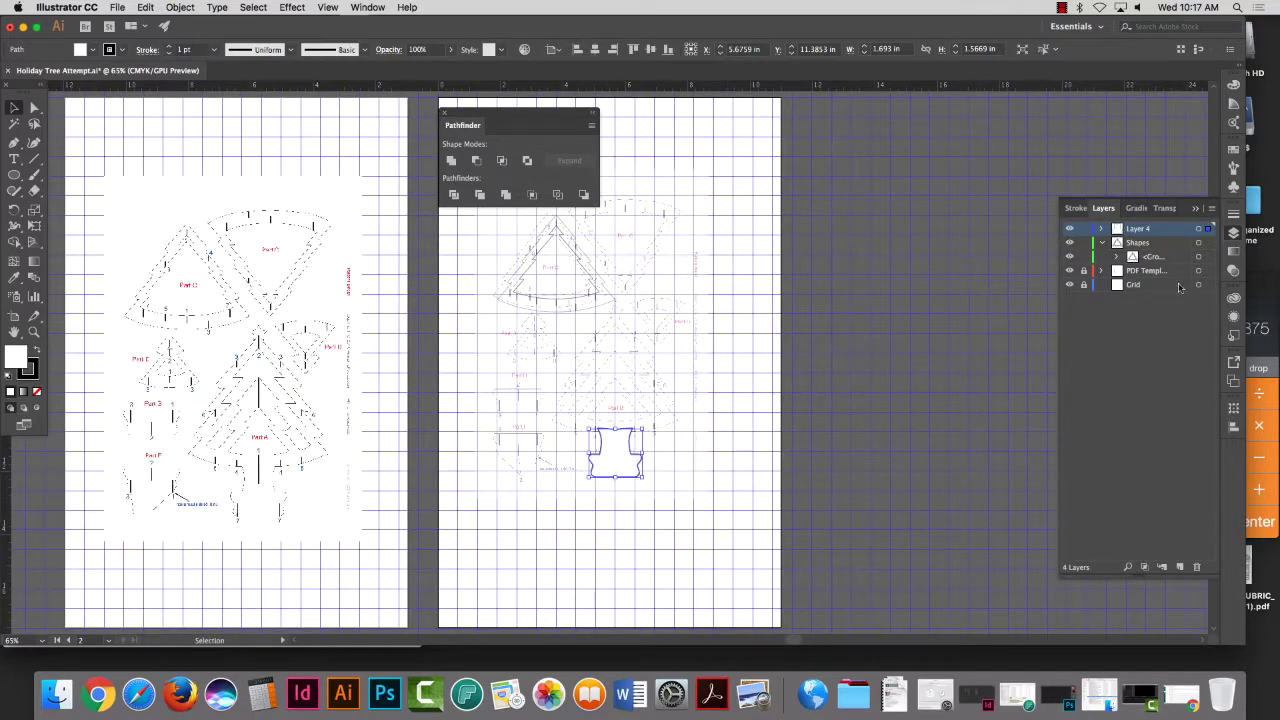
Step: Deselect the base and examine Parts A, G and E with their slot lines on the other artboard's template
{"action": "left_click", "coordinate": [557, 301]}
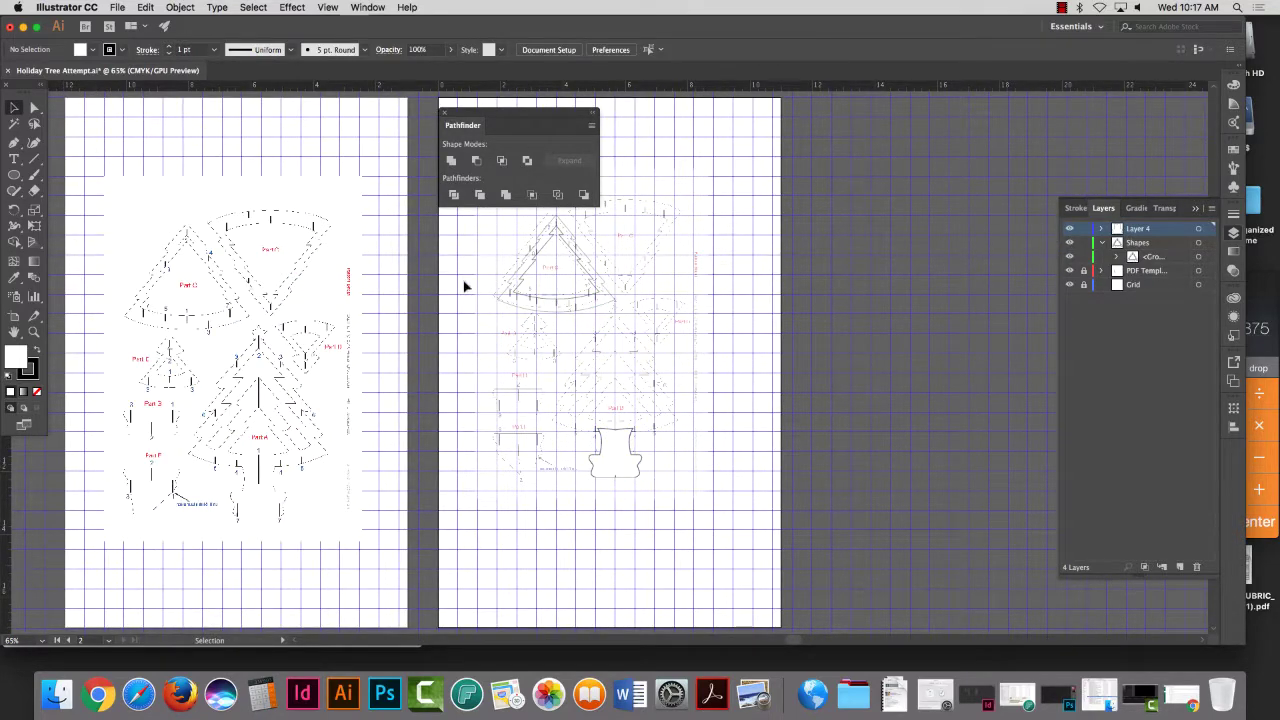
{"action": "left_click", "coordinate": [35, 331]}
{"action": "left_click_drag", "start_coordinate": [237, 459], "coordinate": [430, 520]}
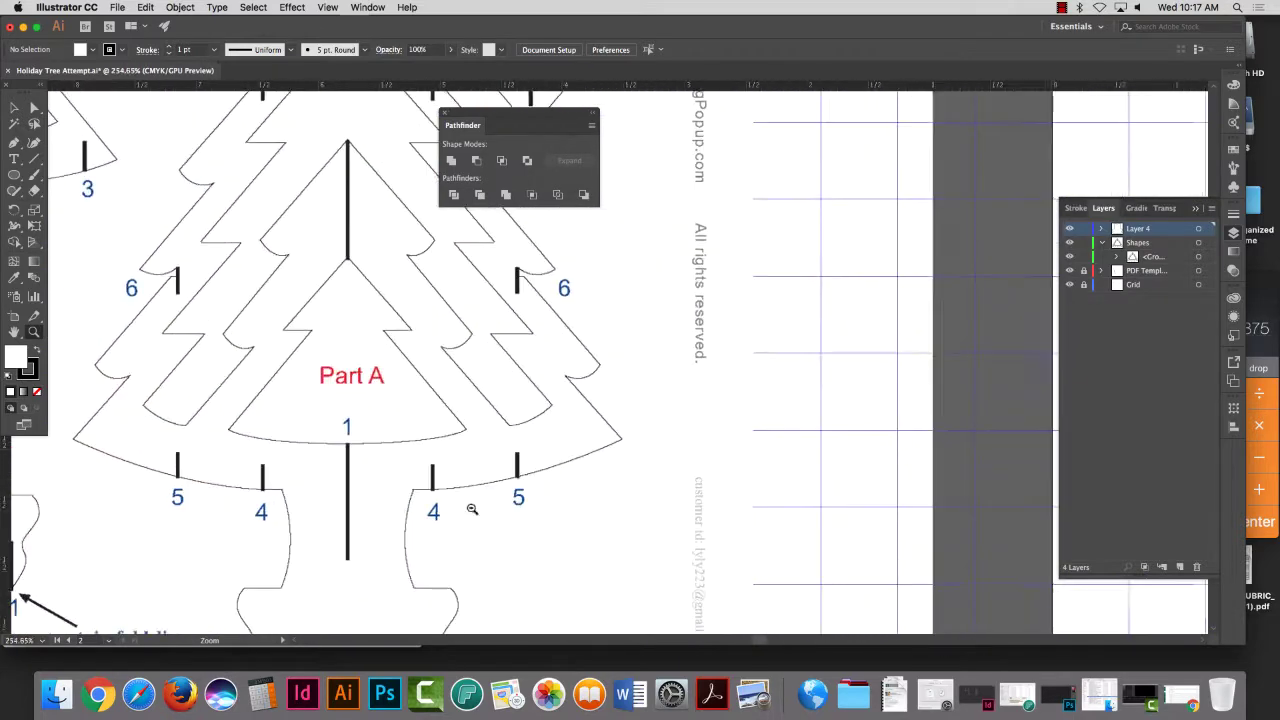
{"action": "scroll", "coordinate": [403, 411], "scroll_direction": "down", "scroll_amount": 3}
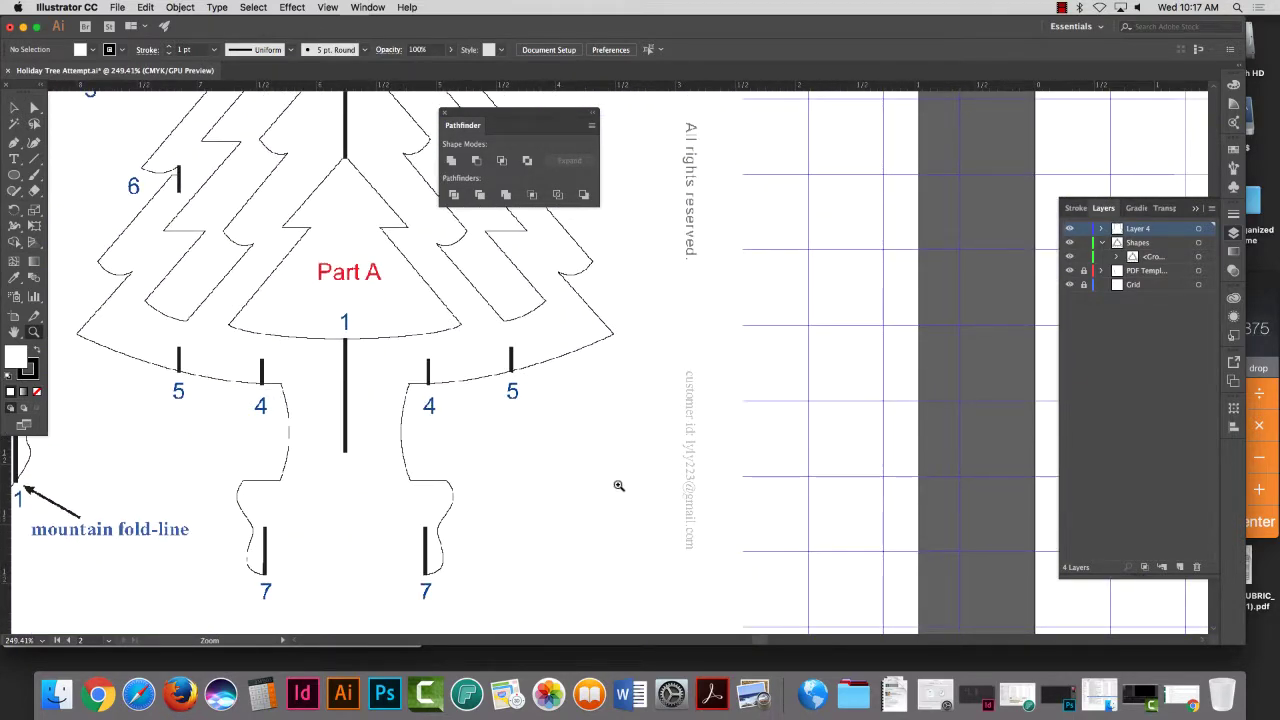
{"action": "left_click", "coordinate": [730, 446], "text": "alt"}
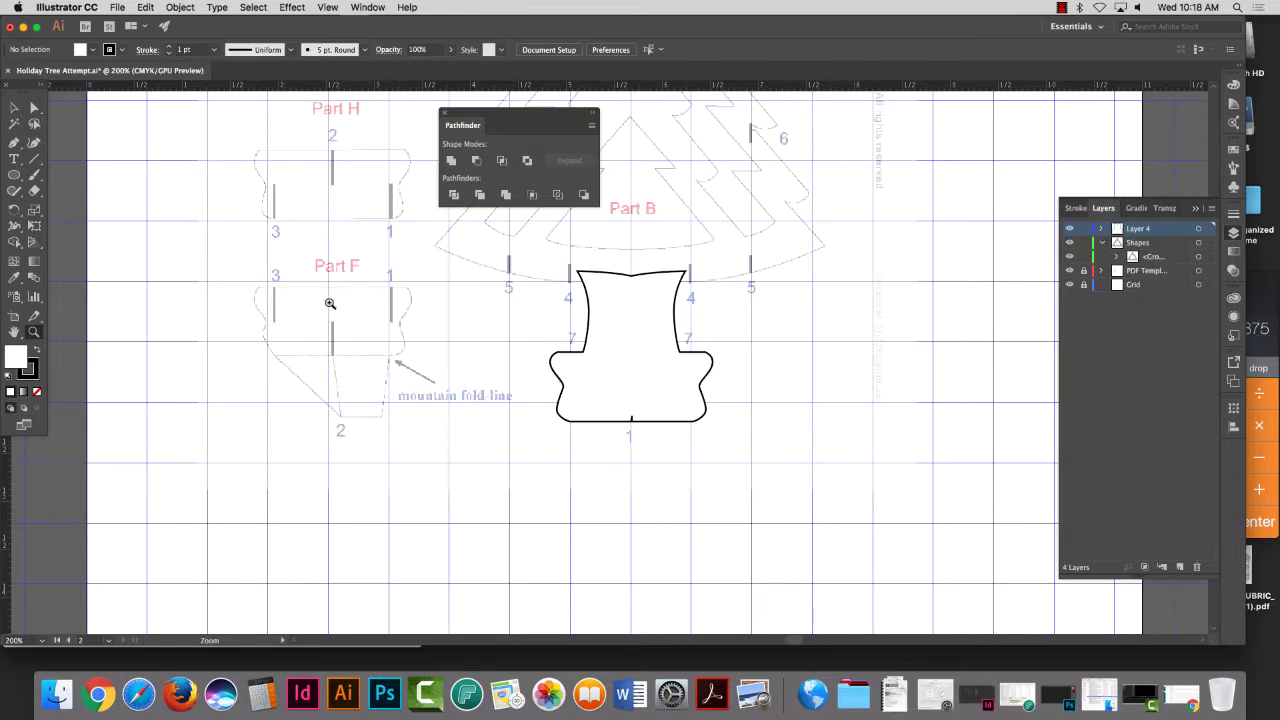
{"action": "key", "text": "h"}
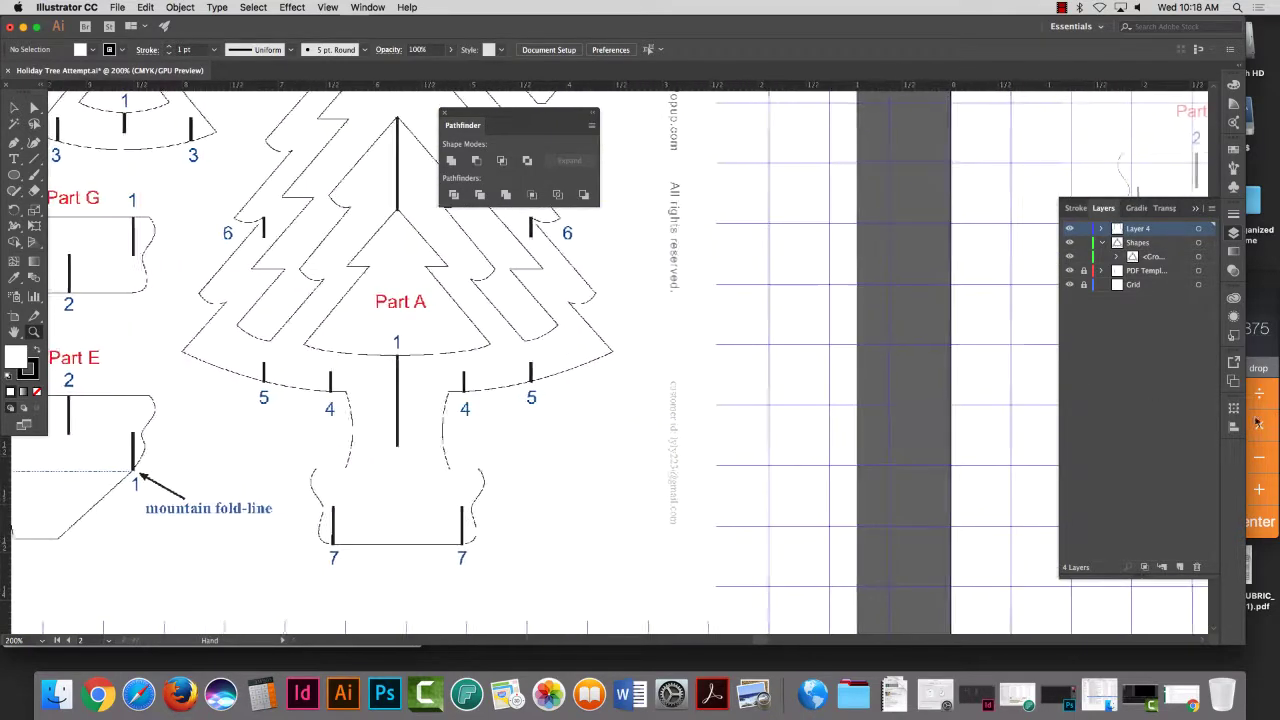
{"action": "scroll", "coordinate": [166, 401], "scroll_direction": "left", "scroll_amount": 5}
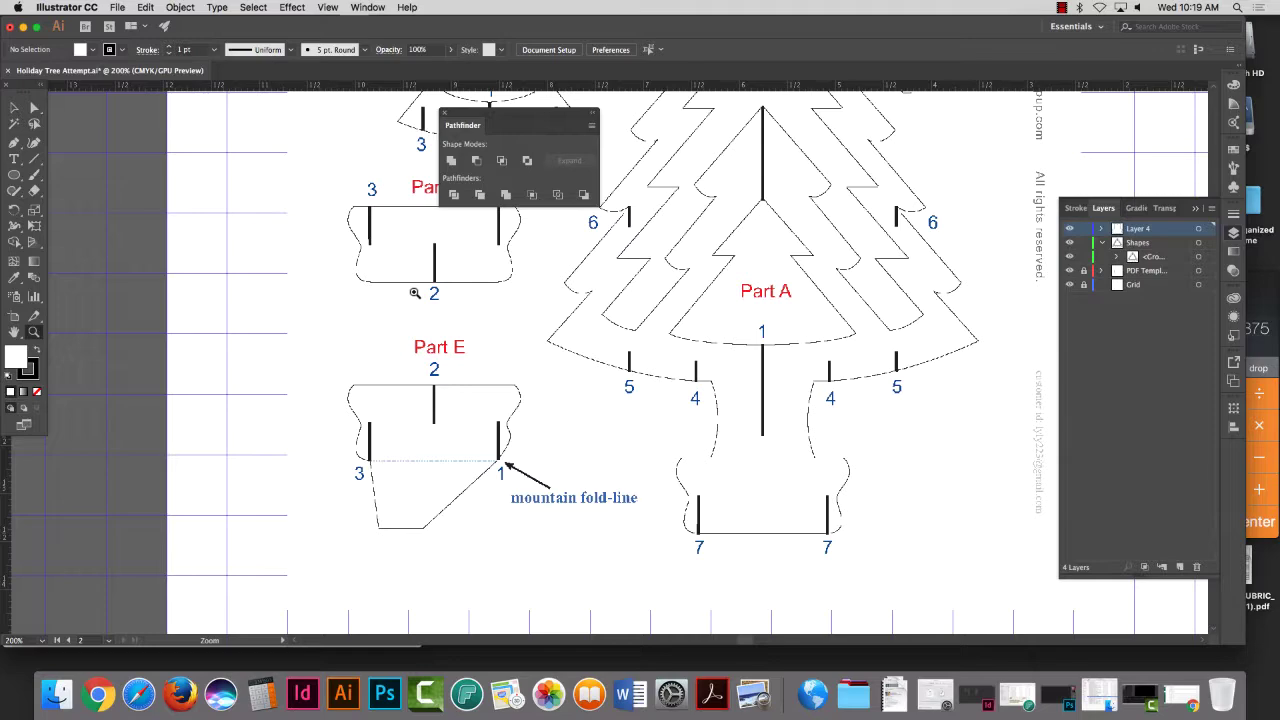
{"action": "key", "text": "super+alt+0"}
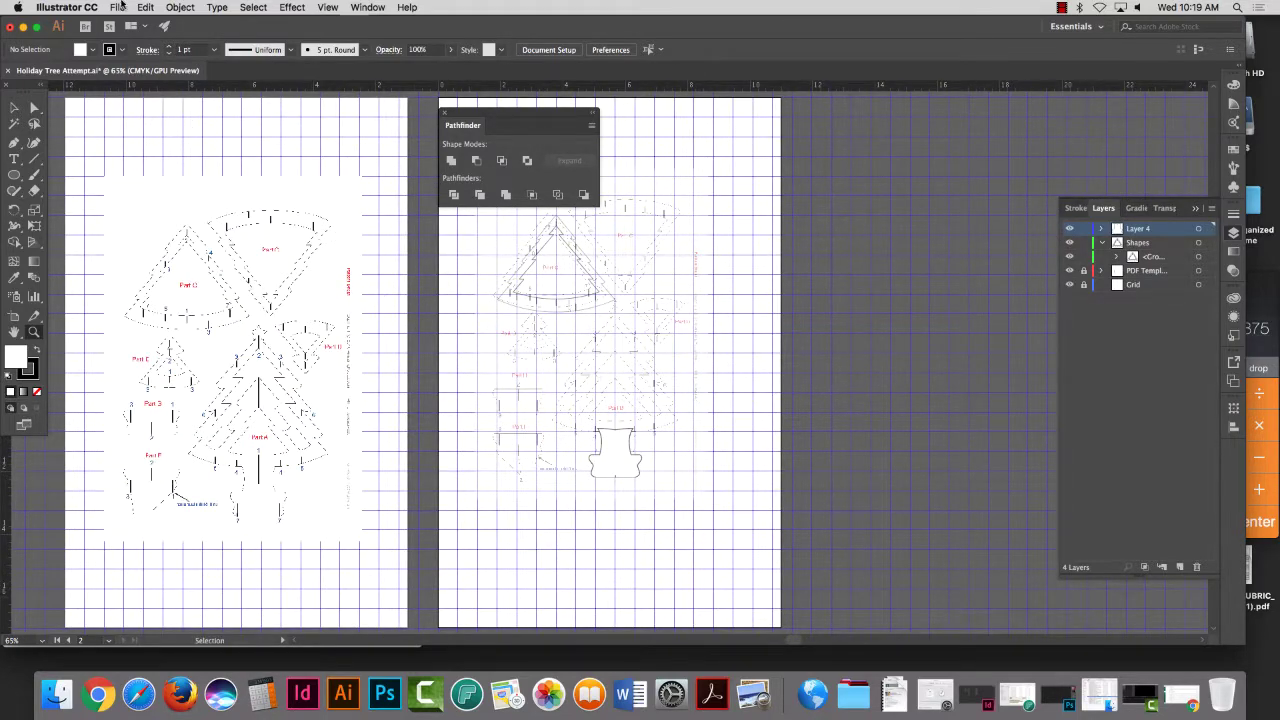
Step: Open the recent files Holiday Tree 2-up.ai and Holiday Tree.ai
{"action": "left_click", "coordinate": [119, 7]}
{"action": "mouse_move", "coordinate": [155, 62]}
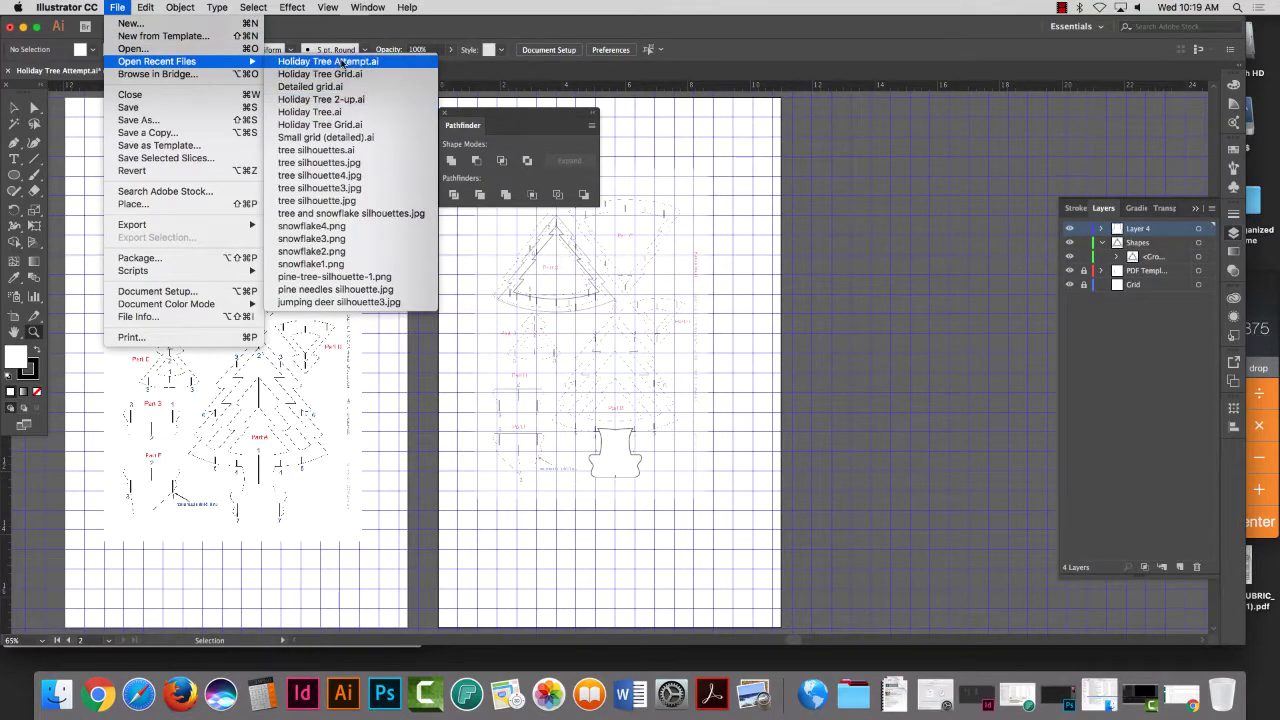
{"action": "left_click", "coordinate": [349, 101]}
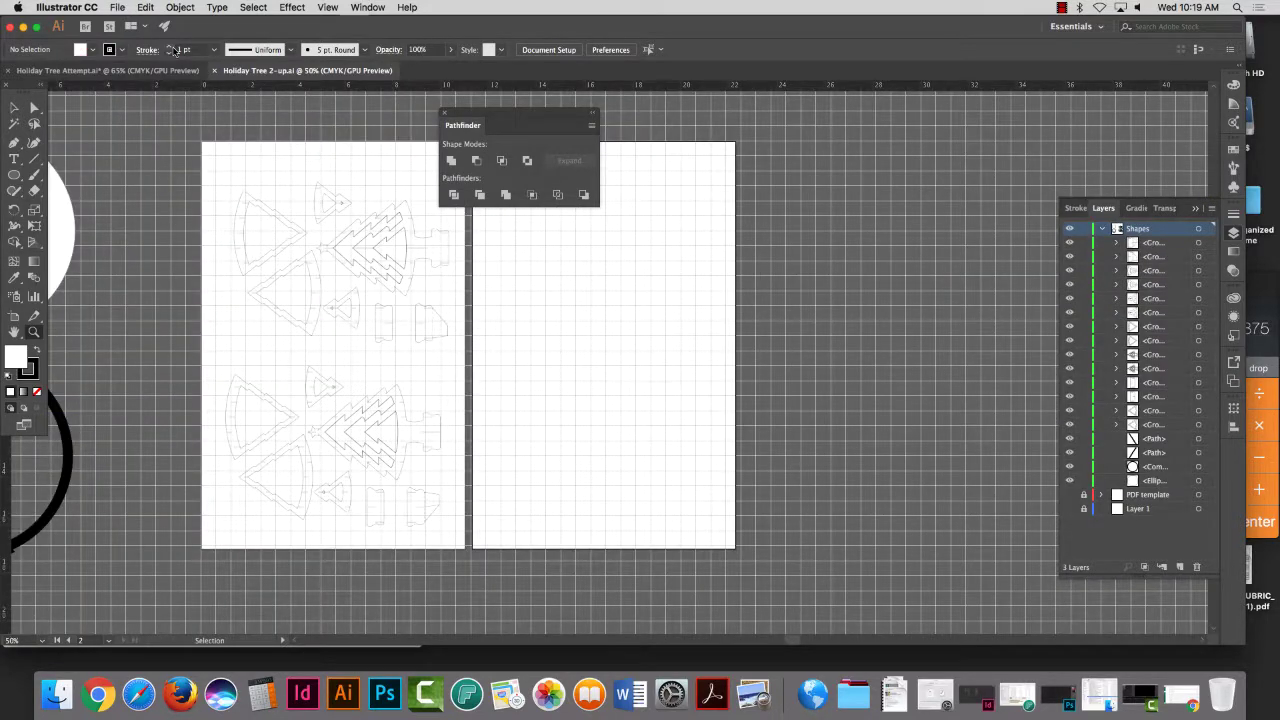
{"action": "left_click", "coordinate": [116, 7]}
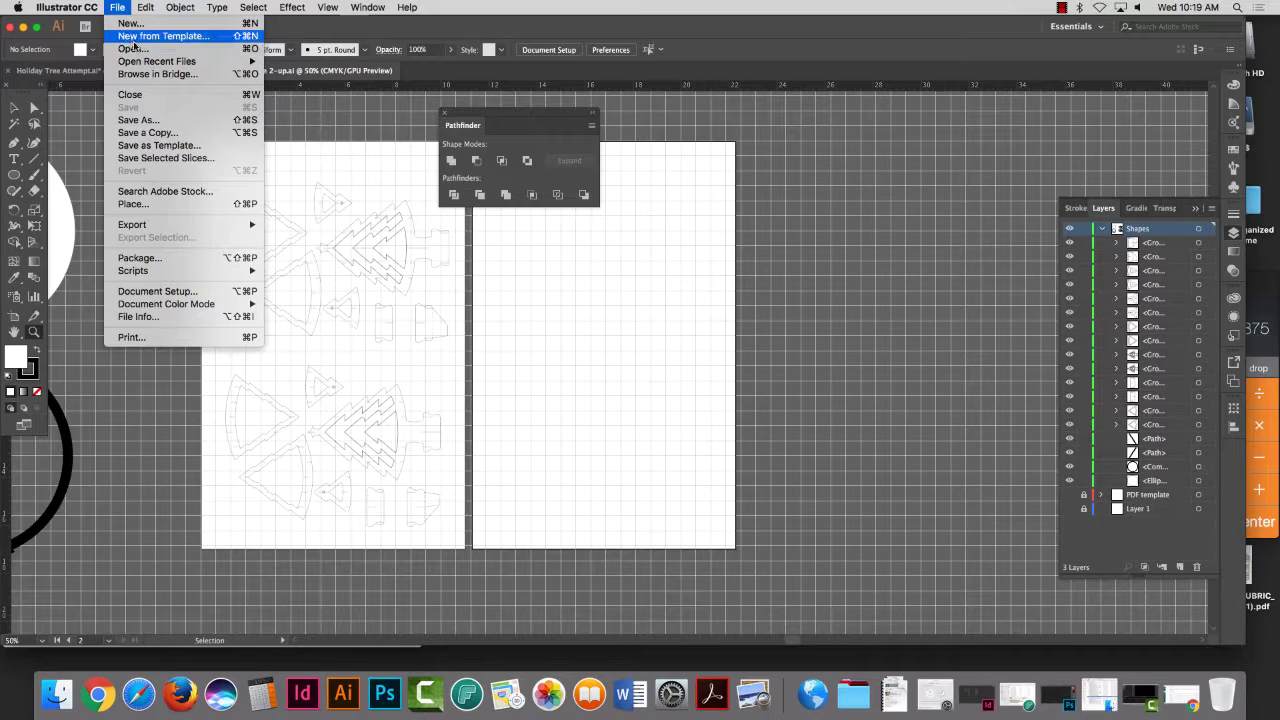
{"action": "mouse_move", "coordinate": [143, 61]}
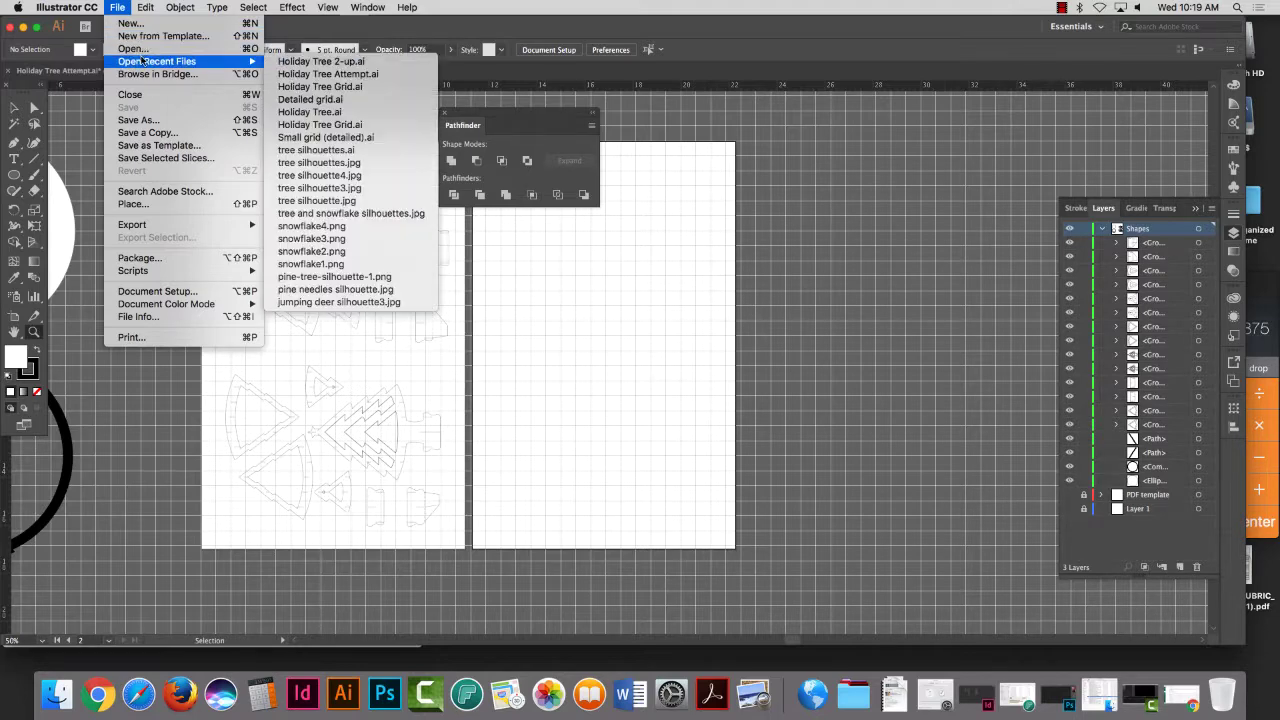
{"action": "left_click", "coordinate": [322, 112]}
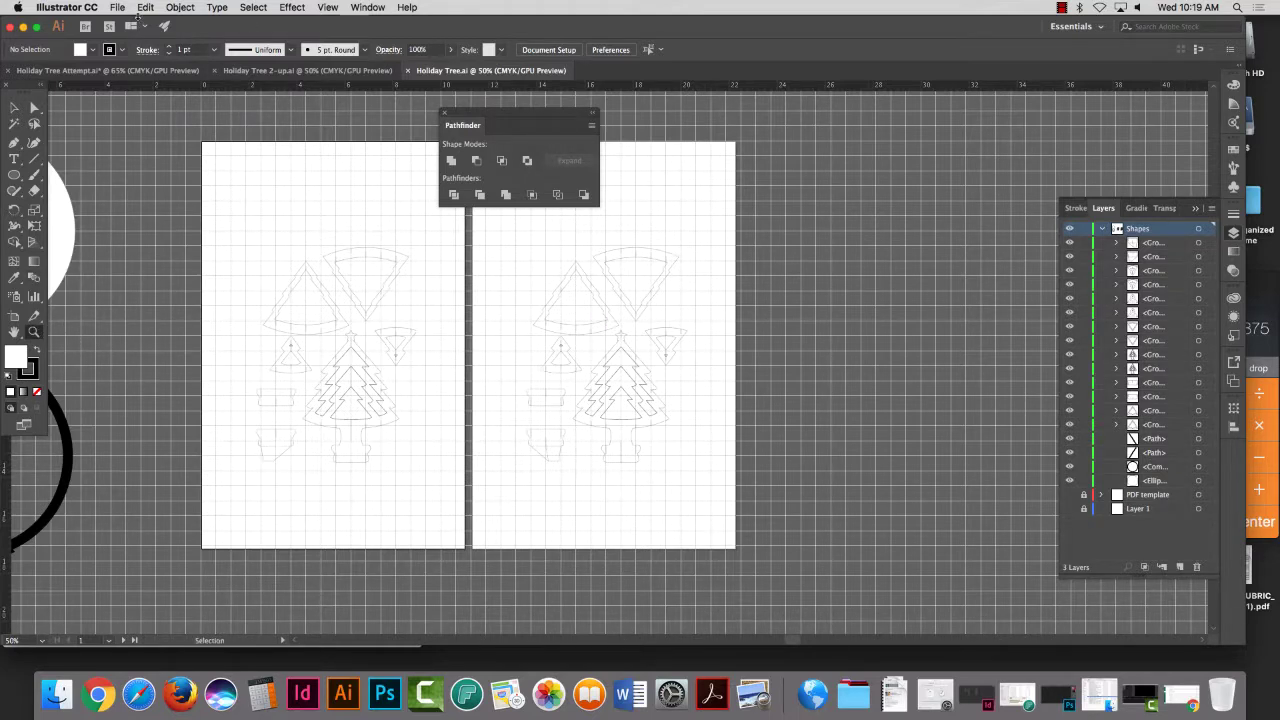
Step: Hide the grid in Holiday Tree.ai and look over the finished part outlines on the first artboard
{"action": "left_click", "coordinate": [329, 8]}
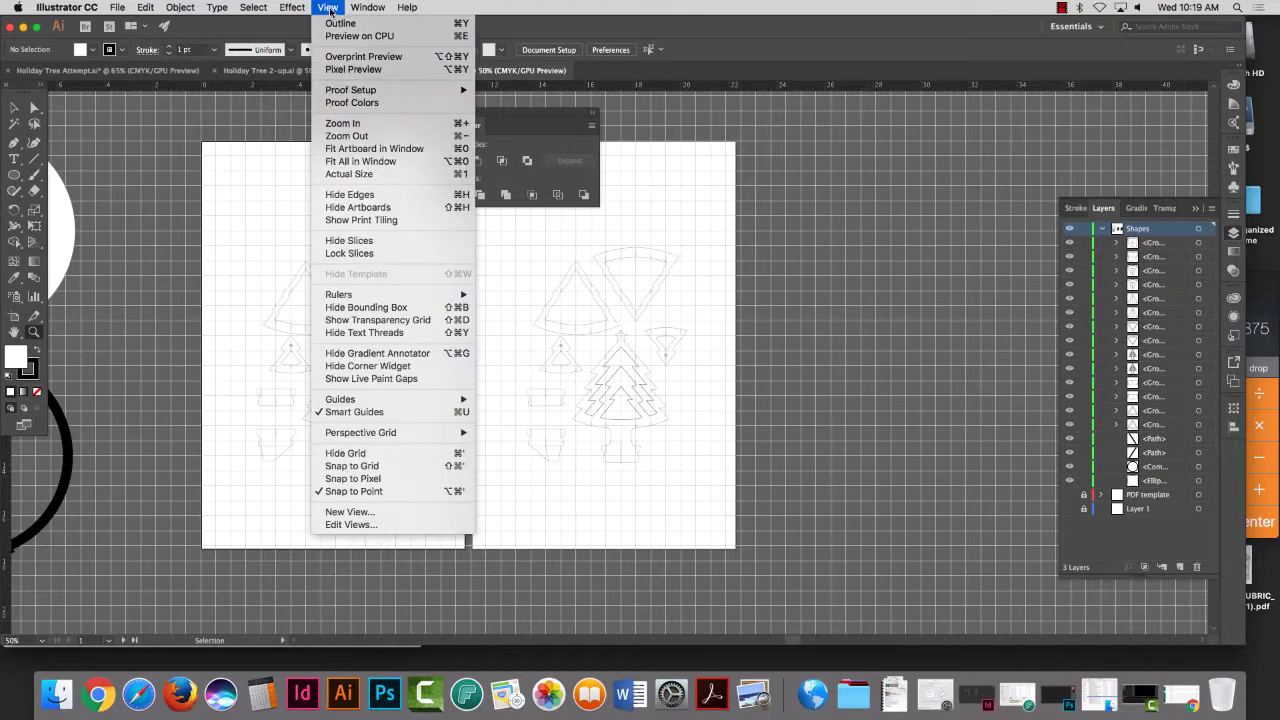
{"action": "left_click", "coordinate": [372, 455]}
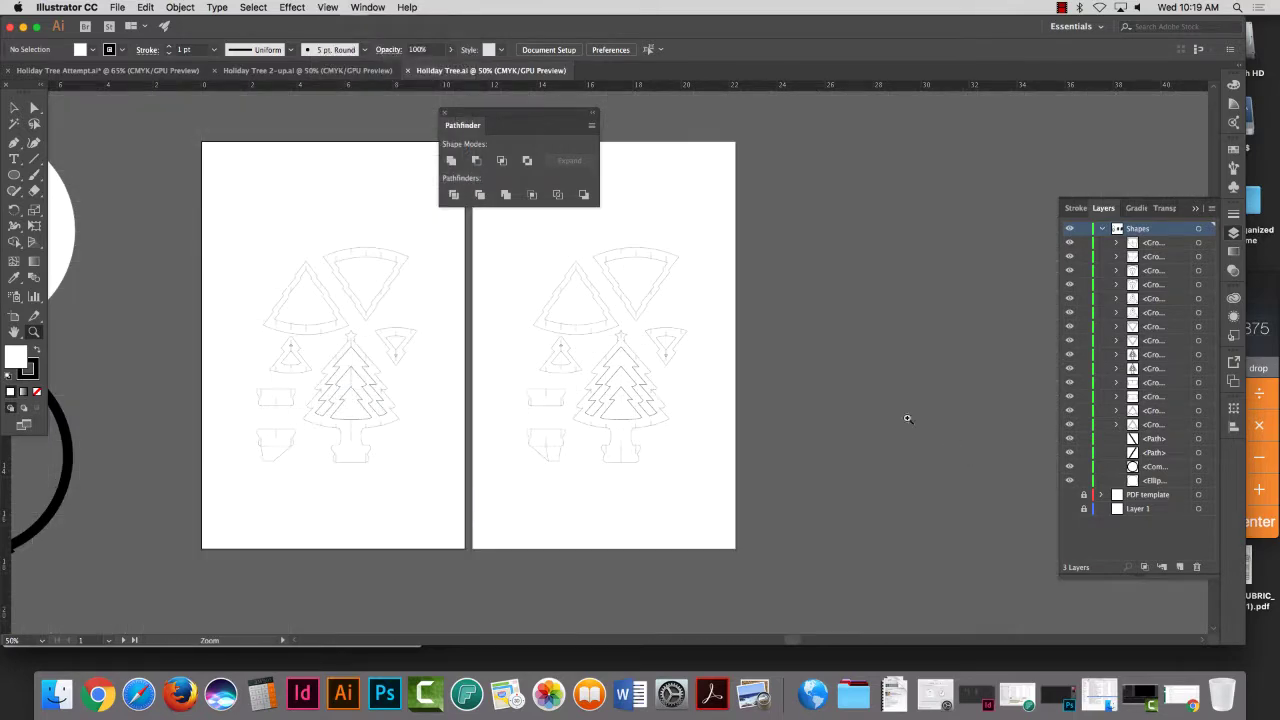
{"action": "left_click", "coordinate": [34, 334]}
{"action": "left_click_drag", "start_coordinate": [249, 269], "coordinate": [495, 328]}
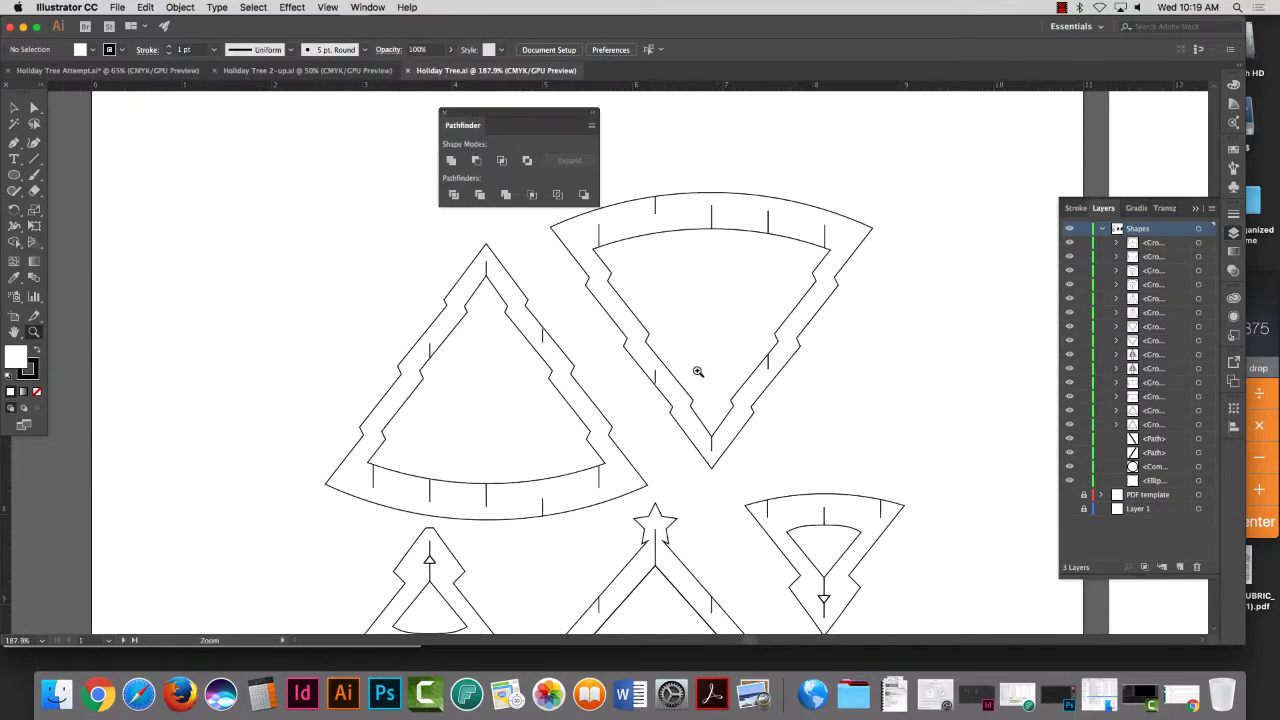
{"action": "scroll", "coordinate": [694, 369], "scroll_direction": "down", "scroll_amount": 5}
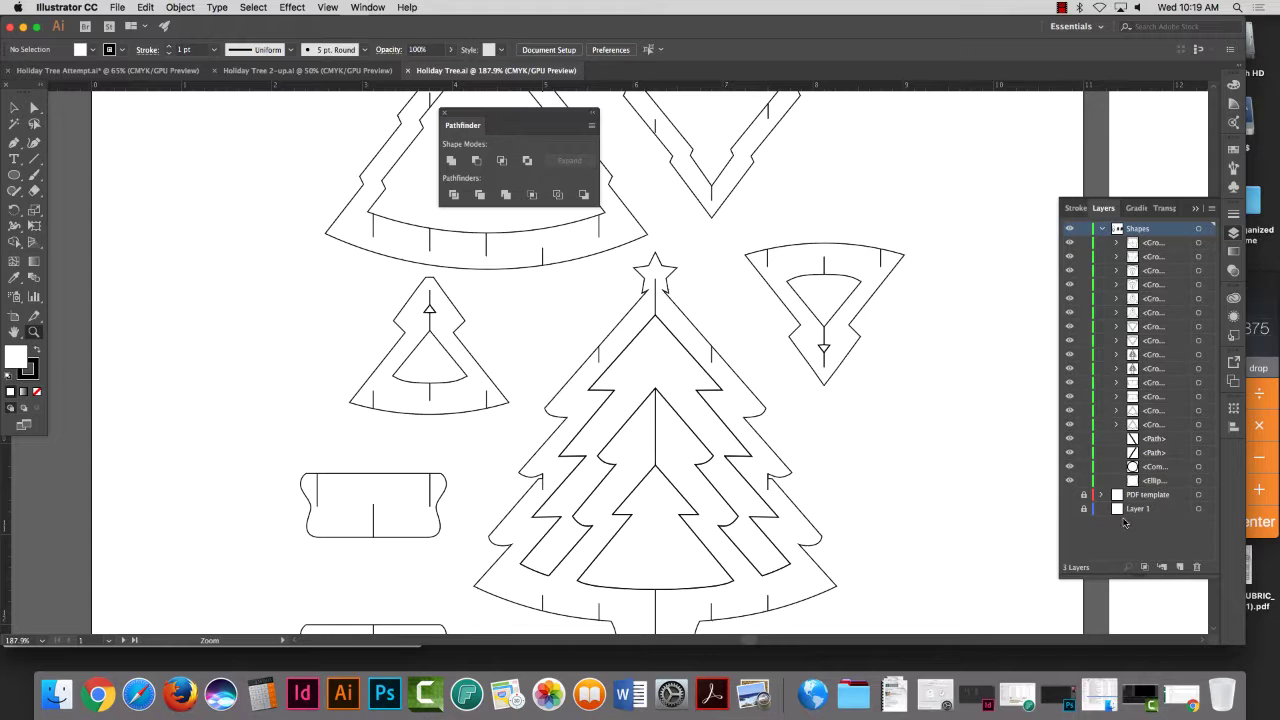
Step: Show the PDF template layer and compare the finished outlines with the original pattern, especially around Part D
{"action": "left_click", "coordinate": [1070, 495]}
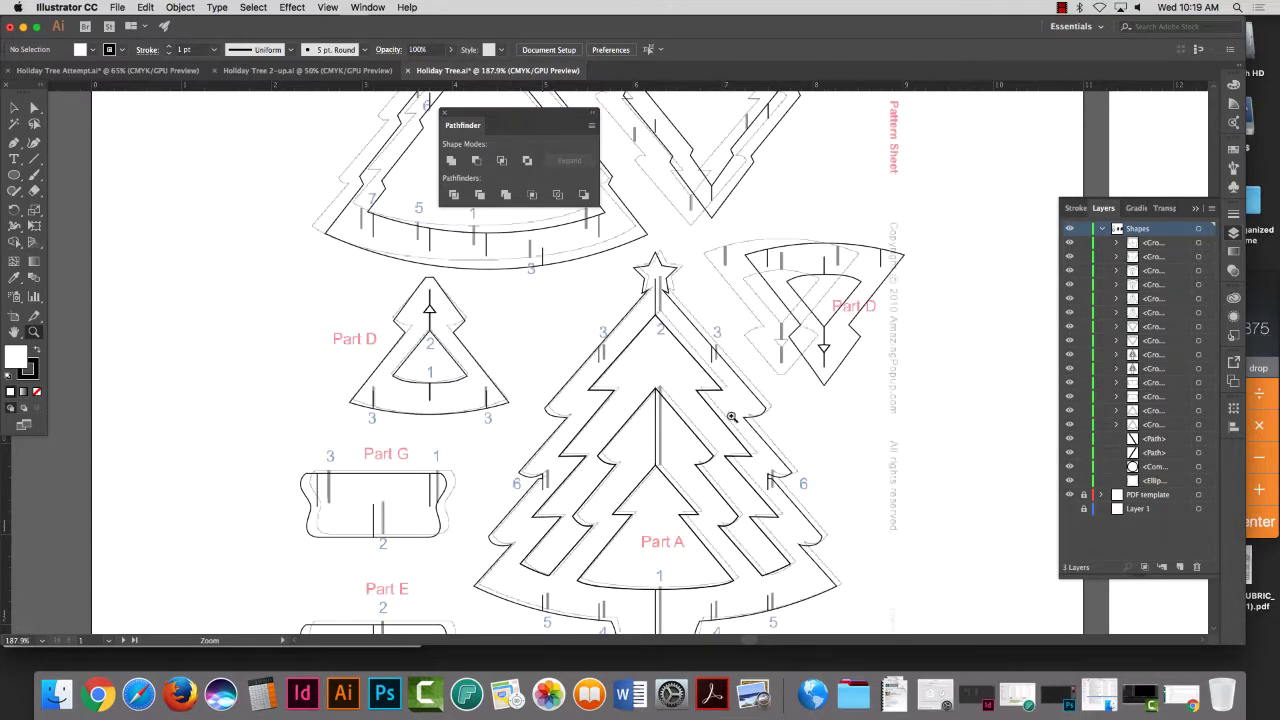
{"action": "scroll", "coordinate": [844, 392], "scroll_direction": "down", "scroll_amount": 5}
{"action": "scroll", "coordinate": [844, 392], "scroll_direction": "up", "scroll_amount": 6}
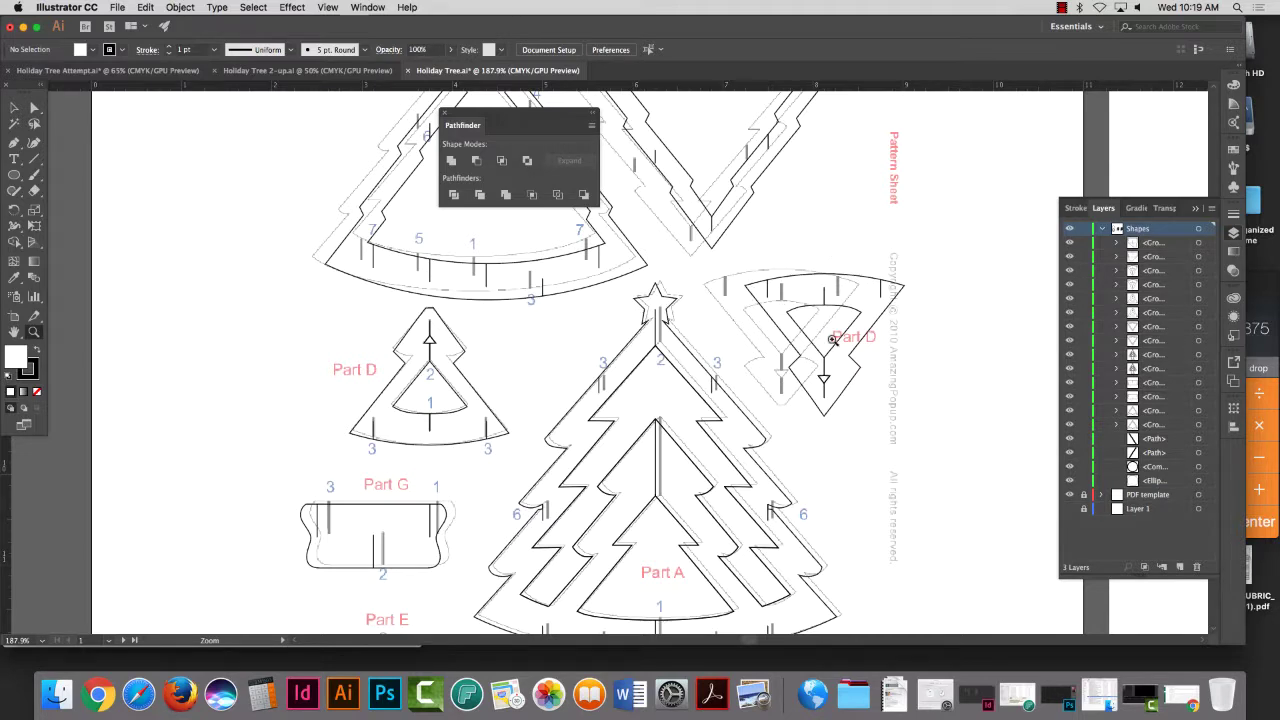
{"action": "left_click", "coordinate": [777, 408]}
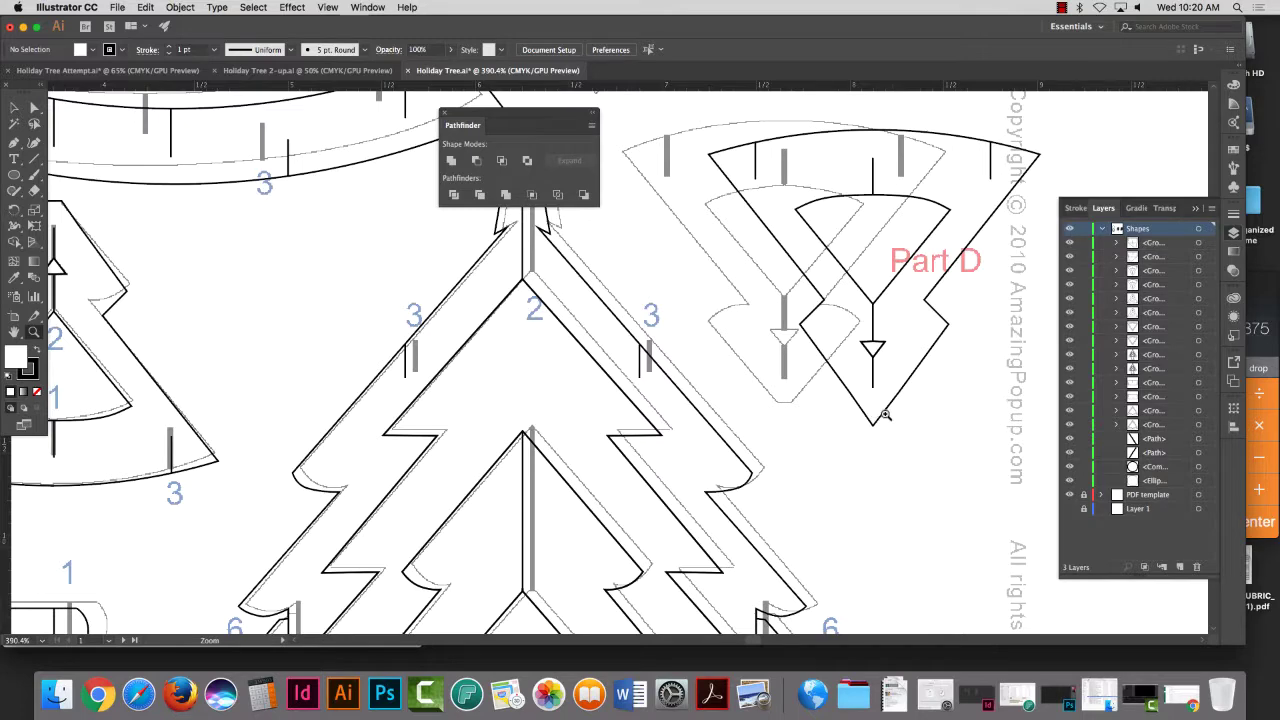
{"action": "key", "text": "super+alt+0"}
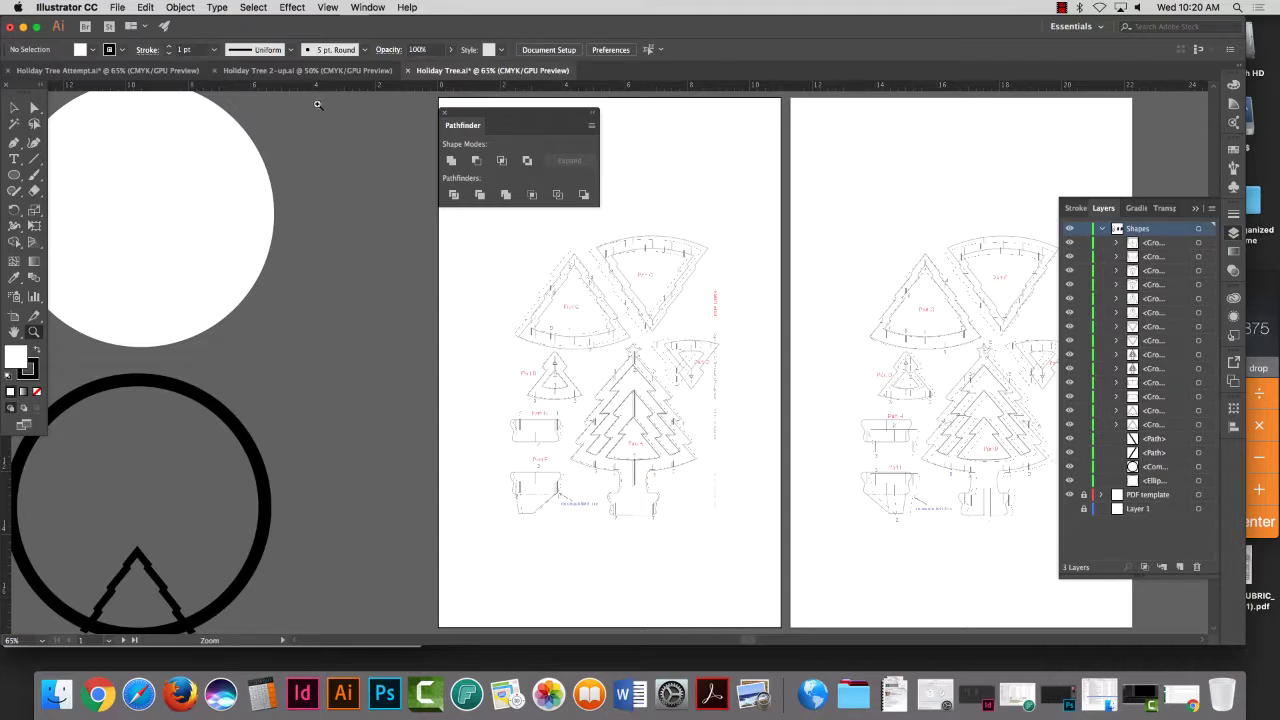
Step: Hide the grid in Holiday Tree 2-up.ai and look closely at the rotated part outlines
{"action": "left_click", "coordinate": [250, 72]}
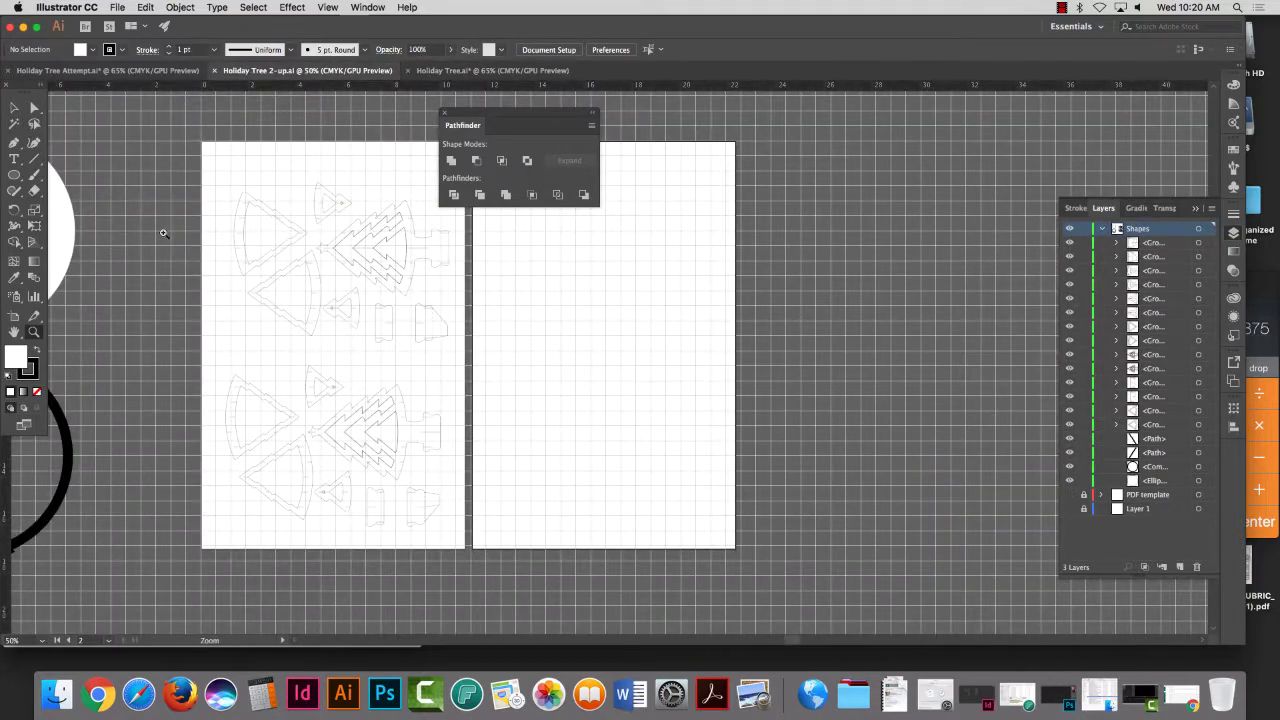
{"action": "left_click", "coordinate": [327, 7]}
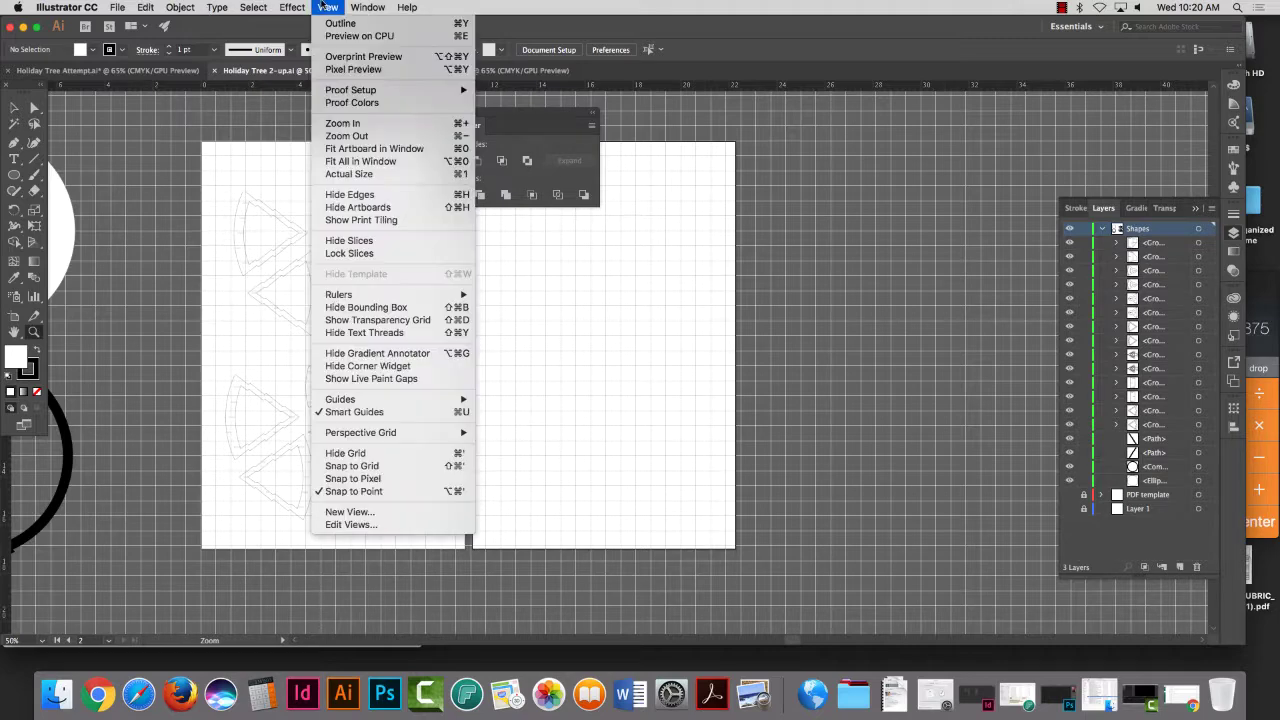
{"action": "left_click", "coordinate": [398, 452]}
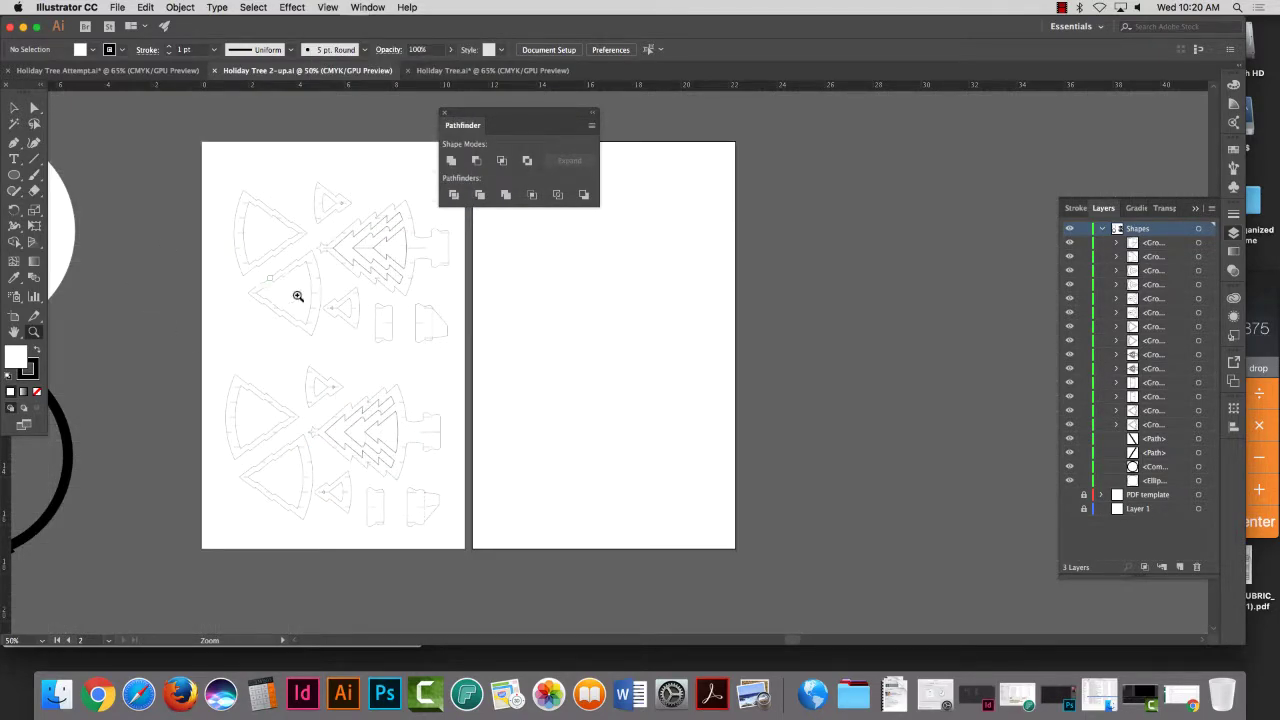
{"action": "left_click_drag", "start_coordinate": [298, 297], "coordinate": [409, 243]}
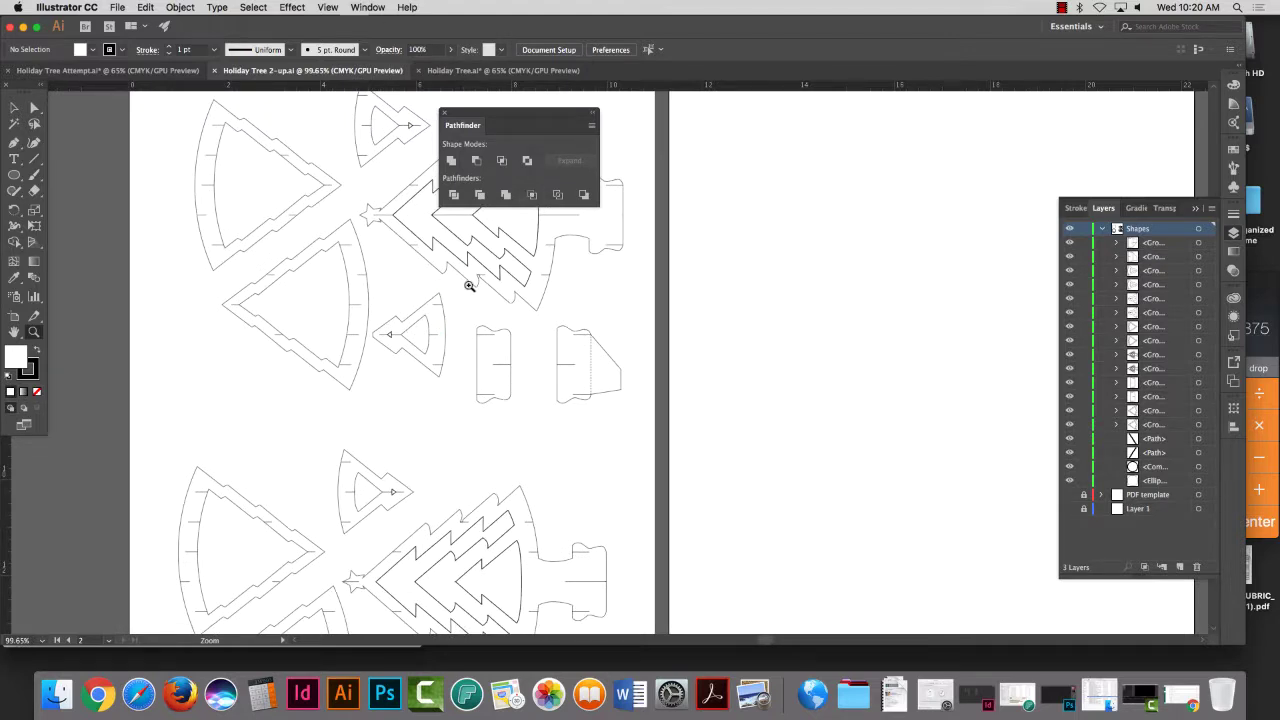
Step: Hide the PDF template layer in Holiday Tree.ai
{"action": "left_click", "coordinate": [503, 70]}
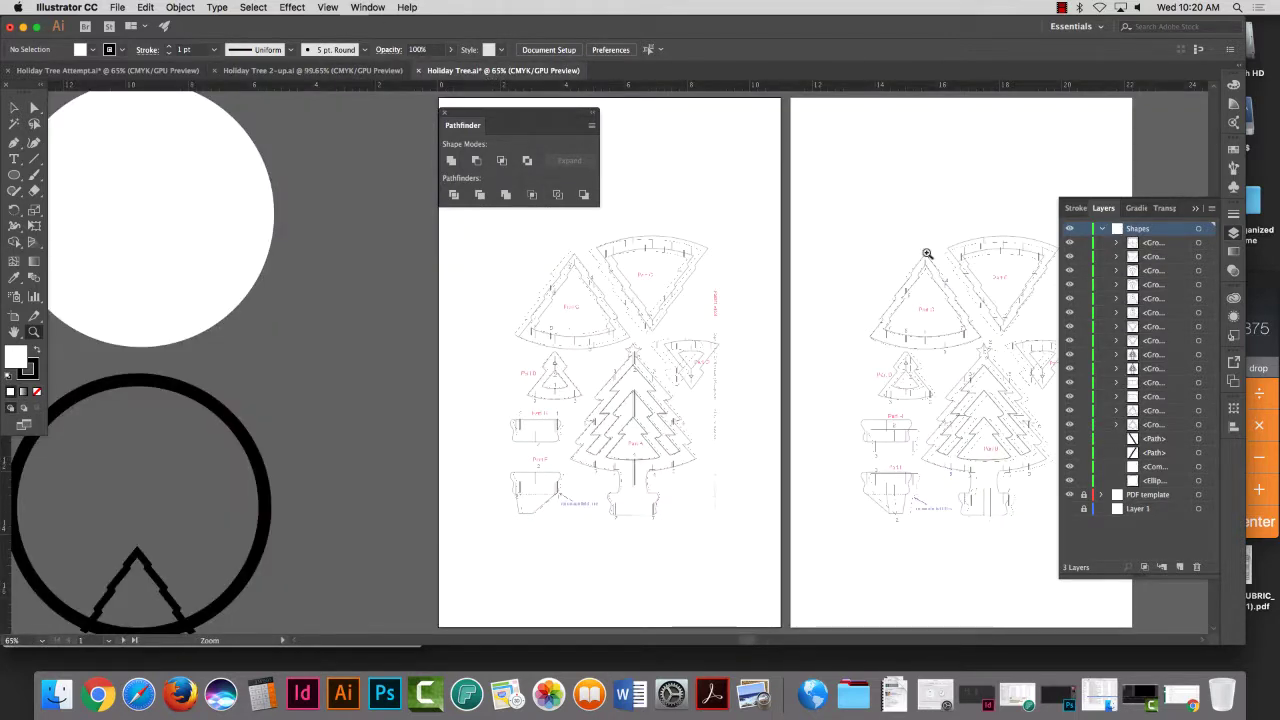
{"action": "left_click", "coordinate": [1069, 494]}
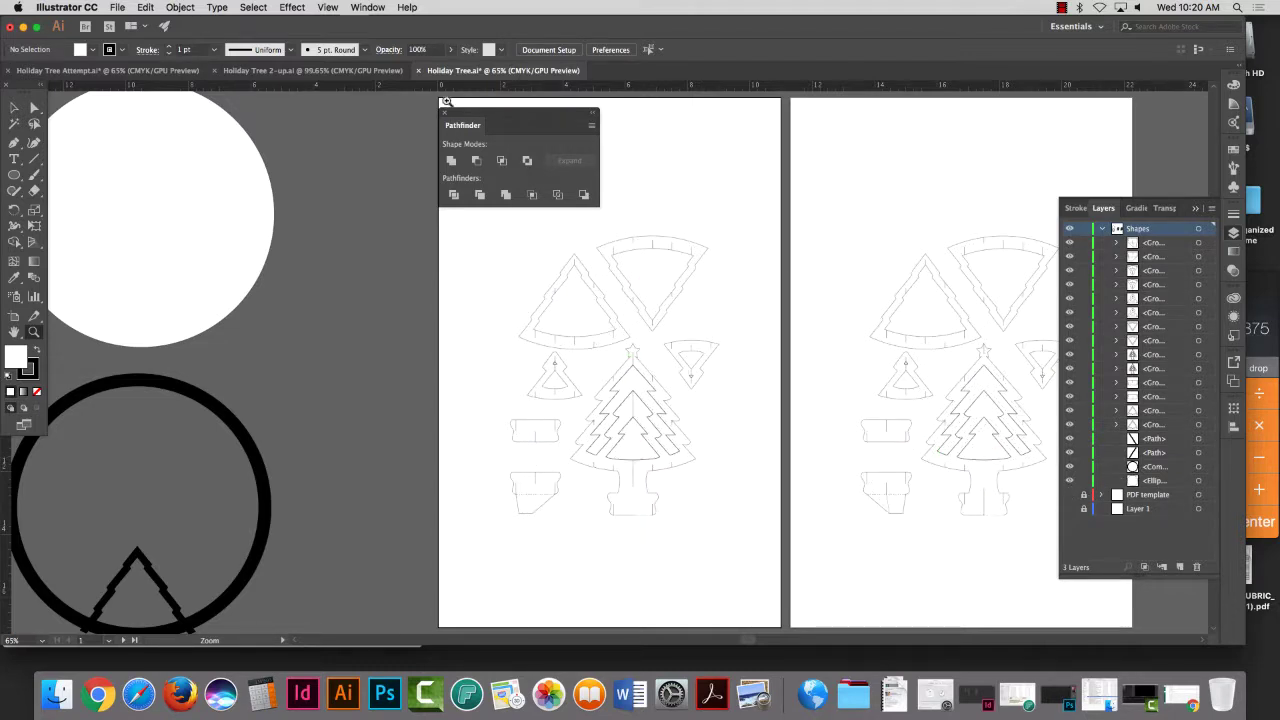
Step: Review the full two-set layout in Holiday Tree 2-up.ai and return to Holiday Tree.ai
{"action": "left_click", "coordinate": [322, 72]}
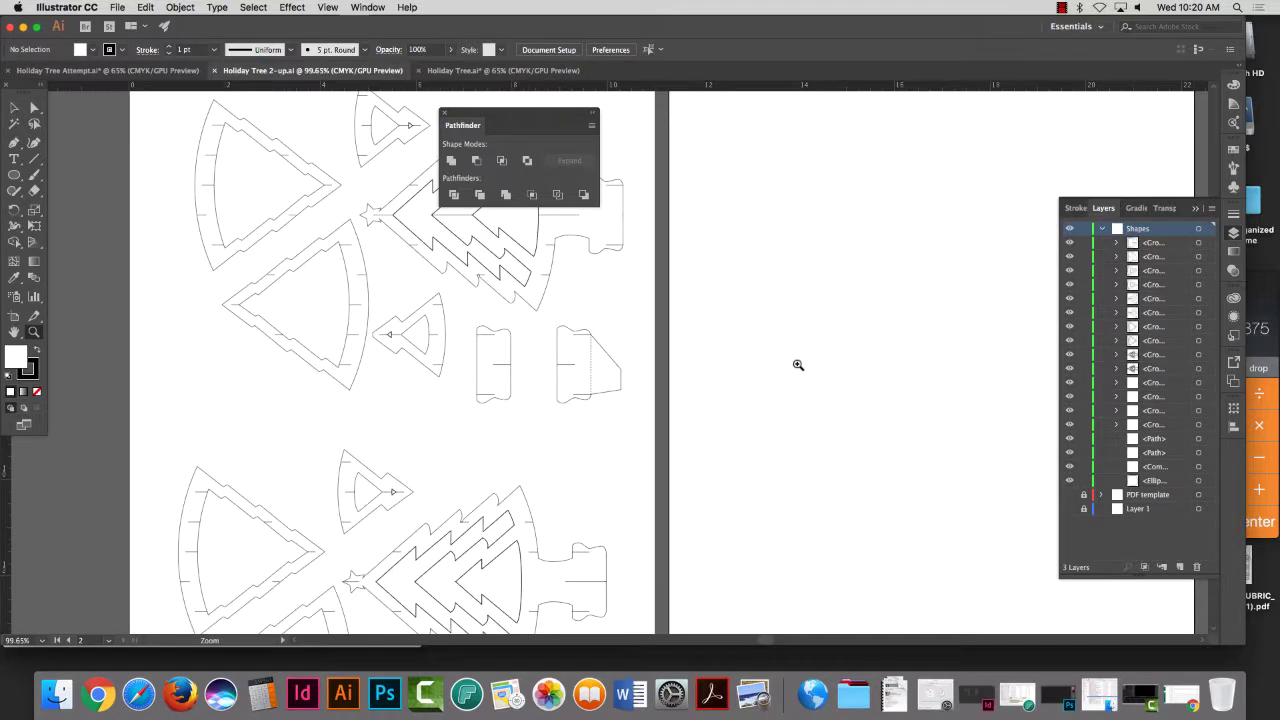
{"action": "key", "text": "super+0"}
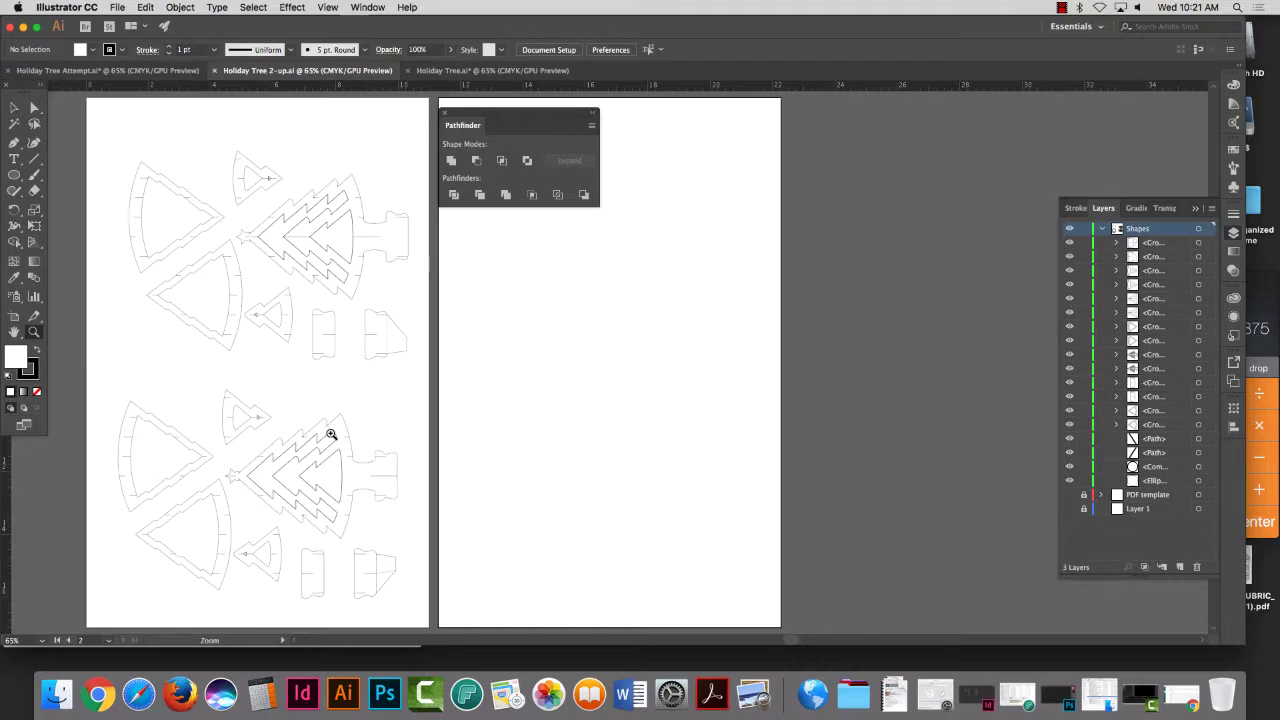
{"action": "left_click", "coordinate": [452, 72]}
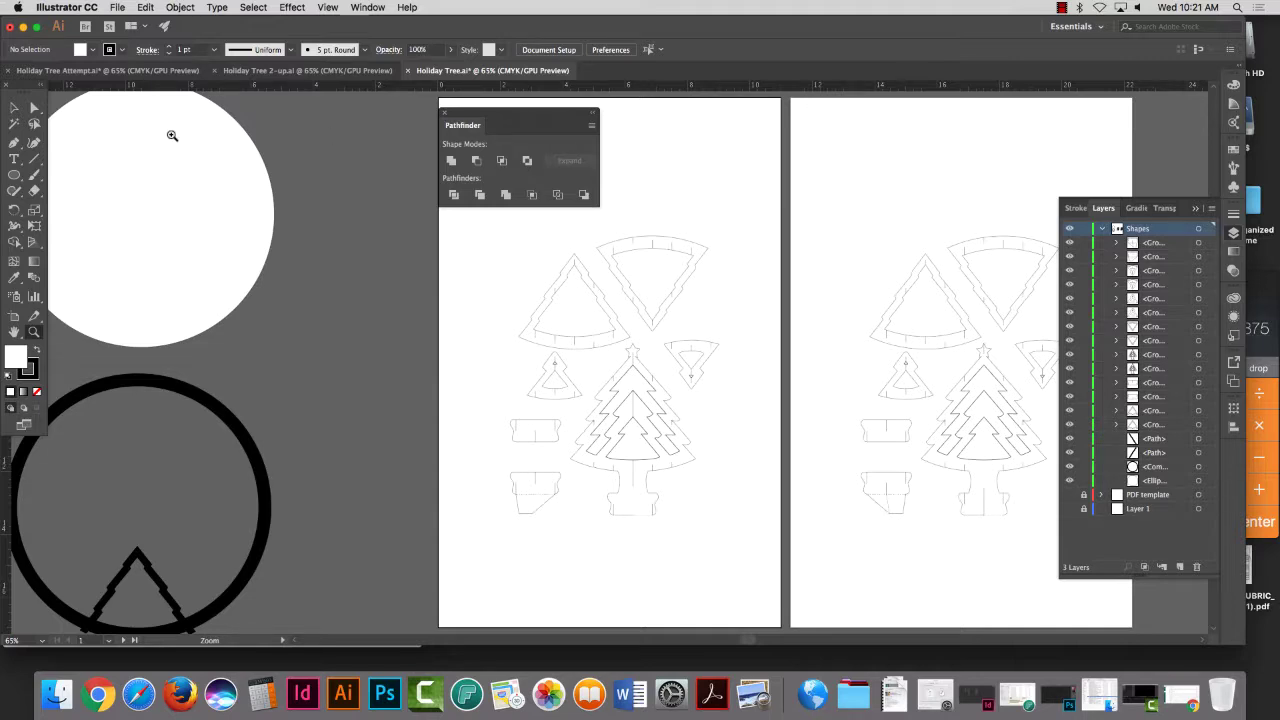
Step: Open the print settings of Holiday Tree 2-up.ai for printer HITP-328-LASER-1 and continue to Page Setup
{"action": "key", "text": "v"}
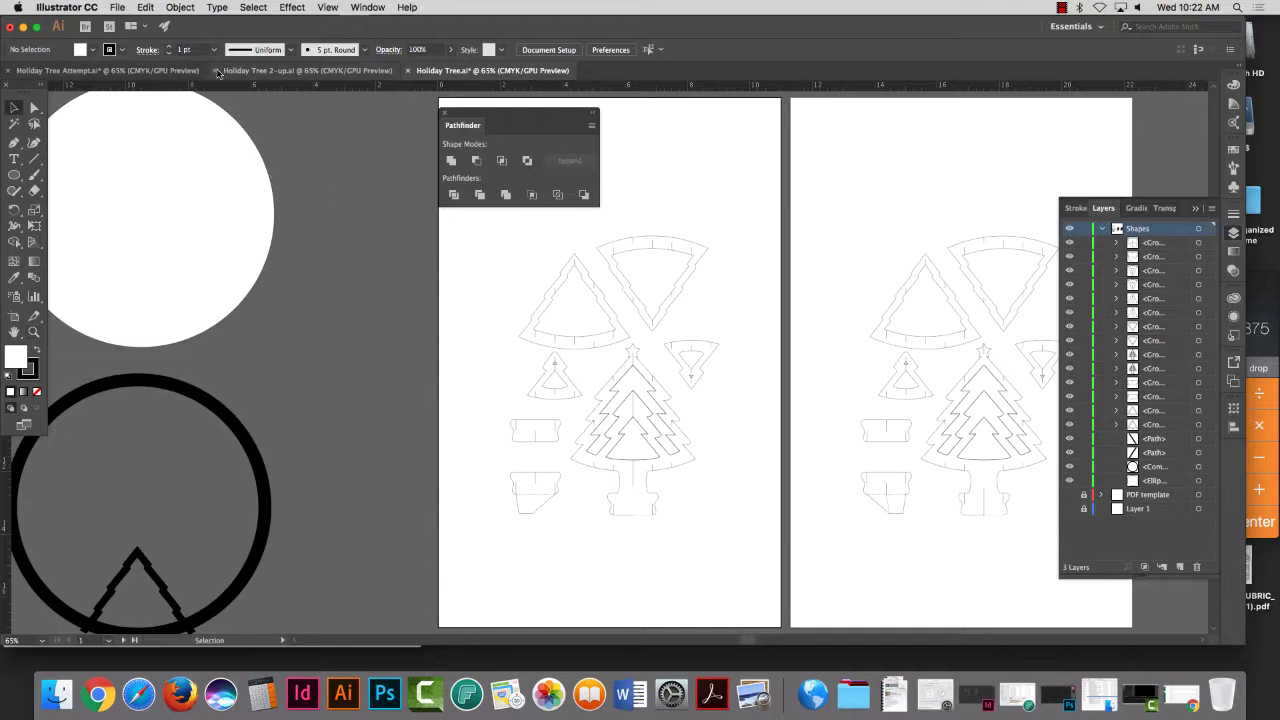
{"action": "left_click", "coordinate": [330, 70]}
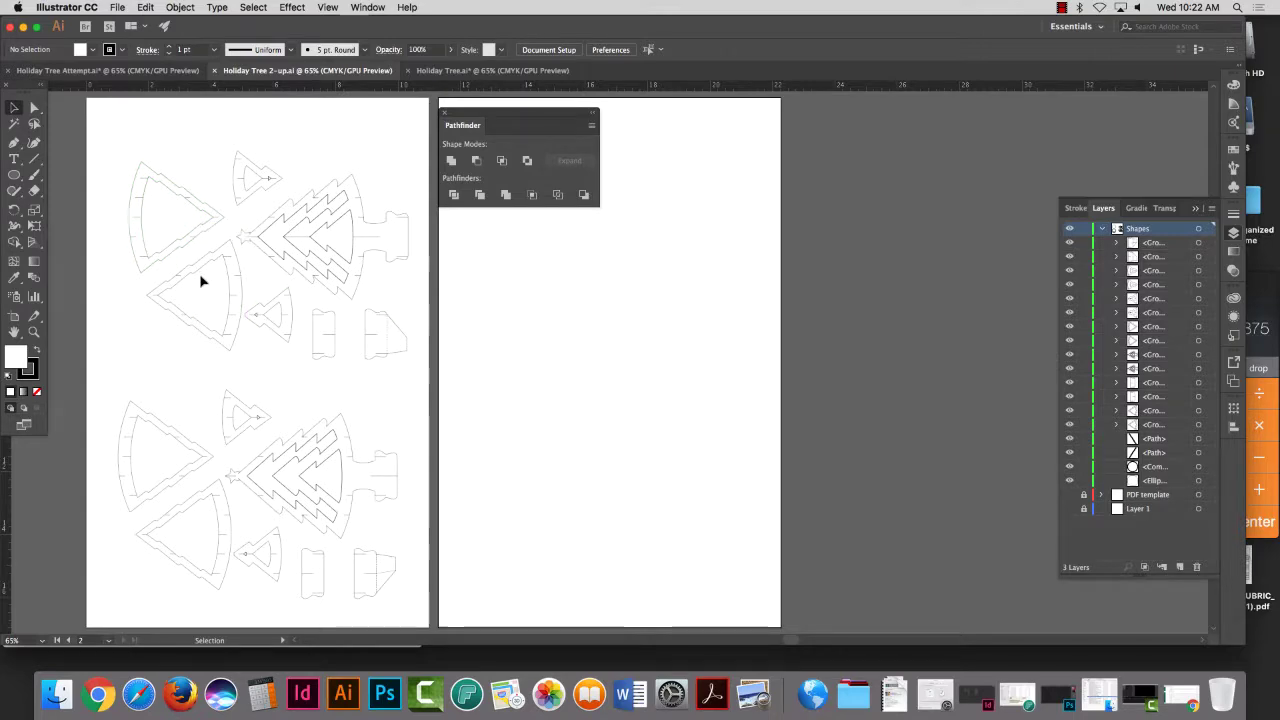
{"action": "left_click", "coordinate": [117, 7]}
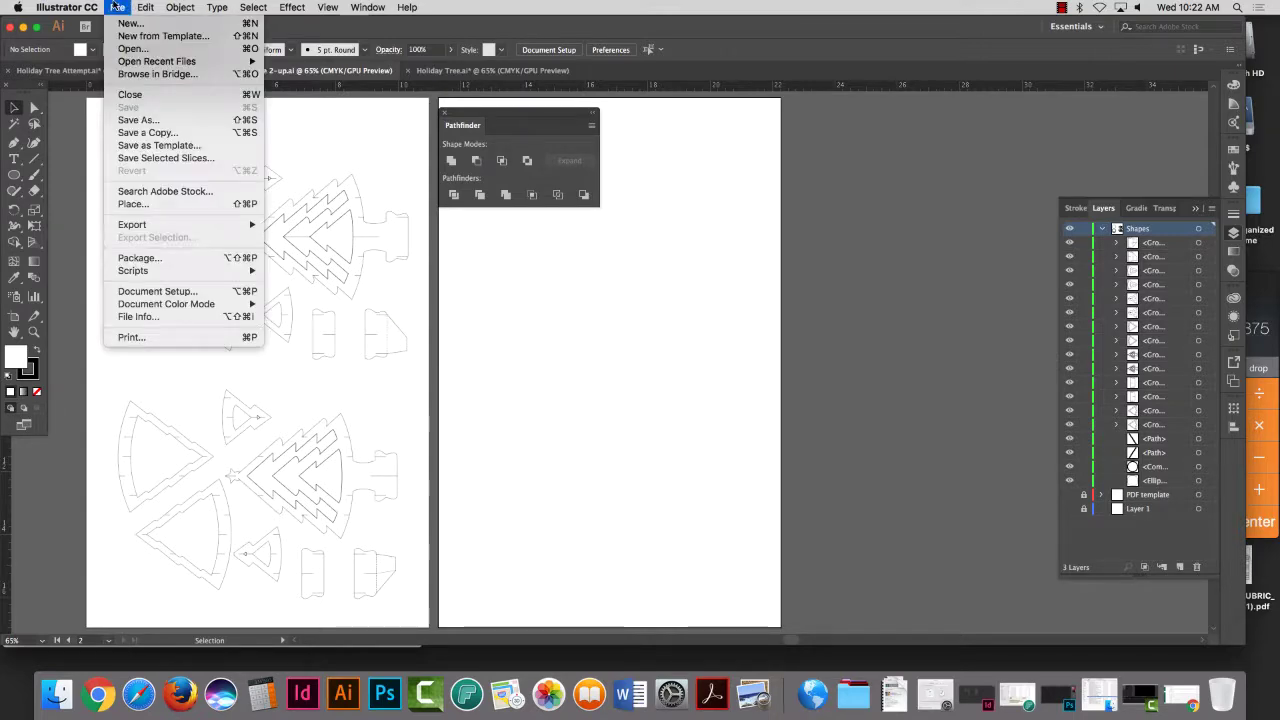
{"action": "left_click", "coordinate": [180, 337]}
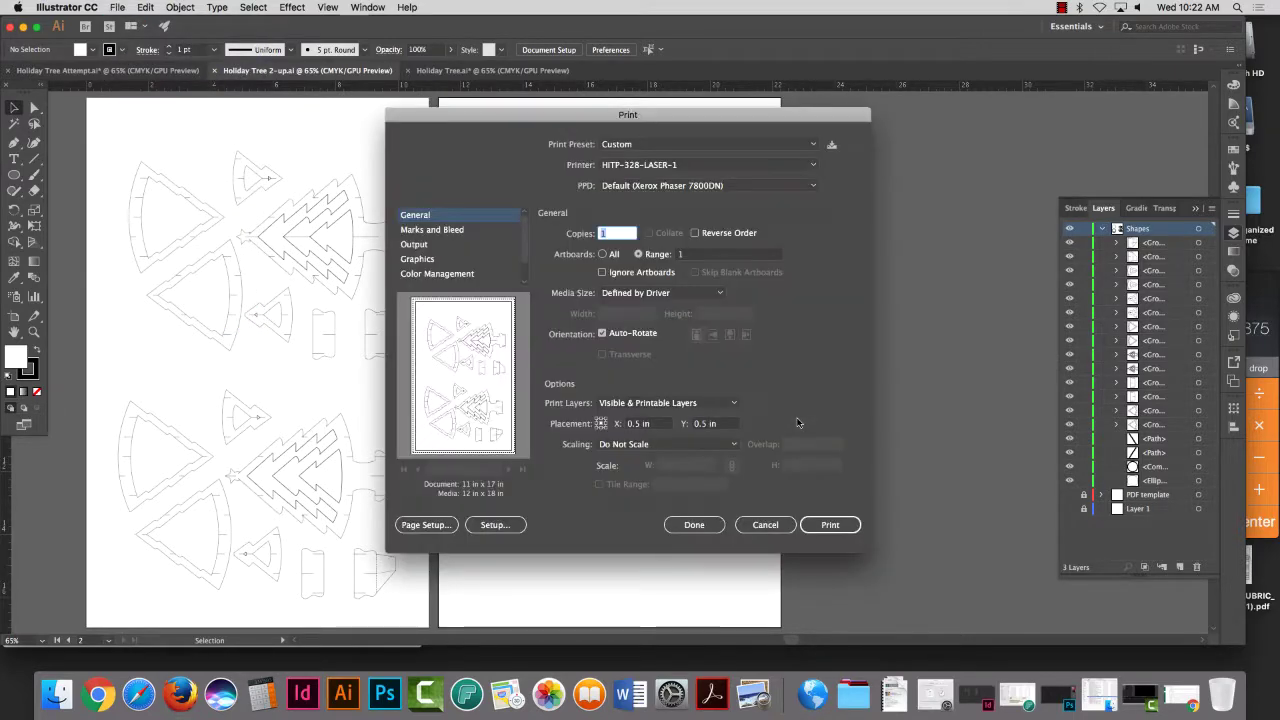
{"action": "left_click", "coordinate": [640, 165]}
{"action": "left_click", "coordinate": [658, 202]}
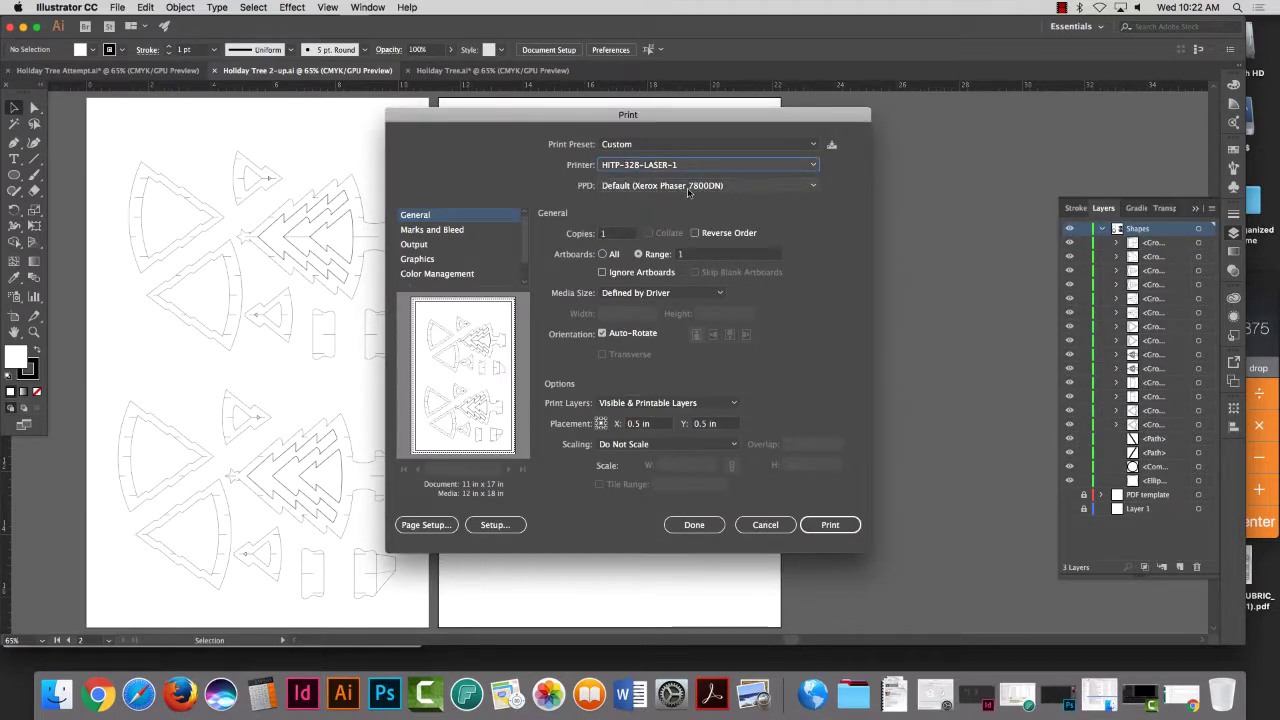
{"action": "left_click", "coordinate": [639, 168]}
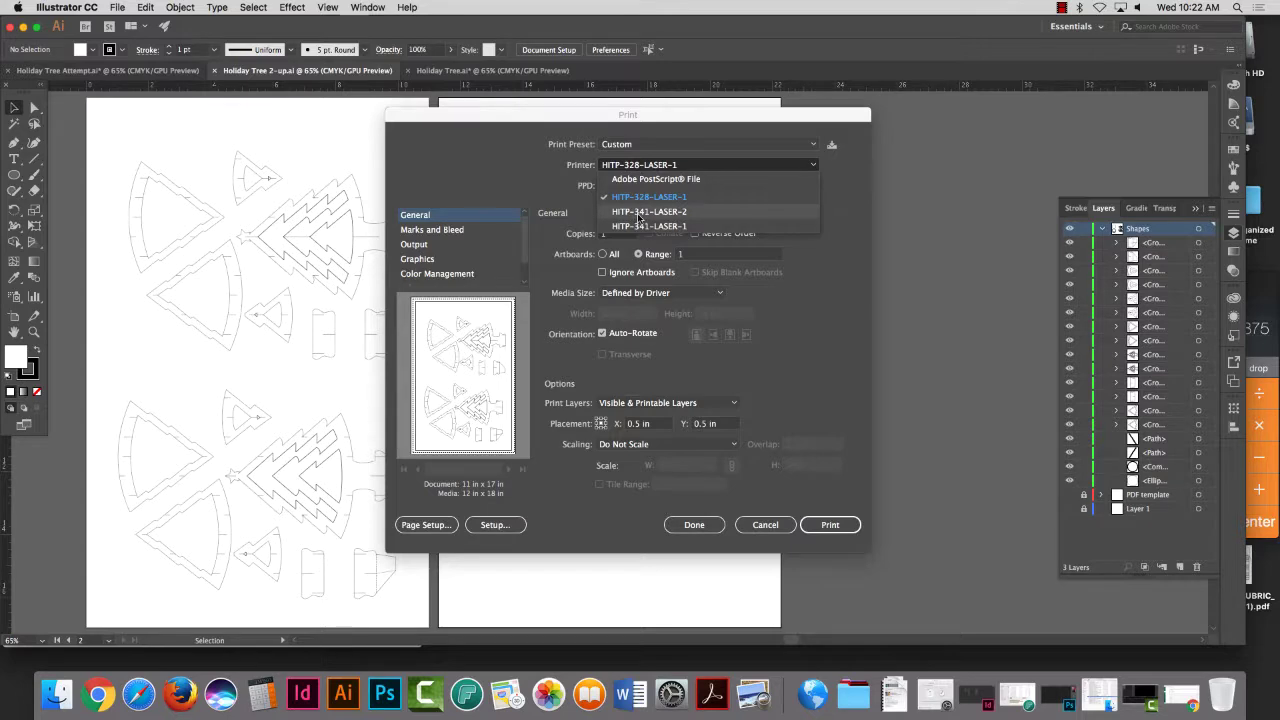
{"action": "left_click", "coordinate": [517, 174]}
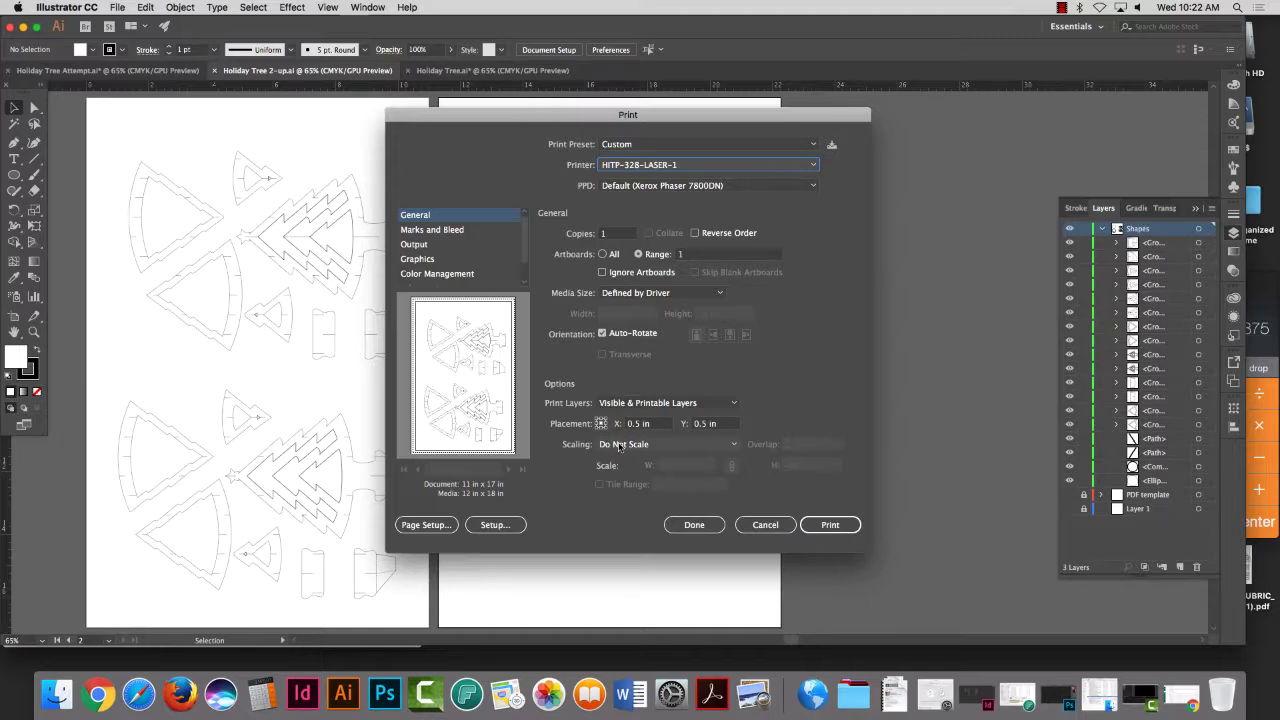
{"action": "left_click", "coordinate": [418, 526]}
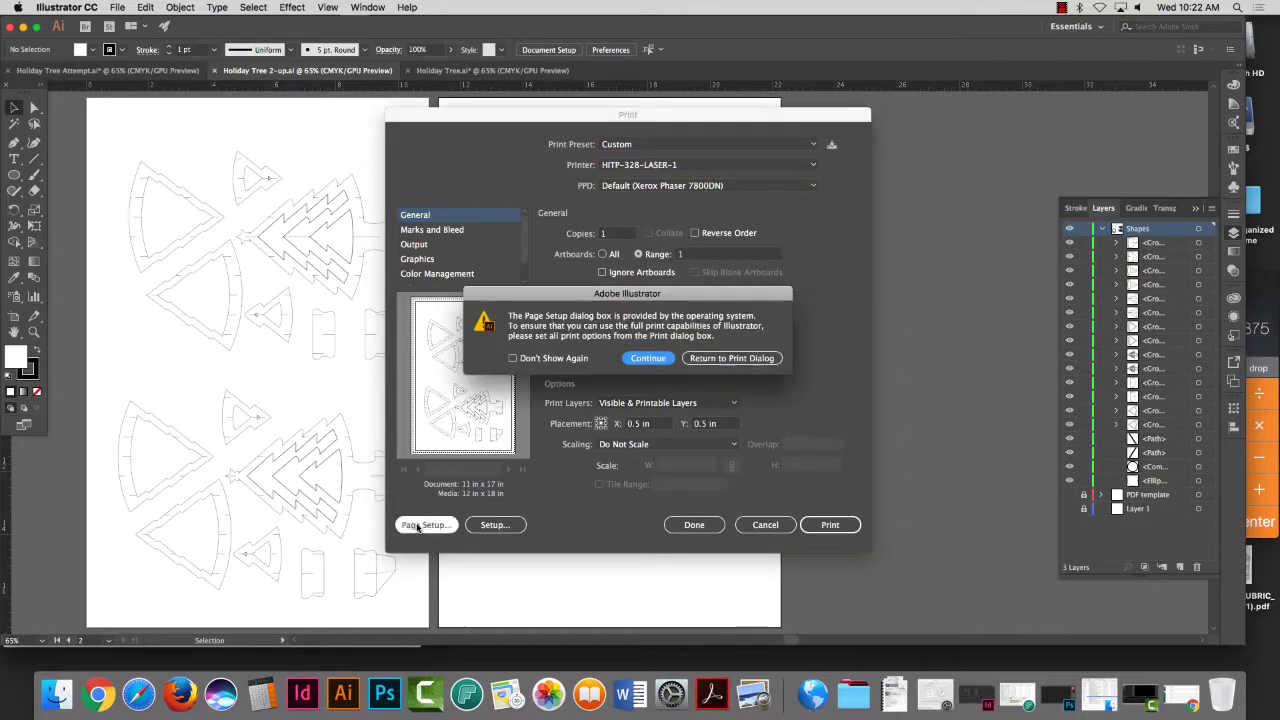
{"action": "left_click", "coordinate": [648, 359]}
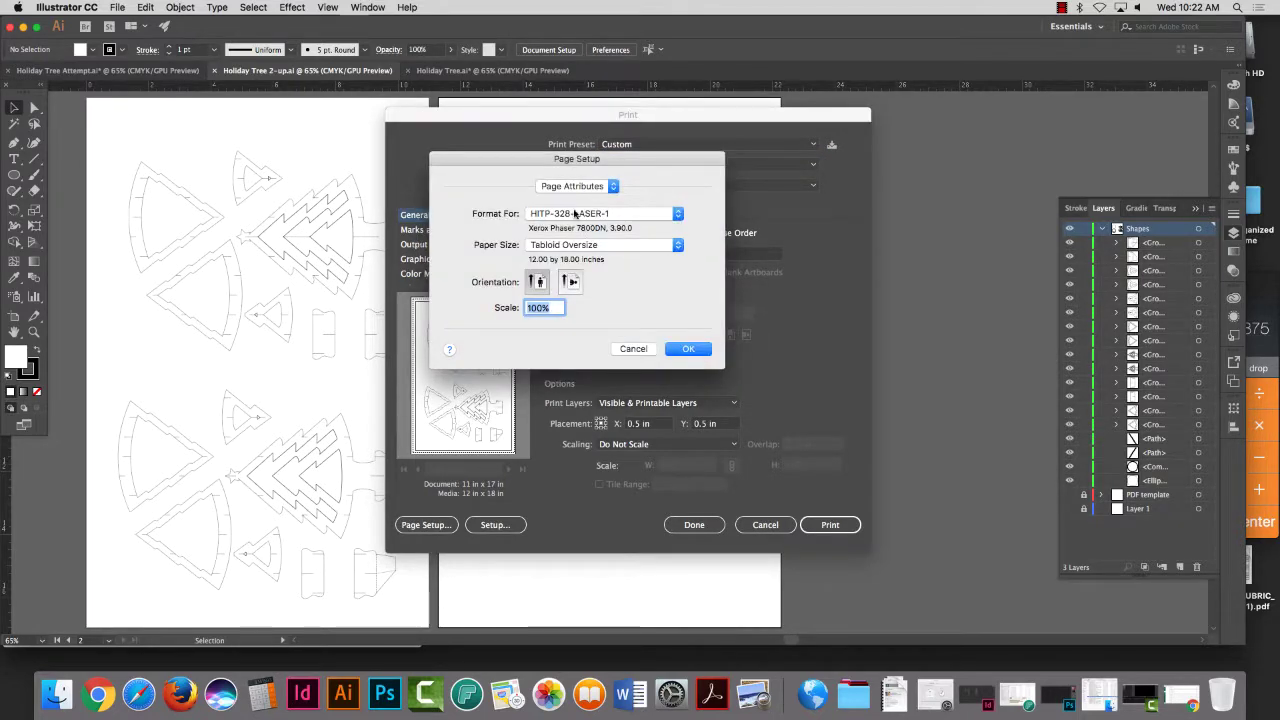
Step: Try the Any Printer page format with US Letter paper
{"action": "left_click", "coordinate": [576, 214]}
{"action": "left_click", "coordinate": [570, 194]}
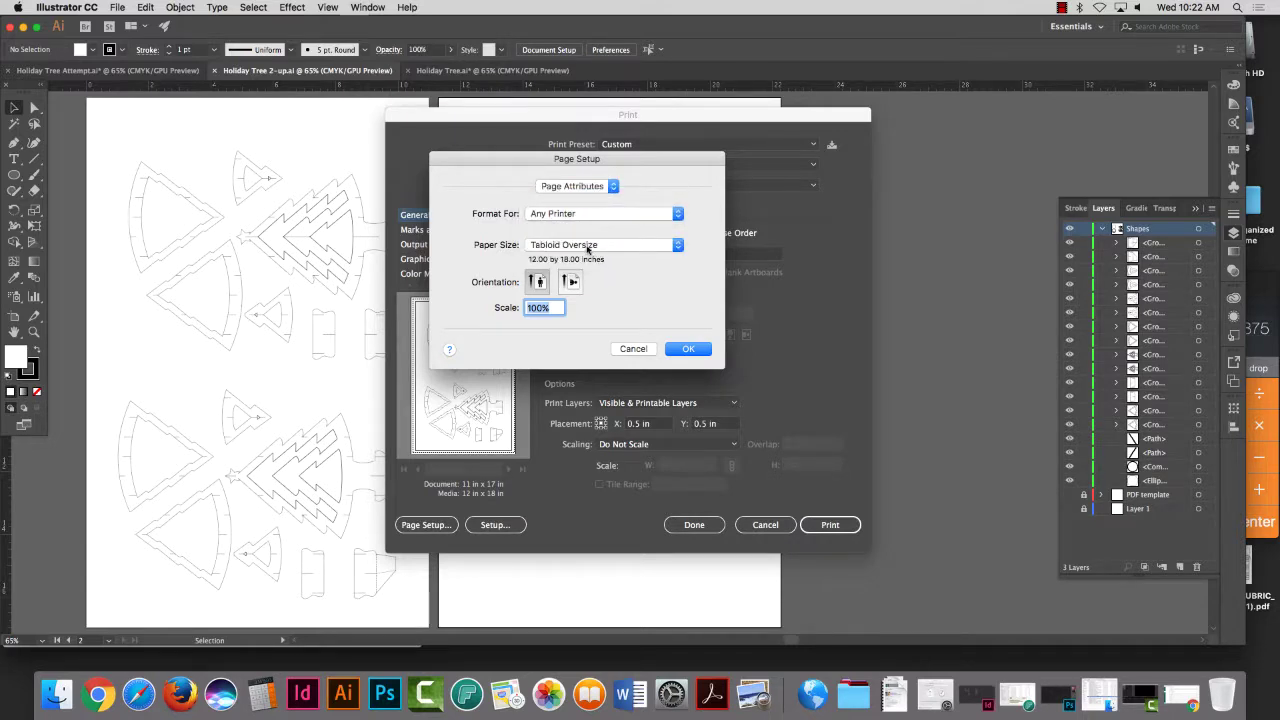
{"action": "left_click", "coordinate": [586, 248]}
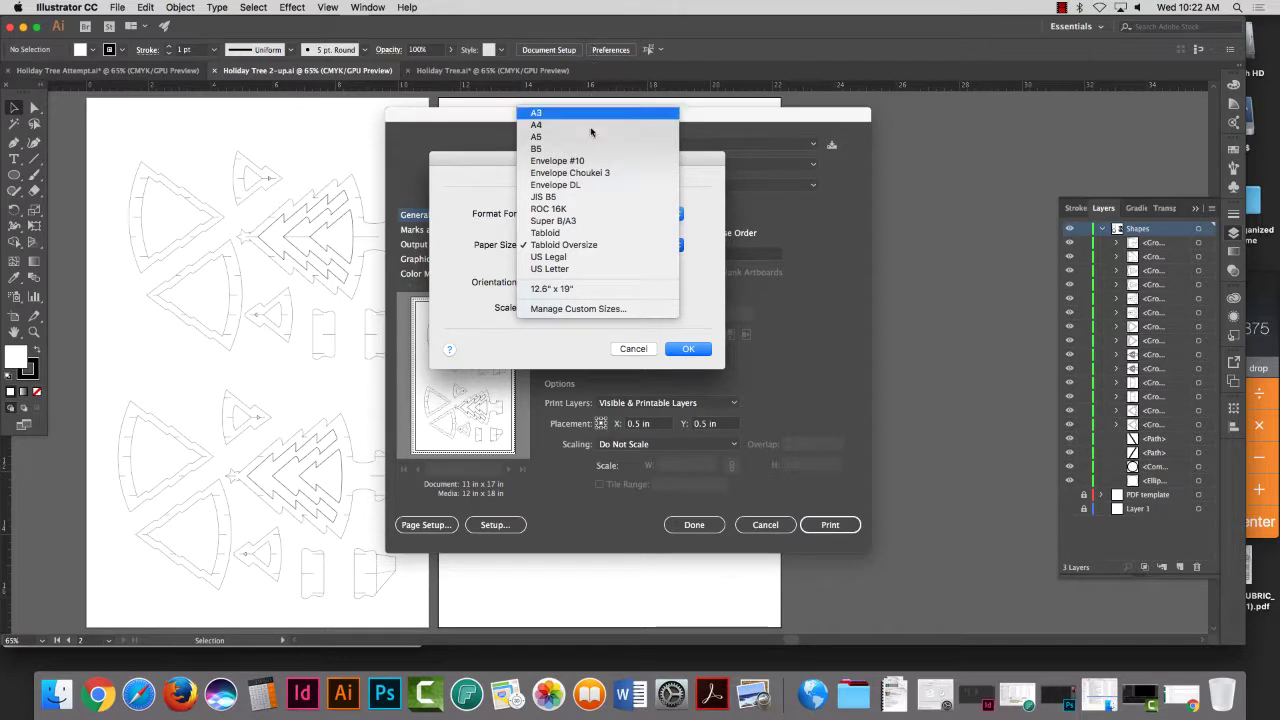
{"action": "left_click", "coordinate": [560, 268]}
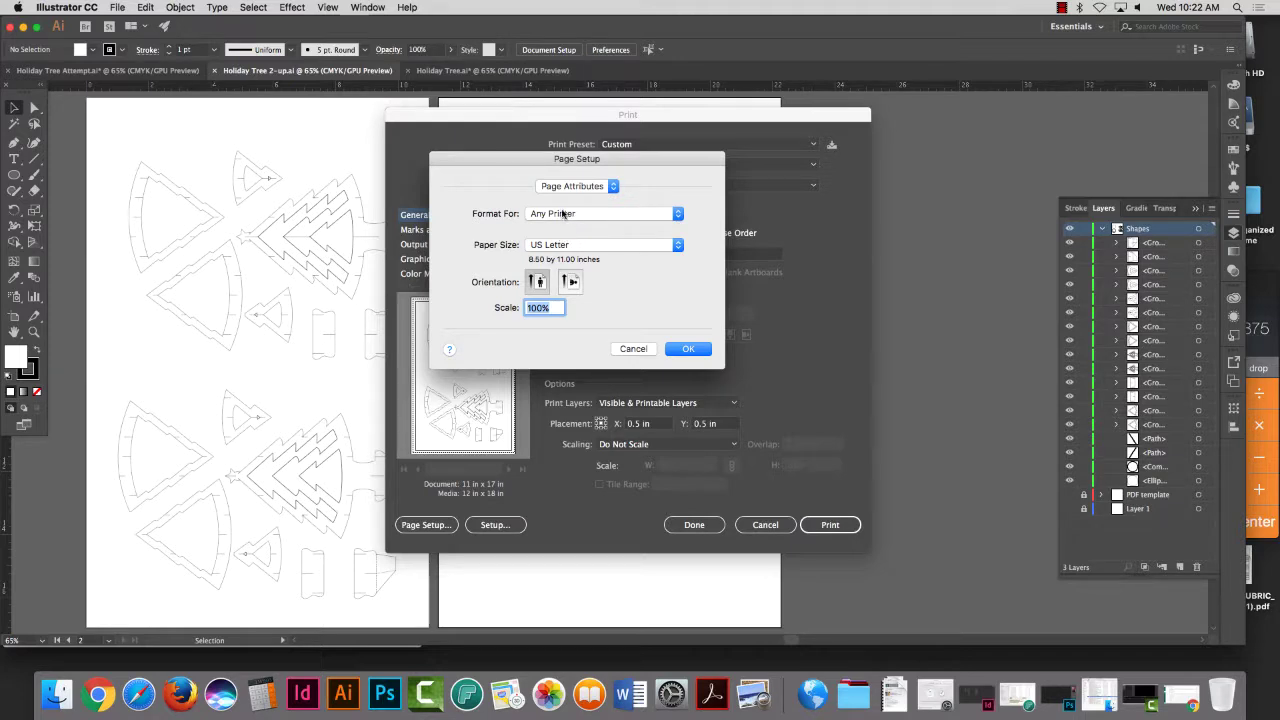
Step: Format the page for HITP-328-LASER-1 on Tabloid Oversize paper and accept the page setup
{"action": "left_click", "coordinate": [563, 213]}
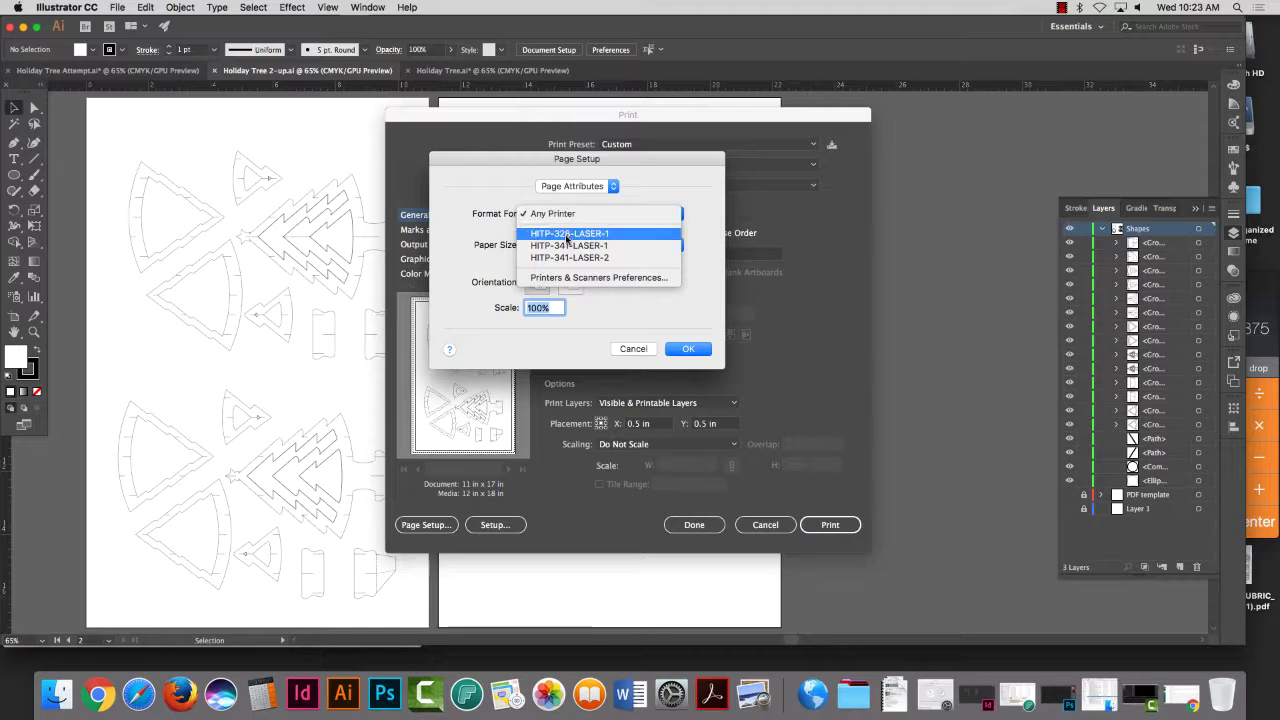
{"action": "left_click", "coordinate": [567, 234]}
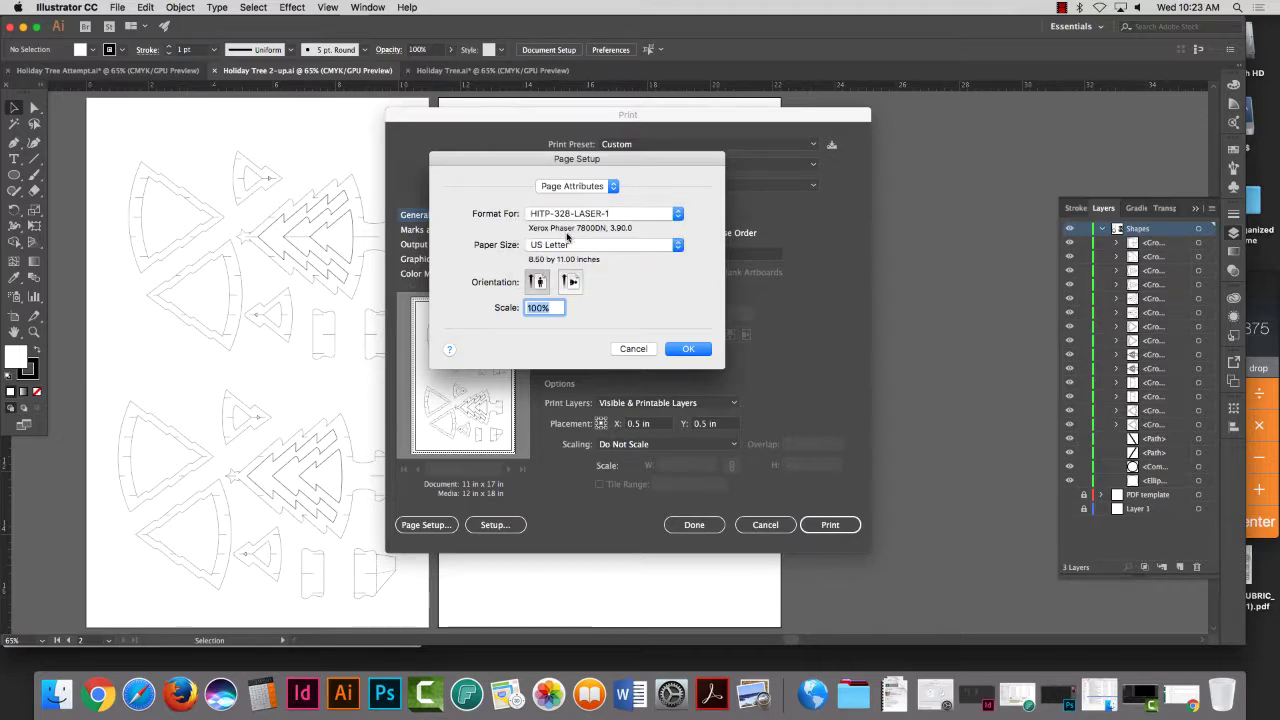
{"action": "left_click", "coordinate": [567, 244]}
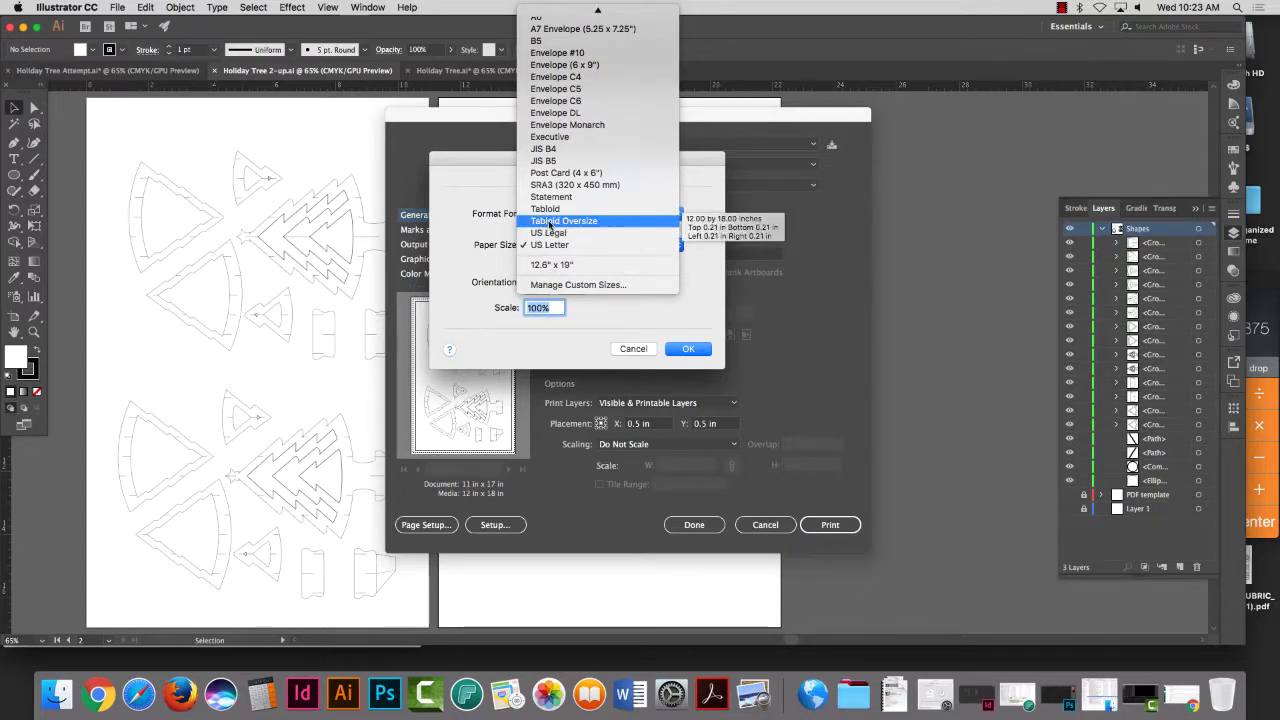
{"action": "left_click", "coordinate": [548, 222]}
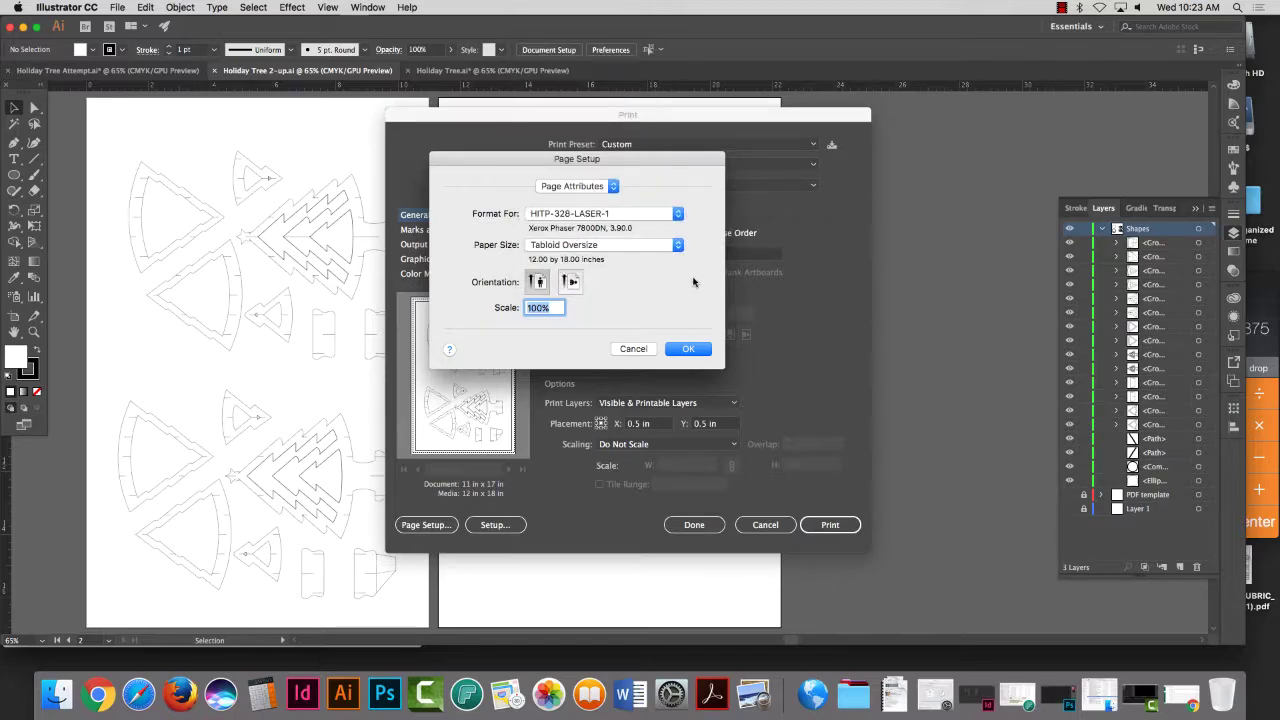
{"action": "left_click", "coordinate": [702, 351]}
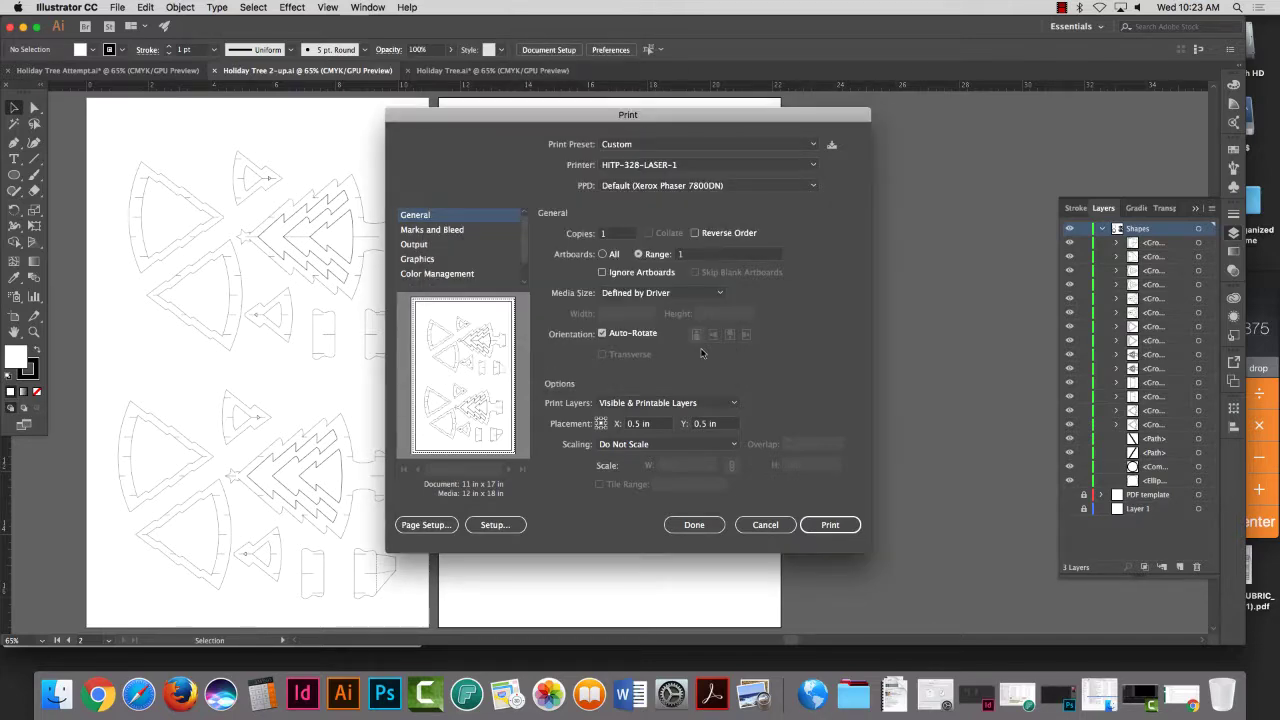
Step: Open the system print setup for HITP-328-LASER-1 and turn off two-sided printing
{"action": "left_click_drag", "start_coordinate": [597, 117], "coordinate": [601, 91]}
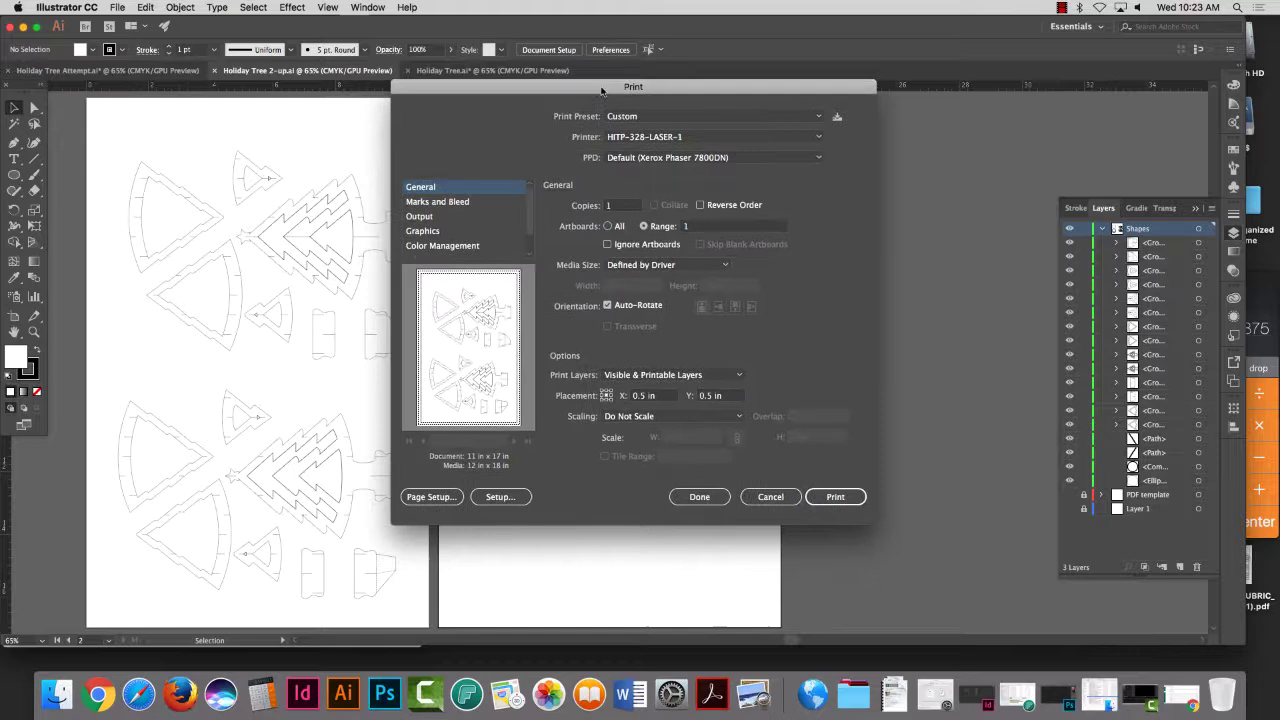
{"action": "left_click", "coordinate": [509, 499]}
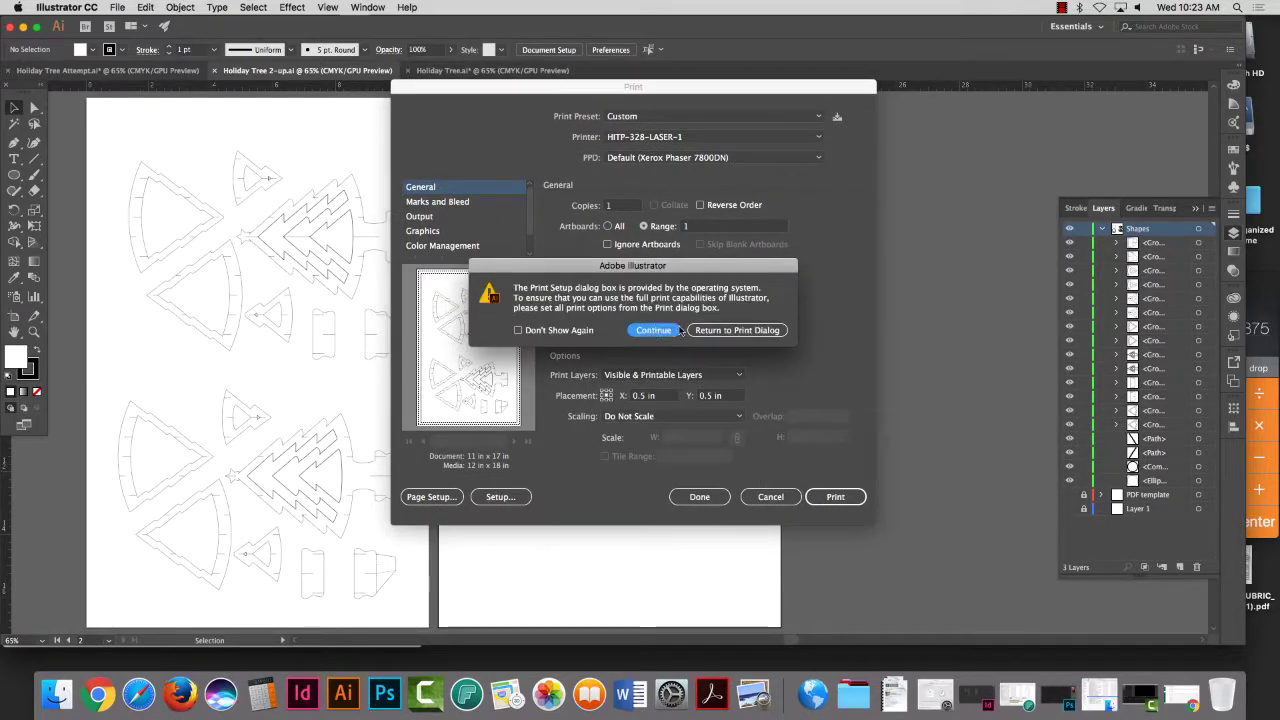
{"action": "key", "text": "Return"}
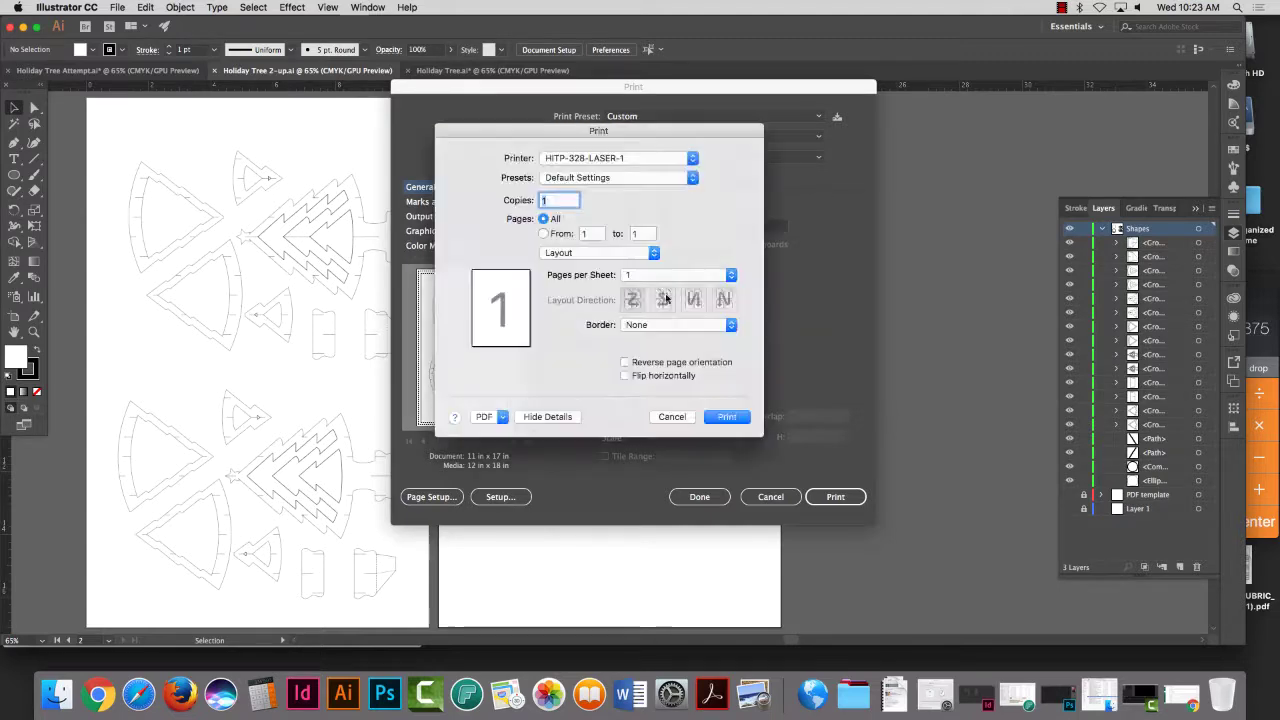
{"action": "left_click", "coordinate": [554, 416]}
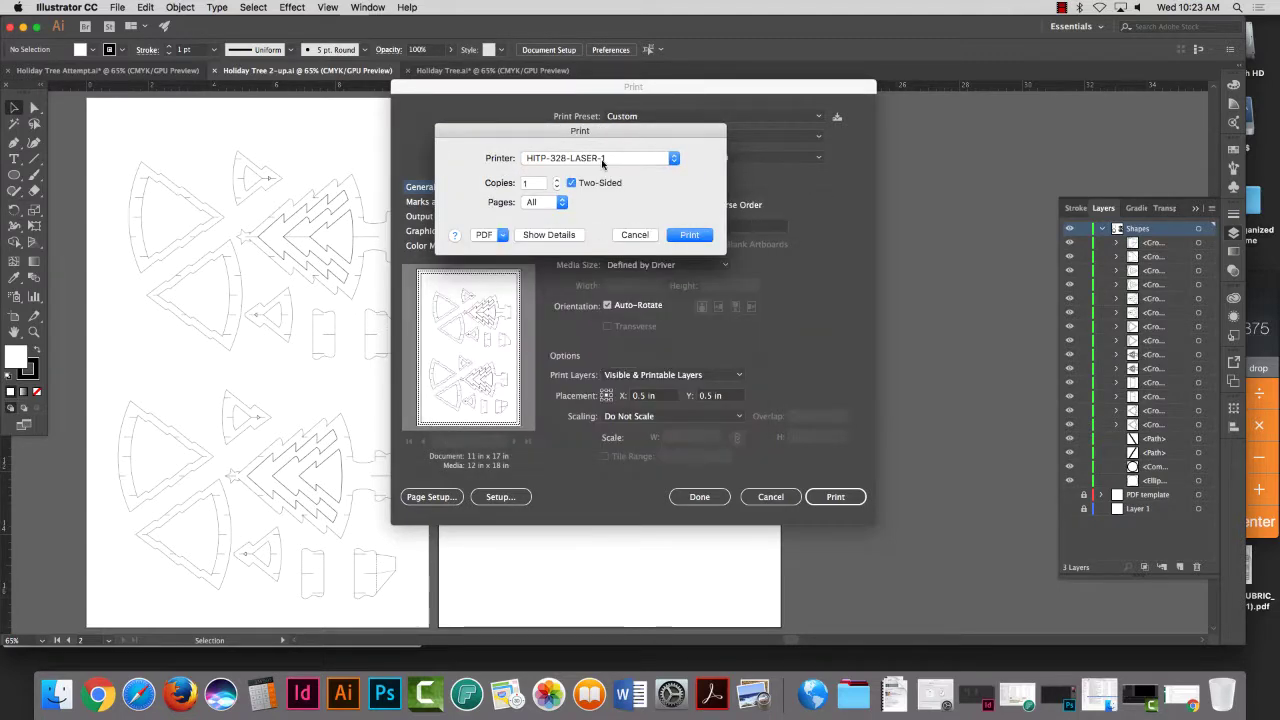
{"action": "left_click", "coordinate": [578, 188]}
Step: Choose Heavyweight Cardstock as the paper type in the detailed Xerox Features and accept the printer setup
{"action": "left_click", "coordinate": [550, 235]}
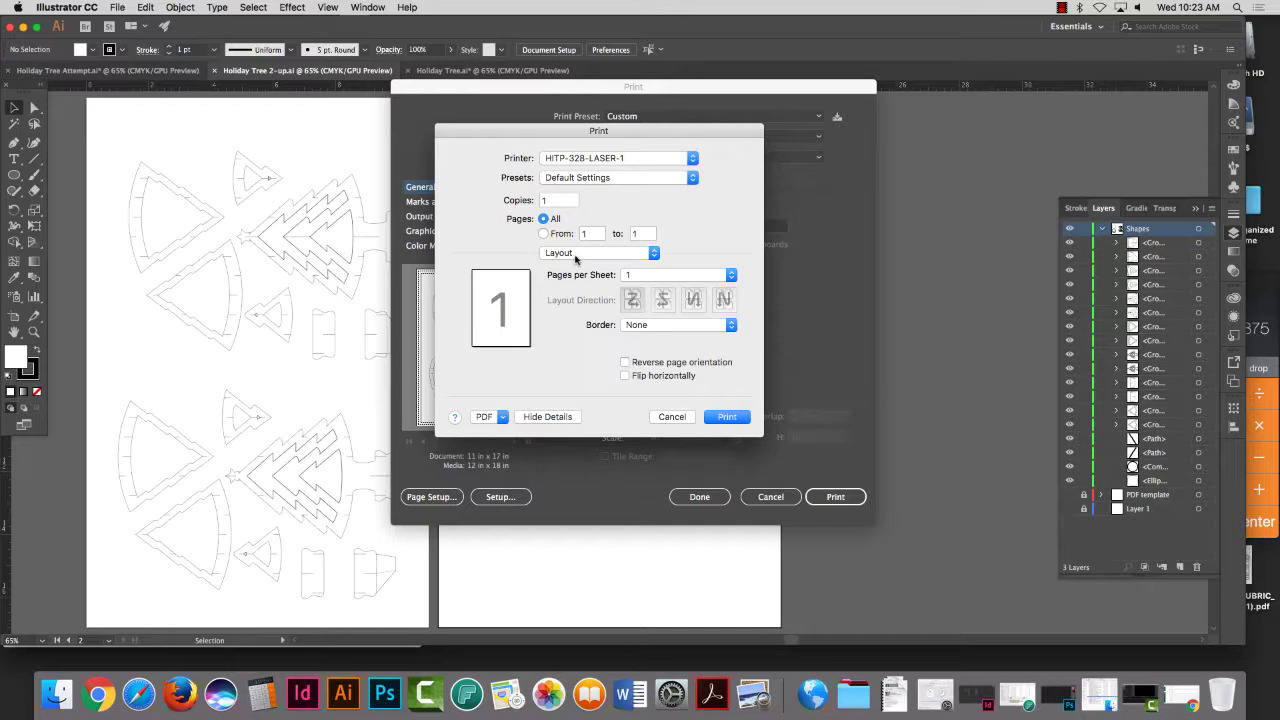
{"action": "left_click", "coordinate": [580, 256]}
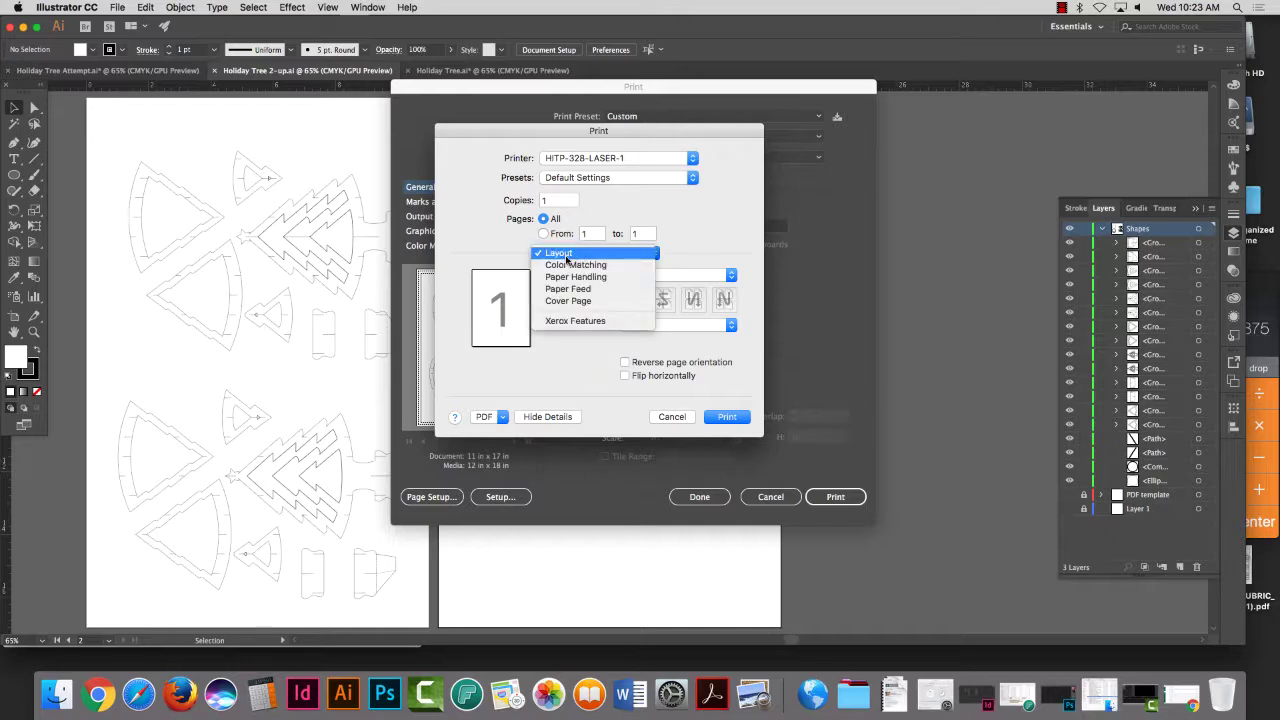
{"action": "left_click", "coordinate": [575, 321]}
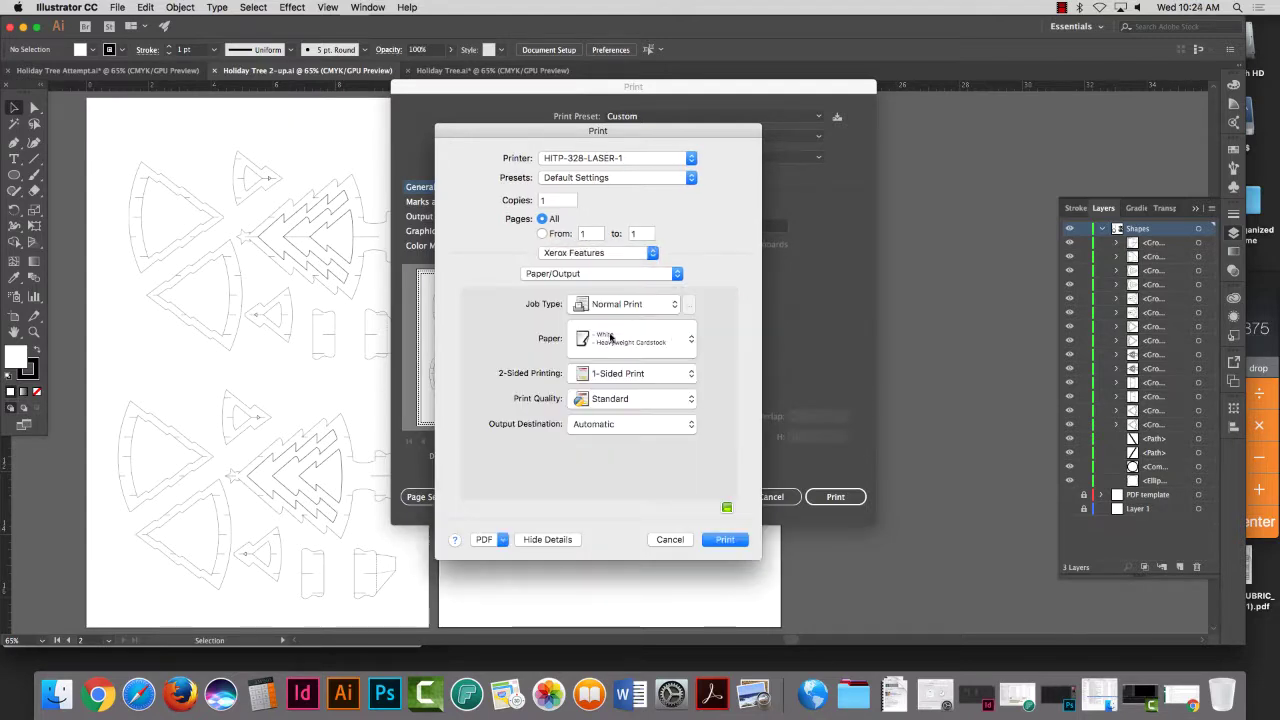
{"action": "left_click", "coordinate": [613, 340]}
{"action": "mouse_move", "coordinate": [613, 342]}
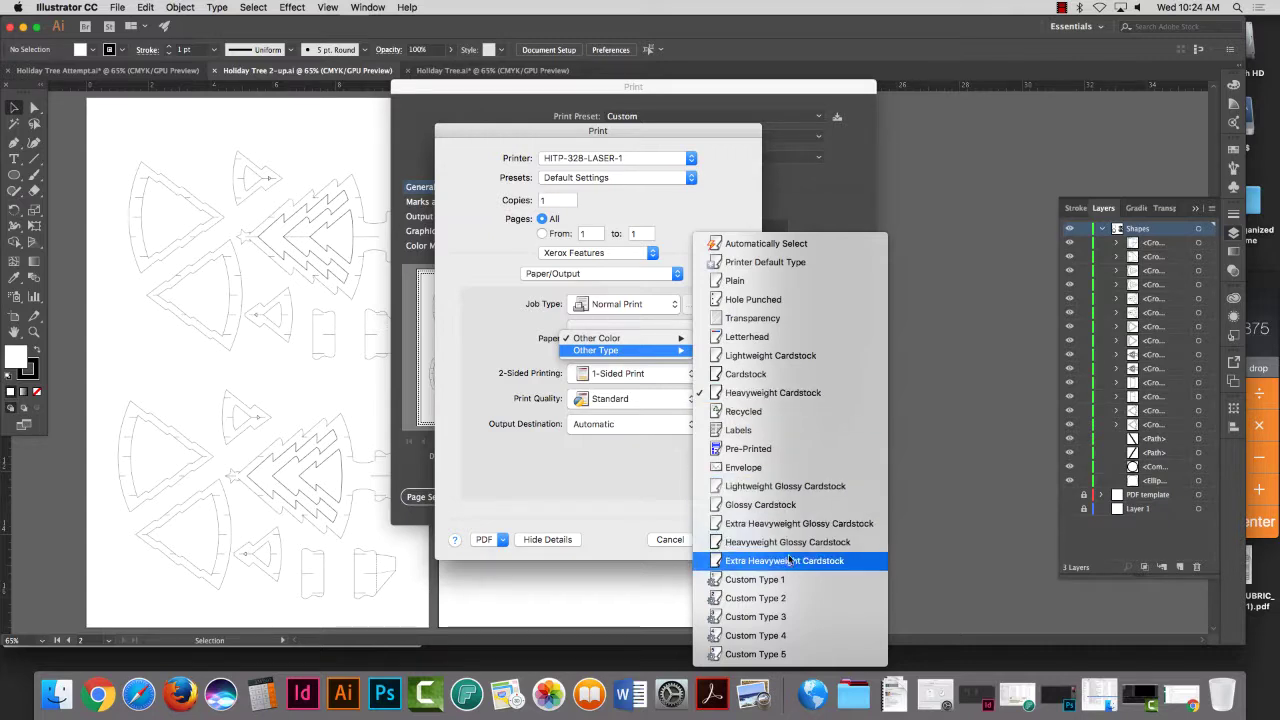
{"action": "left_click", "coordinate": [781, 394]}
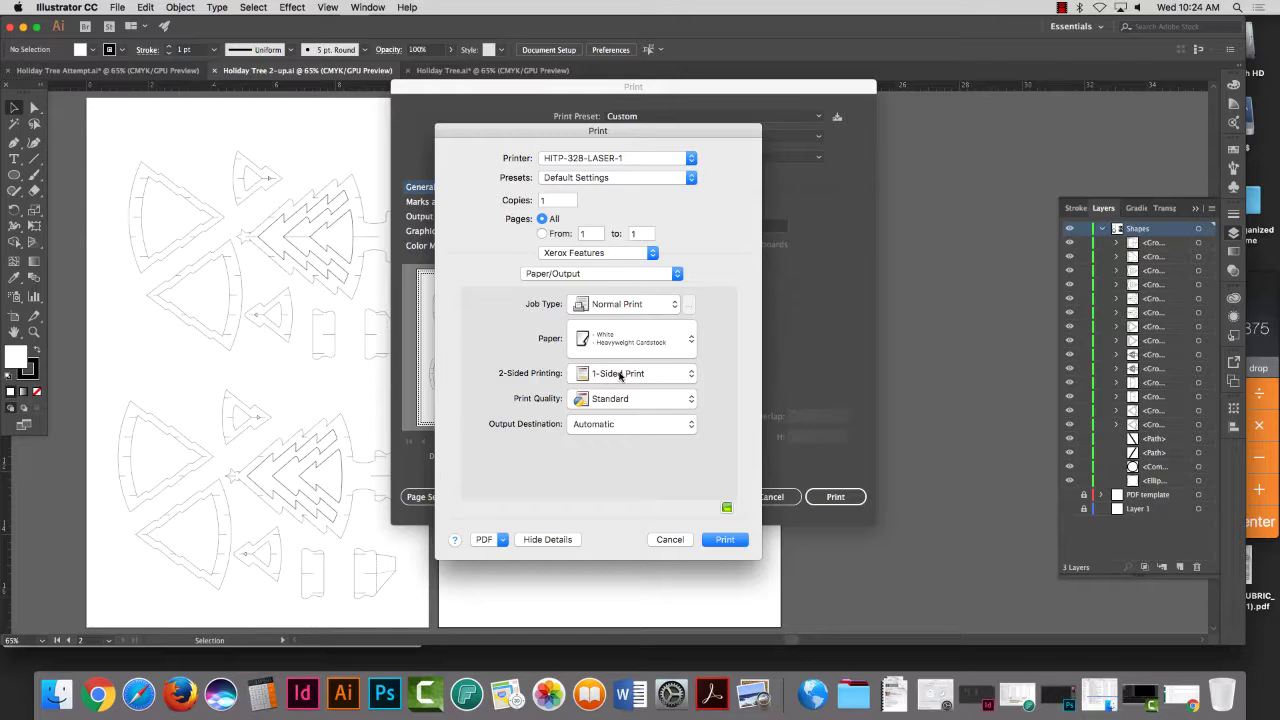
{"action": "left_click", "coordinate": [733, 542]}
Step: Send the 2-up layout to the printer, decline the charge in Pharos Notify and return to the artwork
{"action": "left_click", "coordinate": [845, 497]}
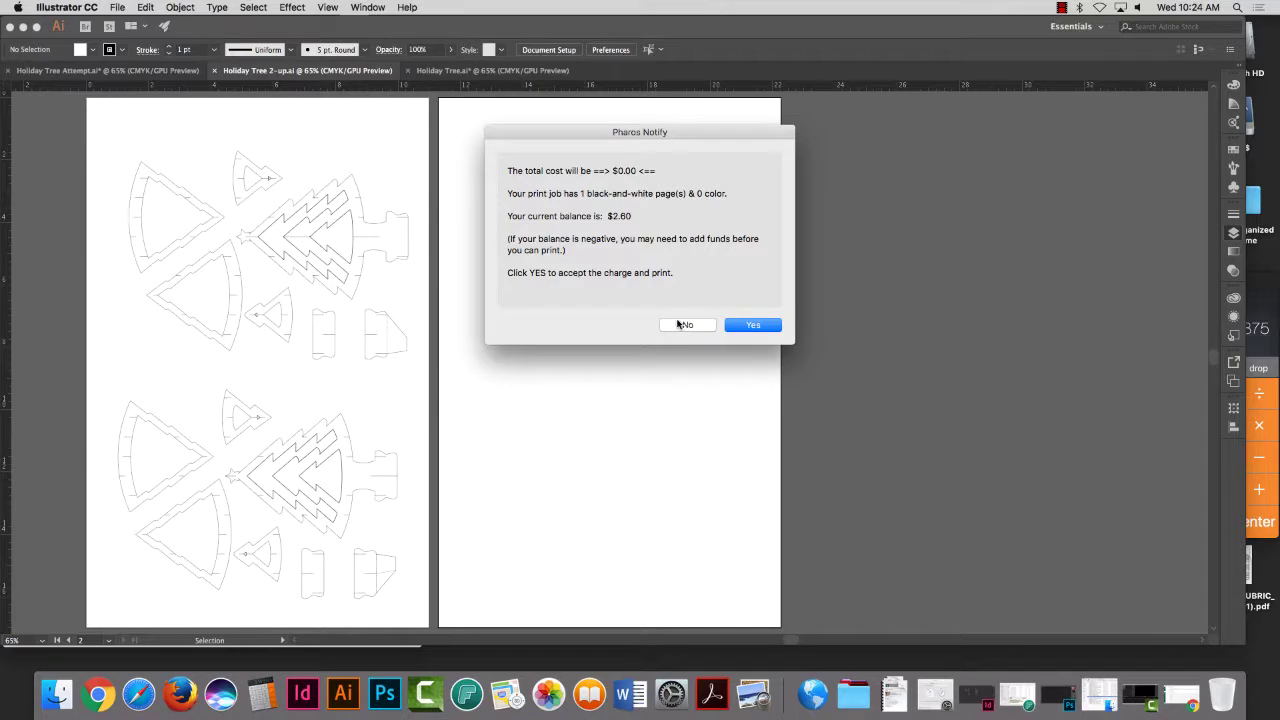
{"action": "left_click", "coordinate": [684, 325]}
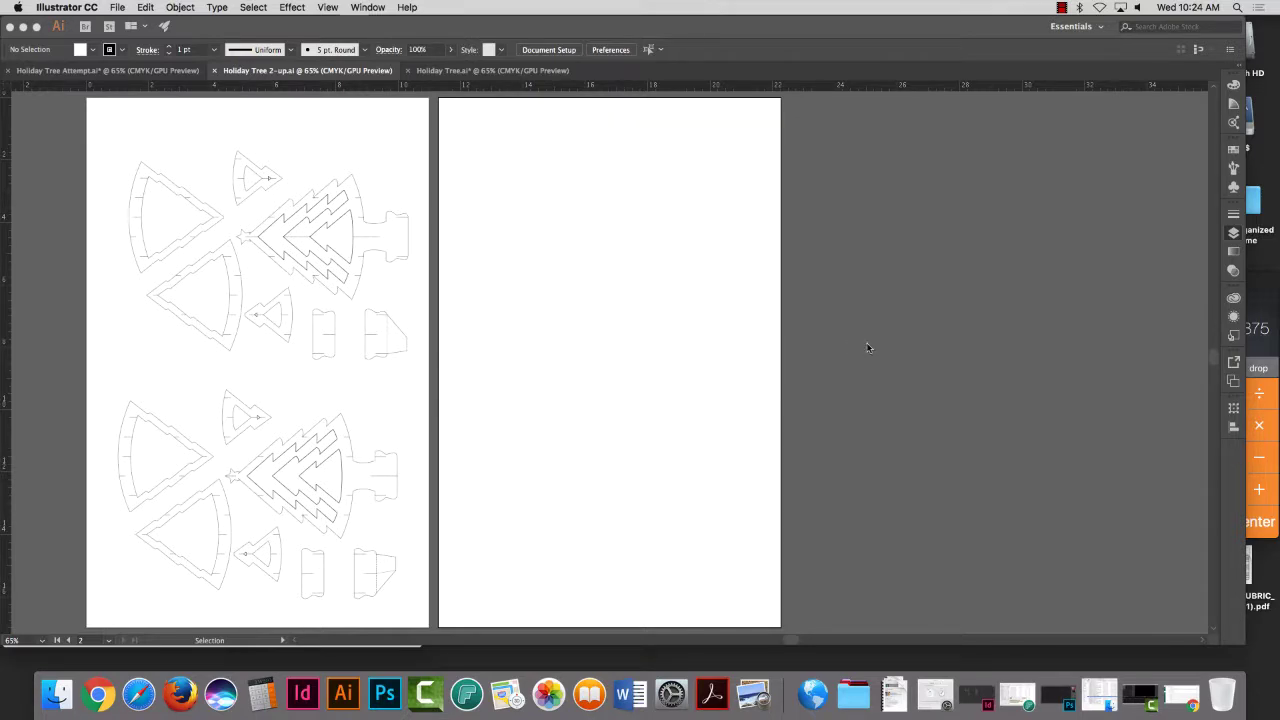
{"action": "key", "text": "Tab"}
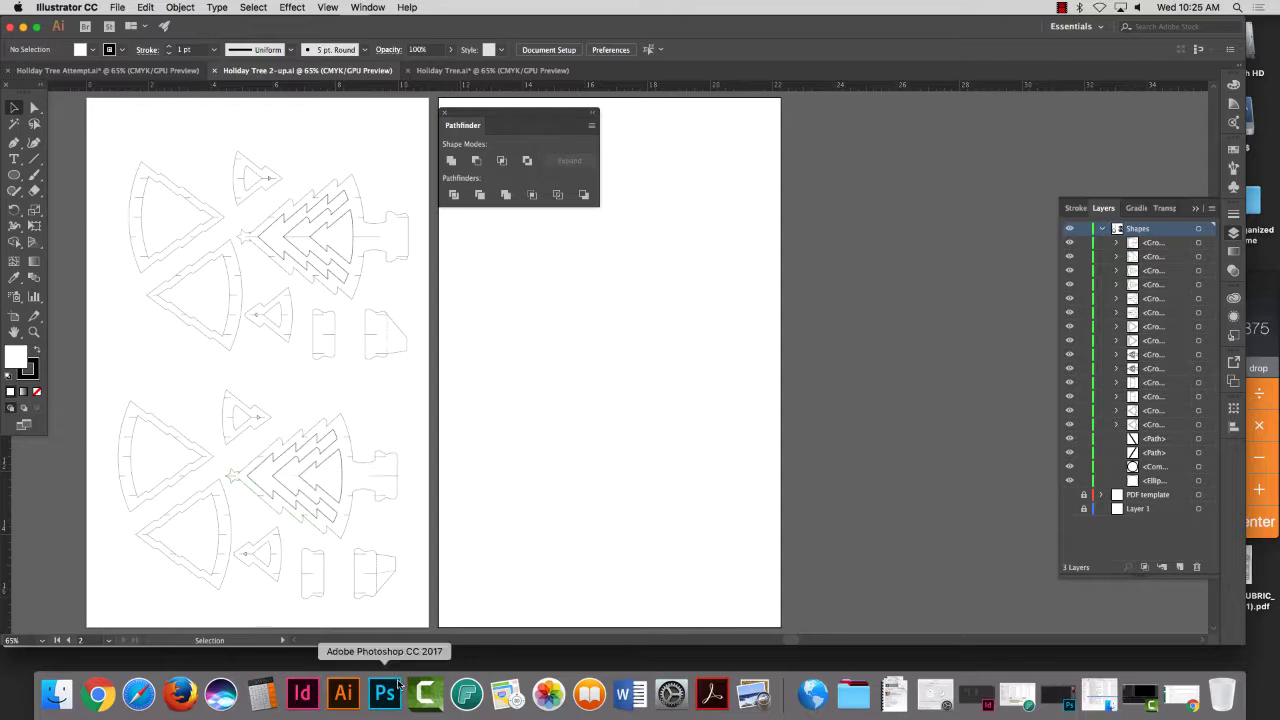
{"action": "left_click", "coordinate": [425, 692]}
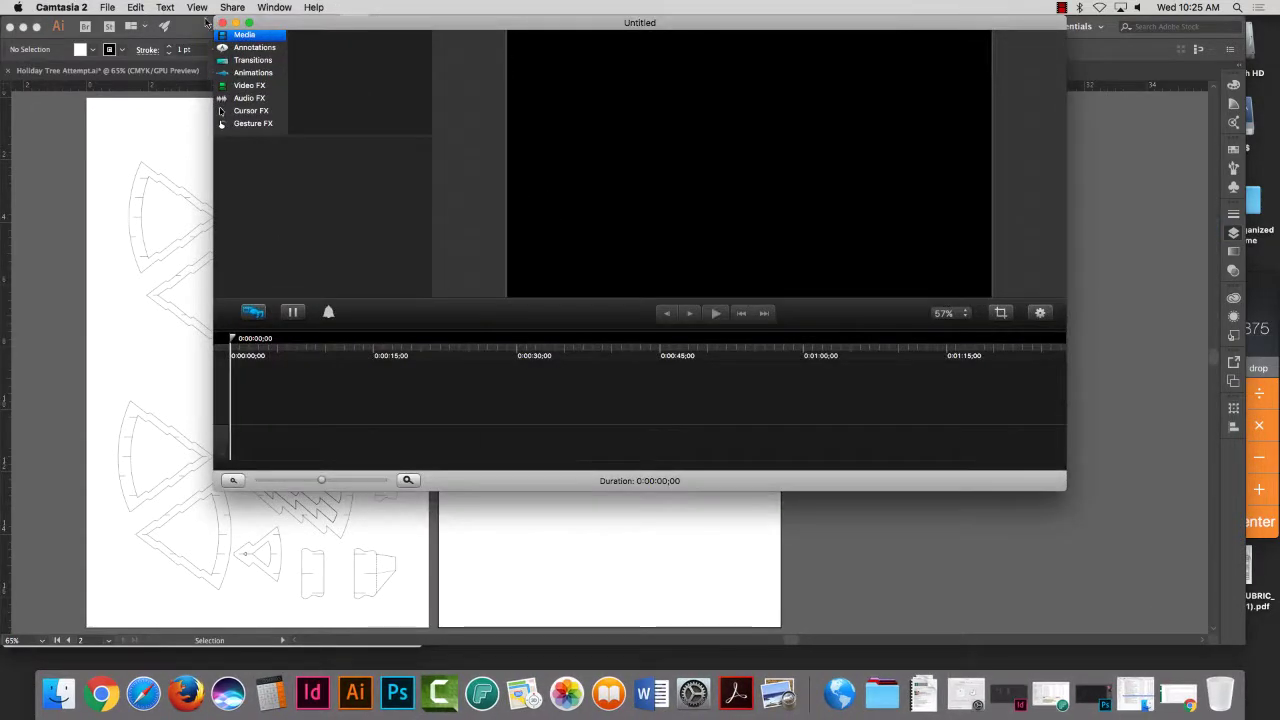
{"action": "left_click", "coordinate": [108, 7]}
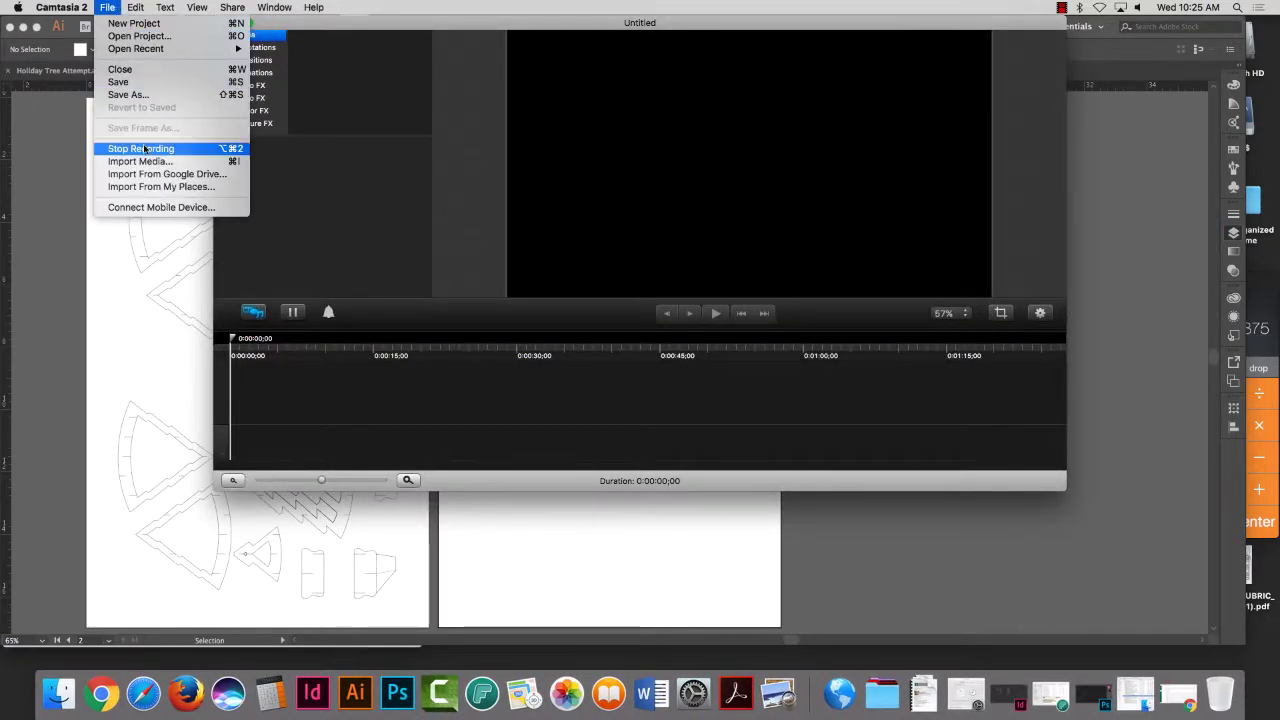